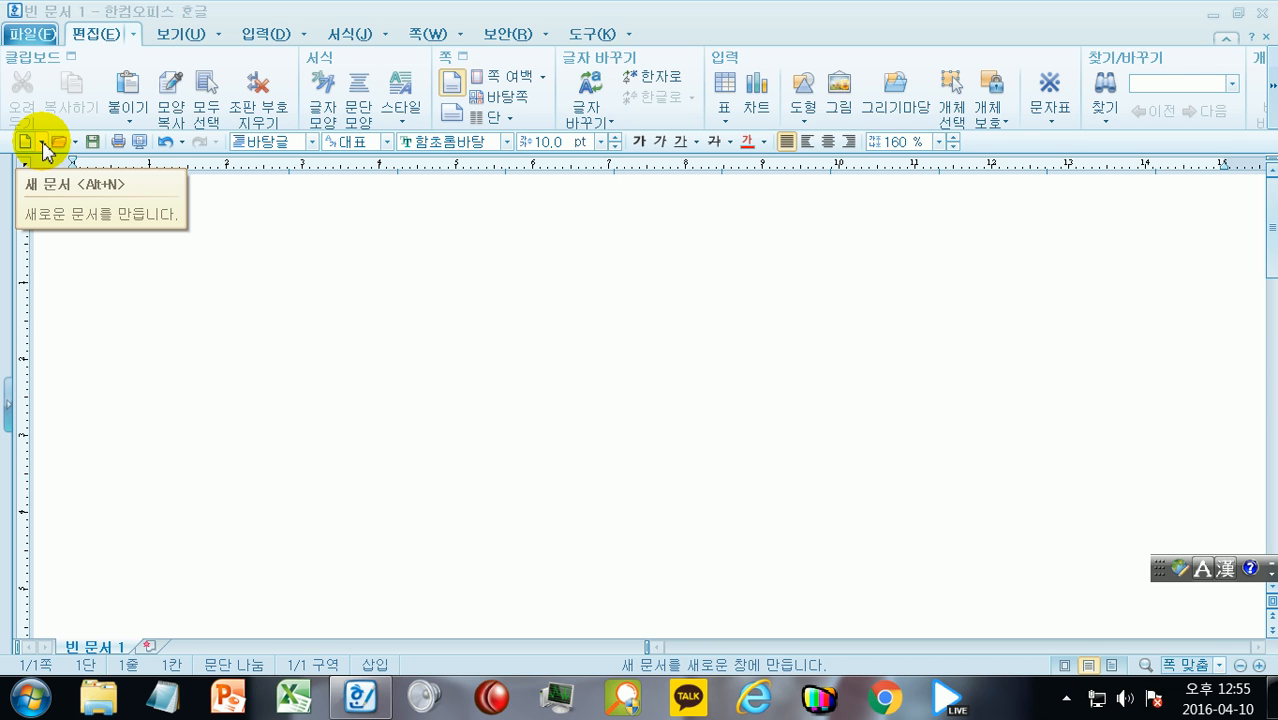
Open the 문서마당 template gallery and look through its recently used templates, template packs and template search
left_click(42, 142)
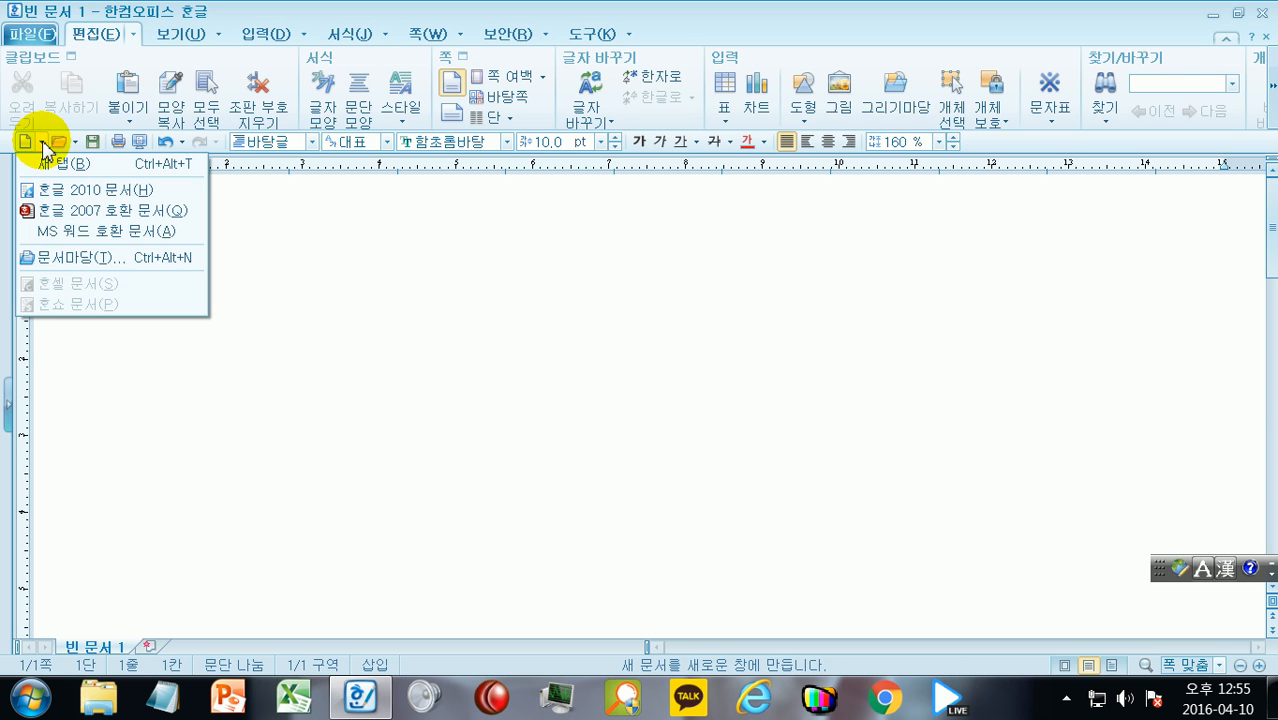
left_click(94, 262)
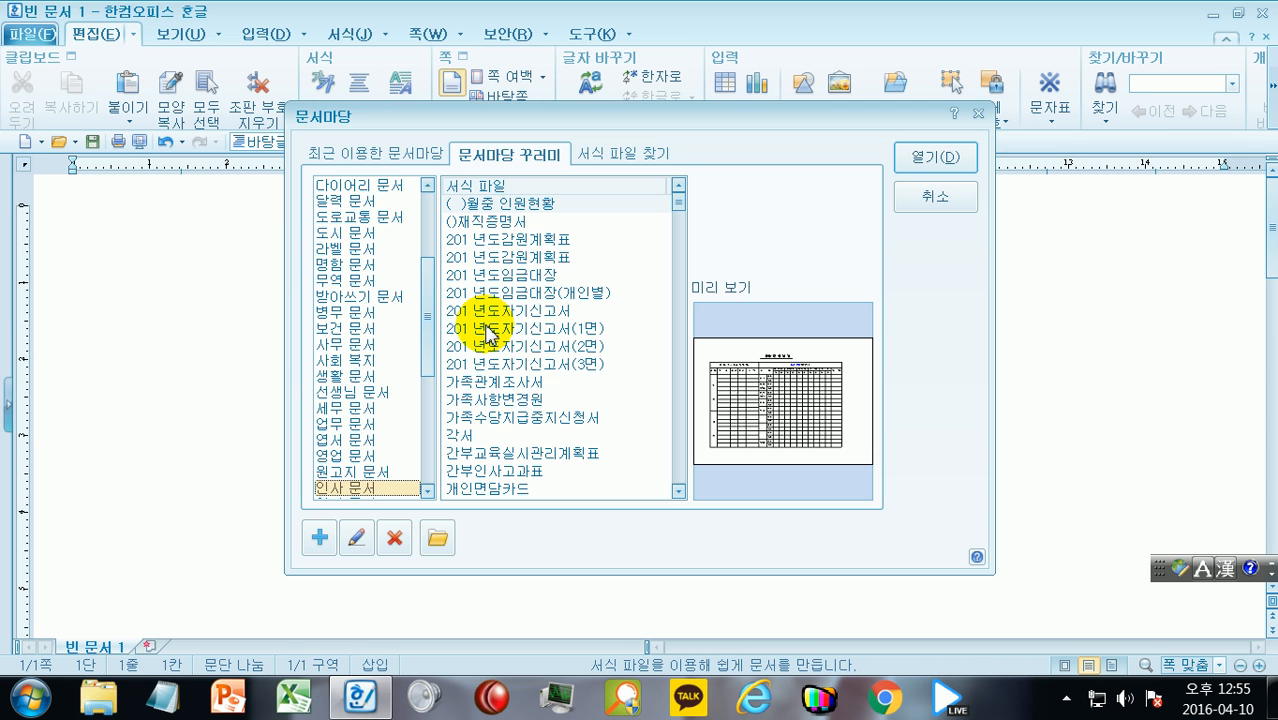
left_click(388, 160)
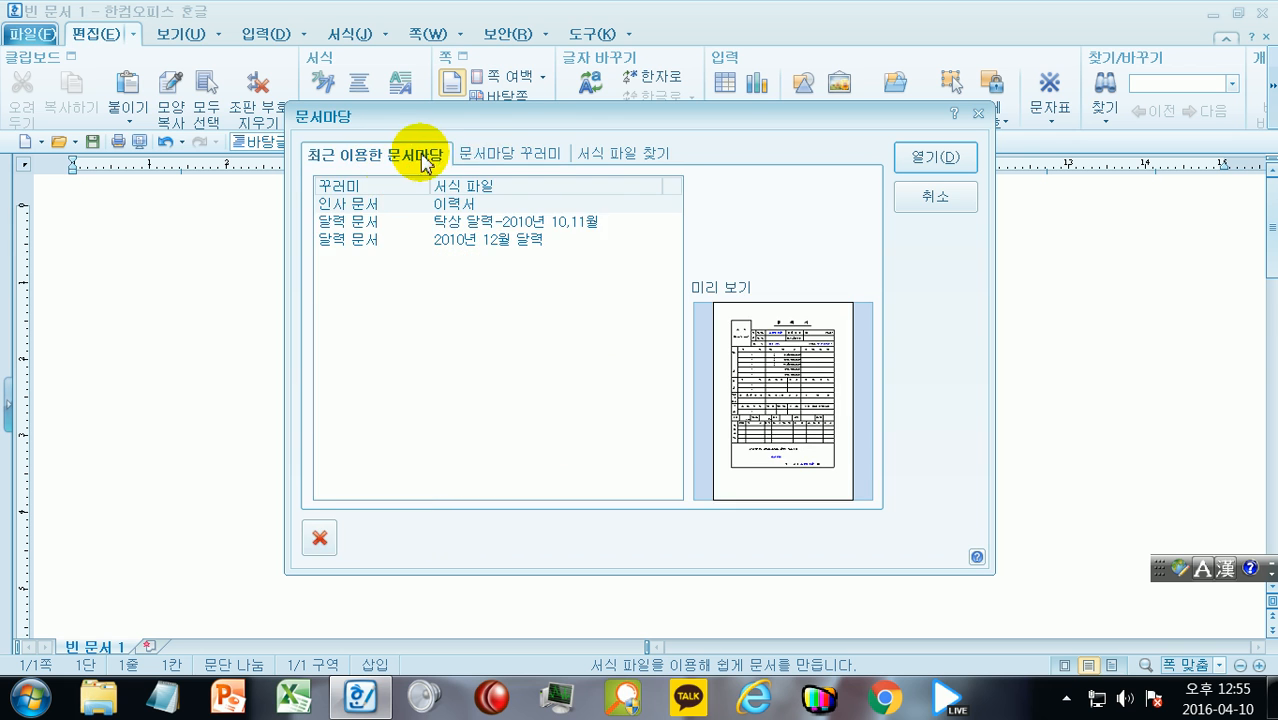
left_click(520, 156)
left_click(607, 157)
left_click(515, 155)
left_click_drag(422, 350, 437, 265)
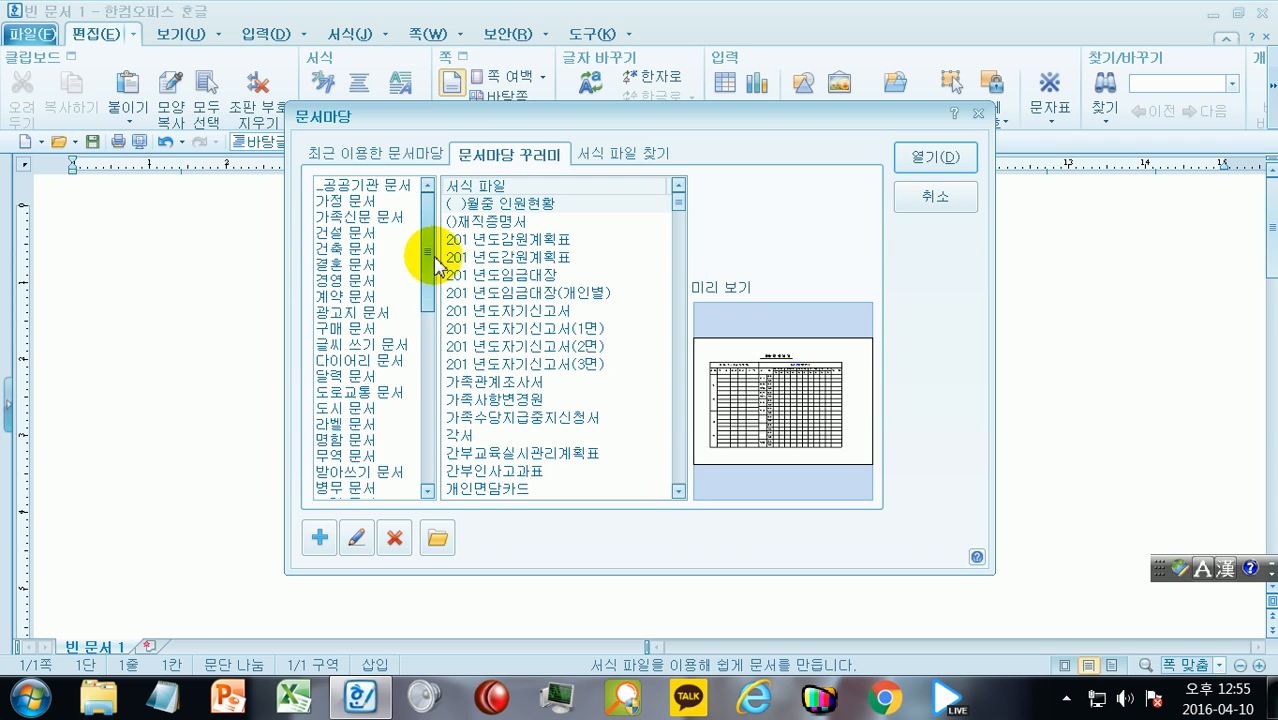
Browse the template packs and create a new document from the 2010년 01월 달력 template in 달력 문서
left_click(356, 234)
left_click(358, 281)
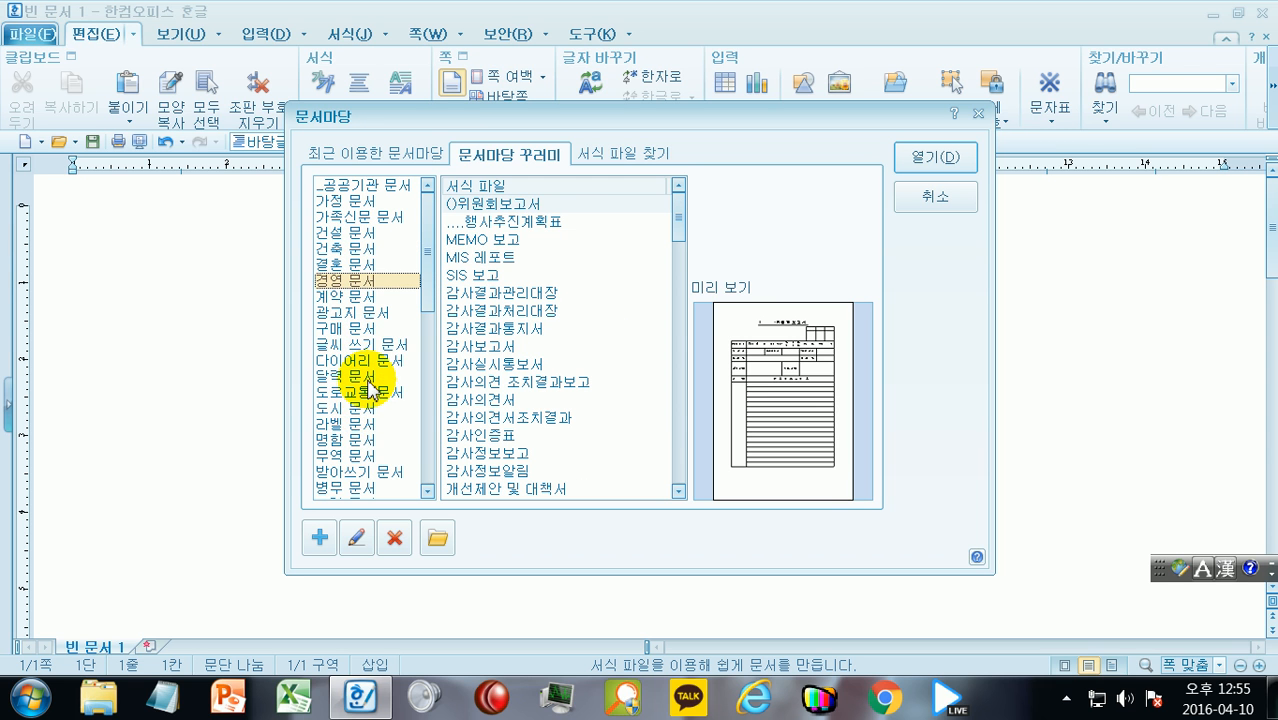
left_click(362, 378)
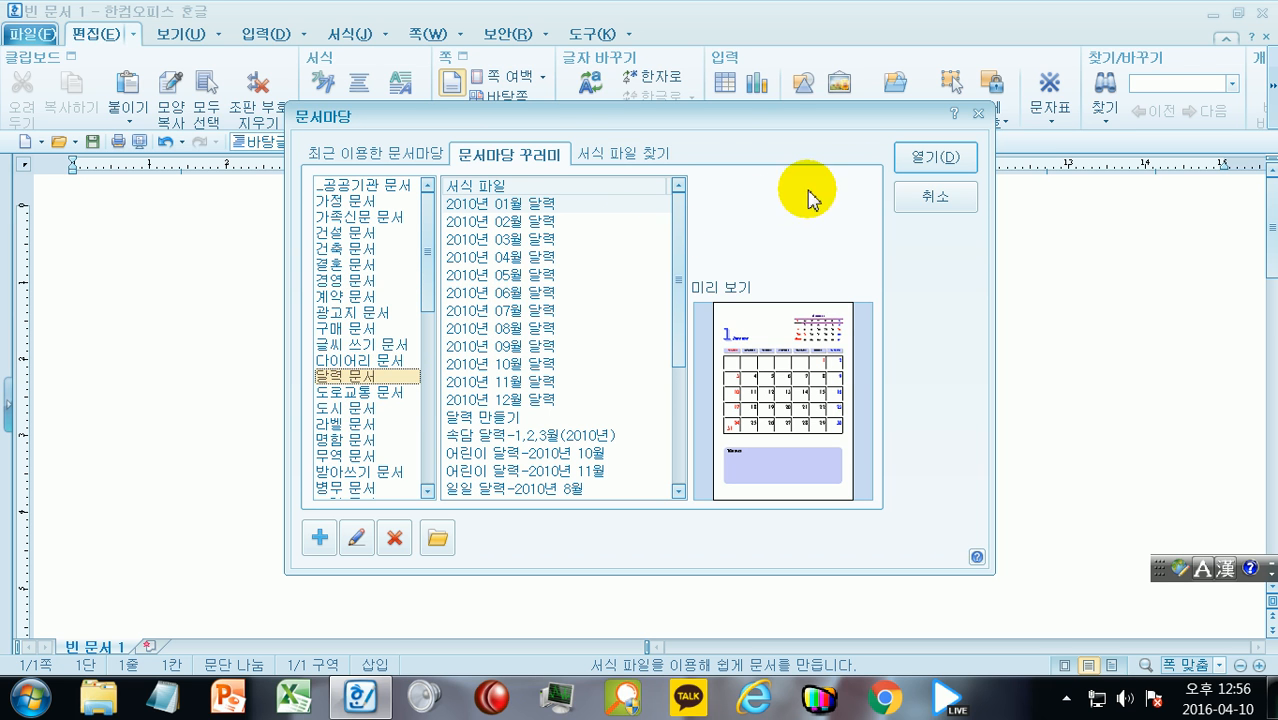
left_click(931, 157)
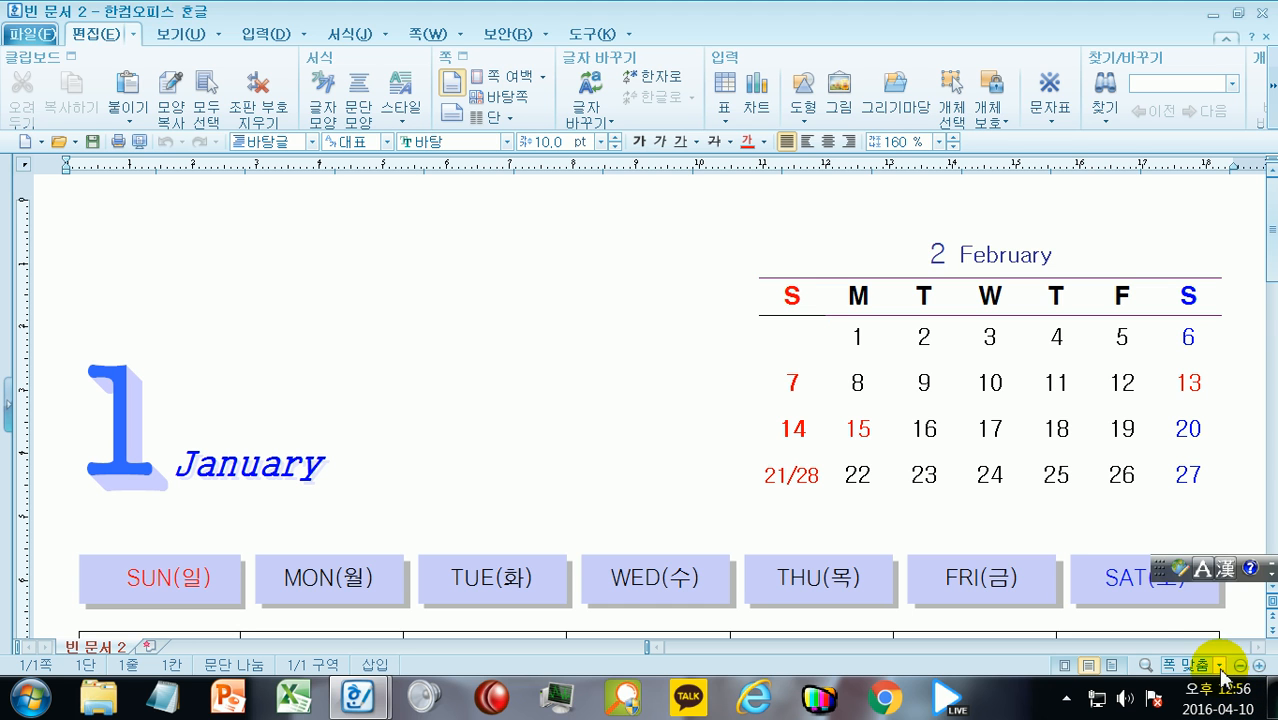
Turn on the page outline (쪽 윤곽) and view the calendar at whole-page and page-width zoom
left_click(1221, 666)
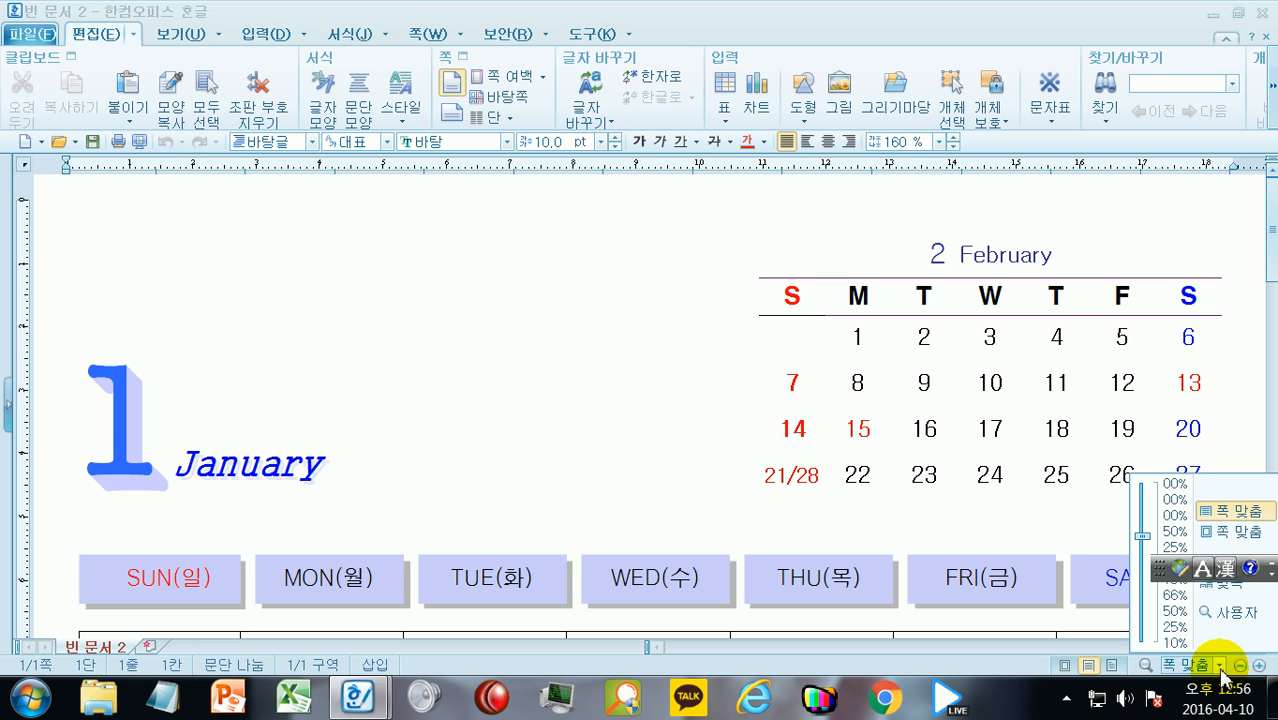
left_click(1224, 534)
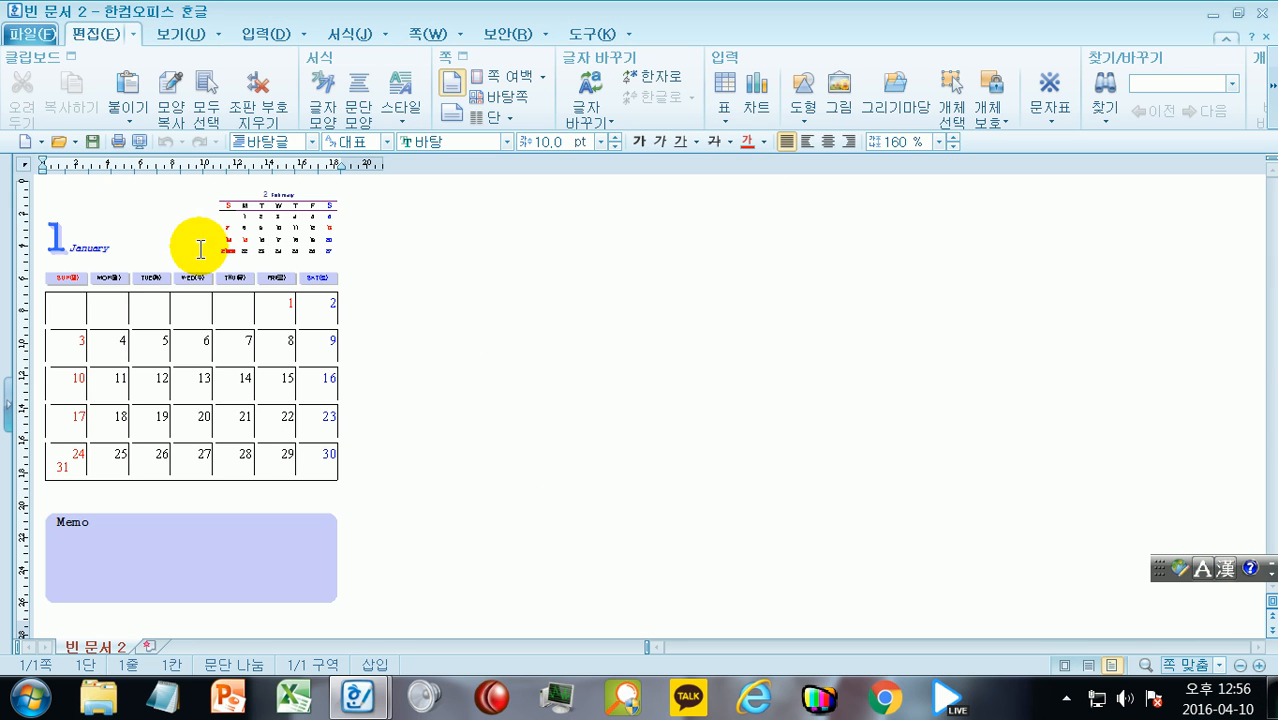
left_click(199, 35)
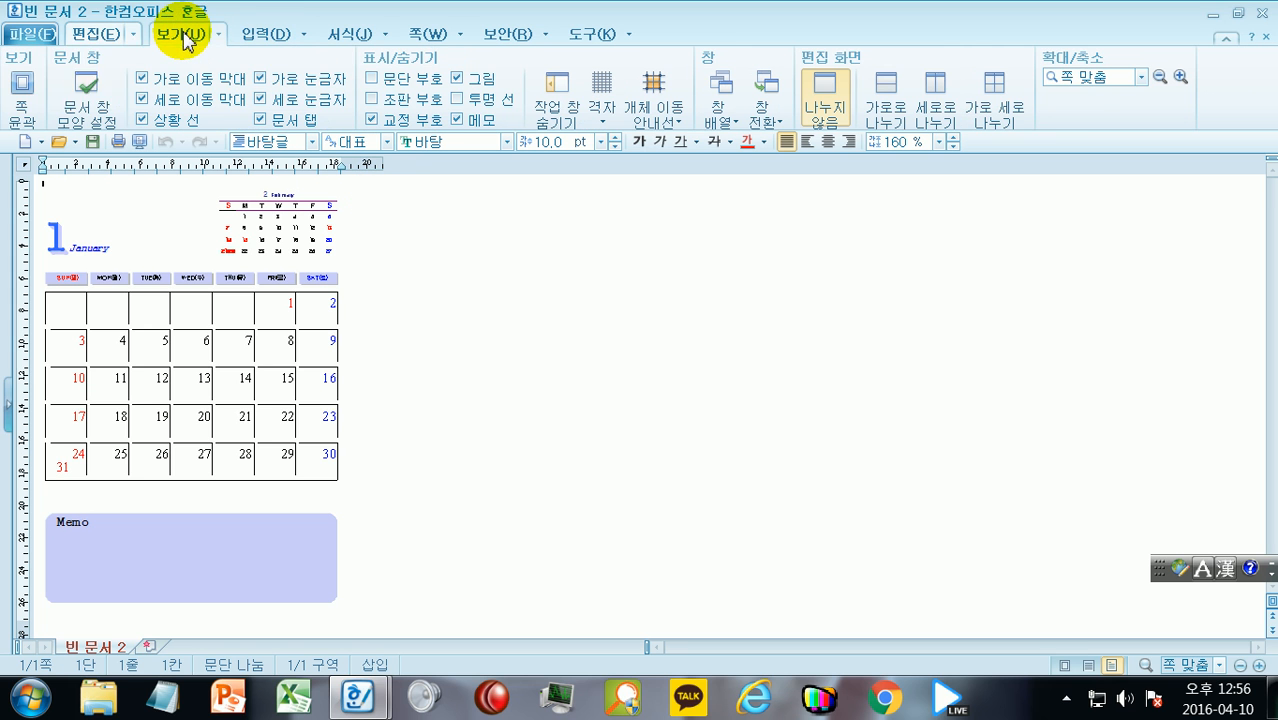
left_click(33, 101)
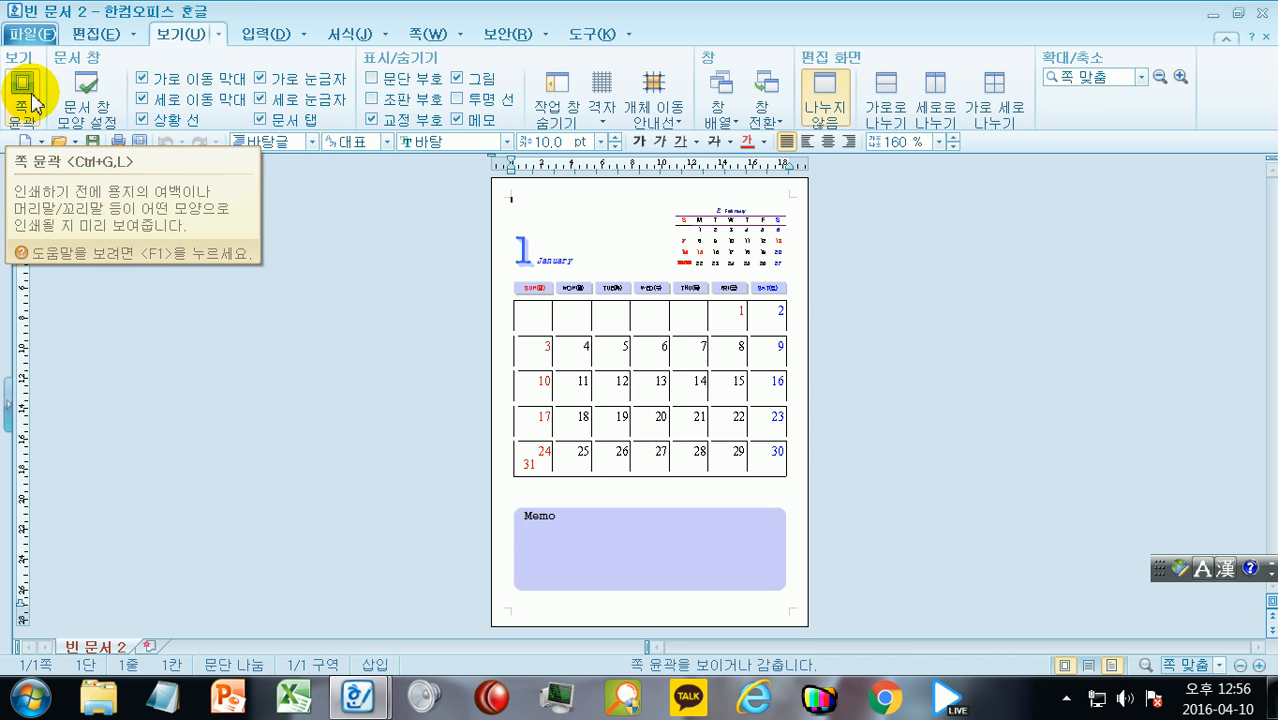
left_click(1220, 666)
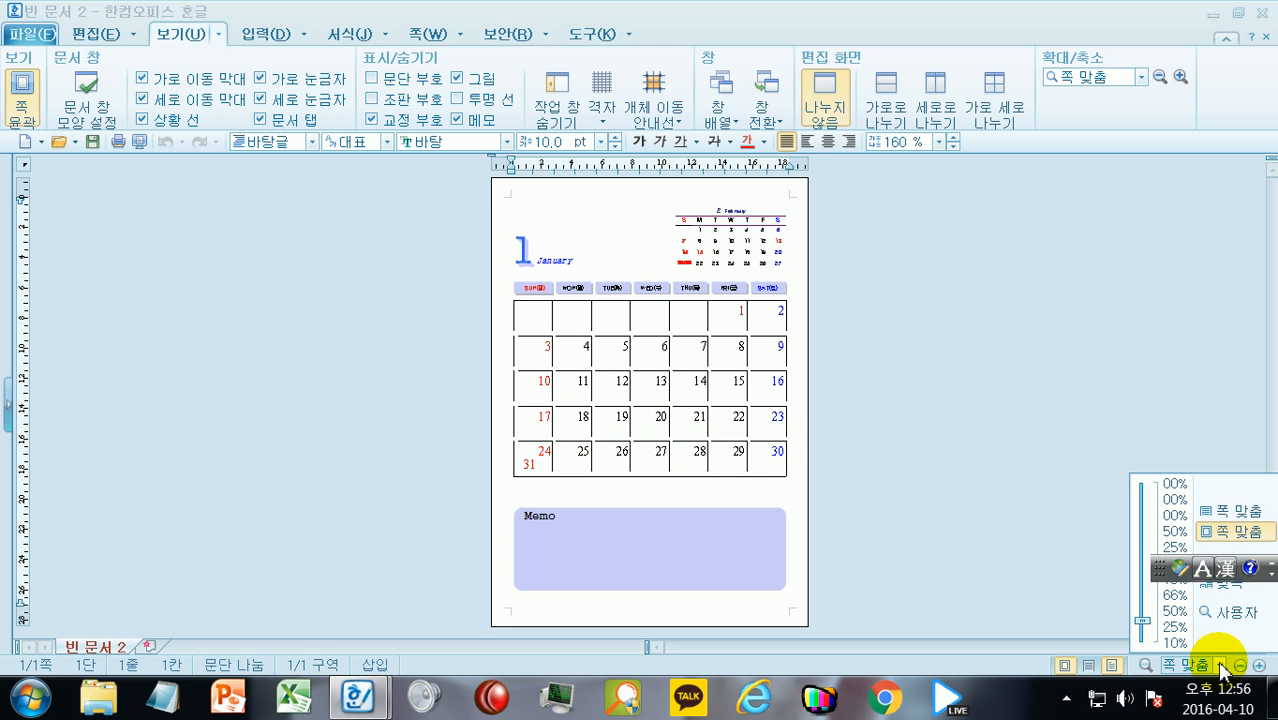
left_click(1227, 512)
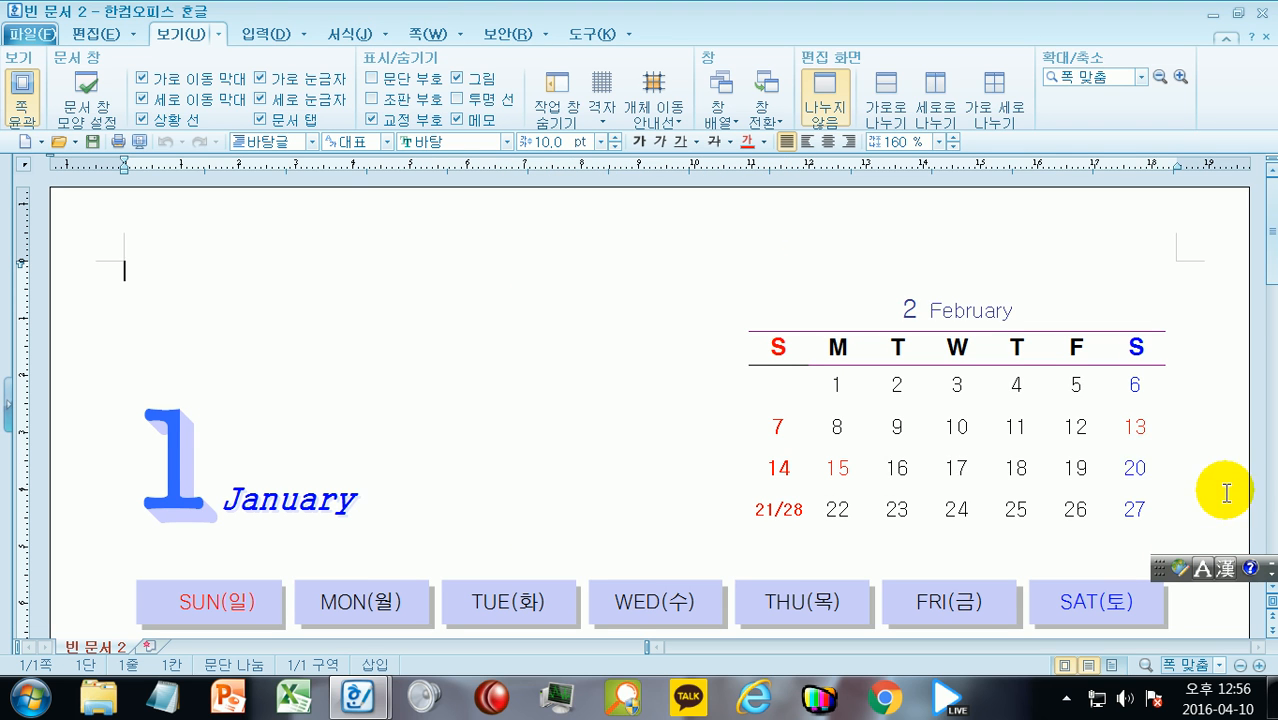
Try replacing the large month number 1 beside January with 4, and undo the replacement
double_click(180, 425)
key("Delete")
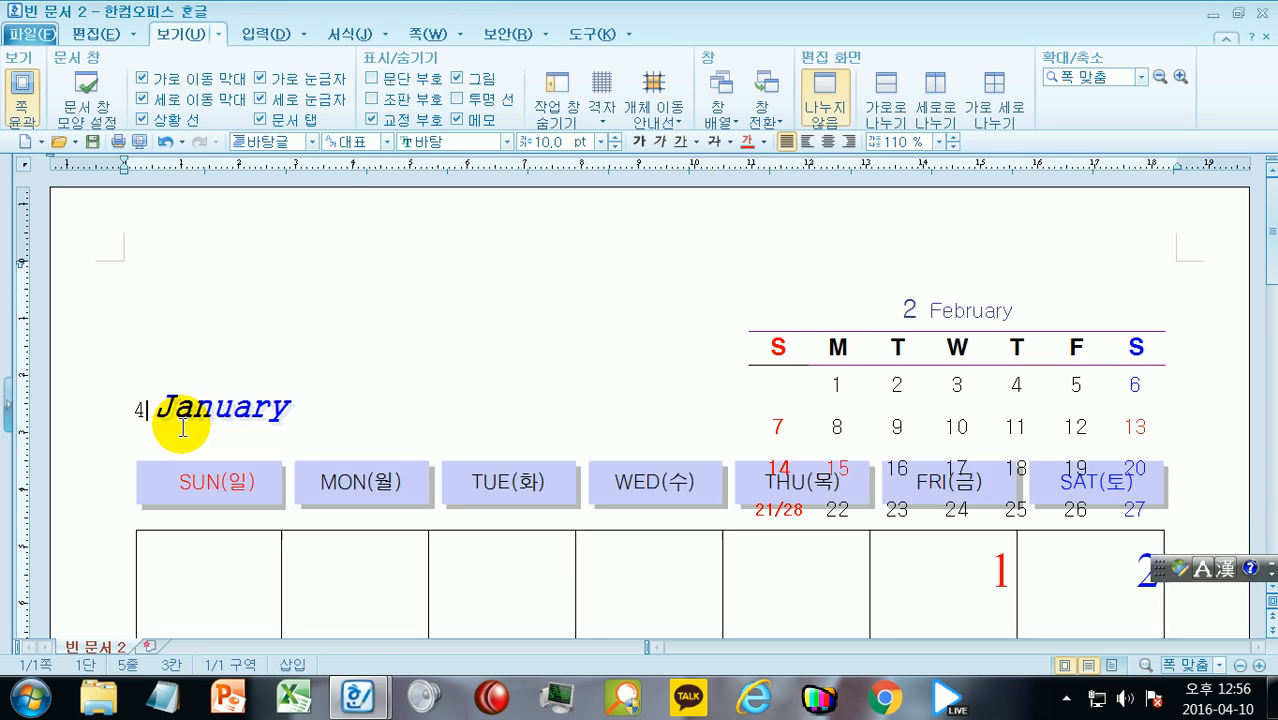
key("ctrl+z")
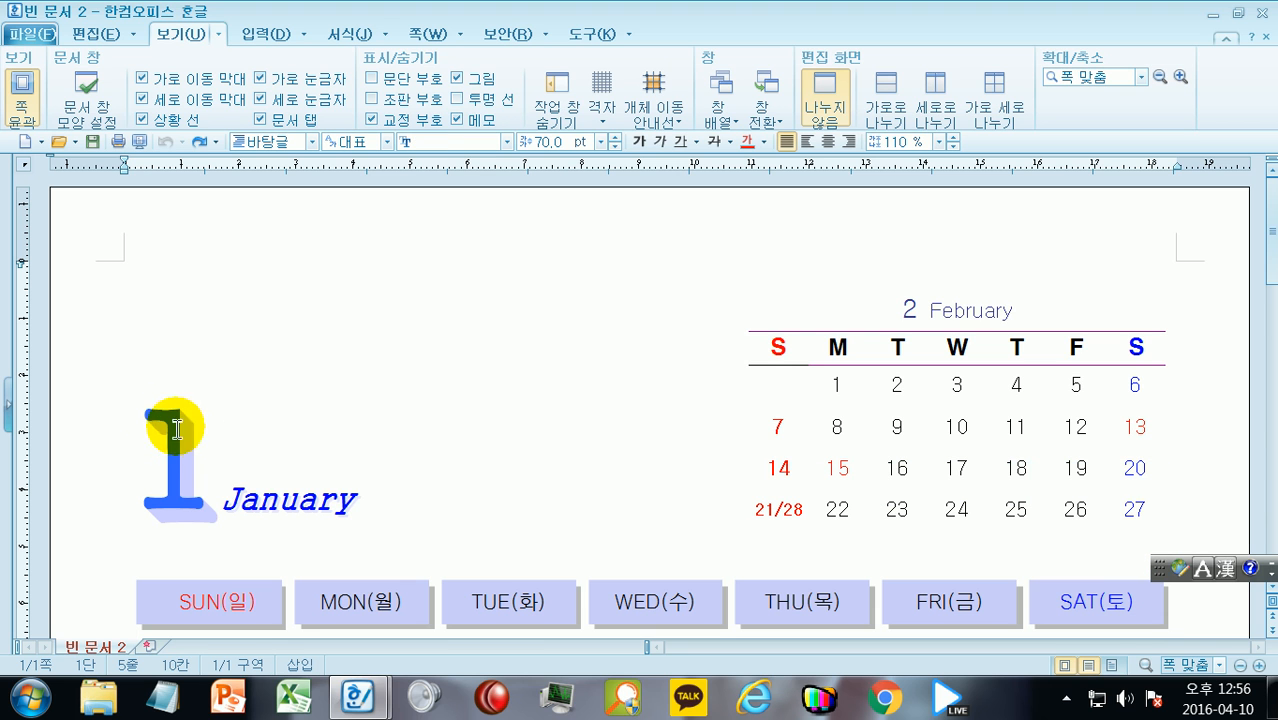
Try overwriting the selected large month number 1 with 5, and restore the original heading
left_click_drag(205, 480, 157, 457)
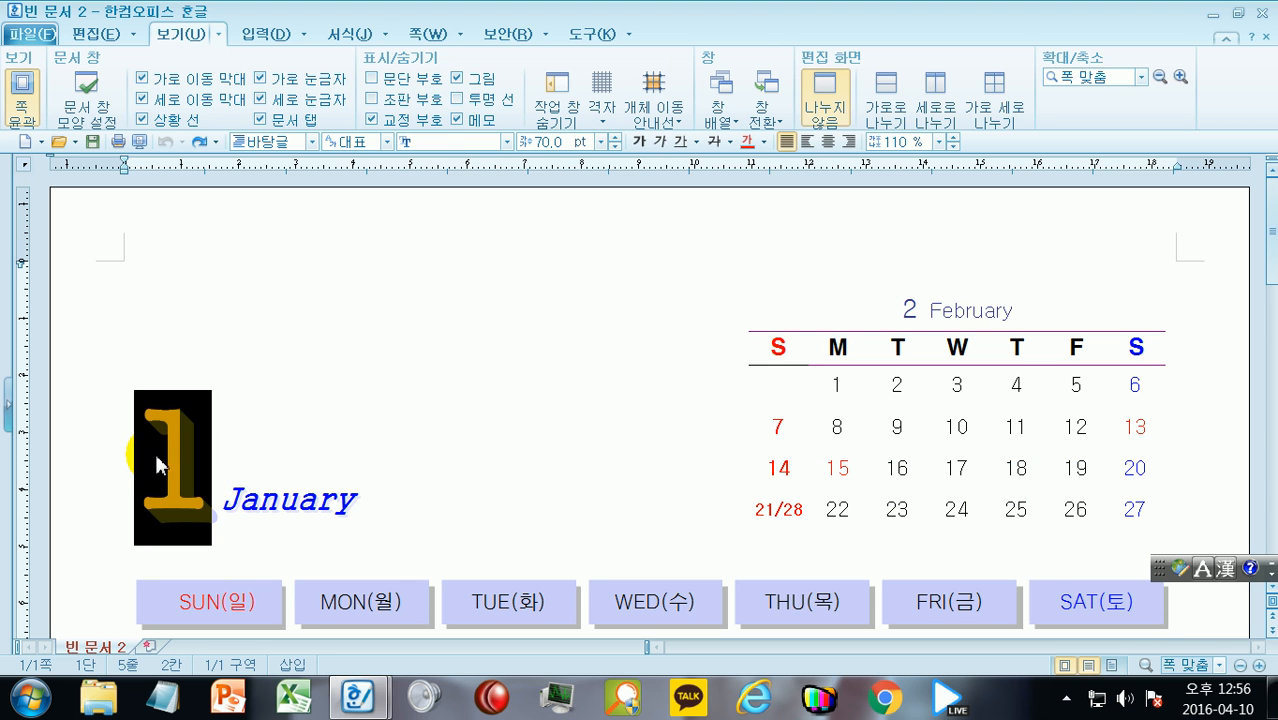
key("Delete")
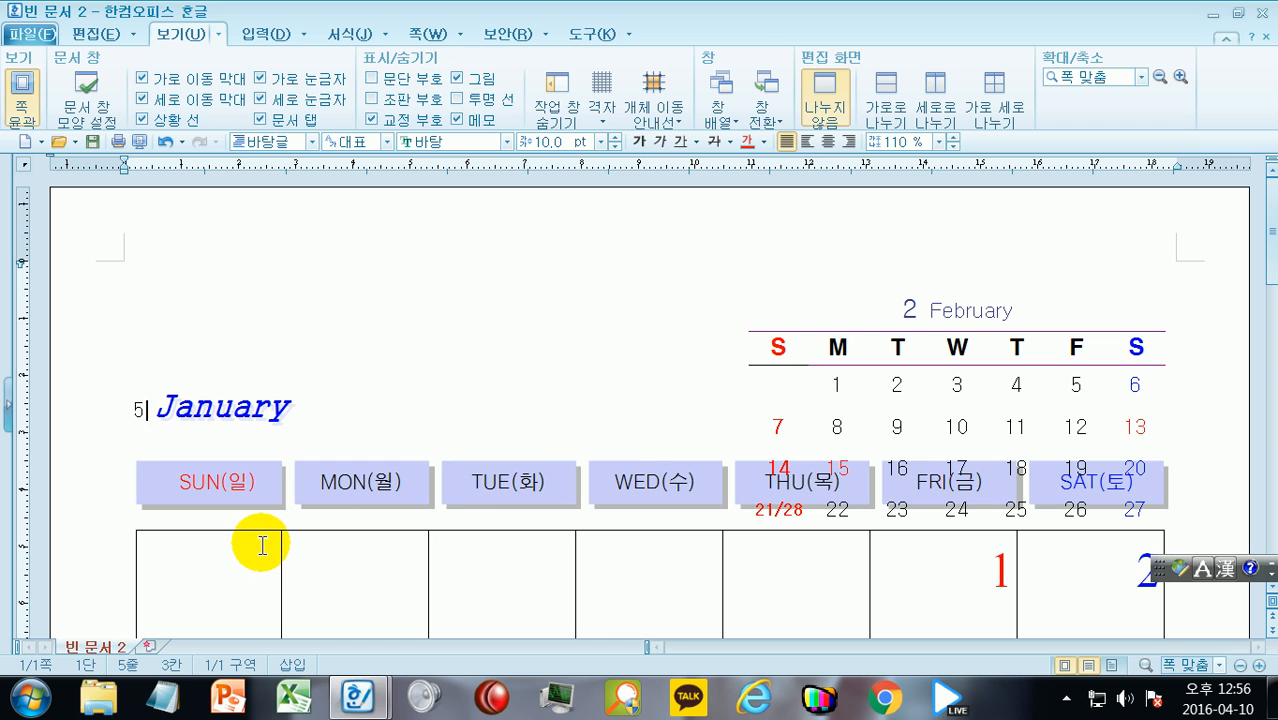
type("1")
left_click(278, 499)
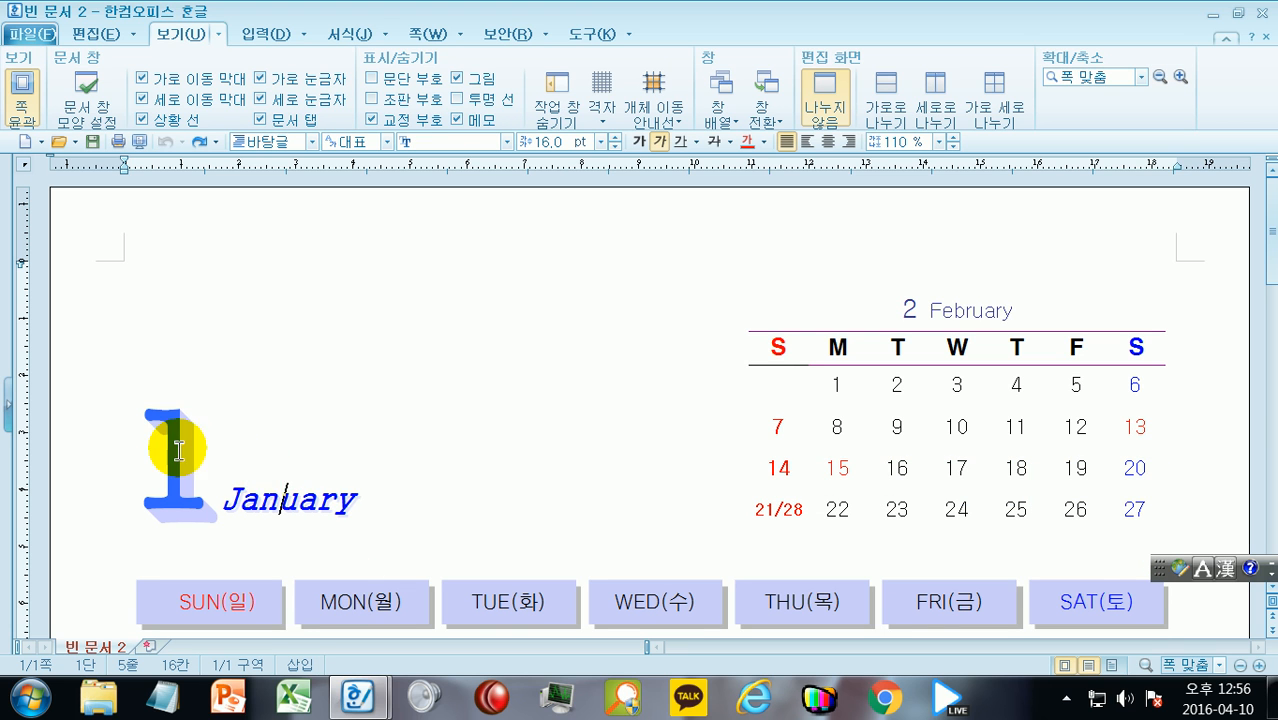
Try deleting the large 1 from the calendar heading and entering 5 in its place, and undo all these edits
left_click(104, 468)
left_click(134, 451)
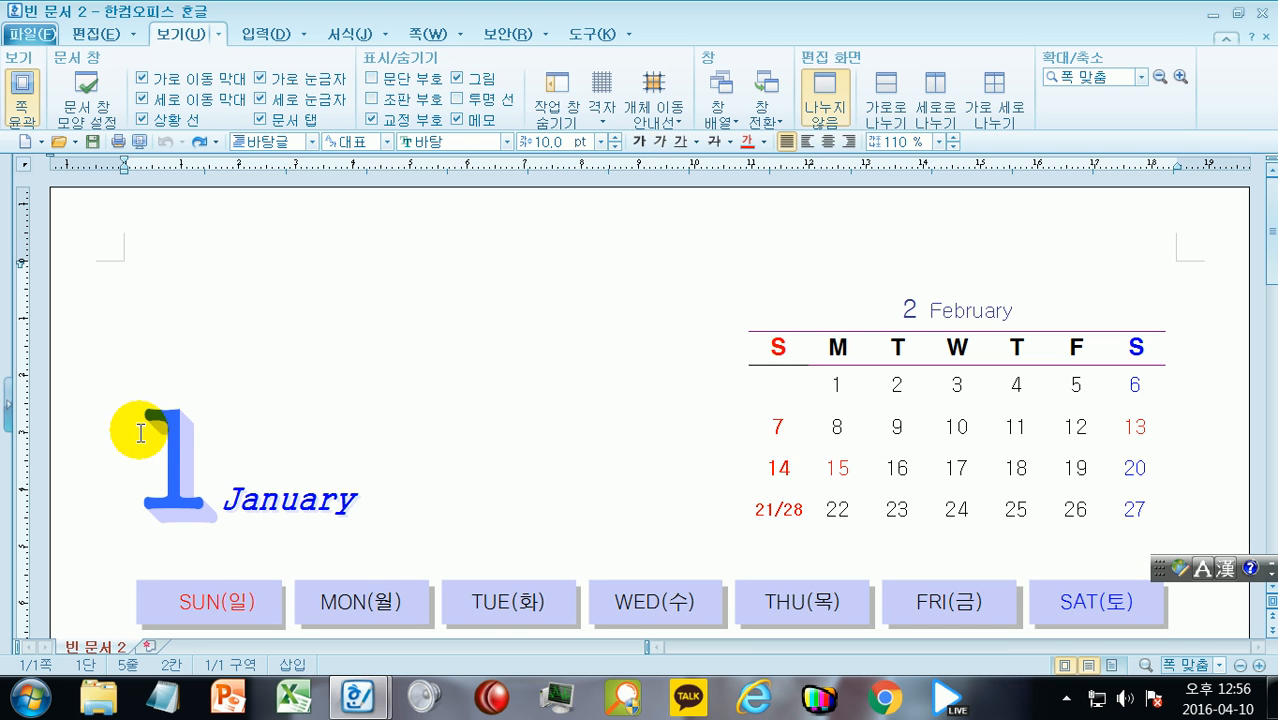
left_click(172, 424)
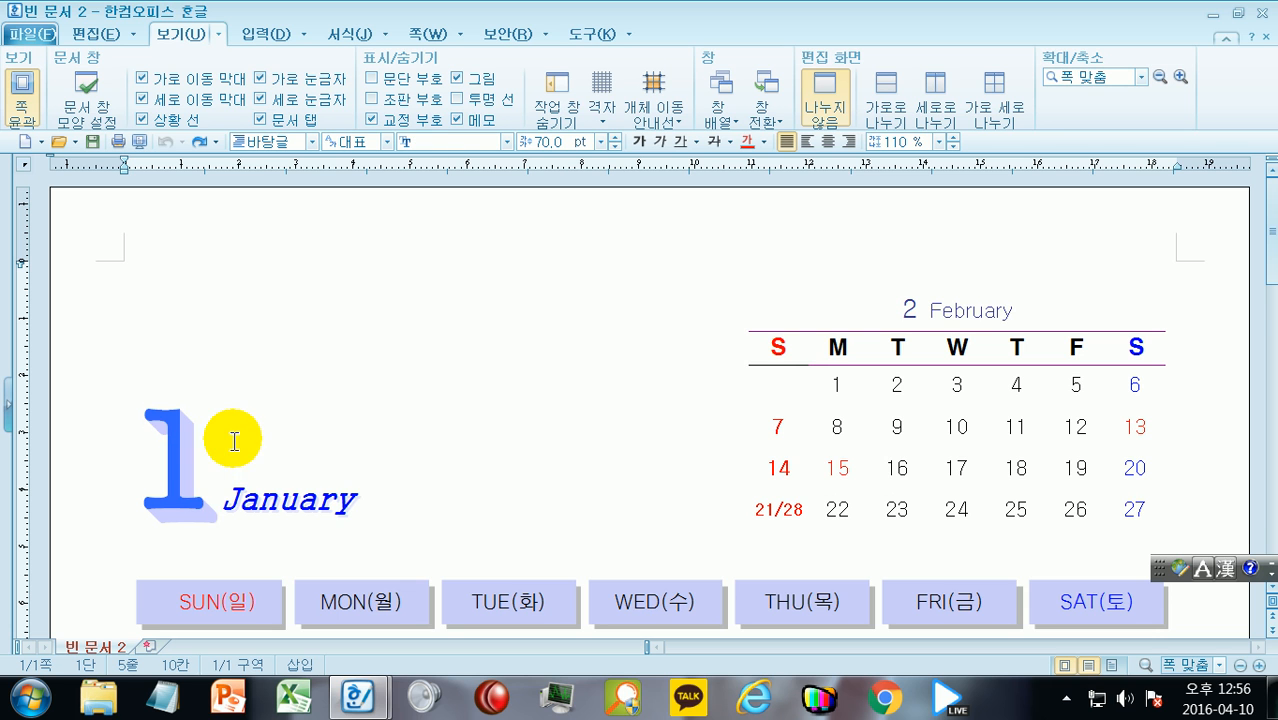
key("BackSpace")
type("5")
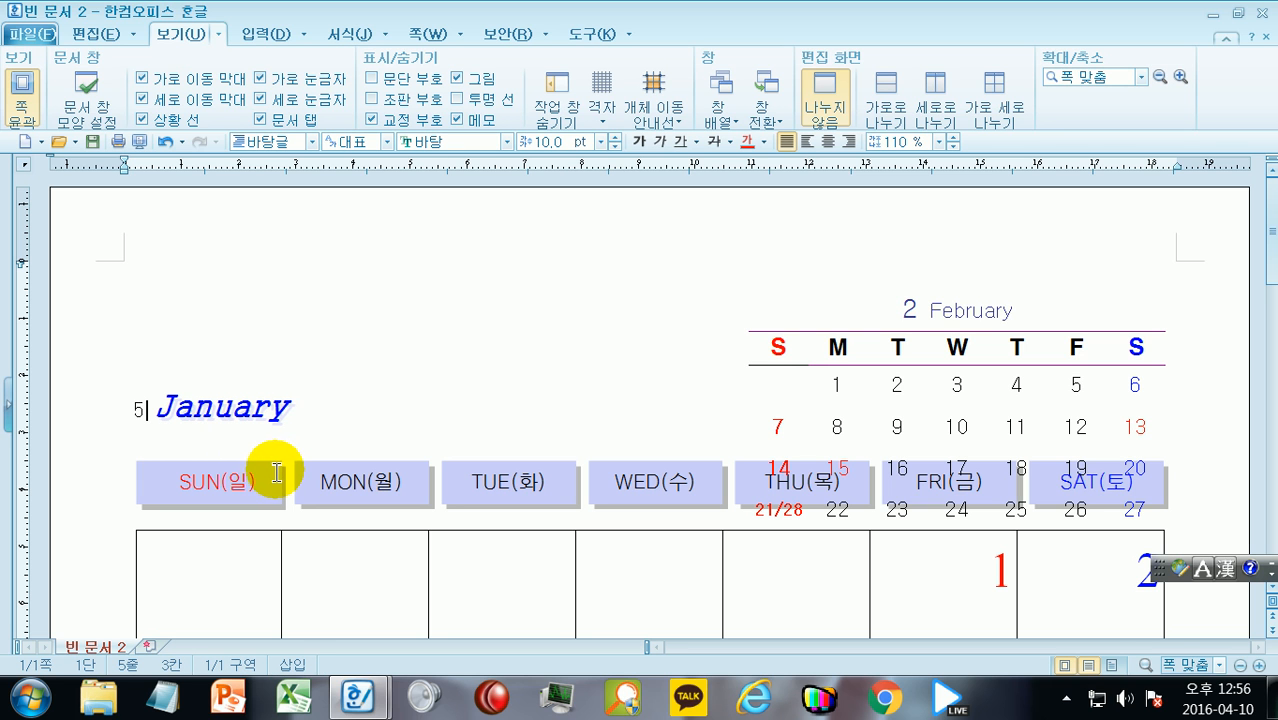
key("BackSpace")
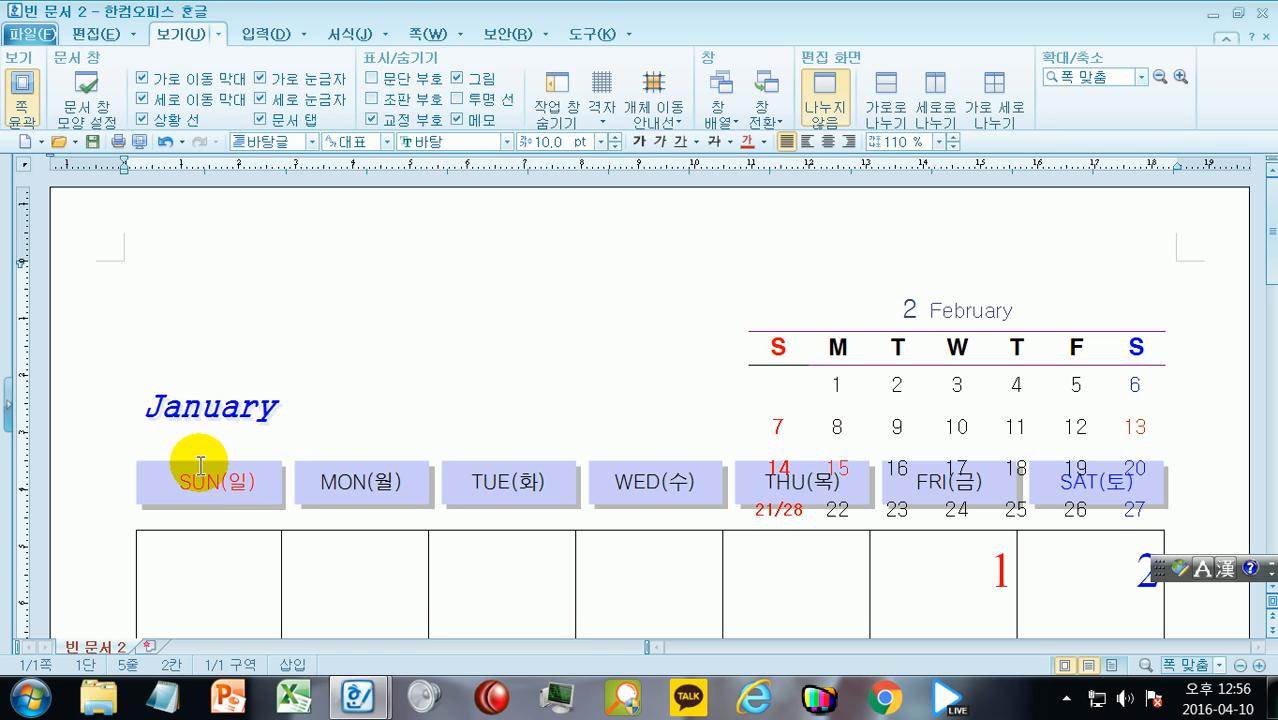
key("ctrl+z")
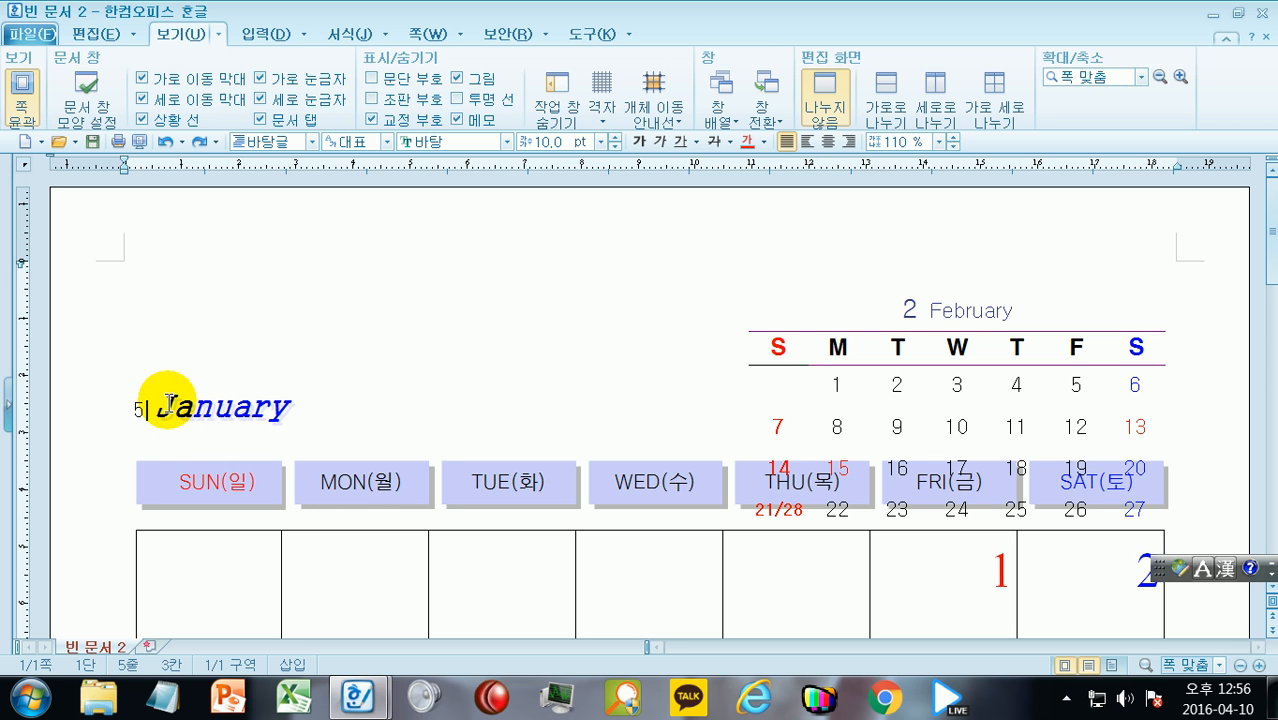
key("ctrl+z")
key("ctrl+z")
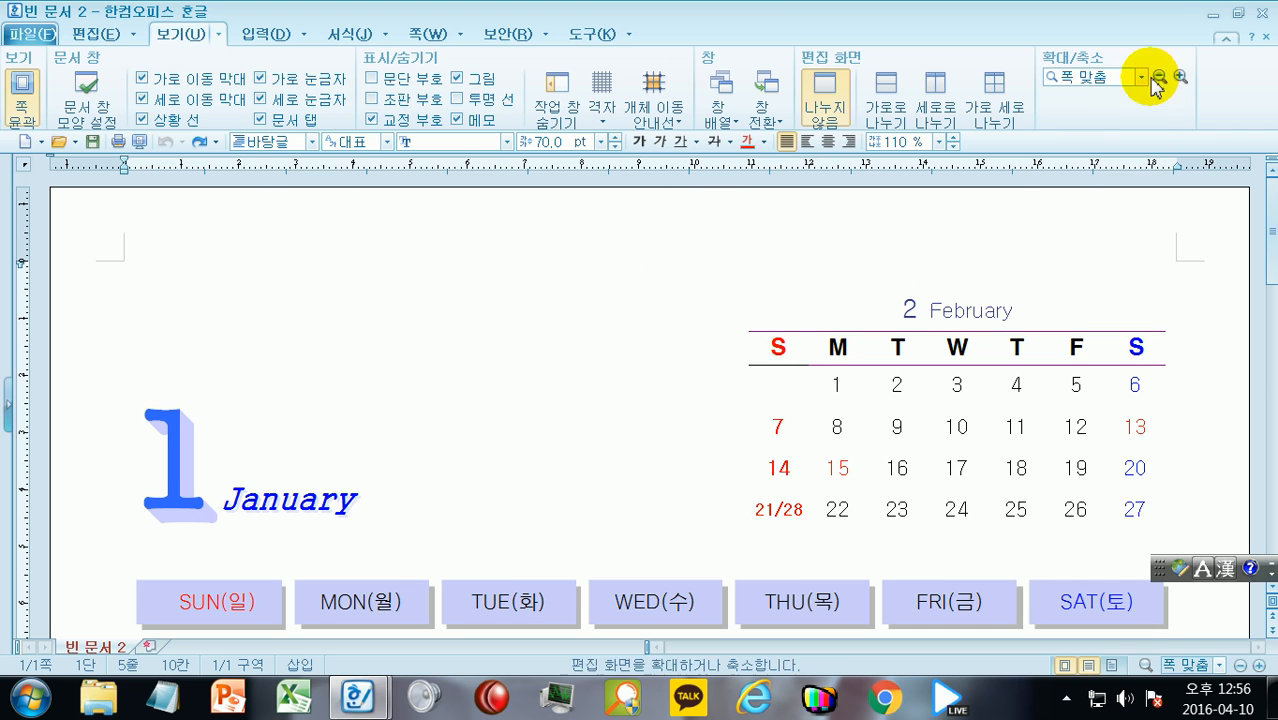
Preview the 이력서, 이력서(뒤) and 이력서(앞) templates in the 인사 문서 pack of the template gallery, and close it without opening one
left_click(40, 144)
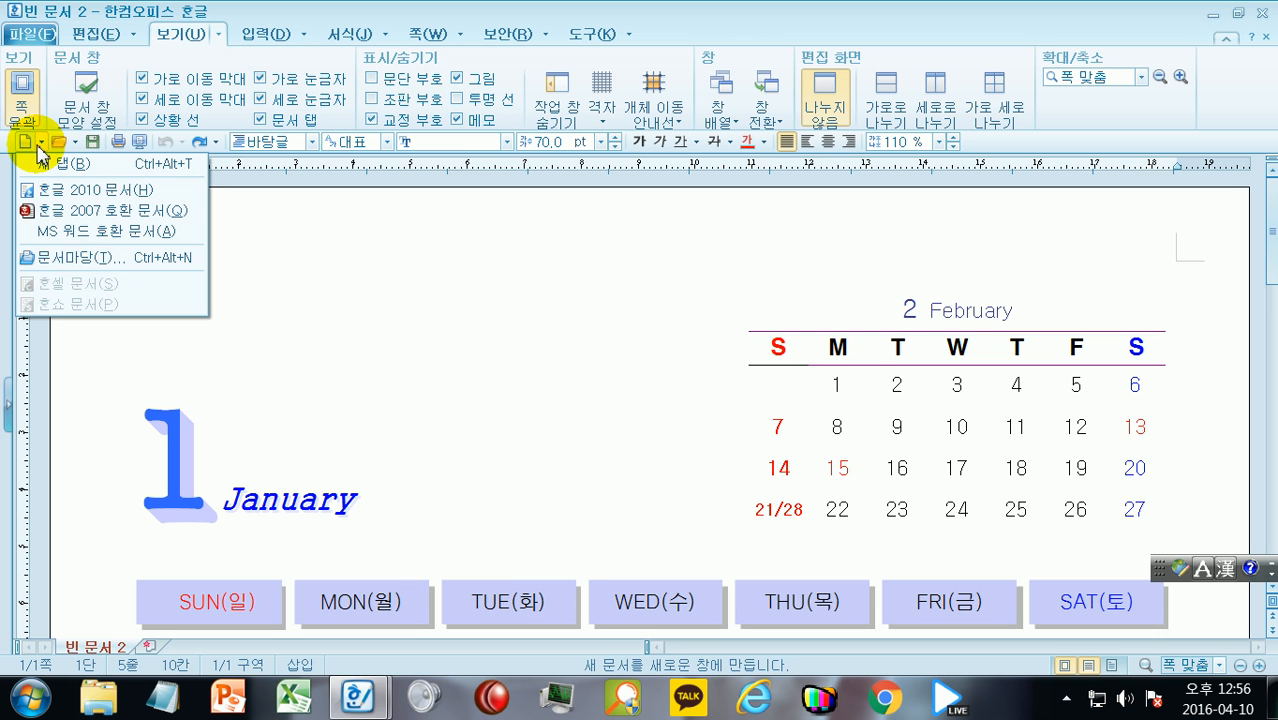
left_click(95, 258)
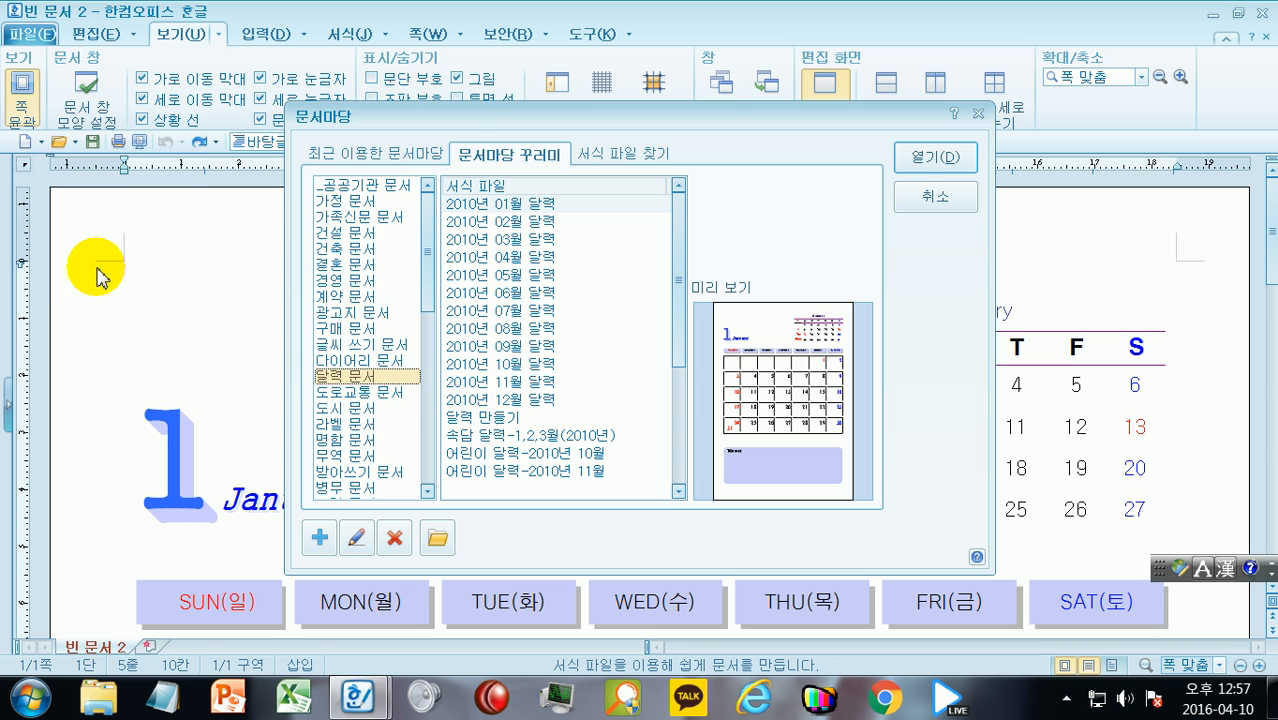
left_click_drag(428, 285, 432, 380)
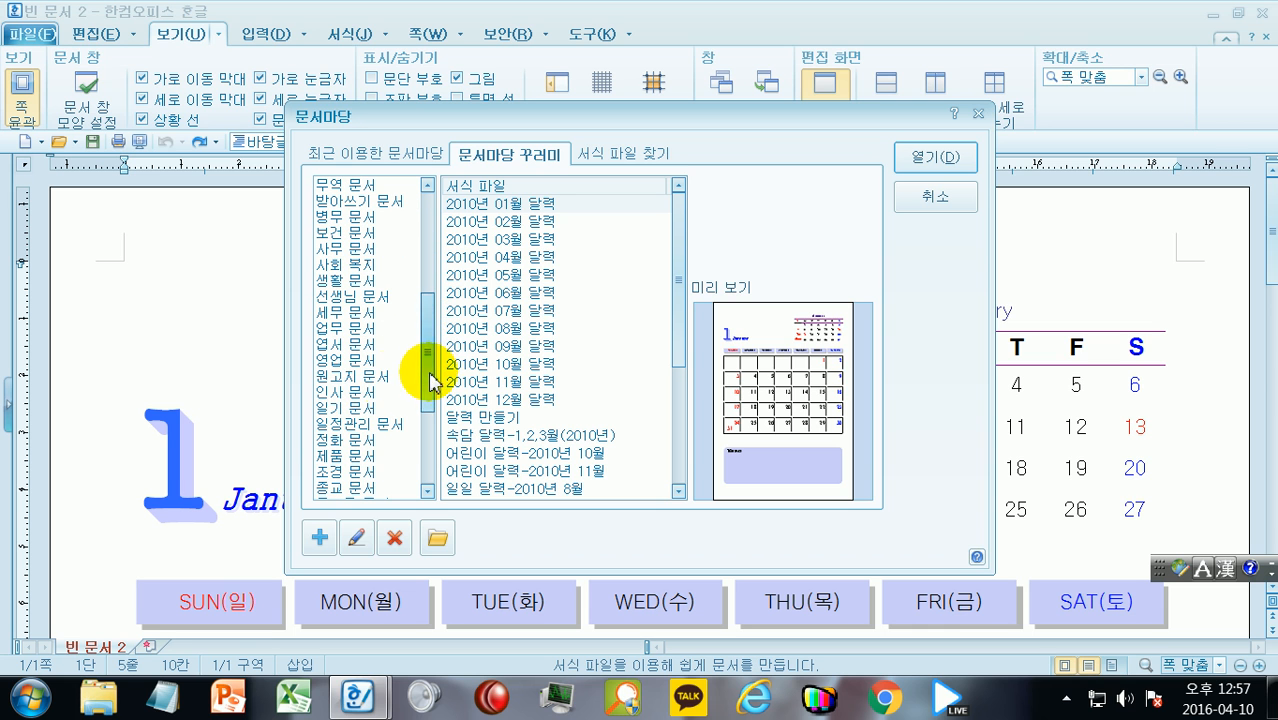
left_click(353, 394)
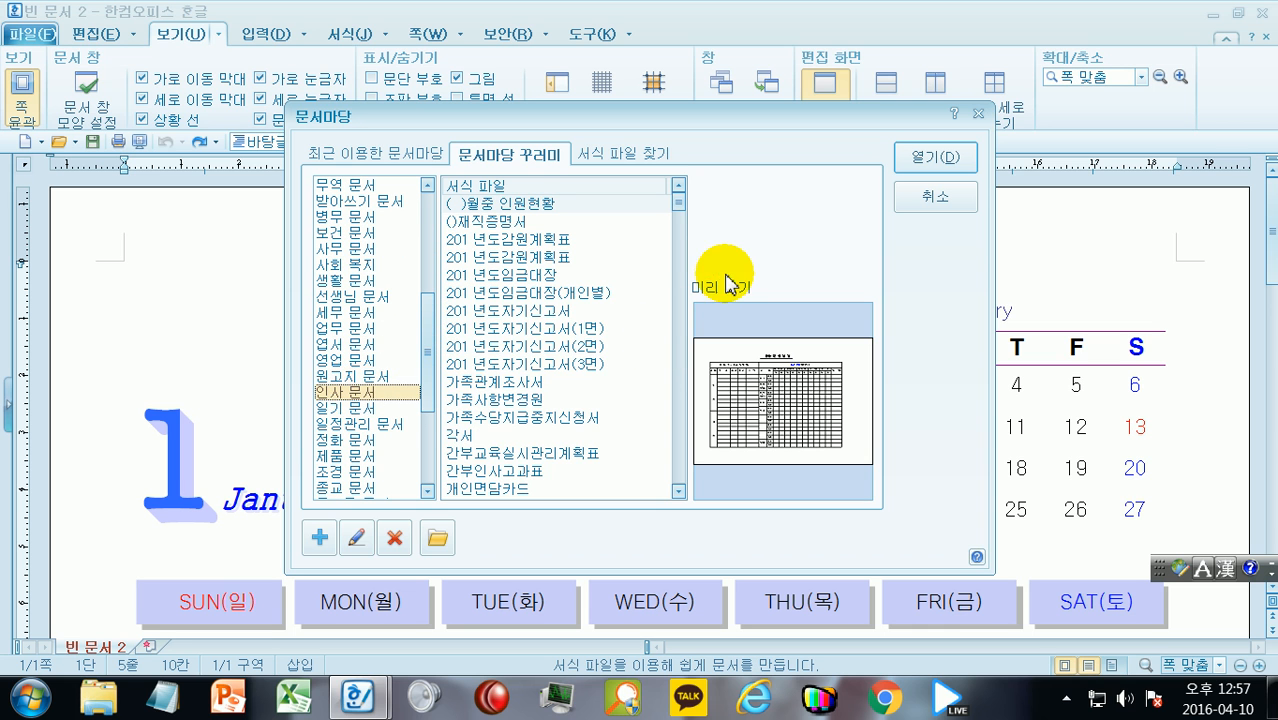
left_click_drag(678, 206, 679, 368)
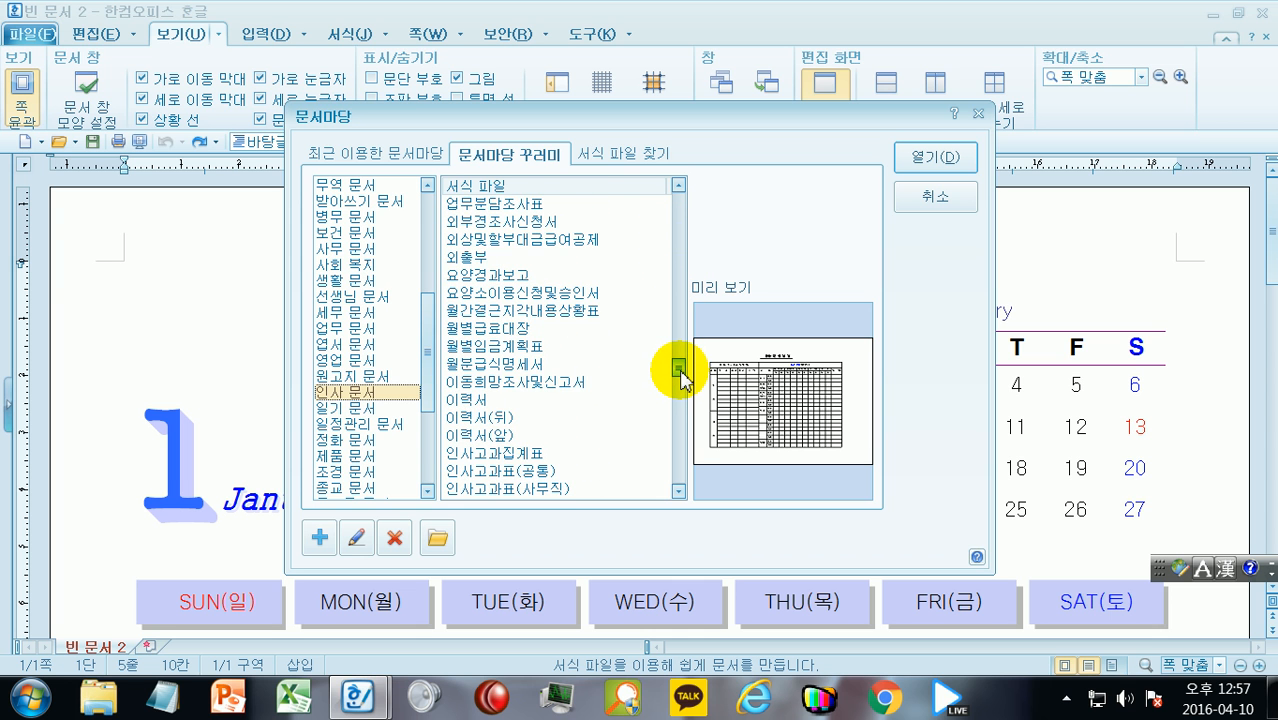
left_click(495, 402)
left_click(506, 418)
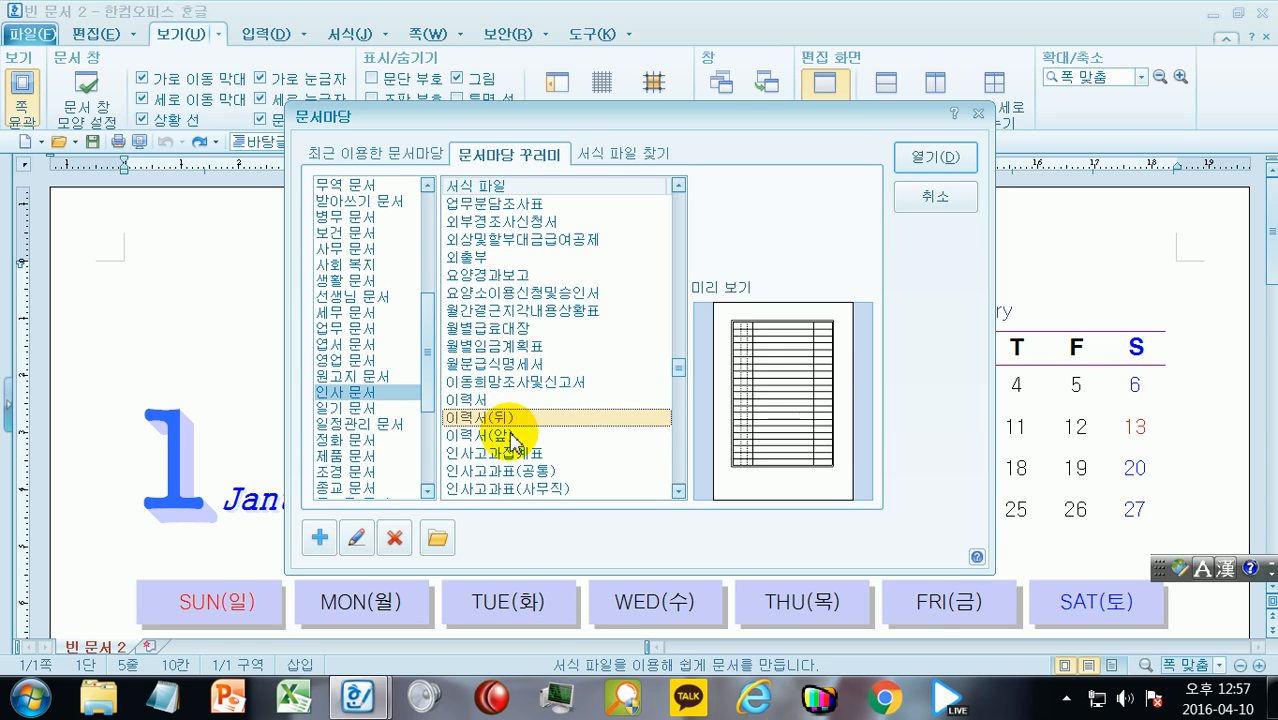
left_click(512, 437)
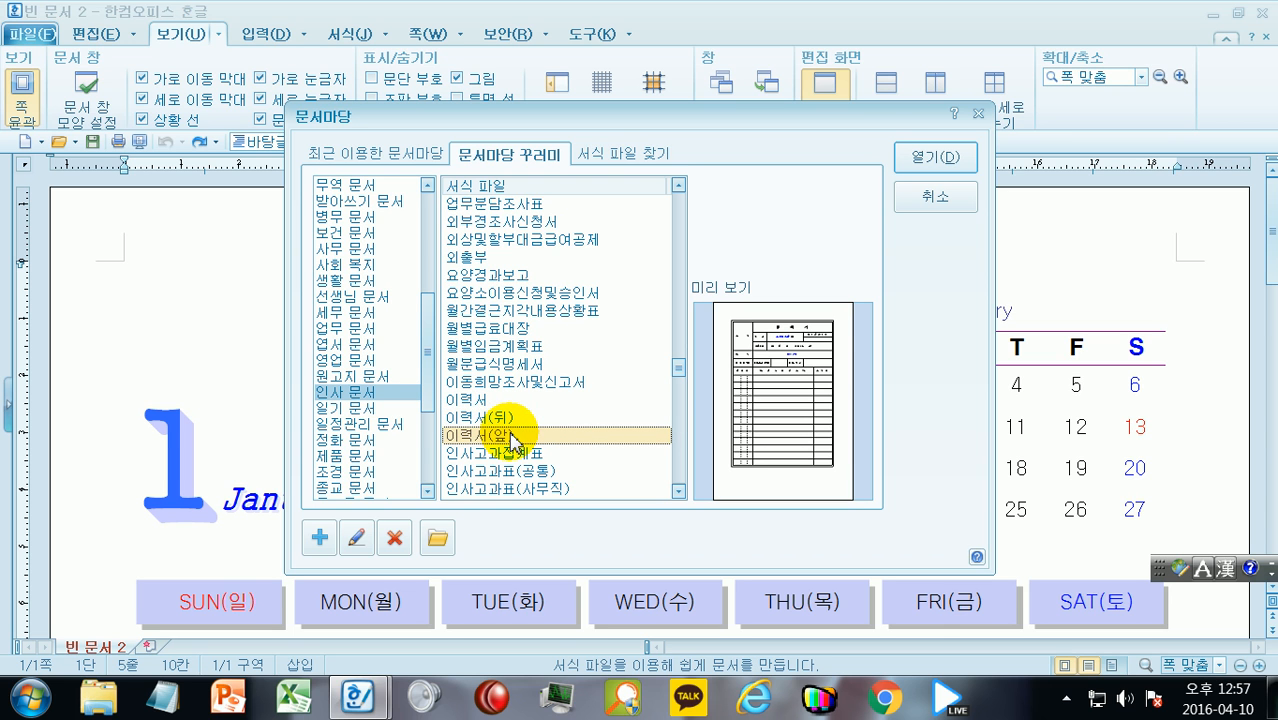
left_click(918, 205)
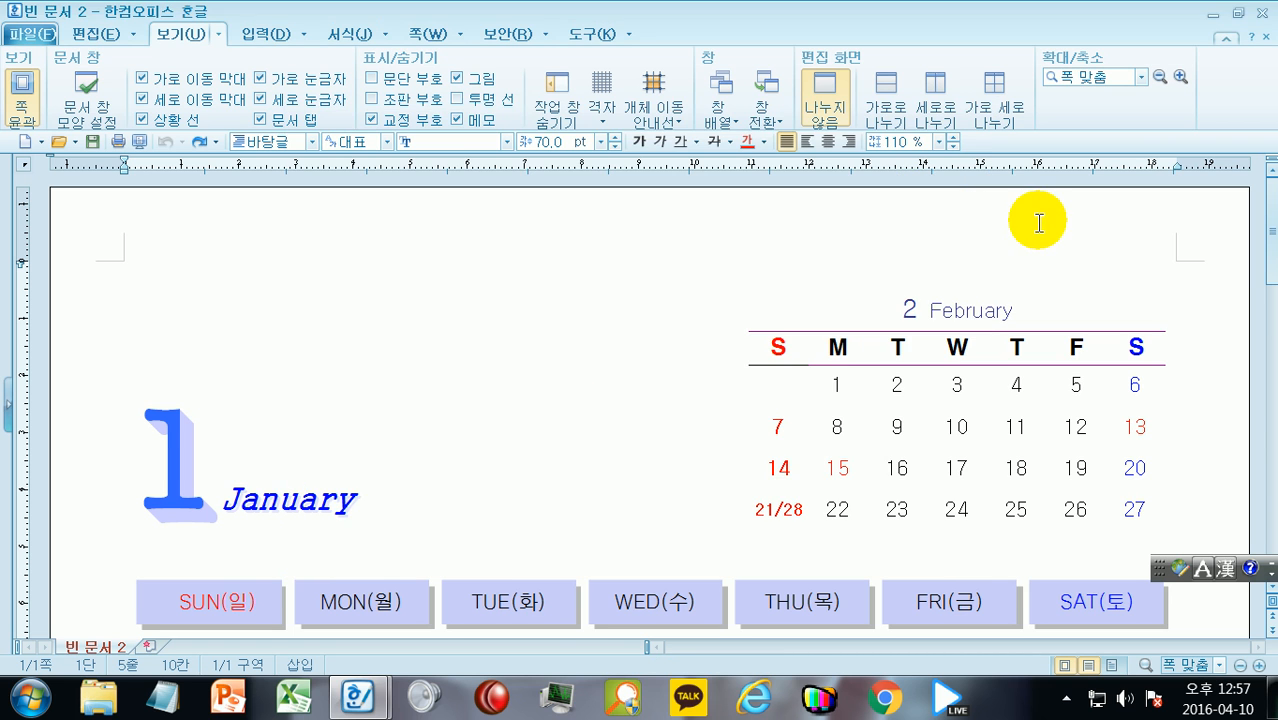
Close the calendar document without saving and turn off the page outline (쪽 윤곽) in the blank document
left_click(1265, 38)
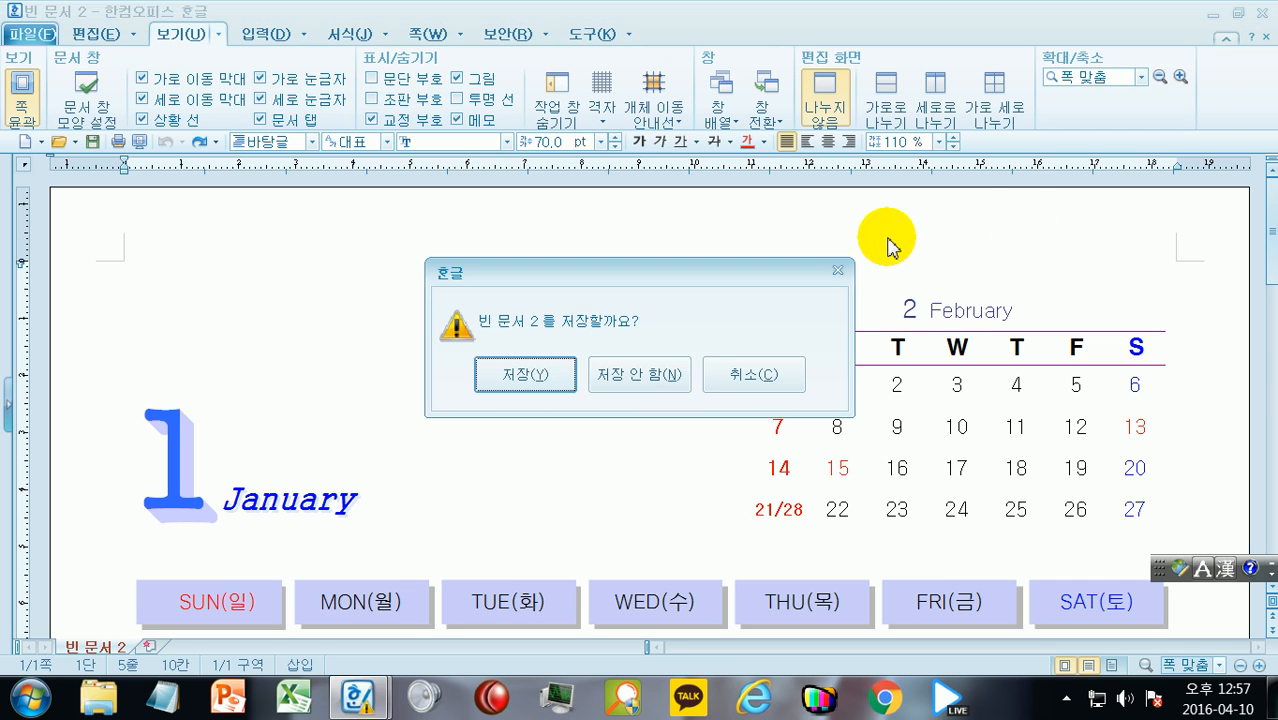
left_click(664, 384)
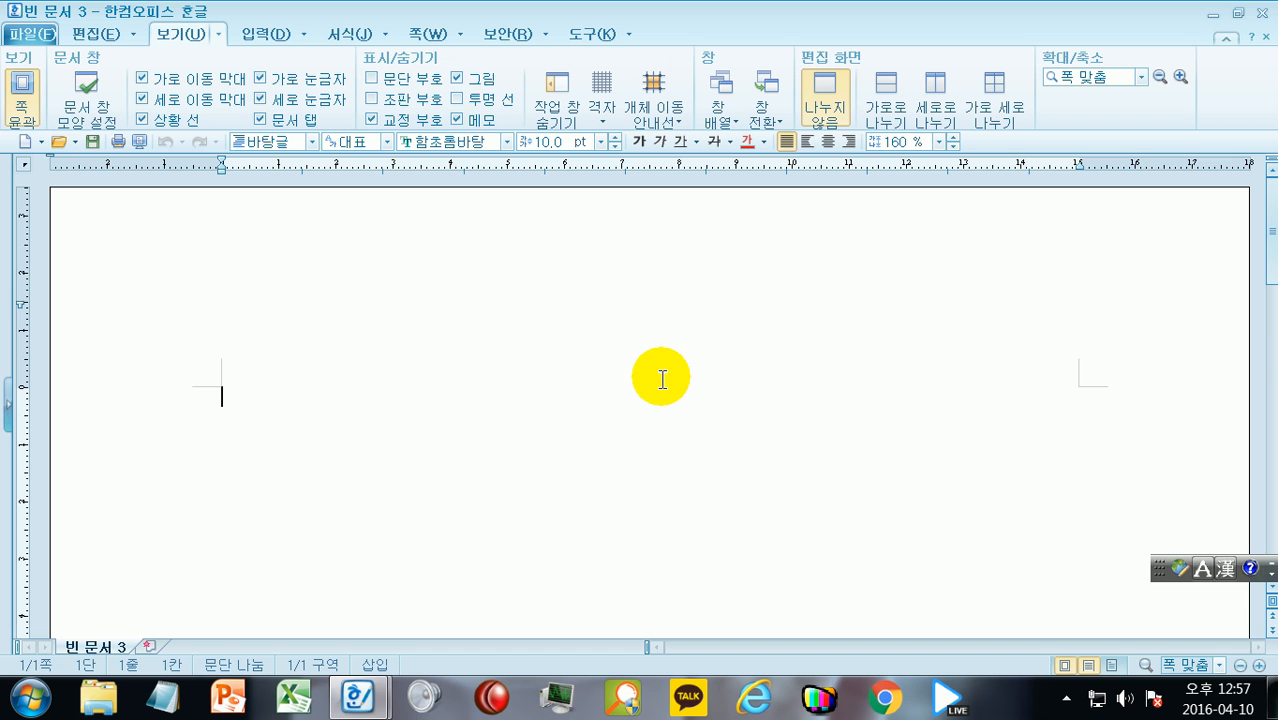
left_click(21, 97)
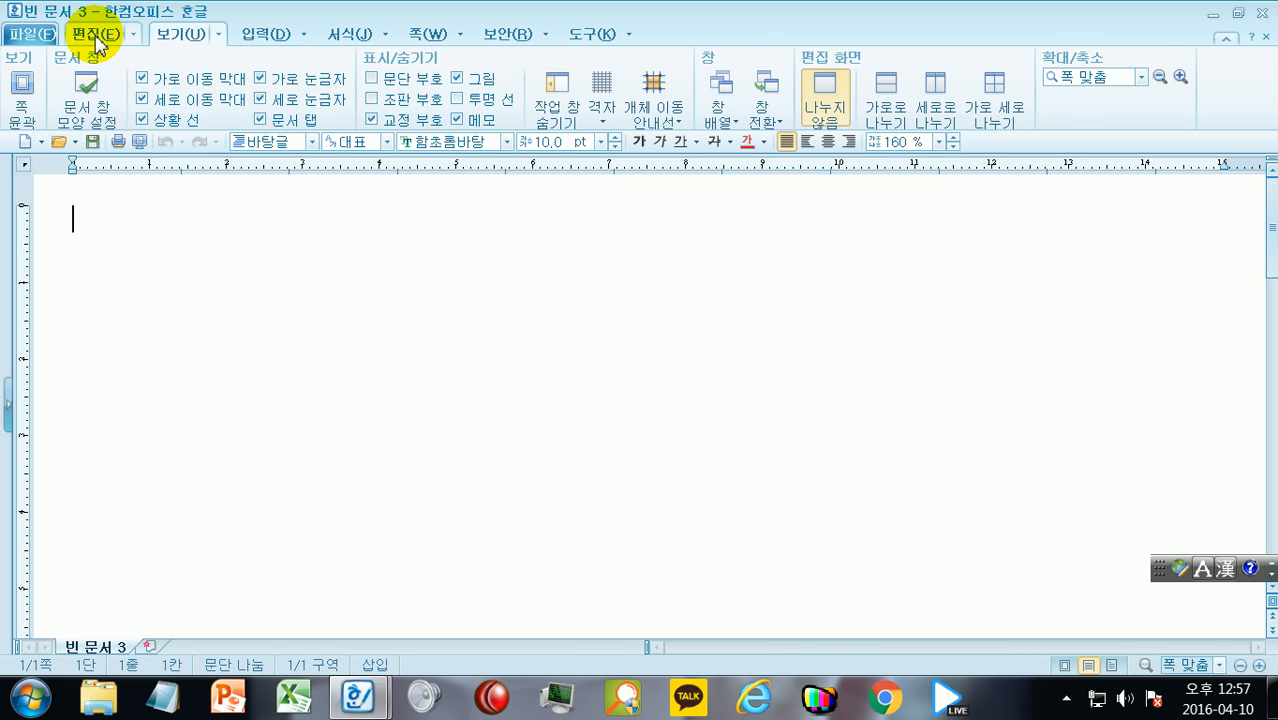
Insert a table with 5 rows and 5 columns, width 단에 맞춤 and height 자동, with 글자처럼 취급 enabled
left_click(96, 36)
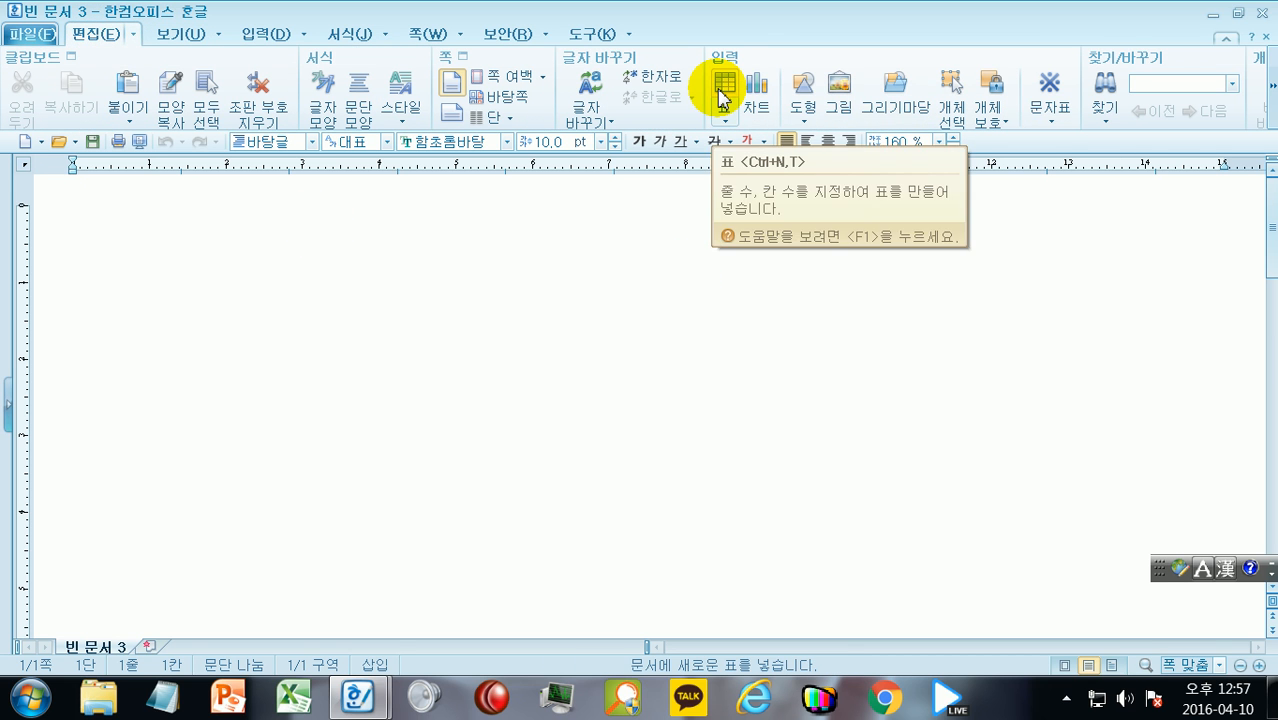
left_click(302, 36)
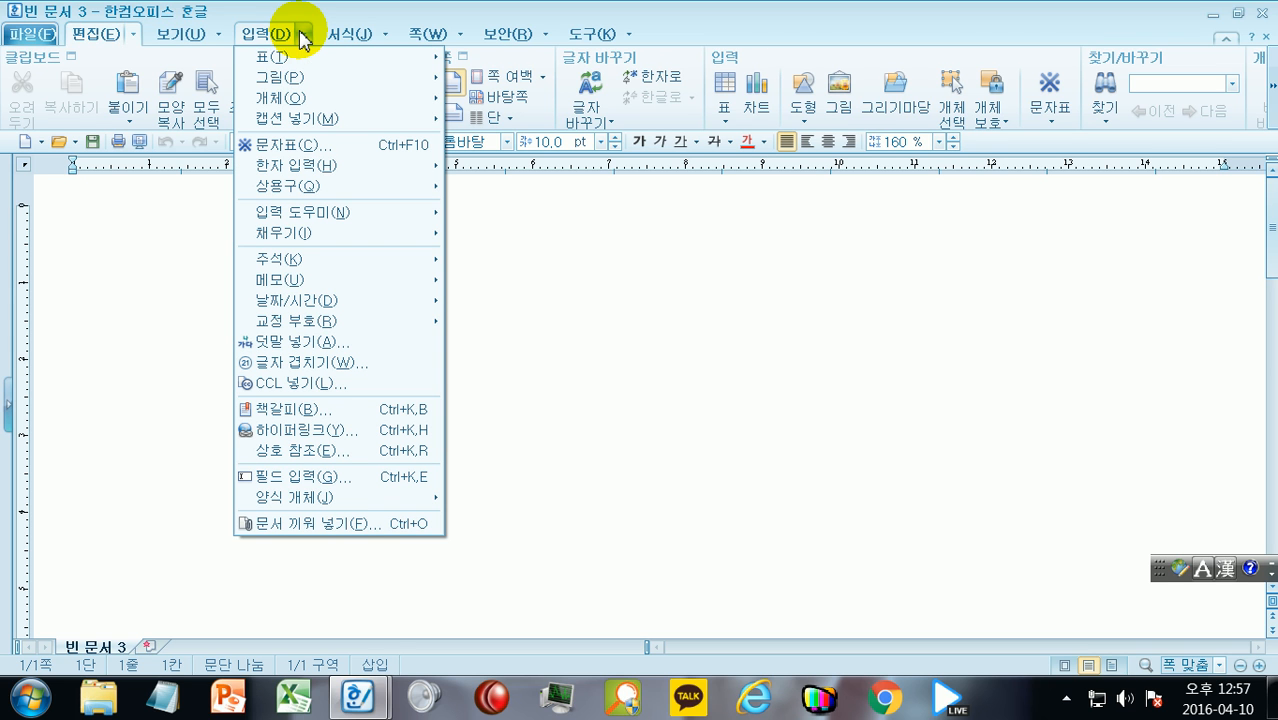
mouse_move(303, 65)
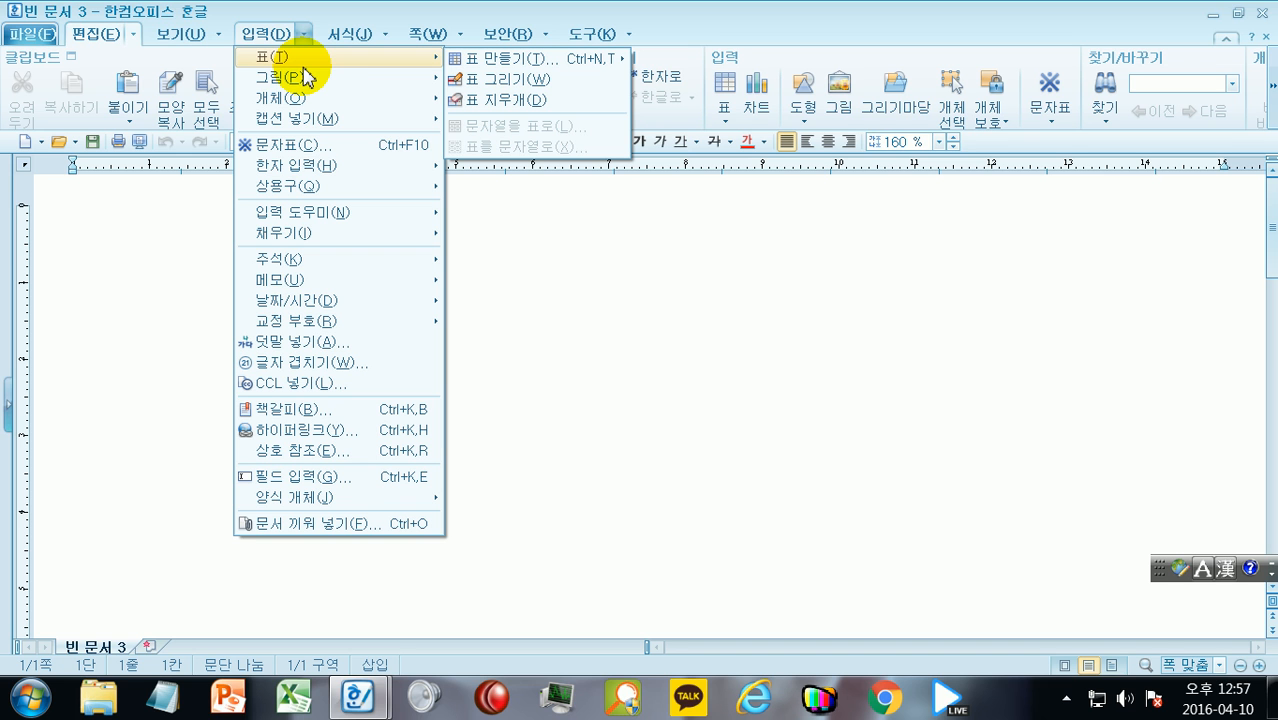
left_click(262, 38)
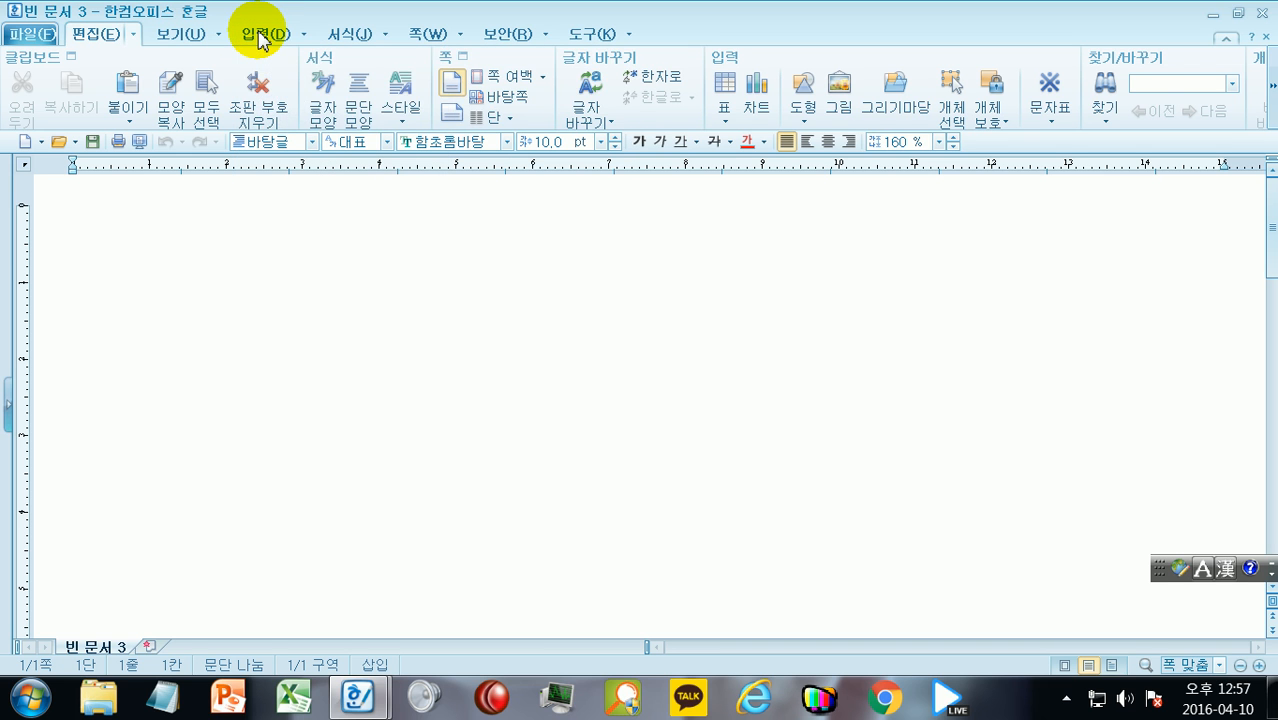
left_click(258, 36)
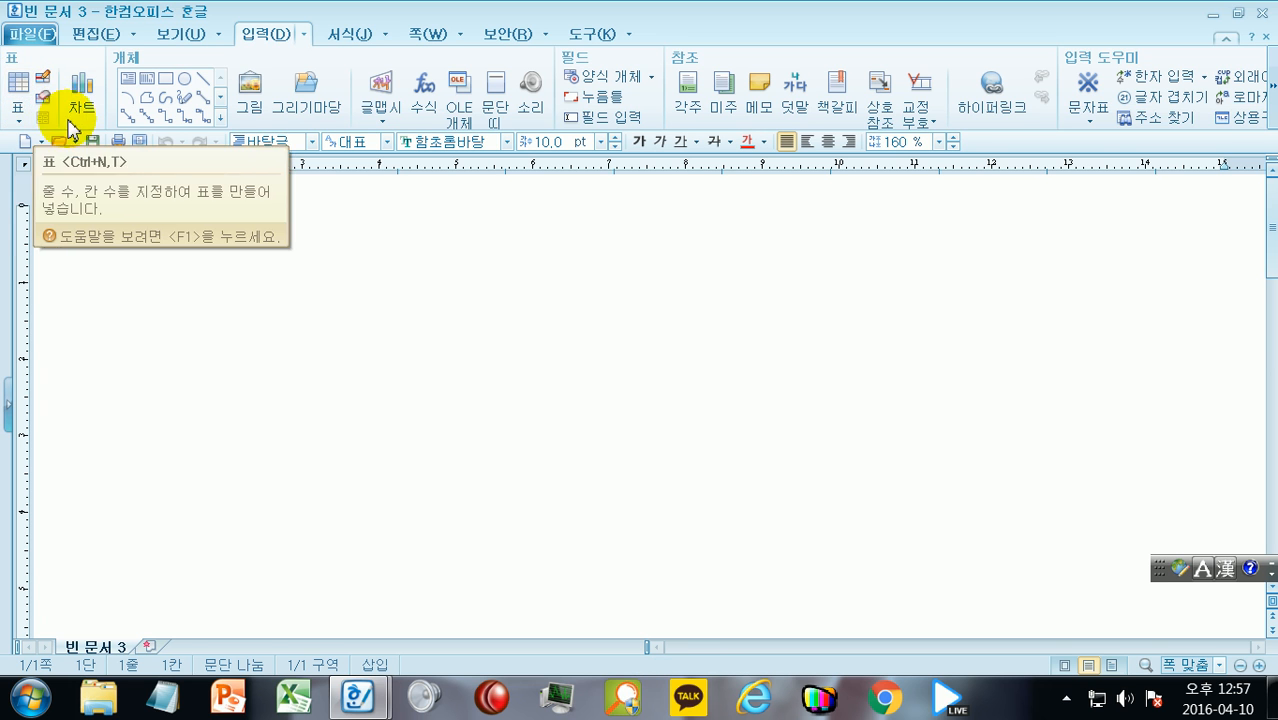
left_click(99, 34)
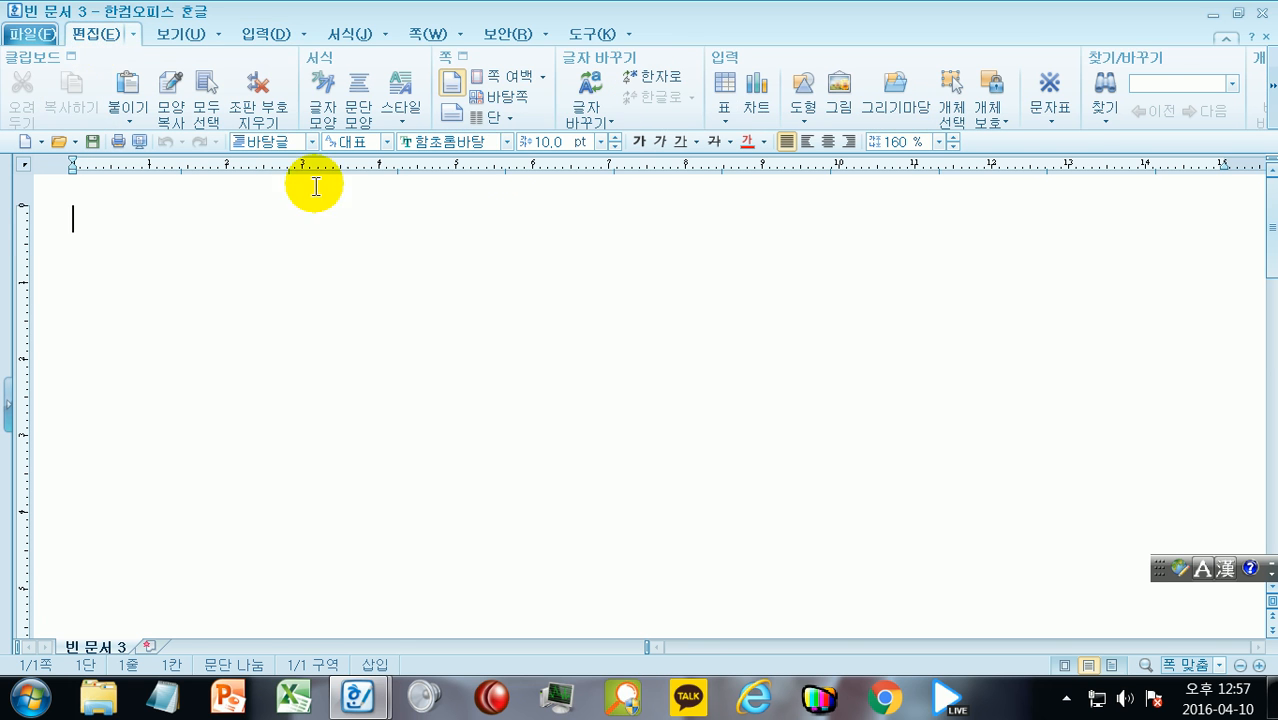
left_click(727, 88)
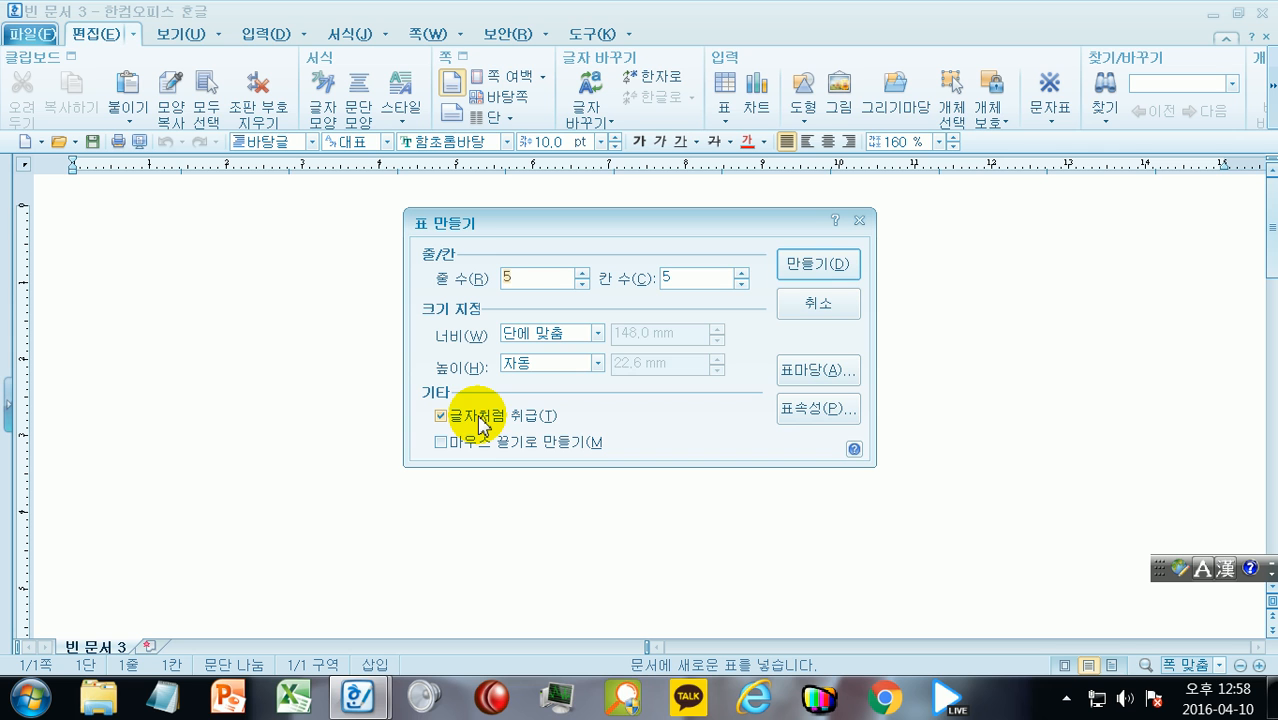
left_click(826, 264)
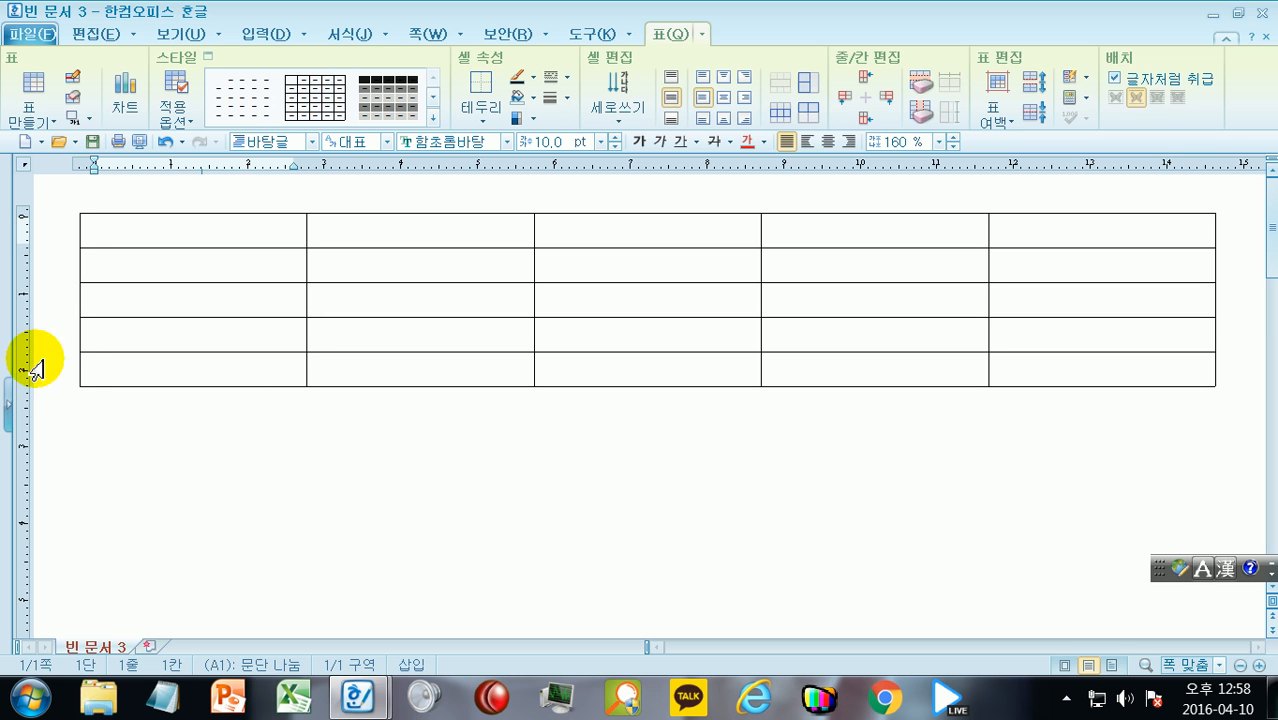
Push the table down the page by entering four blank lines in front of it
left_click(70, 347)
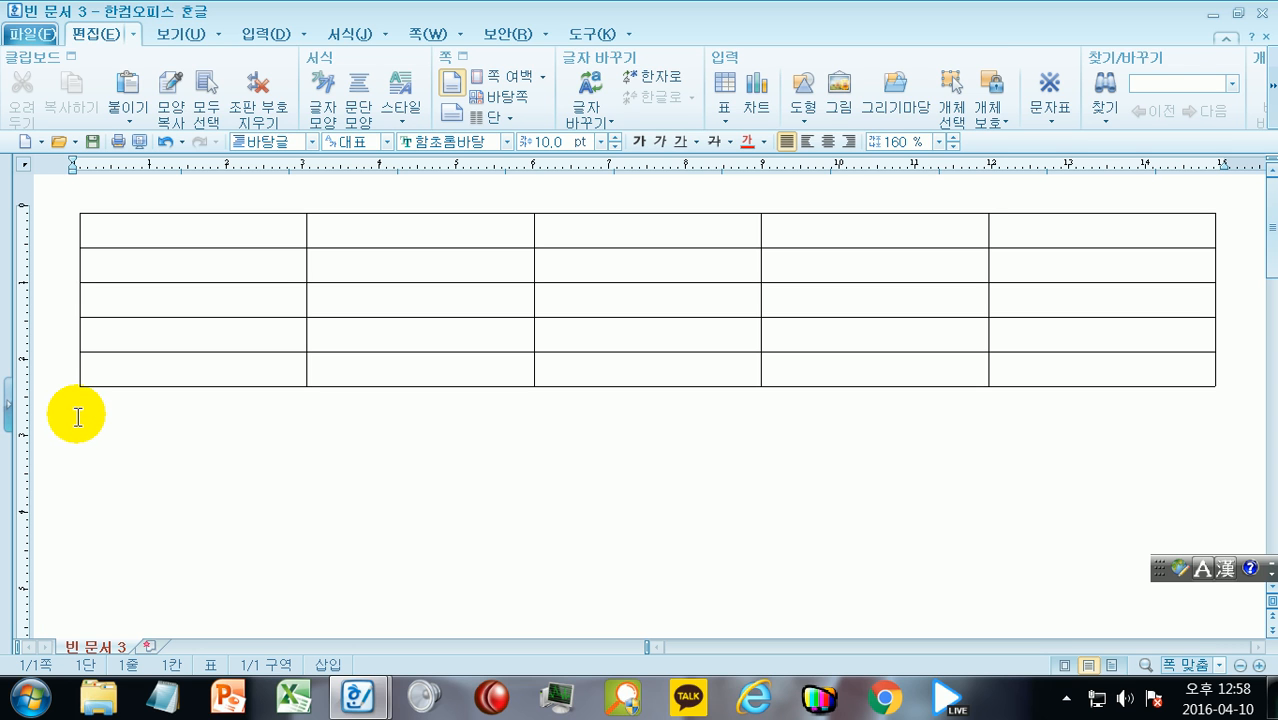
key("Return")
key("Return")
key("Return")
key("Return")
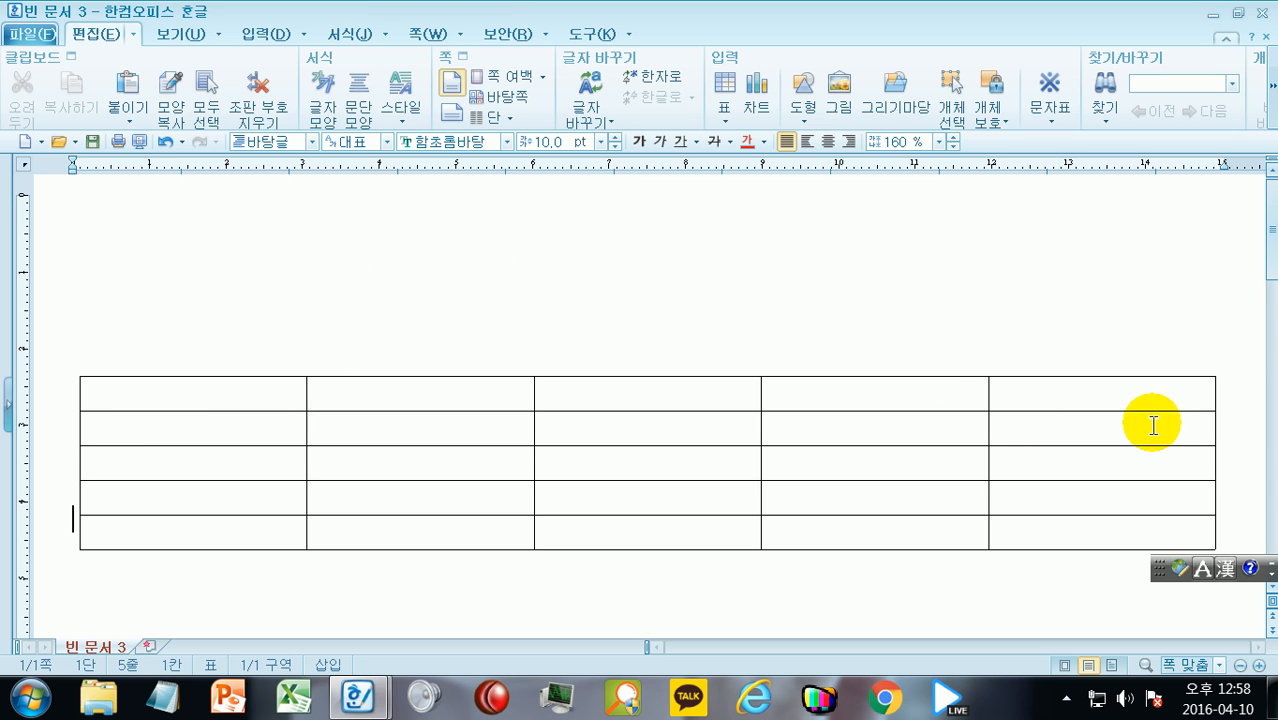
Narrow the table to about 92 mm by pulling in its right edge
left_click(1222, 437)
left_click_drag(1214, 465, 786, 465)
left_click(891, 440)
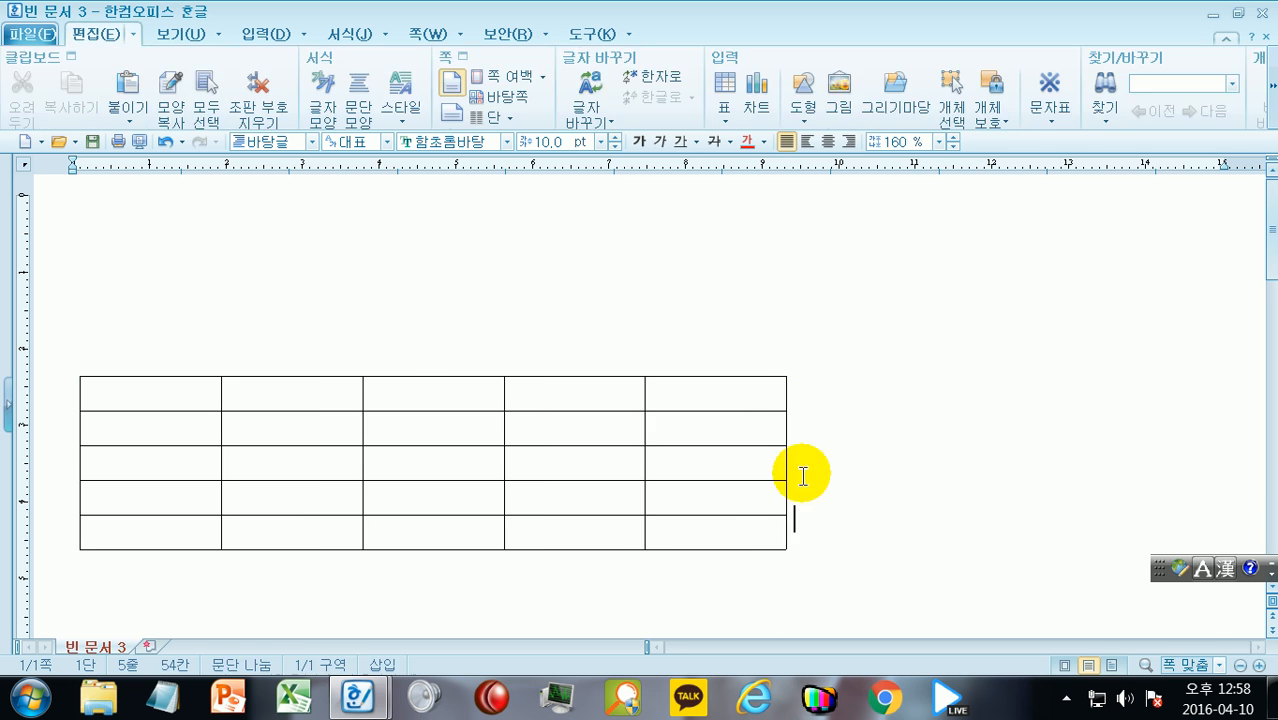
Try indenting the table with spaces in front of it, and remove all the spaces and blank lines preceding it
left_click(64, 507)
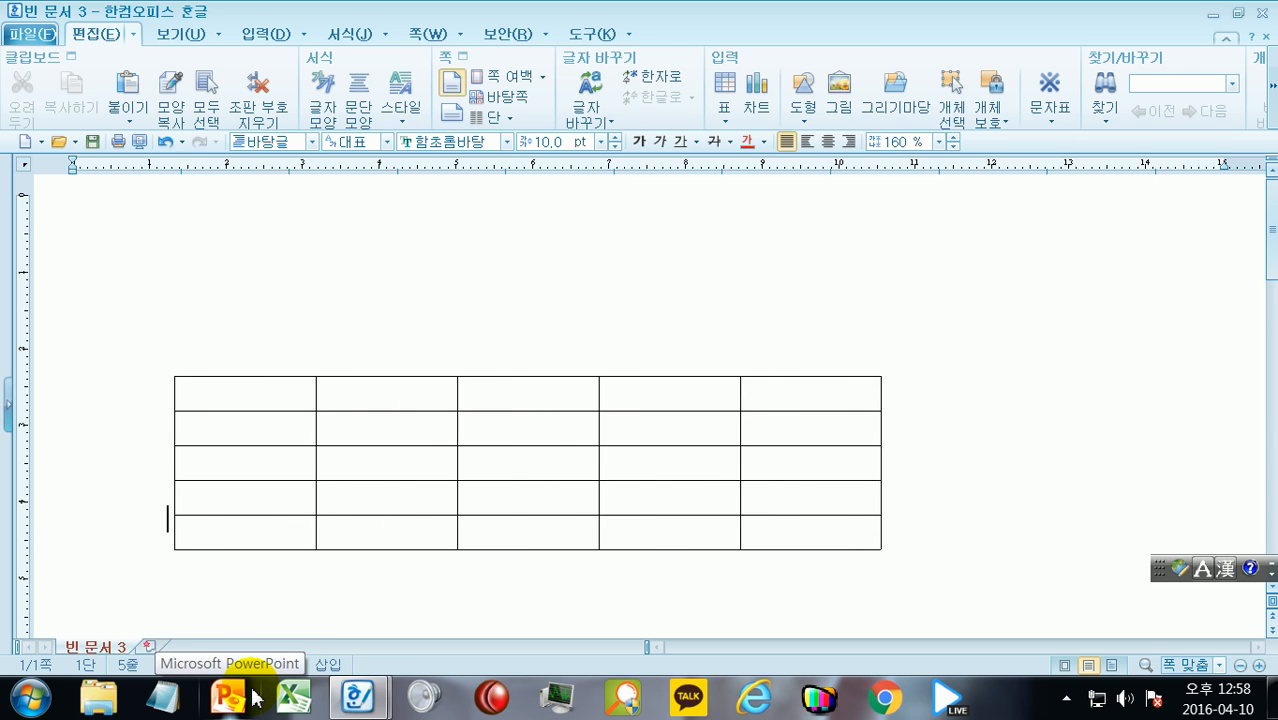
key("BackSpace")
key("BackSpace")
key("BackSpace")
key("BackSpace")
key("BackSpace")
key("BackSpace")
key("BackSpace")
key("BackSpace")
key("BackSpace")
key("BackSpace")
key("BackSpace")
key("BackSpace")
key("BackSpace")
key("BackSpace")
key("BackSpace")
key("BackSpace")
key("BackSpace")
key("BackSpace")
key("BackSpace")
key("BackSpace")
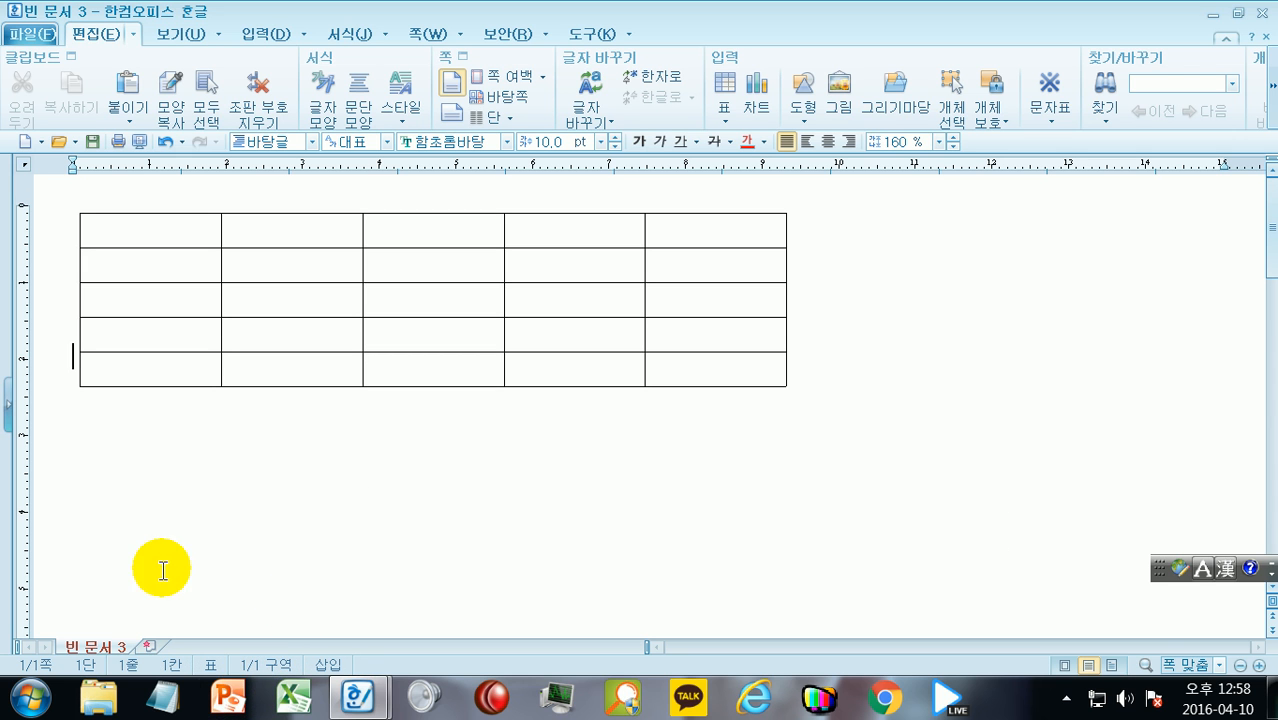
Try centre, right and left alignment on the table's paragraph, and restore justified alignment
left_click(828, 143)
left_click(847, 142)
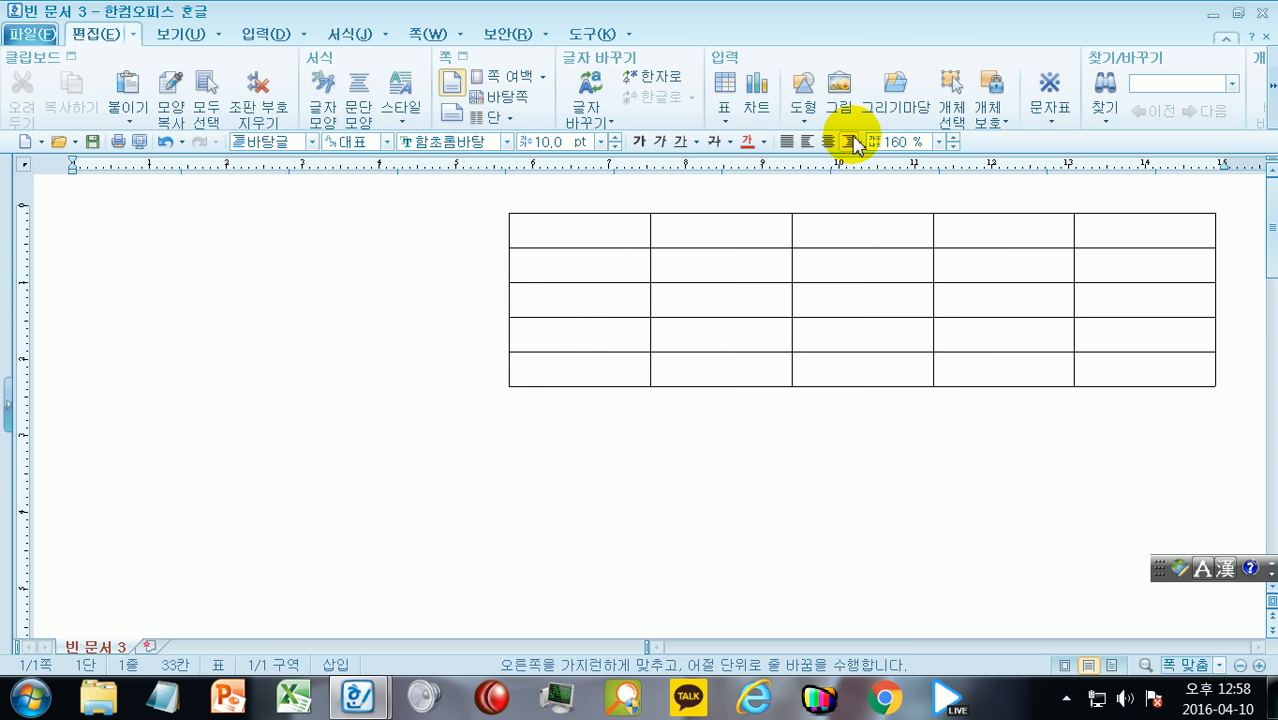
left_click(807, 145)
left_click(788, 143)
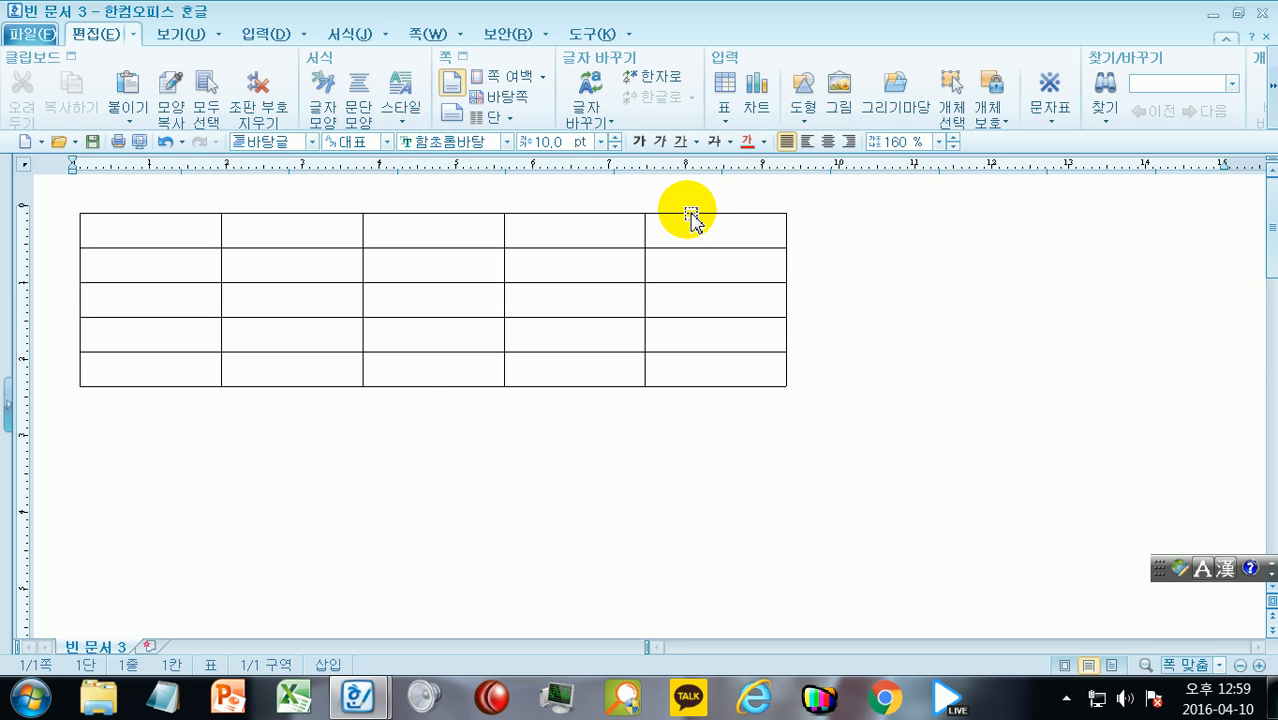
Disable 글자처럼 취급 in the properties of the whole table
left_click(691, 214)
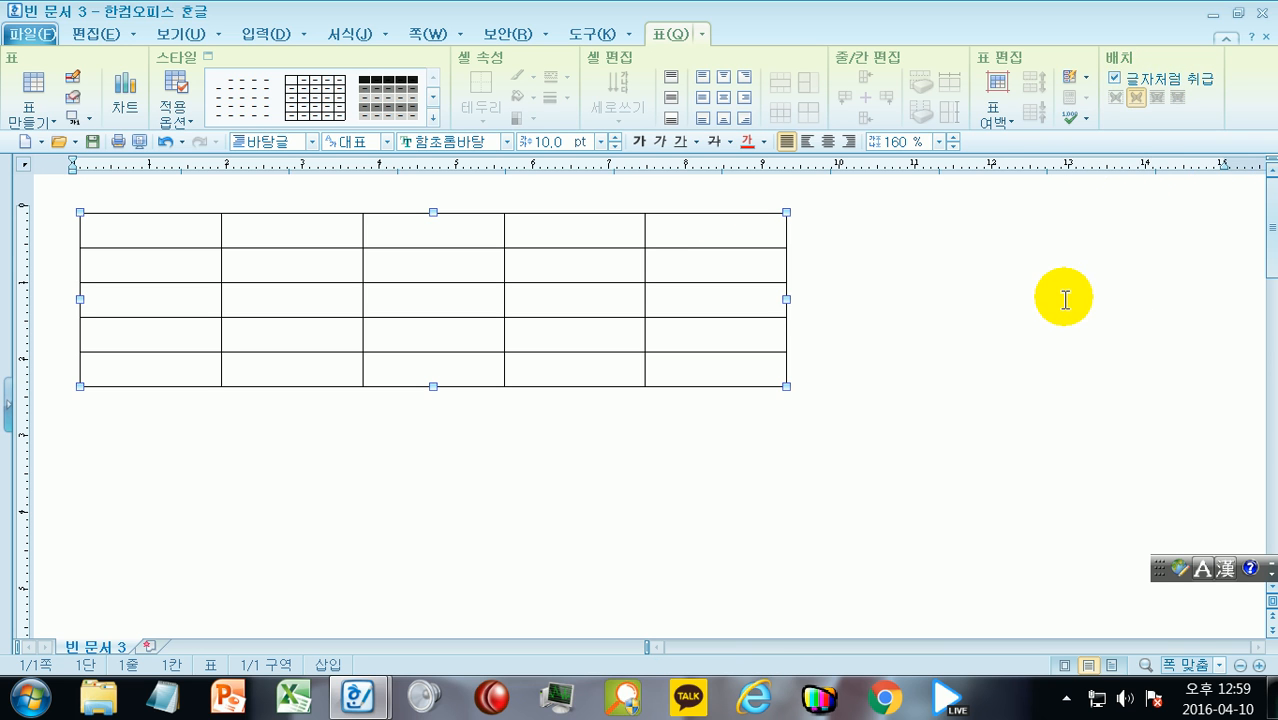
right_click(597, 235)
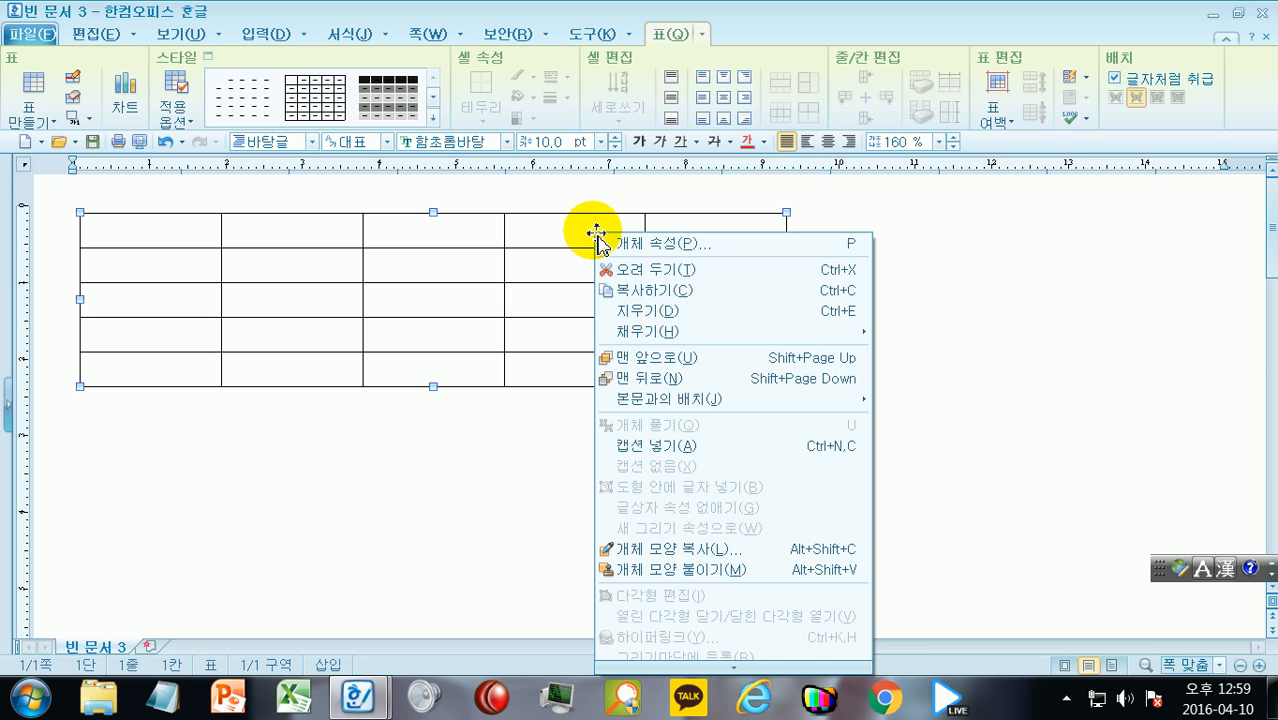
left_click(700, 246)
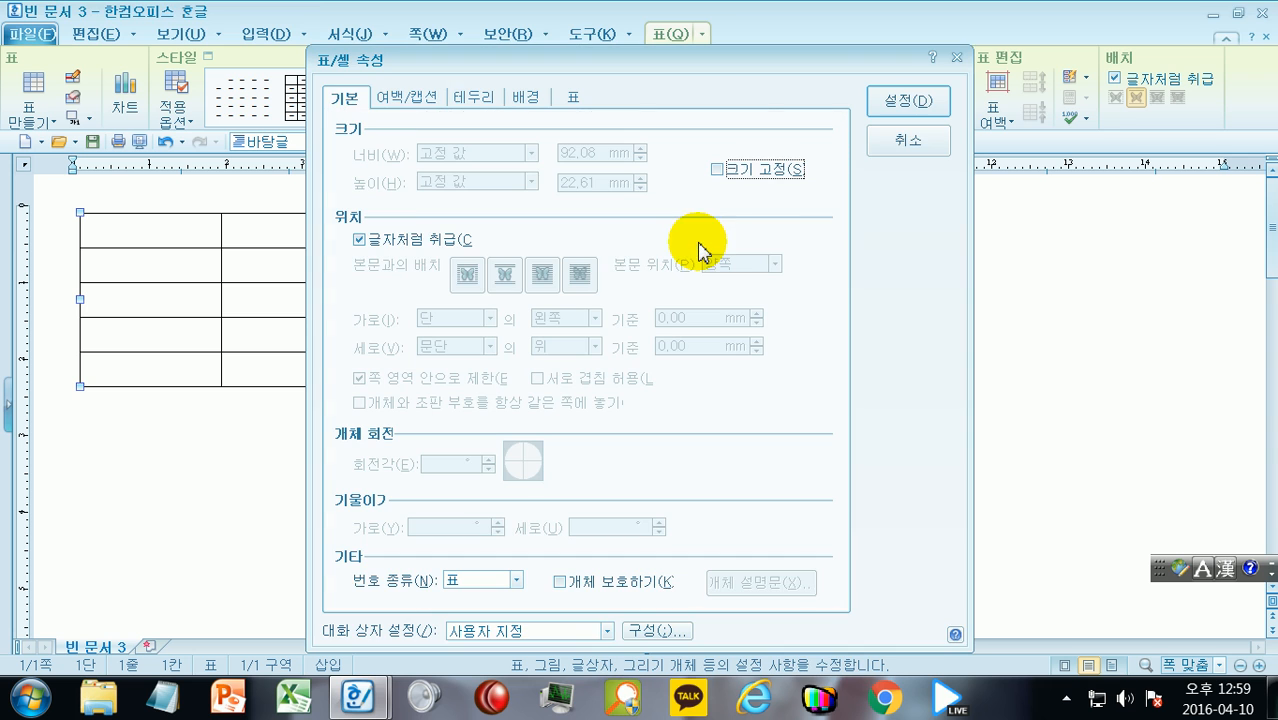
left_click(365, 247)
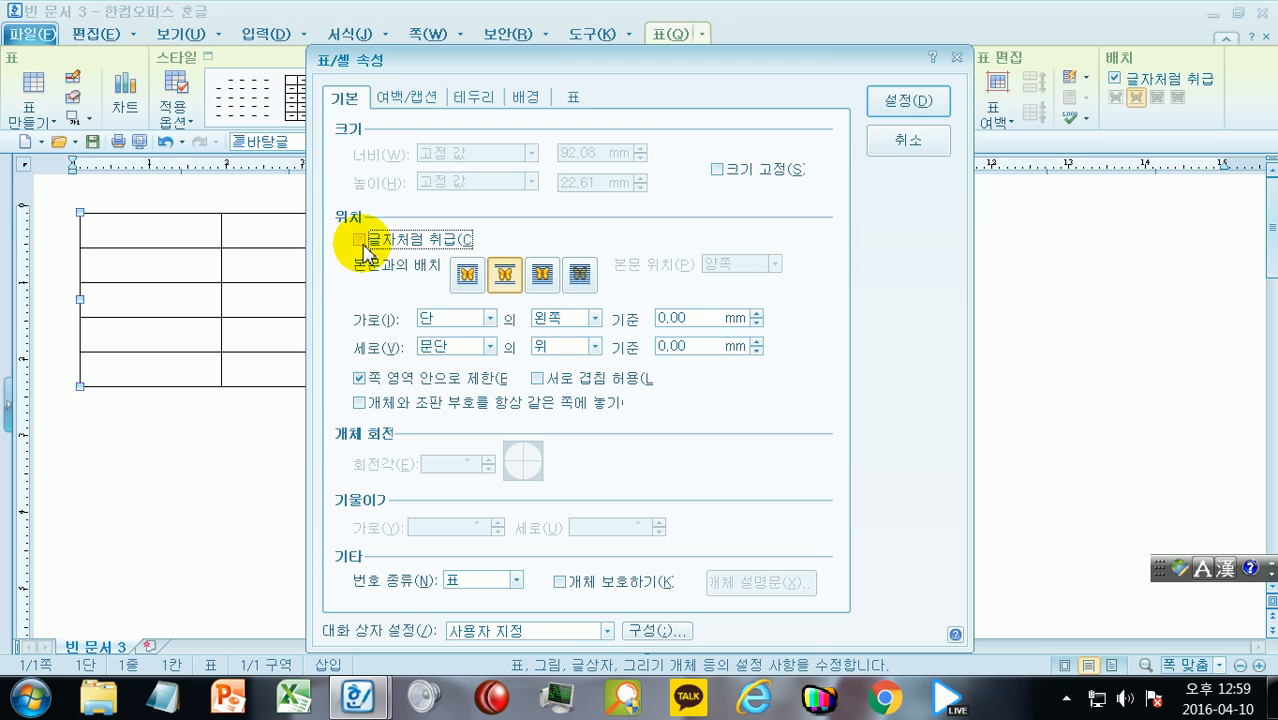
left_click(893, 104)
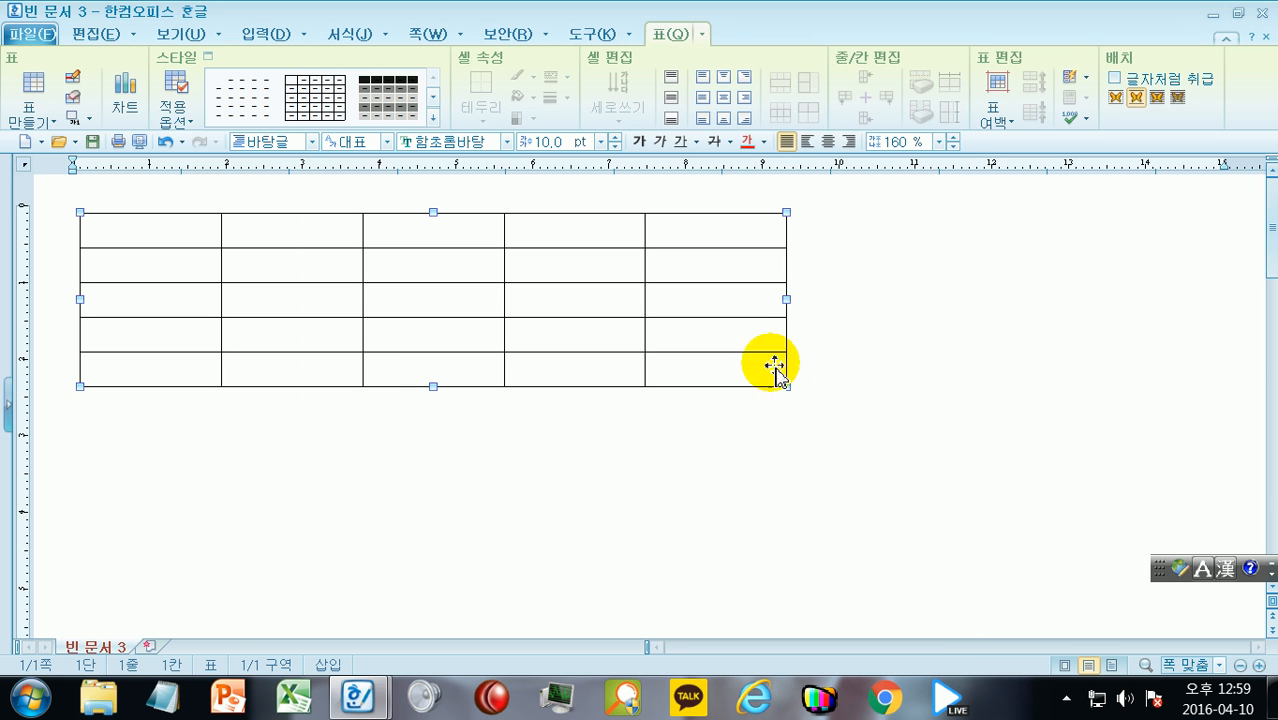
Try moving the floating table by entering four line breaks at the text cursor outside it
left_click(705, 450)
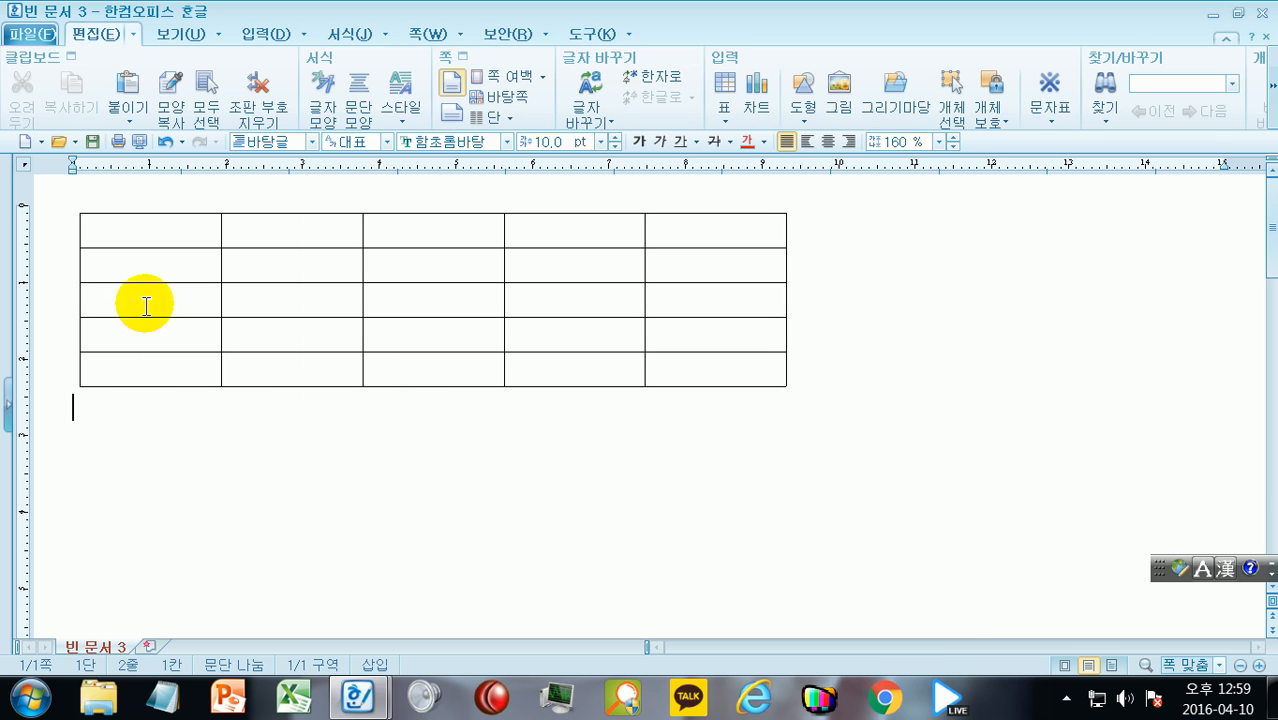
key("Return")
key("Return")
key("Return")
key("Return")
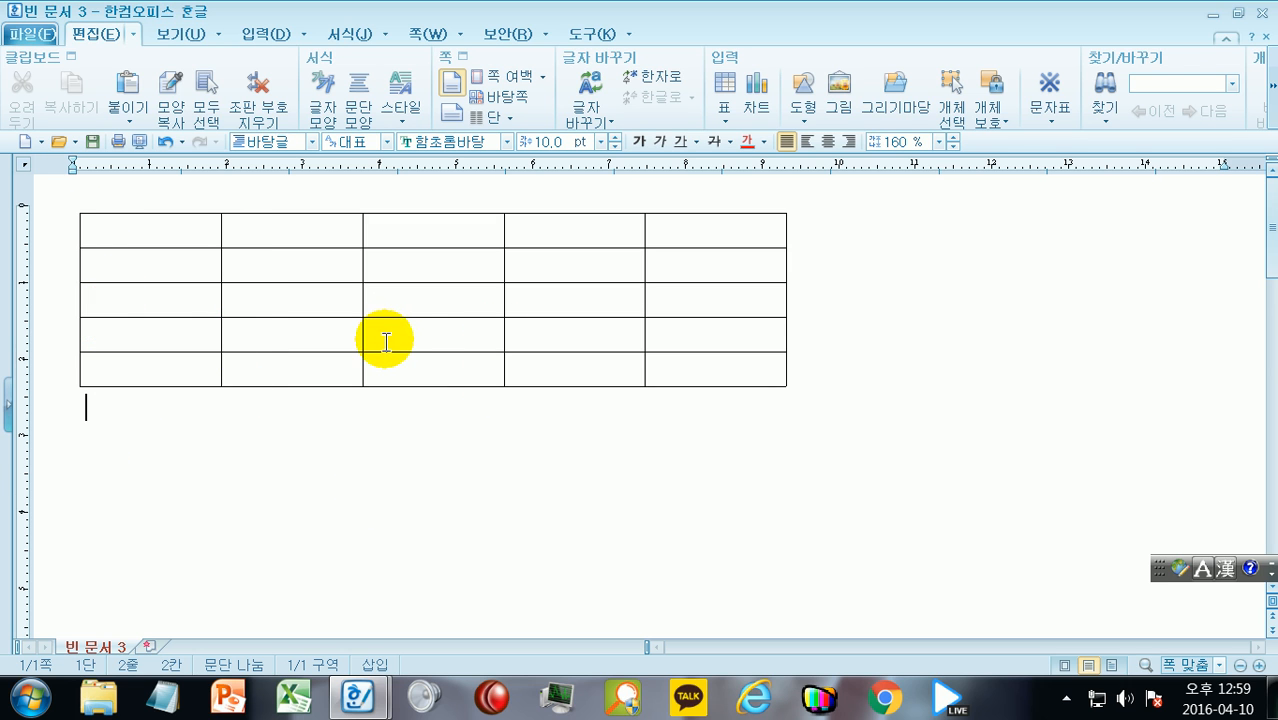
Try moving the floating table freely to the lower right, undo the move, and reposition it at the page's upper left
left_click(414, 218)
left_click_drag(433, 242, 890, 357)
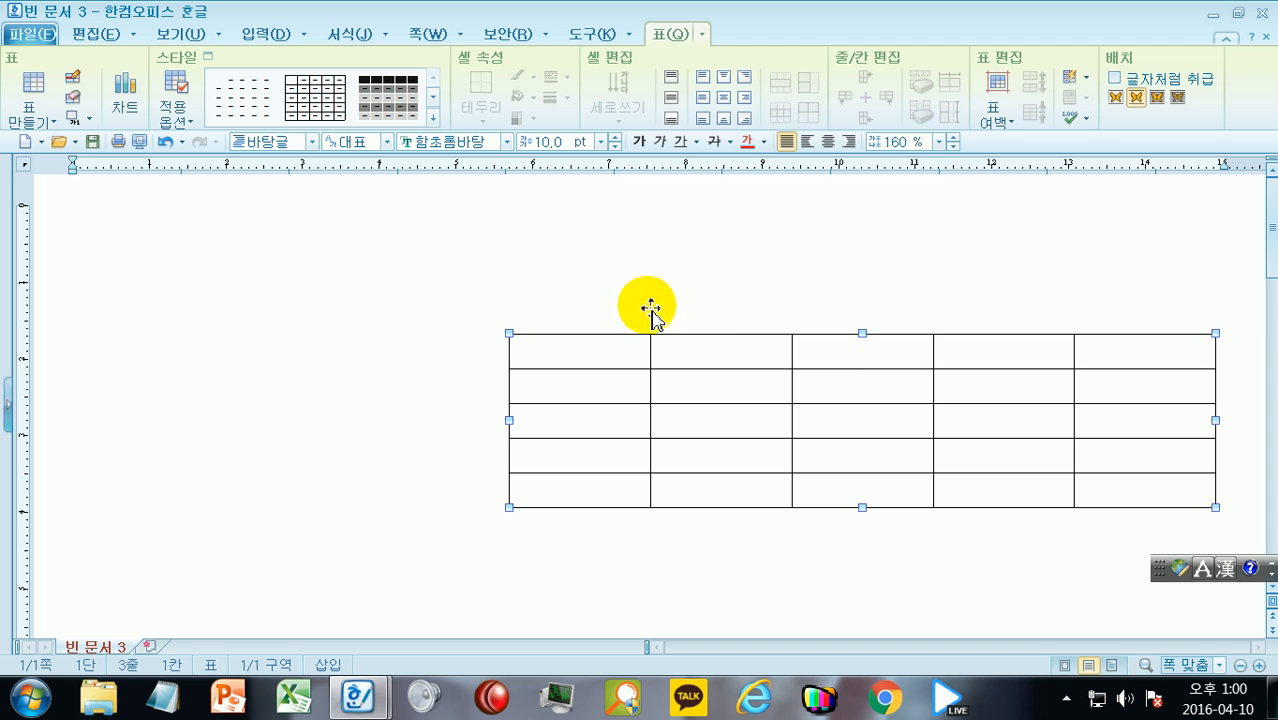
key("ctrl+z")
left_click_drag(437, 283, 485, 300)
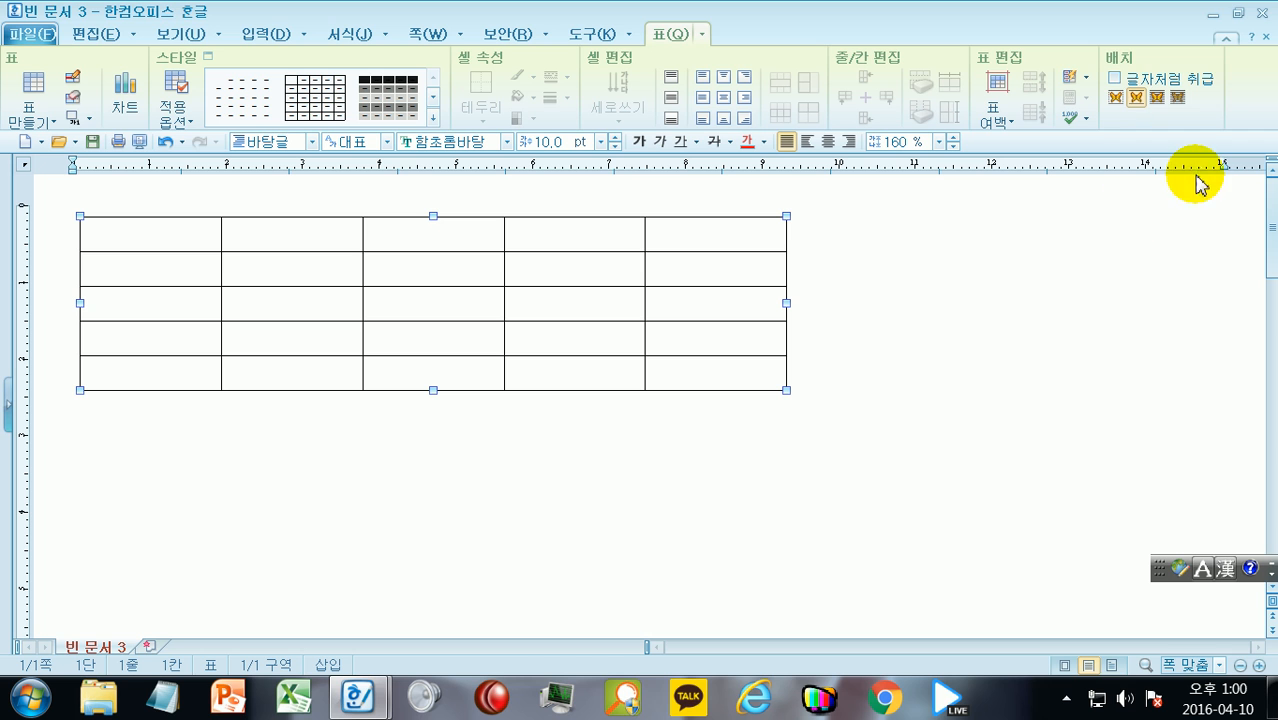
Re-enable 글자처럼 취급 for the table, and delete the whole table together with its line
left_click(1121, 82)
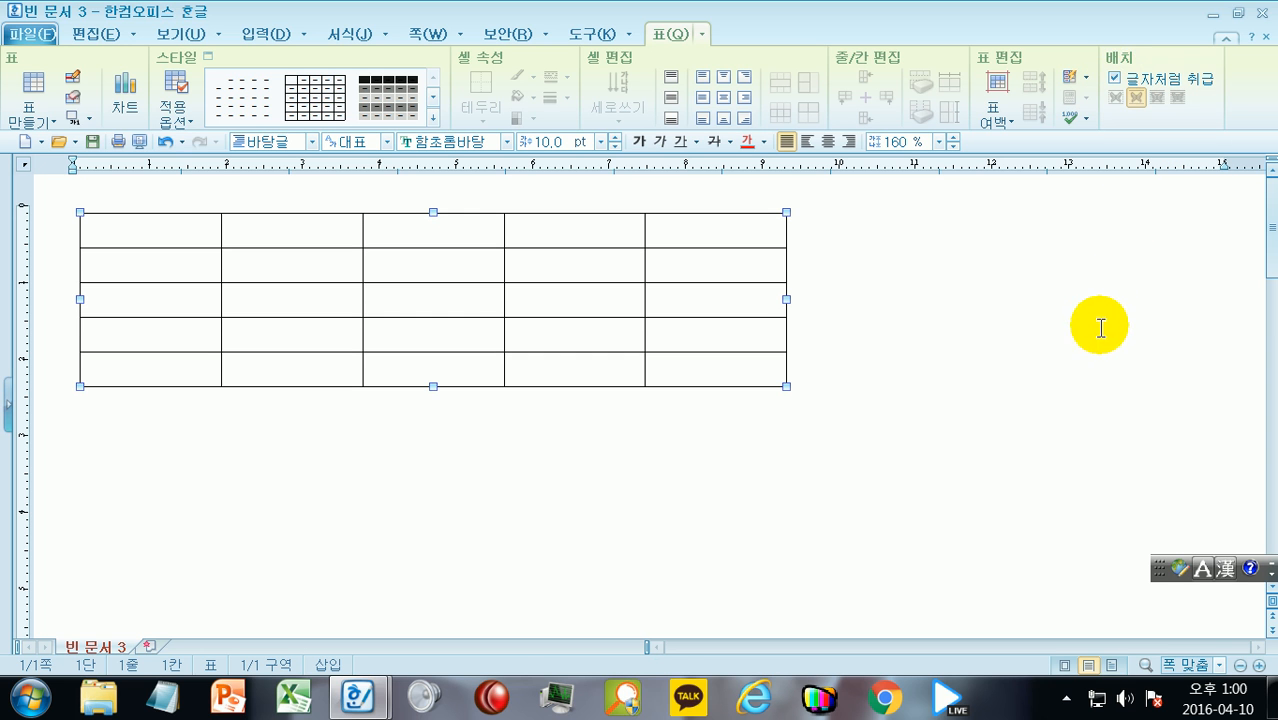
left_click(1004, 252)
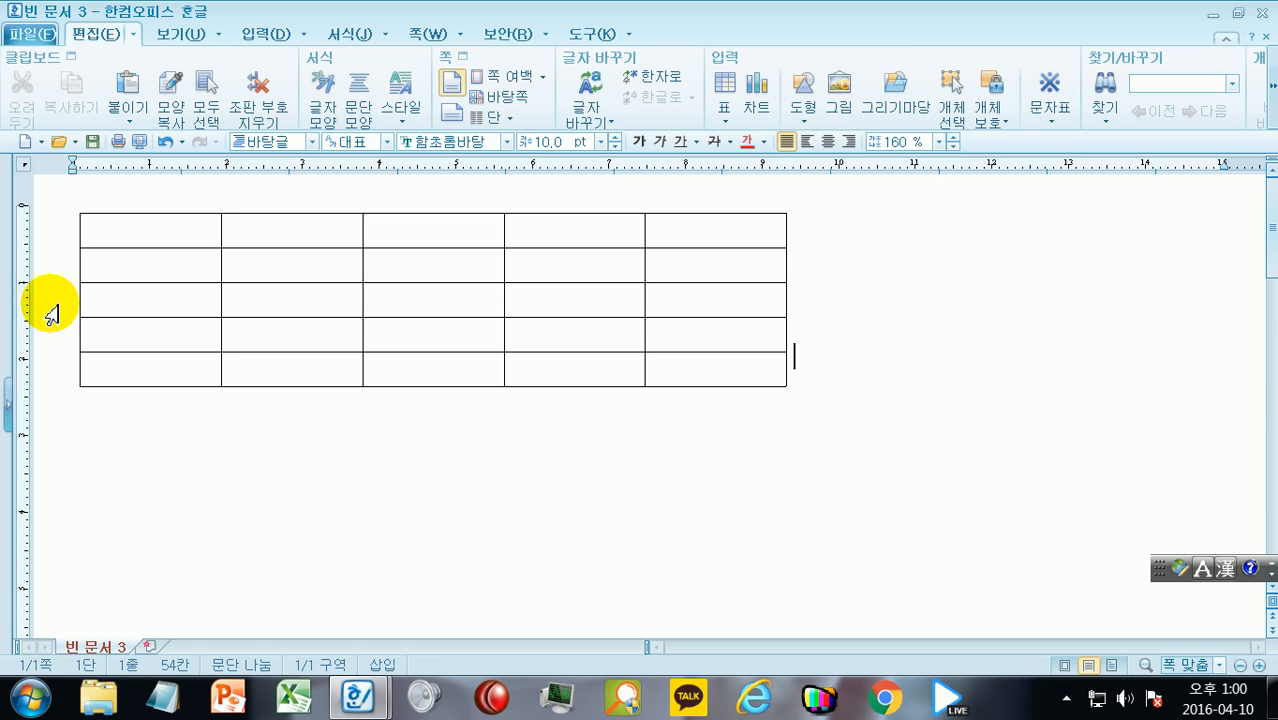
left_click(50, 313)
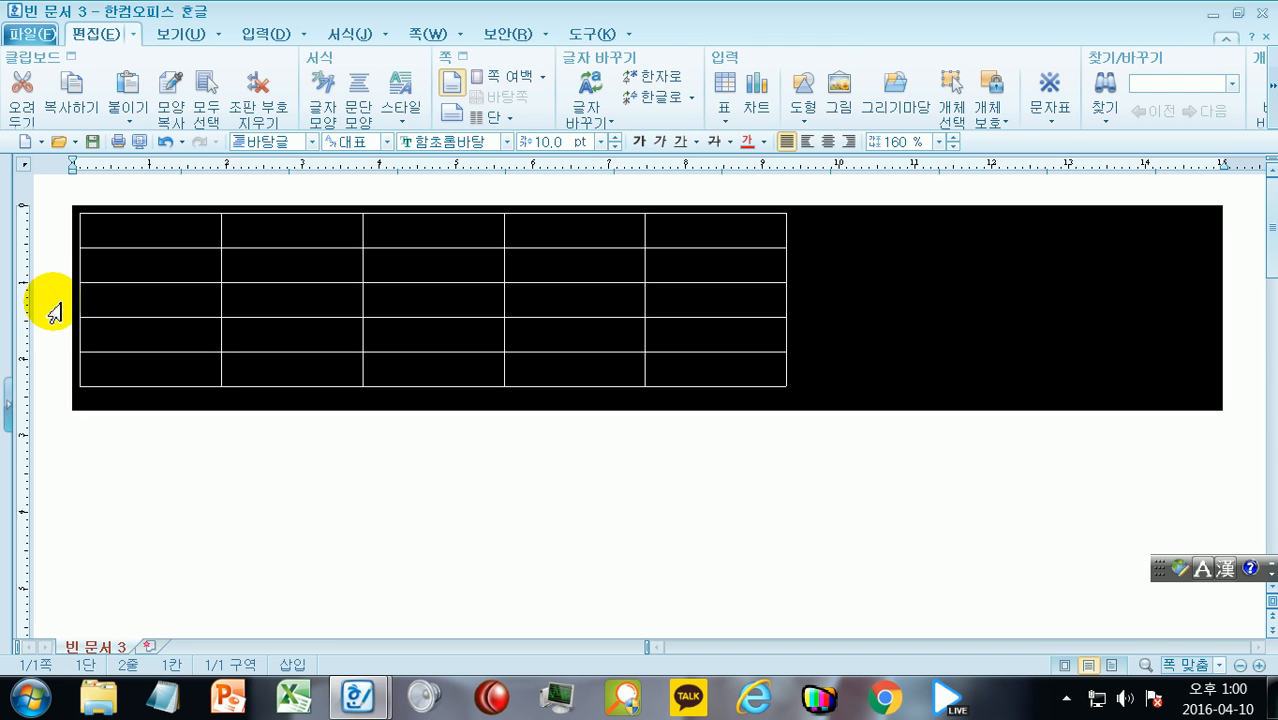
key("Delete")
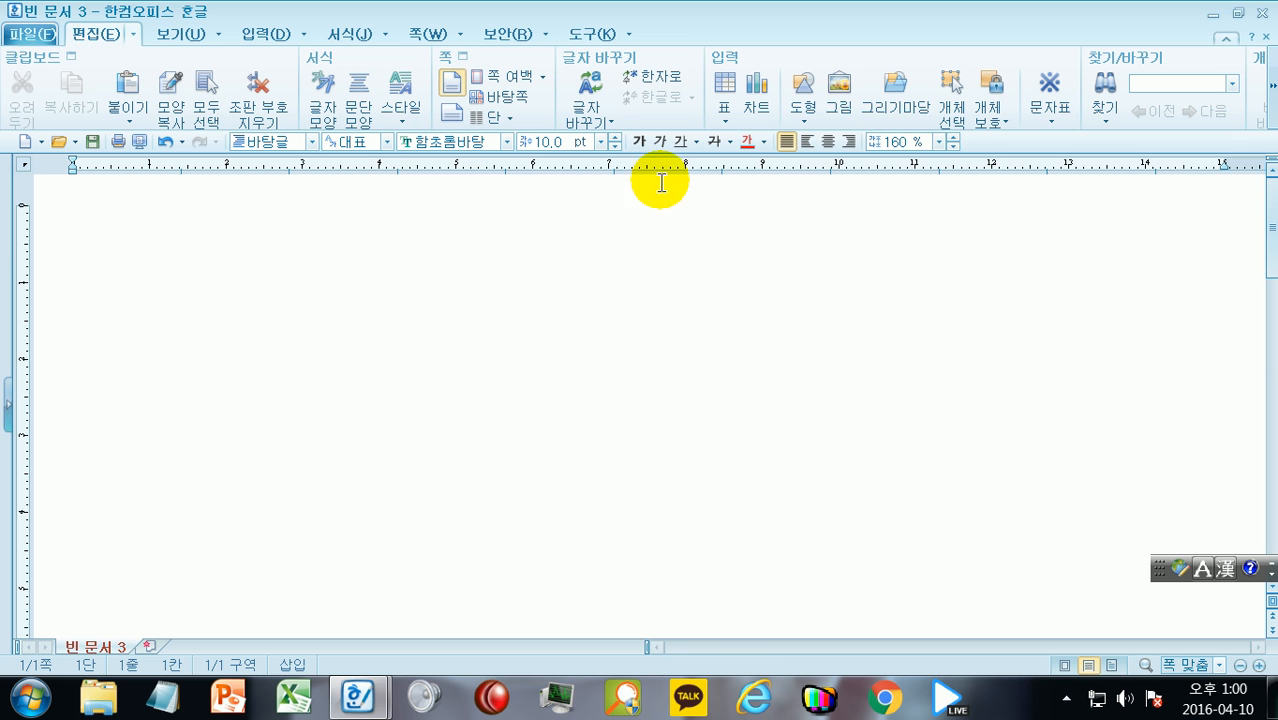
Draw a 5-row, 5-column table about 109 mm wide and 49 mm tall, using 마우스 끌기로 만들기 with 글자처럼 취급 disabled
left_click(725, 84)
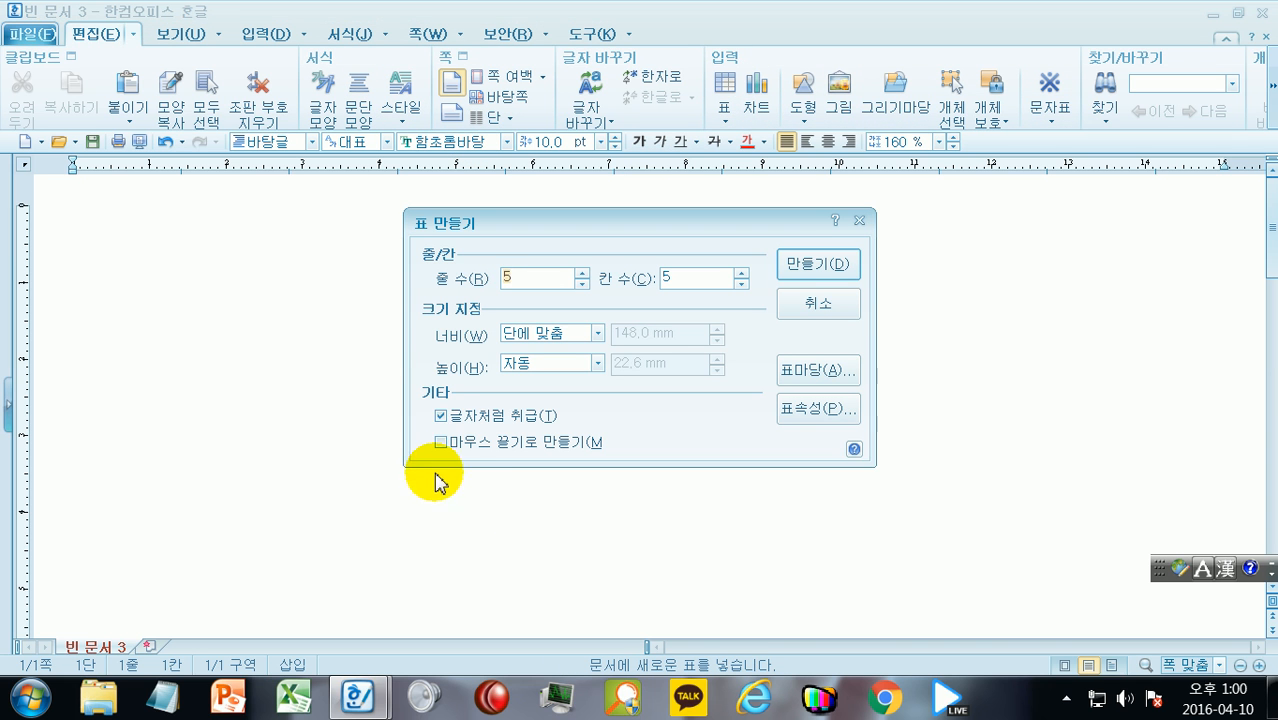
left_click(443, 415)
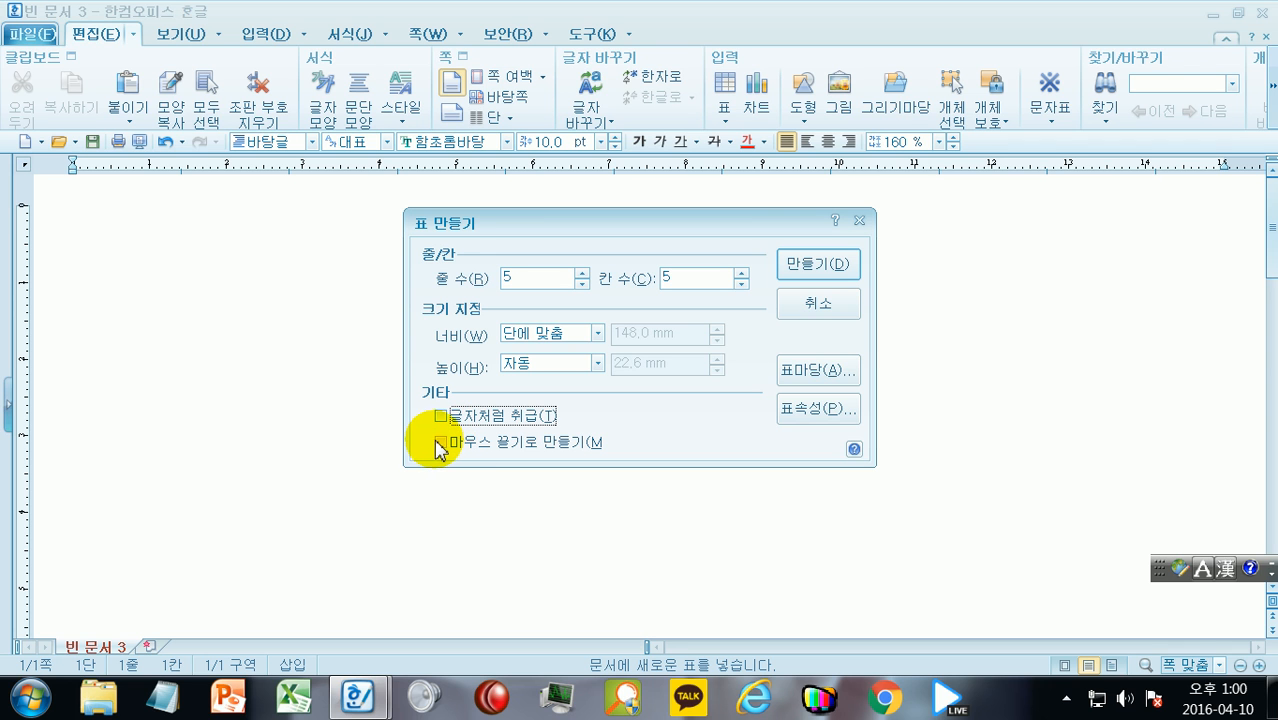
left_click(441, 443)
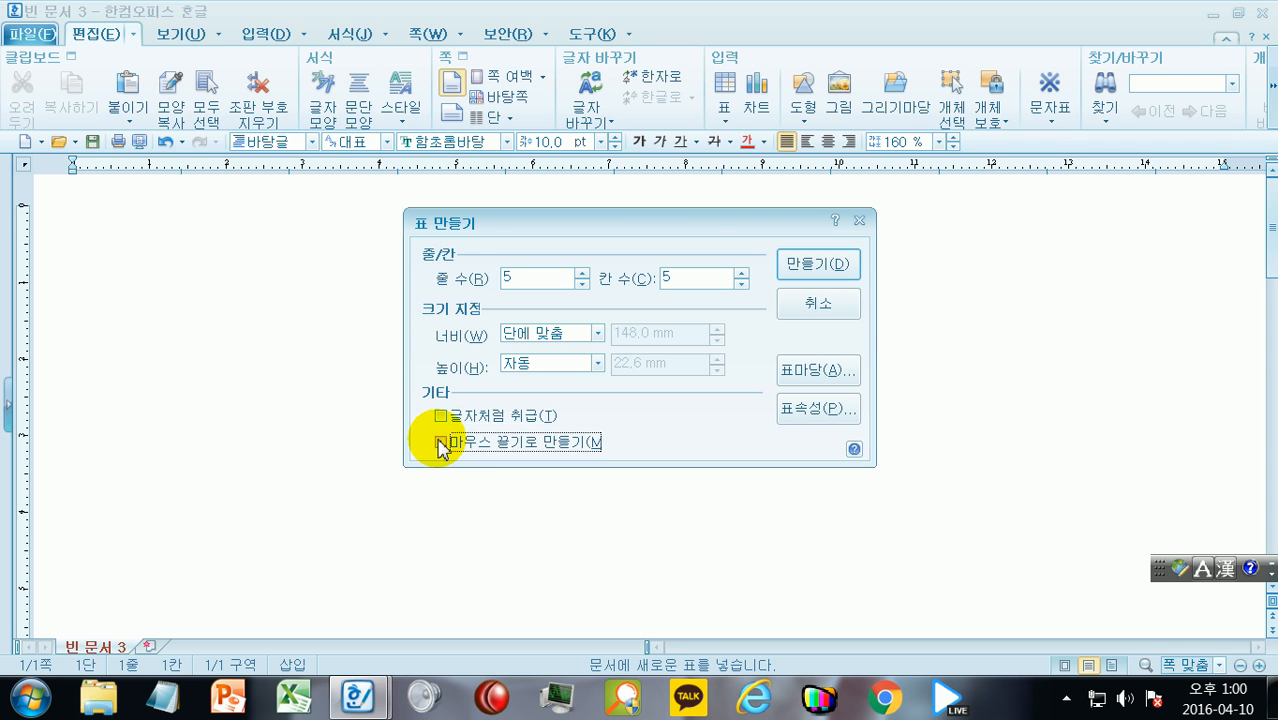
left_click(822, 266)
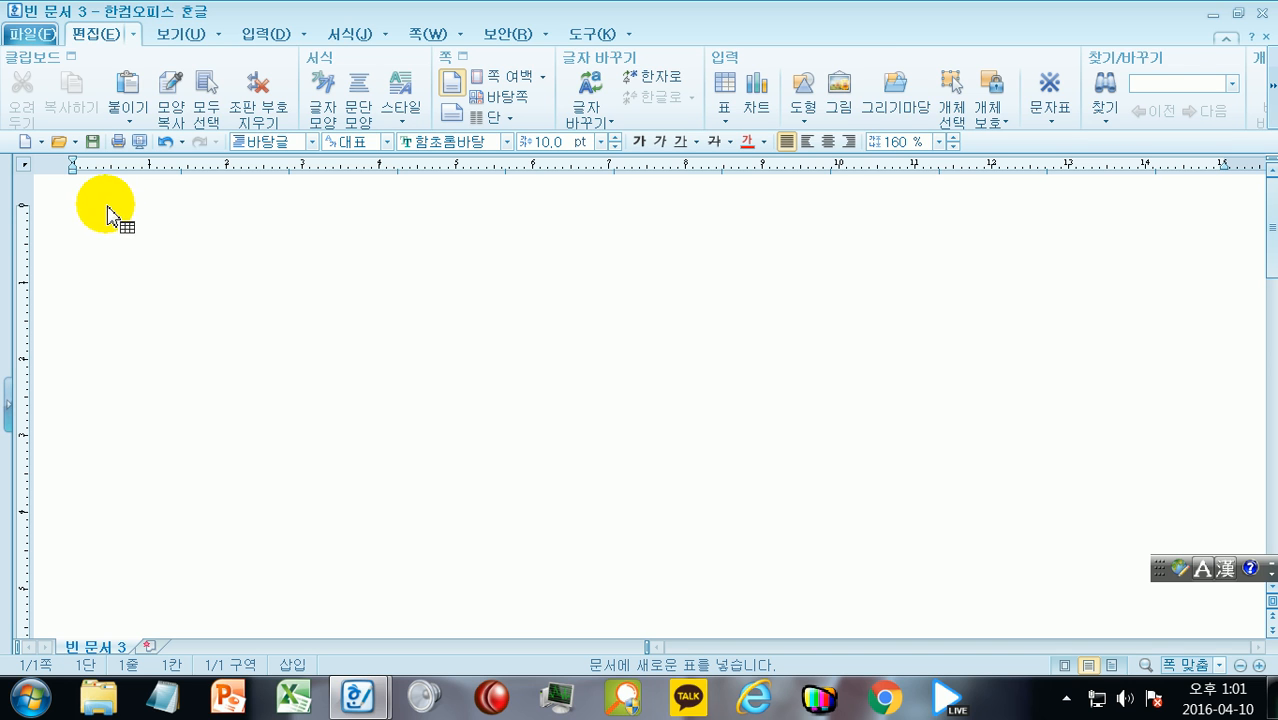
left_click_drag(845, 542, 925, 588)
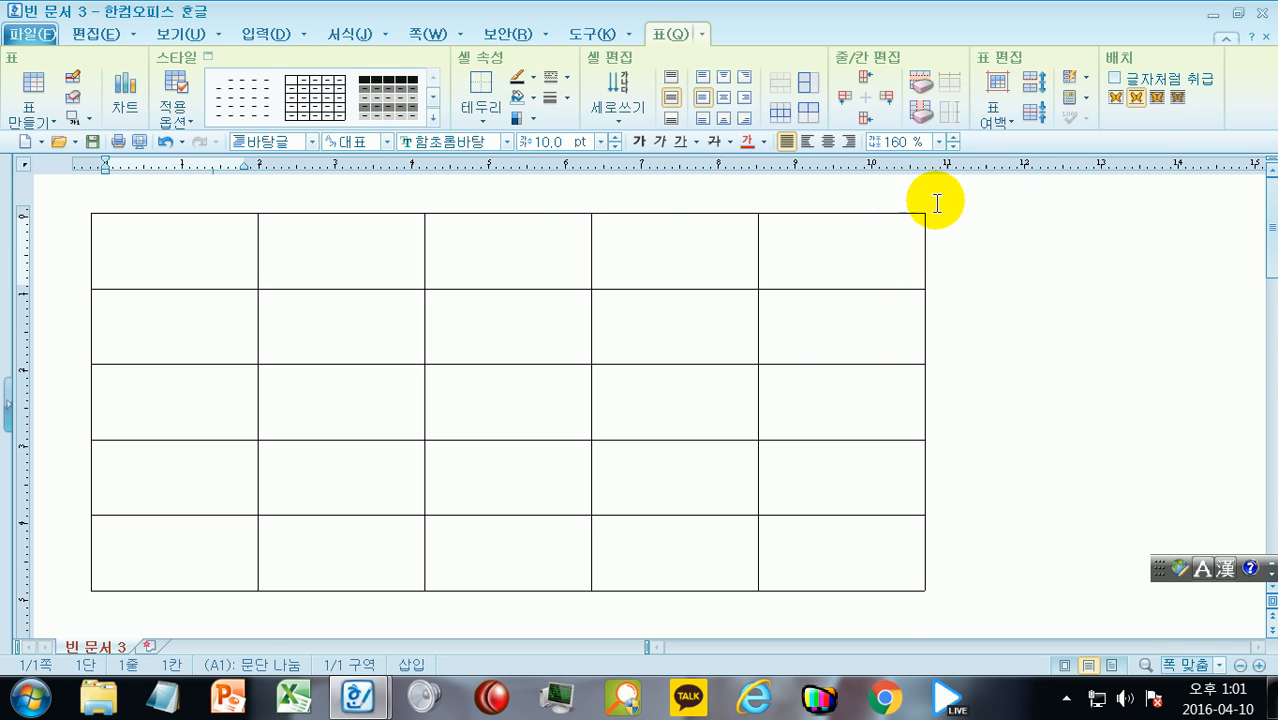
Move the whole drawn table to the right margin and about 6 mm down the page
left_click(494, 215)
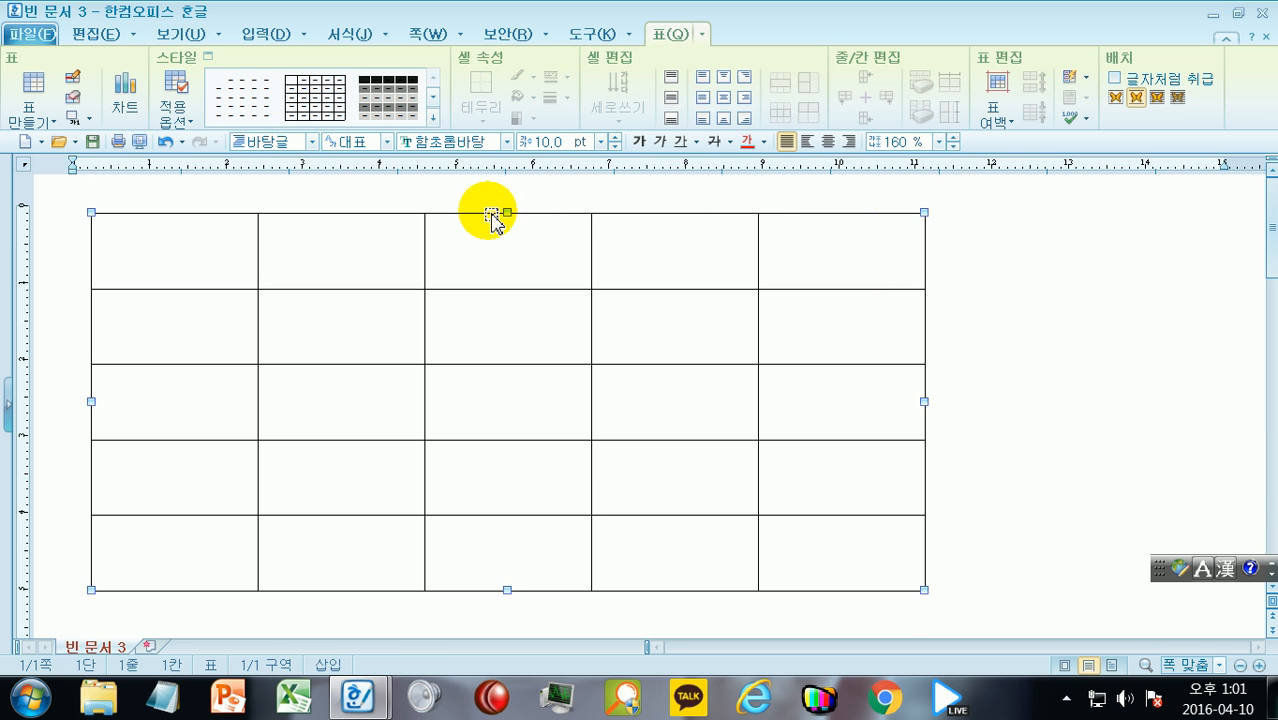
left_click_drag(795, 268, 800, 269)
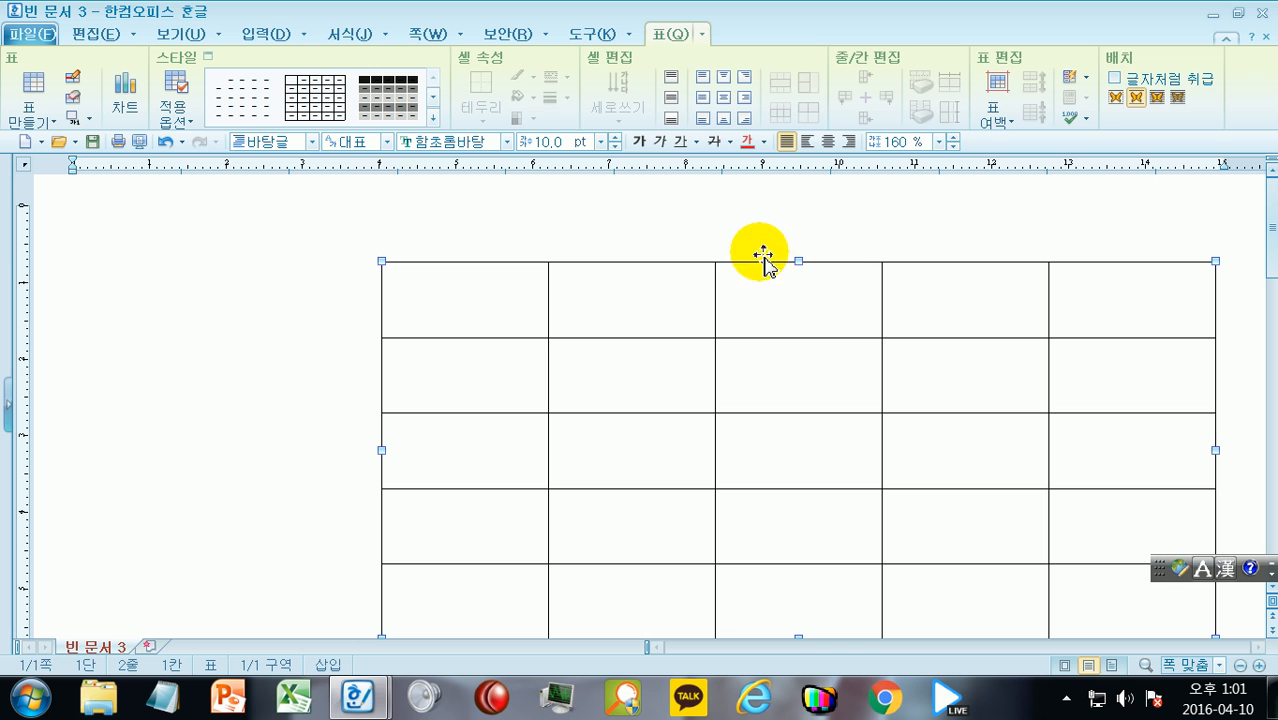
Undo the last move of the table and delete the whole table
key("ctrl+z")
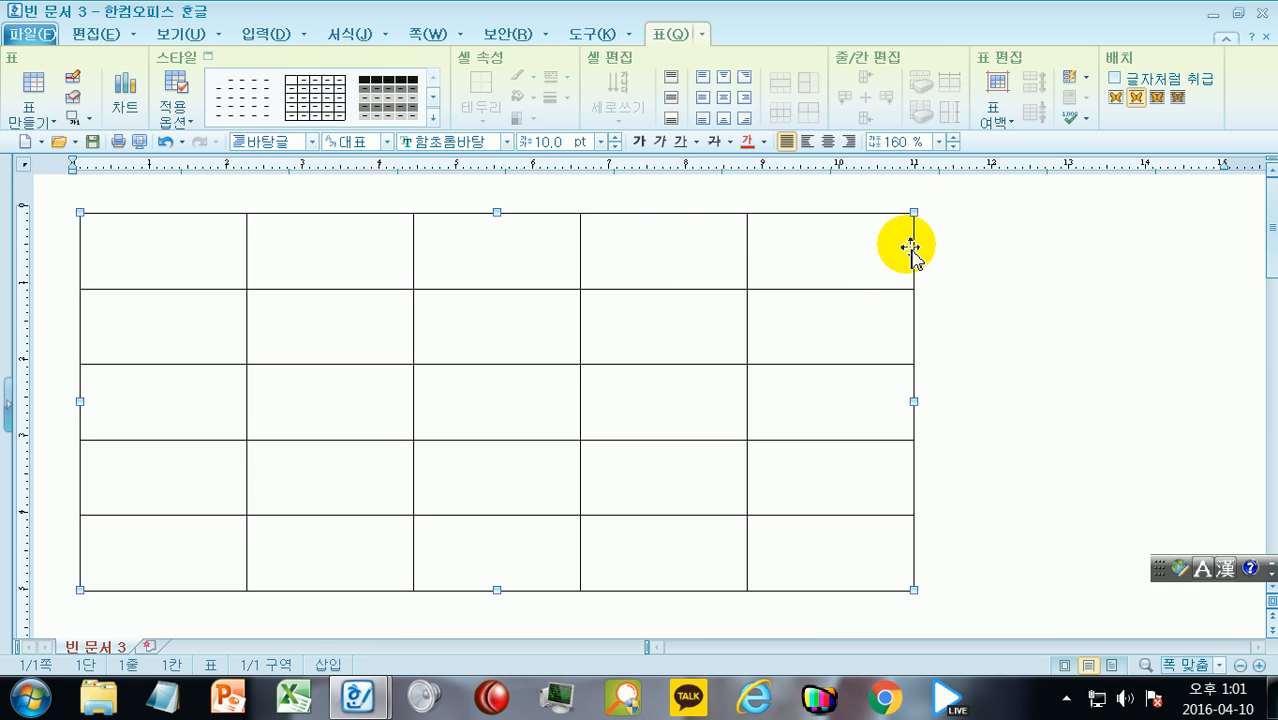
key("Delete")
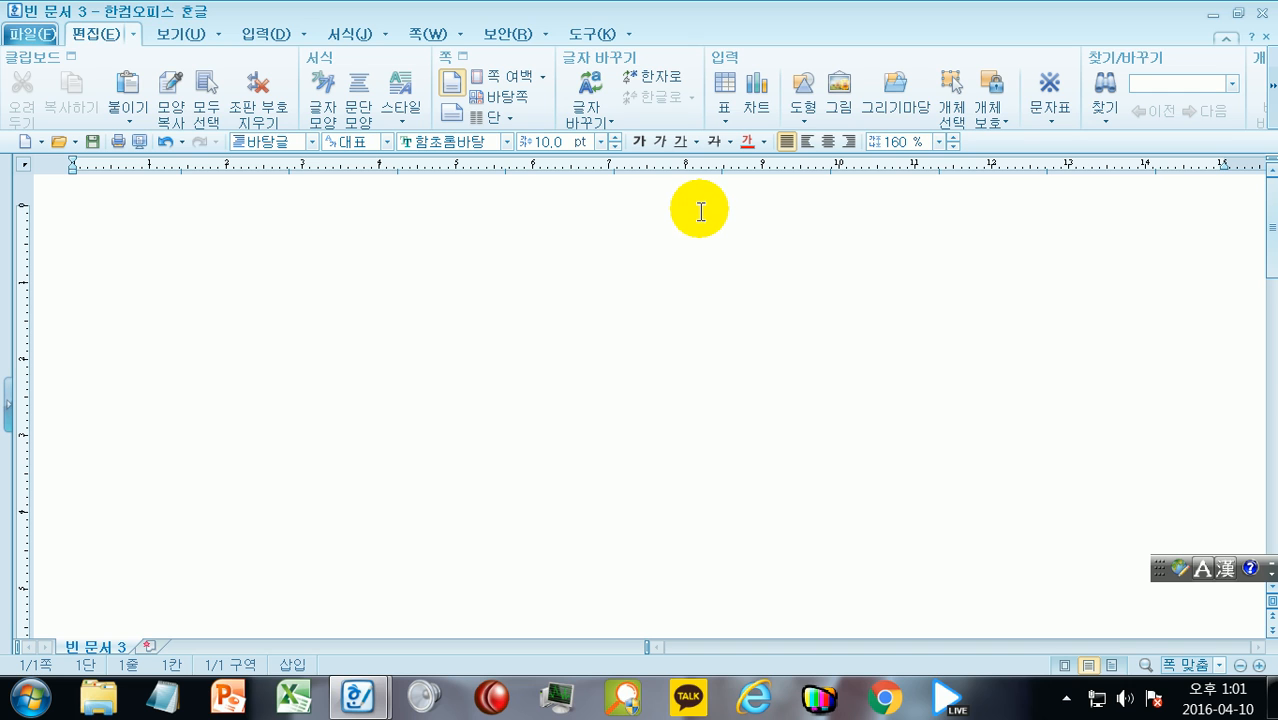
Set up a new 5-row, 5-column table with 마우스 끌기로 만들기 disabled and 글자처럼 취급 enabled
left_click(727, 93)
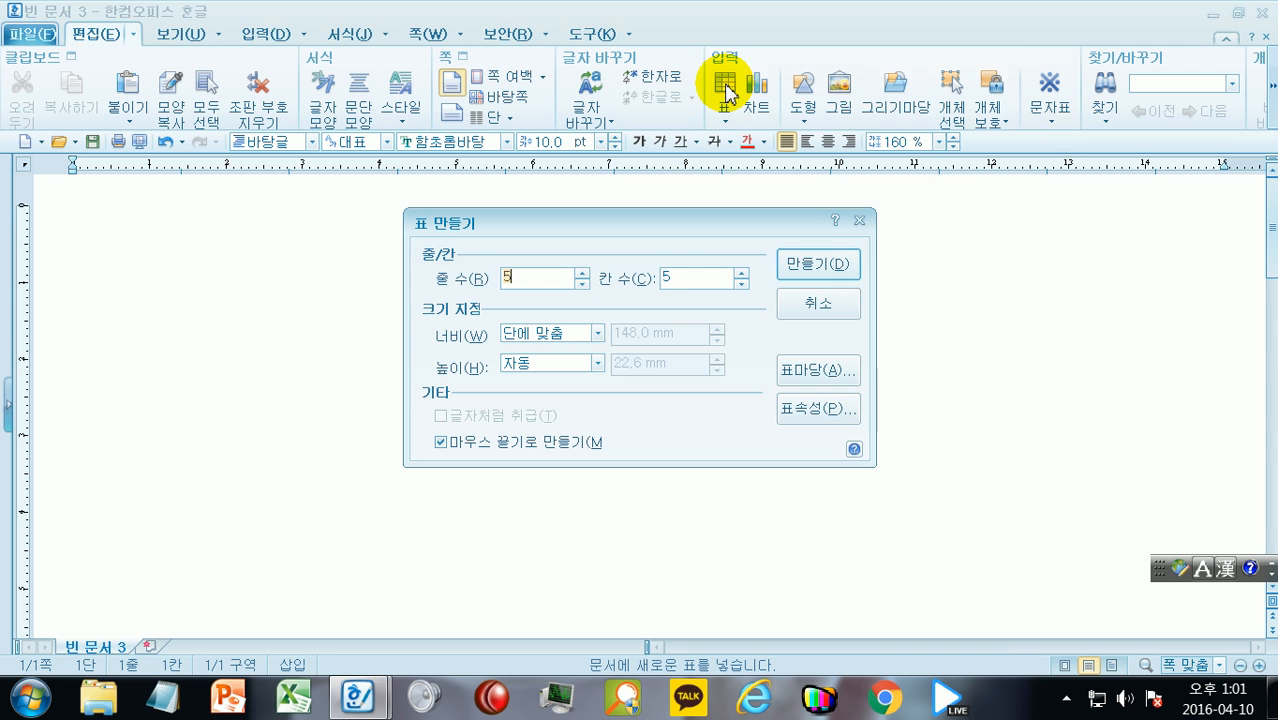
left_click(439, 443)
left_click(442, 416)
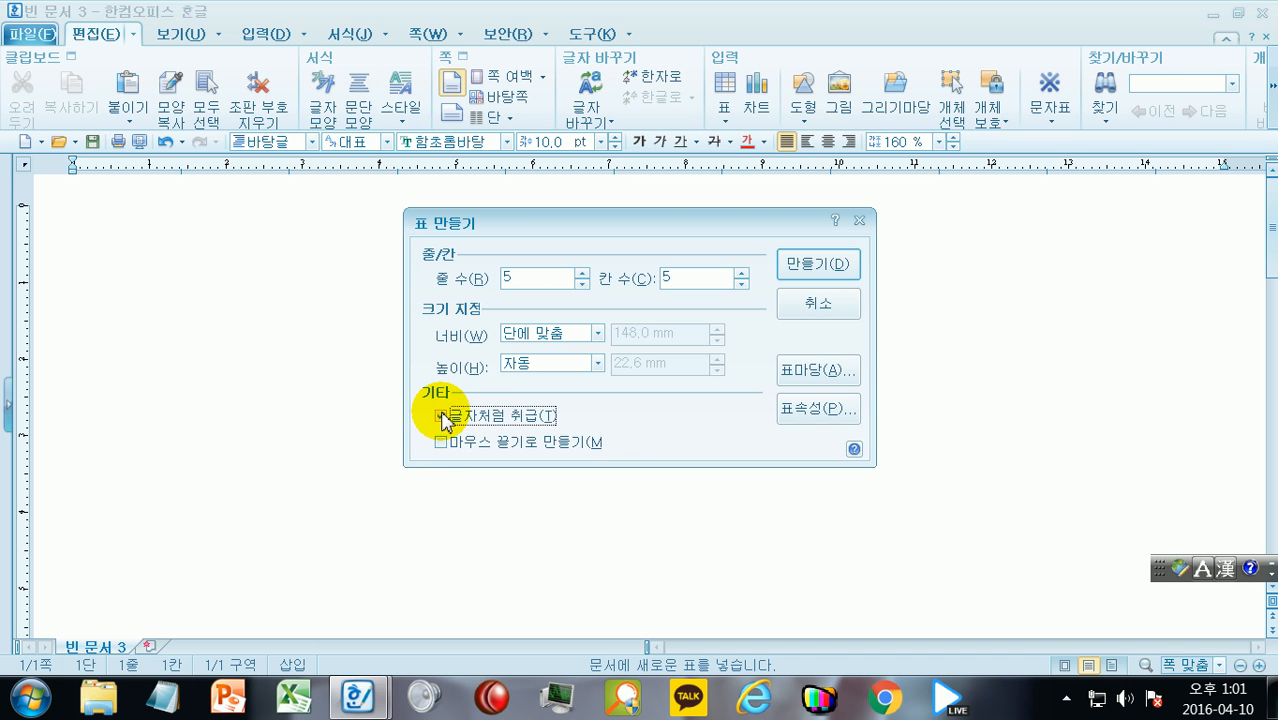
Preview various 기본, 보통 and 어두운 table styles in the 표마당 list
left_click(815, 371)
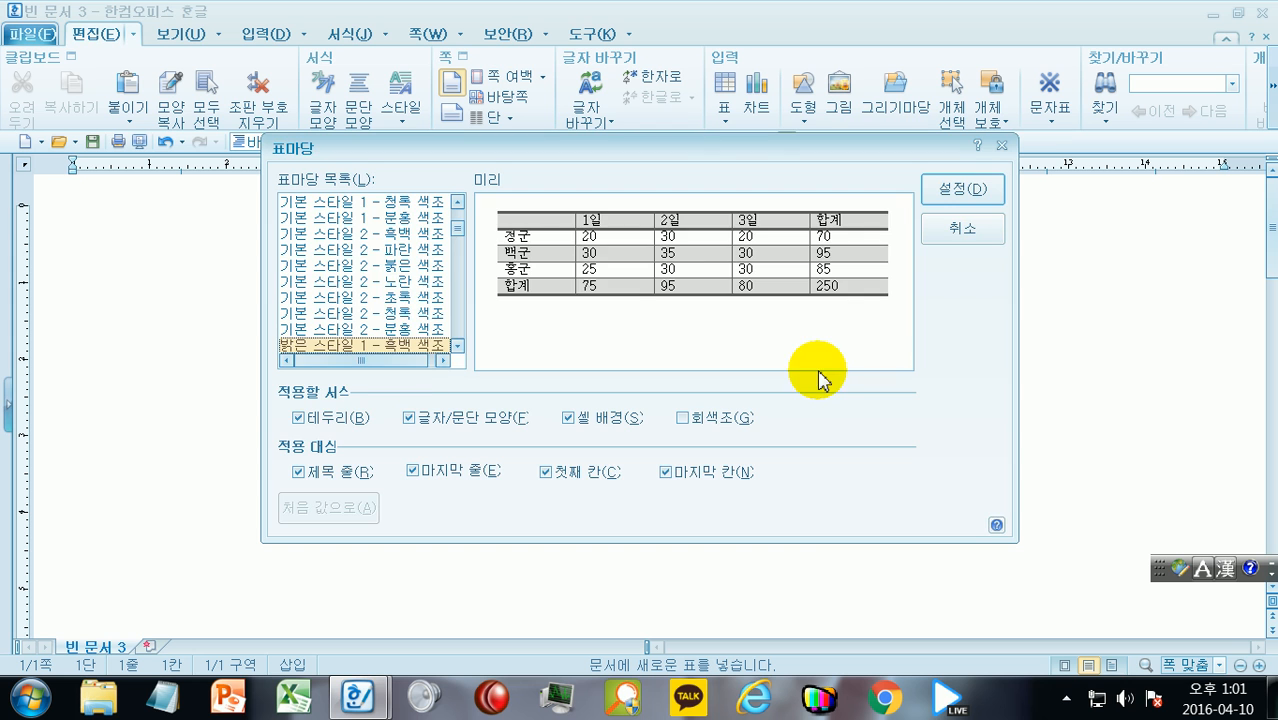
left_click(382, 266)
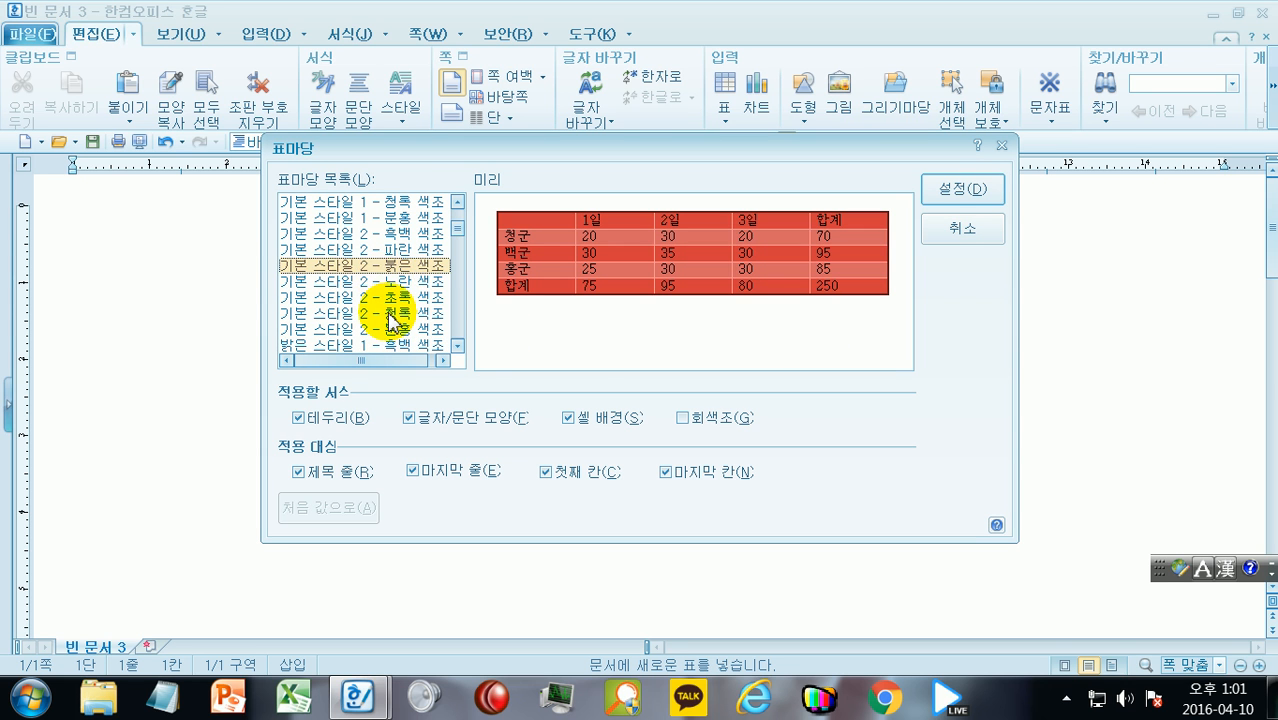
left_click(390, 314)
left_click_drag(457, 232, 457, 302)
left_click(355, 318)
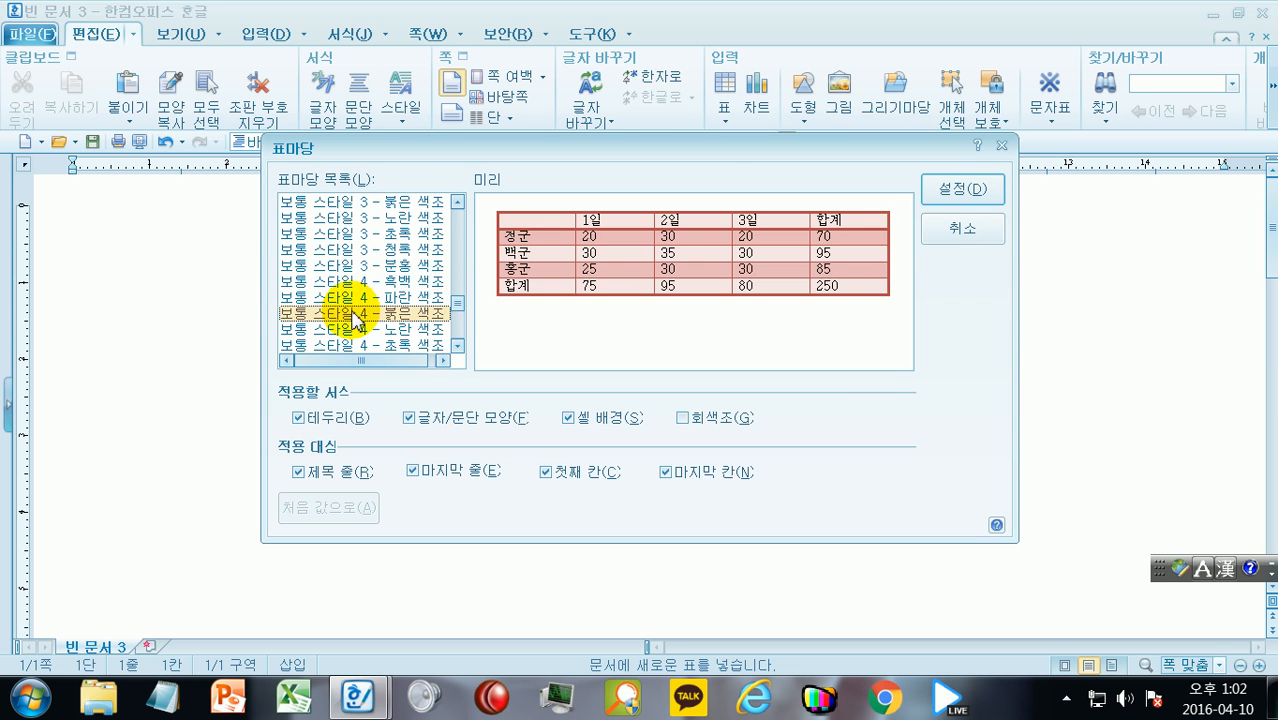
left_click(356, 345)
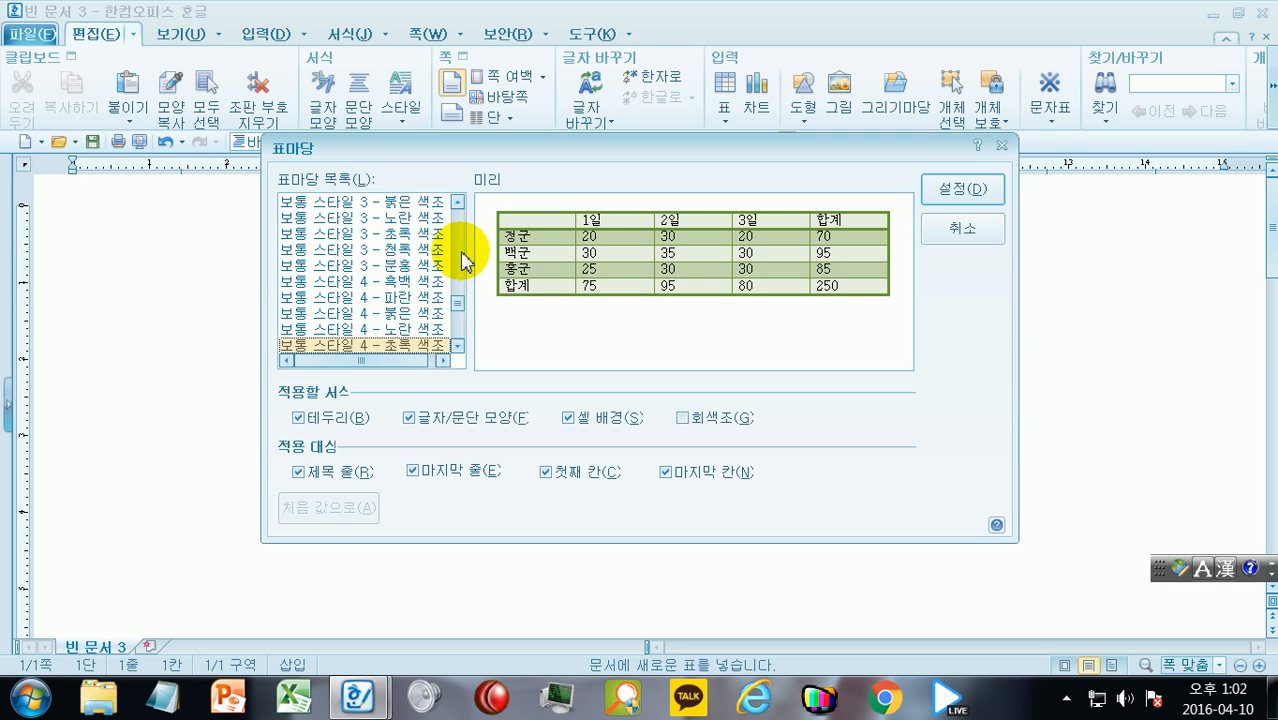
left_click_drag(457, 294, 457, 357)
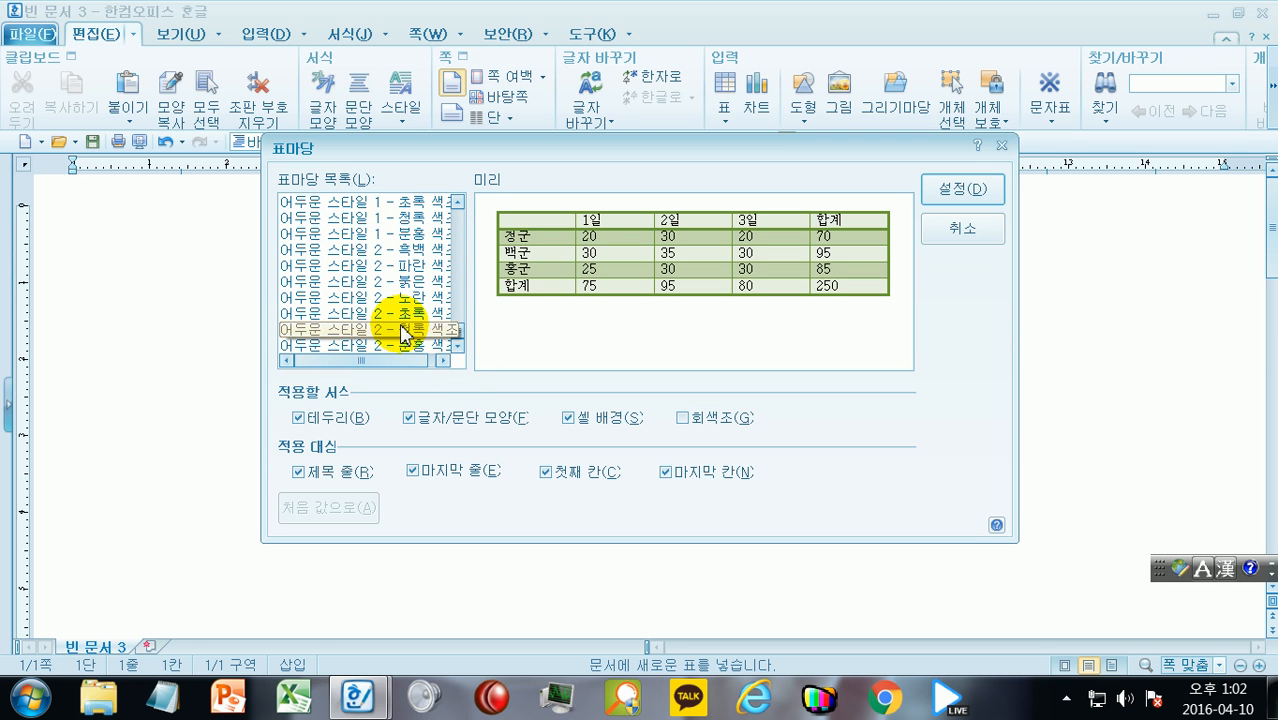
left_click(405, 329)
left_click(378, 249)
left_click(362, 217)
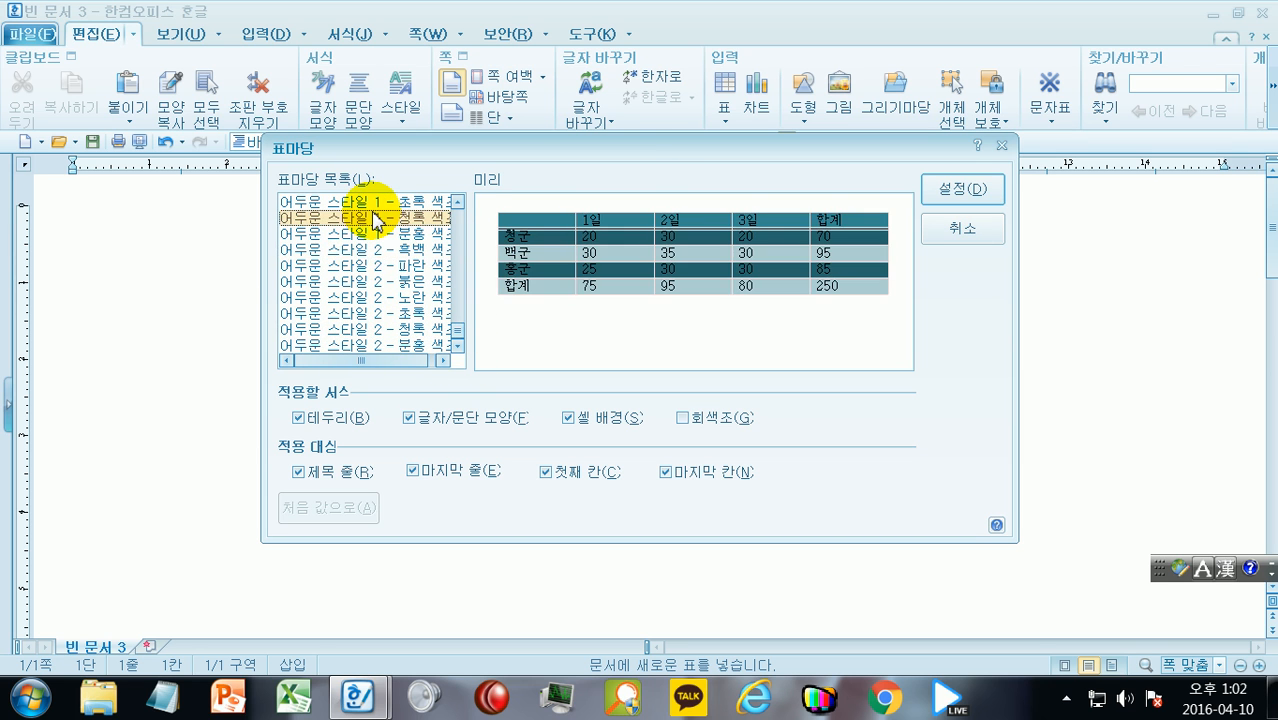
left_click(457, 201)
left_click(457, 201)
scroll(390, 290, "up", 3)
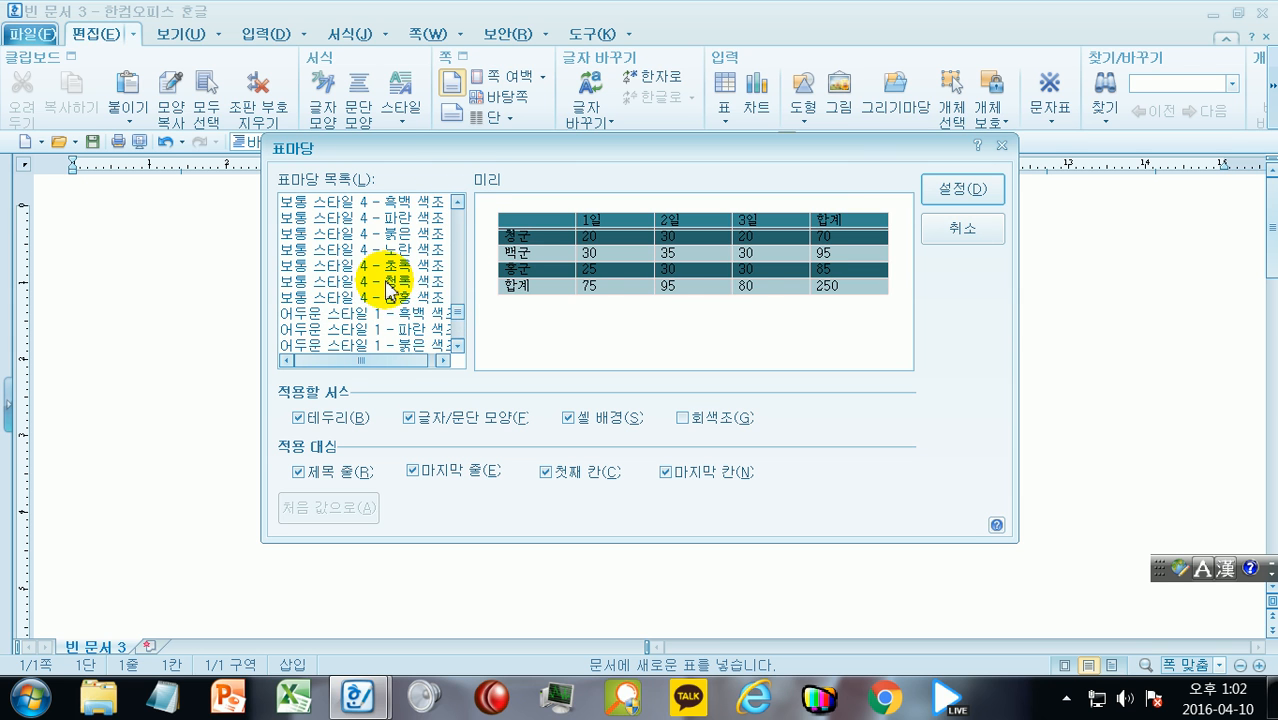
Choose the 보통 스타일 4 - 분홍 색조 style and create the 5-row, 5-column table
left_click(385, 297)
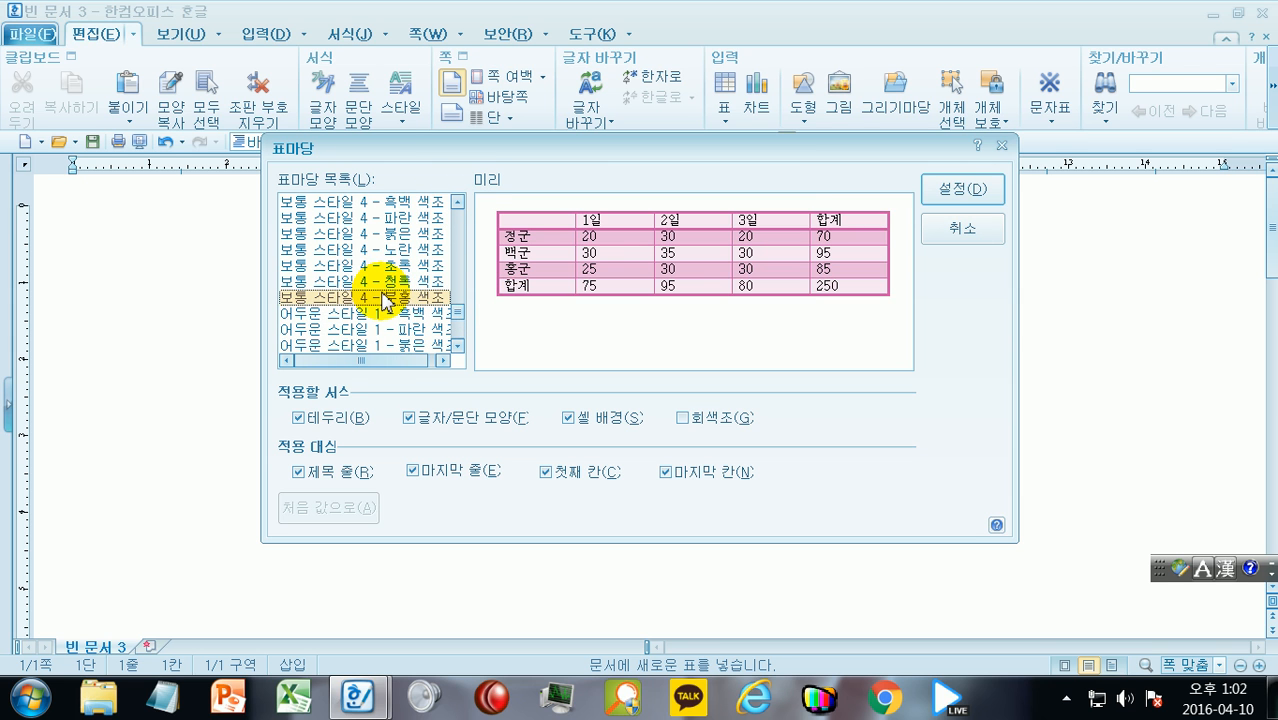
left_click(950, 196)
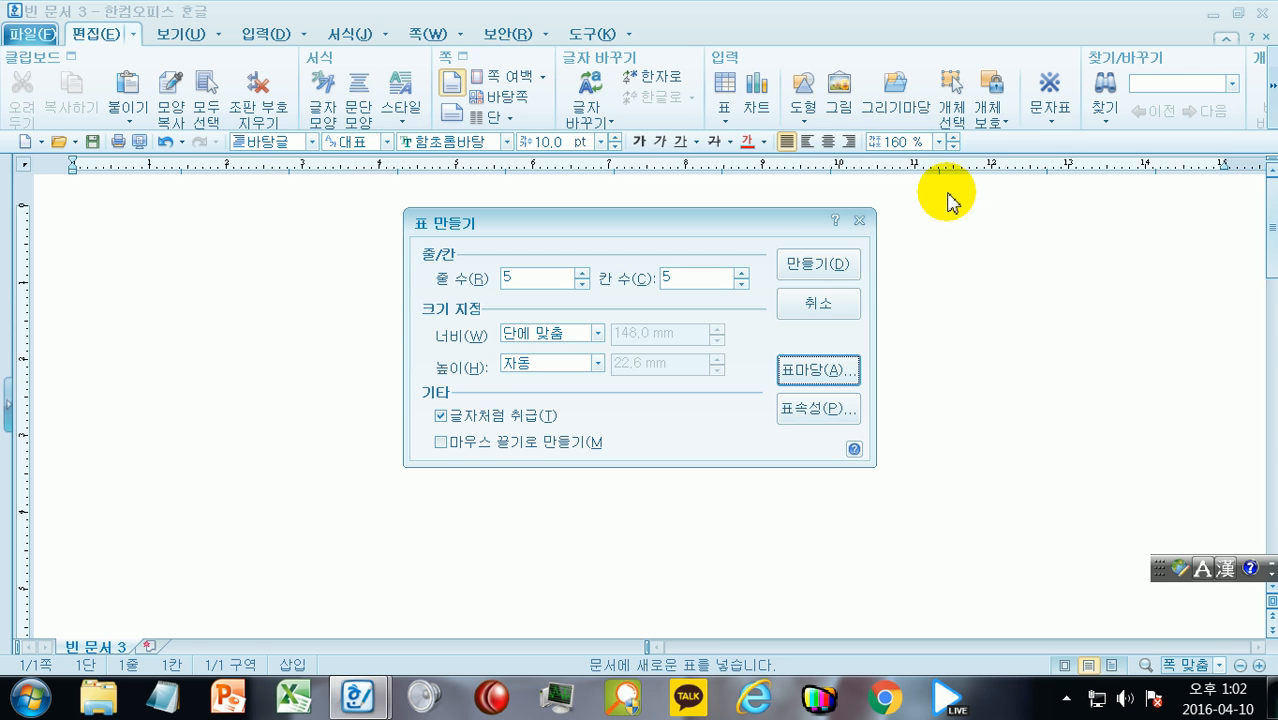
left_click(818, 265)
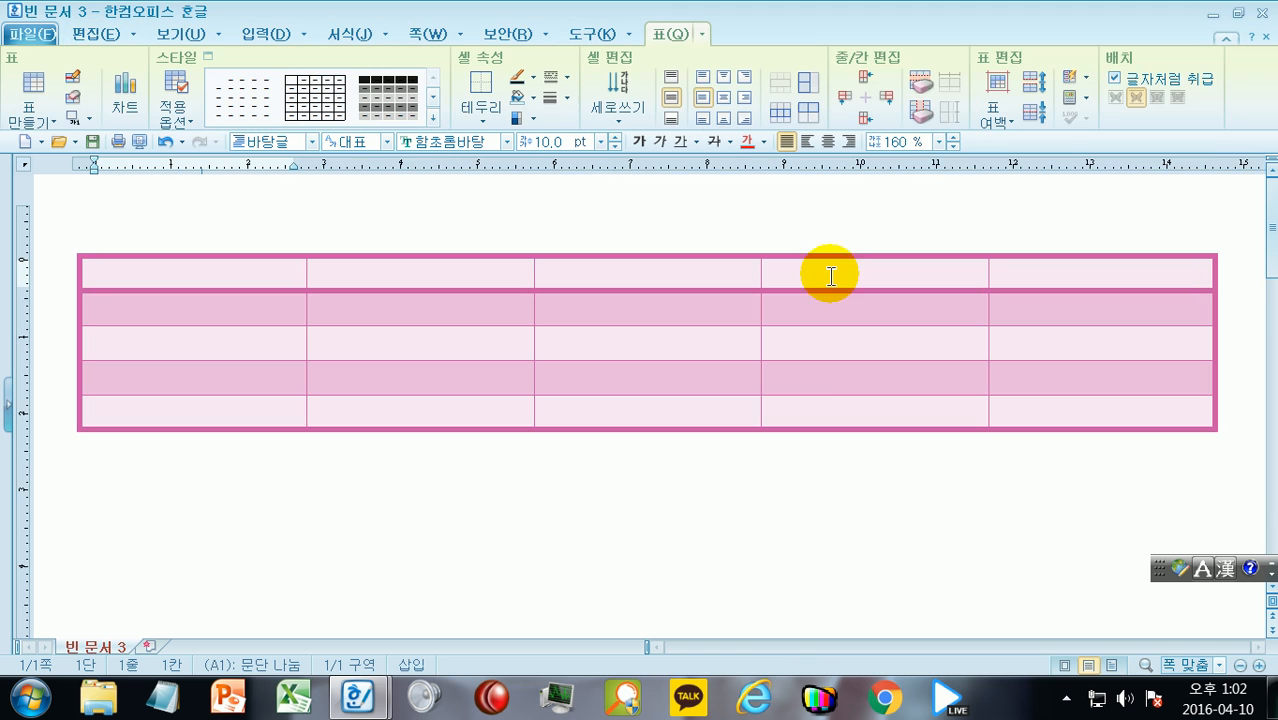
left_click(391, 497)
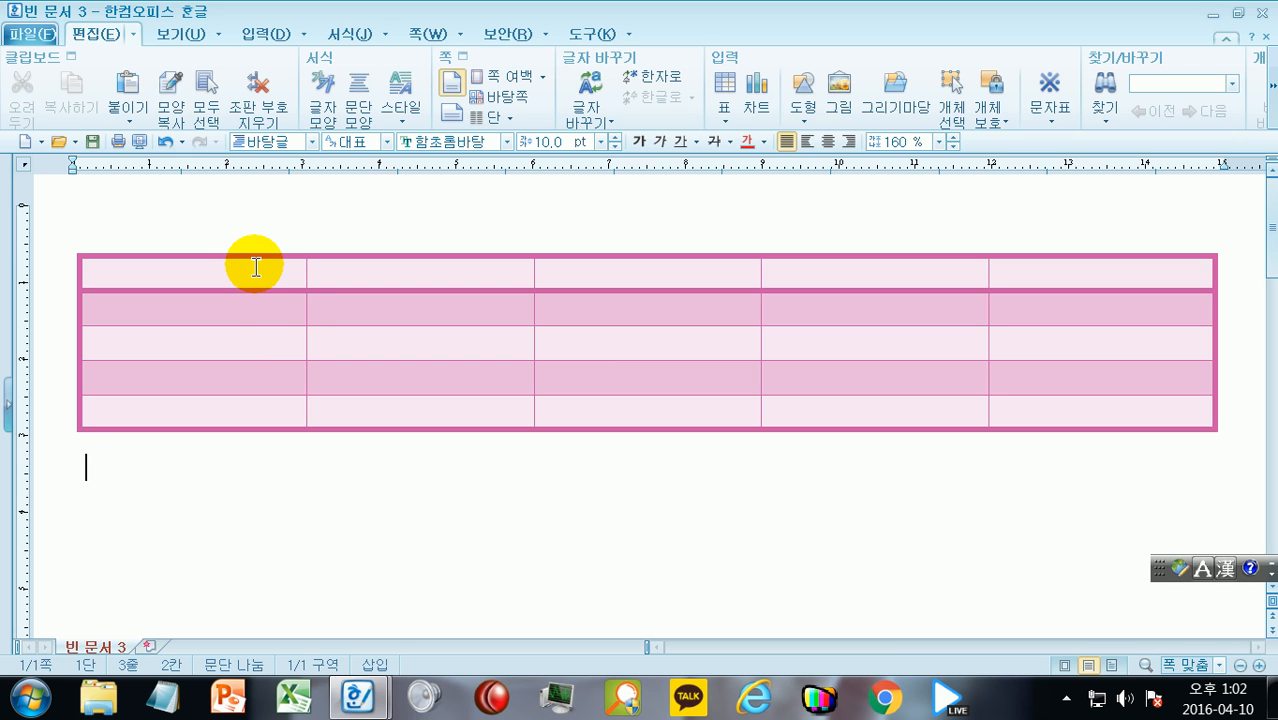
Apply the 기본 스타일 1 - 초록 색조 style to all cells of the table
left_click_drag(219, 272, 1104, 418)
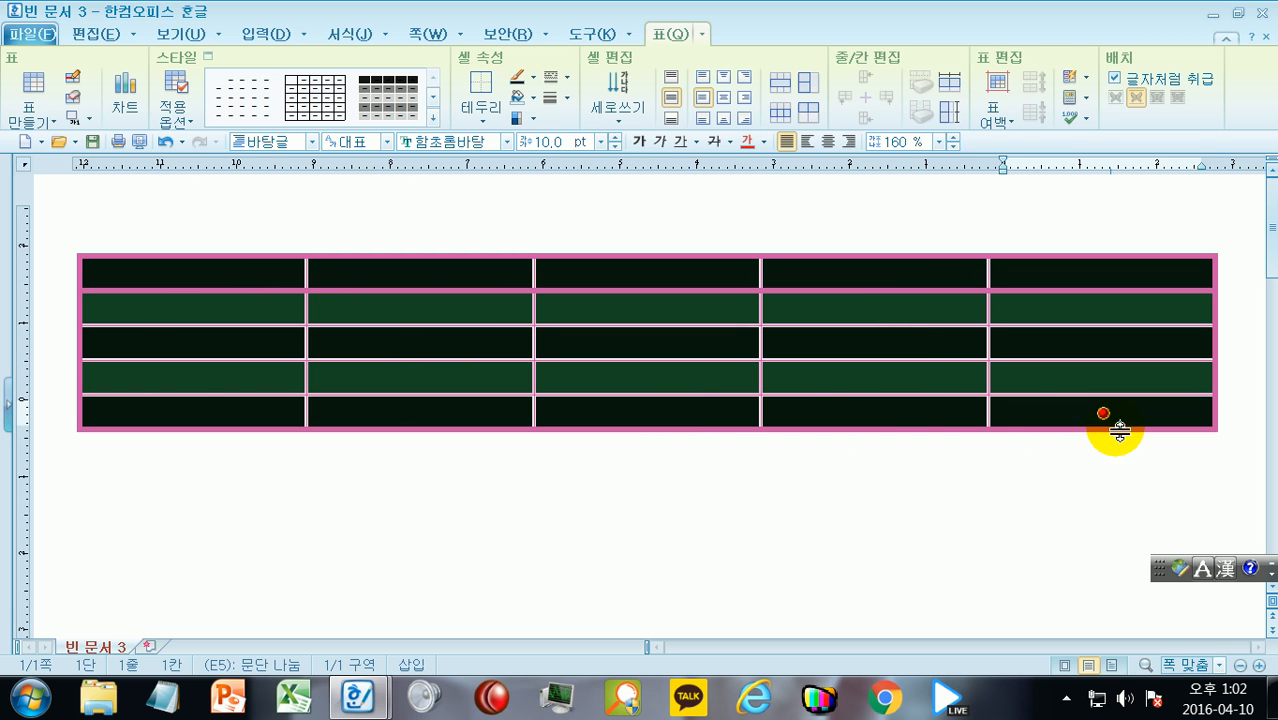
left_click(433, 124)
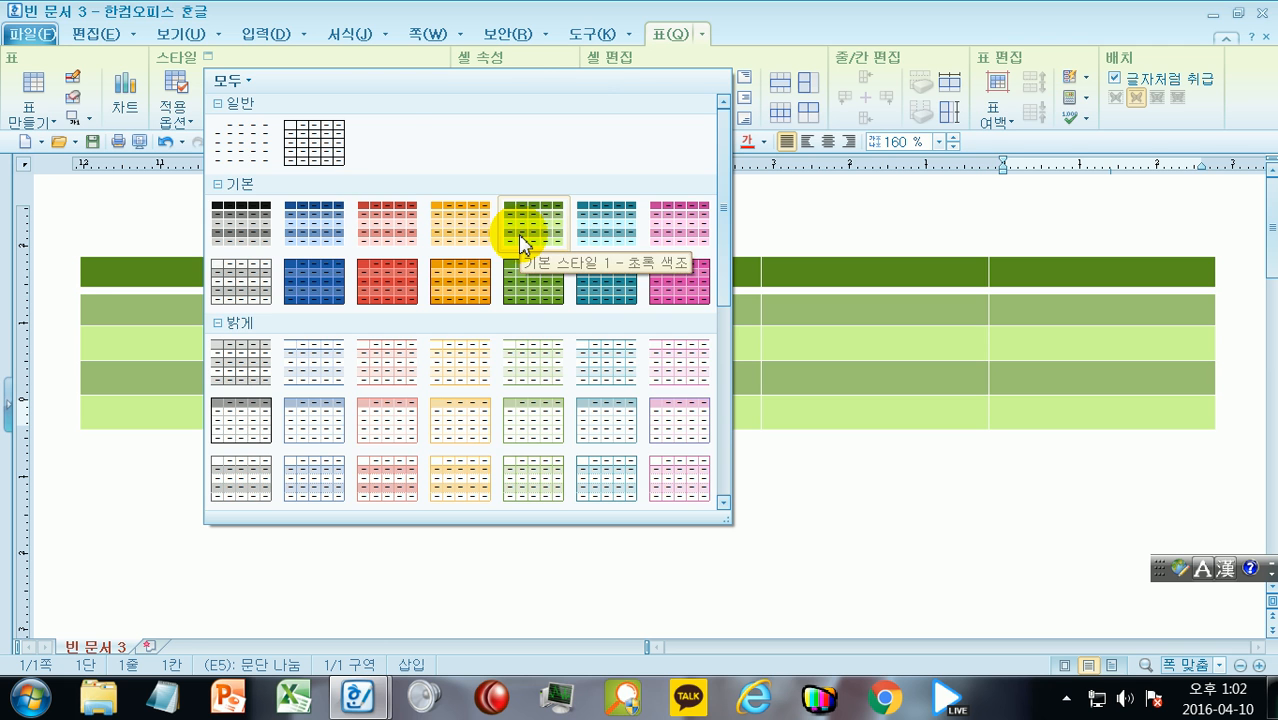
scroll(522, 242, "down", 5)
left_click(522, 242)
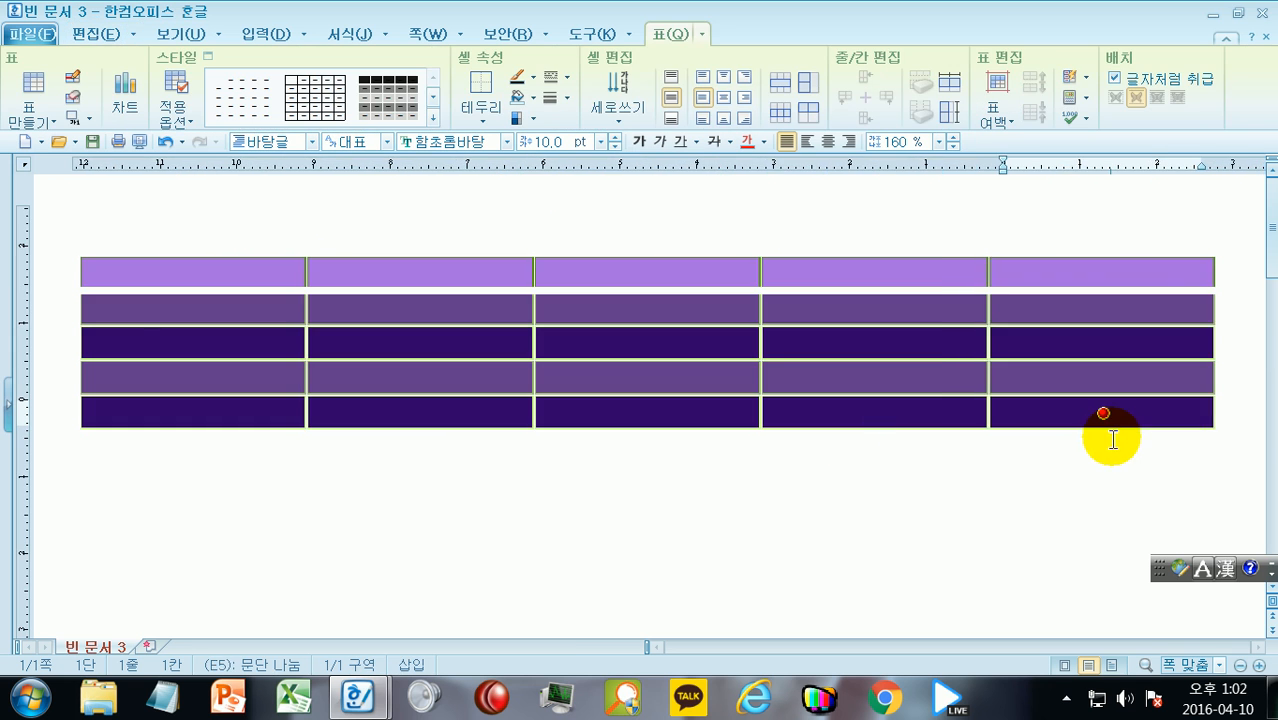
Restyle the selected cells with the yellow 밝게 style that has a shaded header row
left_click(432, 118)
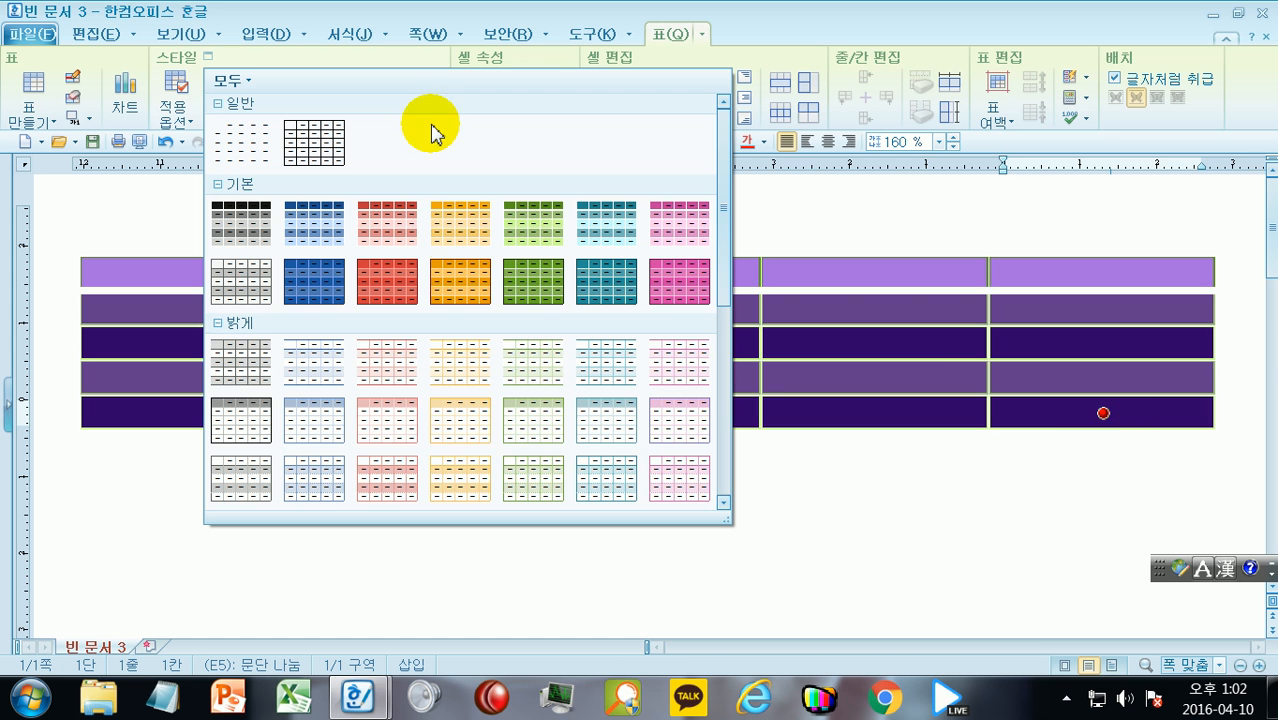
left_click(480, 432)
left_click(518, 545)
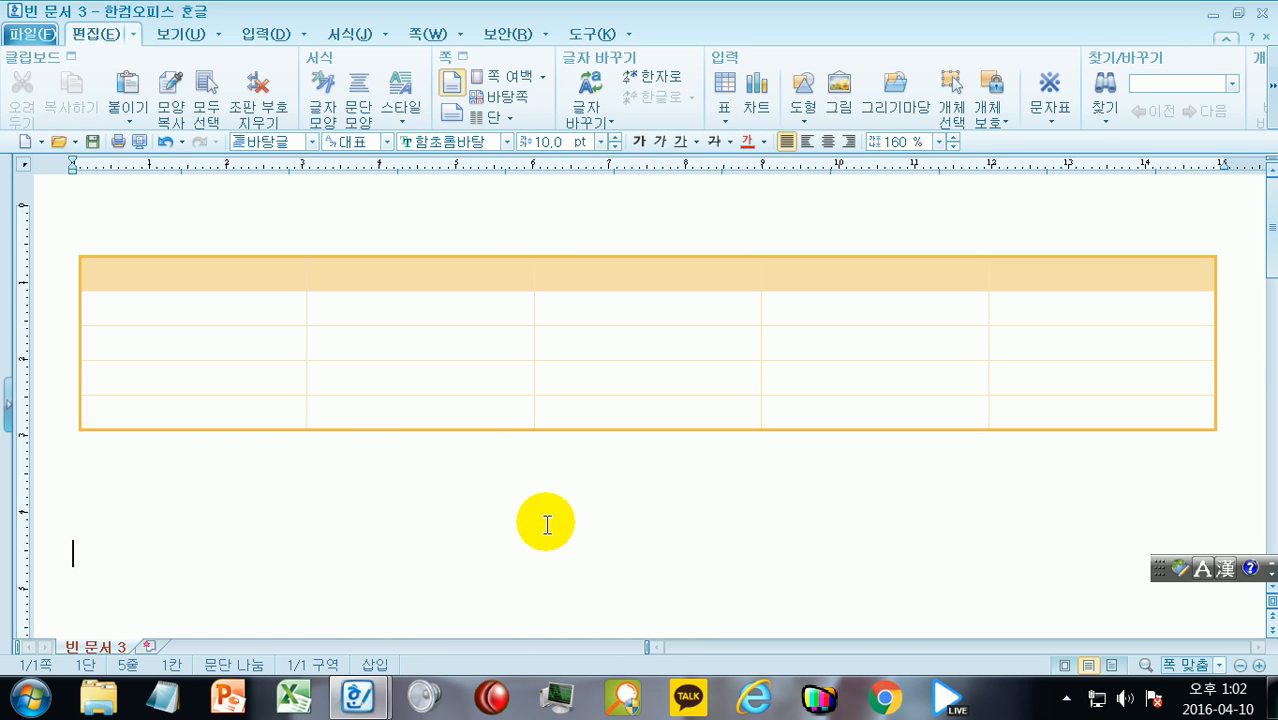
Apply the plain black grid style from the 일반 group to all cells of the table
left_click_drag(297, 288, 1100, 413)
left_click(318, 110)
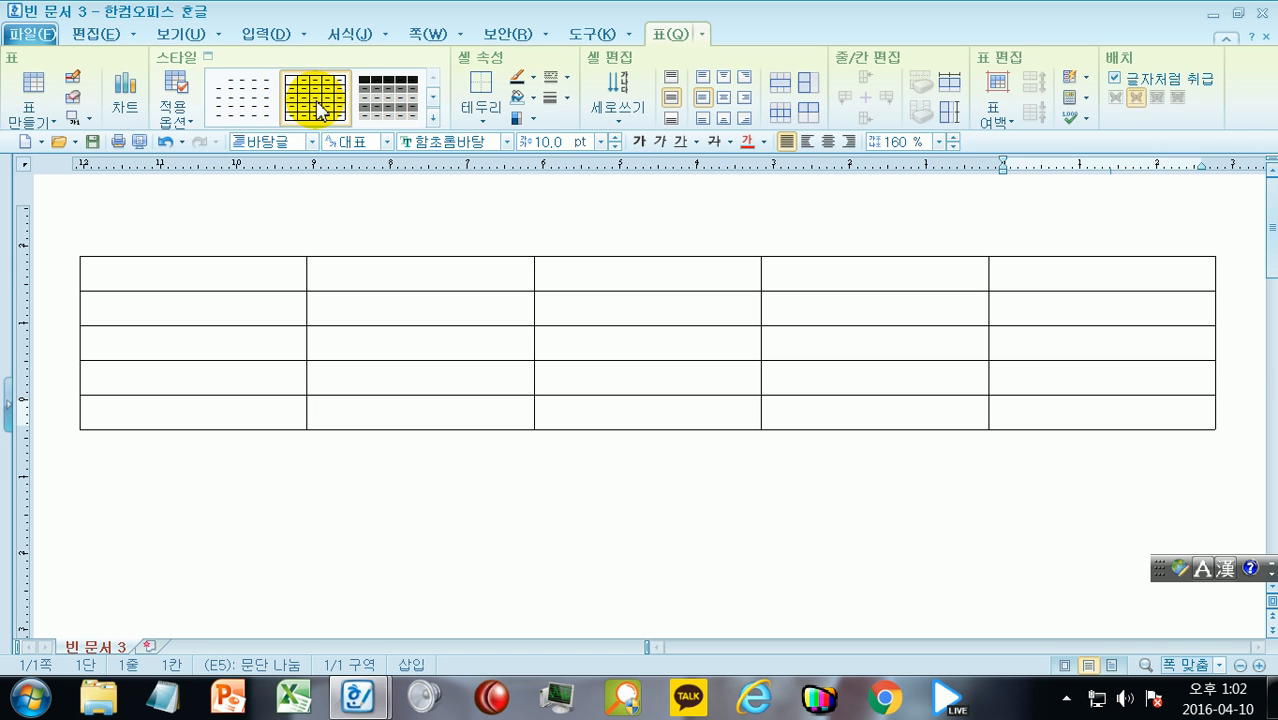
left_click(489, 500)
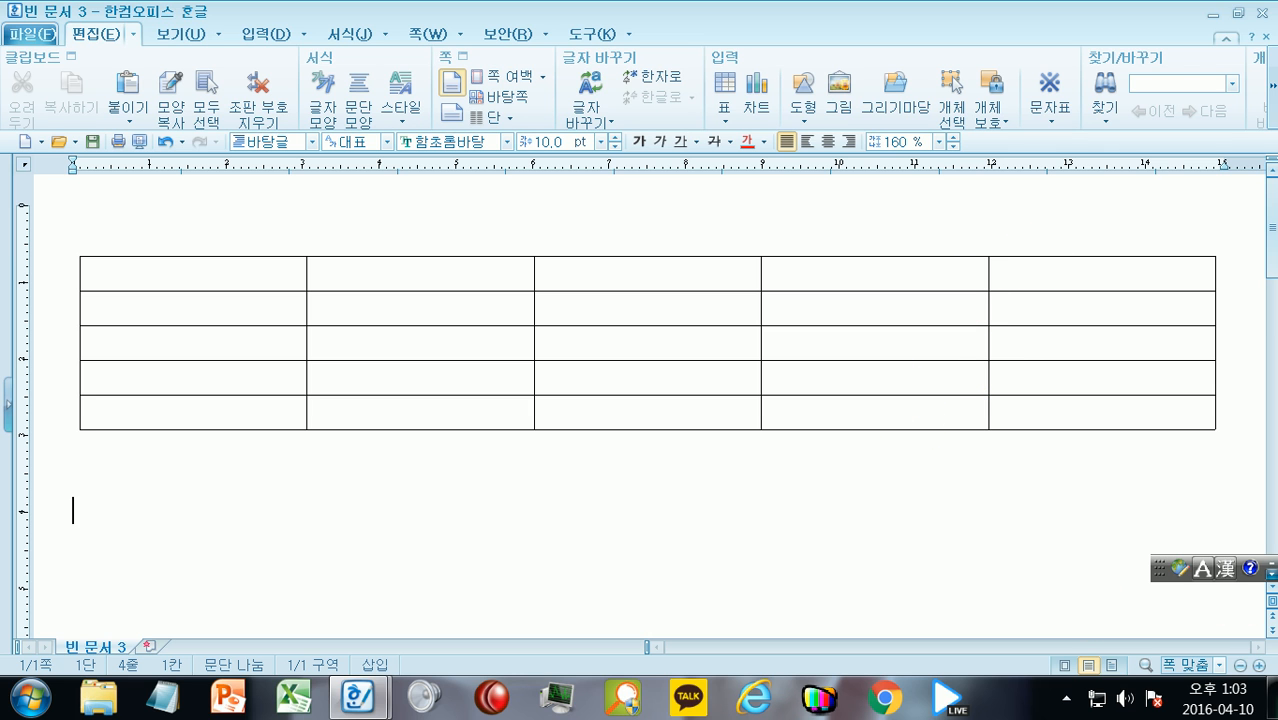
Resize the whole table by its edges and corner to about 129 mm by 46 mm, and remove the blank line above it
left_click(912, 440)
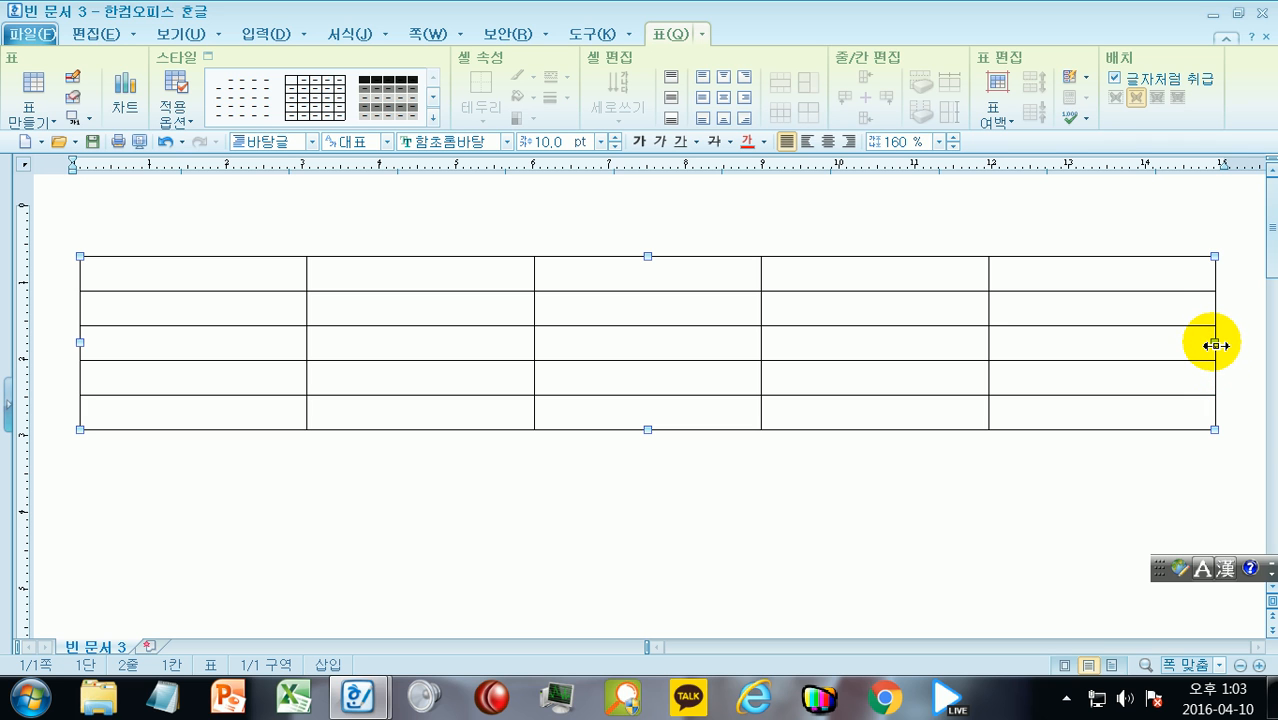
left_click_drag(1214, 346, 541, 406)
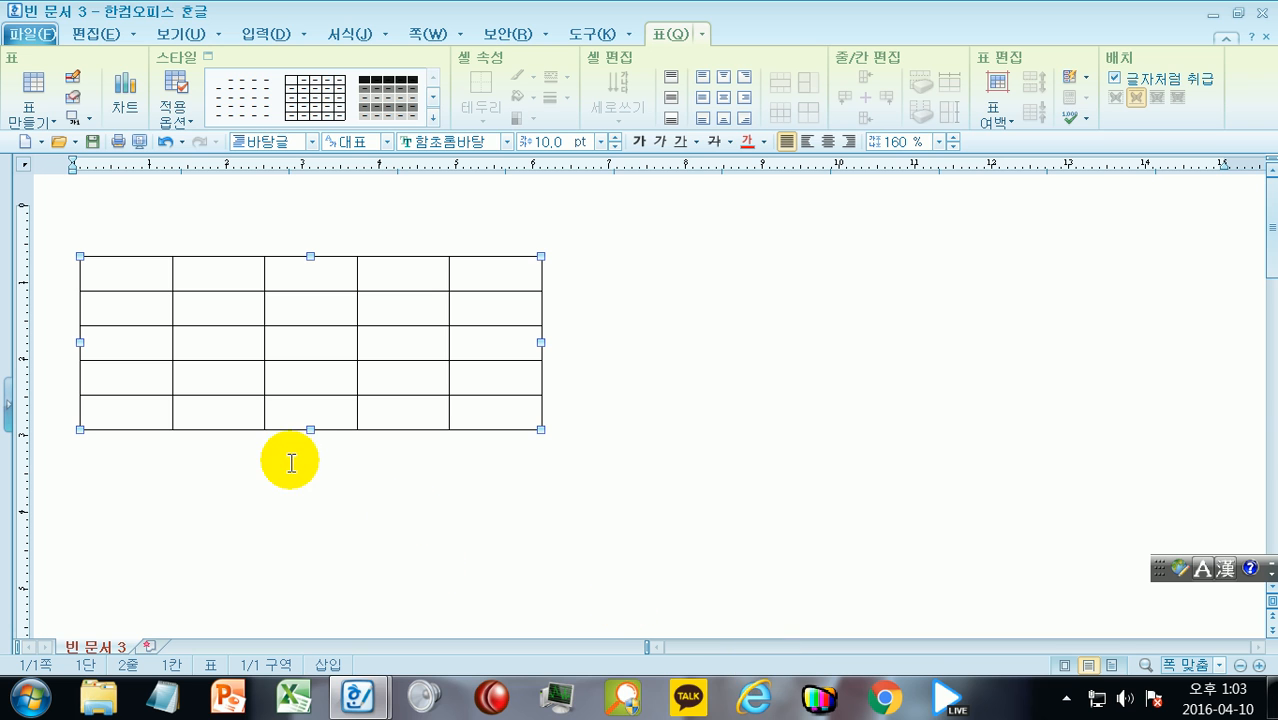
left_click_drag(310, 430, 335, 598)
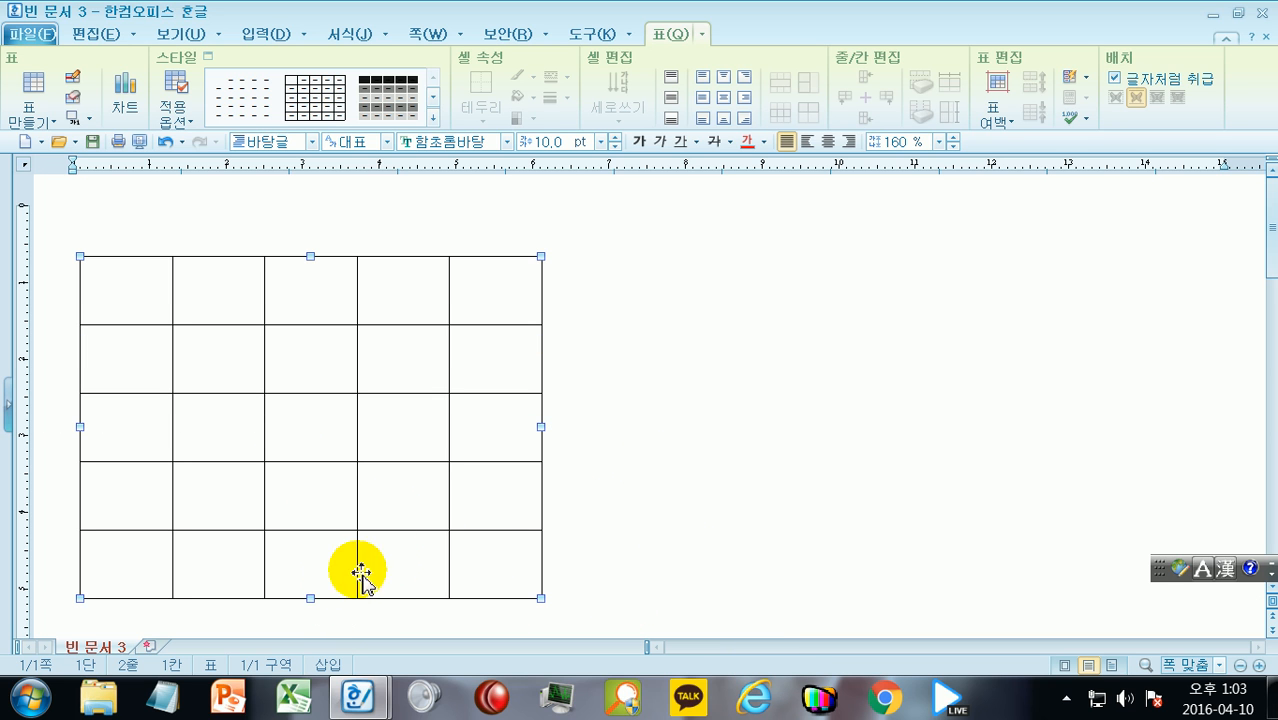
left_click_drag(313, 600, 312, 444)
left_click_drag(540, 355, 472, 352)
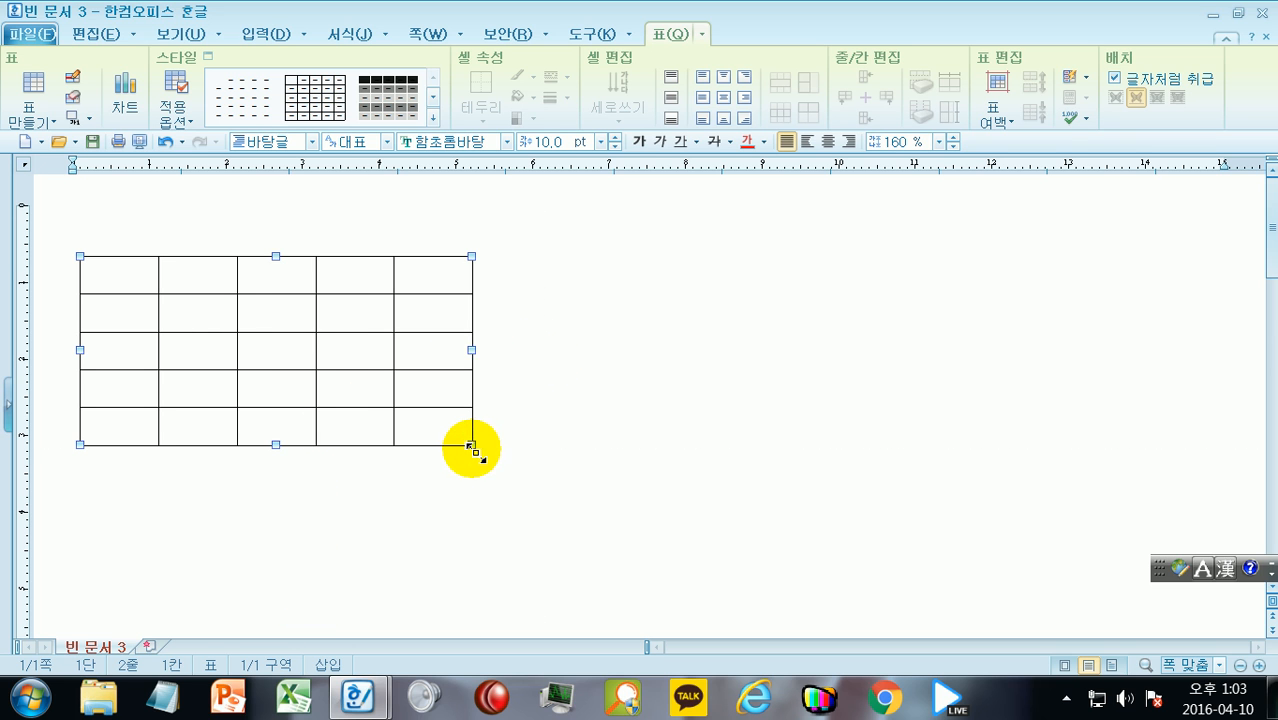
left_click_drag(471, 446, 1069, 605)
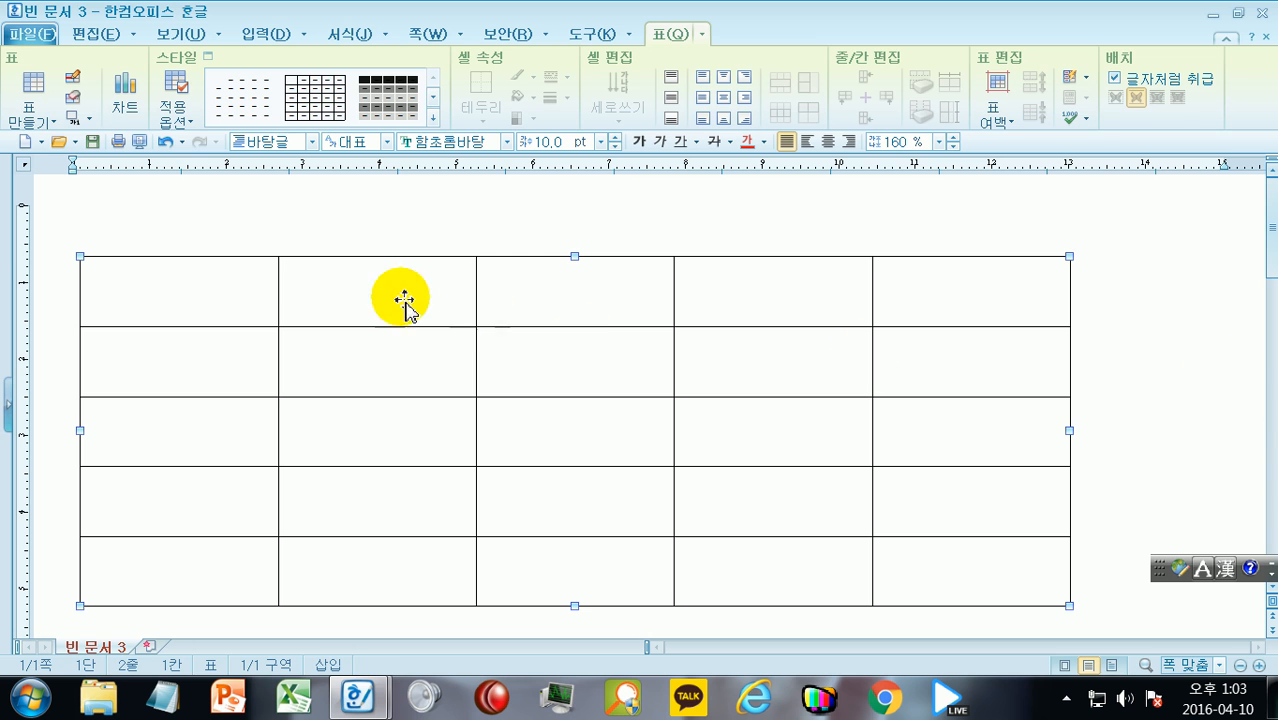
left_click(143, 207)
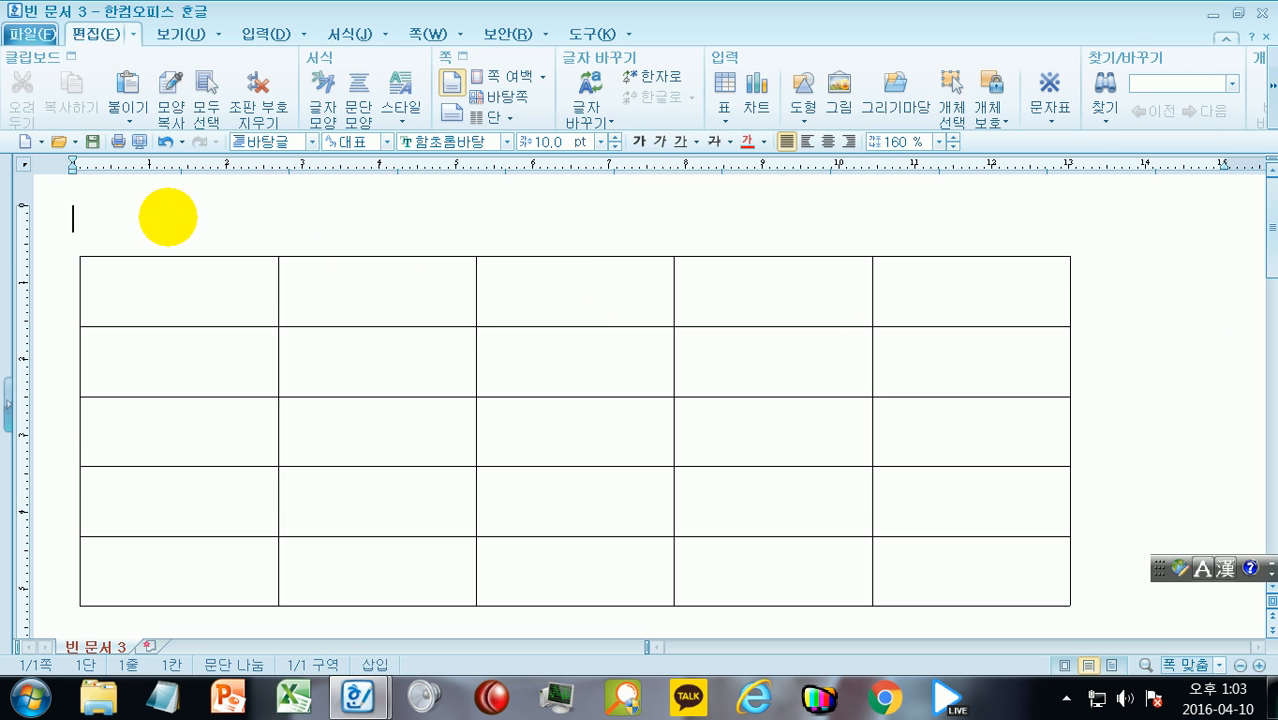
key("Delete")
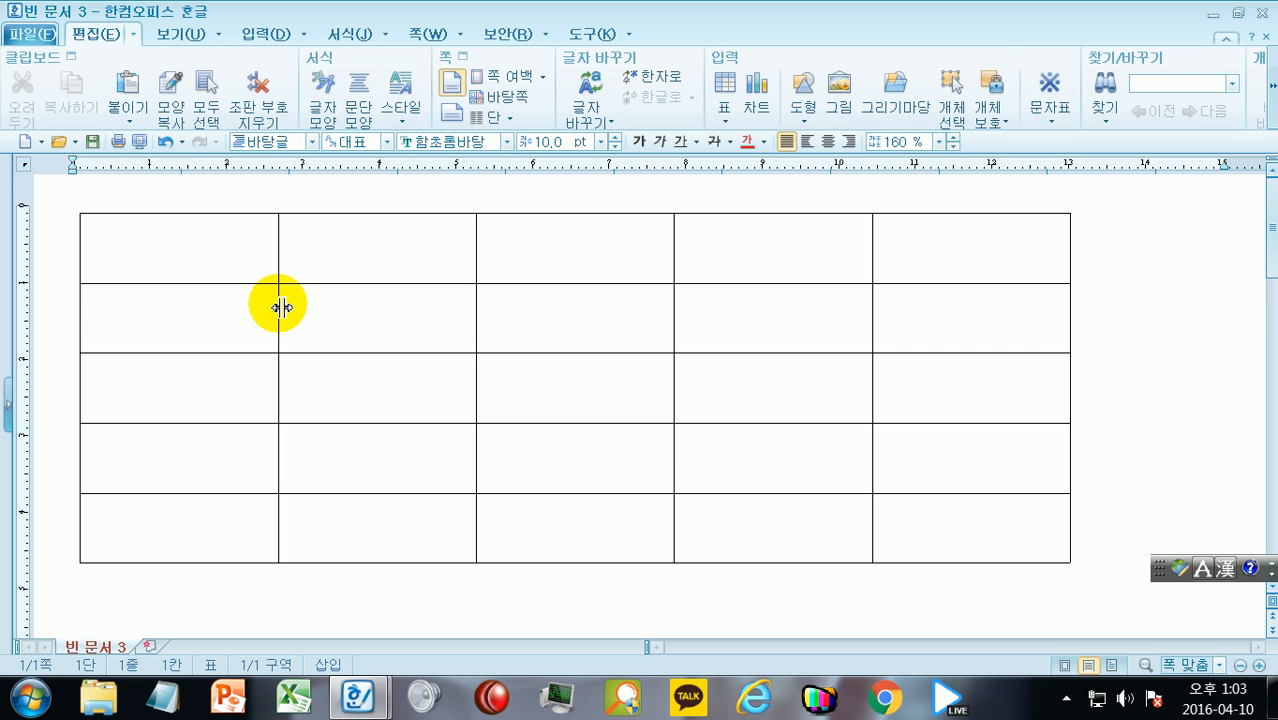
Shift the inner column borders to make the first column about 5 mm, the third about 11 mm and the fourth about 10 mm wide
left_click_drag(281, 307, 117, 322)
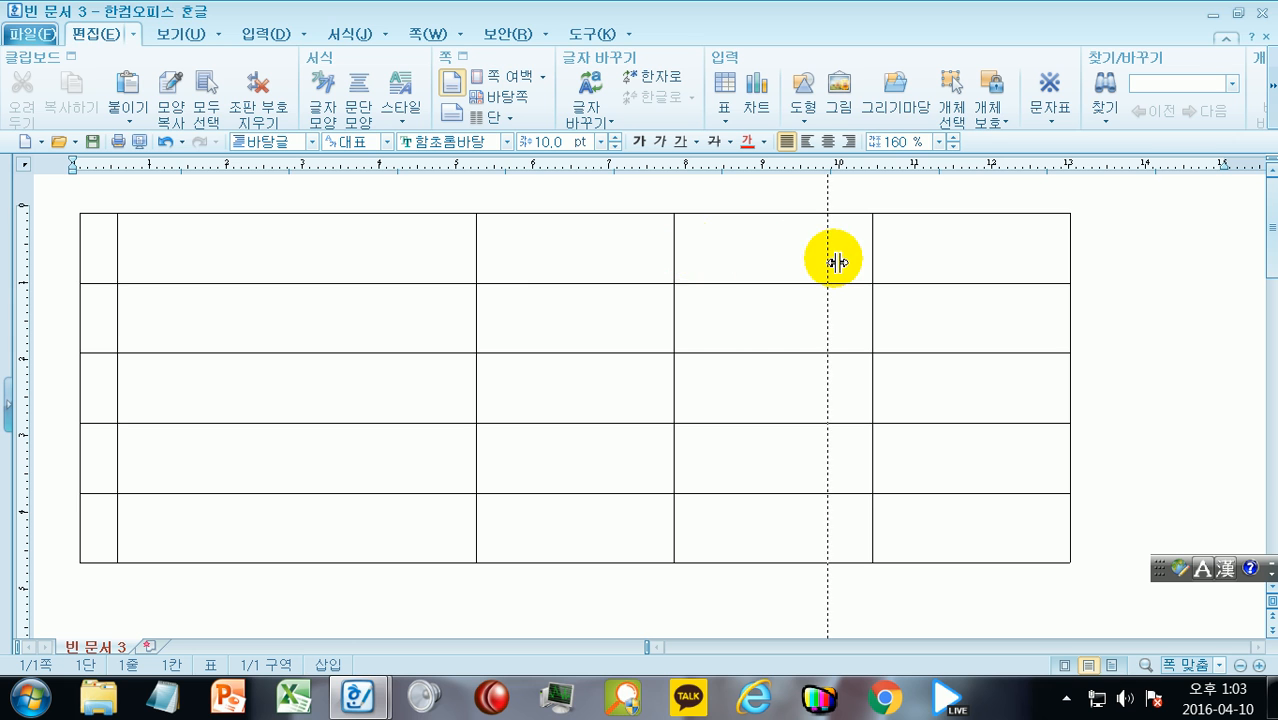
left_click_drag(828, 262, 797, 262)
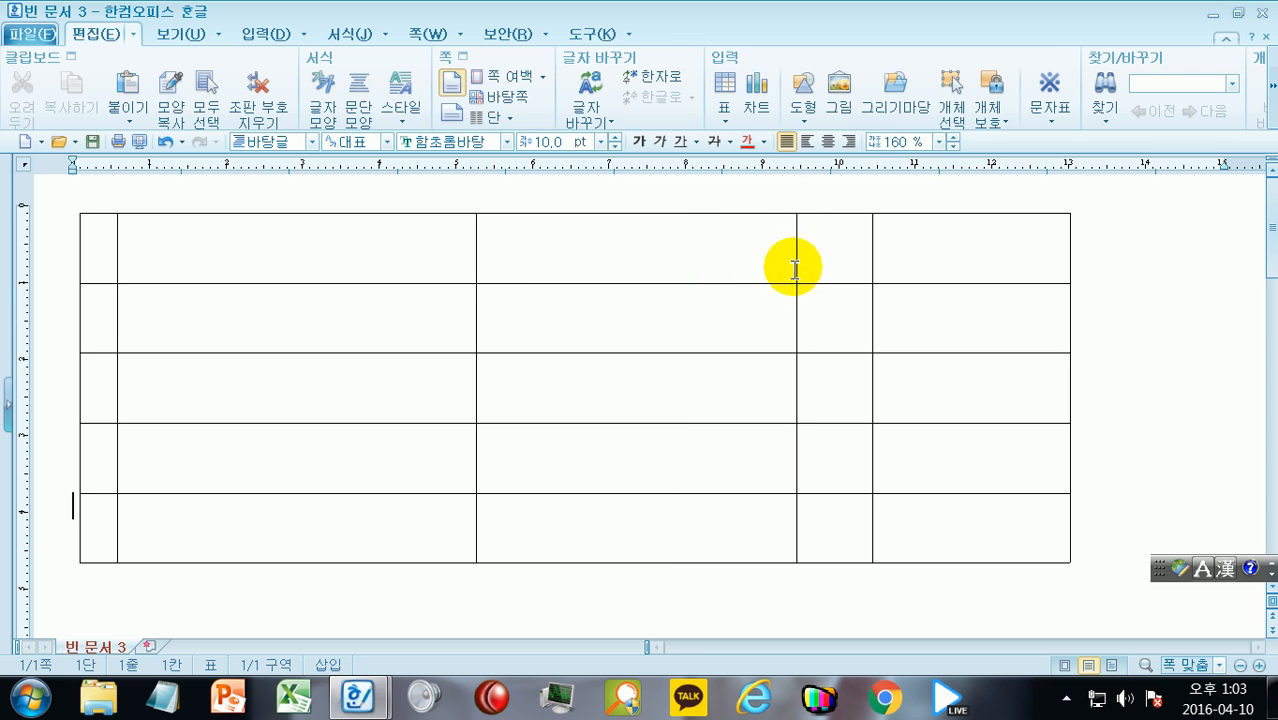
left_click(479, 257)
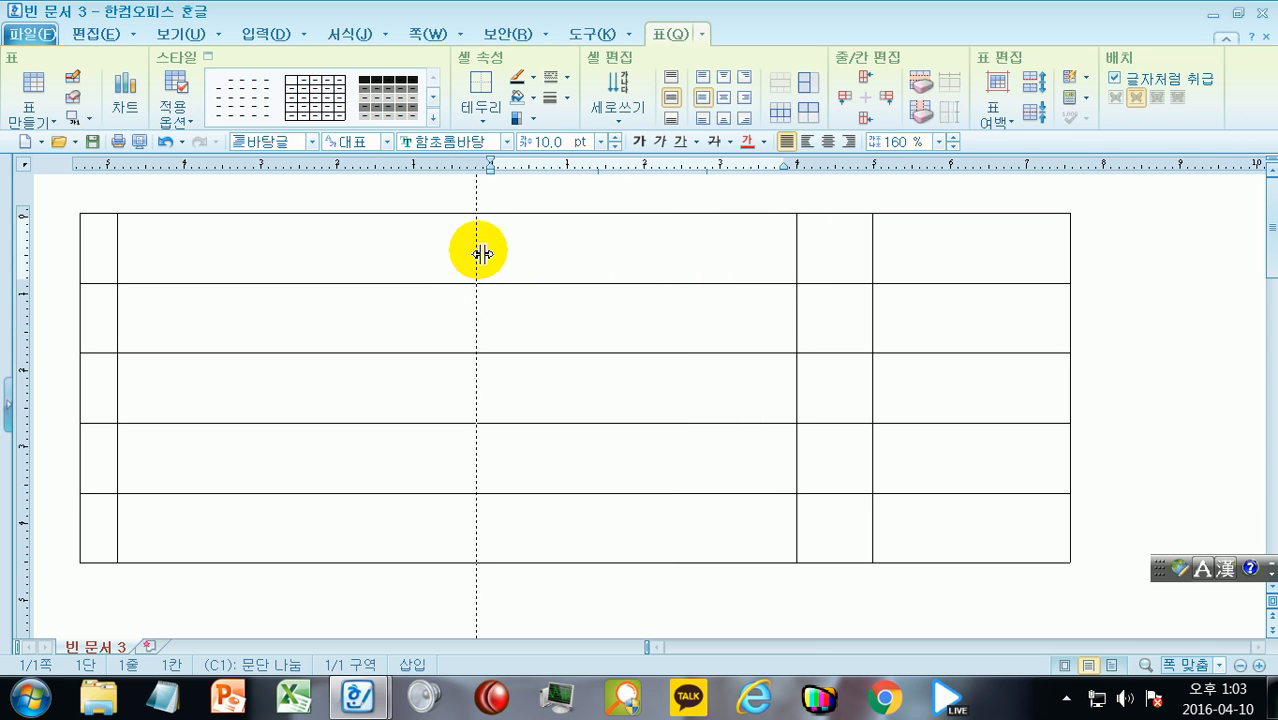
left_click_drag(711, 295, 713, 295)
Shift the inner row borders to make the second and fifth rows about 5 mm and the third about 17 mm tall
left_click_drag(591, 350, 594, 322)
left_click_drag(599, 422, 621, 545)
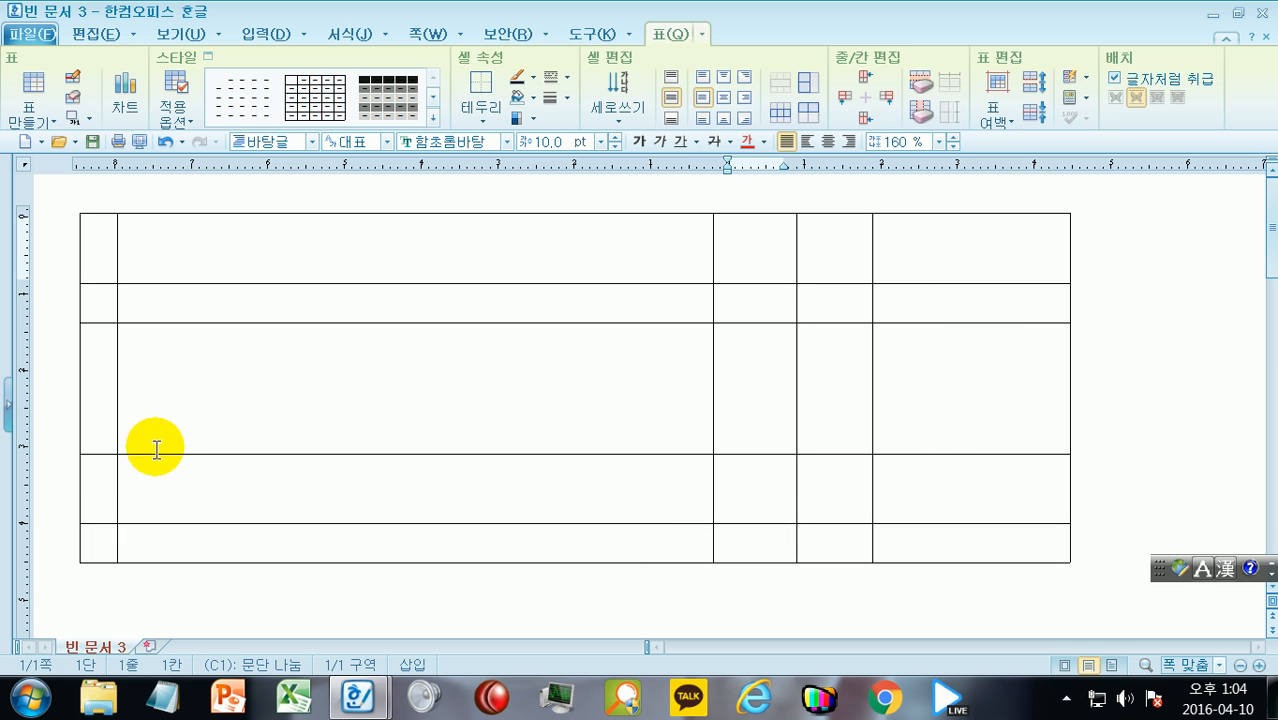
In the third row only, widen the first cell to about 41 mm and narrow the third cell to about 5 mm
left_click(105, 371)
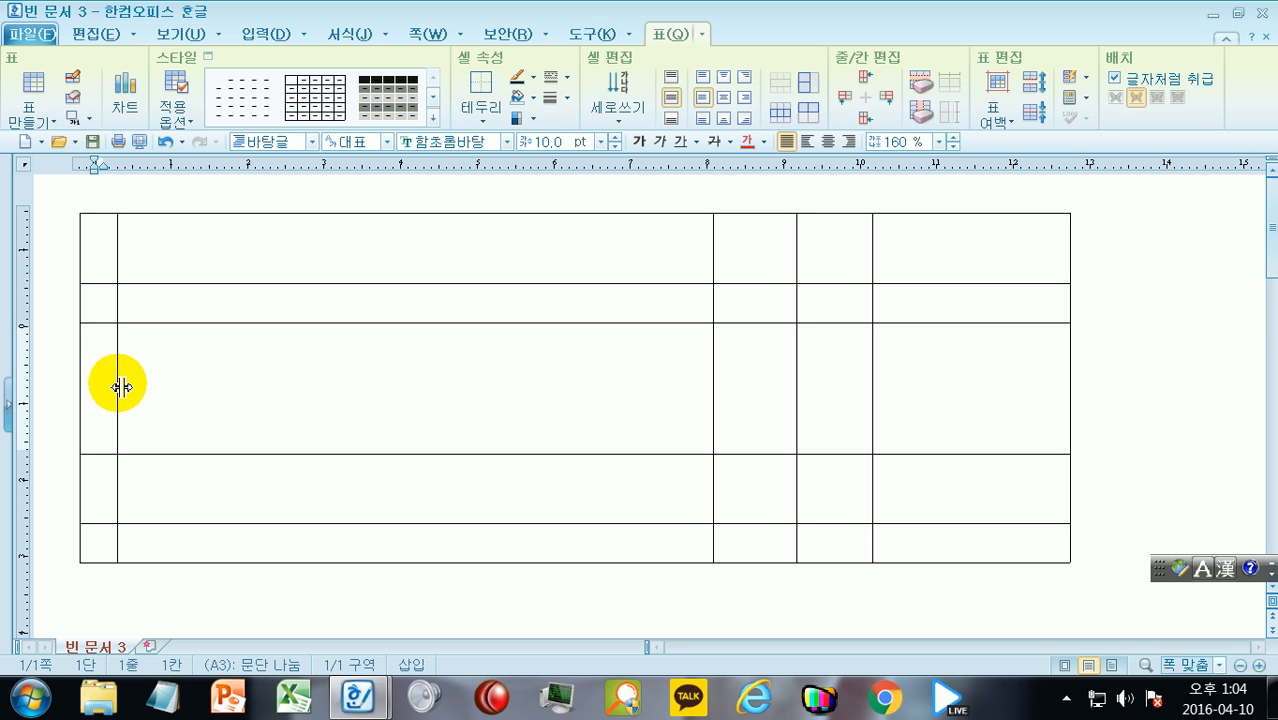
left_click(100, 389)
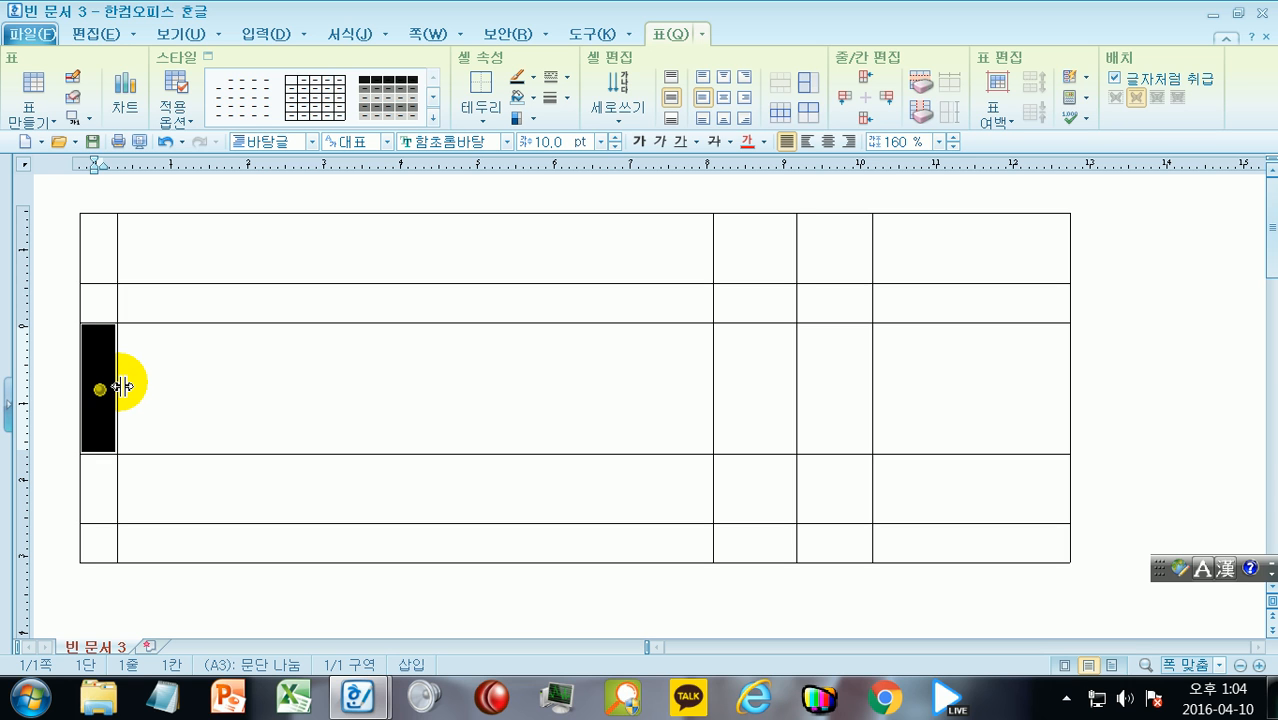
left_click_drag(117, 381, 392, 383)
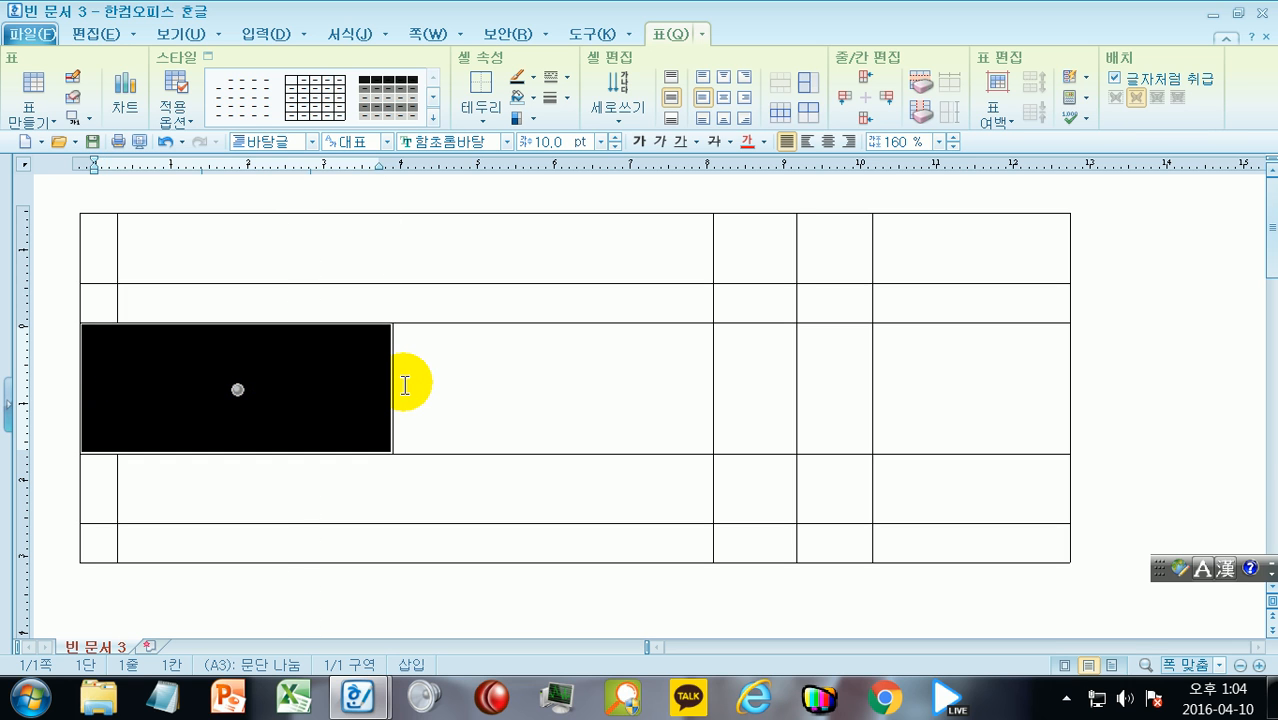
left_click(782, 367)
left_click_drag(802, 375, 750, 375)
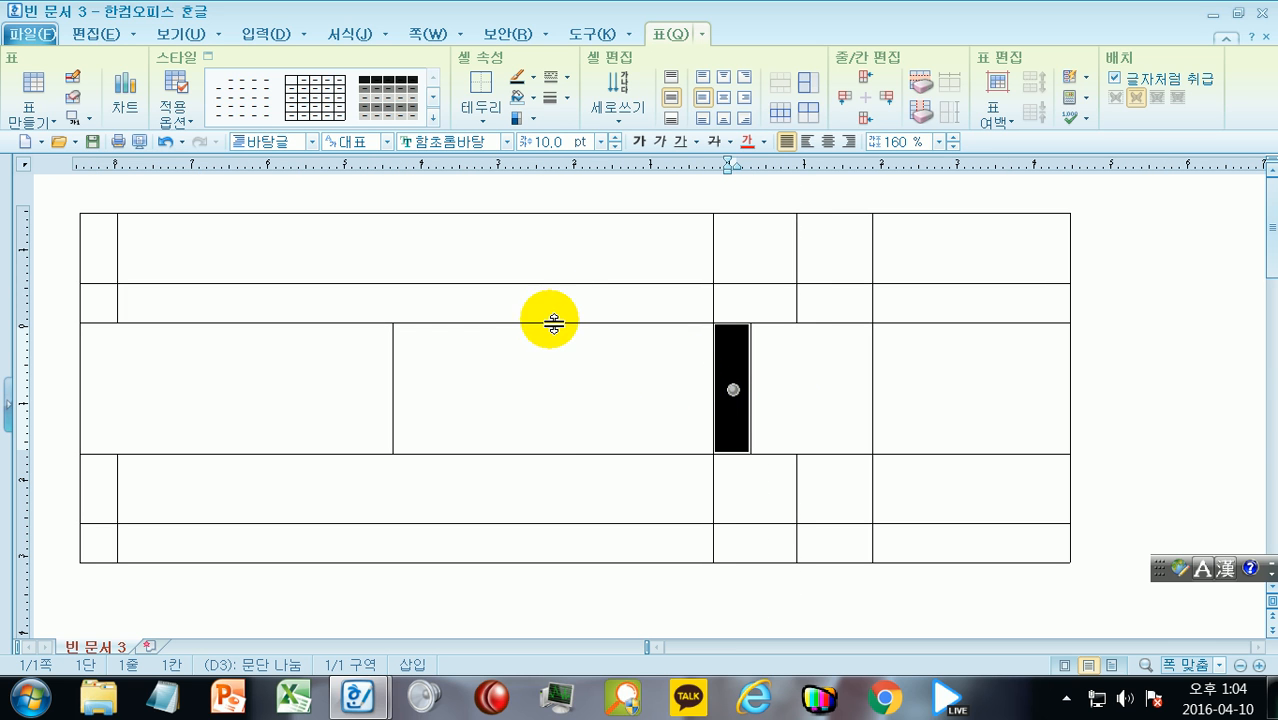
Reduce the height of only the second cell in the fourth row to about 5 mm and clear the selection
left_click(547, 487)
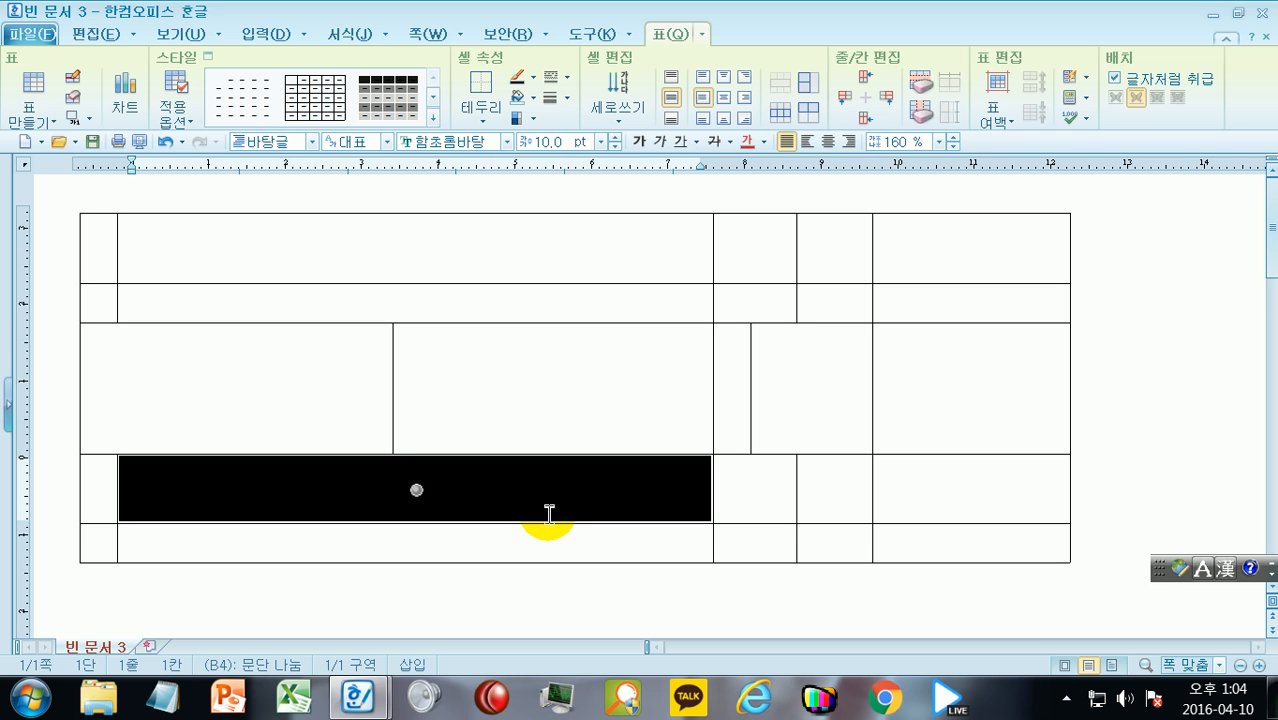
left_click_drag(550, 524, 551, 491)
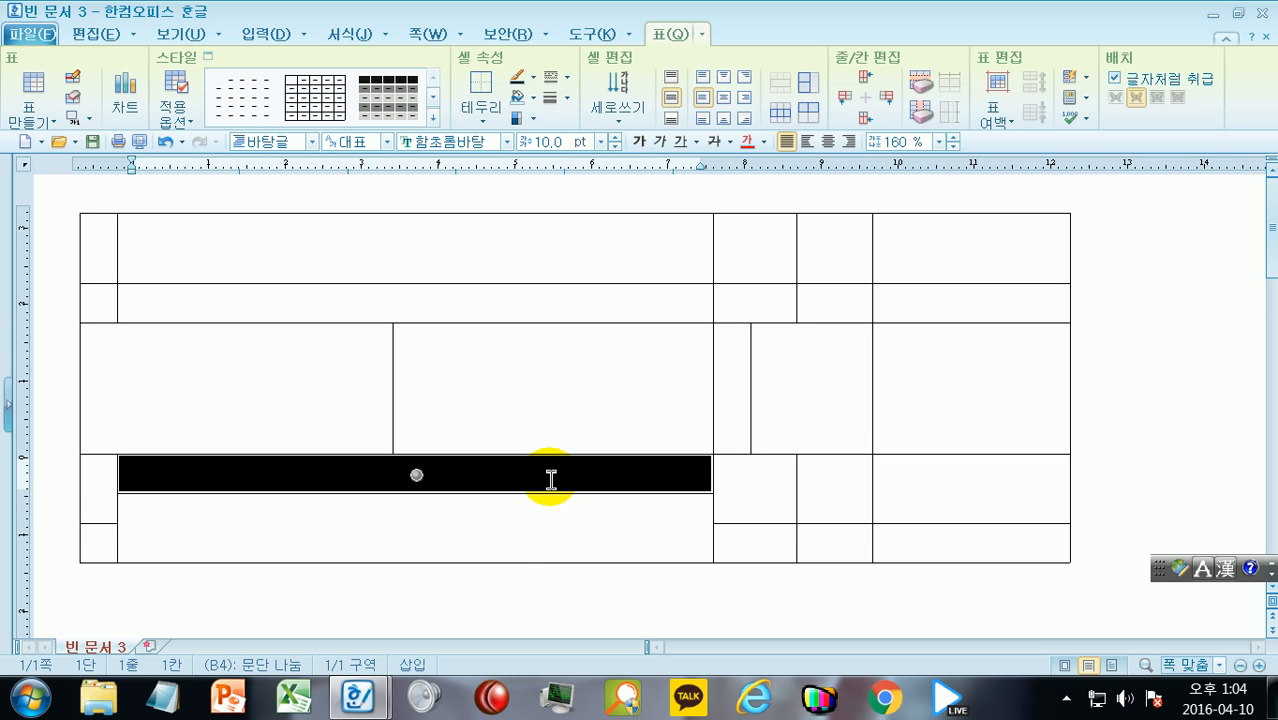
left_click(1121, 357)
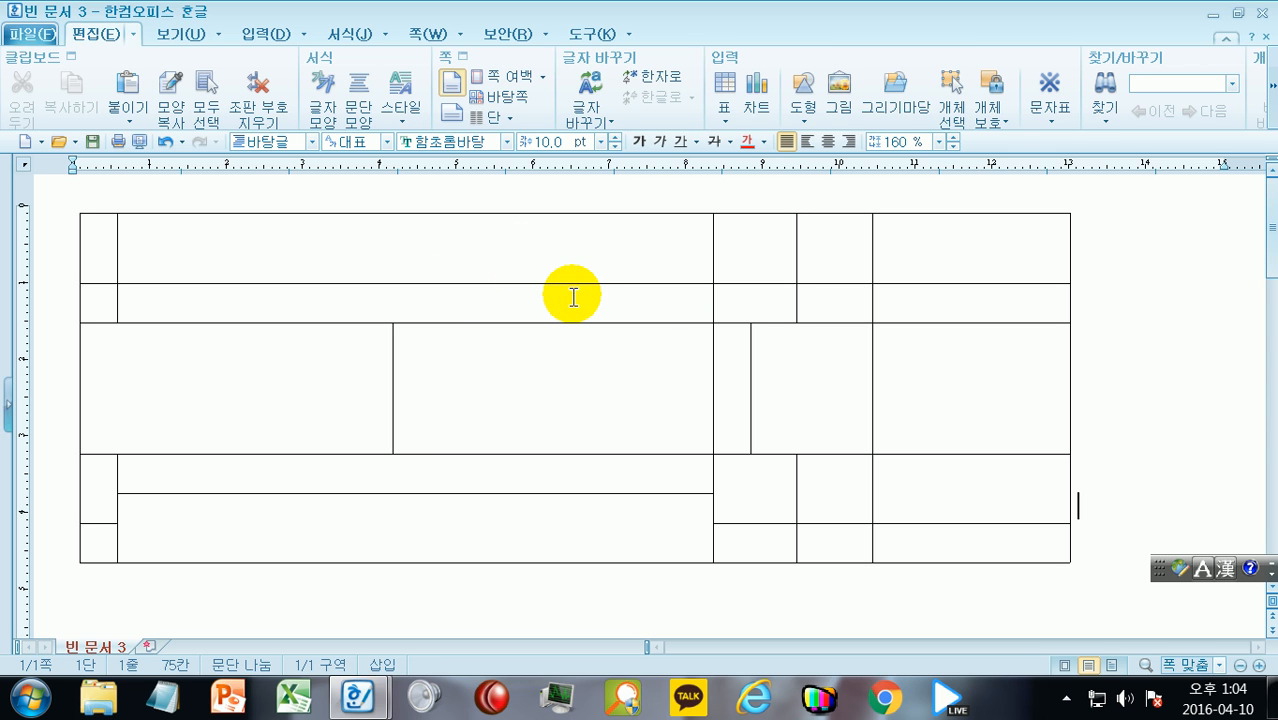
Select every cell of the table and make all cell widths and all cell heights equal
left_click(97, 245)
left_click_drag(97, 245, 972, 544)
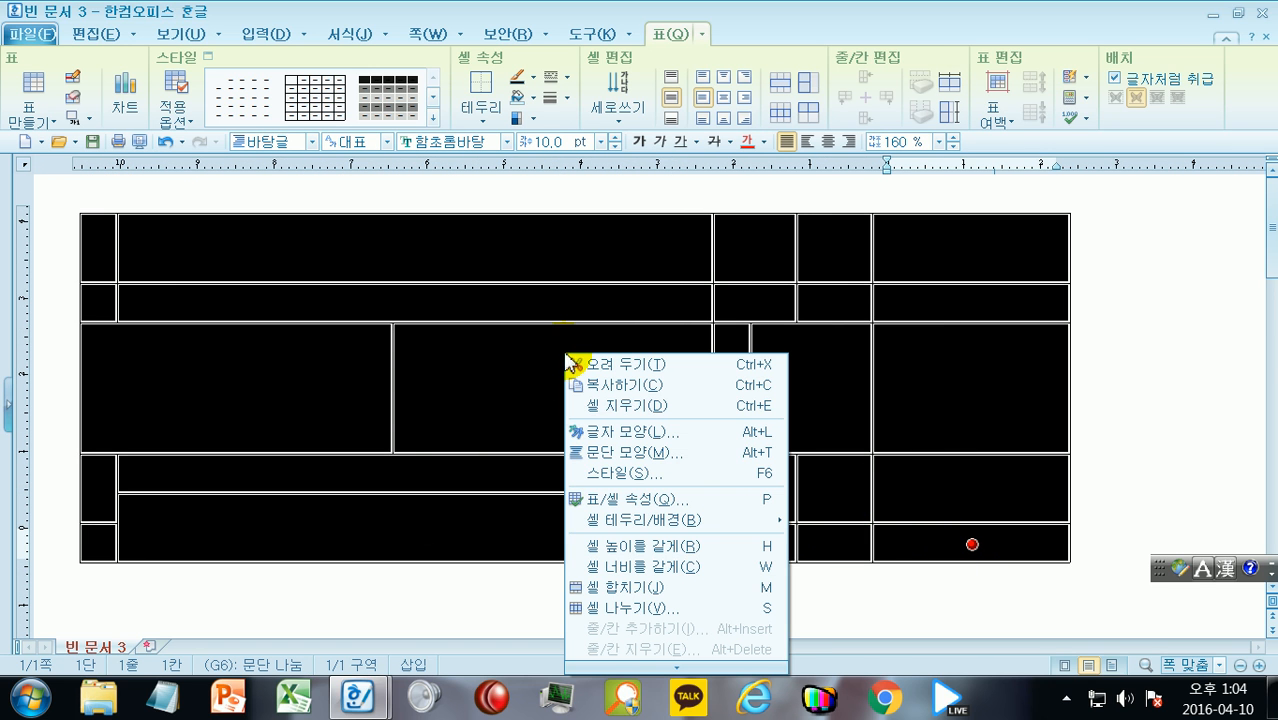
left_click(715, 546)
right_click(546, 254)
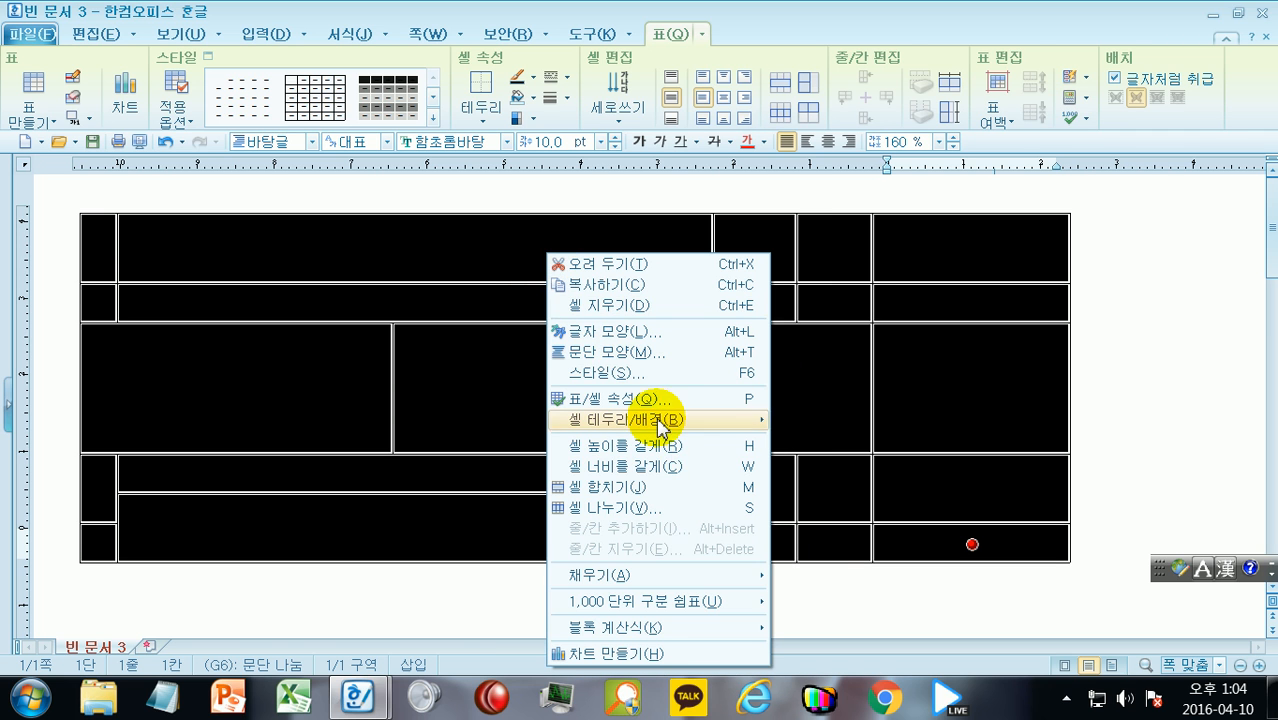
left_click(661, 478)
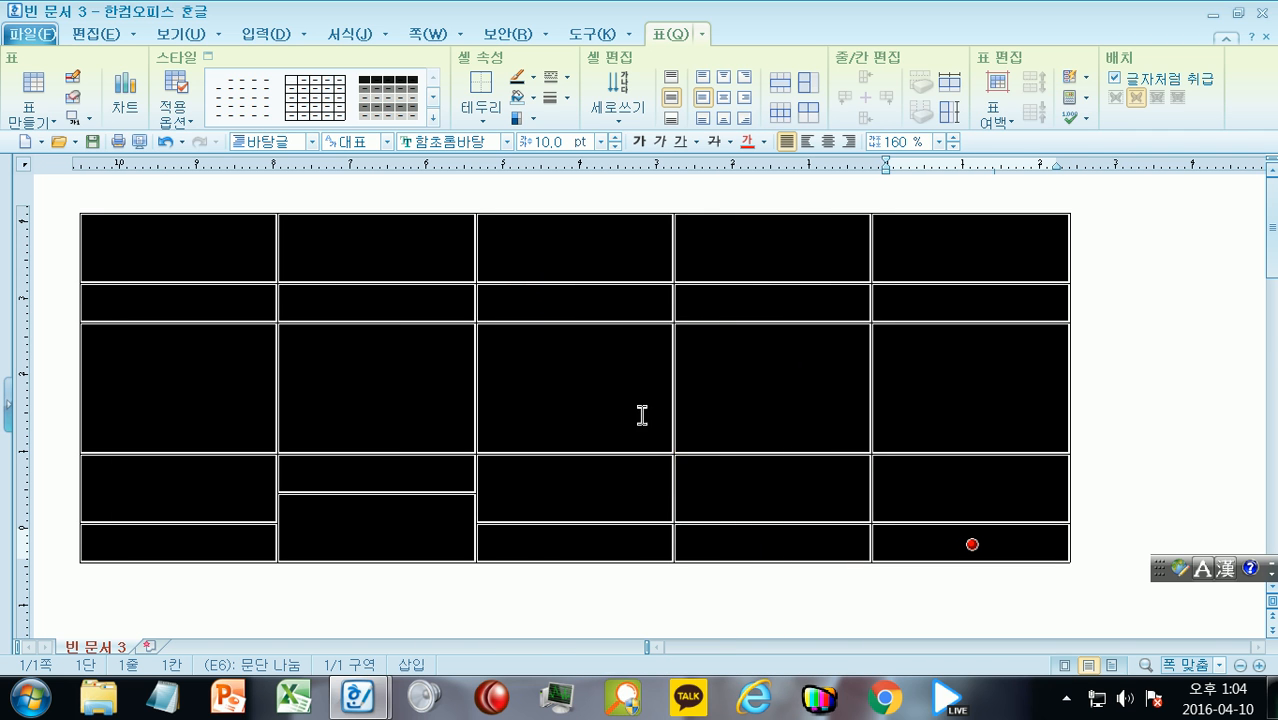
right_click(580, 254)
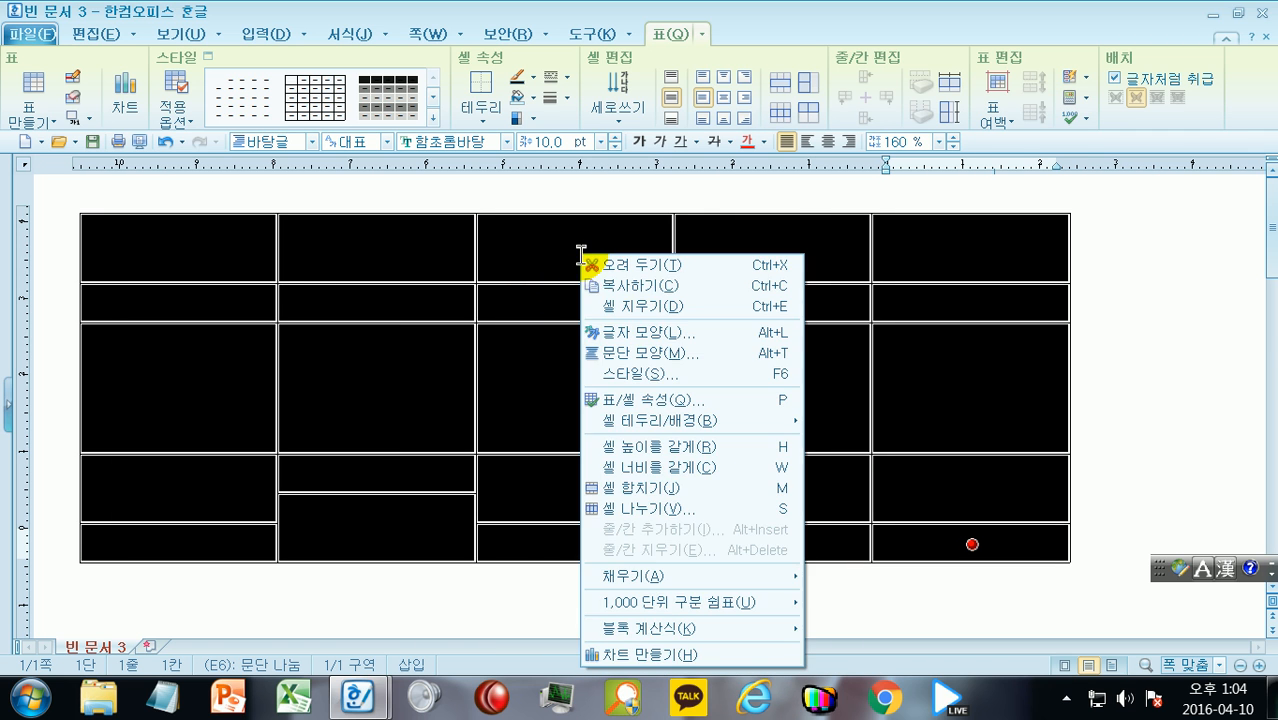
left_click(688, 449)
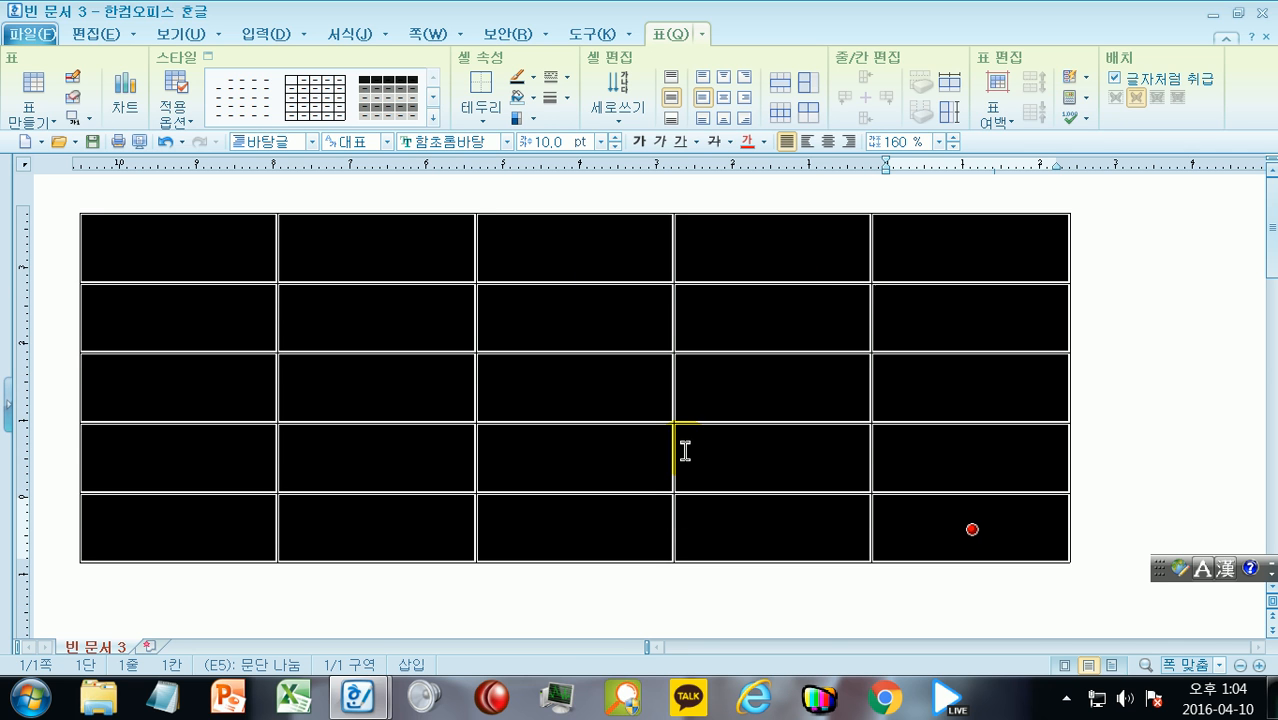
left_click(1209, 314)
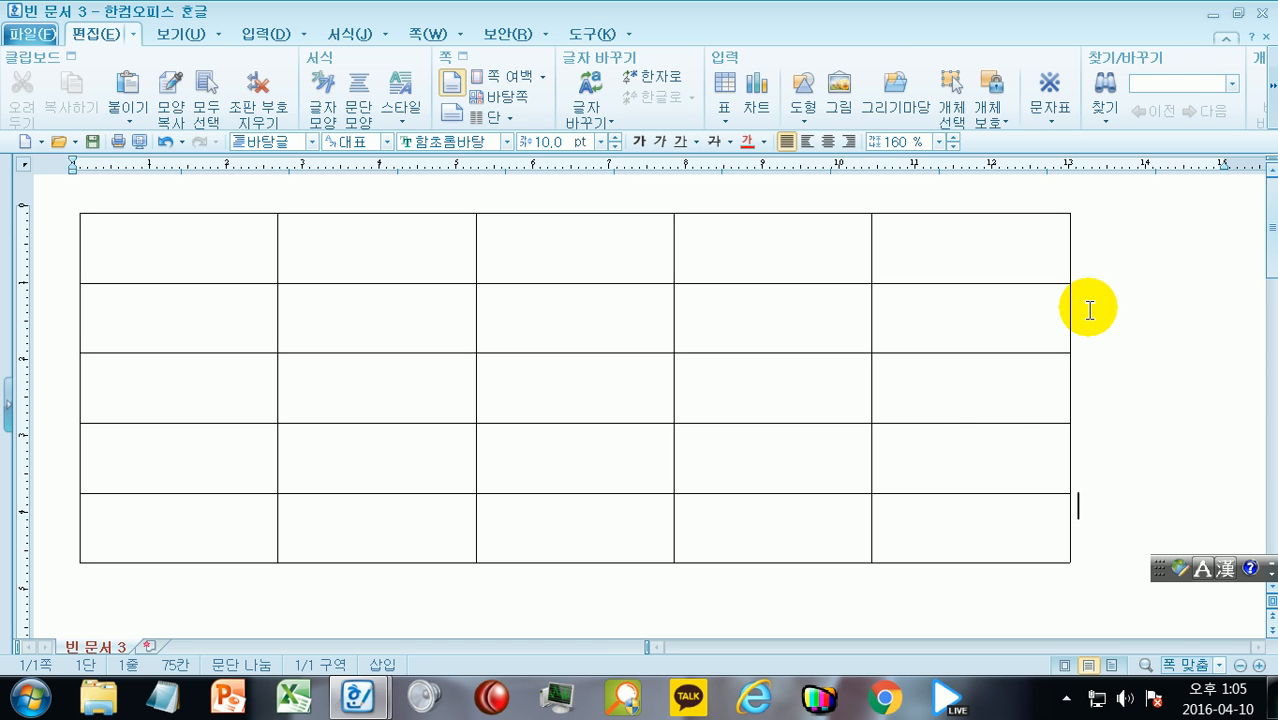
Start a cell block in the first cell and extend it across the first row, then down through all rows
left_click(171, 240)
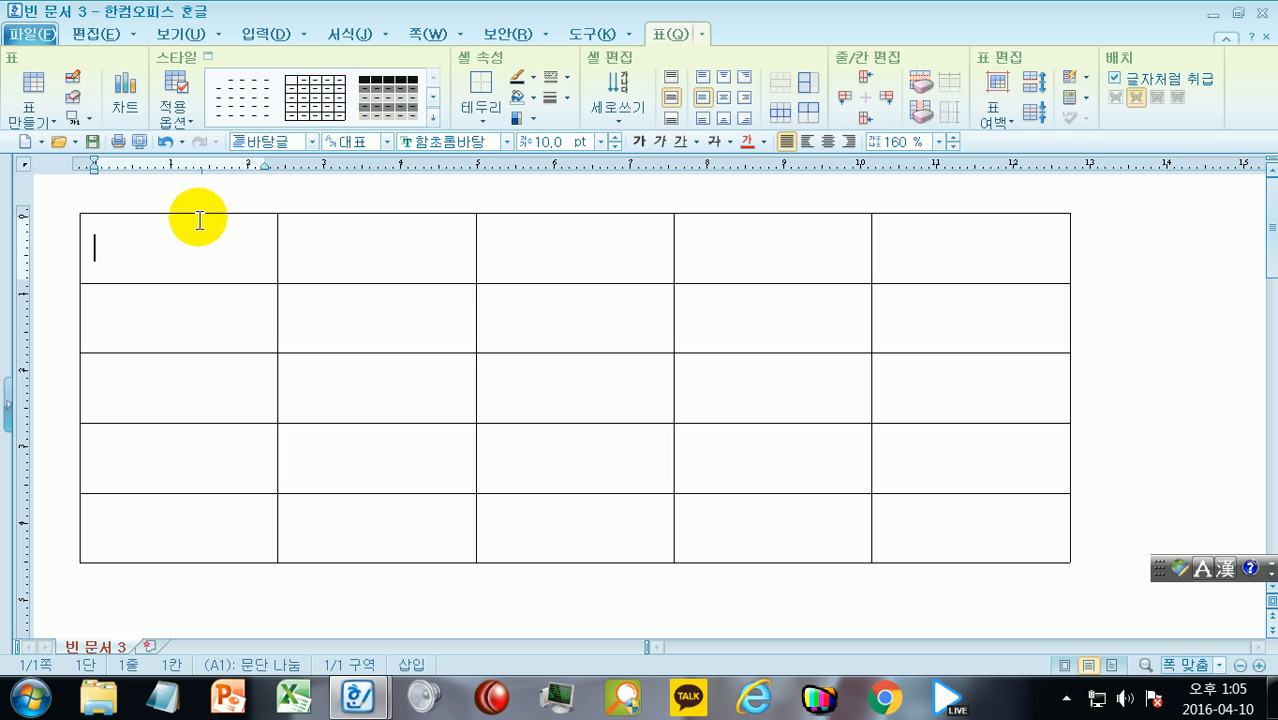
key("F5")
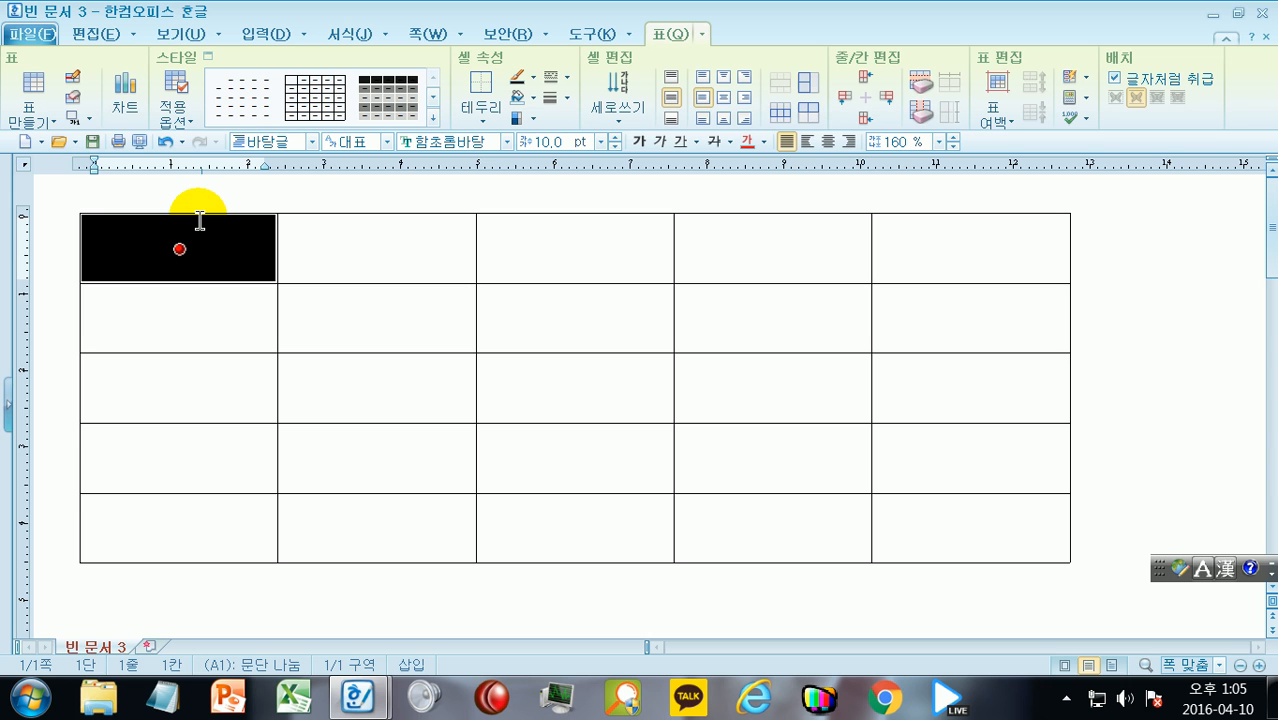
key("shift+Right")
key("shift+Right")
key("shift+Right")
key("shift+Right")
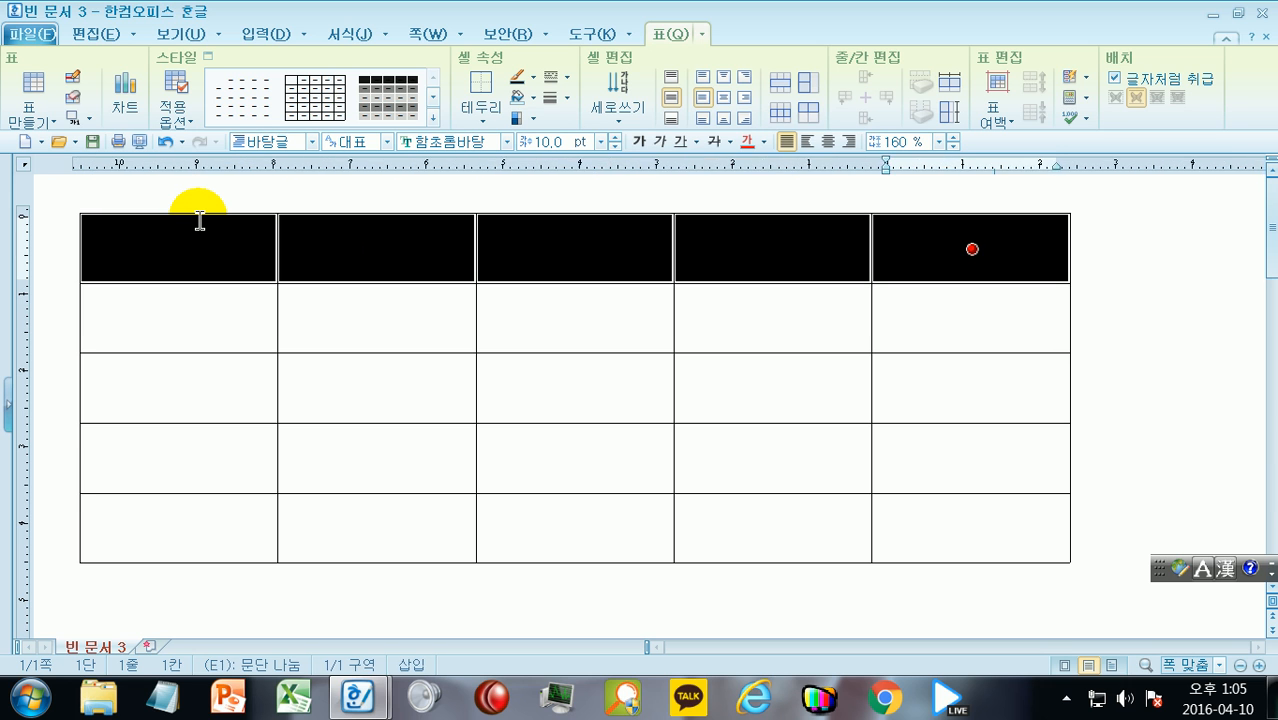
key("shift+Down")
key("shift+Down")
key("shift+Down")
key("shift+Down")
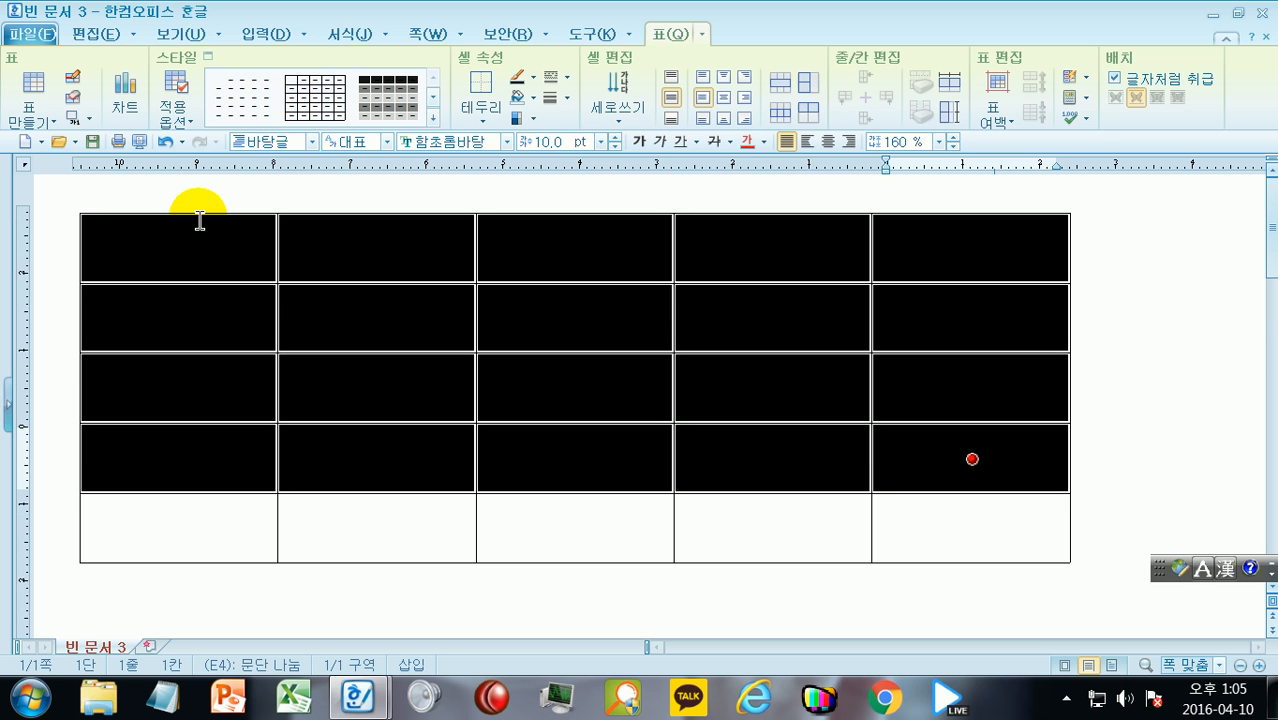
Shrink the cell block from the whole table up and back to the first cell, and cancel the selection
key("shift+Up")
key("shift+Up")
key("shift+Up")
key("shift+Up")
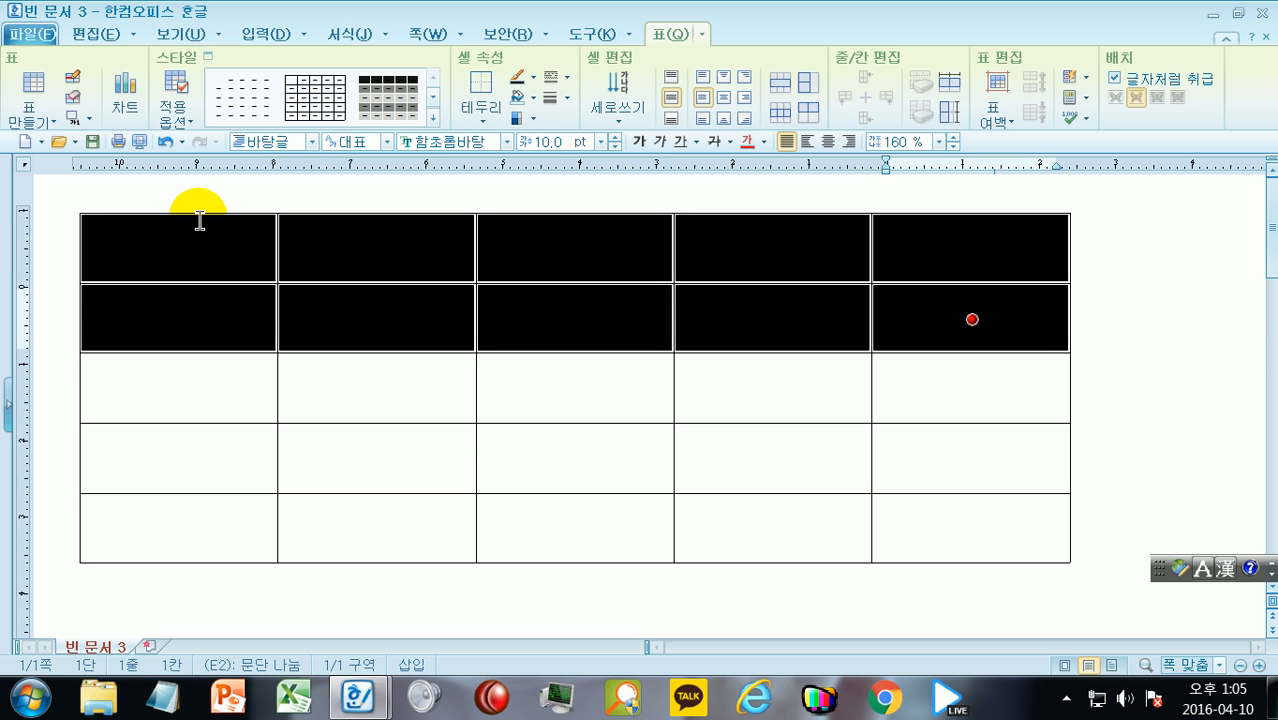
key("shift+Left")
key("shift+Left")
key("shift+Left")
key("shift+Left")
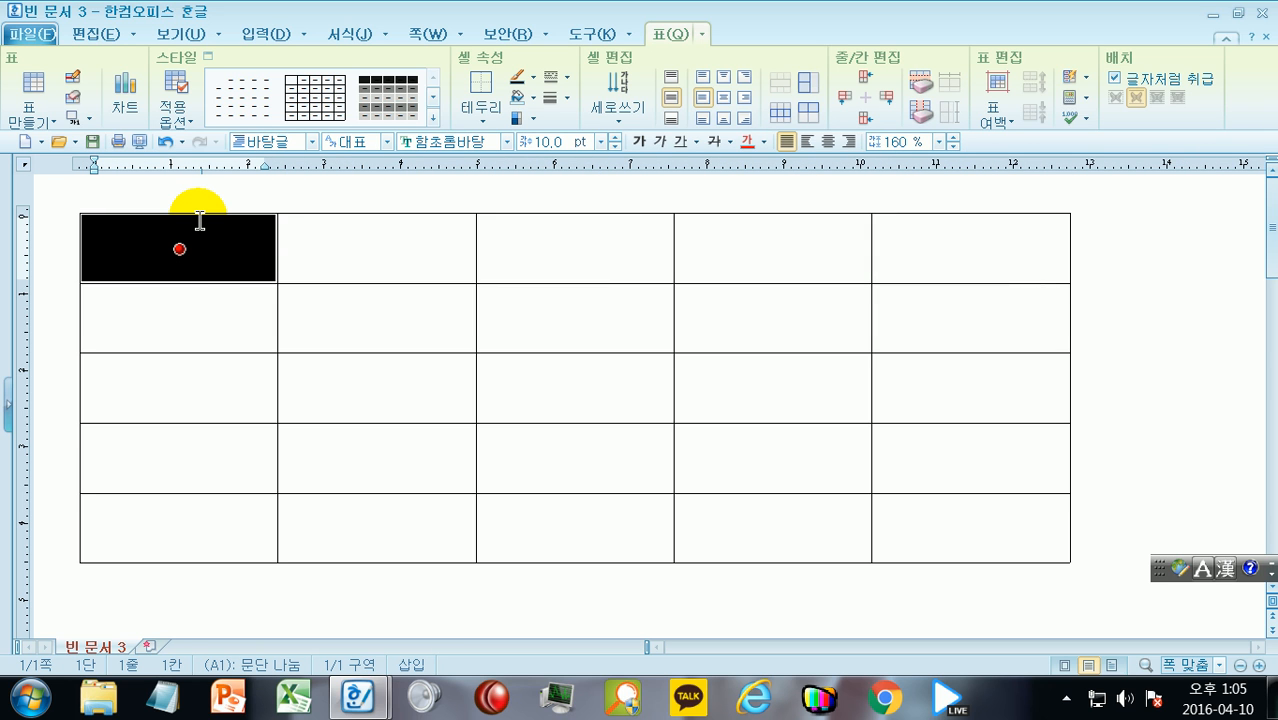
key("Escape")
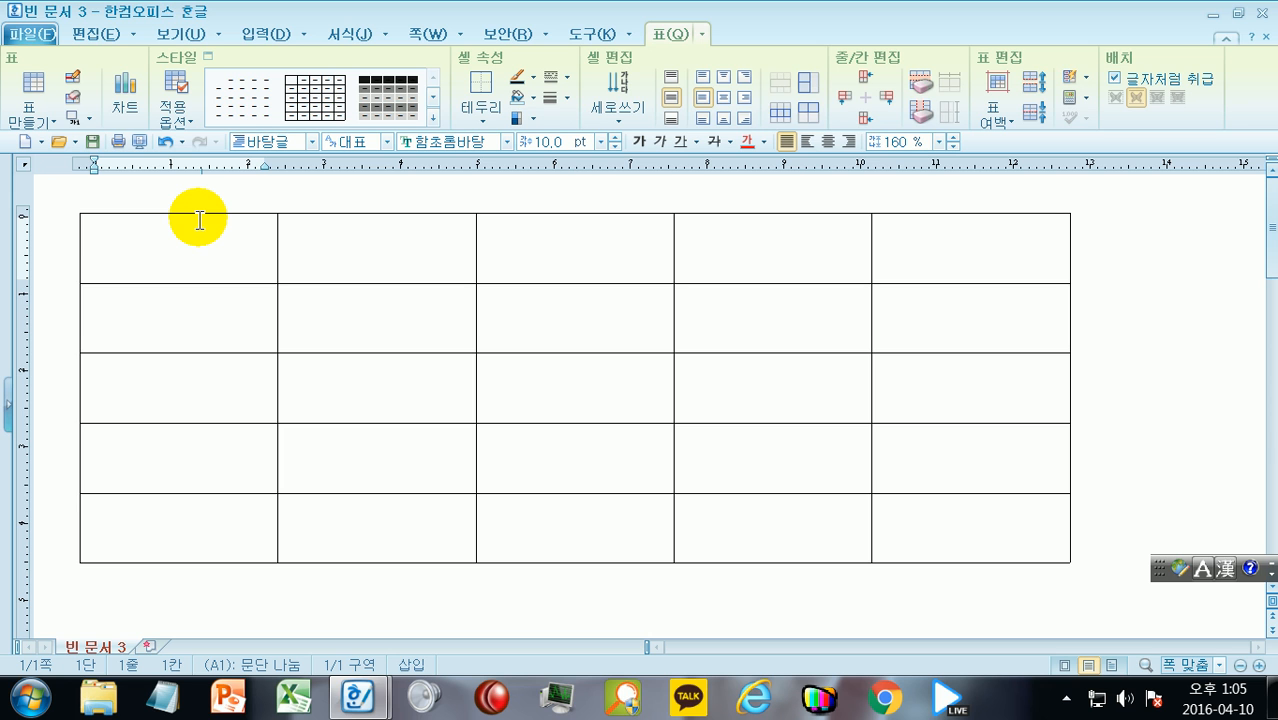
Select the whole table at once from the first cell using whole-table block mode, and cancel the selection
key("F5")
key("F5")
key("F5")
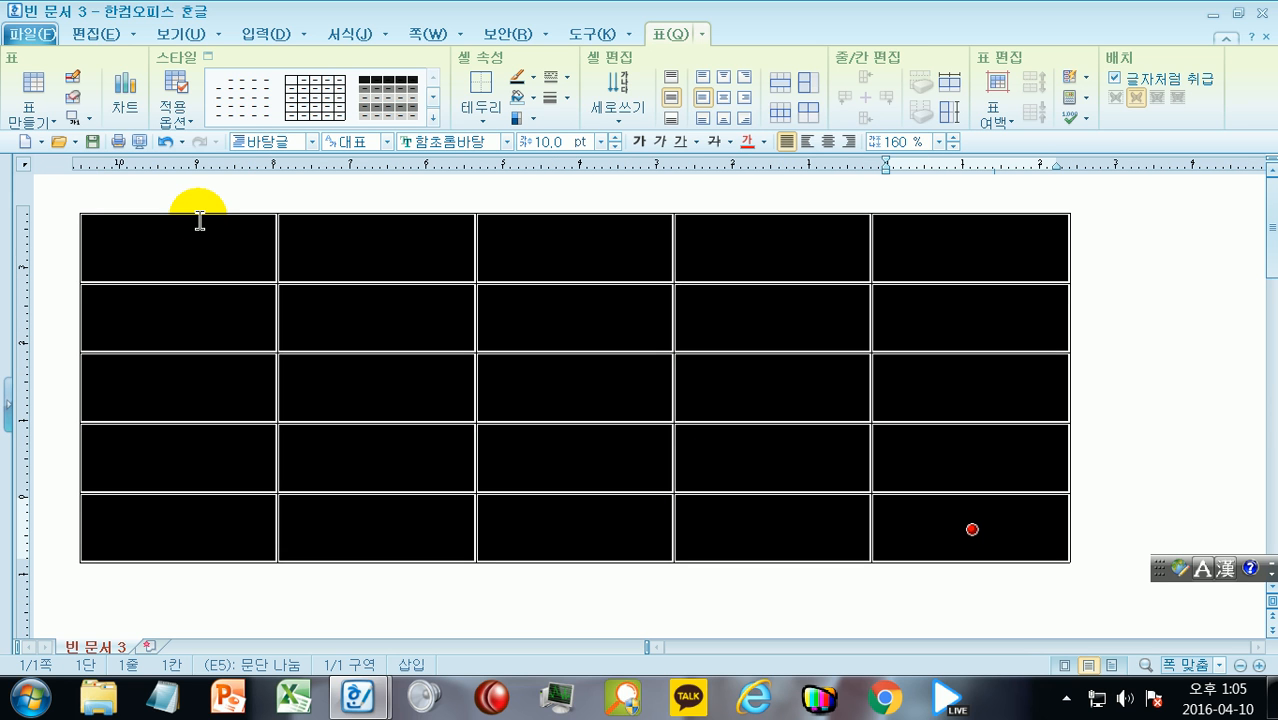
key("Escape")
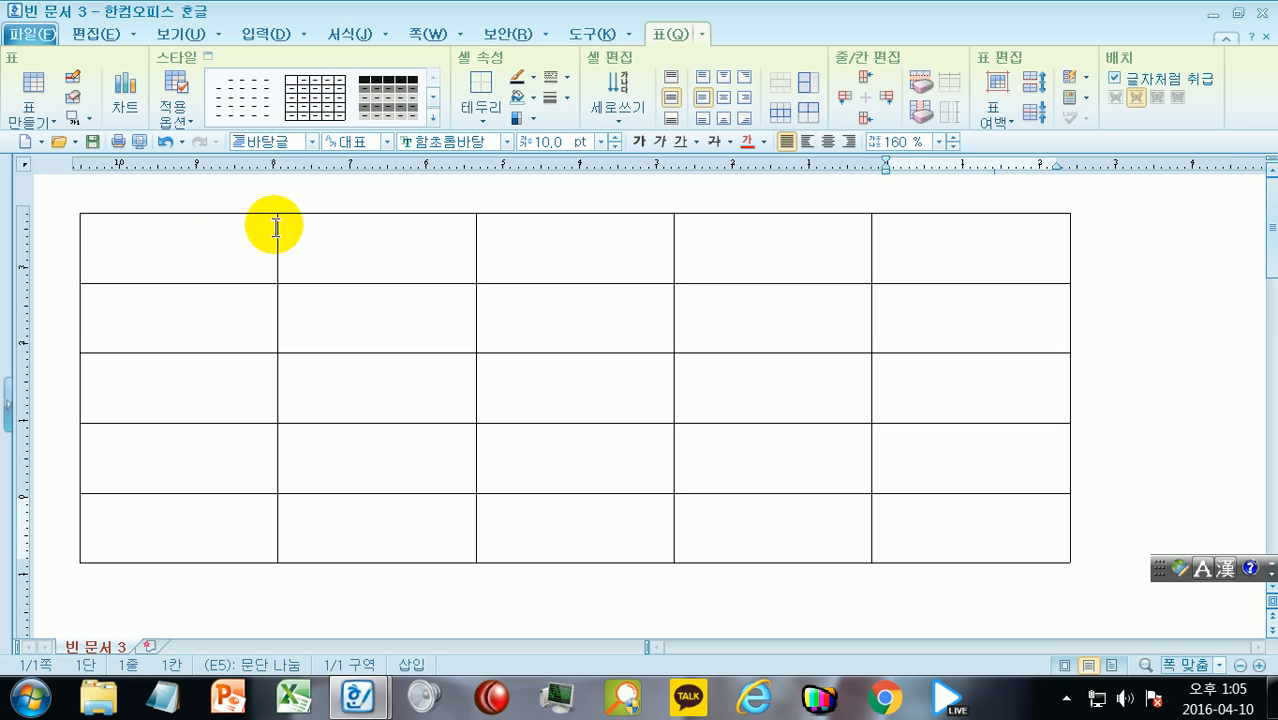
Extend a cell block from the first cell down the whole first column, then across all the columns
left_click(177, 222)
key("F5")
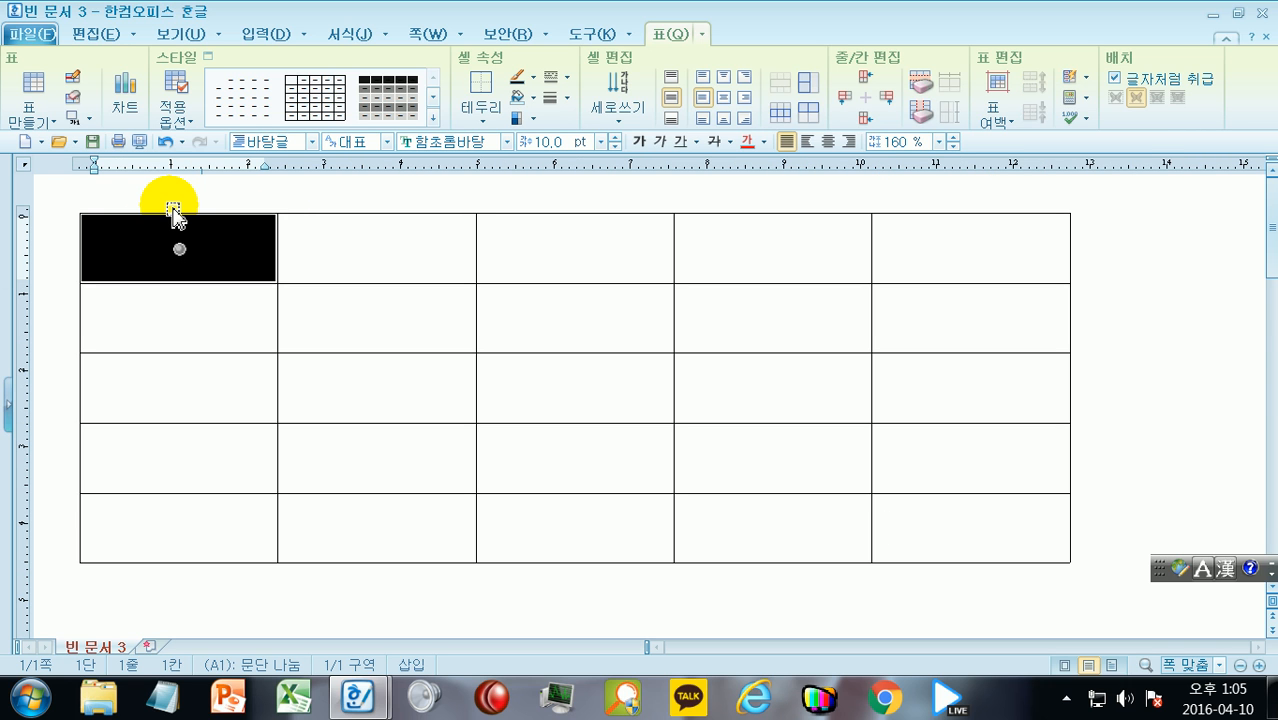
key("Down")
key("Down")
key("Down")
key("Down")
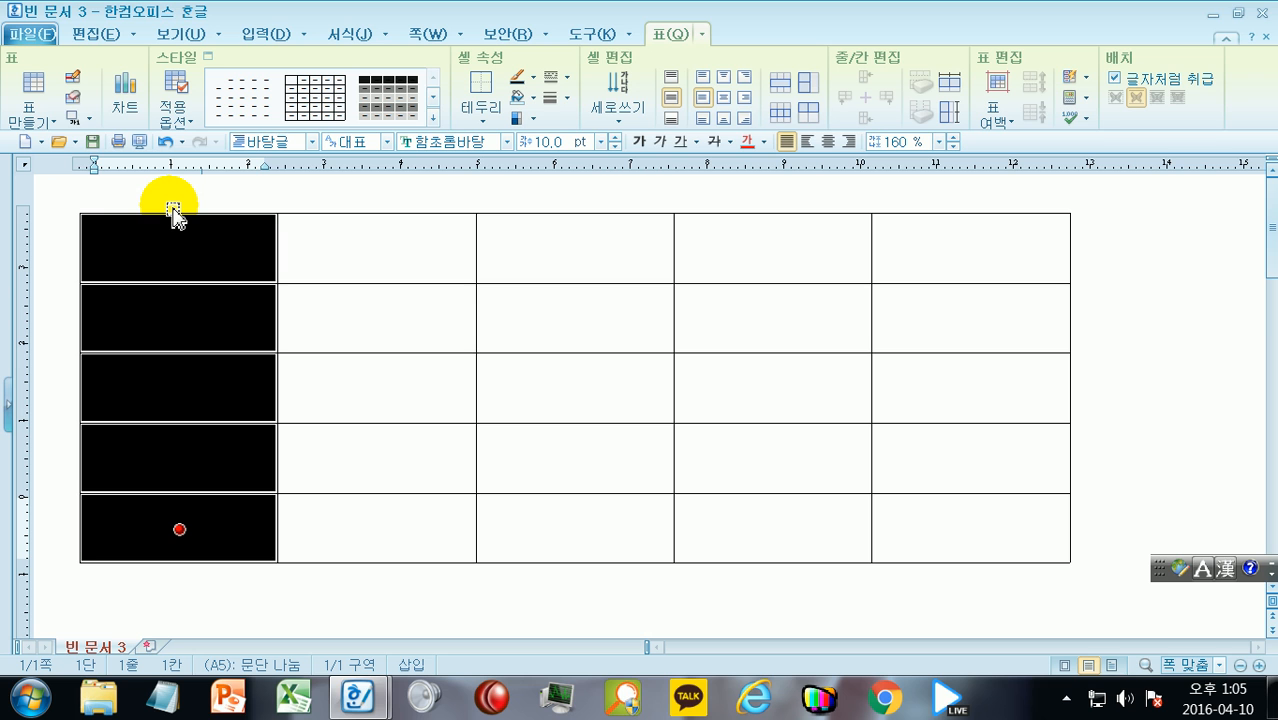
key("Right")
key("Right")
key("Right")
key("Right")
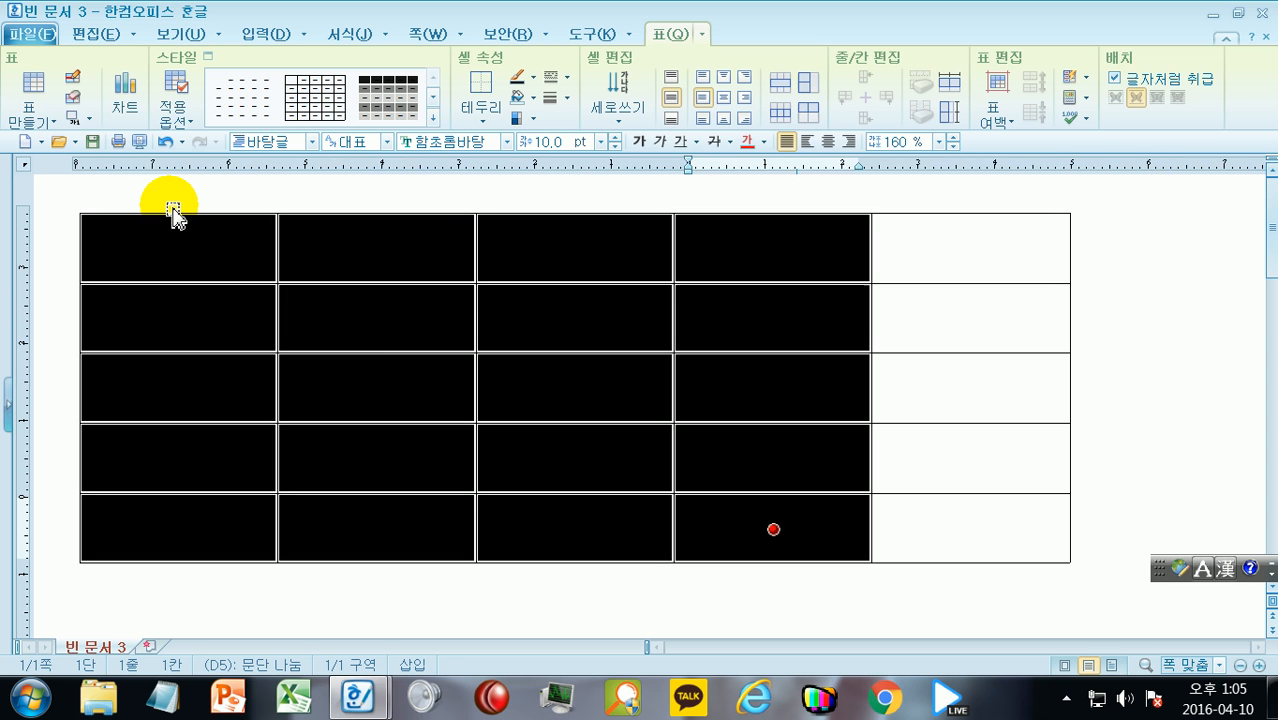
Shrink the cell block back to the first column and cancel the selection
key("Left")
key("Left")
key("Left")
key("Left")
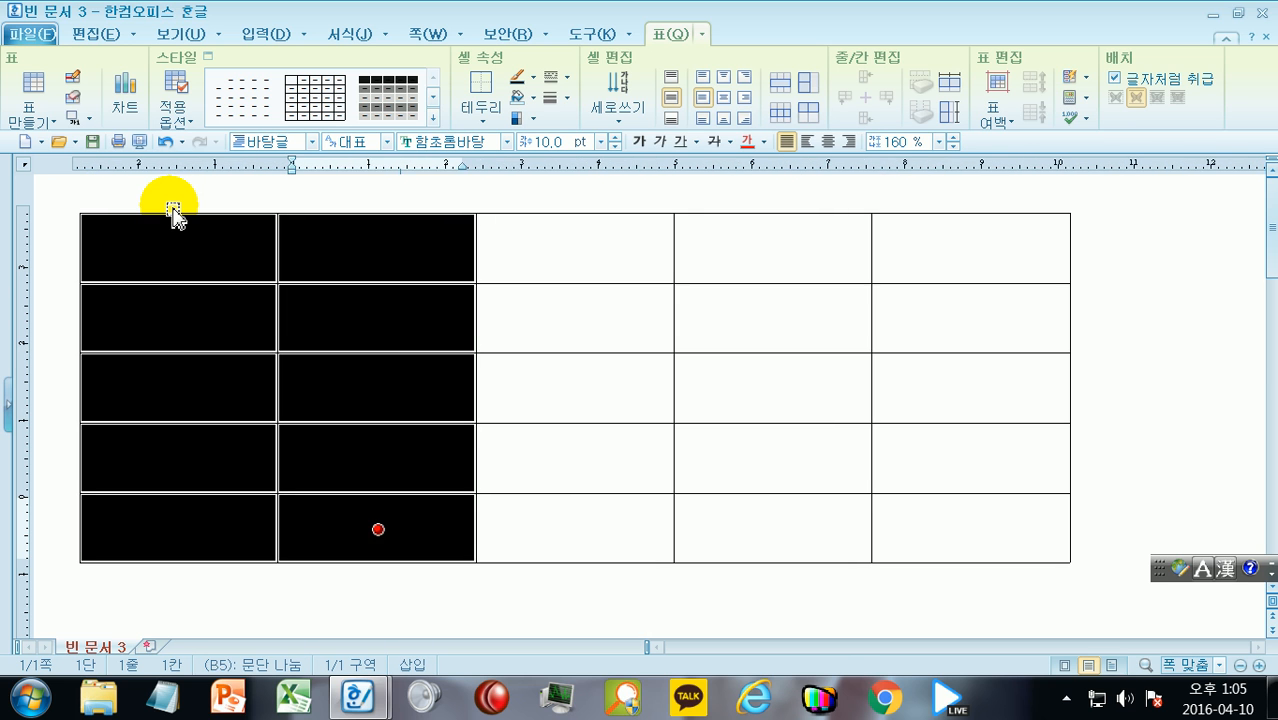
key("Escape")
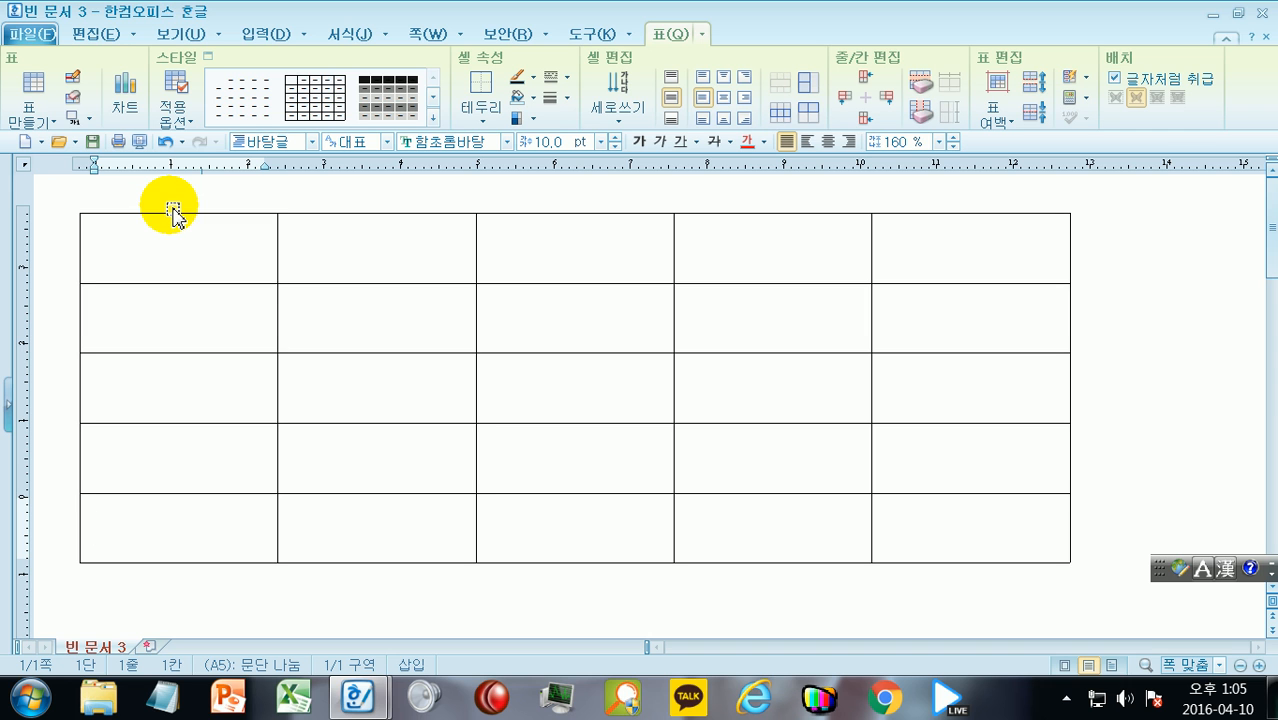
Start a cell block in the first cell and extend it across the entire first row
left_click(161, 217)
key("F5")
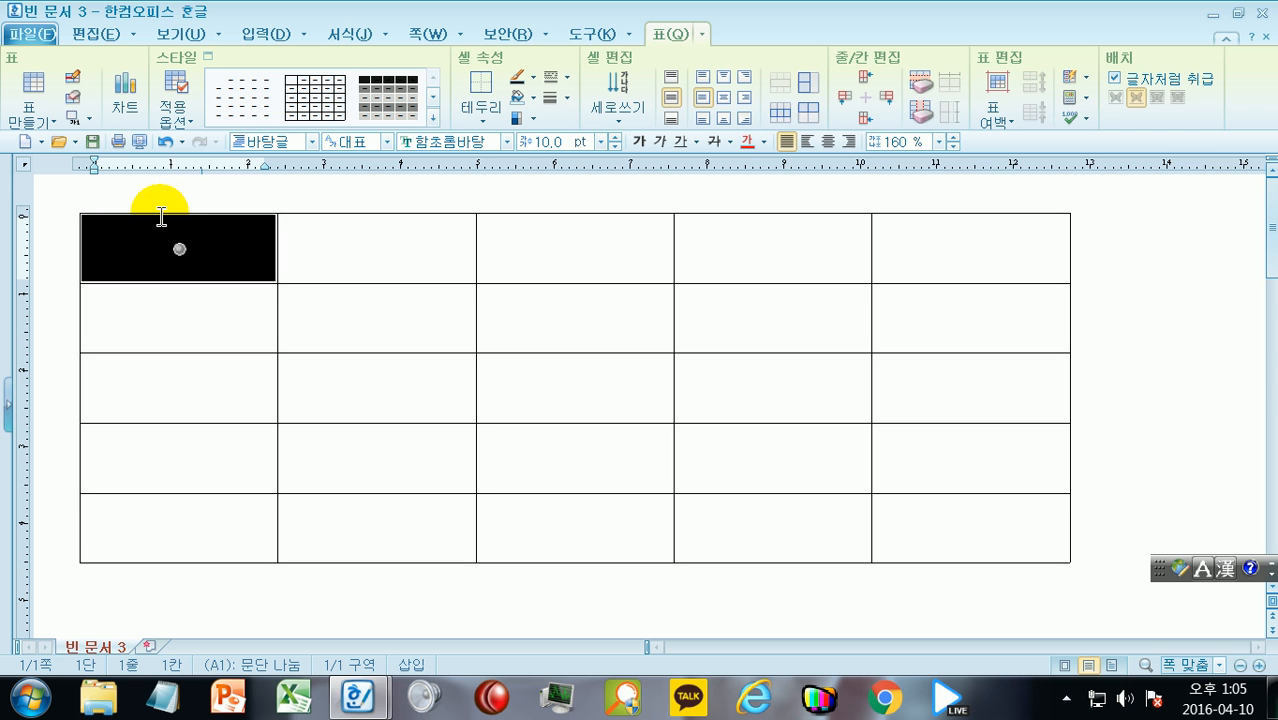
key("F5")
key("Right")
key("Right")
key("Right")
key("Right")
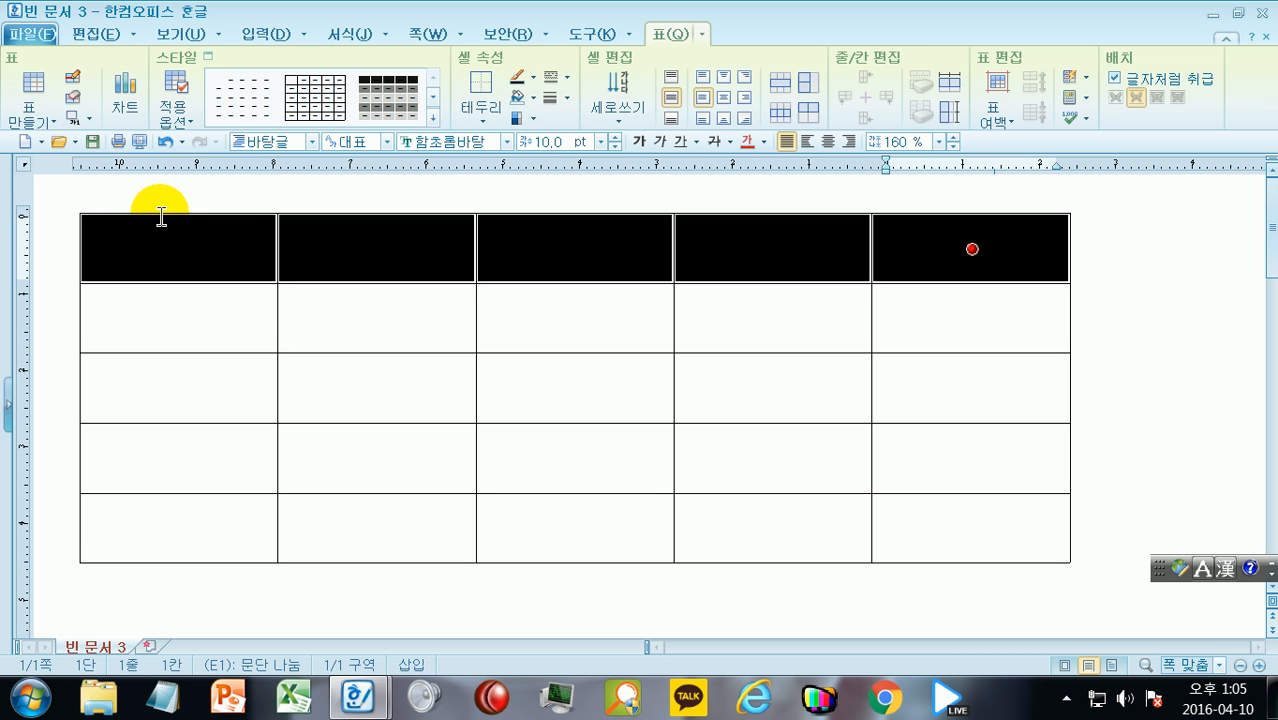
Extend the first-row block down through all rows, shrink it back to the first row, and cancel the selection
key("Down")
key("Down")
key("Down")
key("Down")
key("Up")
key("Up")
key("Up")
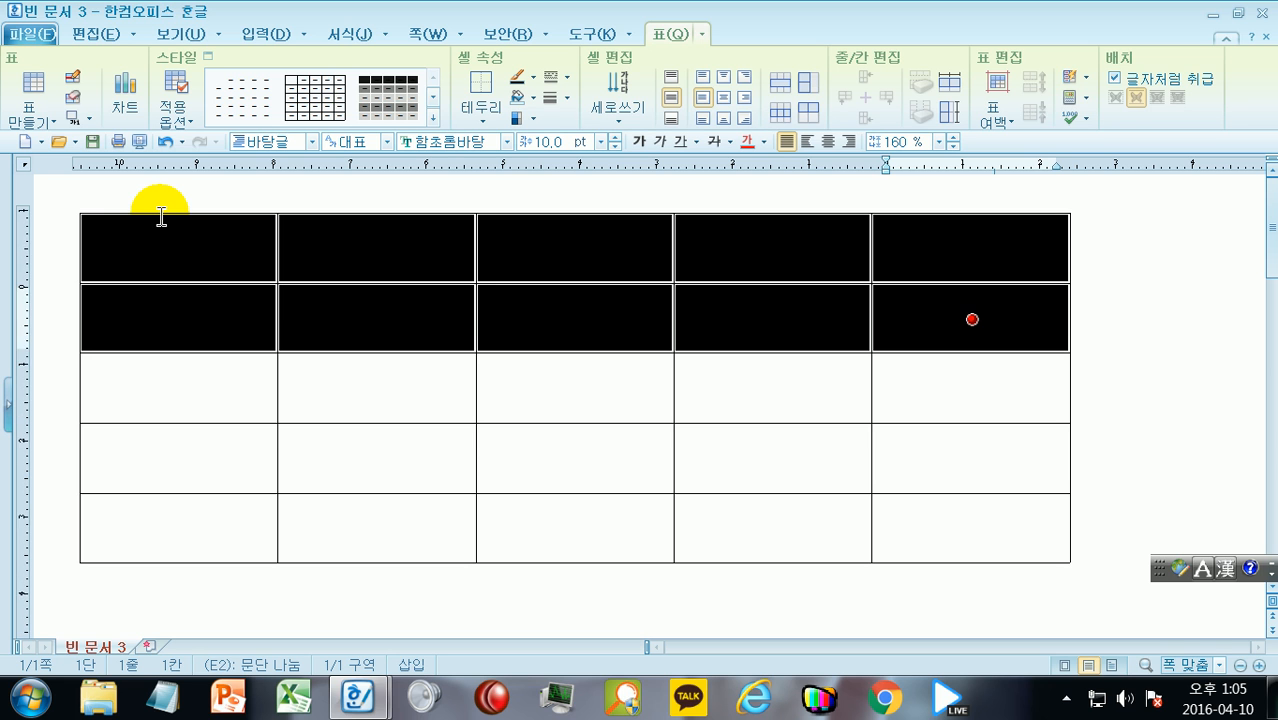
key("Up")
key("Escape")
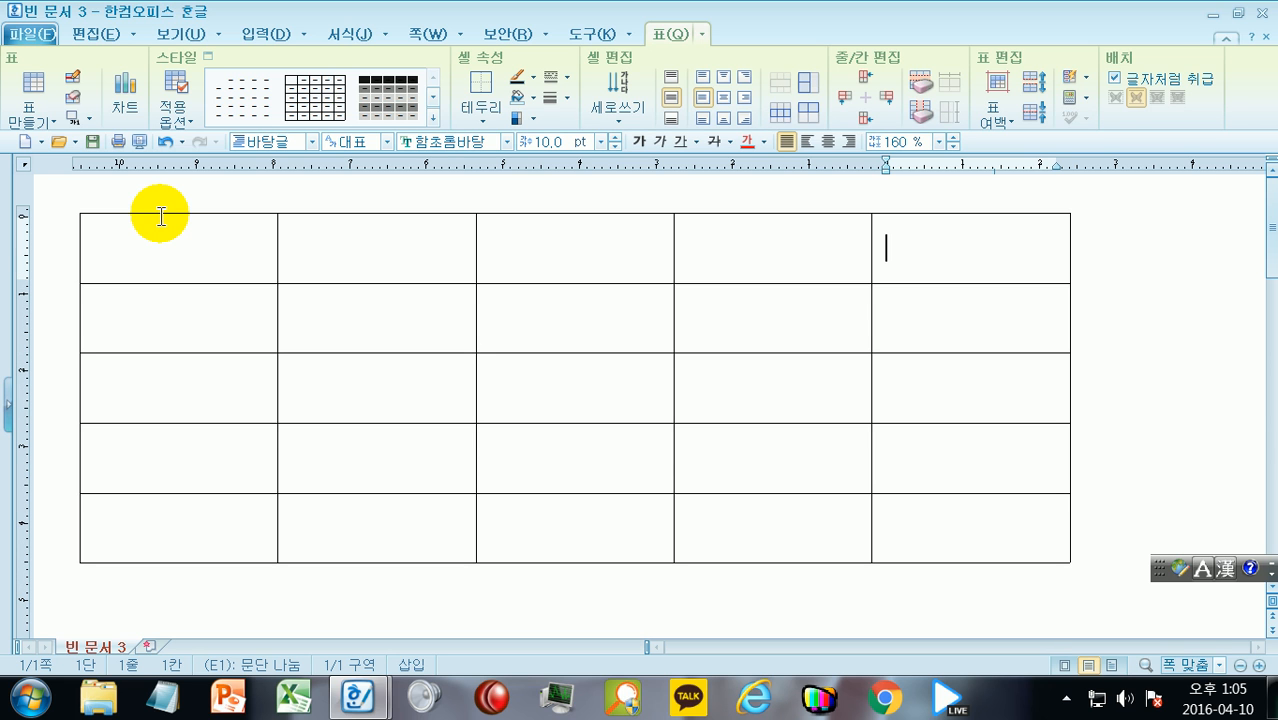
From the first cell, extend a block straight to the row's end and to the last row, and cancel the selection
left_click(224, 259)
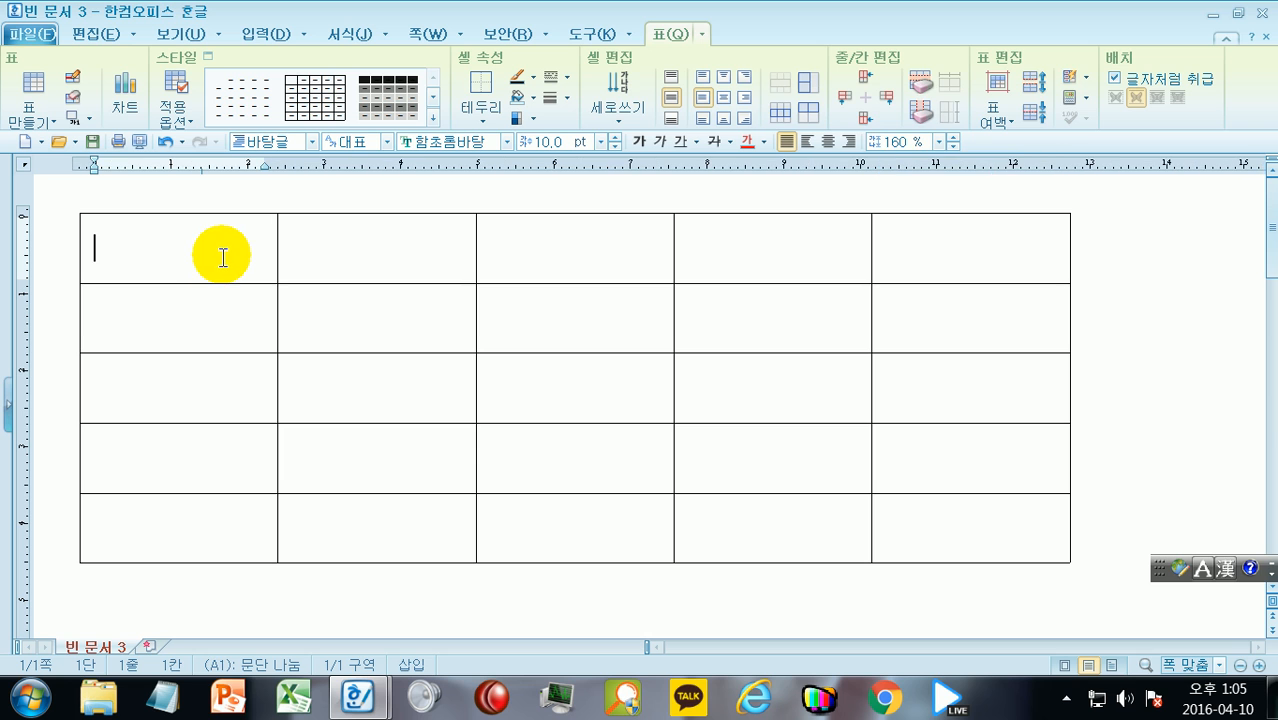
key("F5")
key("shift+End")
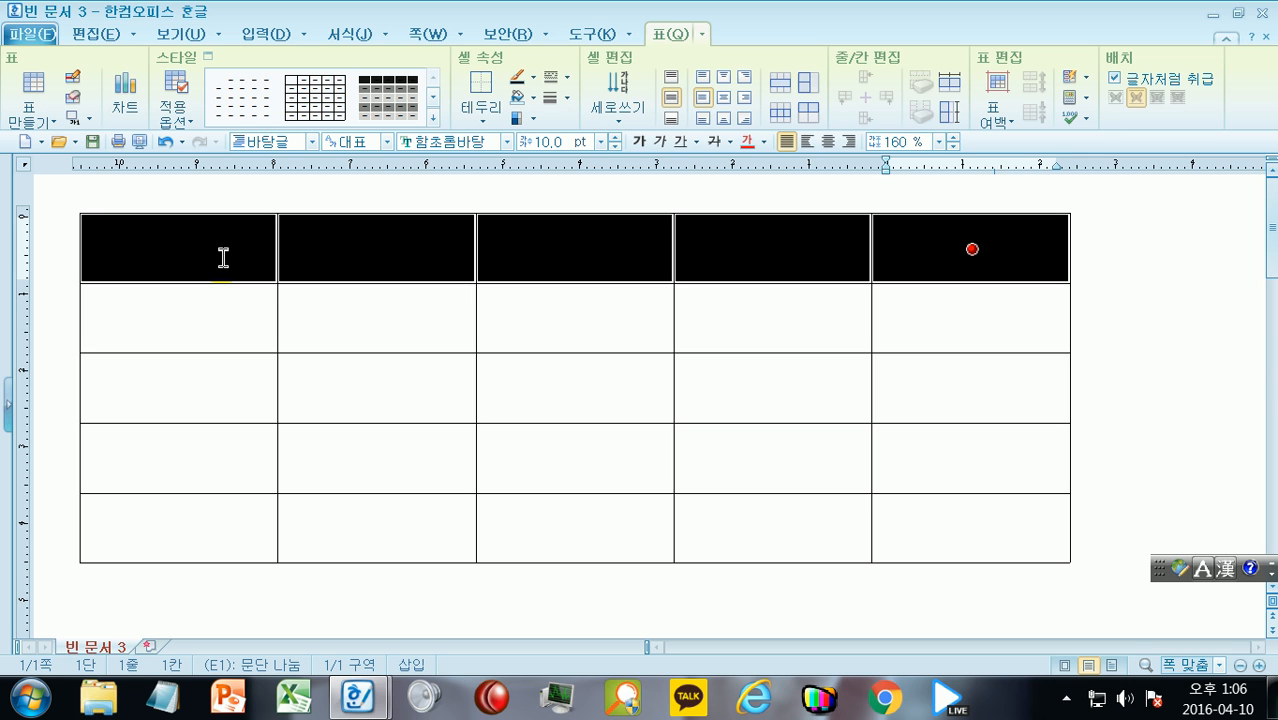
key("shift+Page_Down")
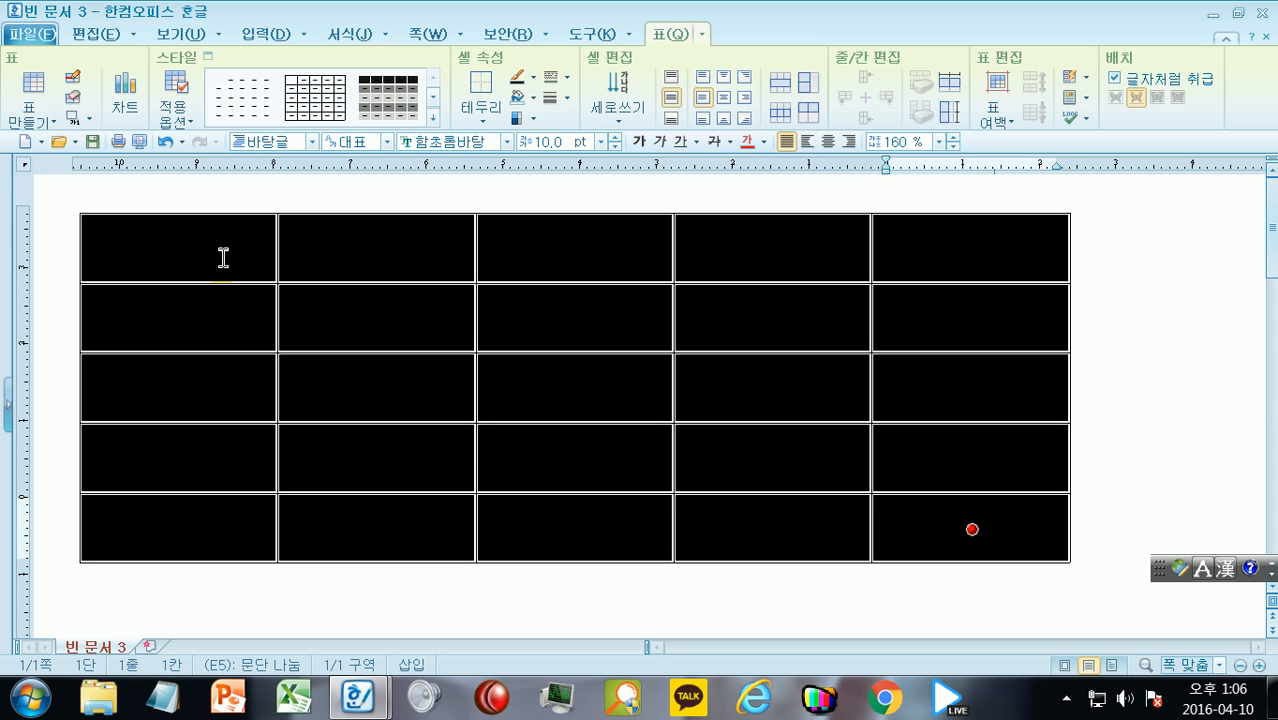
key("Escape")
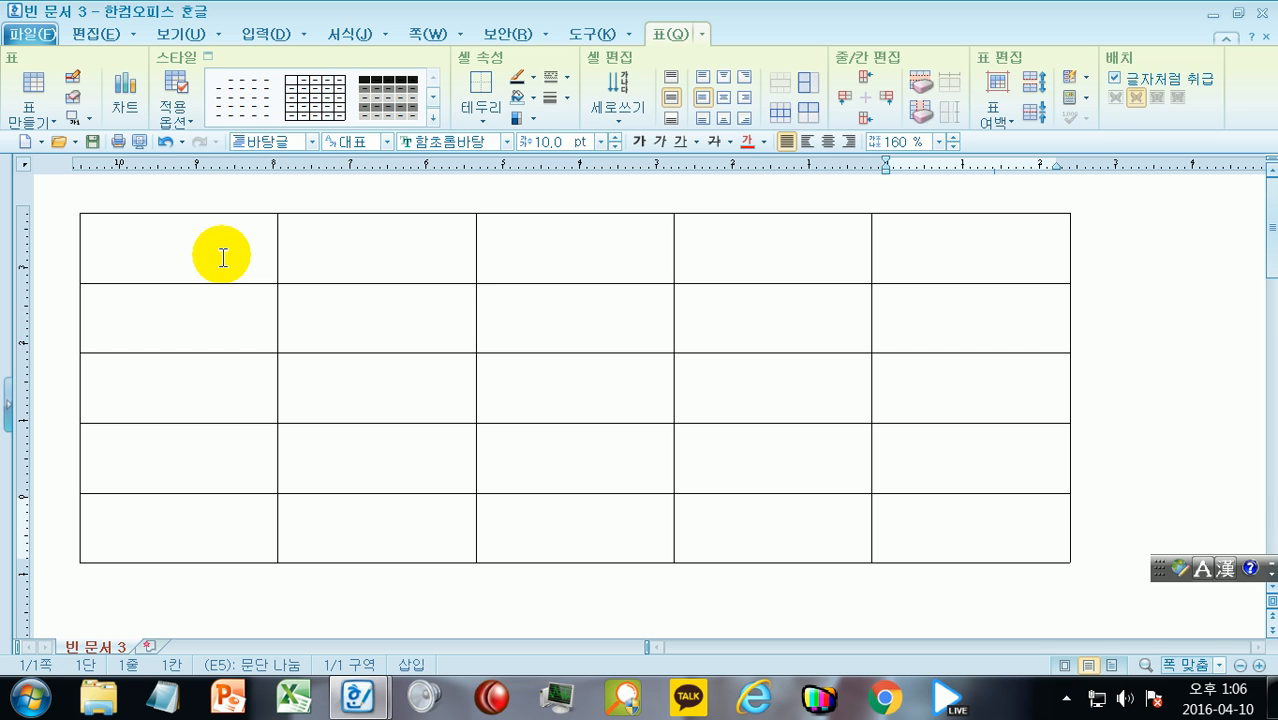
Start a cell block in the first cell and extend it to select the whole table
left_click(150, 255)
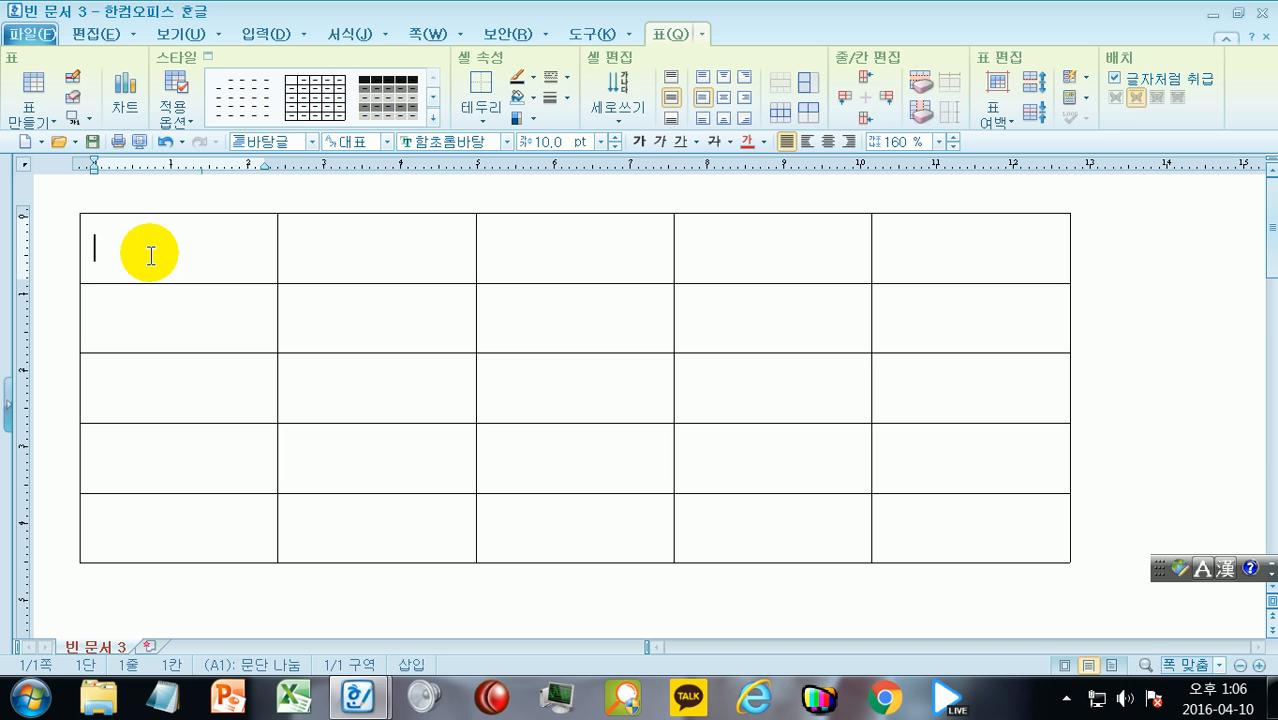
key("F5")
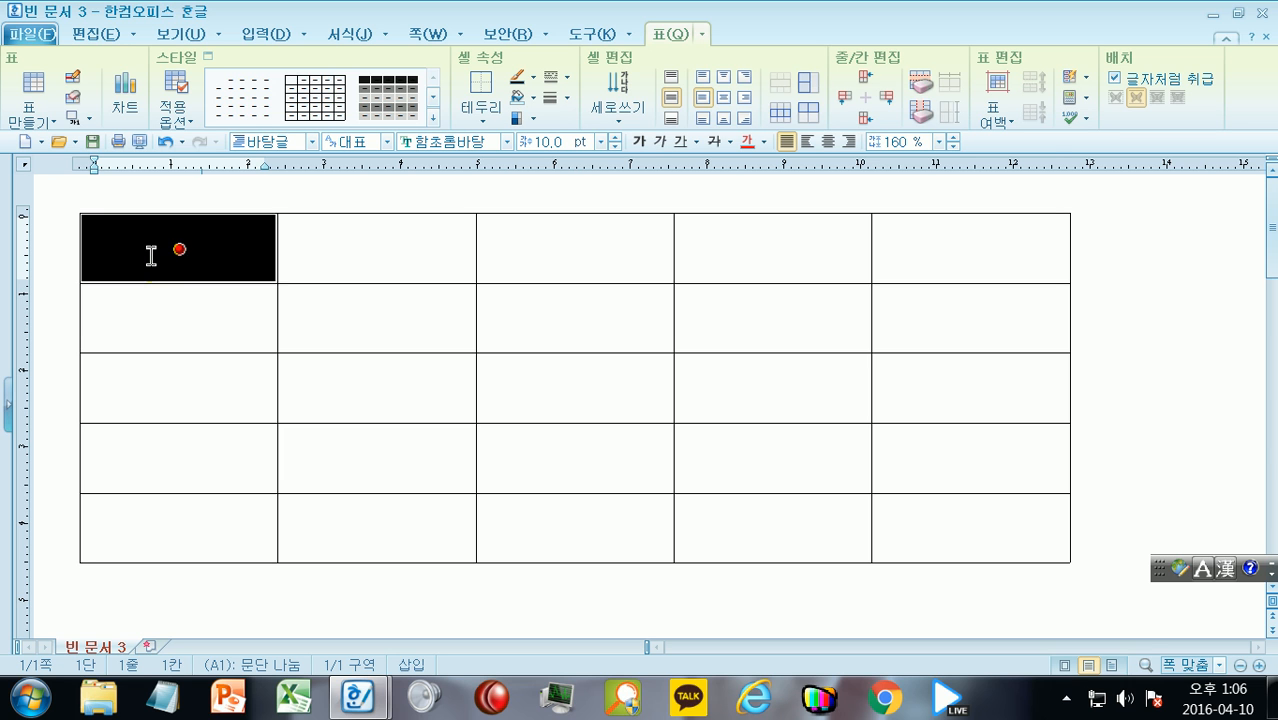
key("F5")
key("F5")
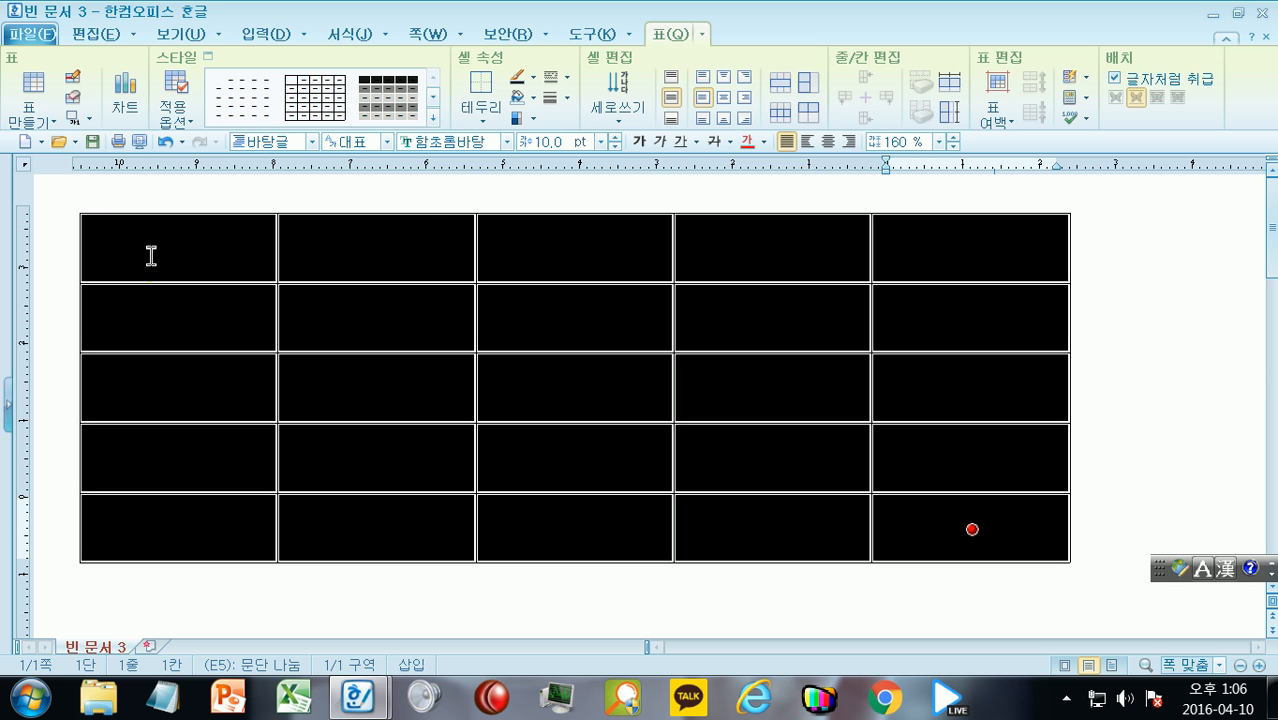
Narrow all selected columns together until the table is less than half its former width
key("ctrl+Left")
key("ctrl+Left")
key("ctrl+Left")
key("ctrl+Left")
key("ctrl+Left")
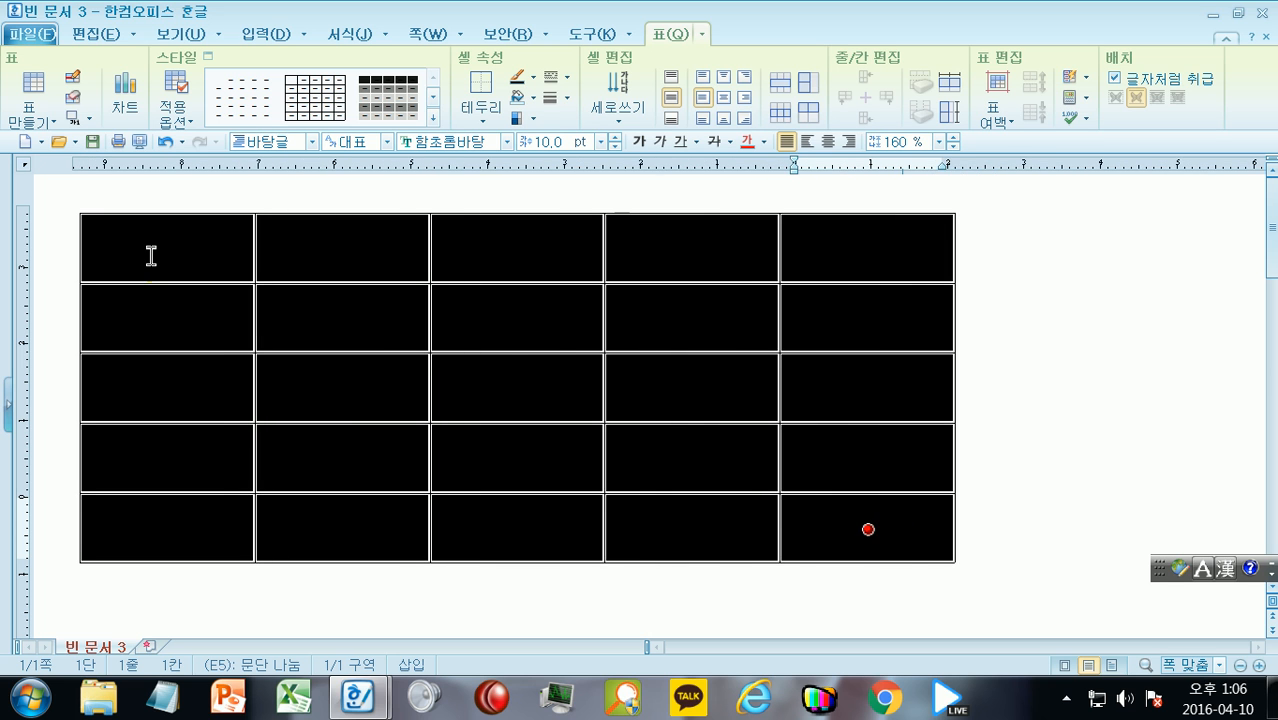
key("ctrl+Left")
key("ctrl+Left")
key("ctrl+Left")
key("ctrl+Left")
key("ctrl+Left")
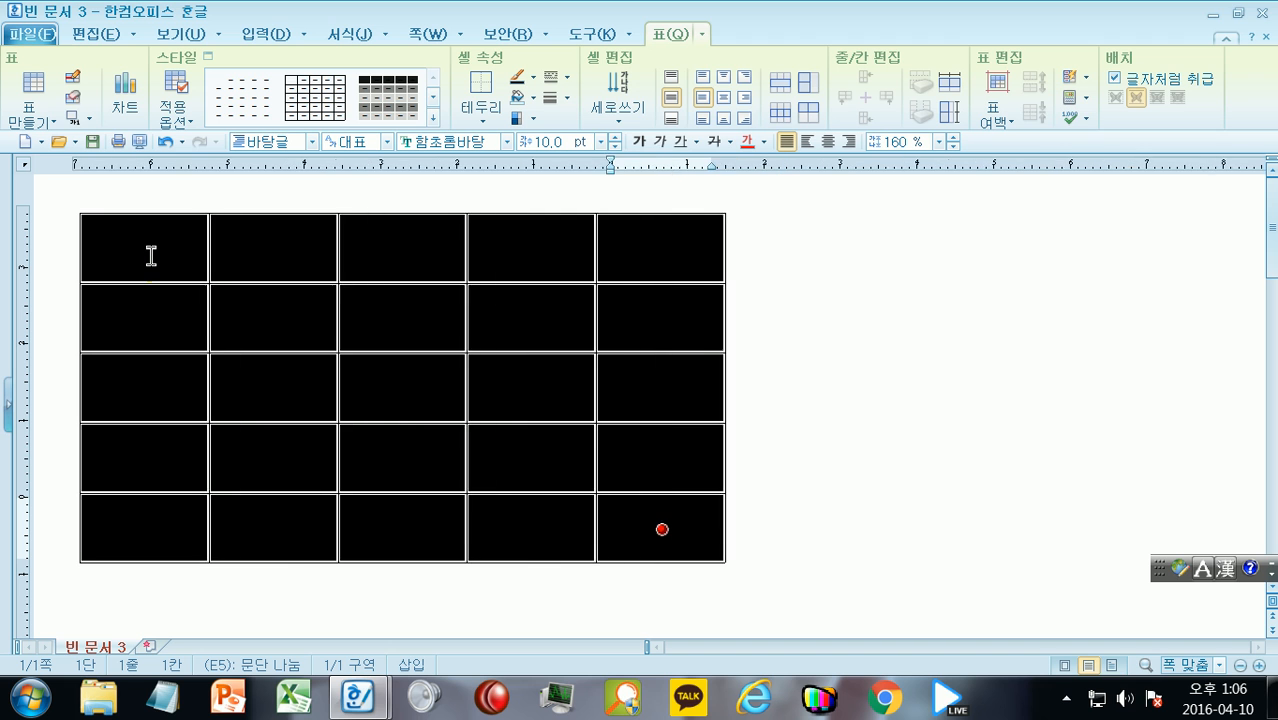
key("ctrl+Left")
key("ctrl+Left")
key("ctrl+Left")
key("ctrl+Left")
key("ctrl+Left")
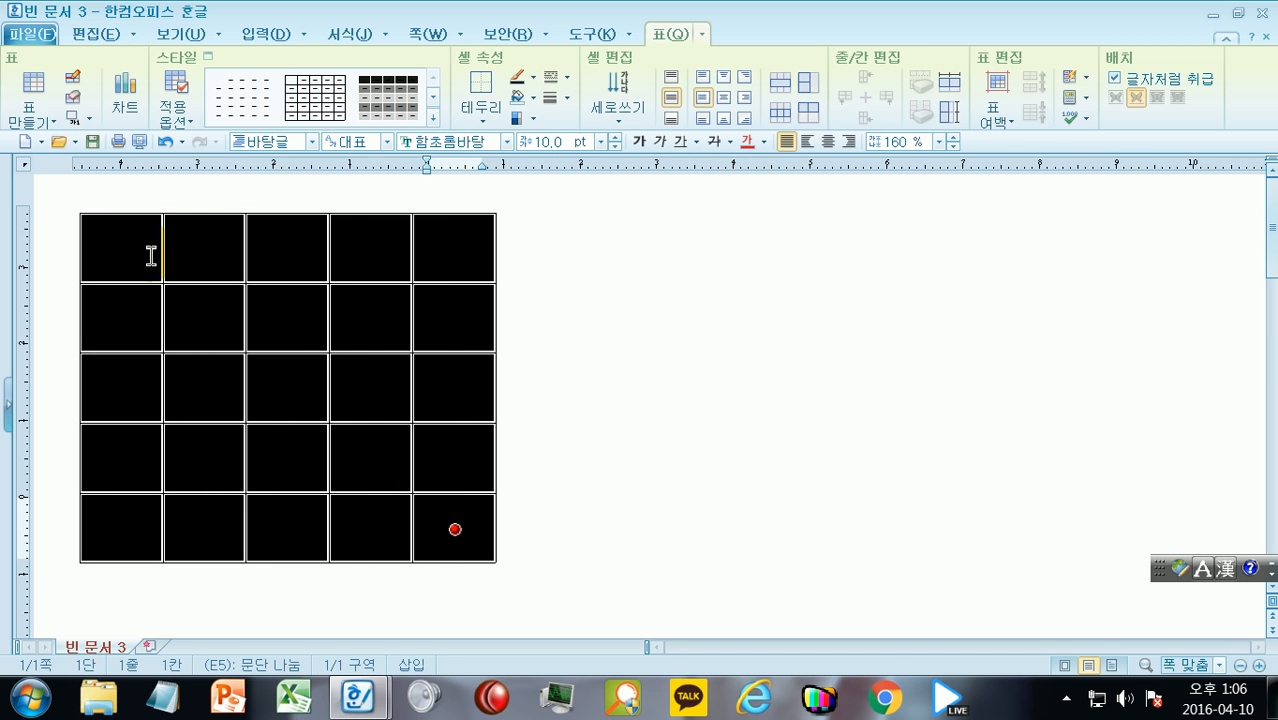
Widen all selected columns together until the table spans nearly the full page width
key("ctrl+Right")
key("ctrl+Right")
key("ctrl+Right")
key("ctrl+Right")
key("ctrl+Right")
key("ctrl+Right")
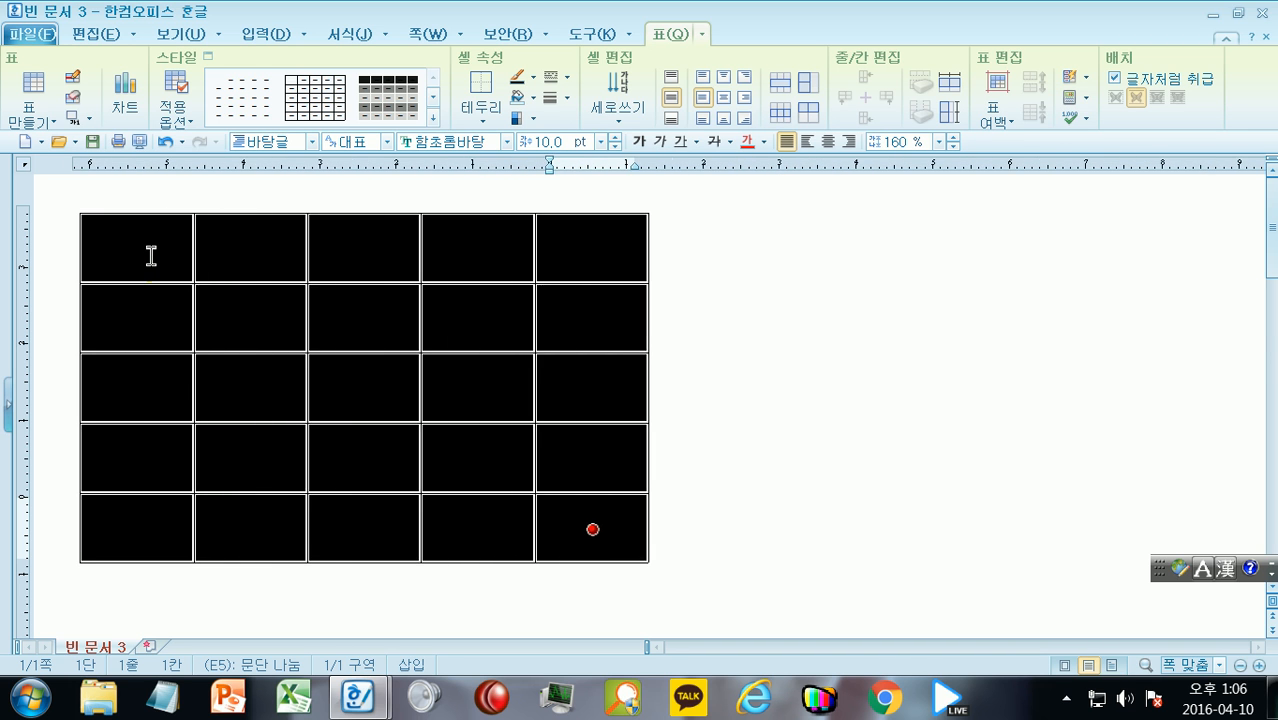
key("ctrl+Right")
key("ctrl+Right")
key("ctrl+Right")
key("ctrl+Right")
key("ctrl+Right")
key("ctrl+Right")
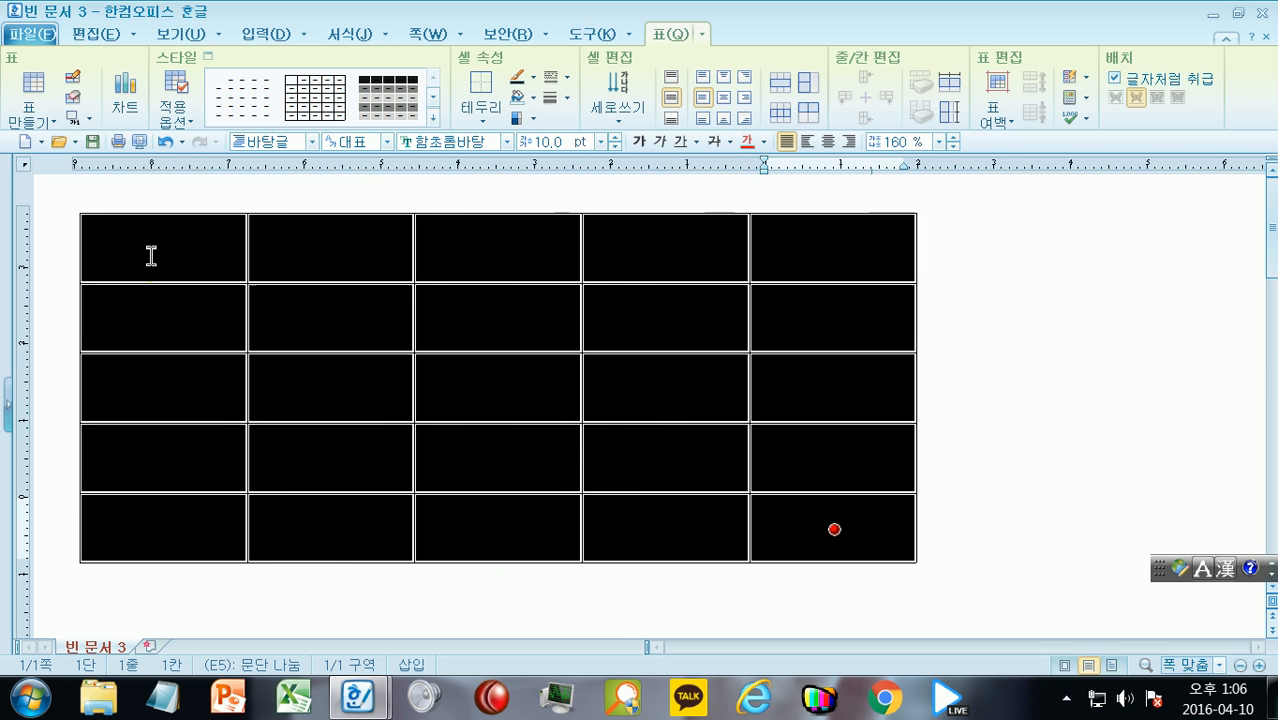
key("ctrl+Right")
key("ctrl+Right")
key("ctrl+Right")
key("ctrl+Right")
key("ctrl+Right")
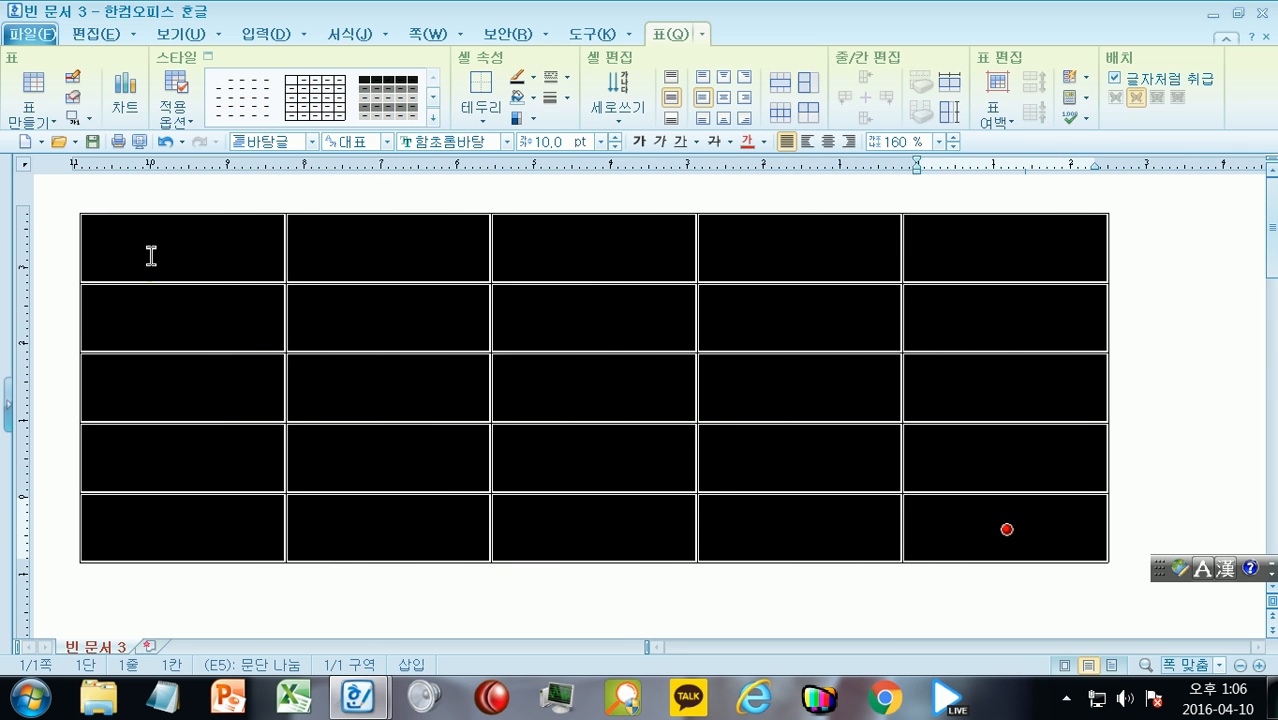
key("ctrl+Right")
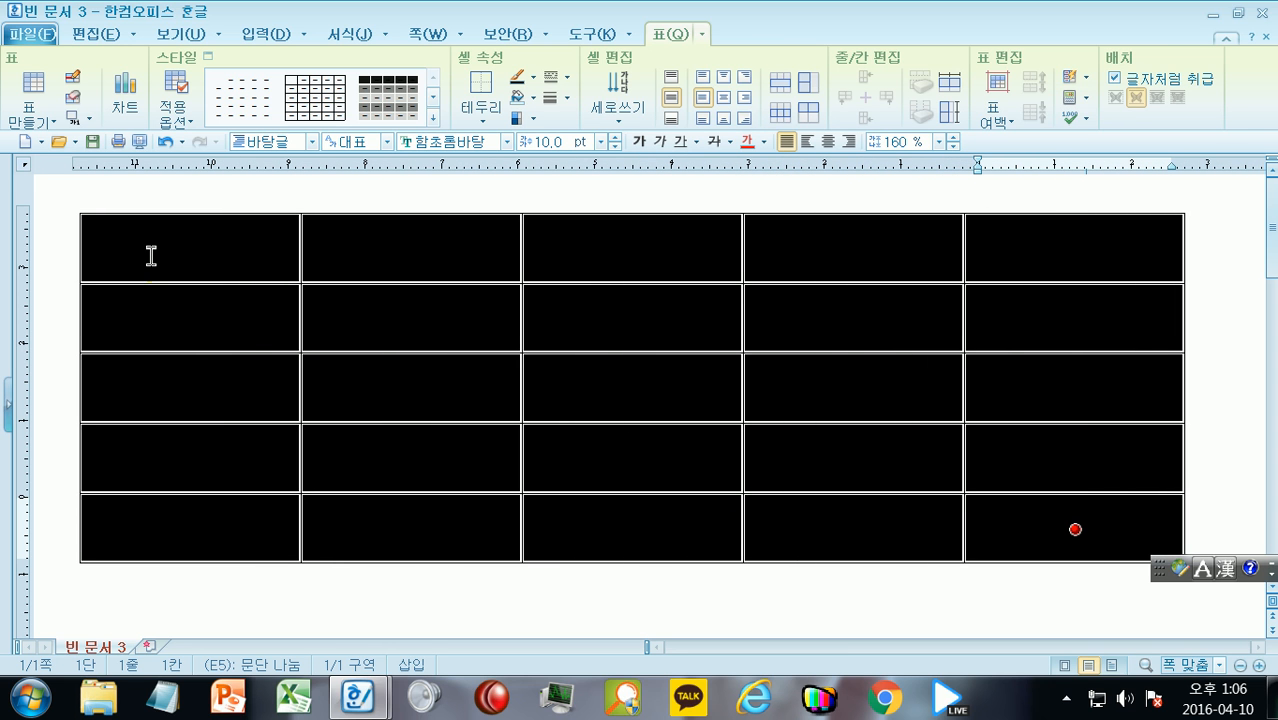
Shrink the width of all selected columns until each cell is a narrow upright strip about half as wide as tall
key("ctrl+Left")
key("ctrl+Left")
key("ctrl+Left")
key("ctrl+Left")
key("ctrl+Left")
key("ctrl+Left")
key("ctrl+Left")
key("ctrl+Left")
key("ctrl+Left")
key("ctrl+Left")
key("ctrl+Left")
key("ctrl+Left")
key("ctrl+Left")
key("ctrl+Left")
key("ctrl+Left")
key("ctrl+Left")
key("ctrl+Left")
key("ctrl+Left")
key("ctrl+Left")
key("ctrl+Left")
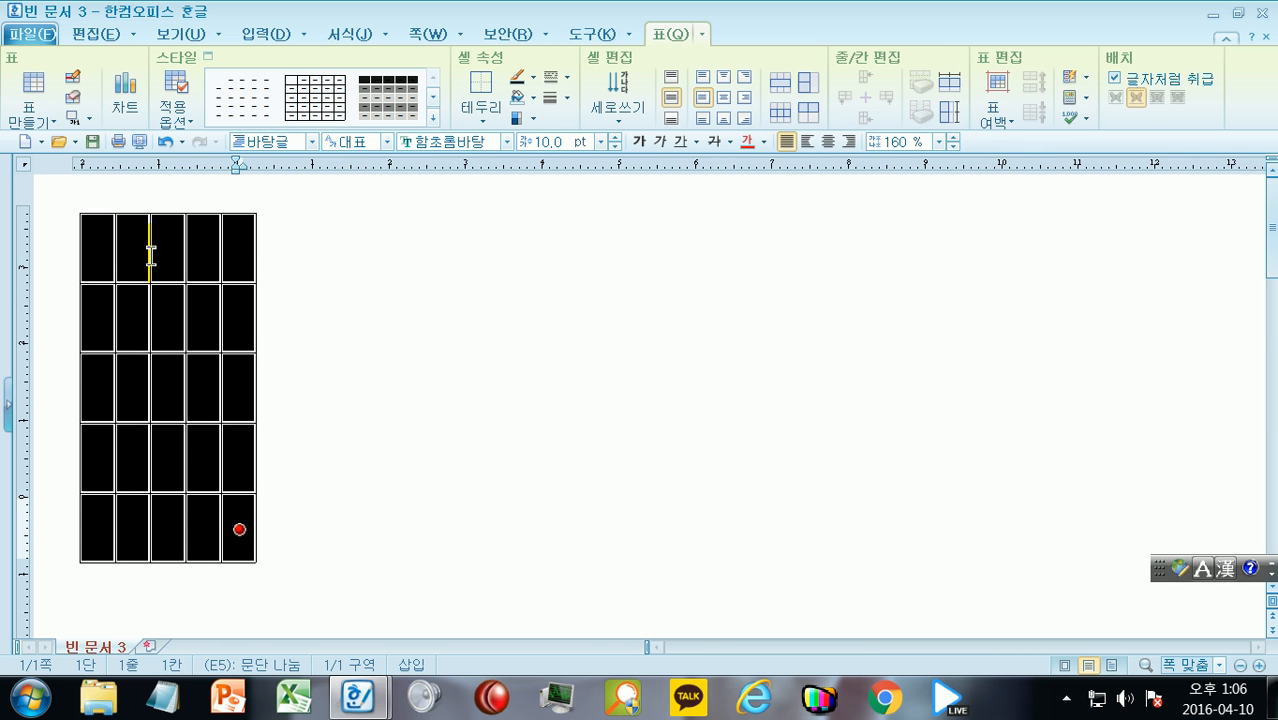
Reduce the height of all selected rows by about half so the cells are roughly square
key("ctrl+Up")
key("ctrl+Up")
key("ctrl+Up")
key("ctrl+Up")
key("ctrl+Up")
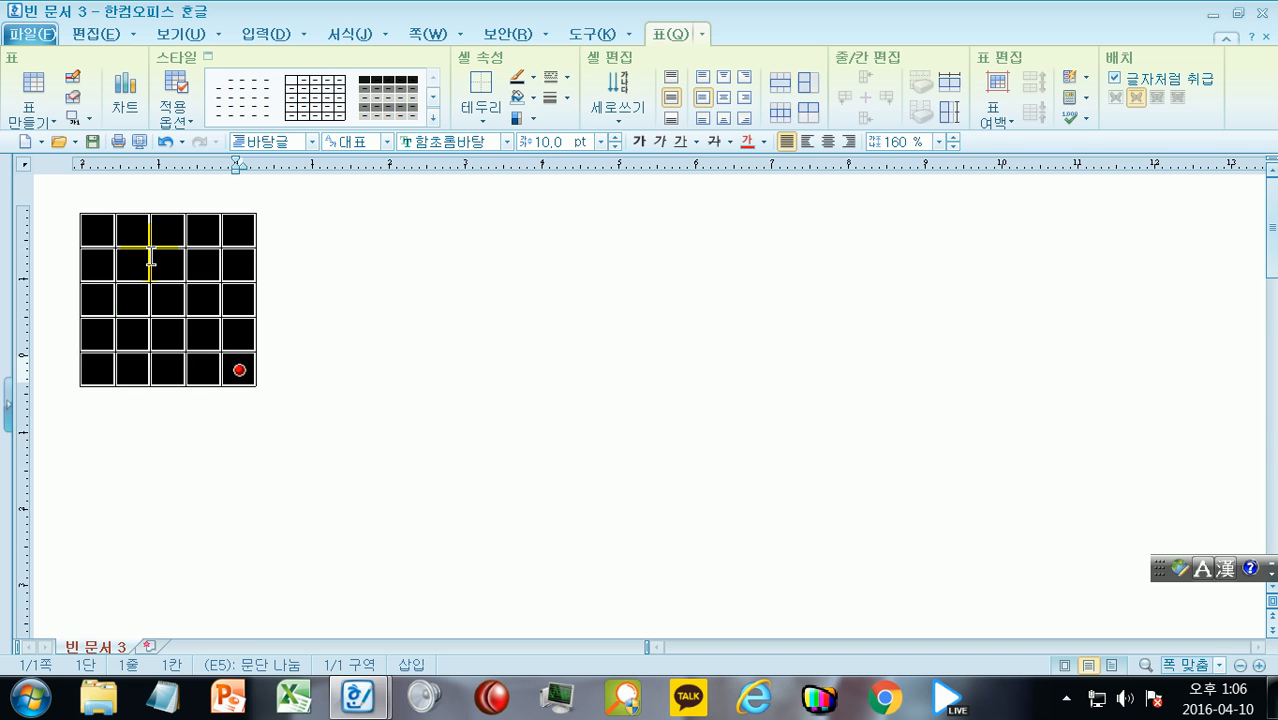
Increase the height of all selected rows to slightly more than double
key("ctrl+Down")
key("ctrl+Down")
key("ctrl+Down")
key("ctrl+Down")
key("ctrl+Down")
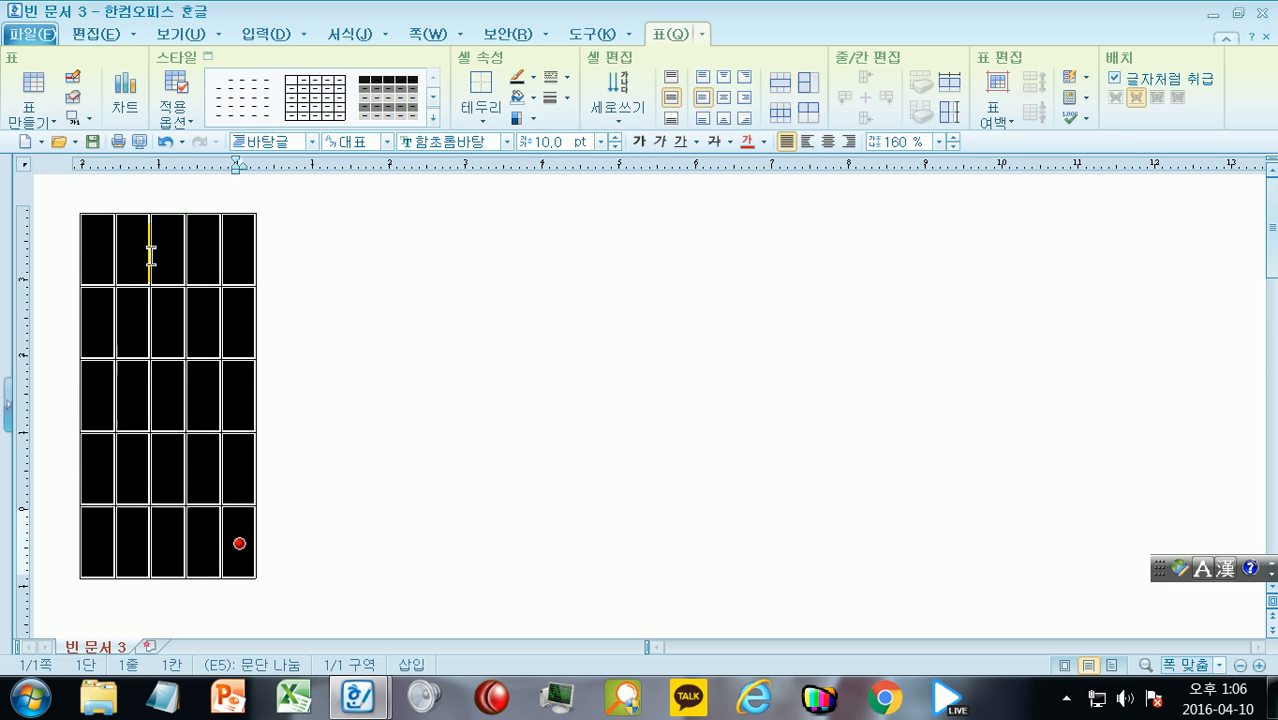
key("ctrl+Down")
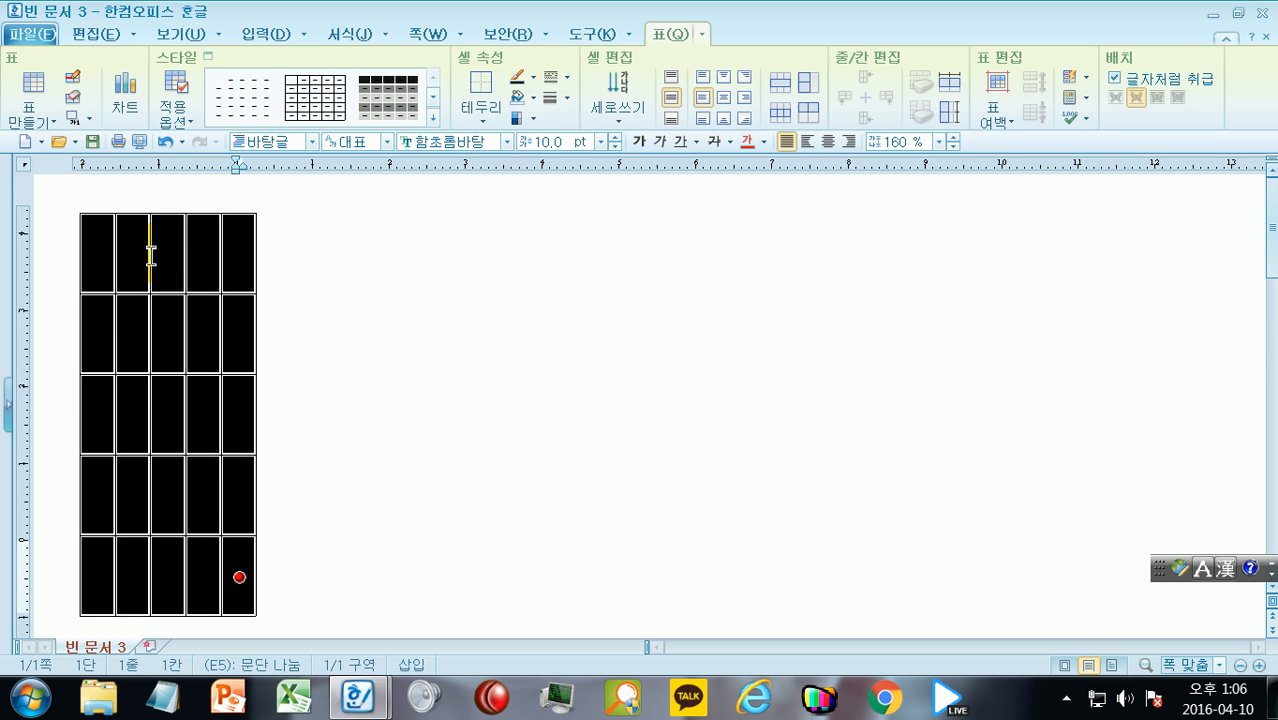
Widen all columns of the selected table again until it stretches almost across the page
key("ctrl+Right")
key("ctrl+Right")
key("ctrl+Right")
key("ctrl+Right")
key("ctrl+Right")
key("ctrl+Right")
key("ctrl+Right")
key("ctrl+Right")
key("ctrl+Right")
key("ctrl+Right")
key("ctrl+Right")
key("ctrl+Right")
key("ctrl+Right")
key("ctrl+Right")
key("ctrl+Right")
key("ctrl+Right")
key("ctrl+Right")
key("ctrl+Right")
key("ctrl+Right")
key("ctrl+Right")
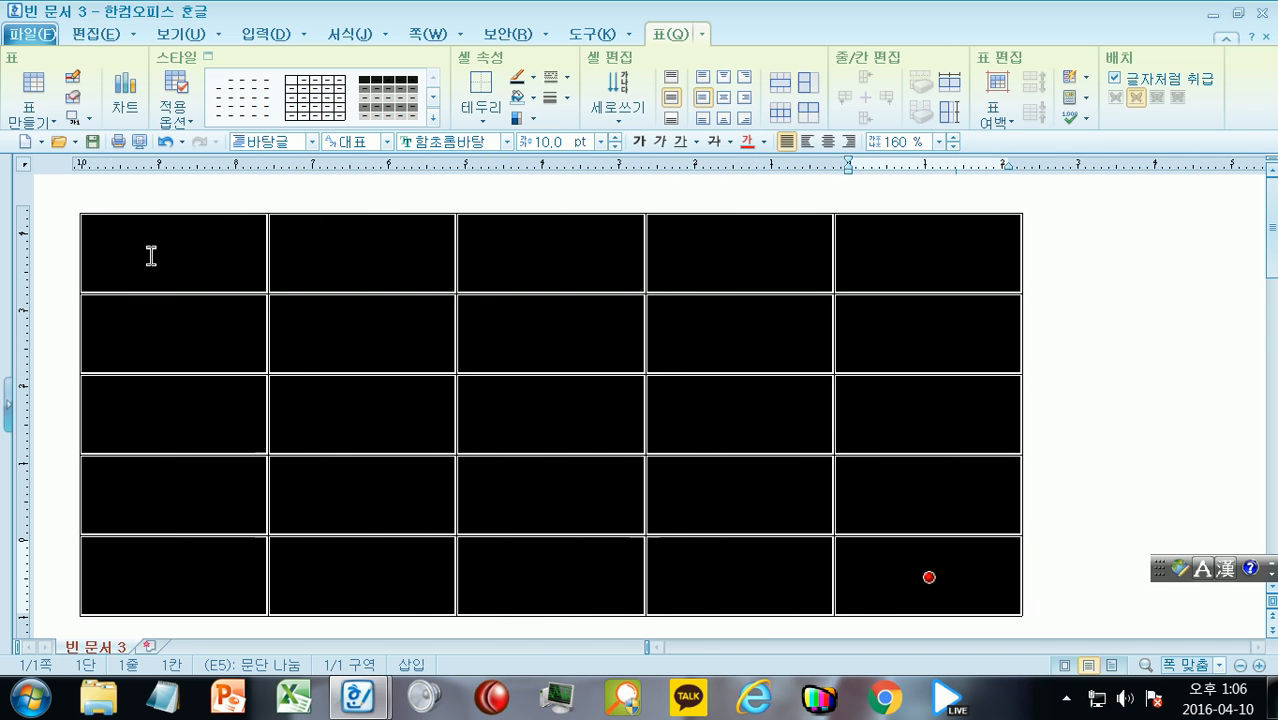
key("ctrl+Right")
key("ctrl+Right")
key("ctrl+Right")
key("ctrl+Right")
key("ctrl+Right")
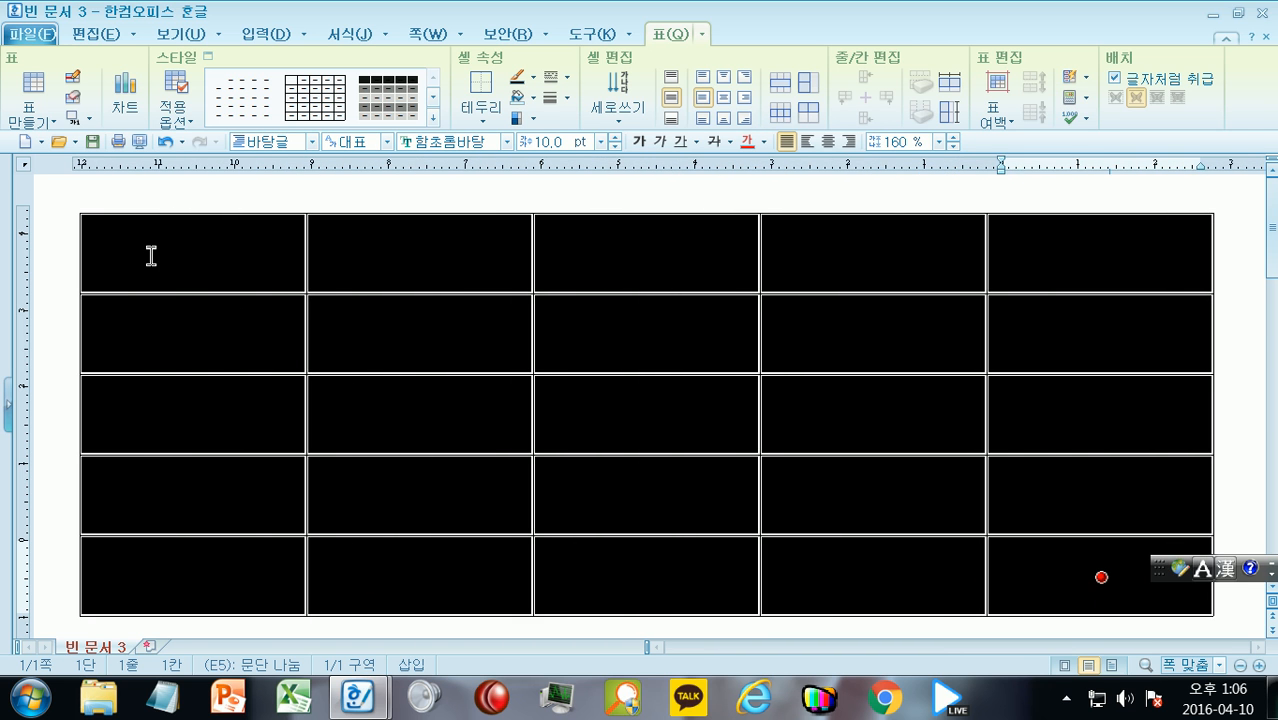
Narrow all columns to about half the table's width, lower the rows slightly, and cancel the cell selection
key("ctrl+Left")
key("ctrl+Left")
key("ctrl+Up")
key("ctrl+Left")
key("ctrl+Left")
key("ctrl+Left")
key("ctrl+Left")
key("ctrl+Left")
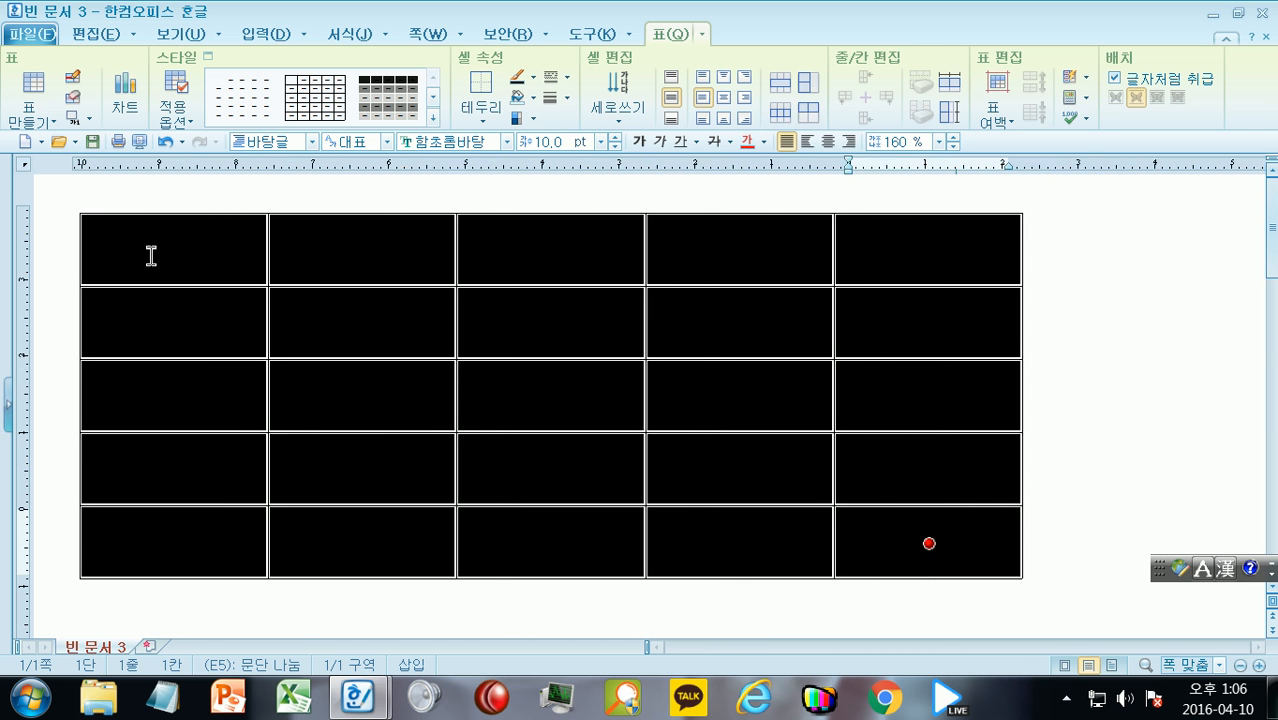
key("ctrl+Left")
key("ctrl+Left")
key("ctrl+Left")
key("ctrl+Left")
key("ctrl+Down")
key("ctrl+Left")
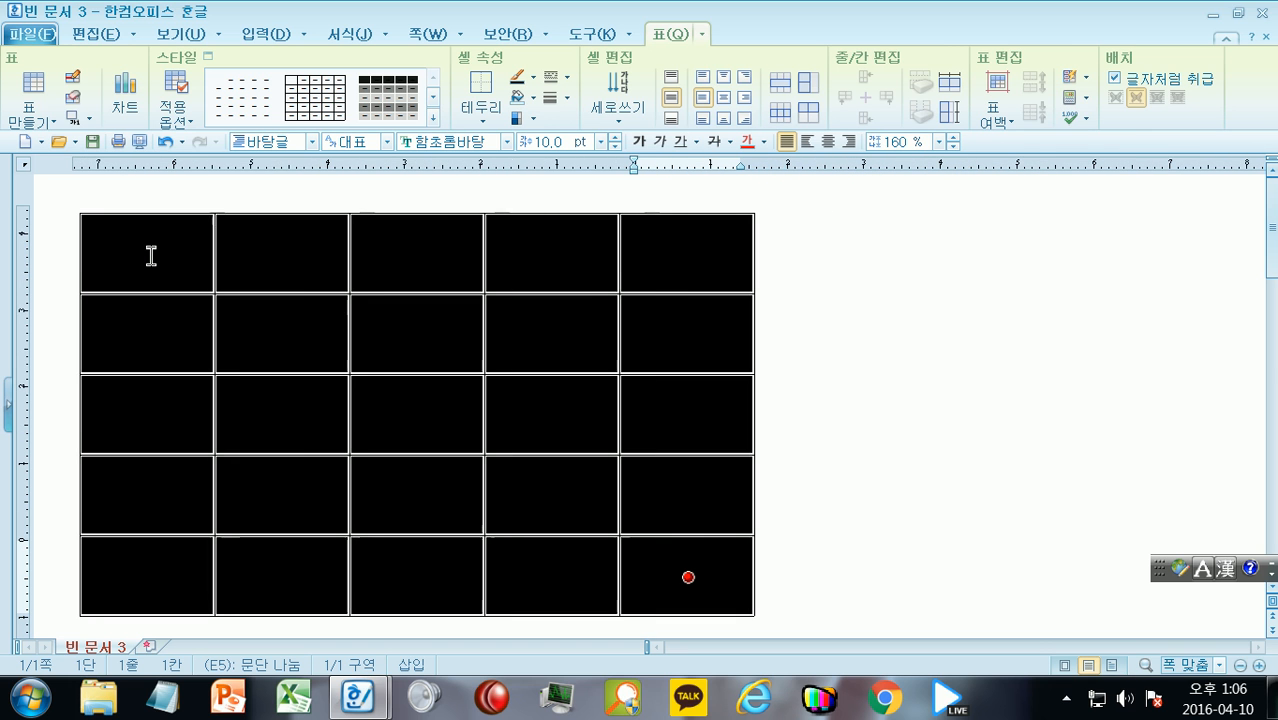
key("ctrl+Up")
key("ctrl+Left")
key("ctrl+Left")
key("ctrl+Left")
left_click(801, 267)
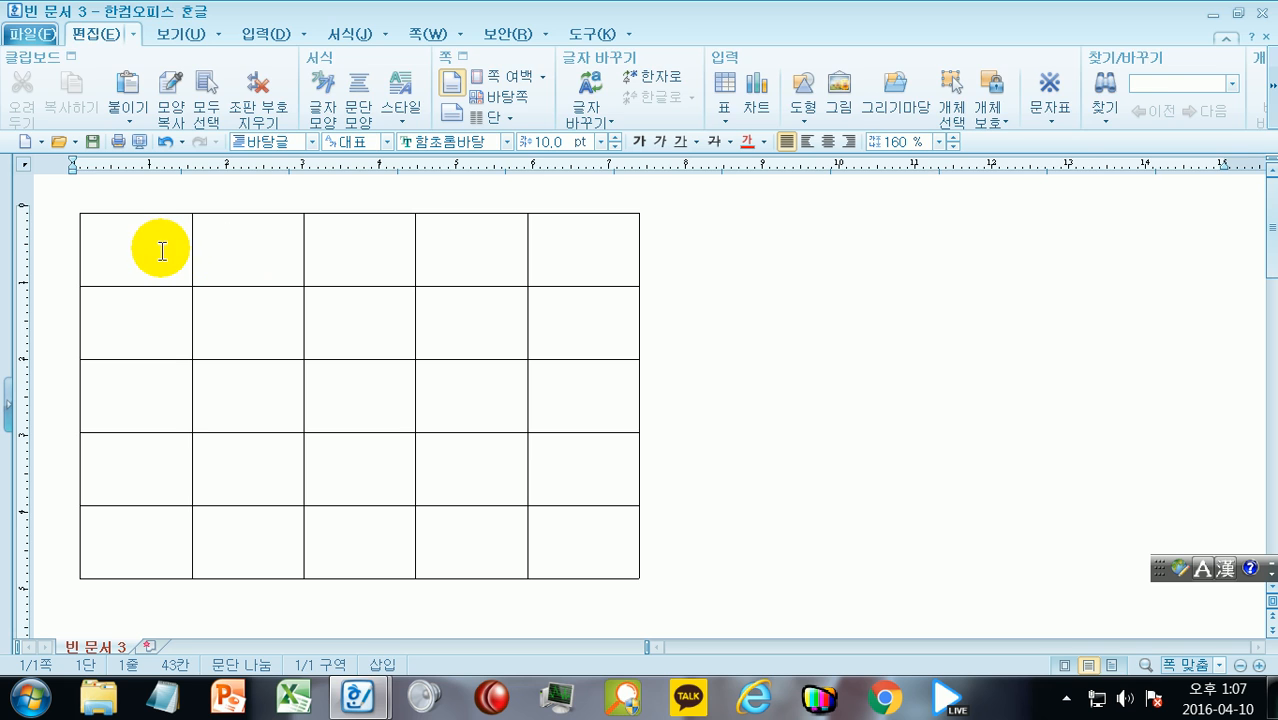
Start a cell block in the first cell and extend it down over the whole first column
left_click(161, 250)
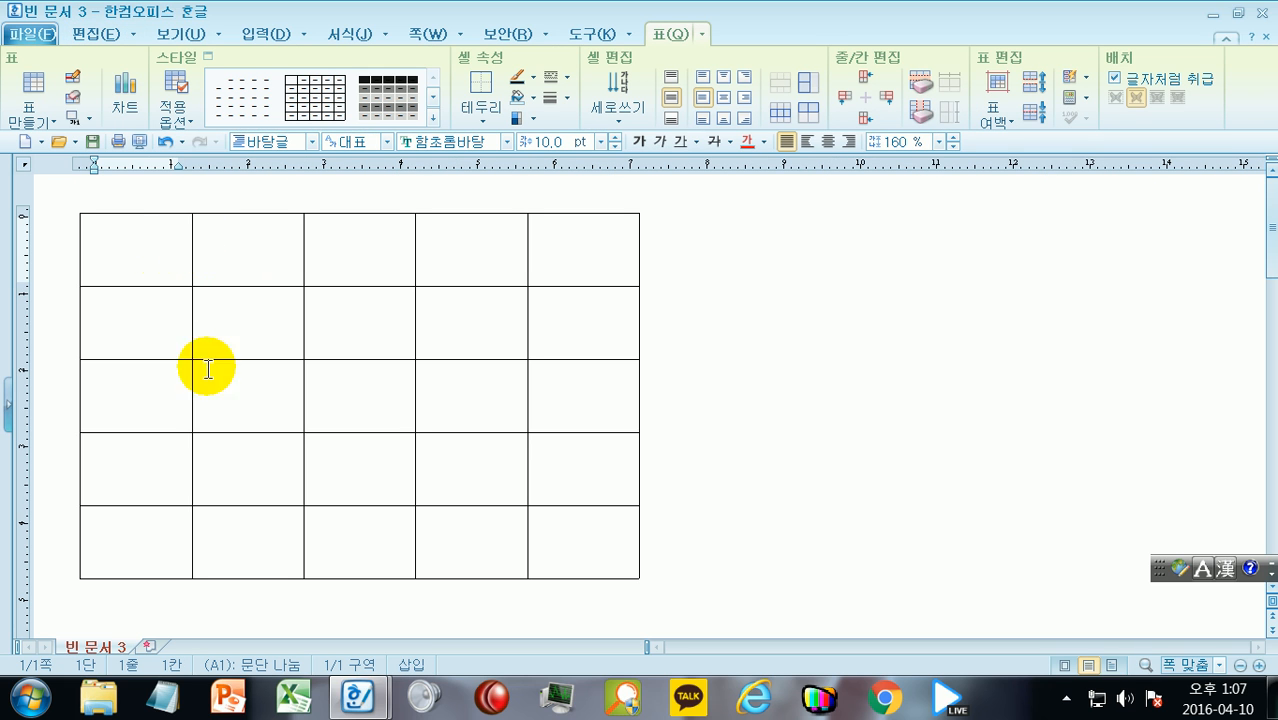
left_click(152, 236)
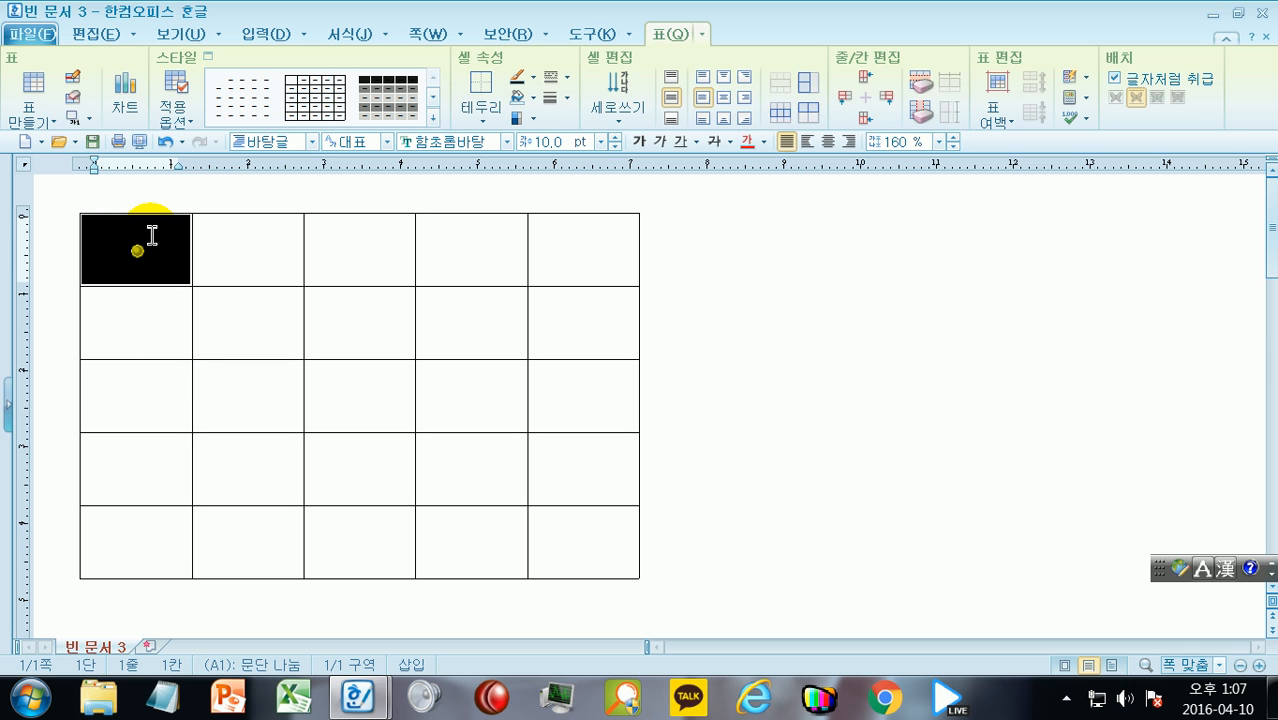
left_click_drag(137, 250, 137, 543)
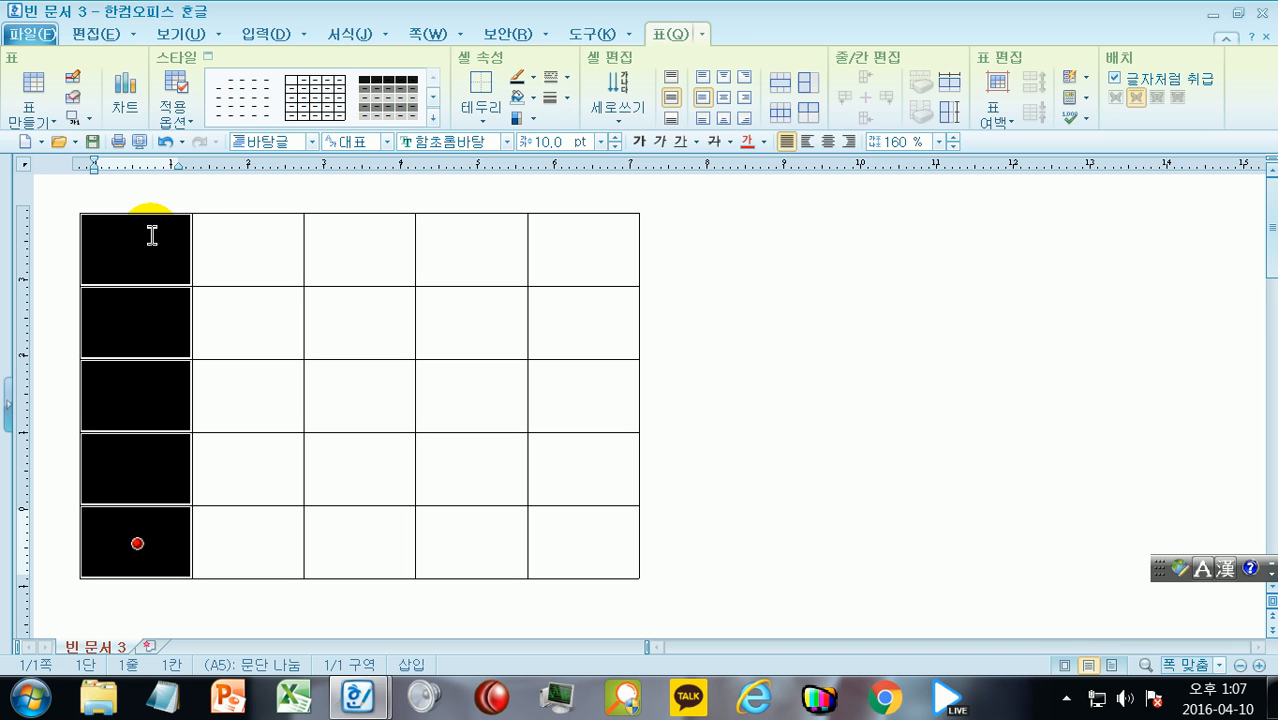
Widen the first column at the second column's expense, keeping the overall table width fixed
key("alt+Right")
key("alt+Right")
key("alt+Right")
key("alt+Right")
key("alt+Right")
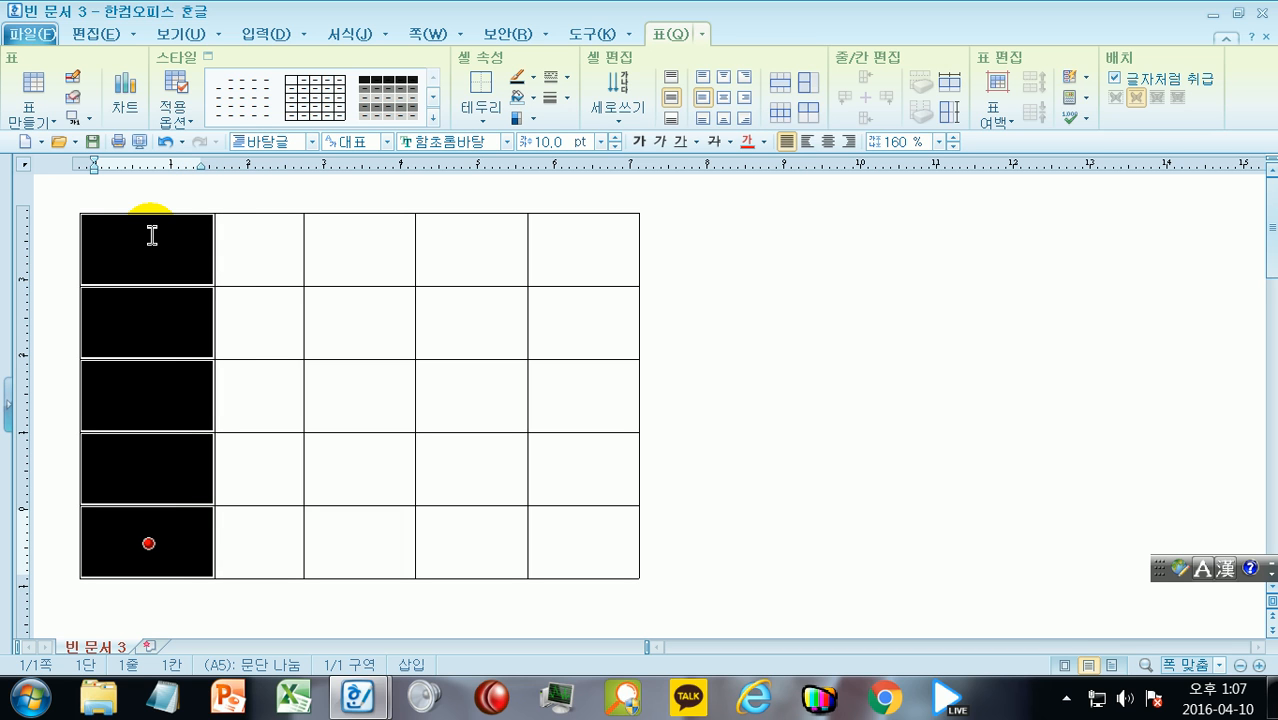
key("alt+Right")
key("alt+Right")
key("alt+Right")
key("alt+Right")
key("alt+Right")
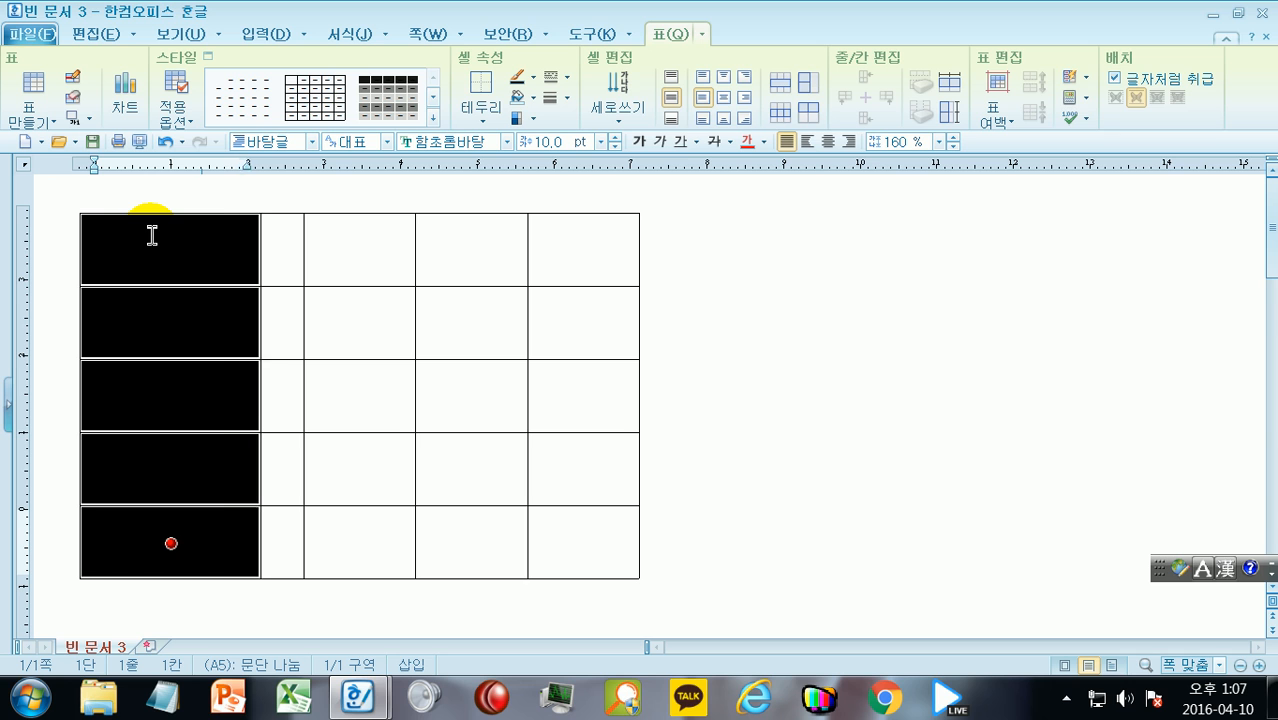
Narrow and readjust the first column within the fixed table width, ending slightly wider than the third column
key("alt+Left")
key("alt+Left")
key("alt+Left")
key("alt+Left")
key("alt+Left")
key("alt+Left")
key("alt+Left")
key("alt+Left")
key("alt+Left")
key("alt+Left")
key("alt+Left")
key("alt+Left")
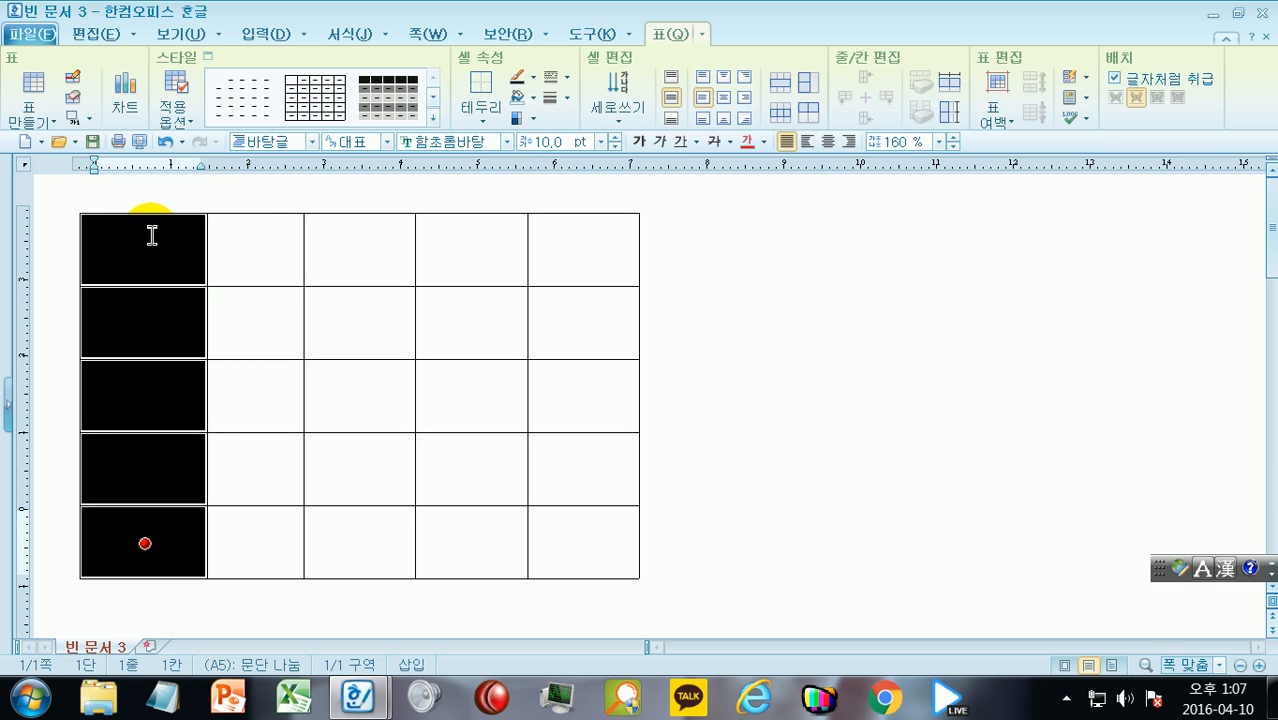
key("alt+Left")
key("alt+Left")
key("alt+Left")
key("alt+Left")
key("alt+Right")
key("alt+Right")
key("alt+Right")
key("alt+Right")
key("alt+Right")
key("alt+Right")
key("alt+Right")
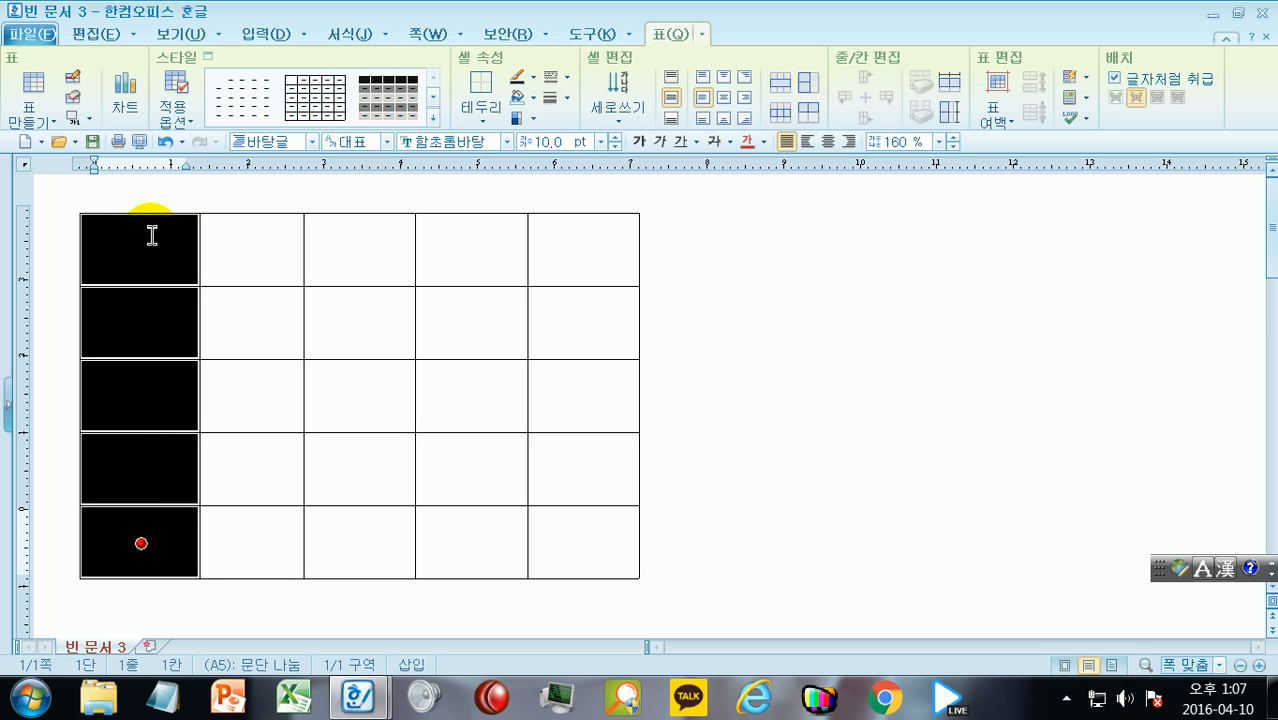
Widen the first column so that the whole table grows and the other columns shift along
key("ctrl+Right")
key("ctrl+Right")
key("ctrl+Right")
key("ctrl+Right")
key("ctrl+Right")
key("ctrl+Right")
key("ctrl+Right")
key("ctrl+Right")
key("ctrl+Right")
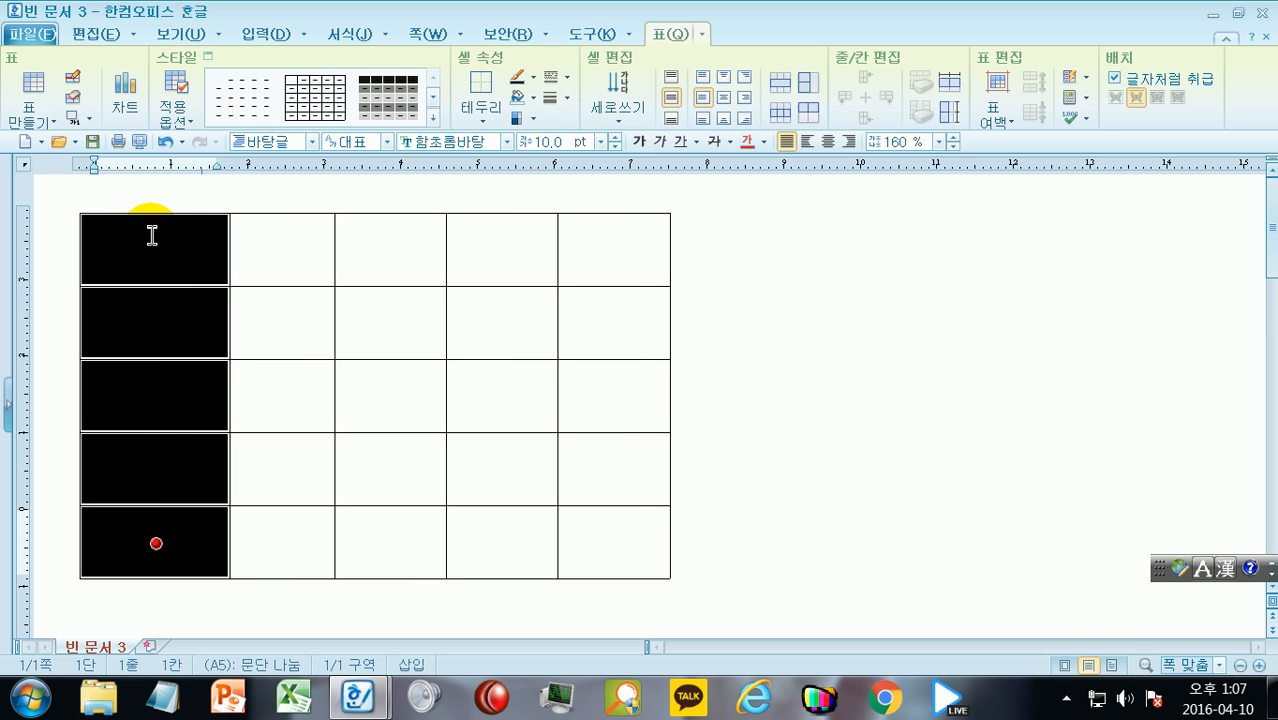
Widen the first column further so that the whole table grows and the other columns keep their widths
key("ctrl+Right")
key("ctrl+Right")
key("ctrl+Right")
key("ctrl+Right")
key("ctrl+Right")
key("ctrl+Right")
key("ctrl+Right")
key("ctrl+Right")
key("ctrl+Right")
key("ctrl+Right")
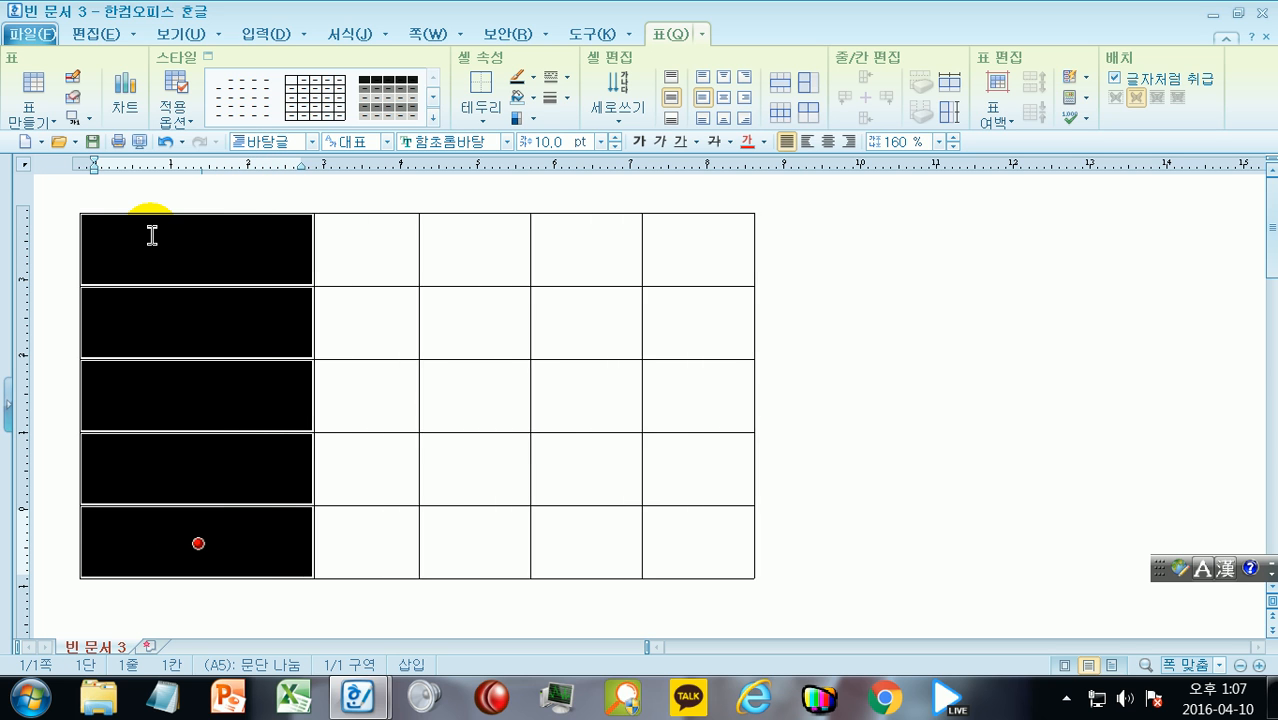
Narrow the first column so that the whole table shrinks with it, ending slightly wider than the second column
key("ctrl+Left")
key("ctrl+Left")
key("ctrl+Left")
key("ctrl+Left")
key("ctrl+Left")
key("ctrl+Left")
key("ctrl+Left")
key("ctrl+Left")
key("ctrl+Left")
key("ctrl+Left")
key("ctrl+Left")
key("ctrl+Left")
key("ctrl+Left")
key("ctrl+Left")
key("ctrl+Left")
key("ctrl+Left")
key("ctrl+Left")
key("ctrl+Left")
key("ctrl+Left")
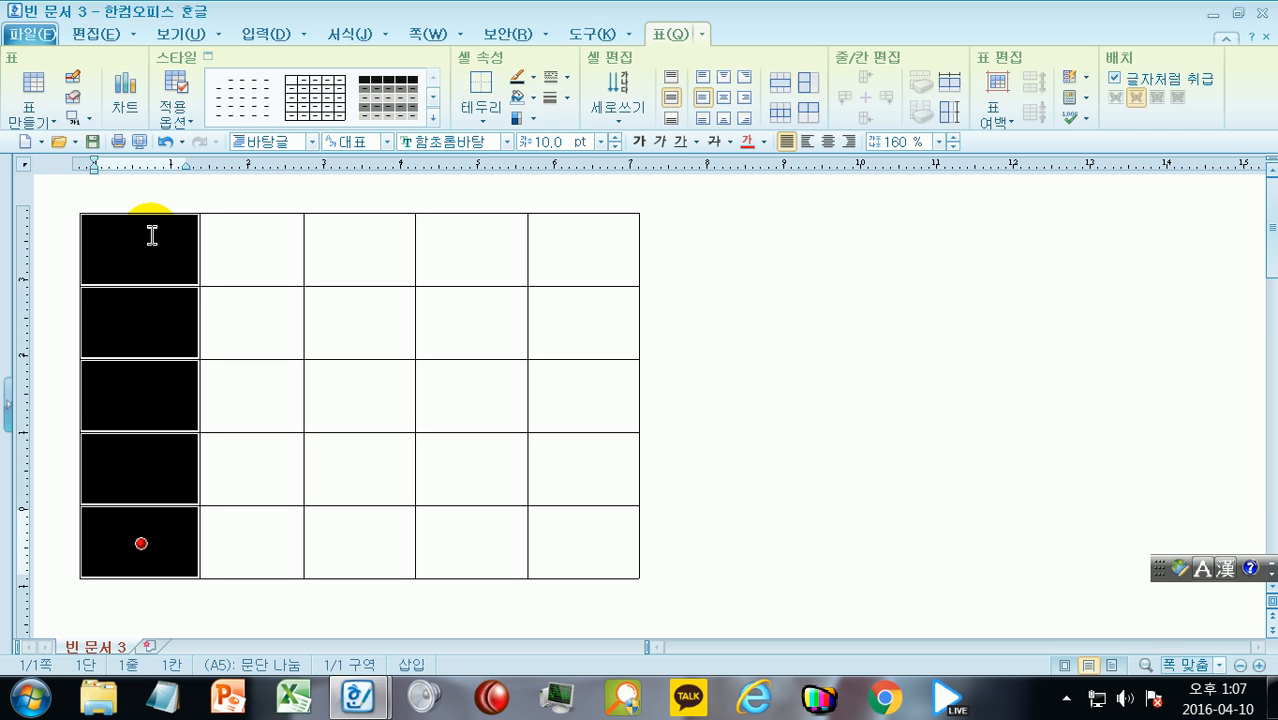
Widen and narrow the first column within the fixed table width until it matches the second column, and end the cell block
key("alt+Right")
key("alt+Right")
key("alt+Right")
key("alt+Right")
key("alt+Right")
key("alt+Right")
key("alt+Right")
key("alt+Left")
key("alt+Left")
key("alt+Left")
key("alt+Left")
key("alt+Left")
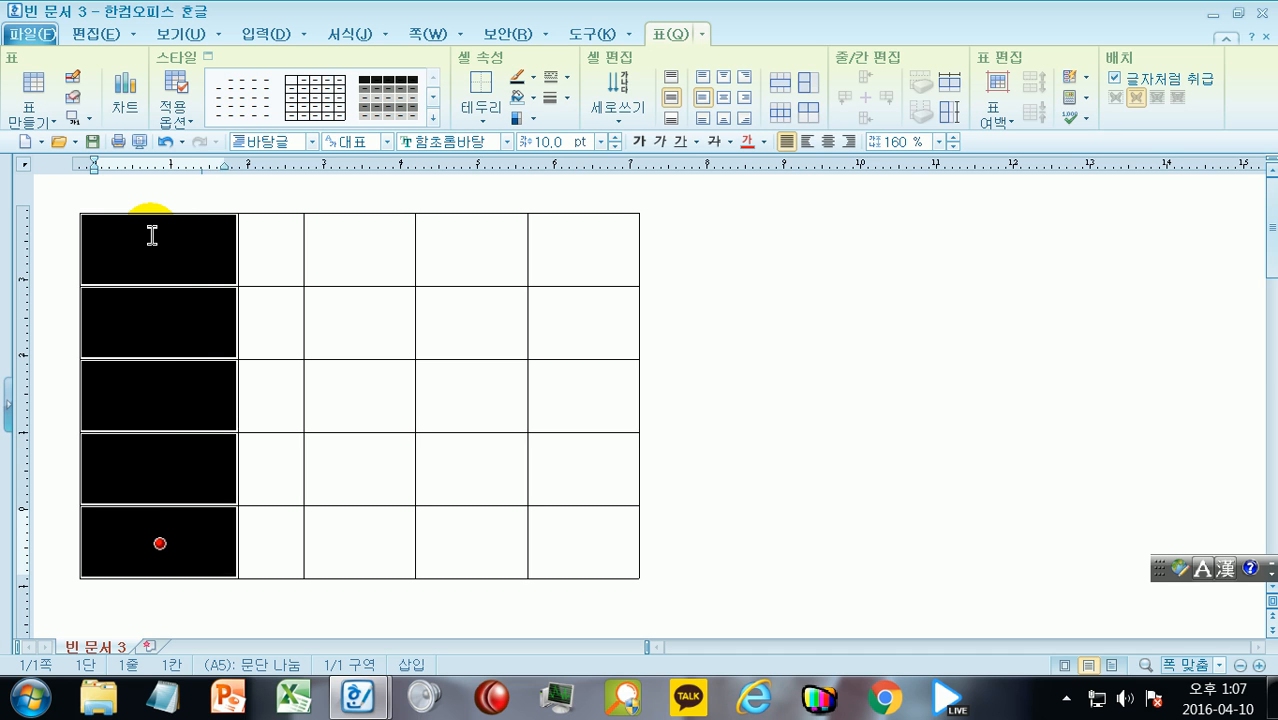
key("alt+Left")
key("alt+Left")
key("alt+Left")
key("alt+Left")
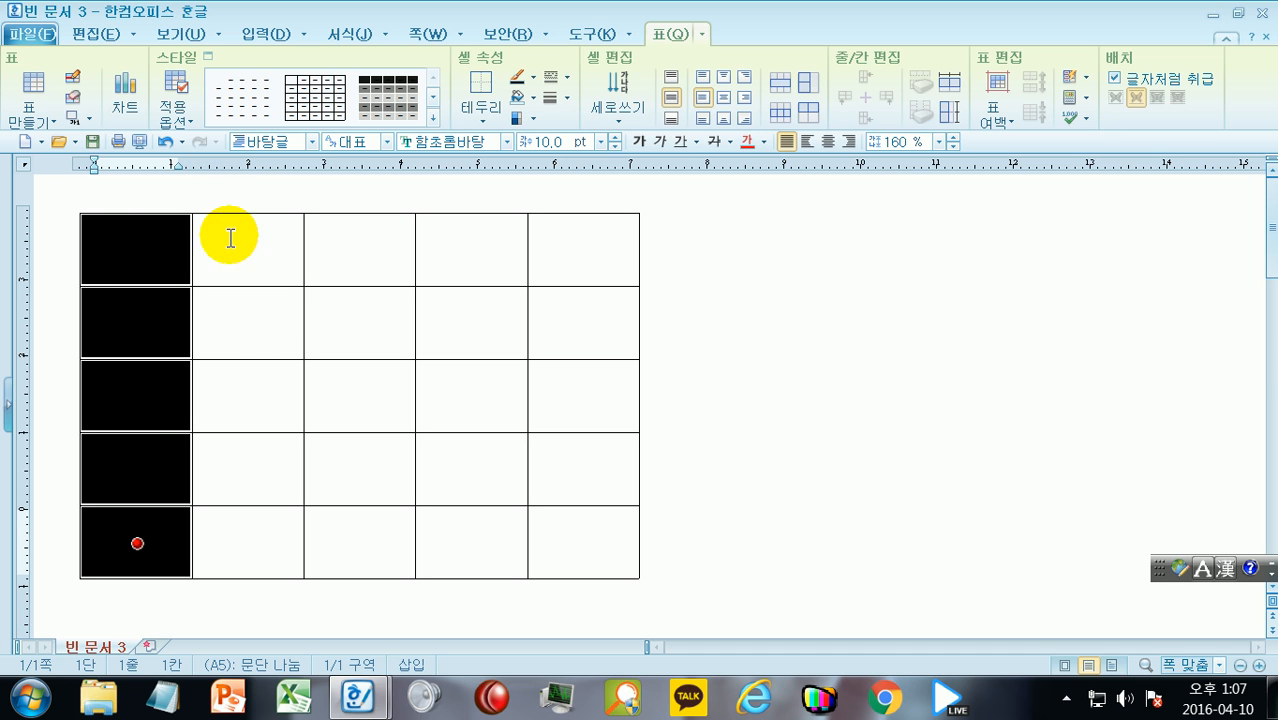
key("Escape")
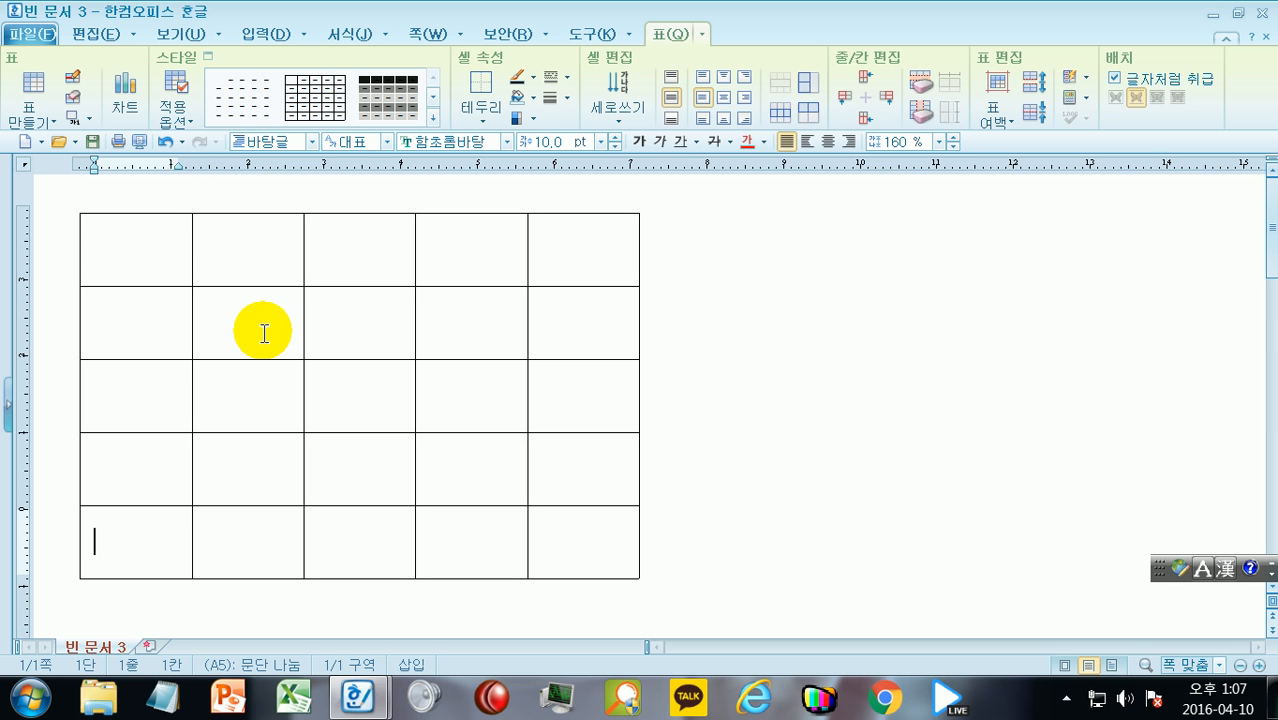
Select the second and third cells of the first column and widen only those two within the fixed table width
left_click(145, 345)
left_click(134, 402)
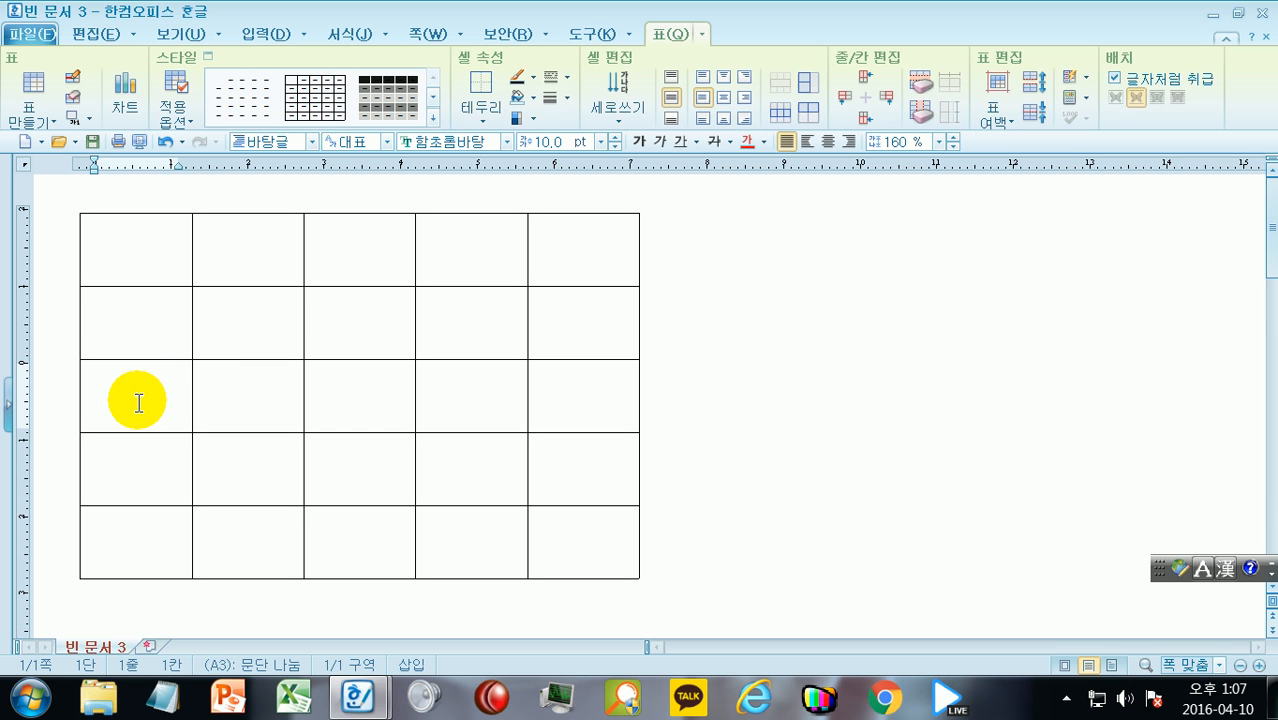
left_click(162, 342)
left_click_drag(162, 342, 137, 397)
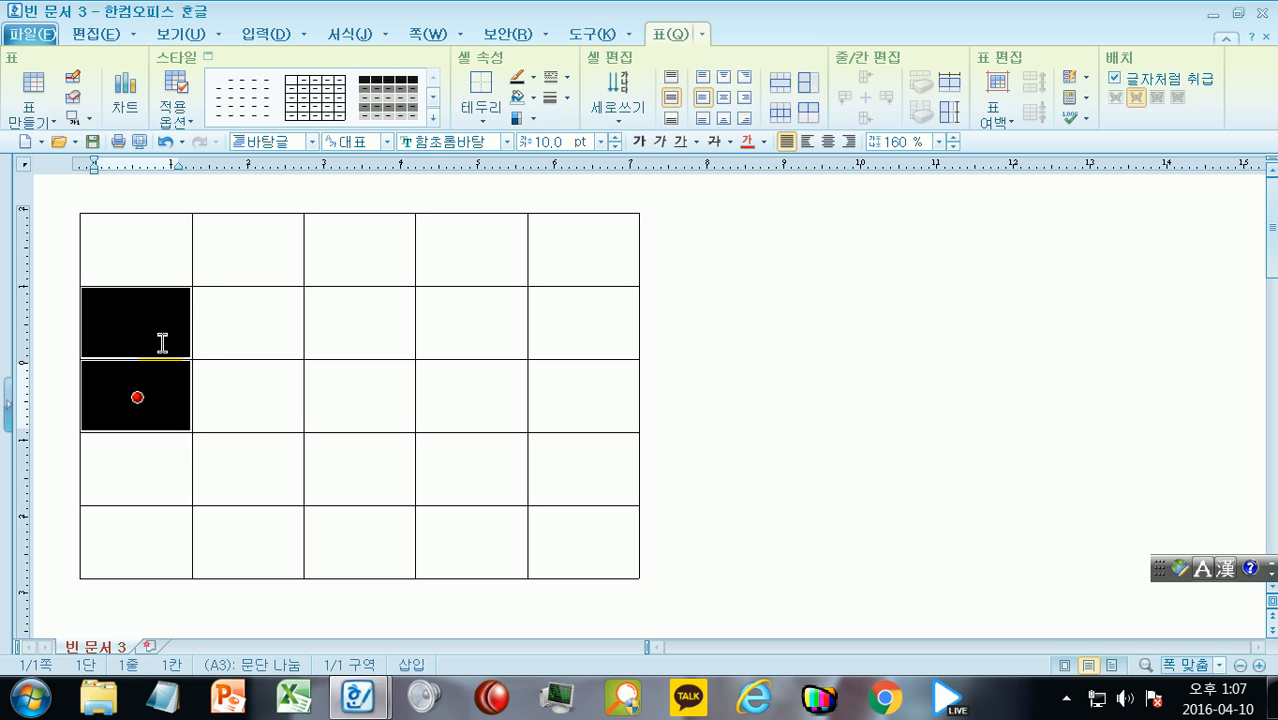
key("shift+Right")
key("shift+Right")
key("shift+Right")
key("shift+Right")
key("shift+Right")
key("shift+Right")
key("shift+Right")
key("shift+Right")
key("shift+Right")
key("shift+Right")
key("shift+Right")
key("shift+Right")
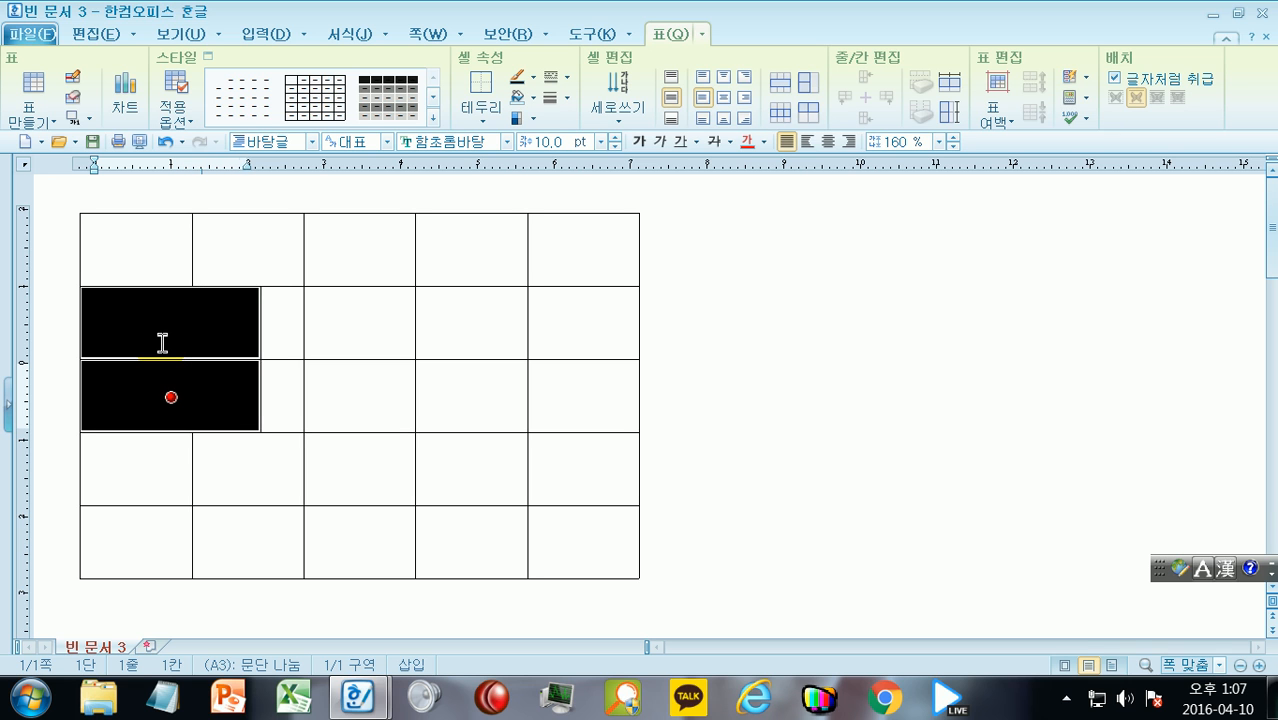
Narrow and readjust only the two selected cells until their border lines up with the rest of the first column
key("shift+Left")
key("shift+Left")
key("shift+Left")
key("shift+Left")
key("shift+Left")
key("shift+Left")
key("shift+Left")
key("shift+Left")
key("shift+Left")
key("shift+Left")
key("shift+Left")
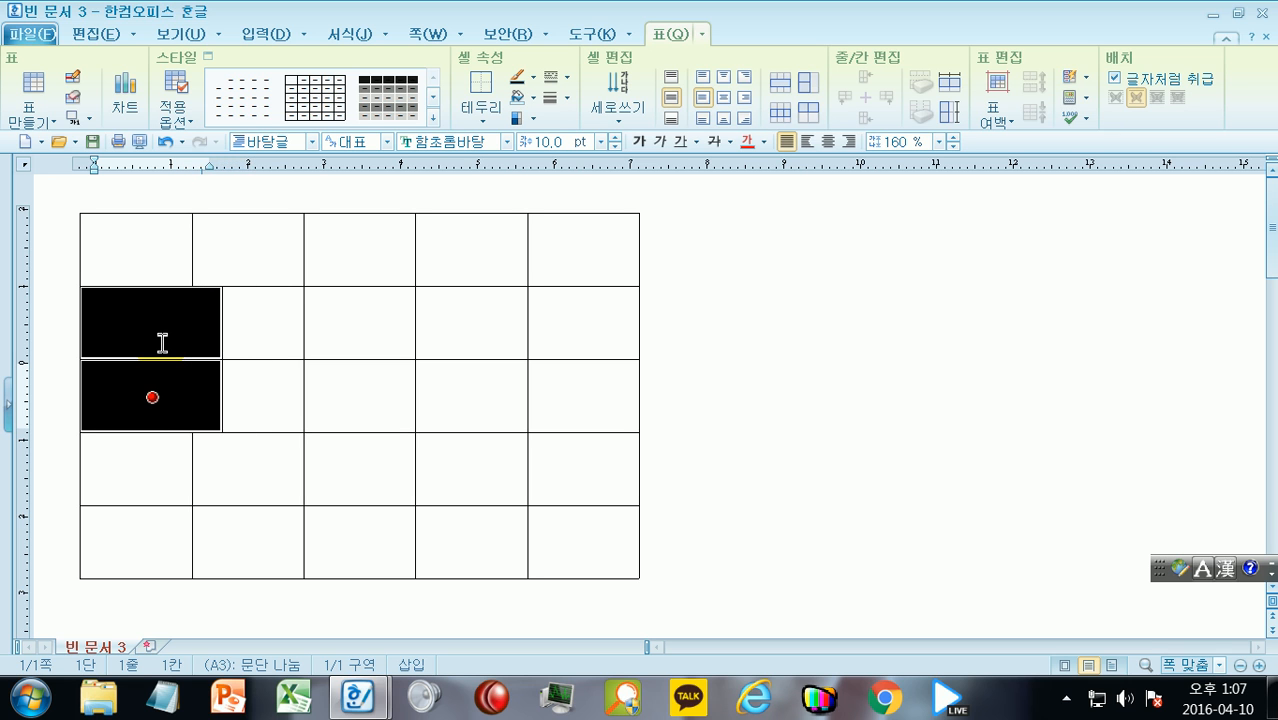
key("shift+Left")
key("shift+Left")
key("shift+Left")
key("shift+Left")
key("shift+Left")
key("shift+Left")
key("shift+Left")
key("shift+Left")
key("shift+Left")
key("shift+Left")
key("shift+Right")
key("shift+Right")
key("shift+Right")
key("shift+Right")
key("shift+Right")
key("shift+Right")
key("shift+Right")
key("shift+Right")
key("shift+Right")
key("shift+Right")
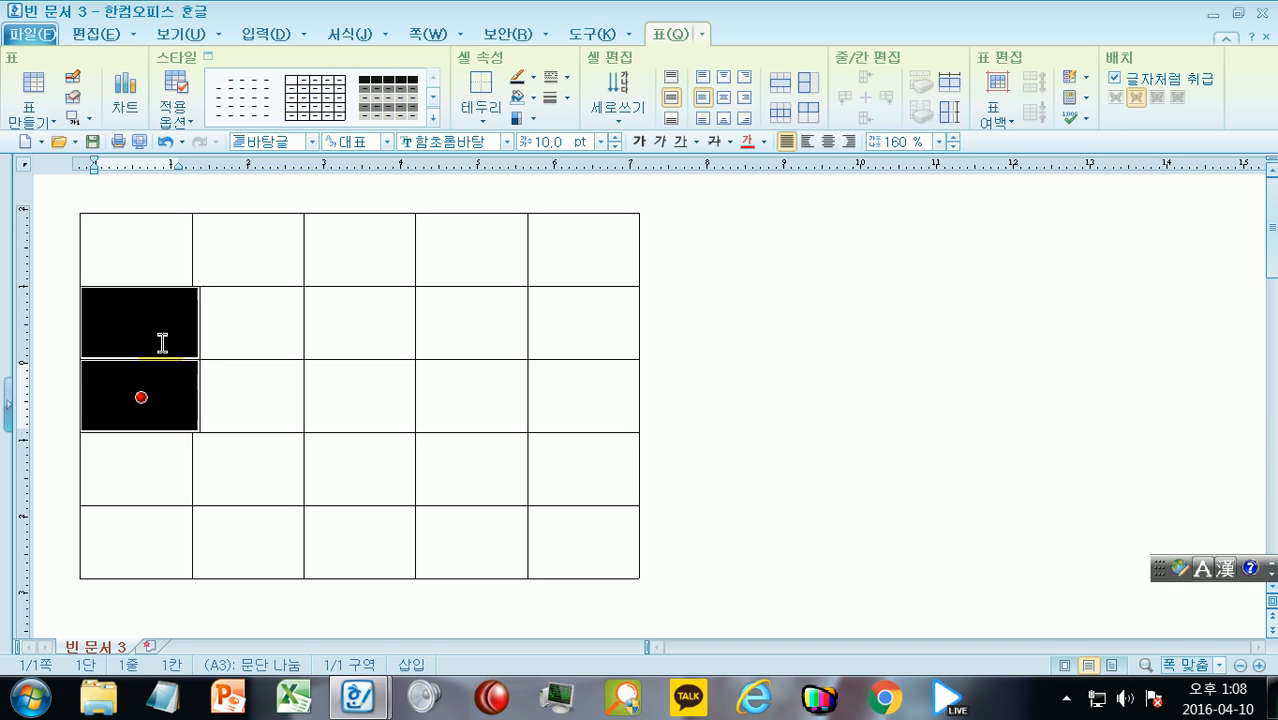
key("shift+Left")
Extend the block to the fourth cell of the first column and widen only the three selected cells
key("Down")
key("shift+Right")
key("shift+Right")
key("shift+Right")
key("shift+Right")
key("shift+Right")
key("shift+Right")
key("shift+Right")
key("shift+Right")
key("shift+Right")
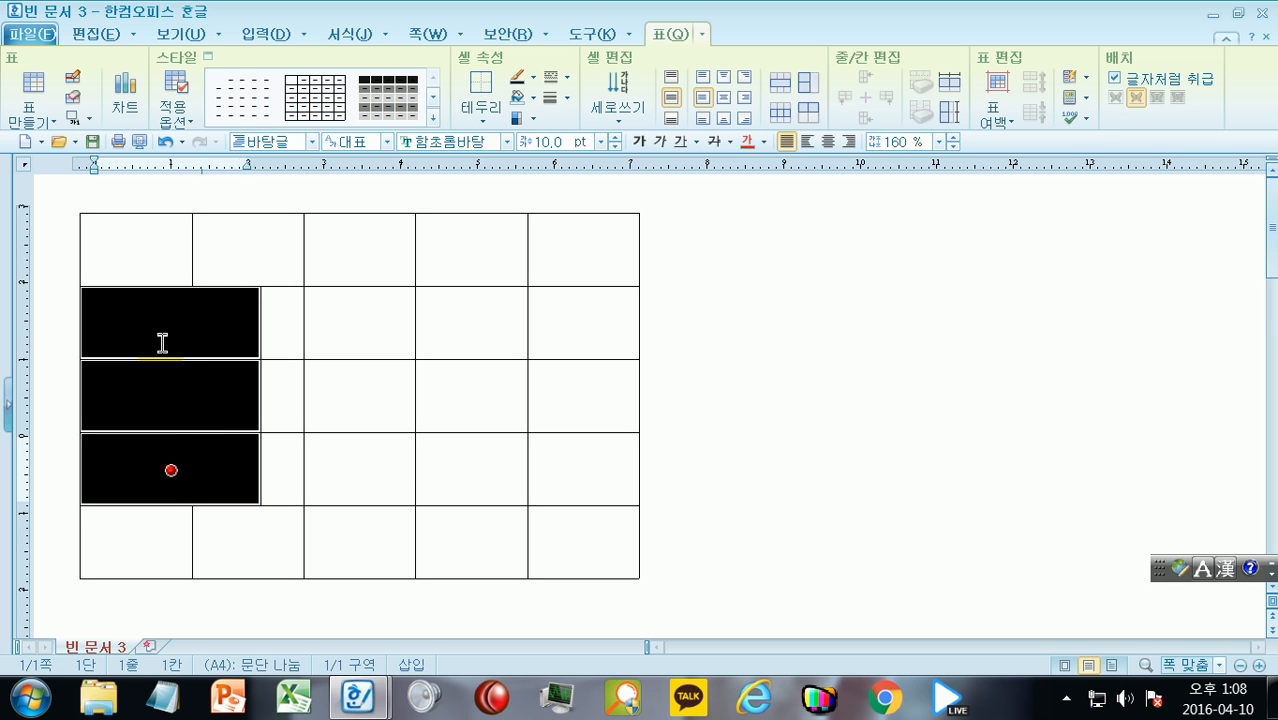
Narrow only the three selected cells to a little over half the width of the first column's other cells
key("shift+Left")
key("shift+Left")
key("shift+Left")
key("shift+Left")
key("shift+Left")
key("shift+Left")
key("shift+Left")
key("shift+Left")
key("shift+Left")
key("shift+Left")
key("shift+Left")
key("shift+Left")
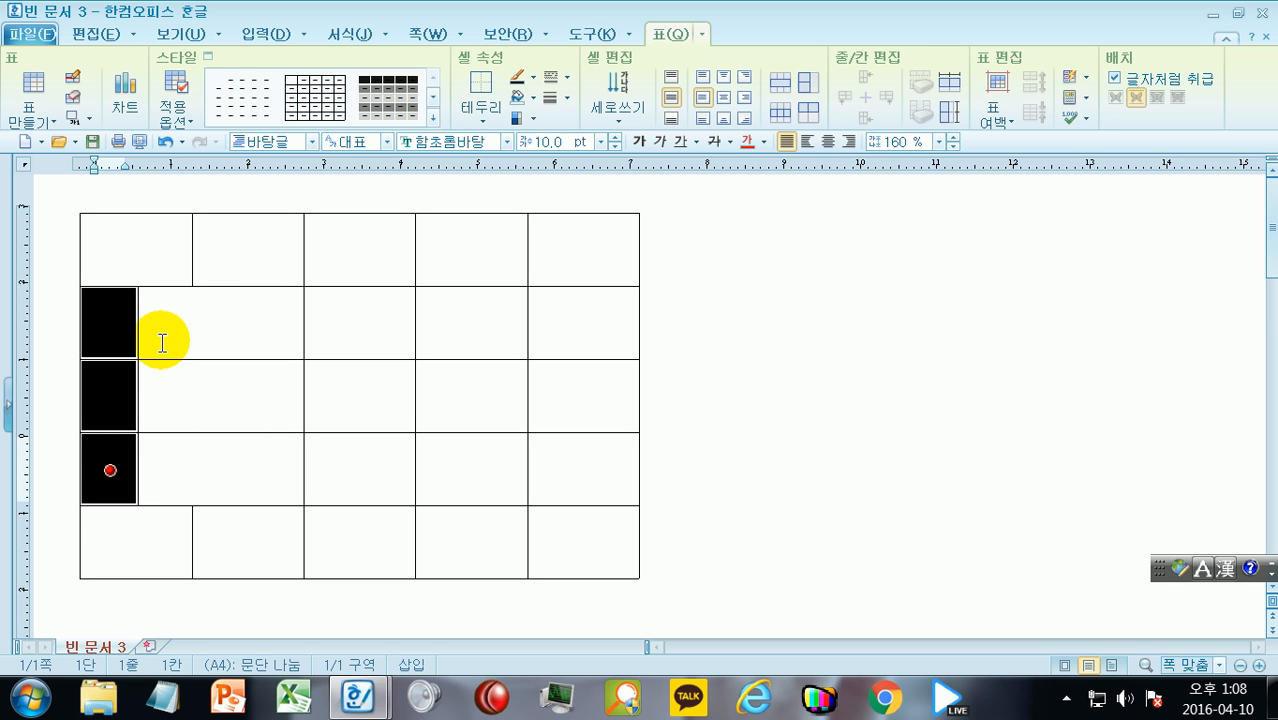
key("shift+Right")
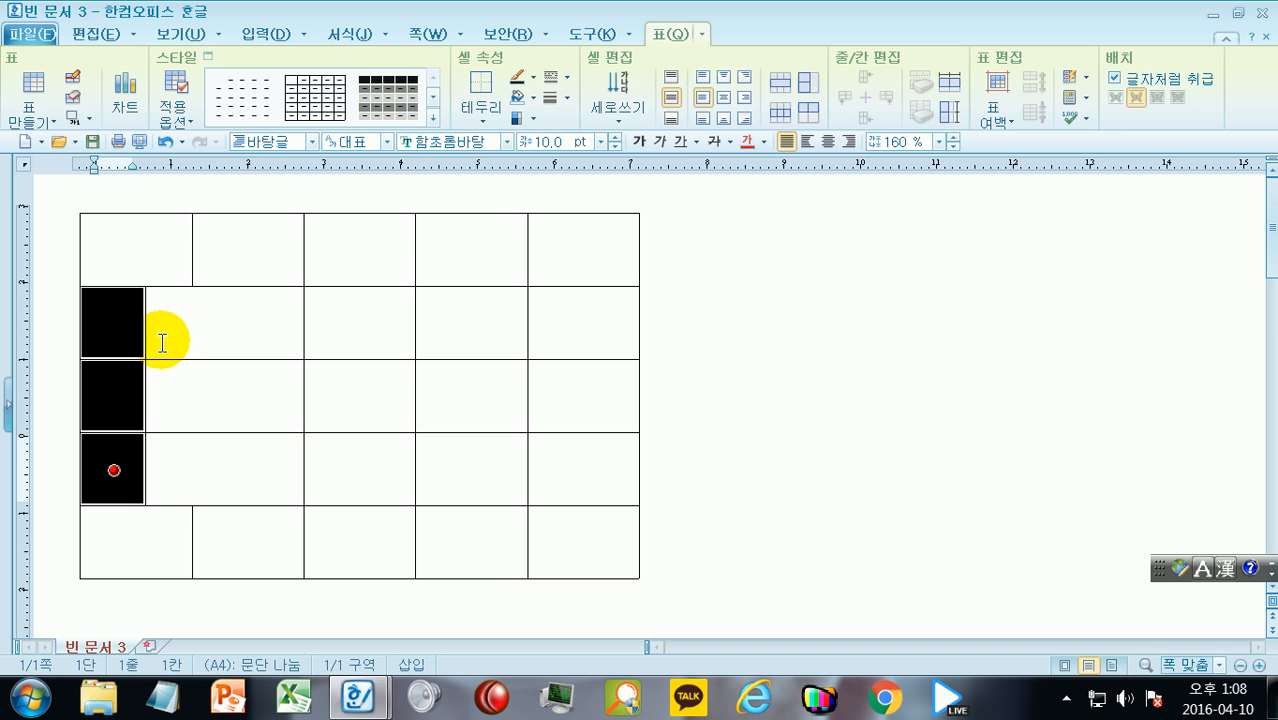
Raise only the border between the first and second cells of the third column, and block both cells
left_click(360, 250)
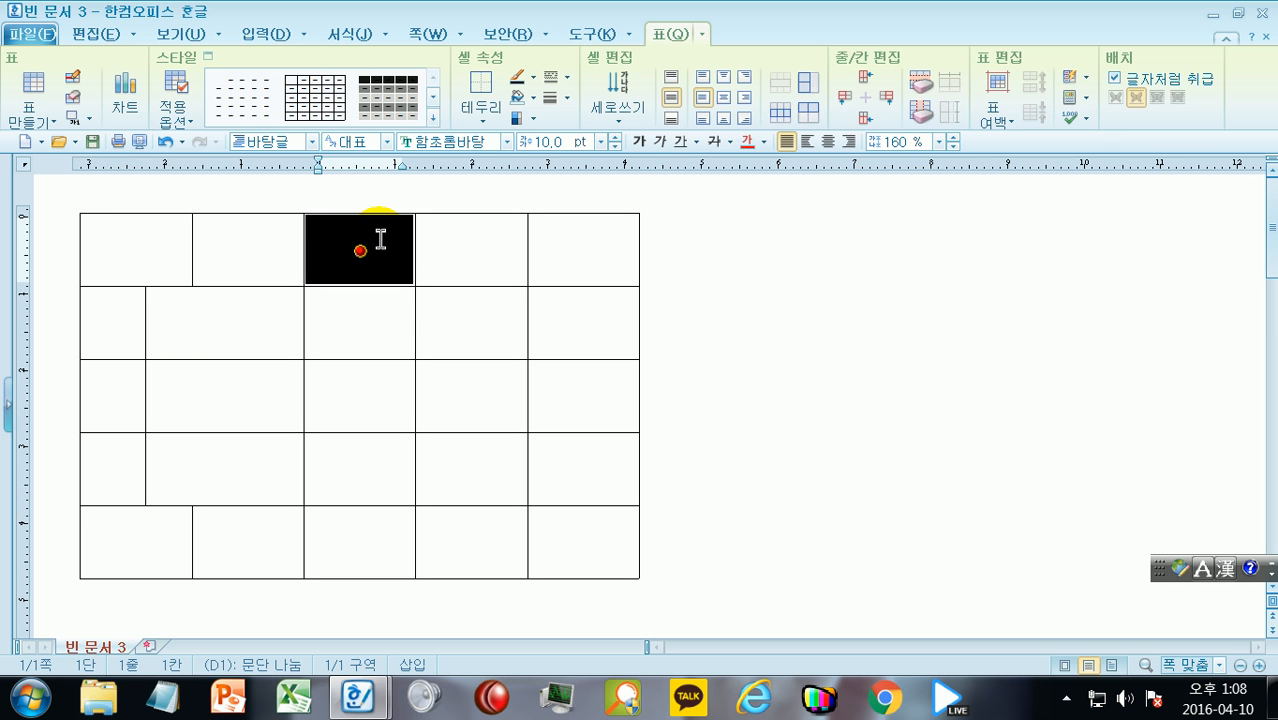
key("shift+Up")
key("shift+Up")
key("shift+Up")
left_click_drag(360, 250, 360, 308)
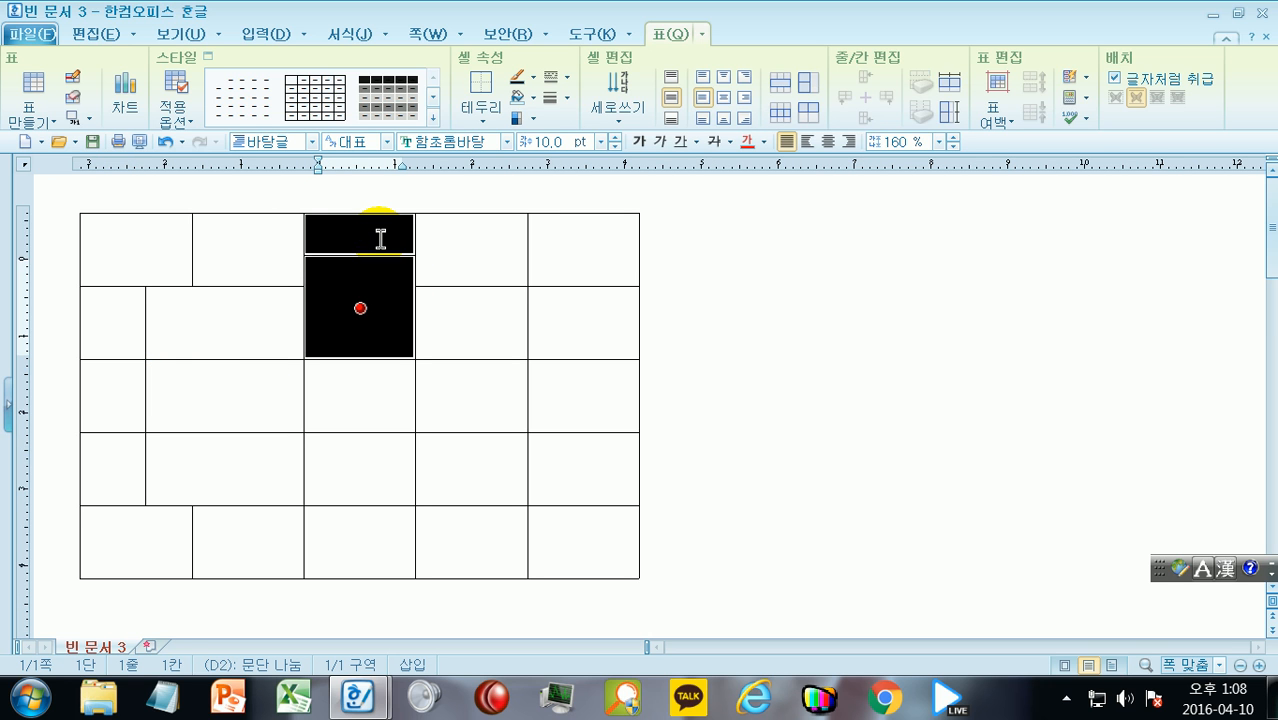
Select the second-row cell of the fourth column and narrow only that cell, giving the space to its neighbour
left_click(472, 251, "ctrl")
key("Escape")
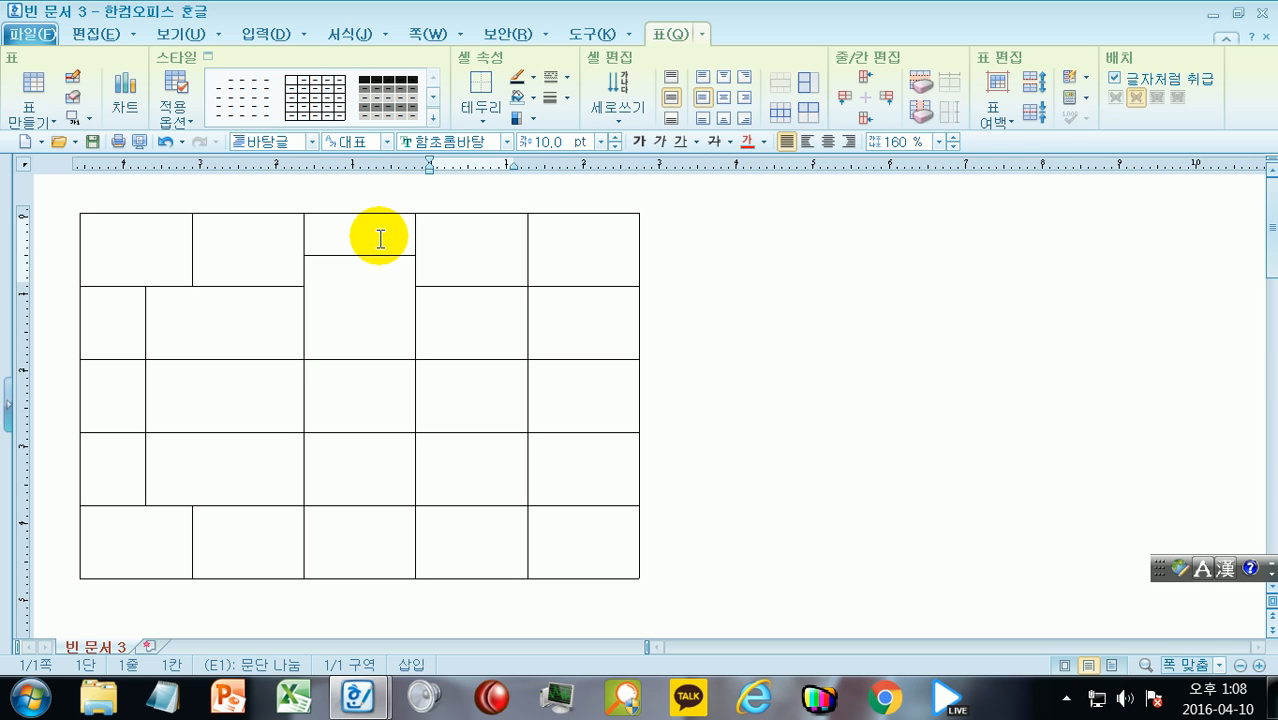
key("Down")
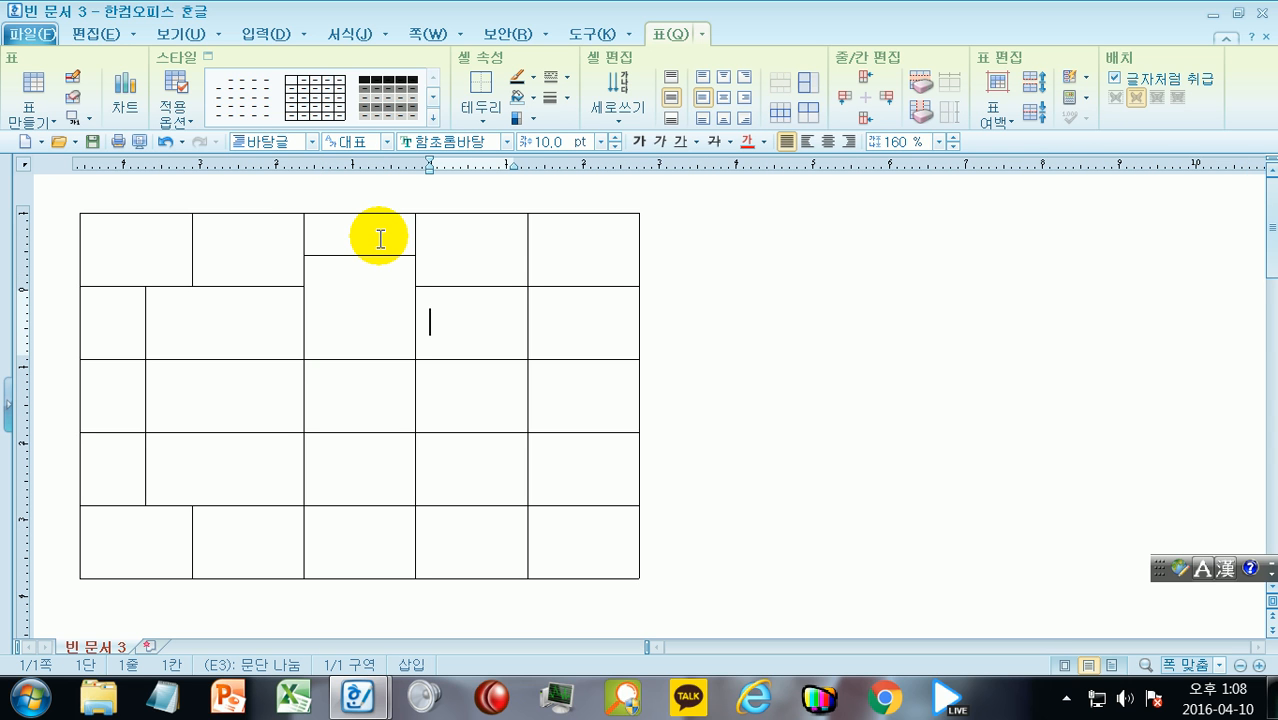
key("F5")
key("shift+Left")
key("shift+Left")
Move the block to the fourth-row cell of the third column and narrow only that cell
key("Down")
key("Left")
key("Down")
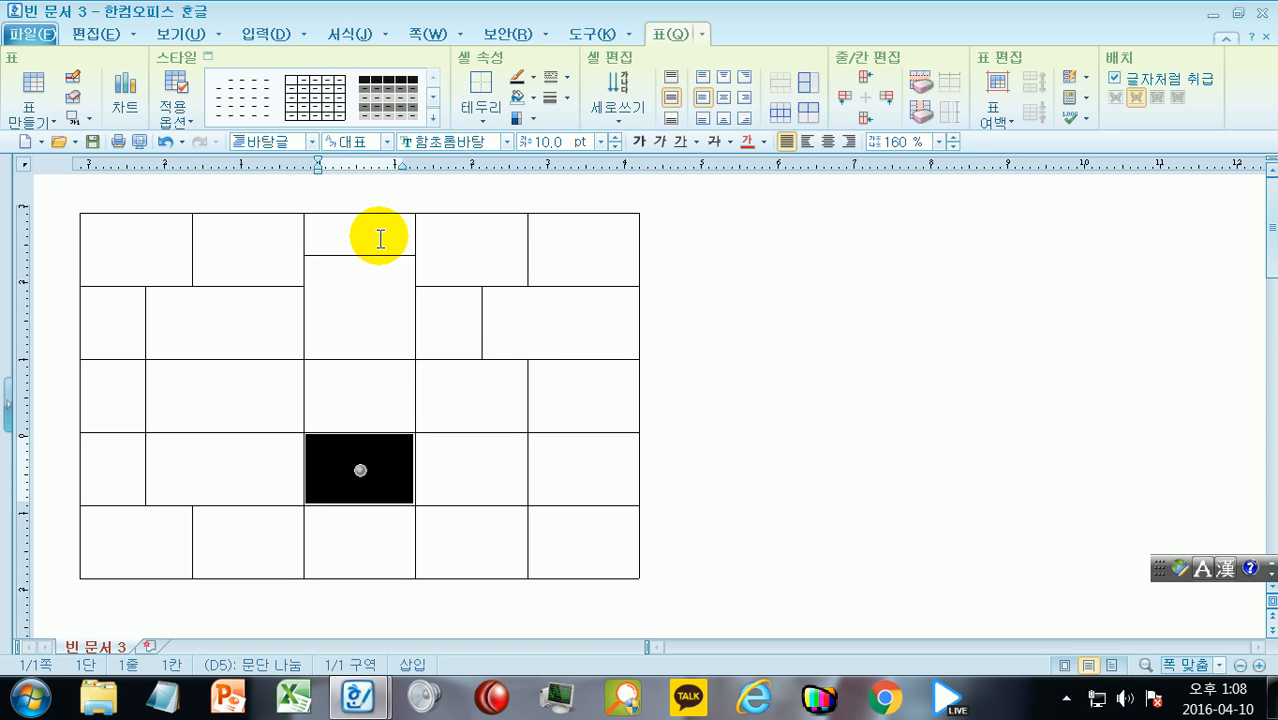
key("shift+Left")
key("shift+Left")
key("shift+Left")
key("shift+Left")
key("shift+Left")
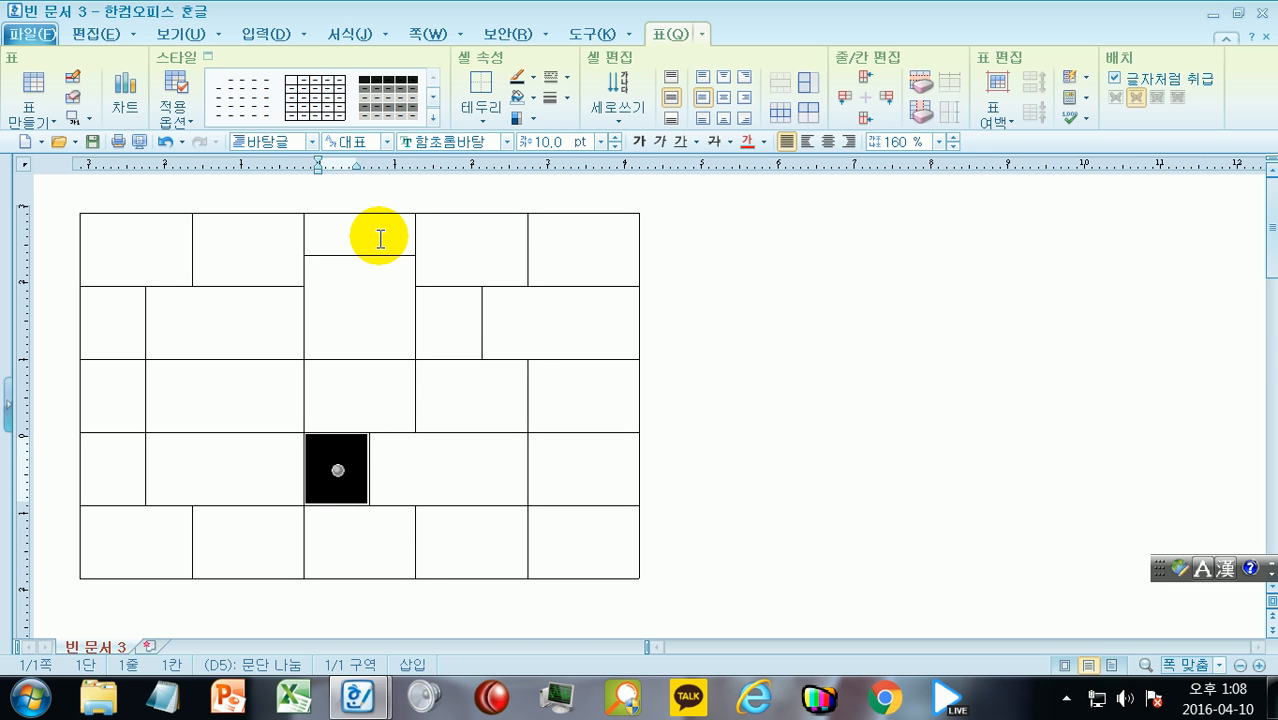
Move the block to the fourth cell of the fourth row and widen only it at the last cell's expense
key("Right")
key("shift+Right")
key("shift+Right")
key("shift+Right")
key("shift+Right")
key("shift+Right")
key("shift+Right")
key("shift+Right")
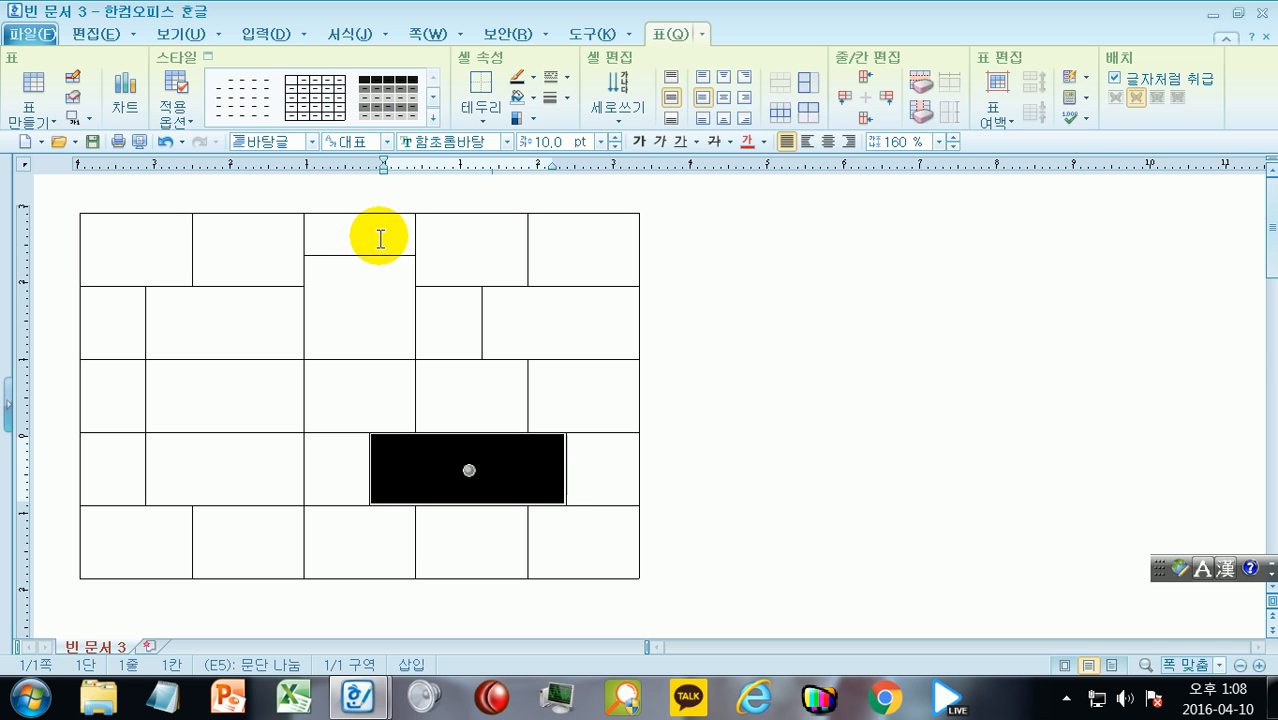
Move the block to the fourth cell of the bottom row and widen only that cell slightly
key("Down")
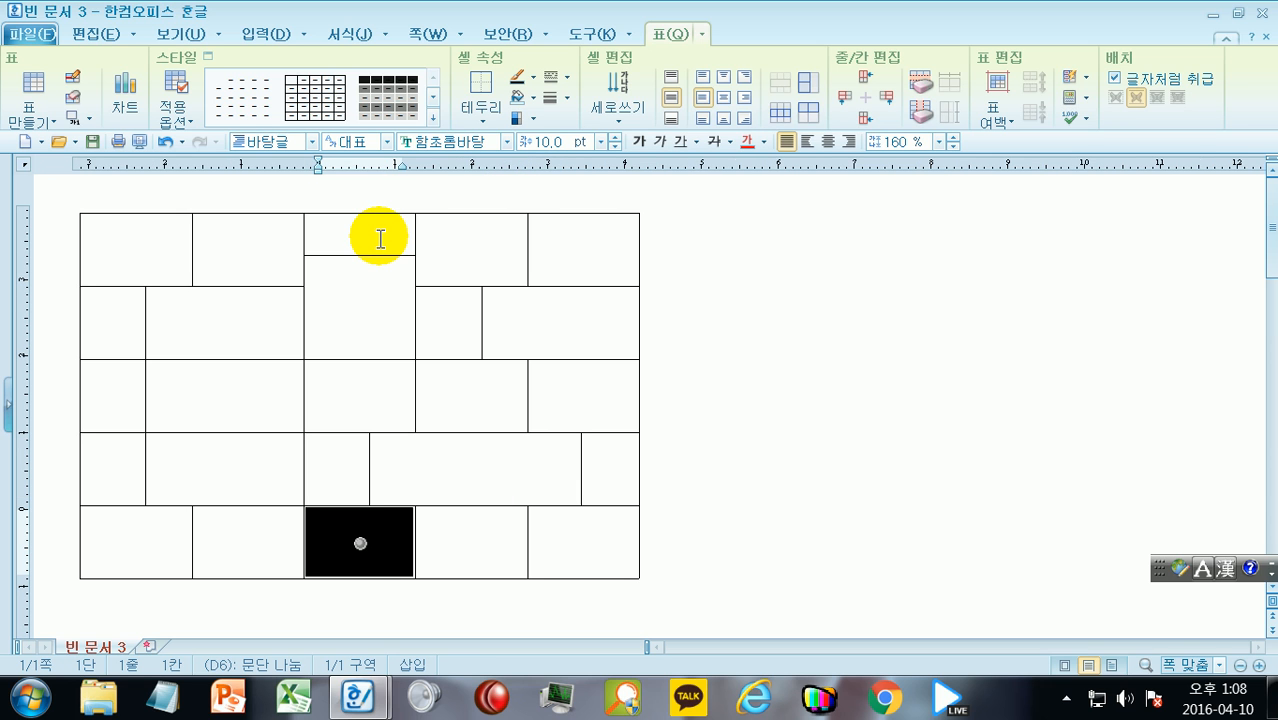
key("Right")
key("shift+Right")
key("shift+Right")
key("shift+Right")
Move the single-cell block up to the second row's last cell, end it and place the cursor in the table's first cell
key("Up")
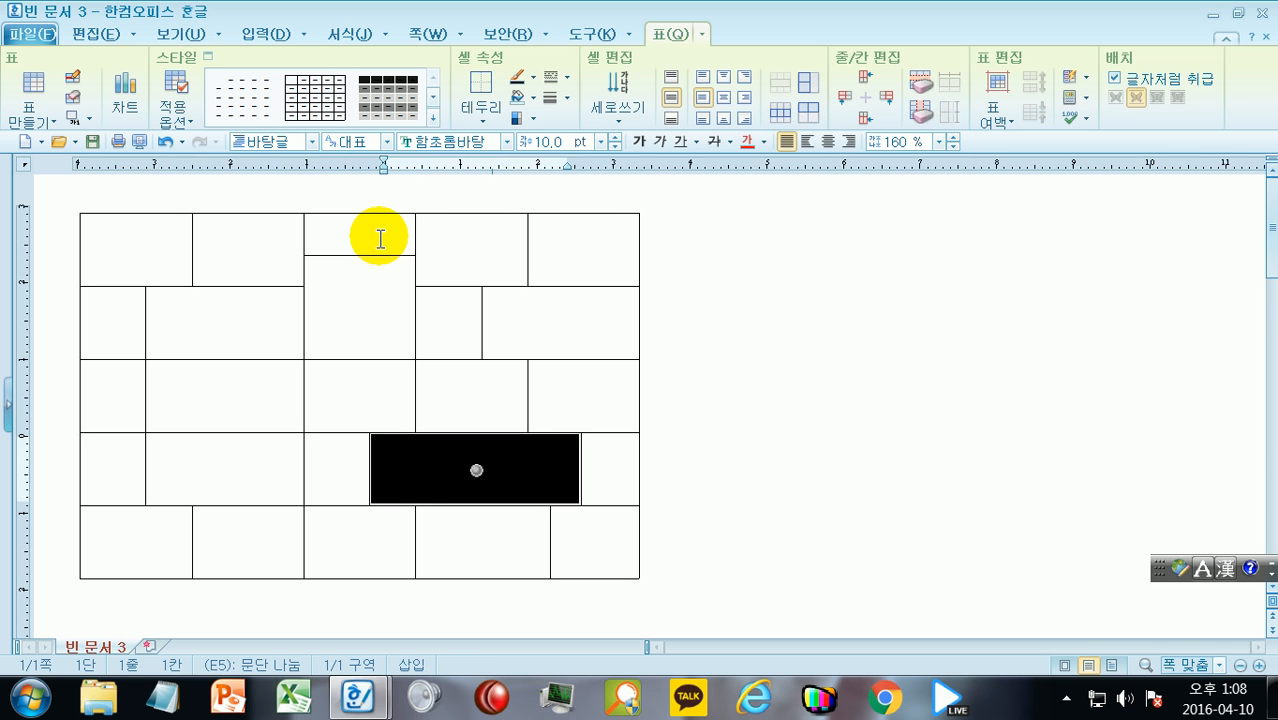
key("Down")
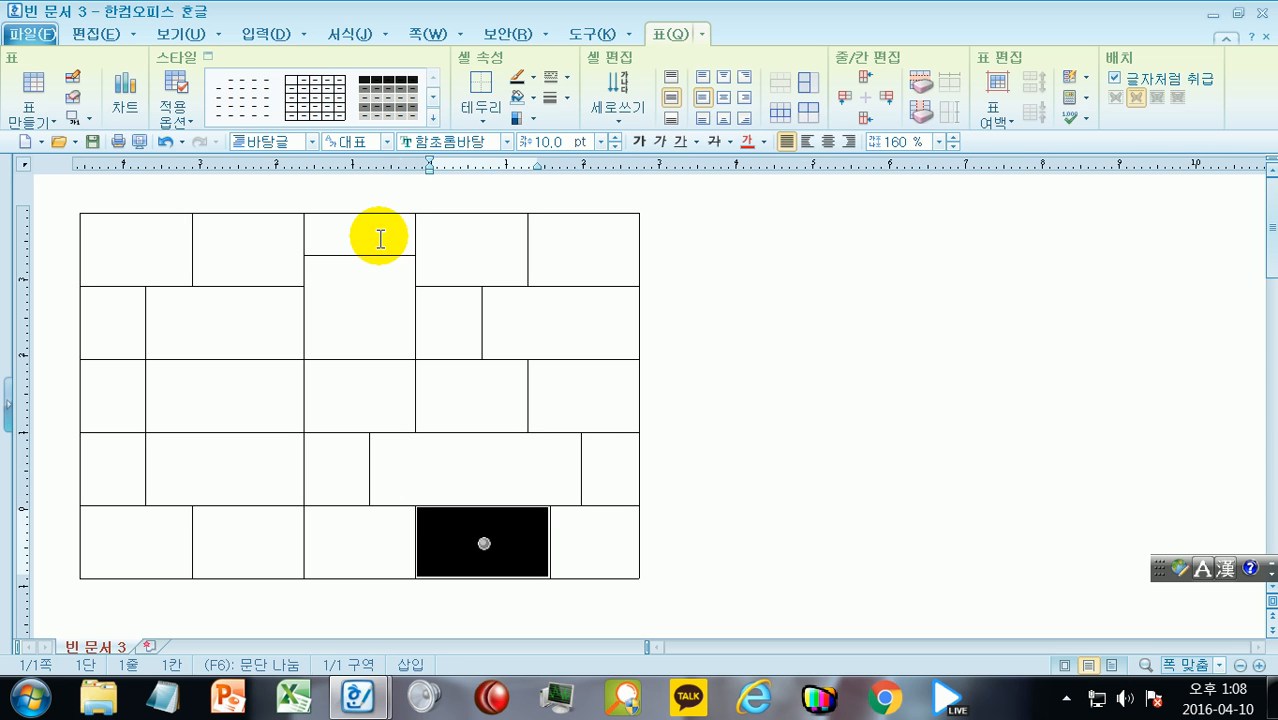
key("Left")
key("Up")
key("Up")
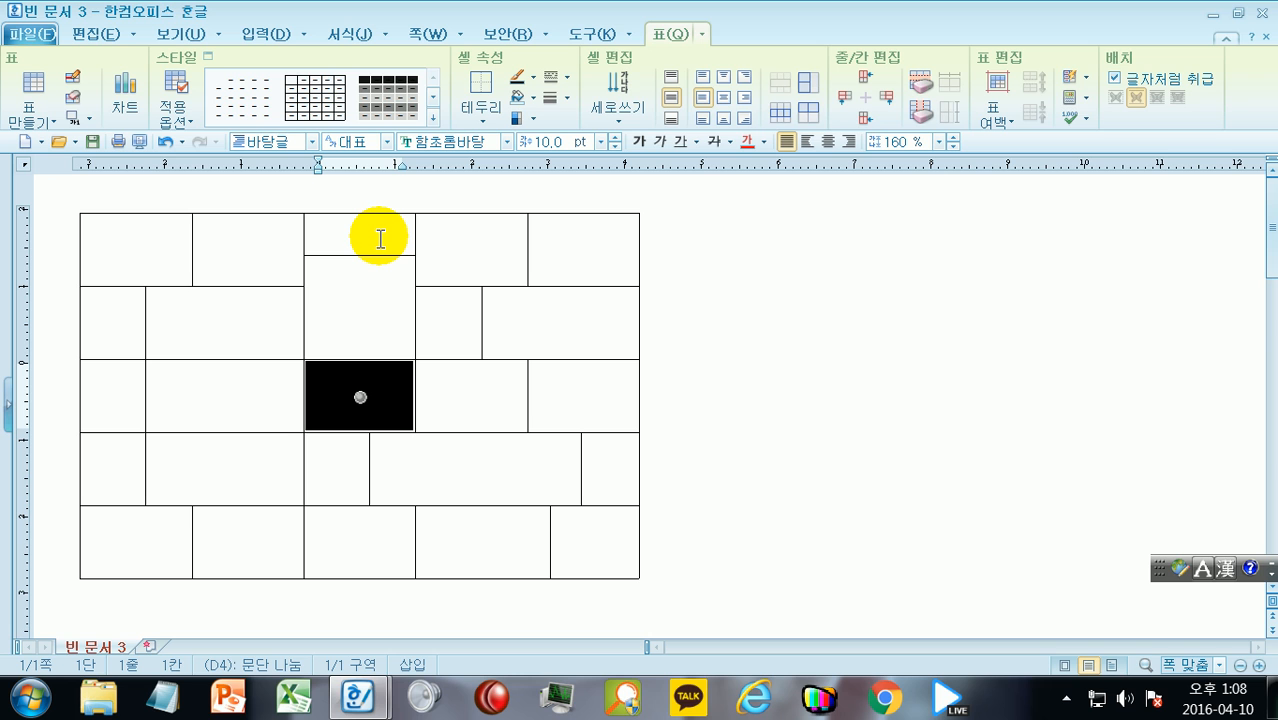
key("Right")
key("Right")
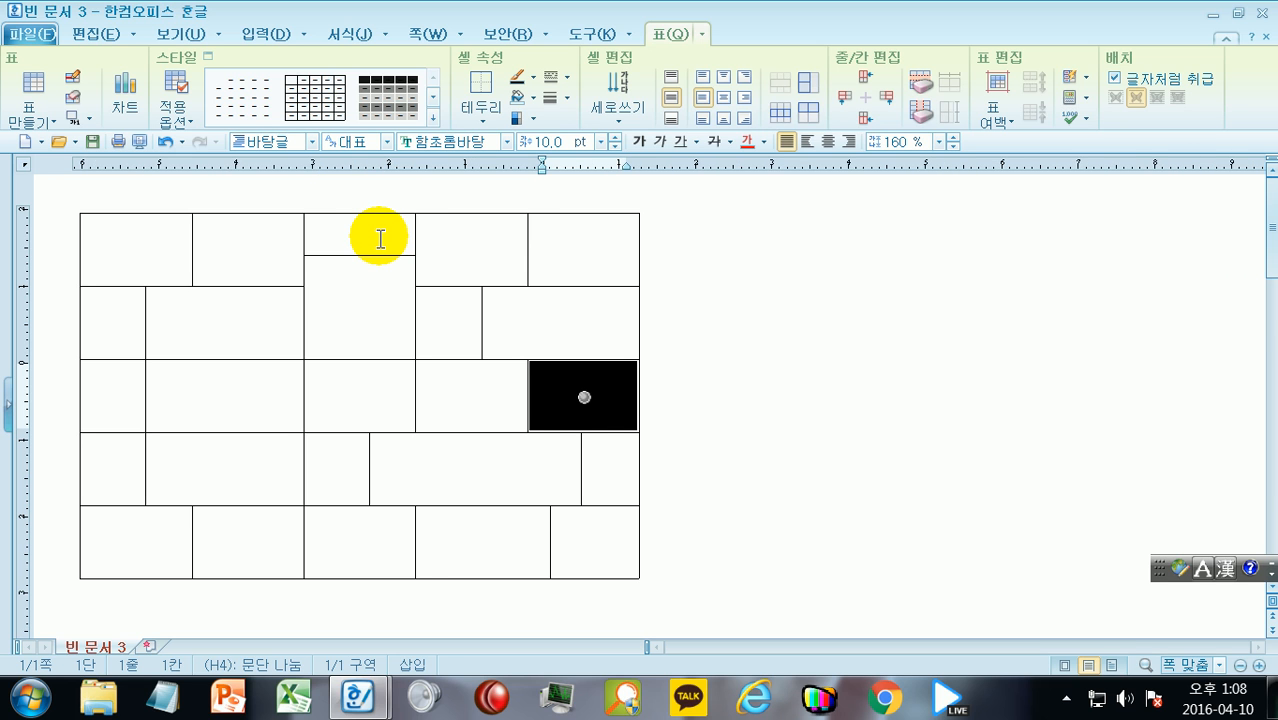
key("Up")
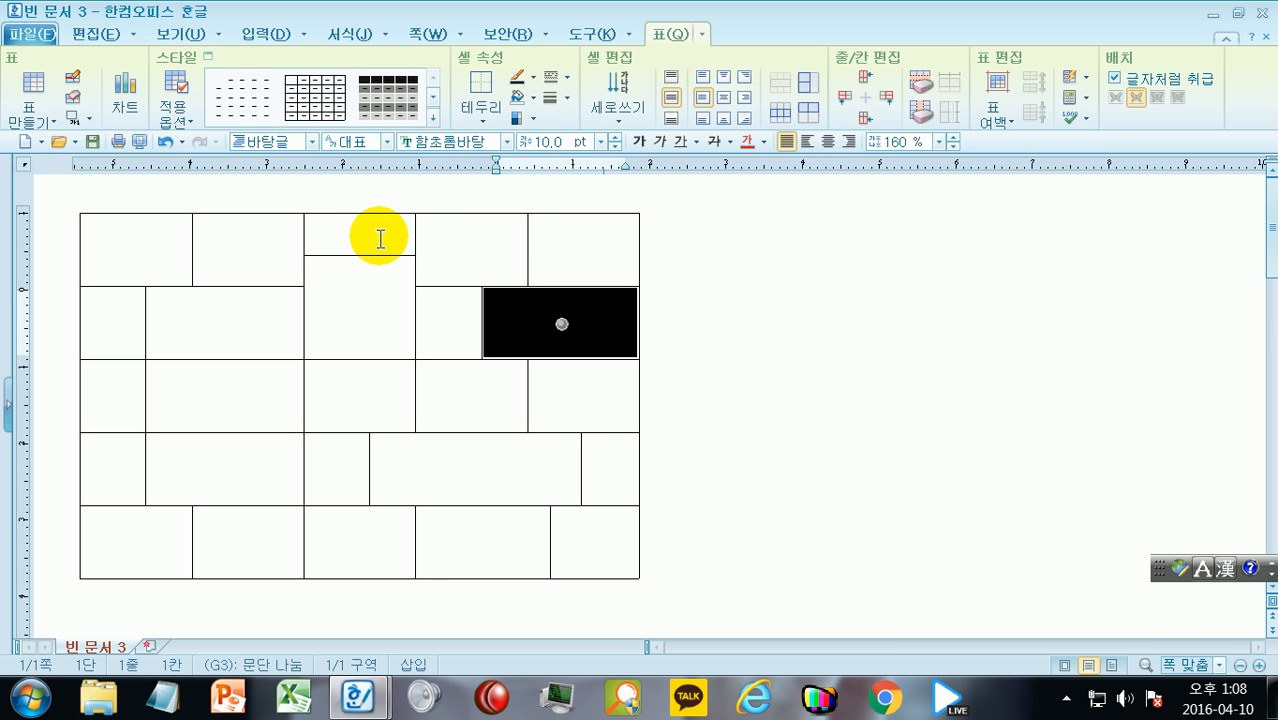
key("Escape")
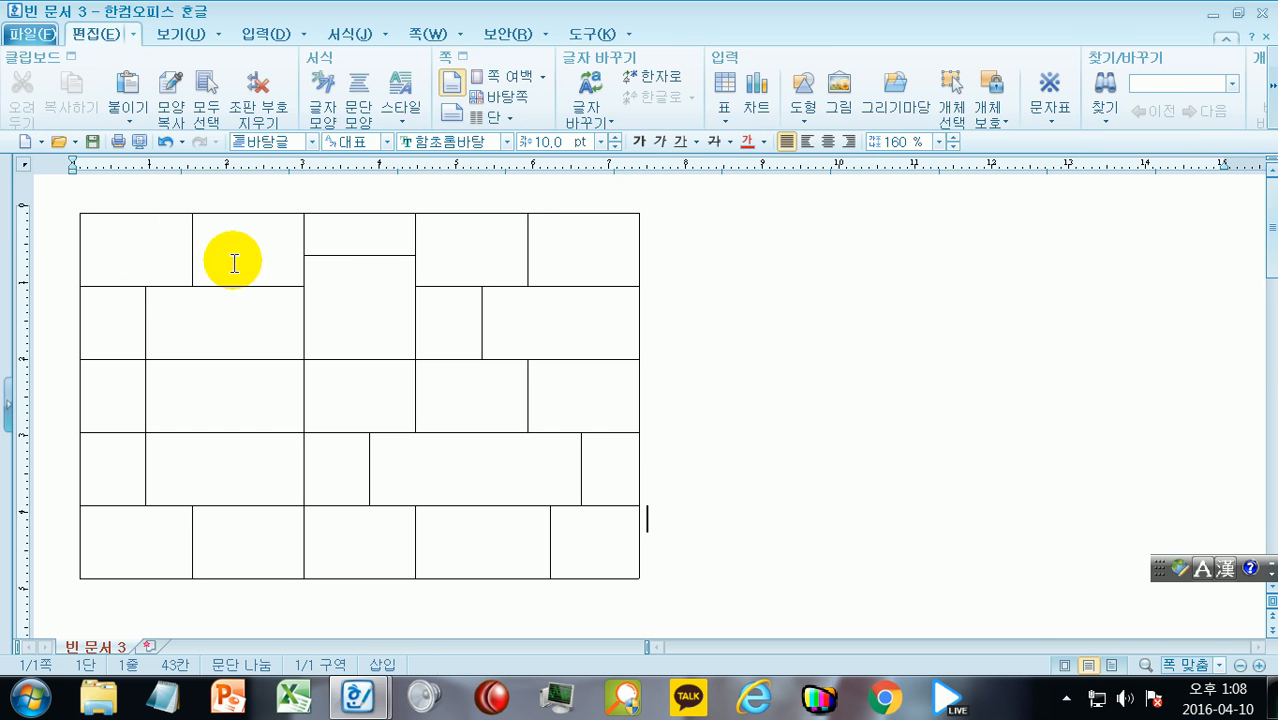
left_click(138, 267)
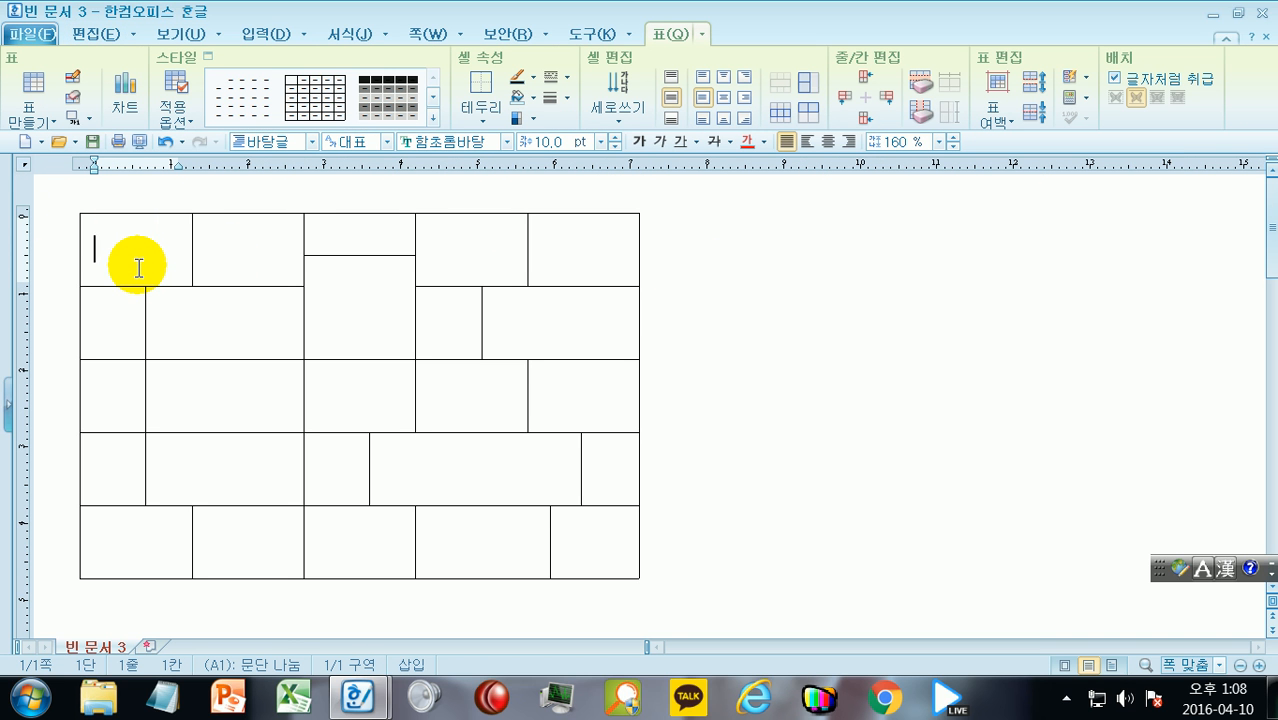
key("F5")
key("F5")
key("F5")
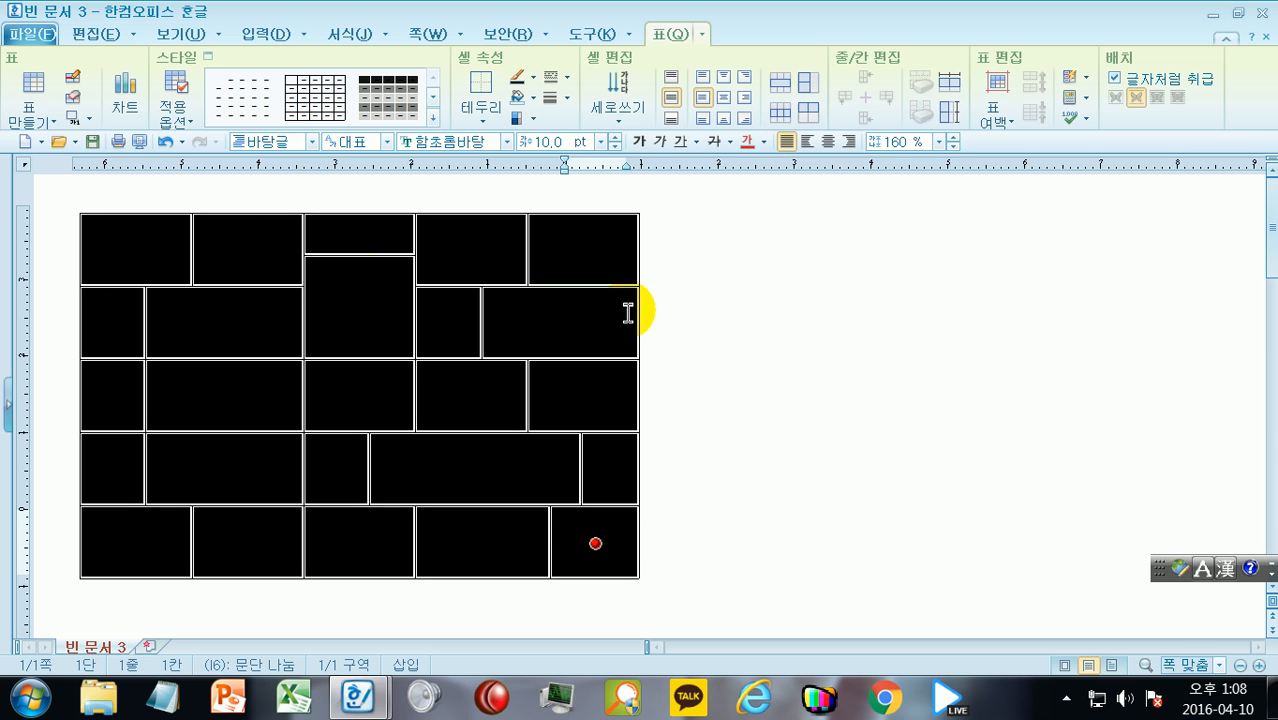
left_click(689, 338)
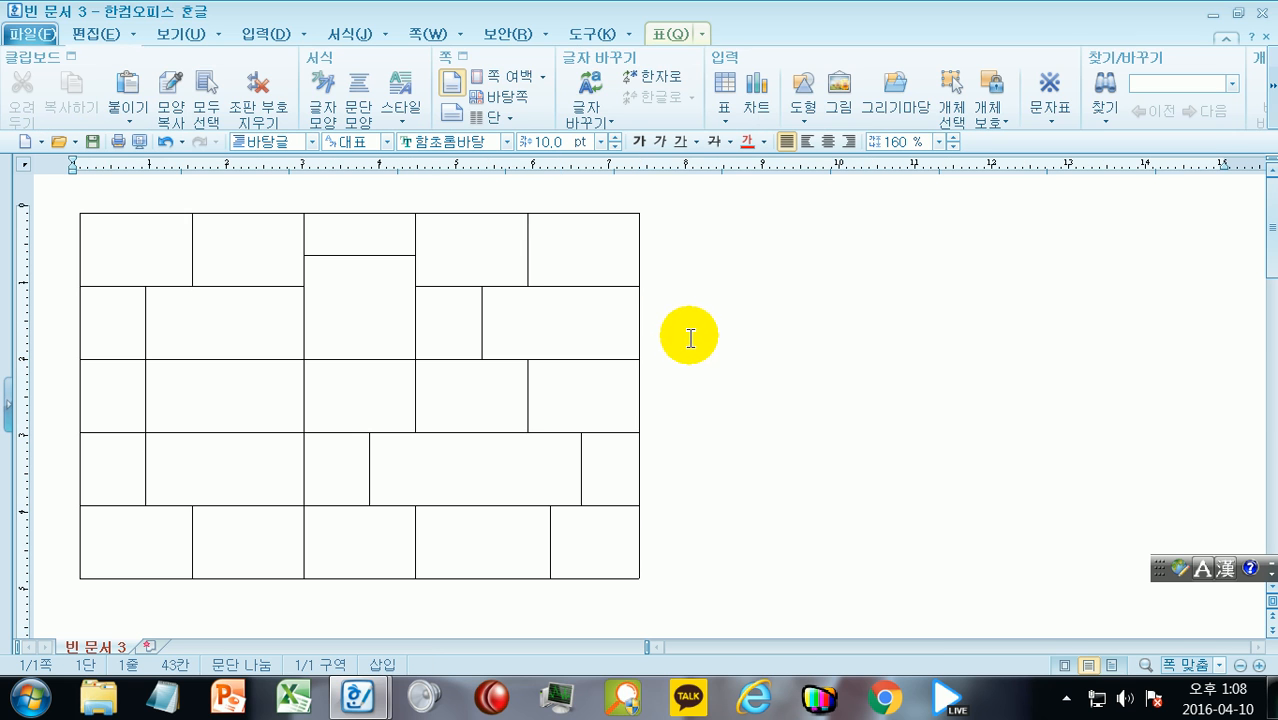
left_click(349, 326)
key("Up")
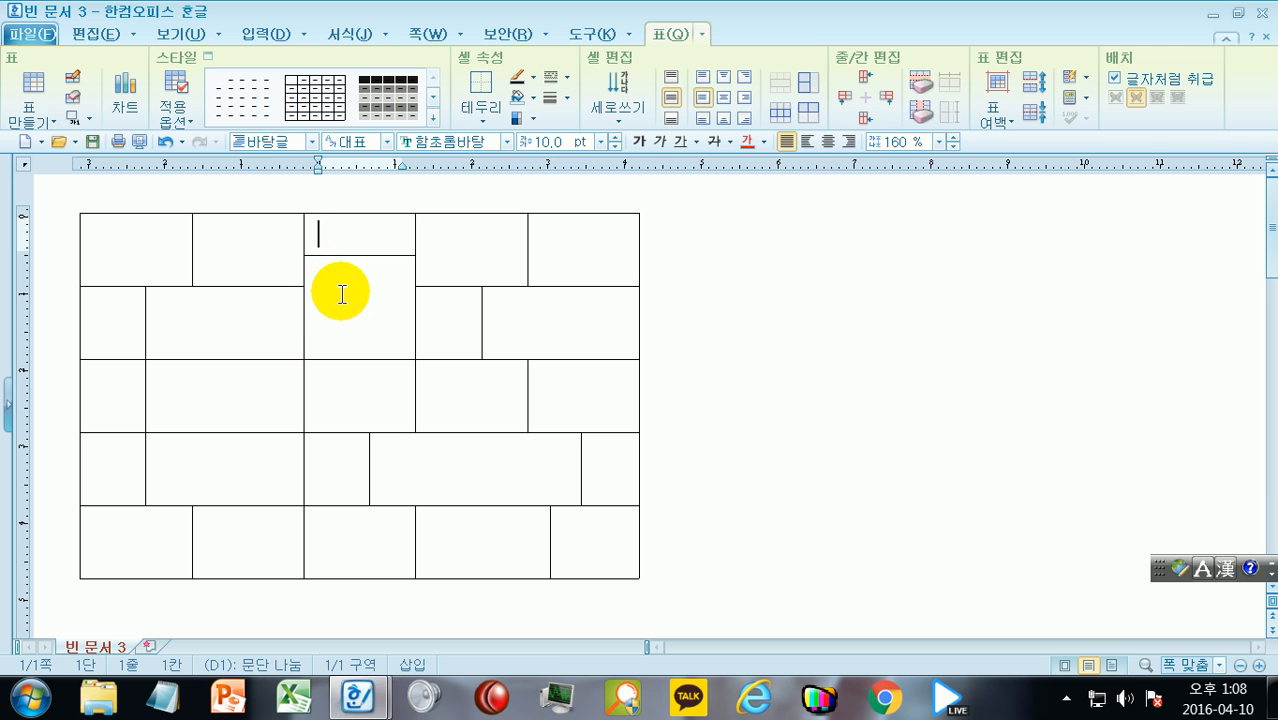
Try to equalize the heights and the widths of all cells in the table
left_click_drag(100, 240, 595, 543)
right_click(438, 327)
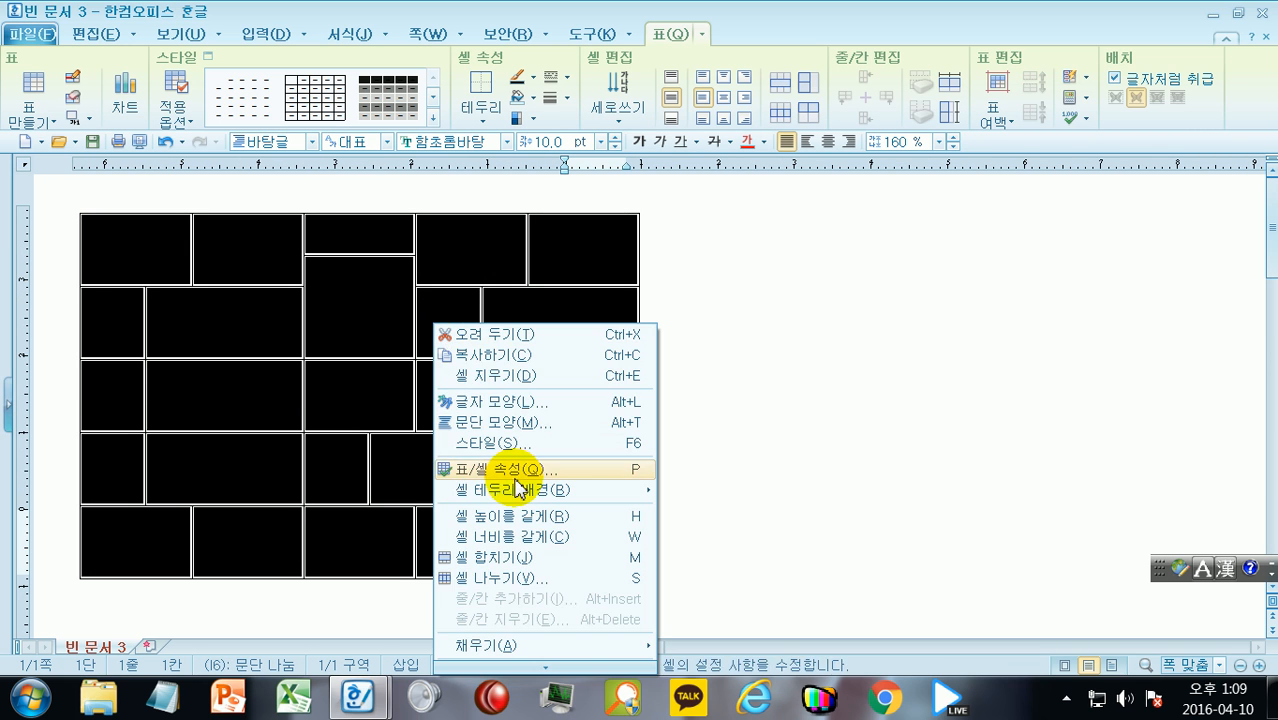
left_click(524, 528)
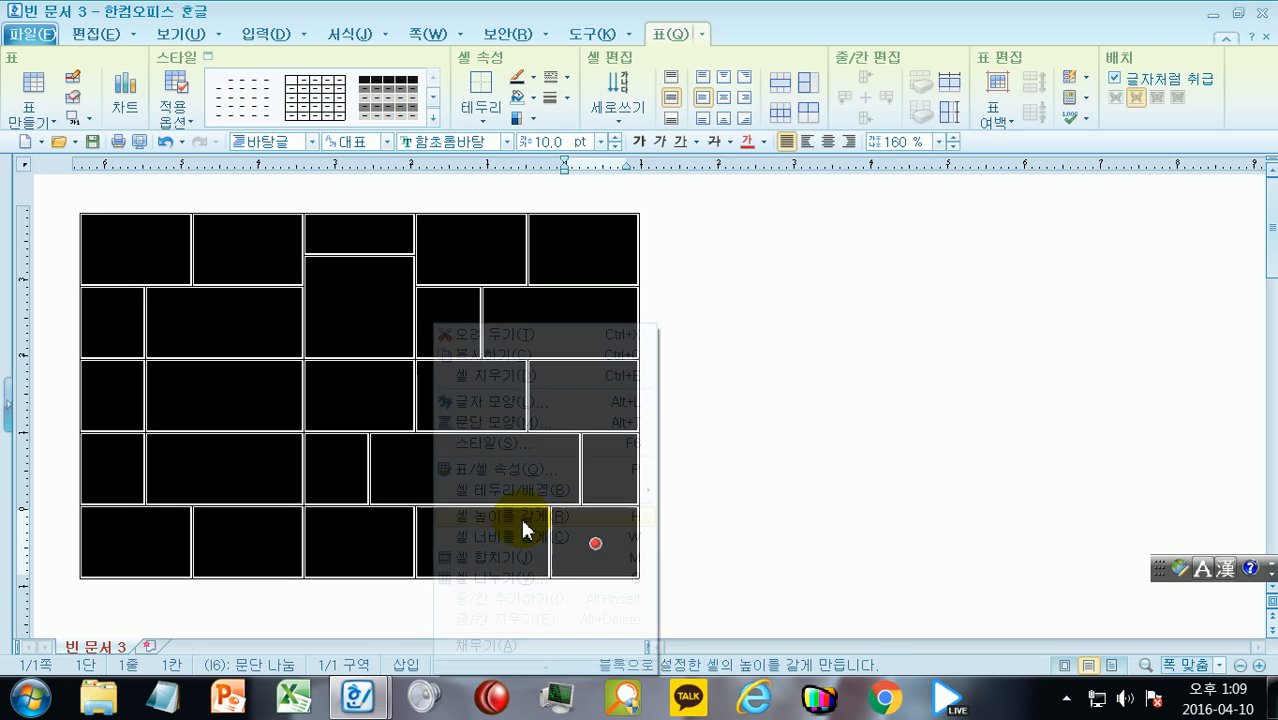
right_click(357, 300)
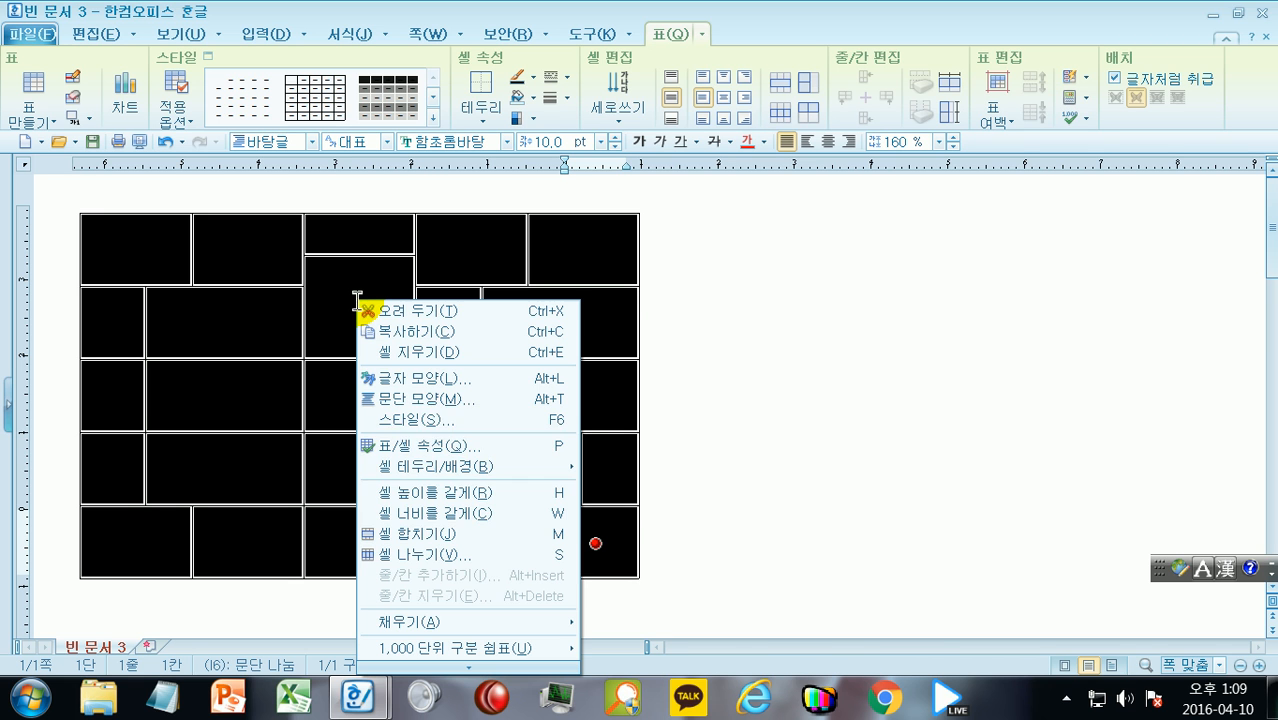
left_click(468, 516)
left_click(679, 366)
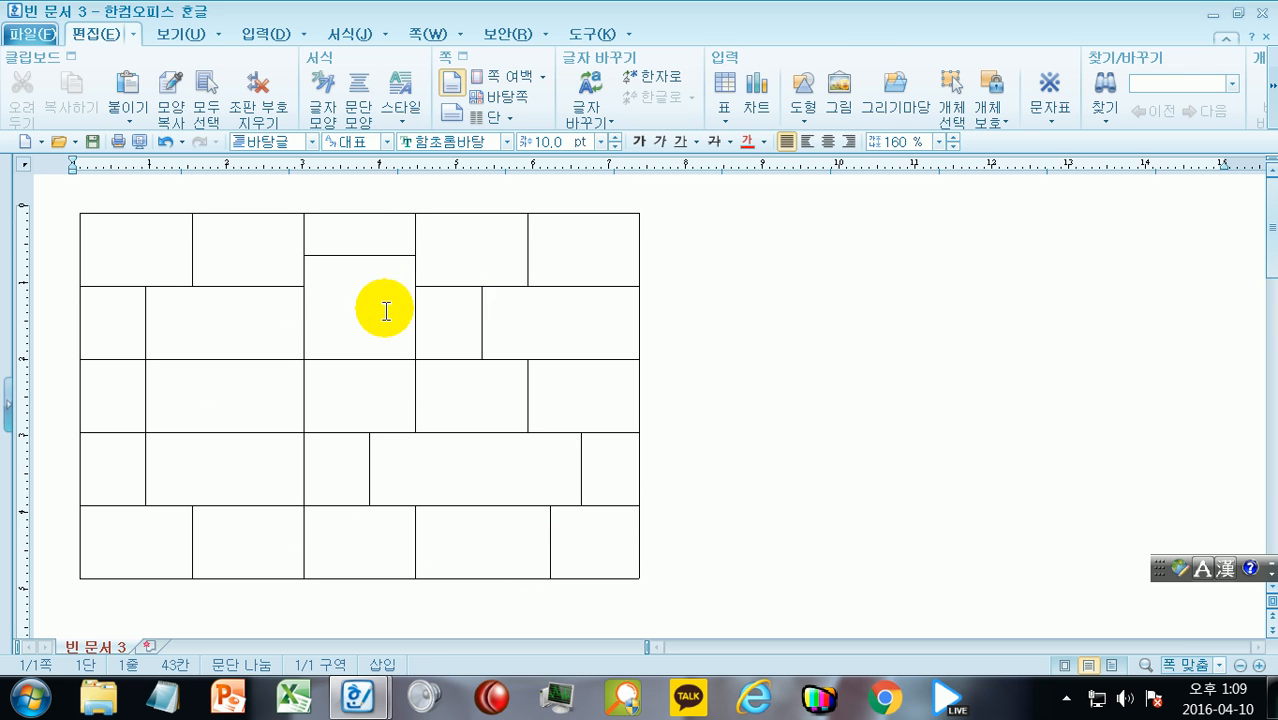
Lower the bottom border of the third column's top cell to the first row line, and equalize the widths of all table cells
left_click(366, 240)
left_click_drag(370, 258, 372, 286)
left_click(277, 251)
key("F5")
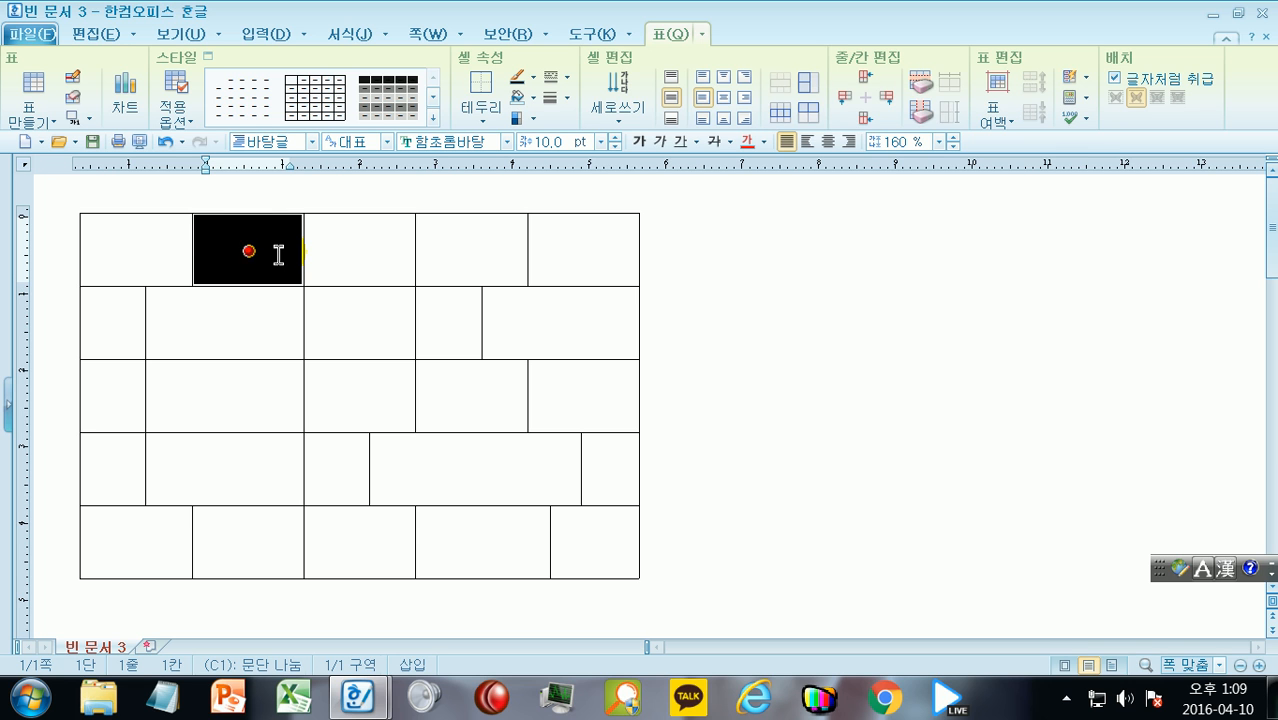
key("F5")
key("F5")
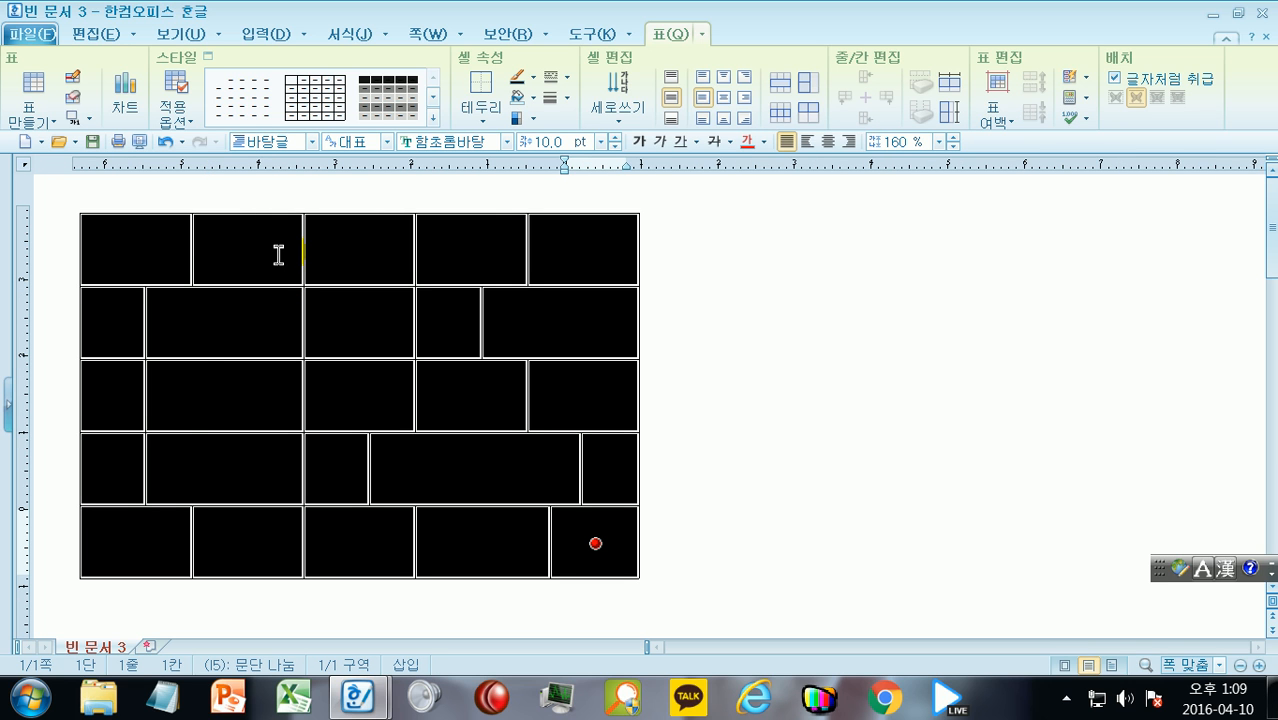
key("w")
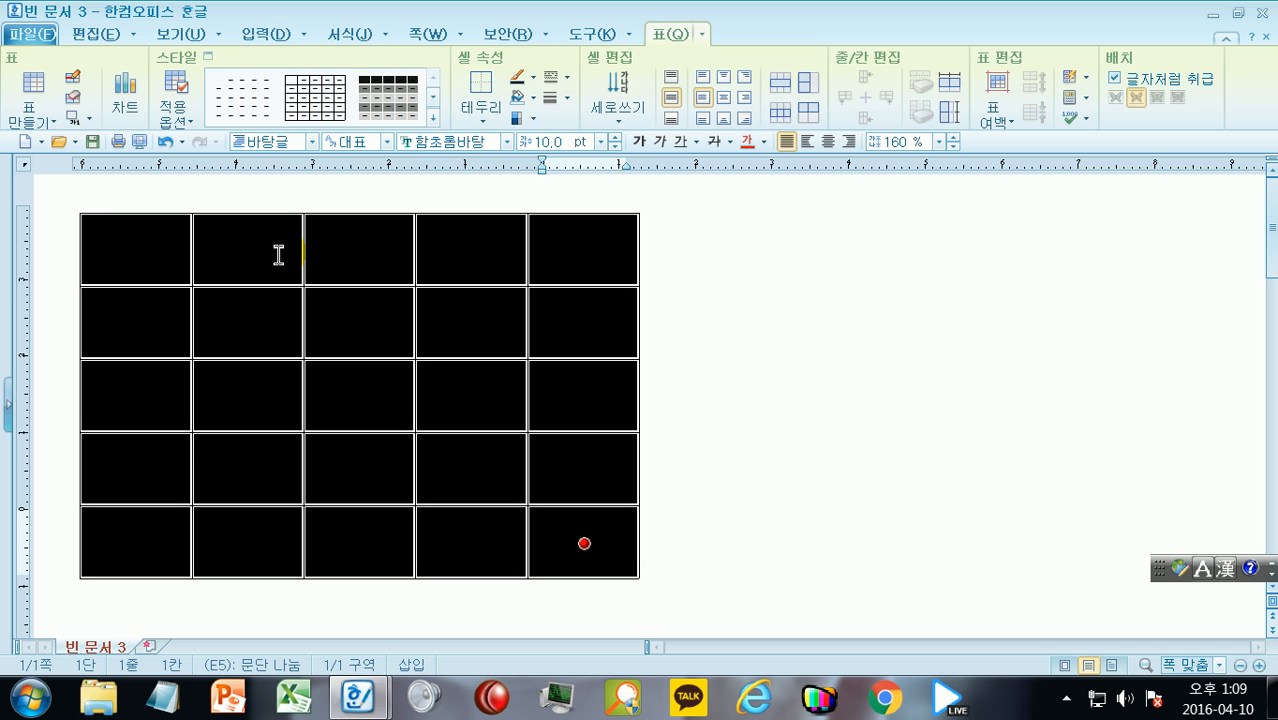
left_click(693, 251)
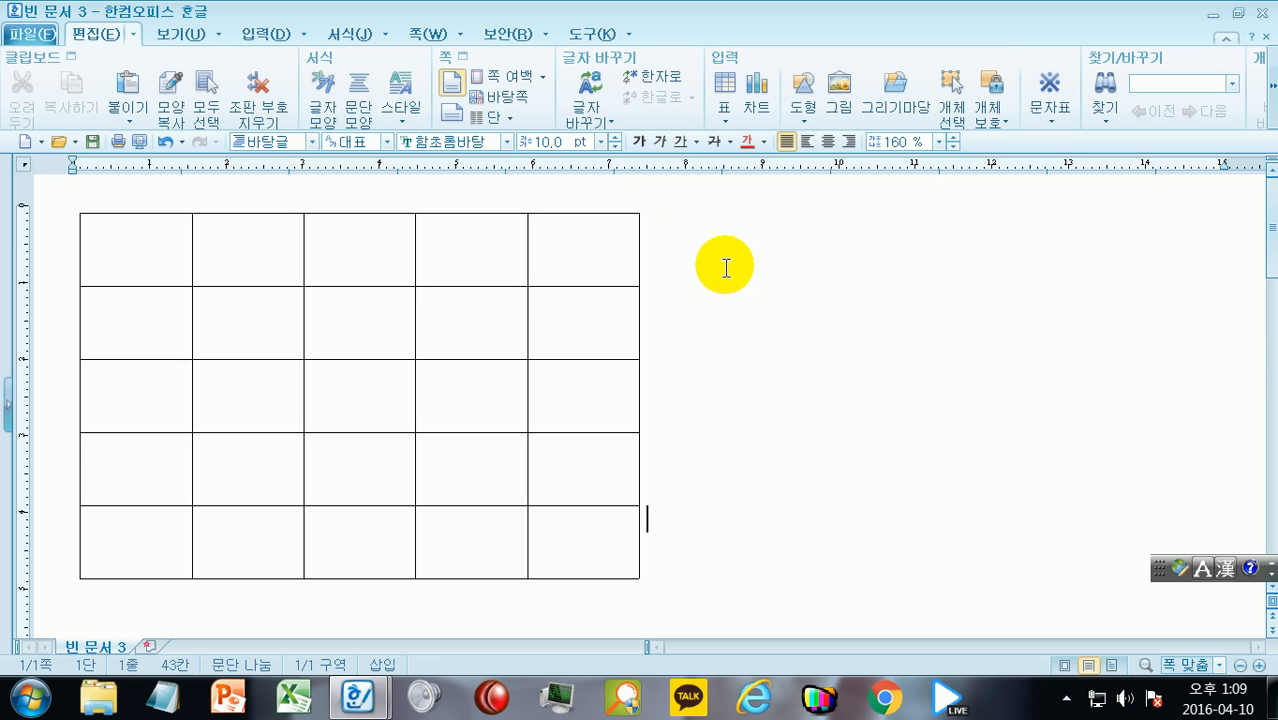
Add 3 columns to the right of the table's last column
left_click(601, 258)
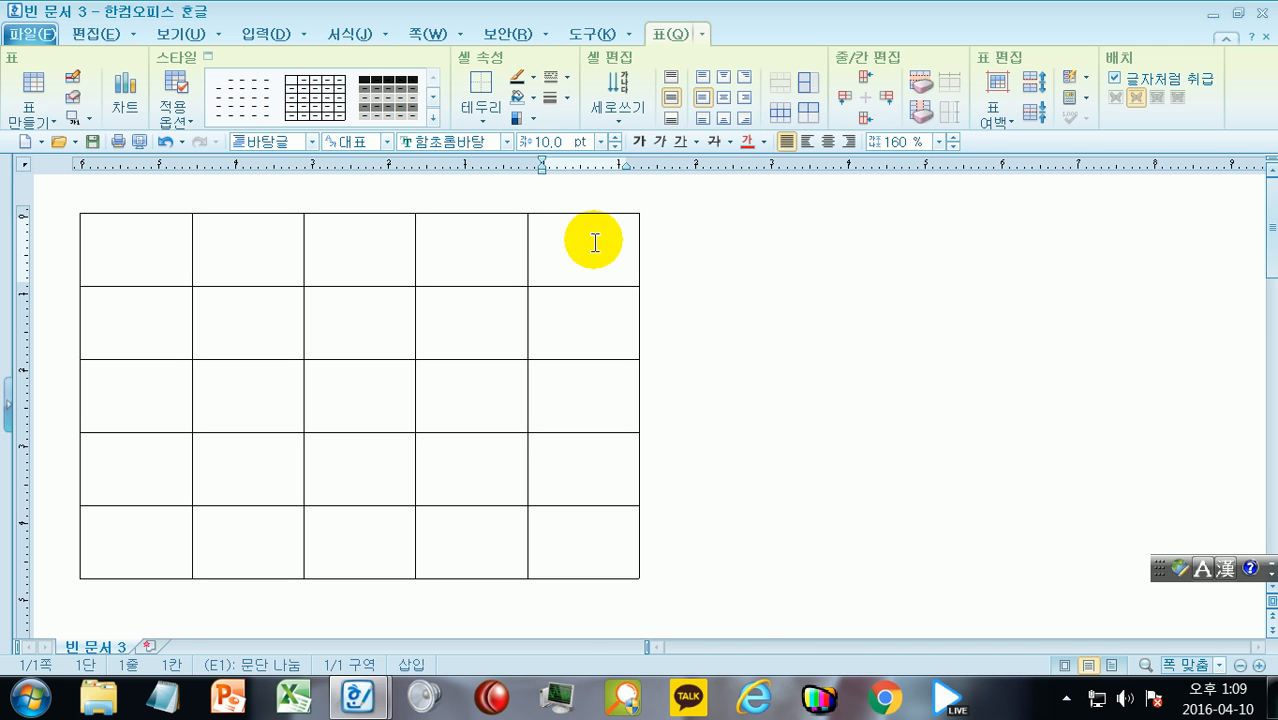
right_click(595, 243)
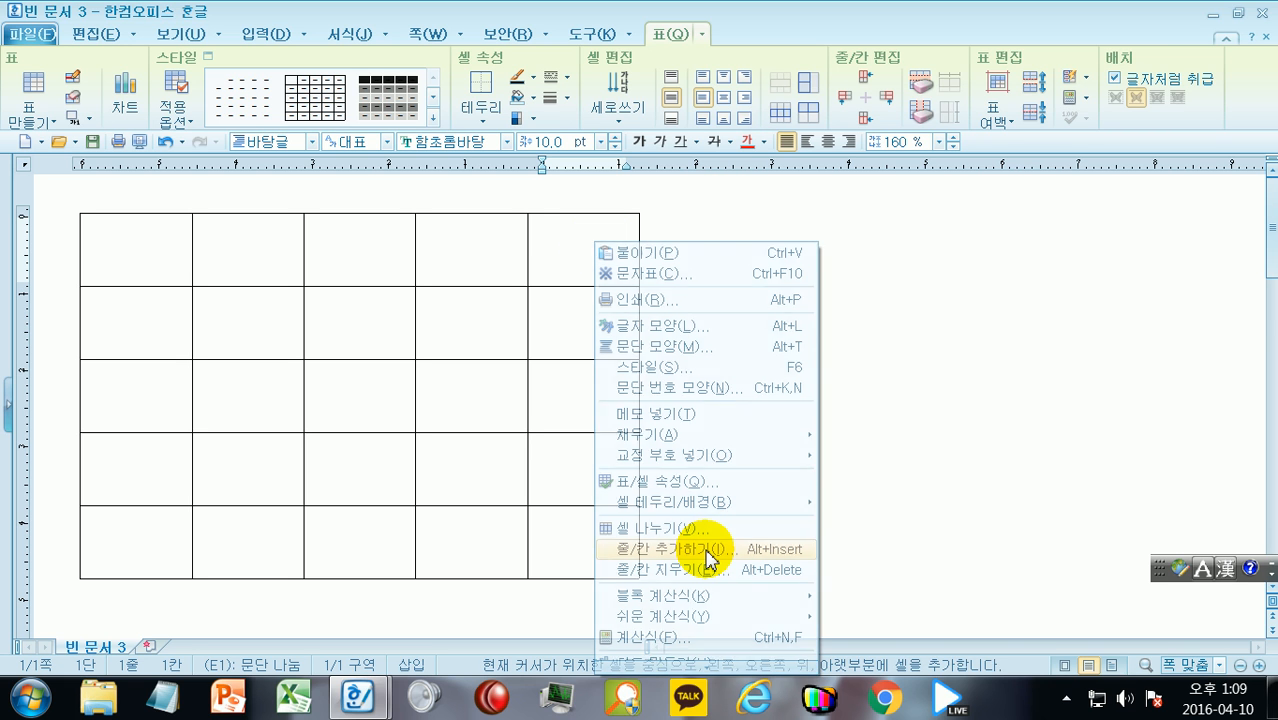
left_click(708, 550)
left_click(638, 348)
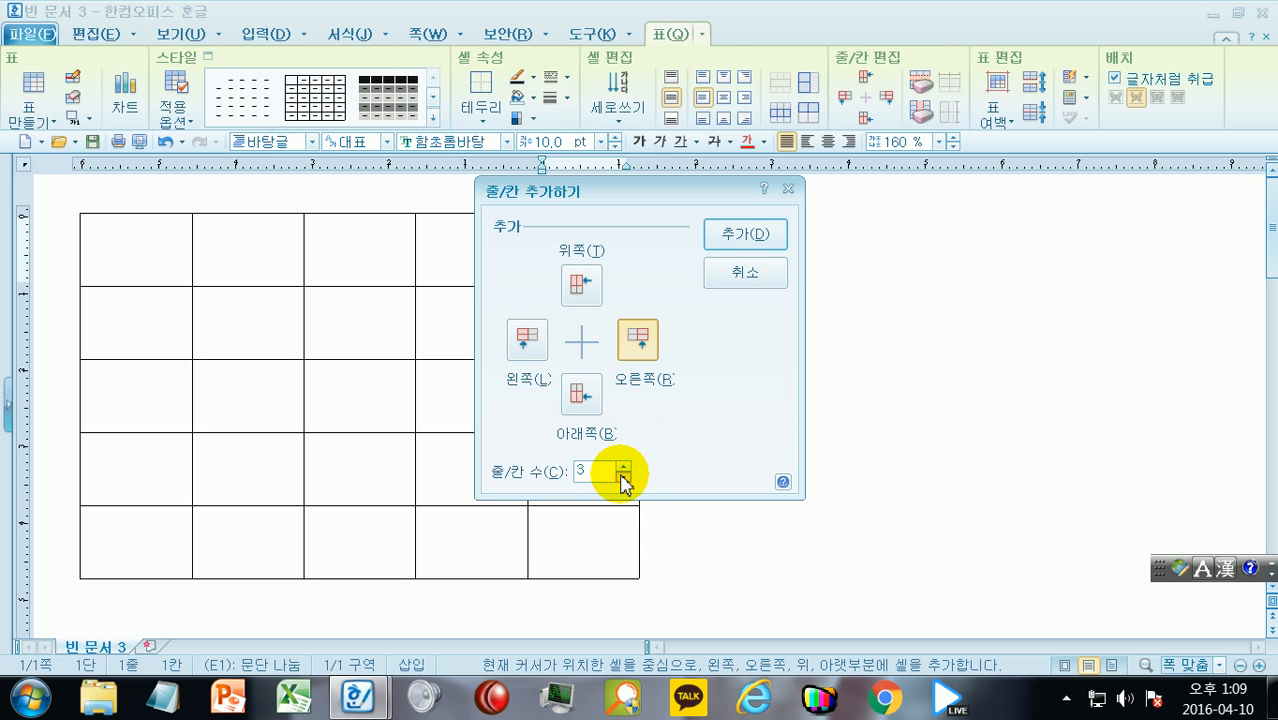
left_click(741, 238)
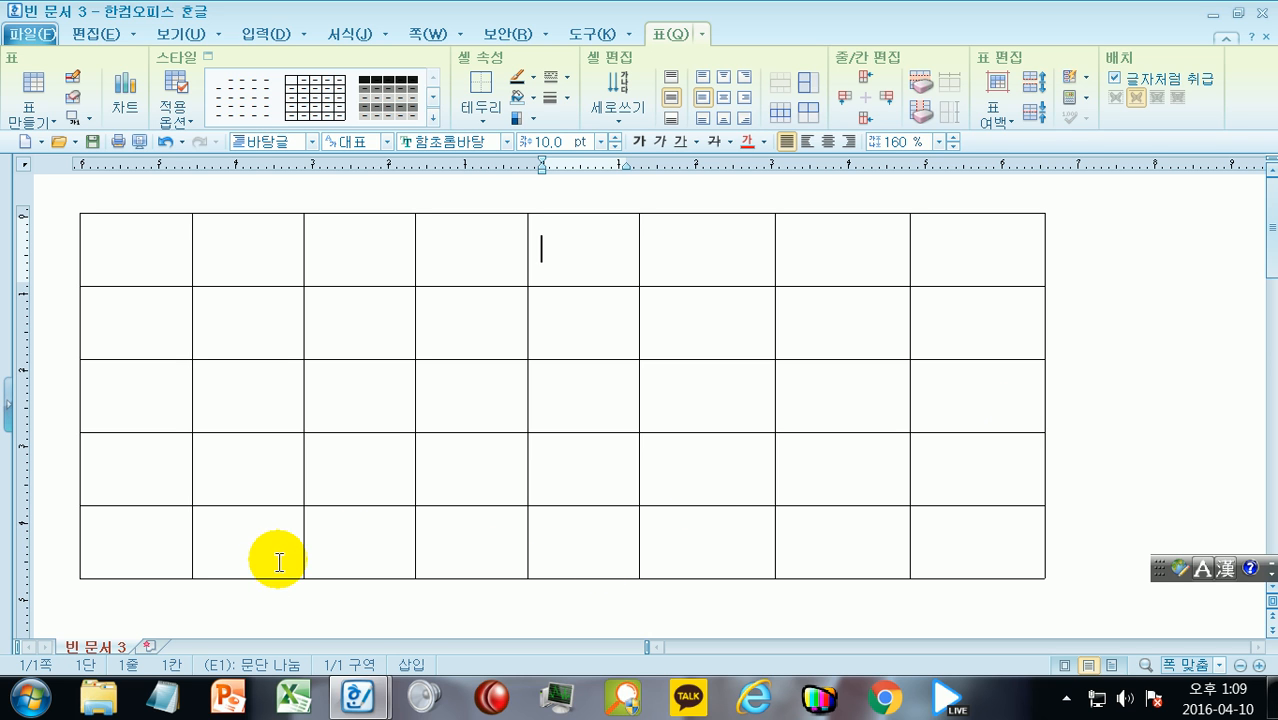
Add 3 rows below the table's bottom row
left_click(141, 549)
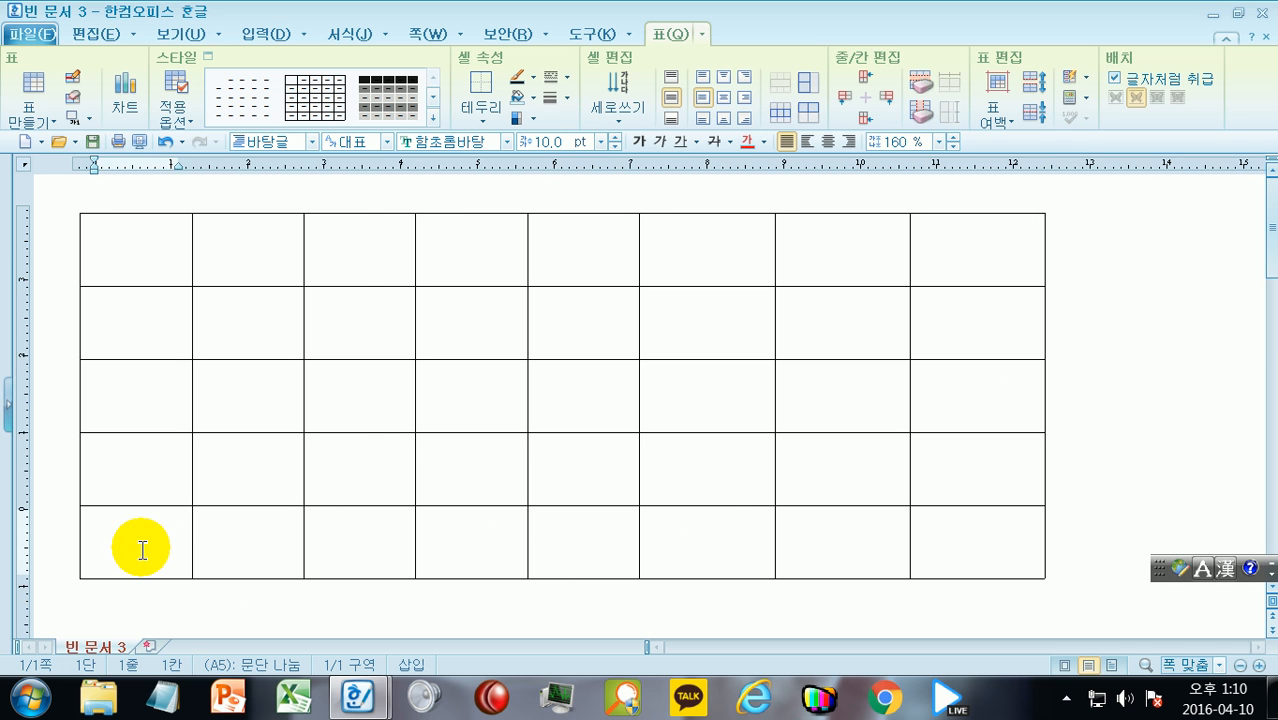
right_click(142, 549)
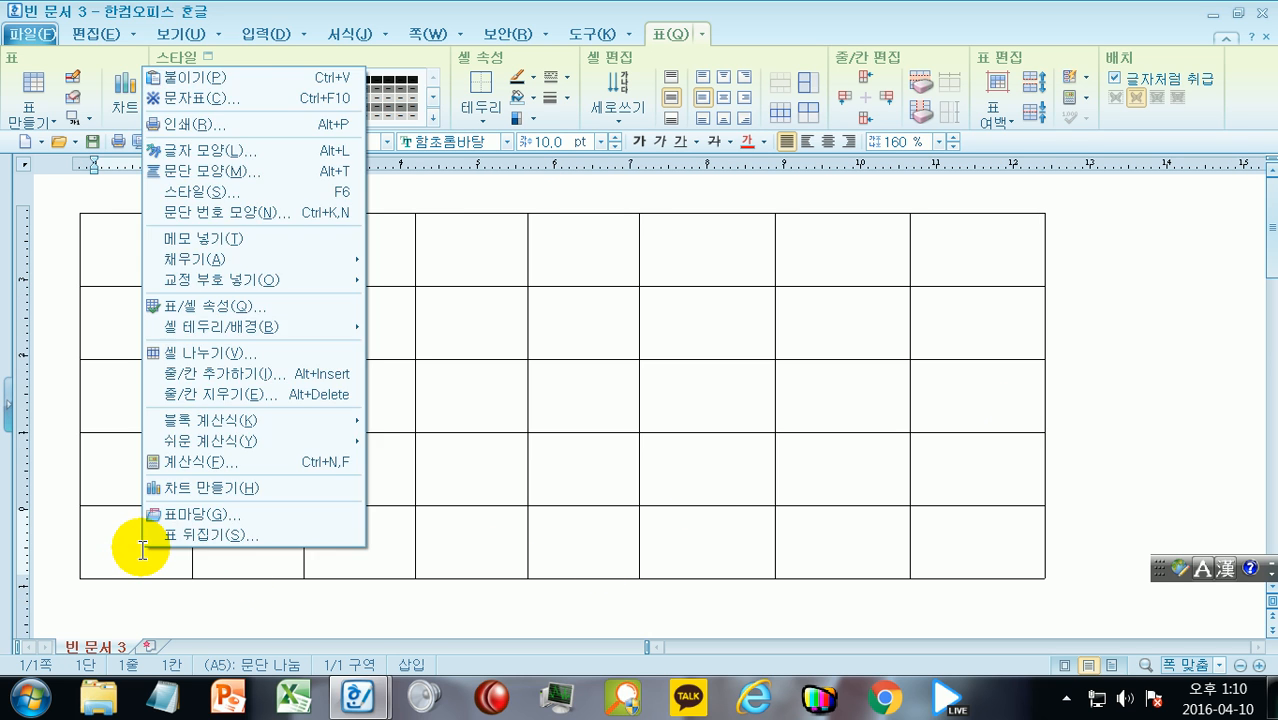
left_click(261, 382)
left_click(581, 395)
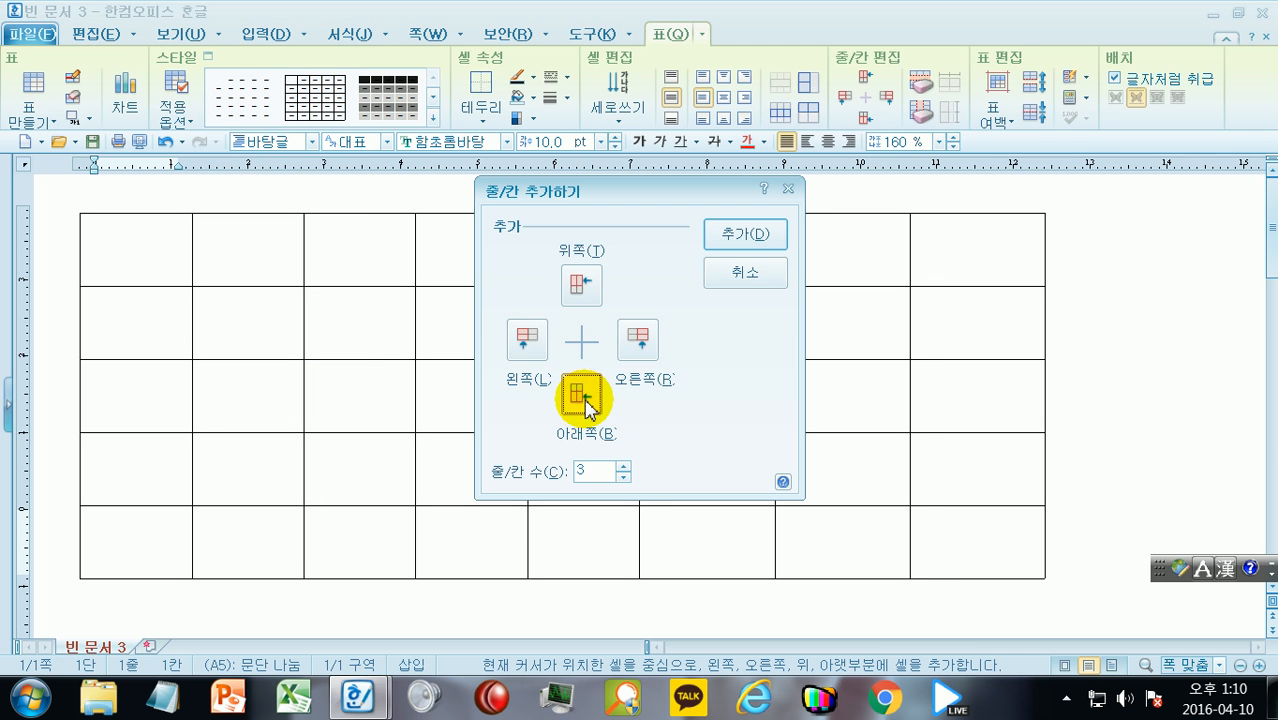
left_click(745, 235)
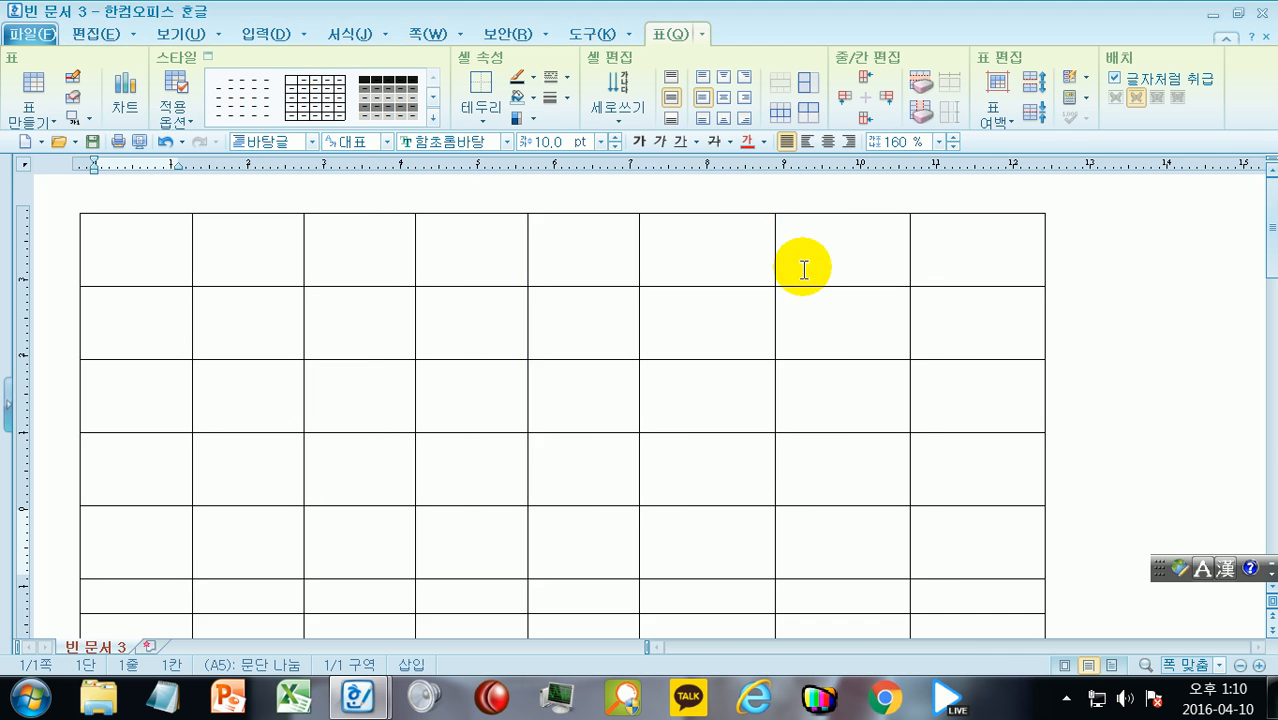
scroll(1127, 328, "down", 1)
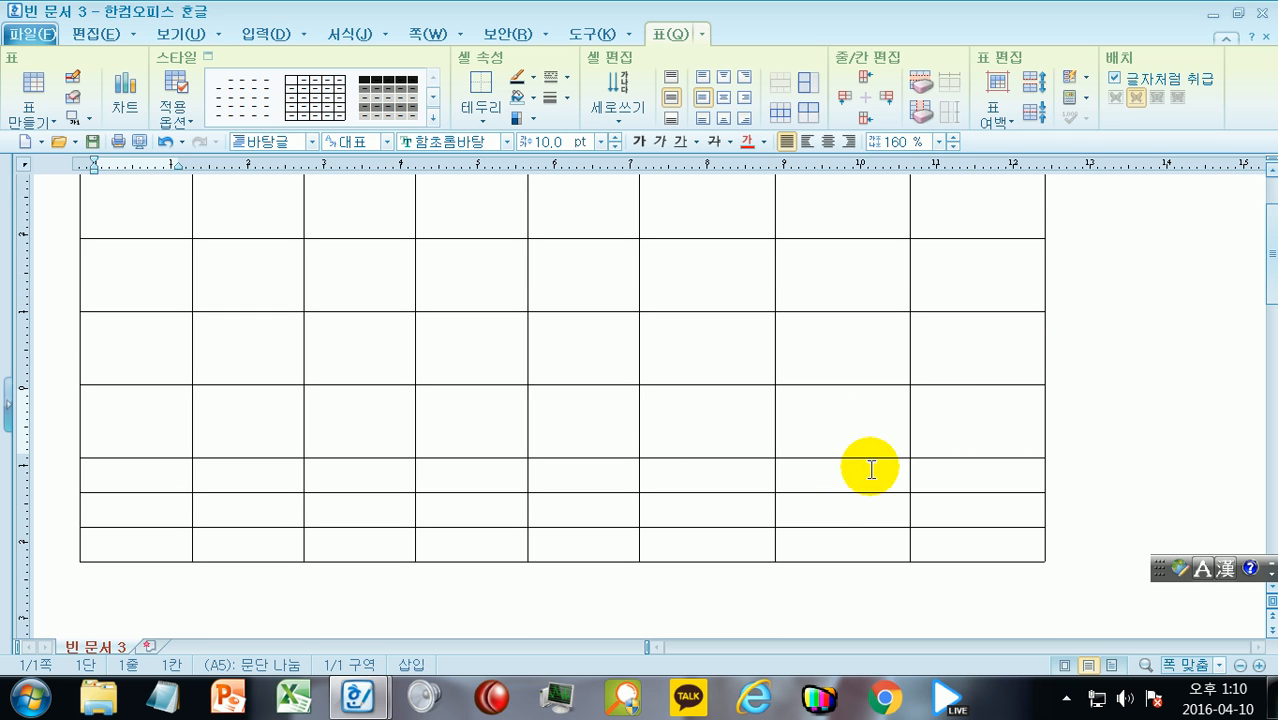
scroll(1013, 350, "up", 1)
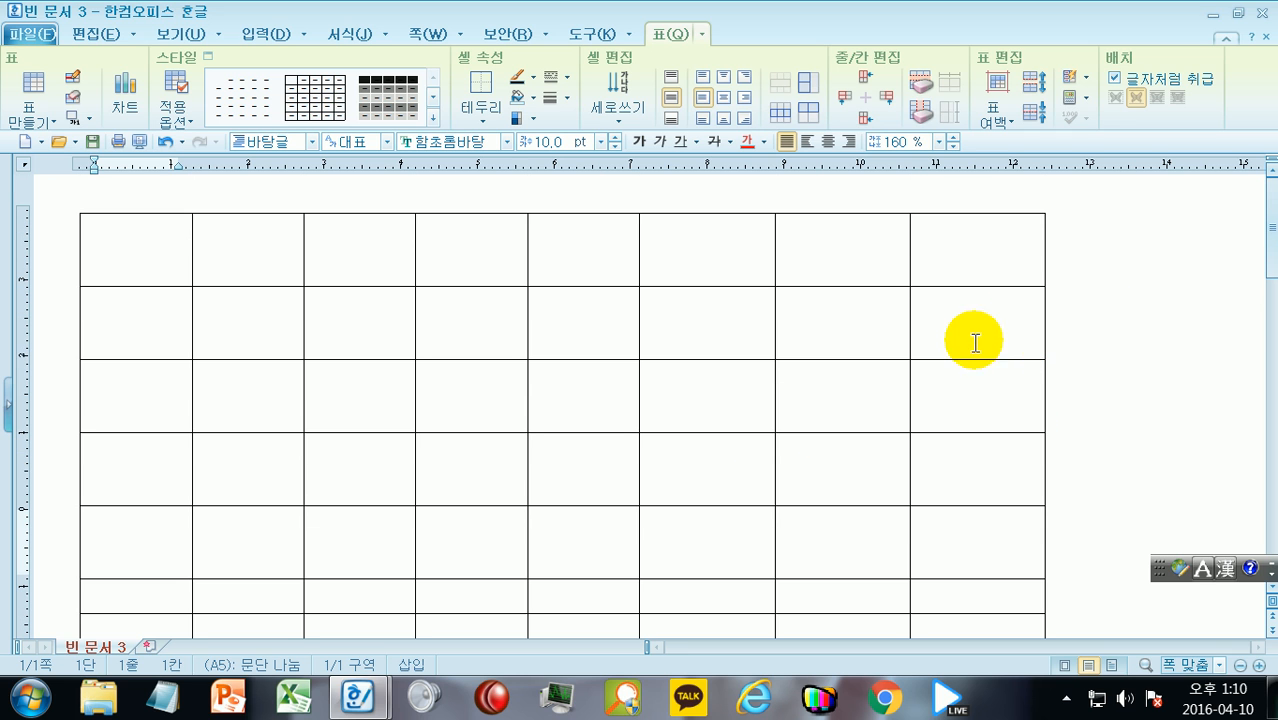
scroll(880, 400, "down", 5)
scroll(899, 445, "up", 5)
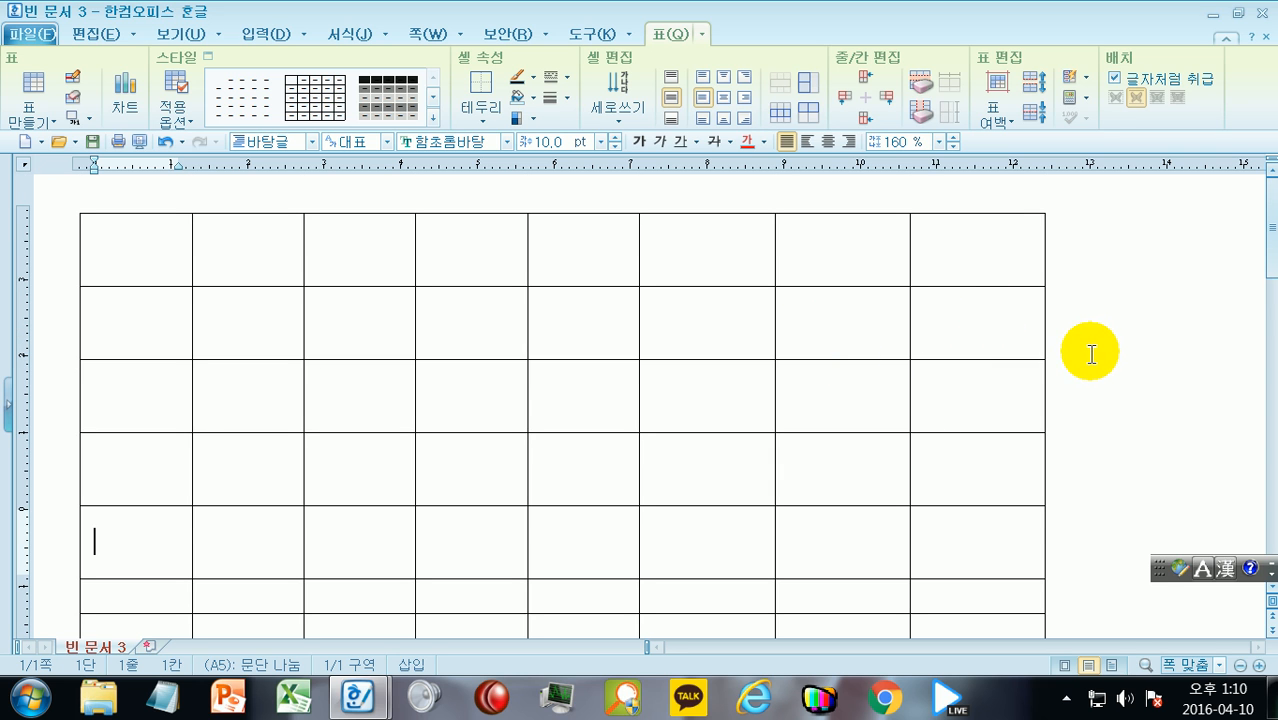
scroll(1091, 349, "down", 1)
scroll(1085, 343, "up", 1)
Delete the three added columns completely, without keeping their cell shape
left_click_drag(736, 251, 993, 570)
right_click(830, 231)
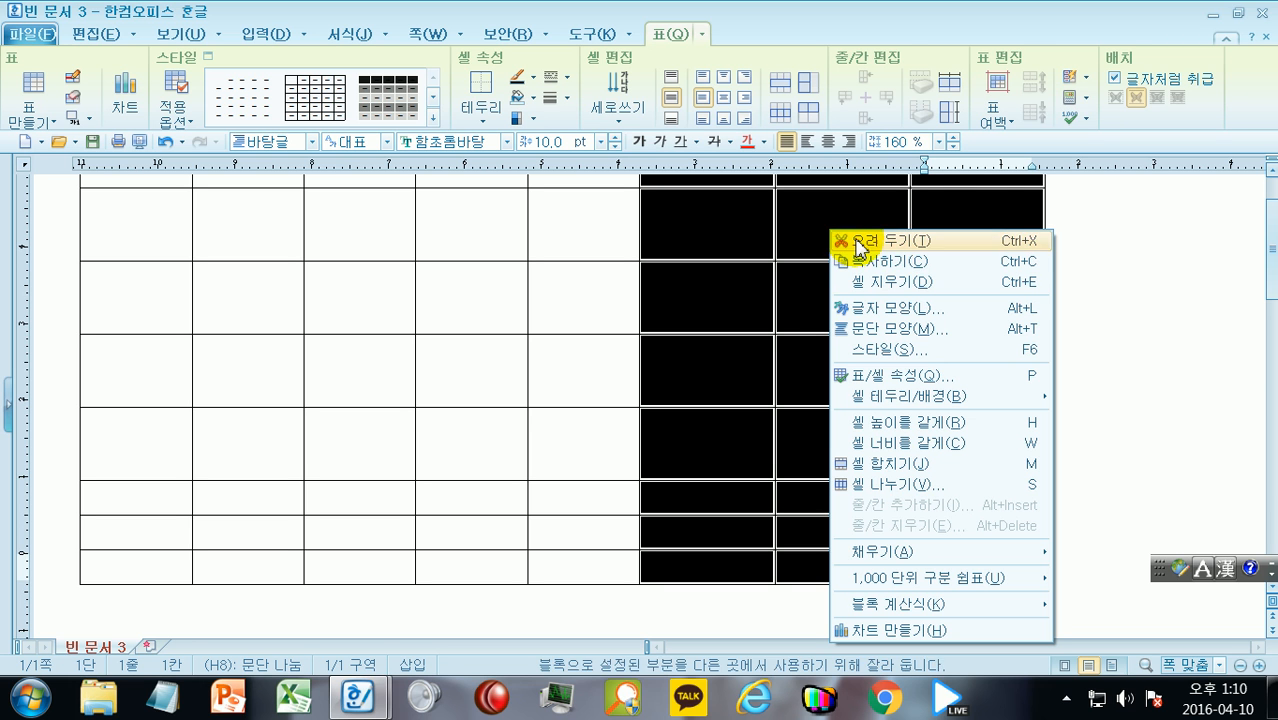
left_click(893, 283)
left_click(640, 378)
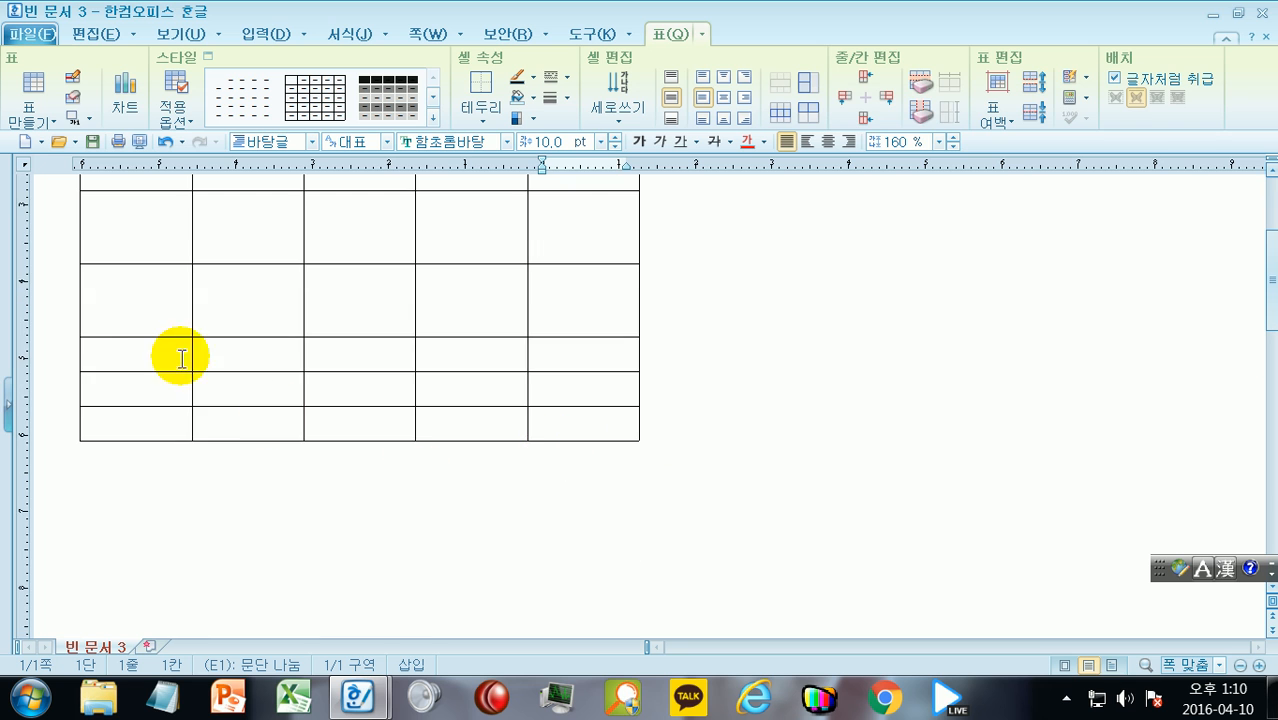
Delete the three short rows at the end of the table completely and leave the table
left_click_drag(120, 351, 568, 384)
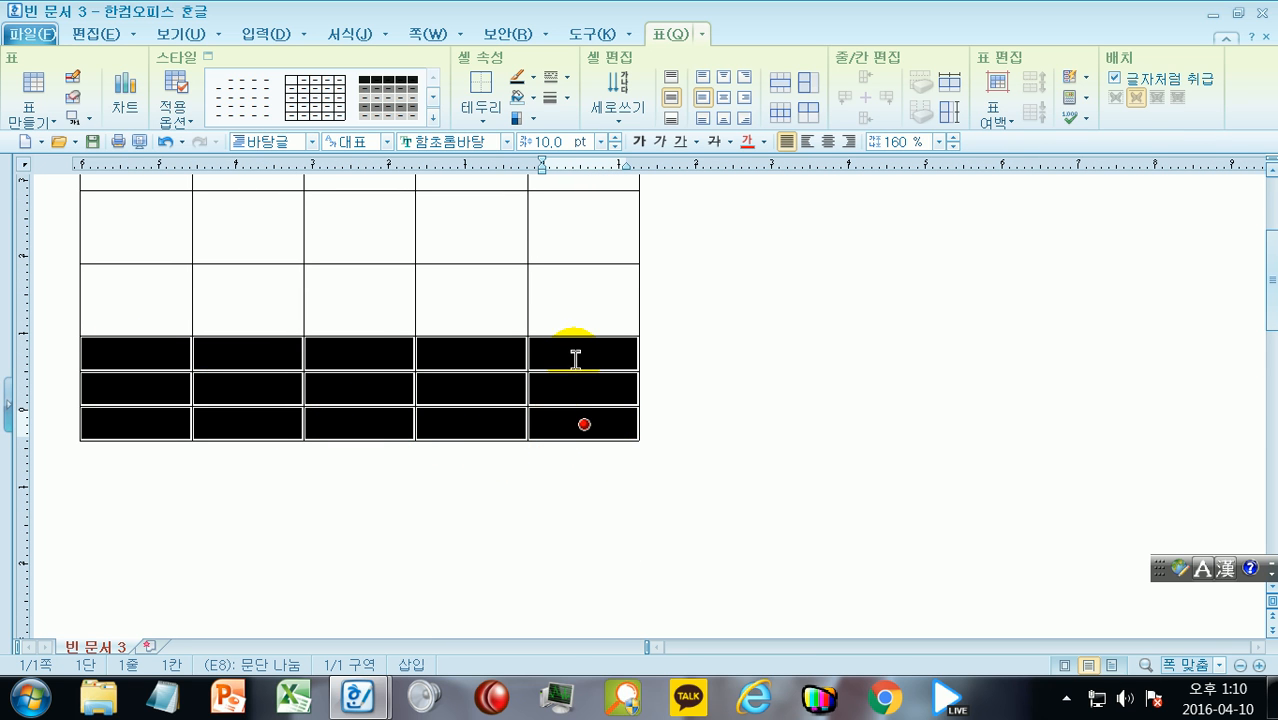
right_click(570, 356)
left_click(668, 412)
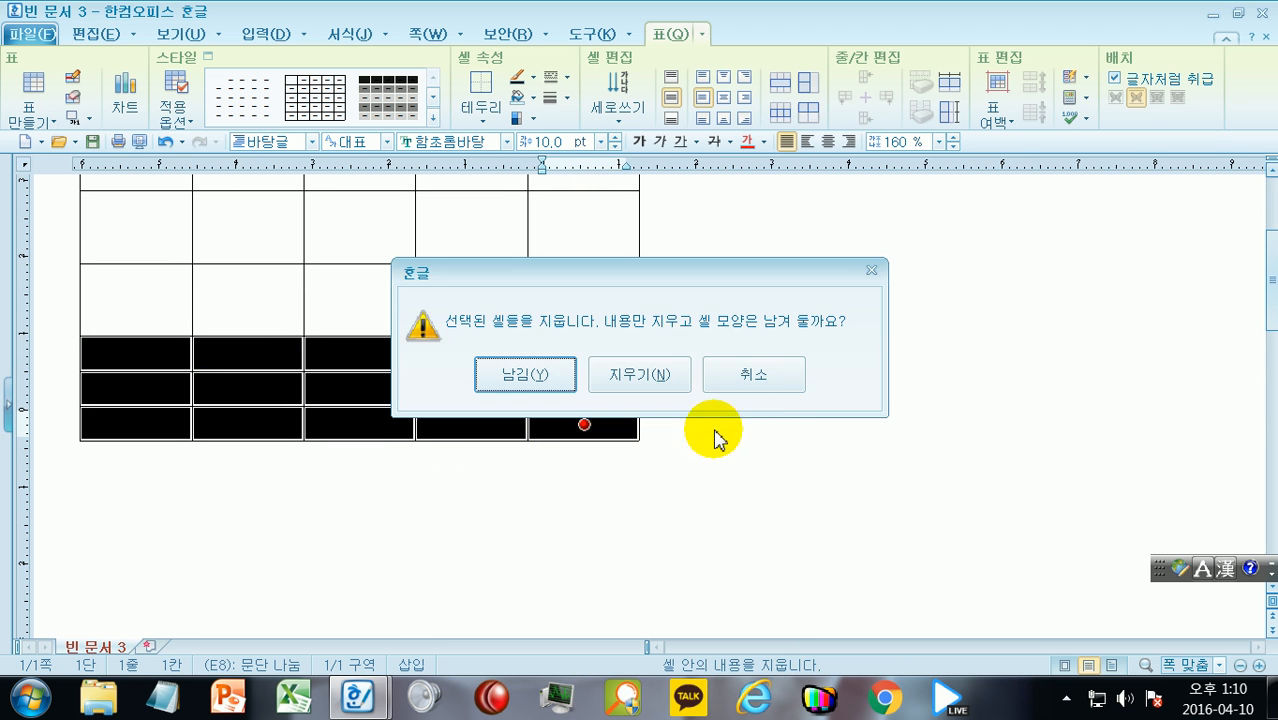
left_click(662, 379)
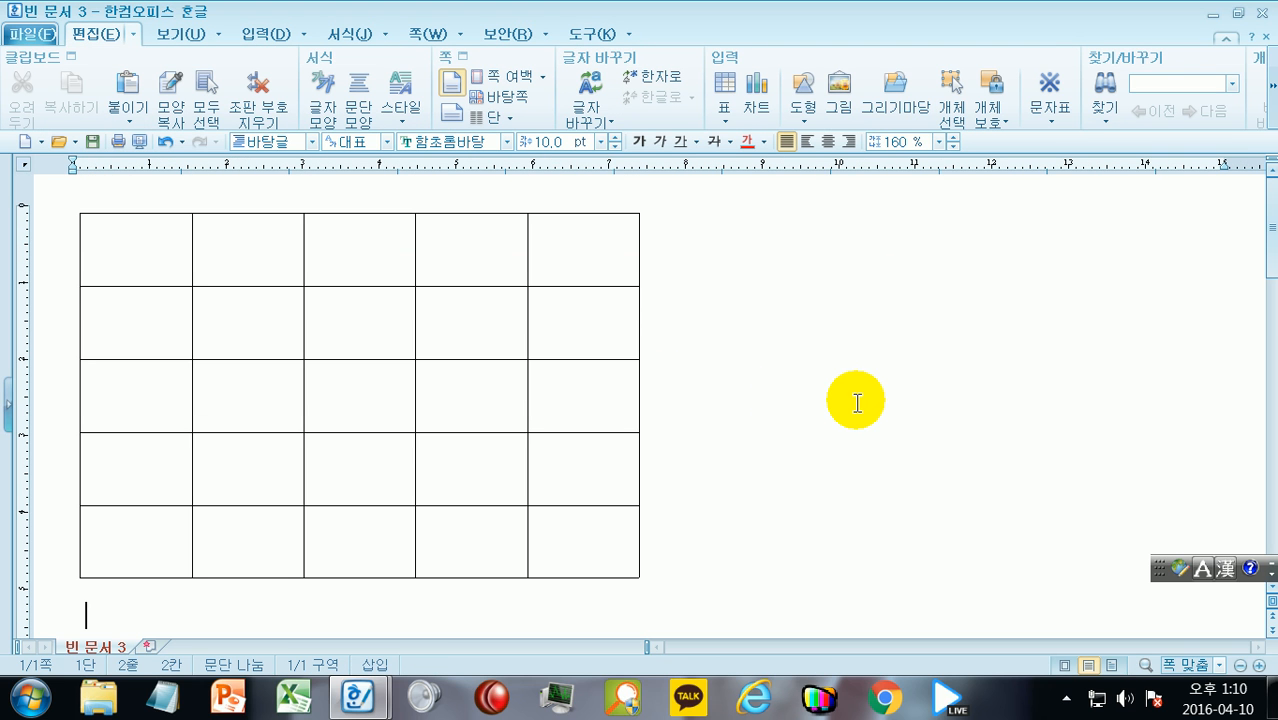
left_click(638, 586)
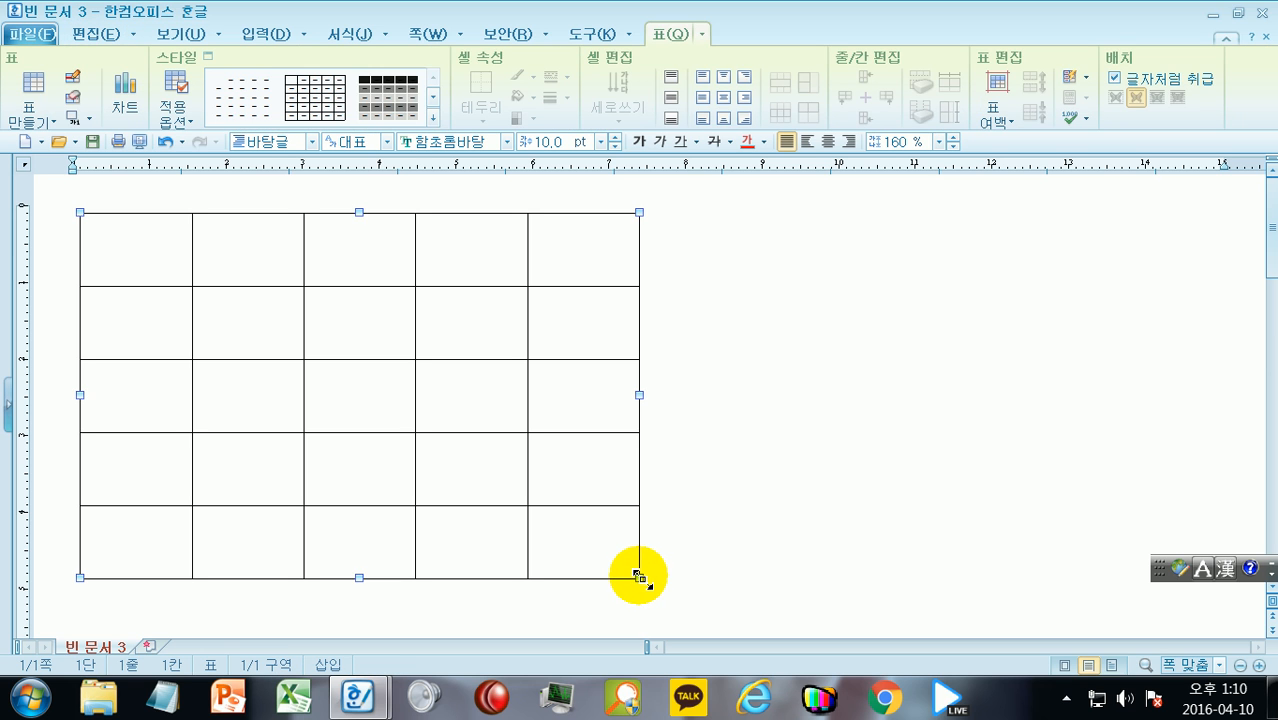
left_click(727, 436)
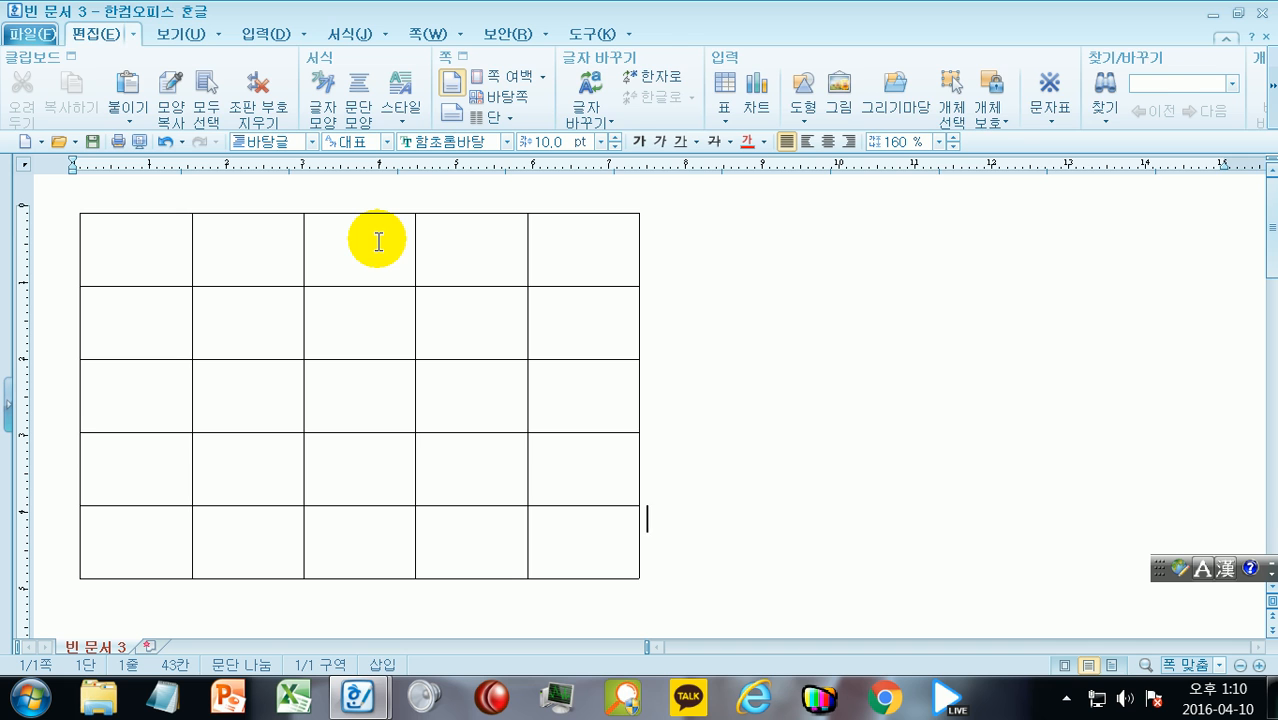
Copy all cells of the table's last three columns and release the selection
left_click_drag(378, 241, 618, 537)
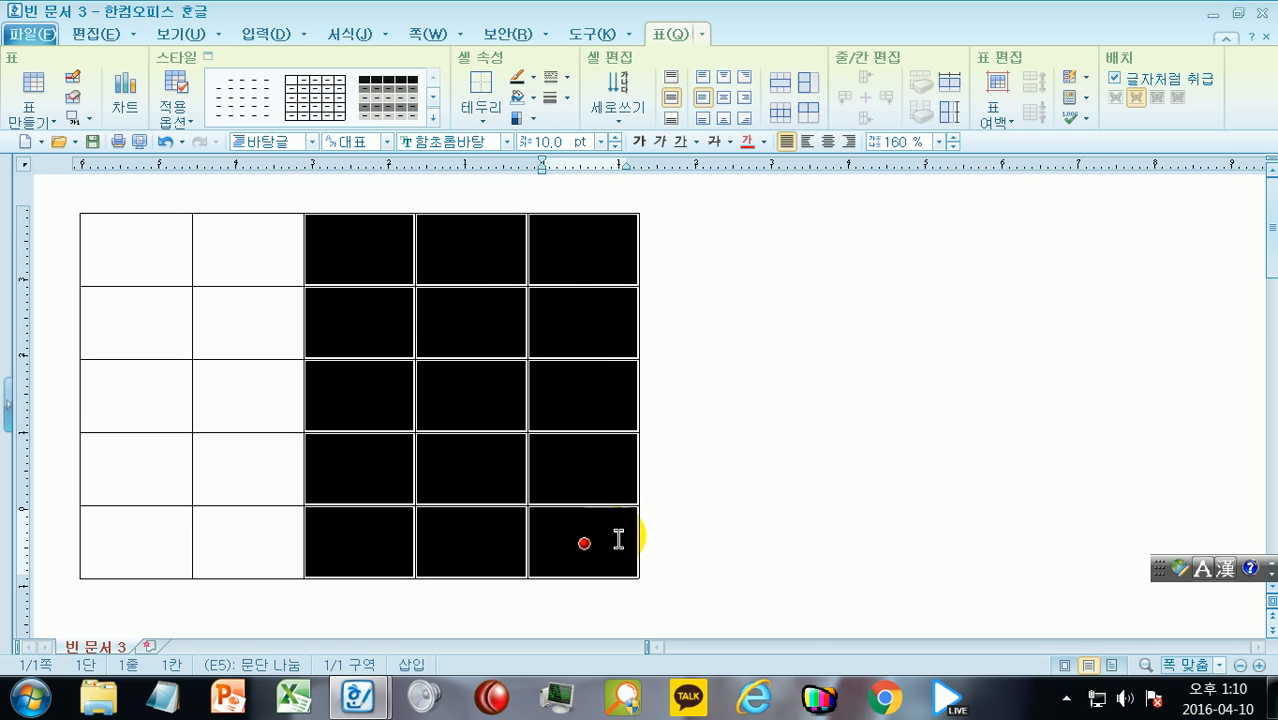
right_click(594, 254)
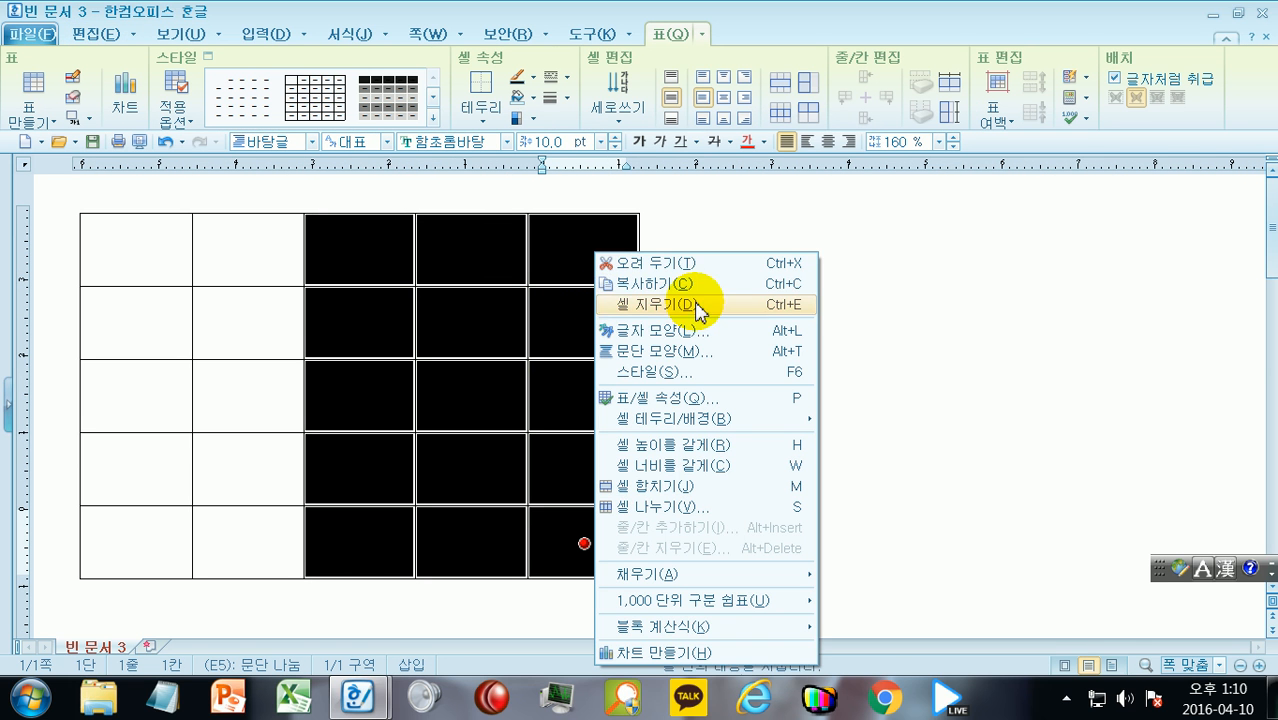
left_click(705, 284)
left_click(702, 268)
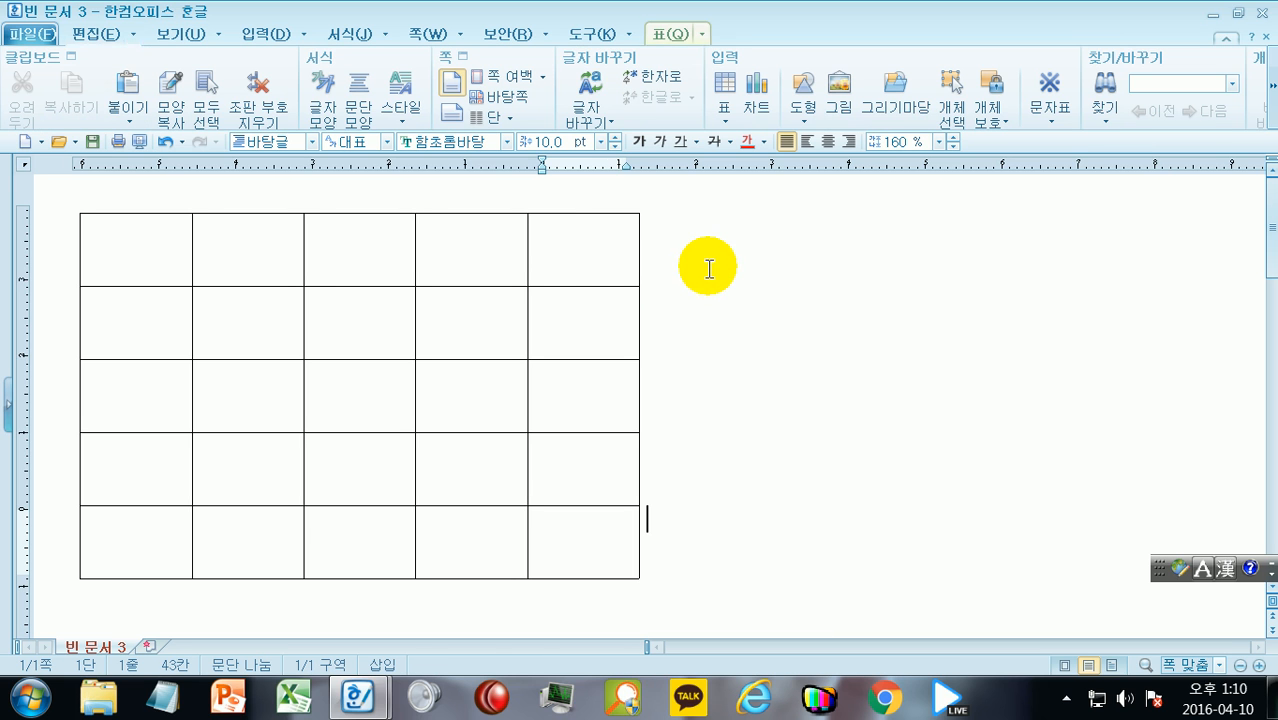
Paste the copied columns to the right of the table's last column
left_click(580, 253)
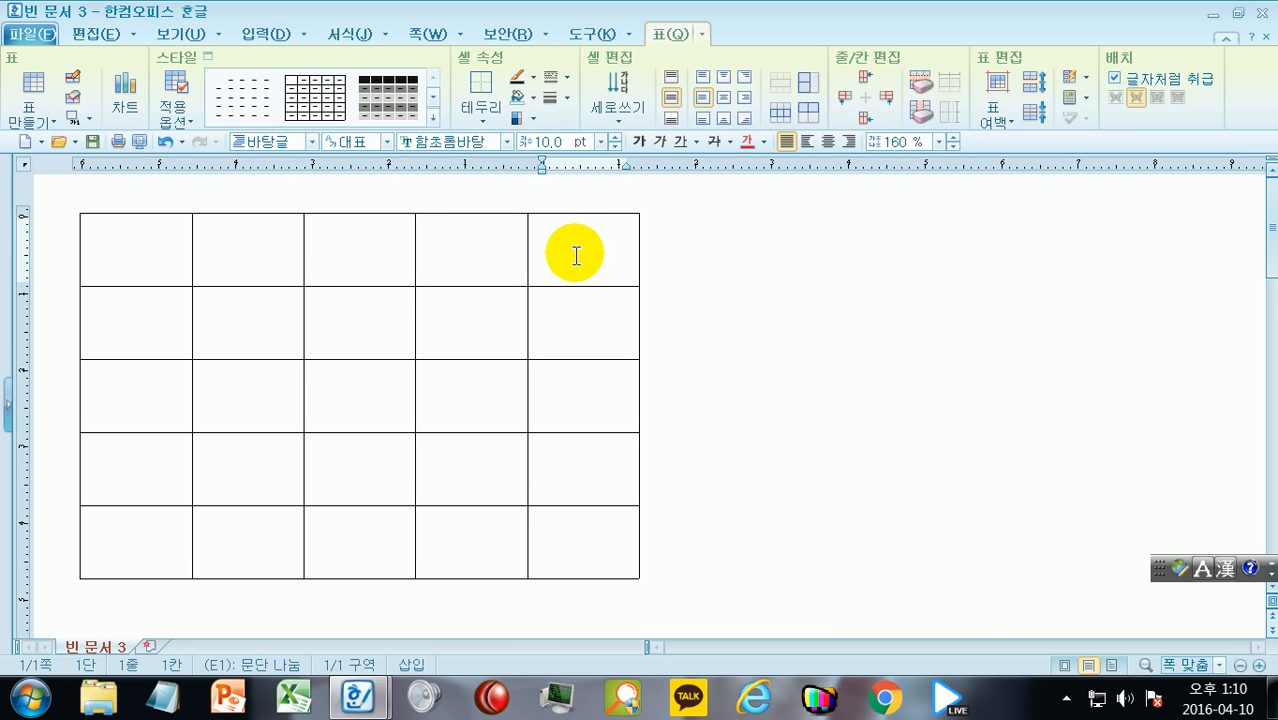
right_click(576, 256)
left_click(624, 270)
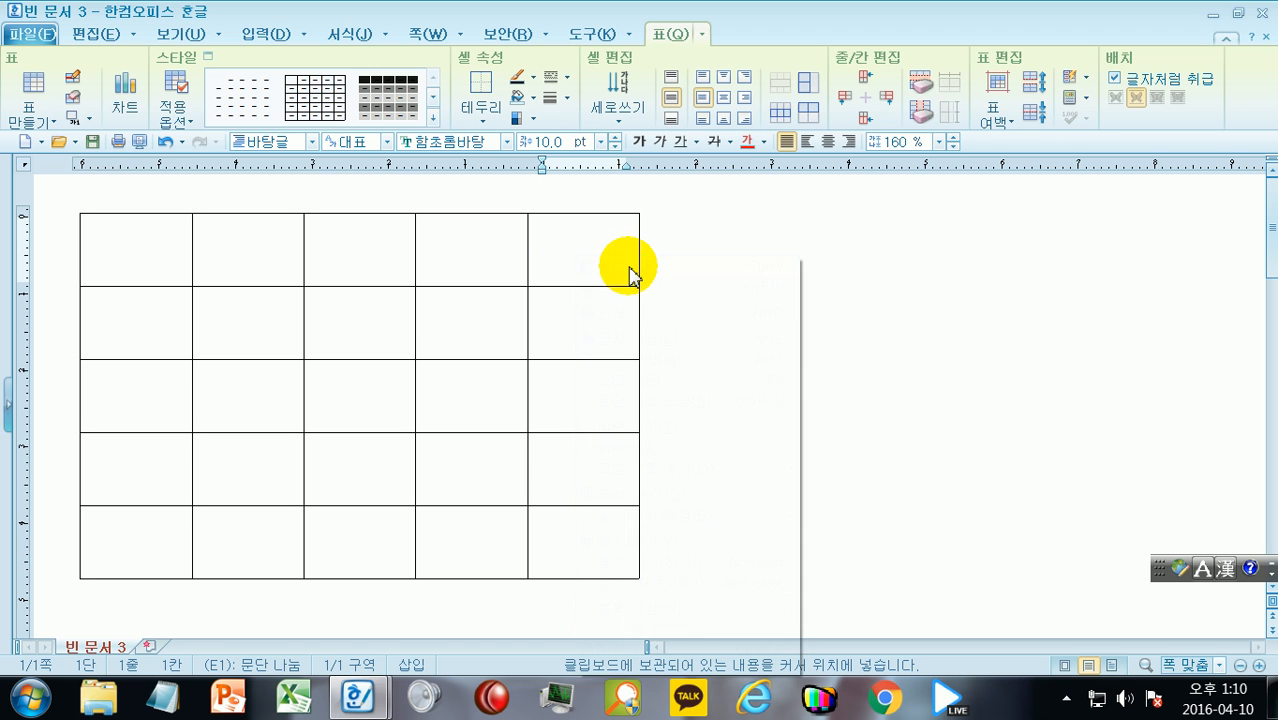
left_click(550, 355)
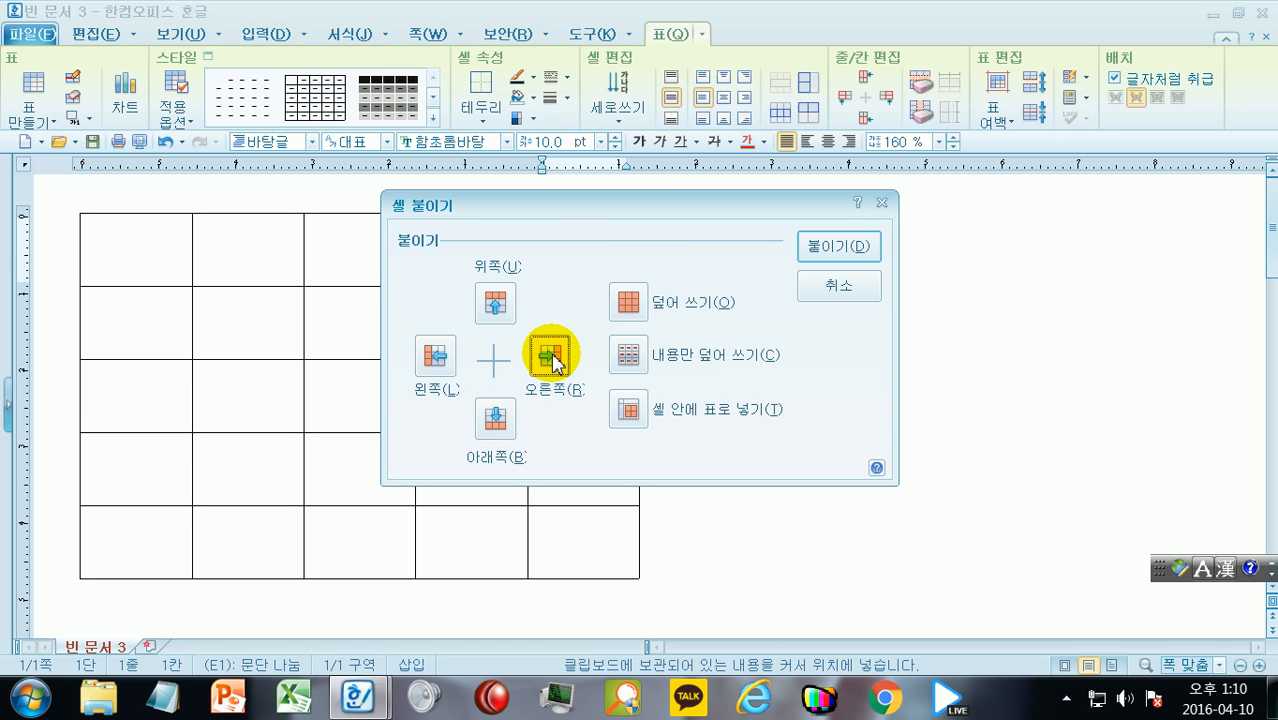
left_click(825, 247)
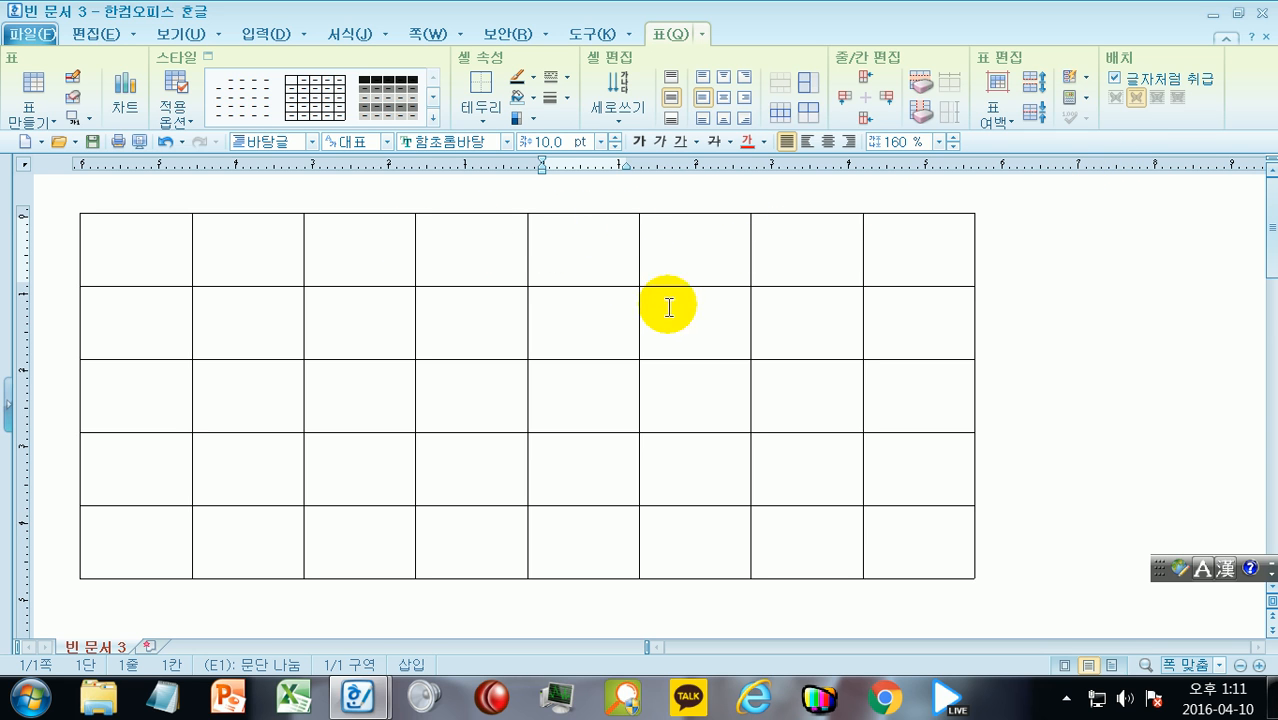
Copy all cells of the table's bottom three rows and release the selection
left_click_drag(143, 382, 914, 541)
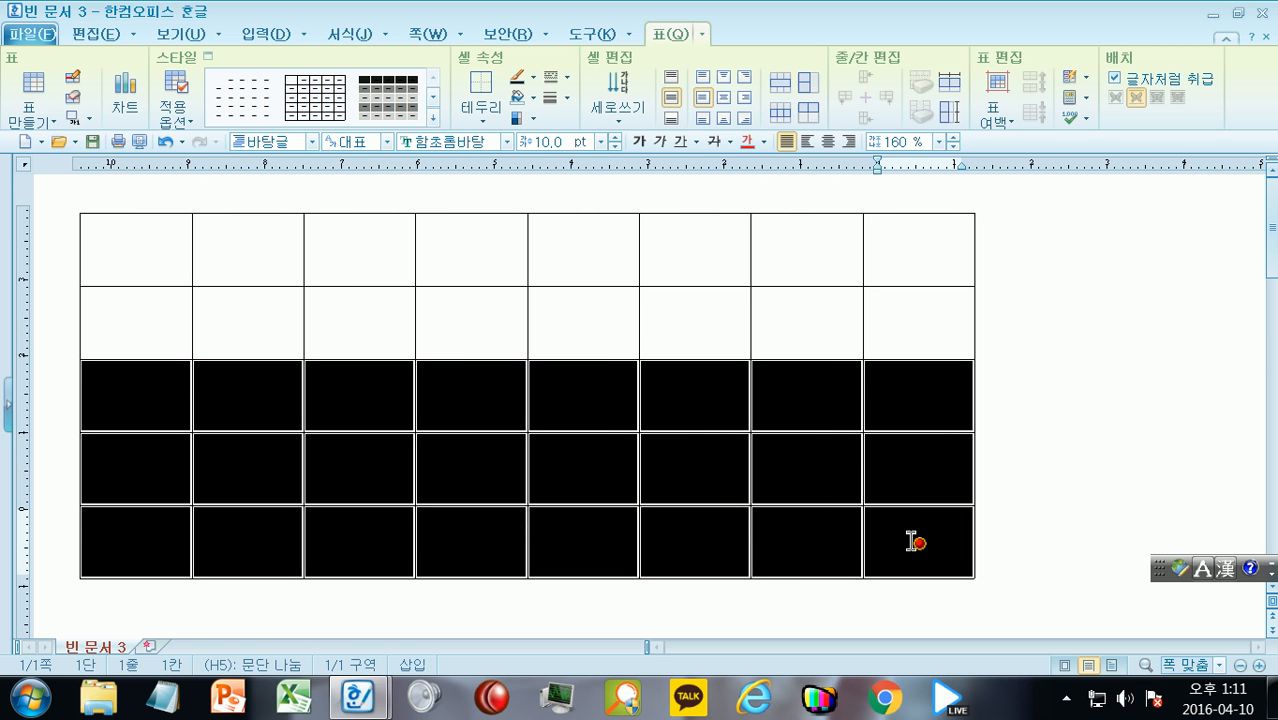
right_click(587, 379)
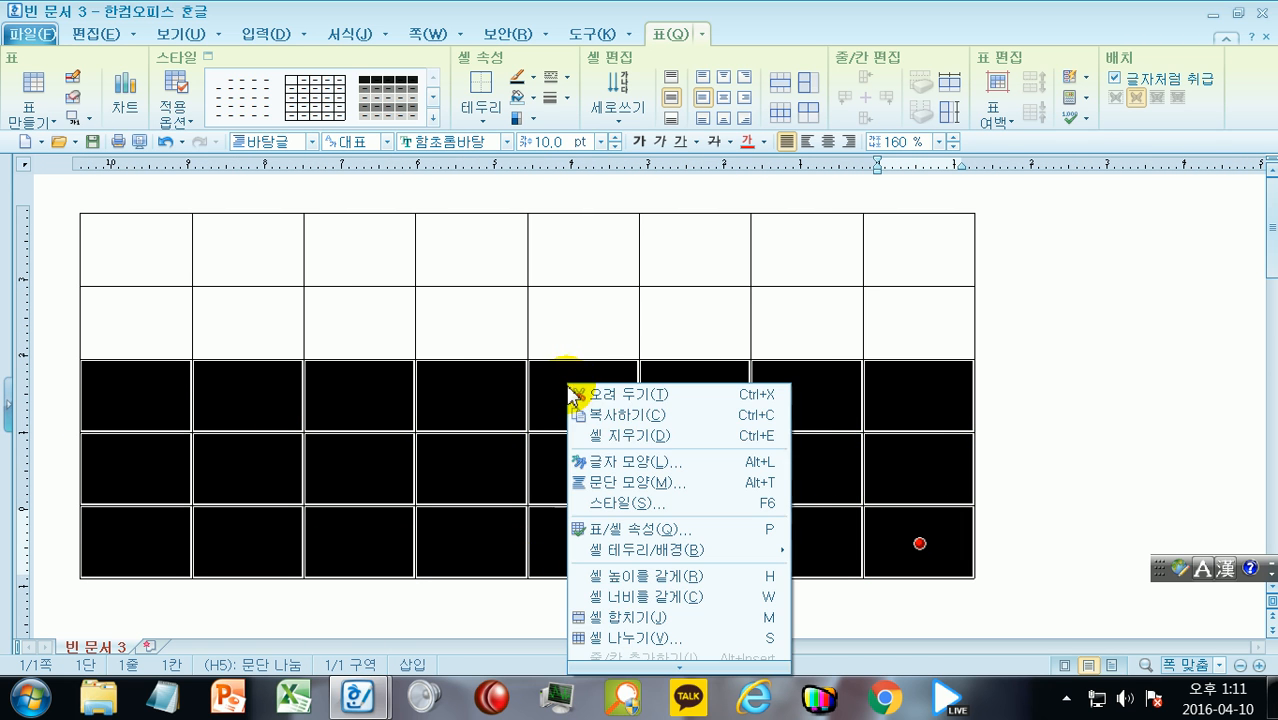
left_click(643, 415)
left_click(1013, 408)
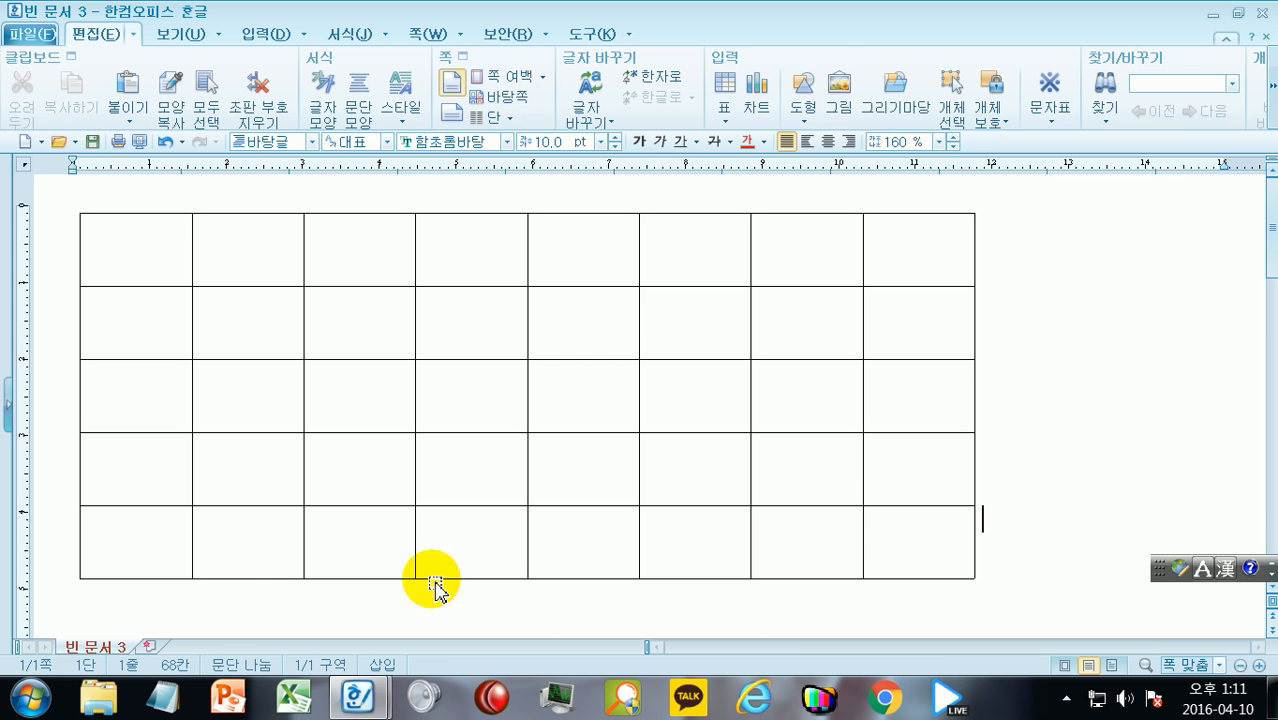
Paste the copied rows below the table's bottom row
left_click(106, 536)
right_click(126, 538)
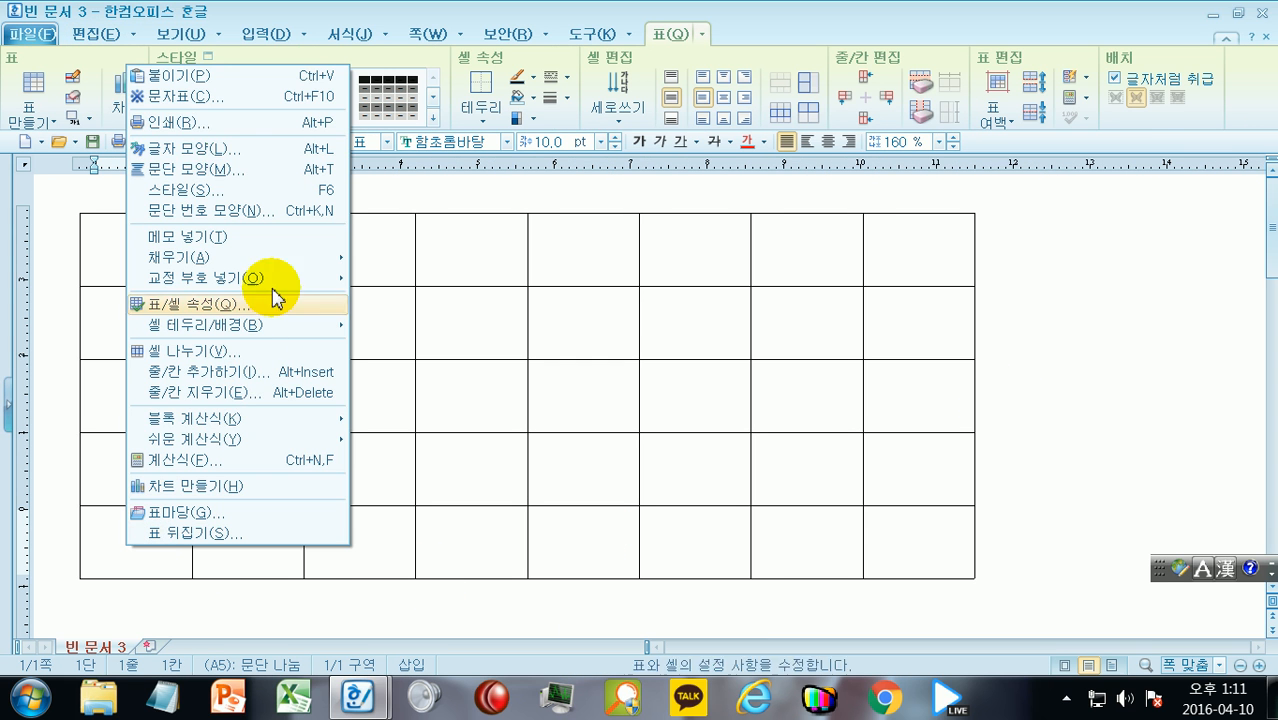
left_click(222, 77)
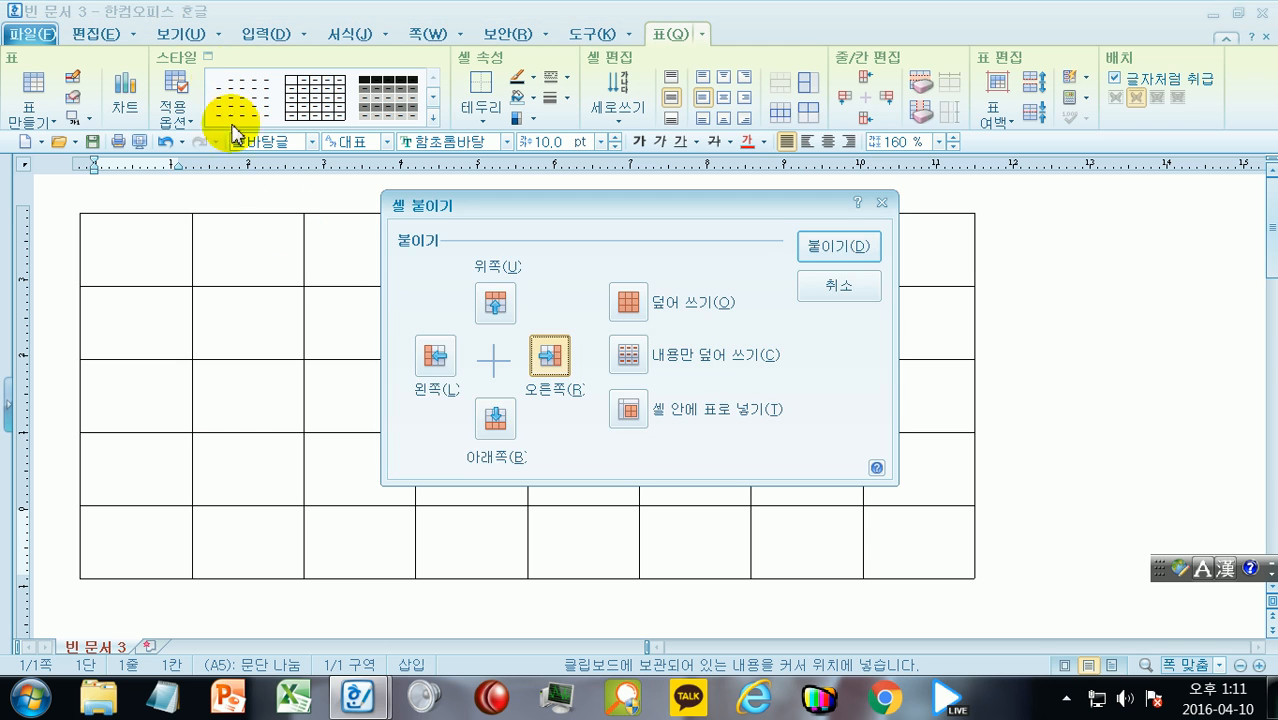
left_click(495, 419)
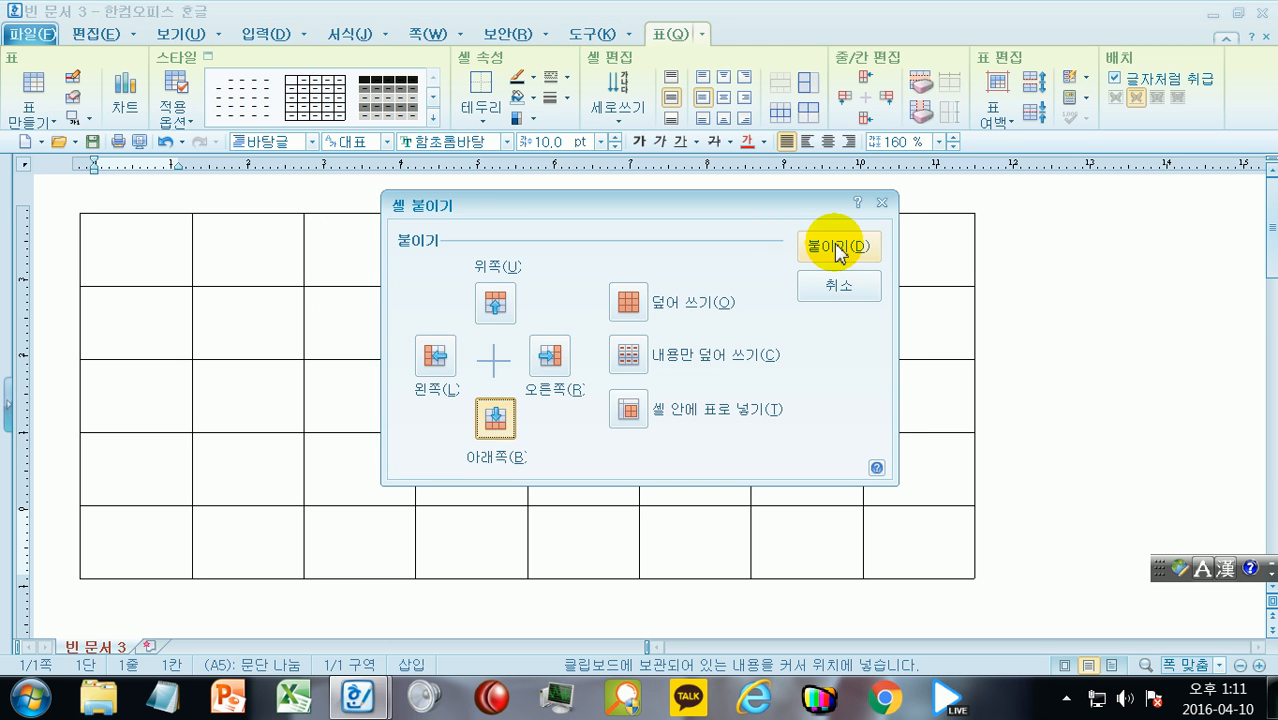
left_click(836, 250)
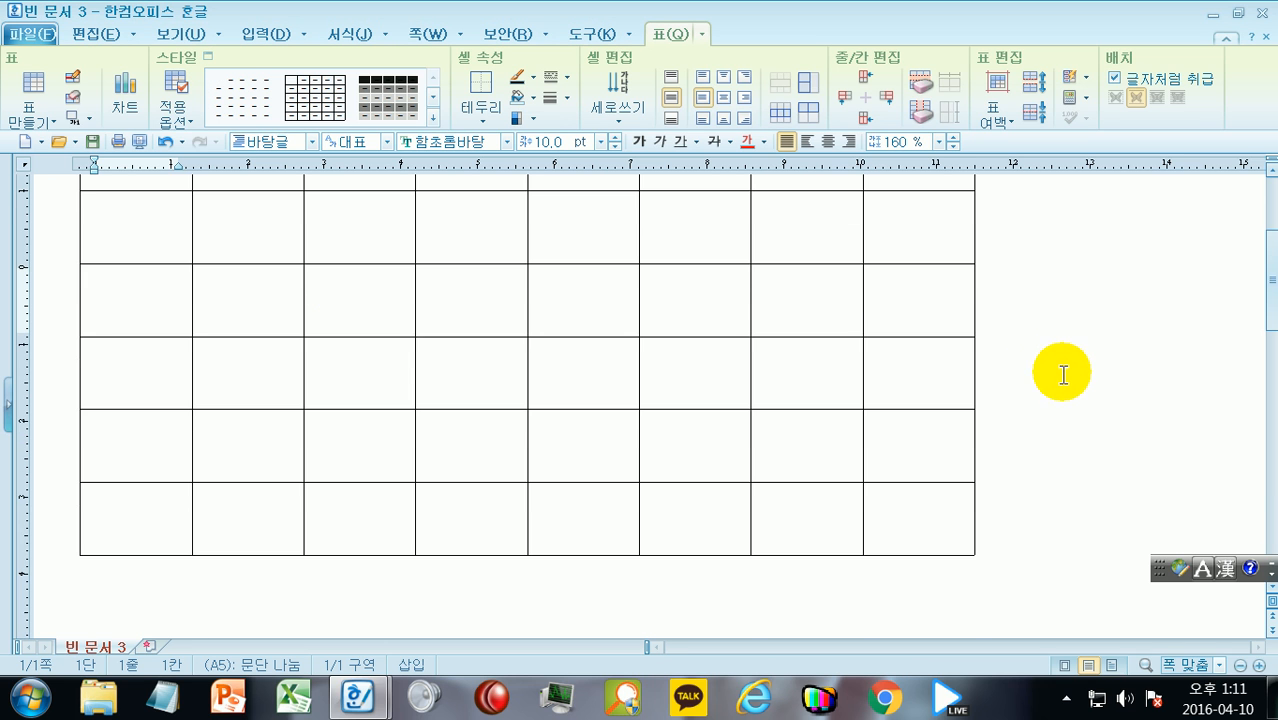
scroll(1043, 366, "up", 2)
scroll(1065, 360, "down", 5)
left_click_drag(140, 380, 873, 538)
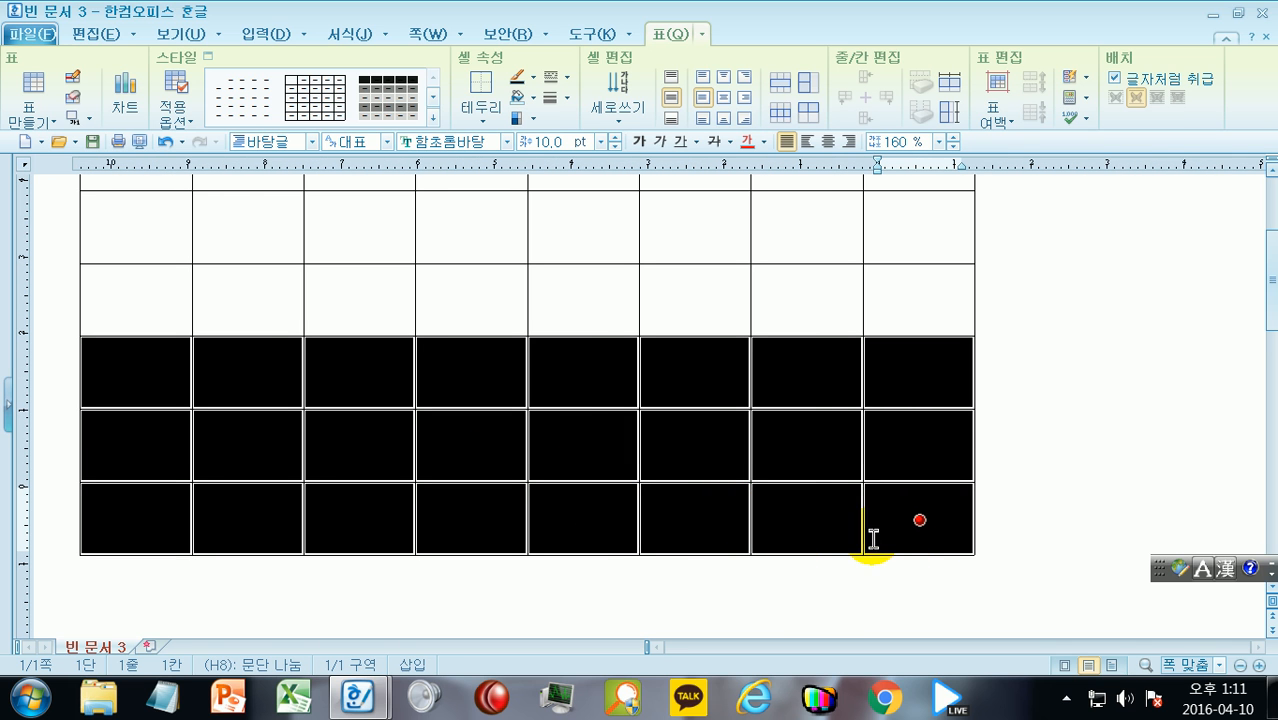
right_click(777, 385)
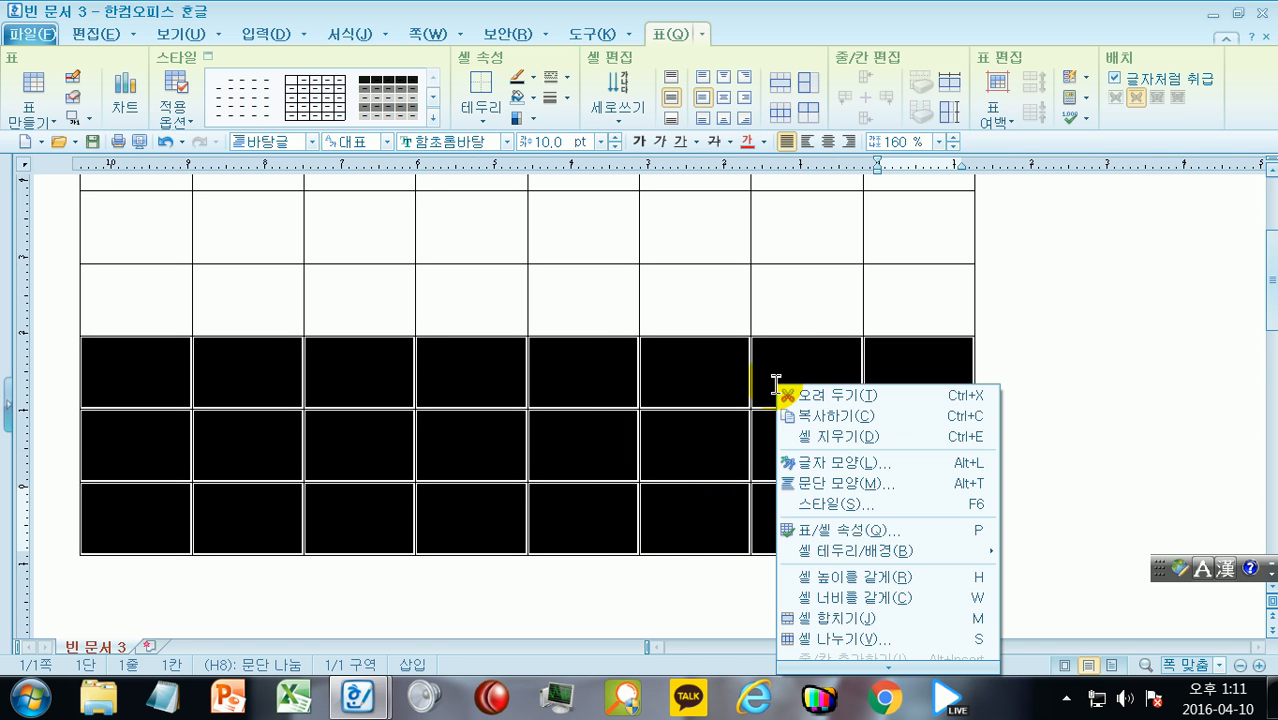
left_click(1089, 378)
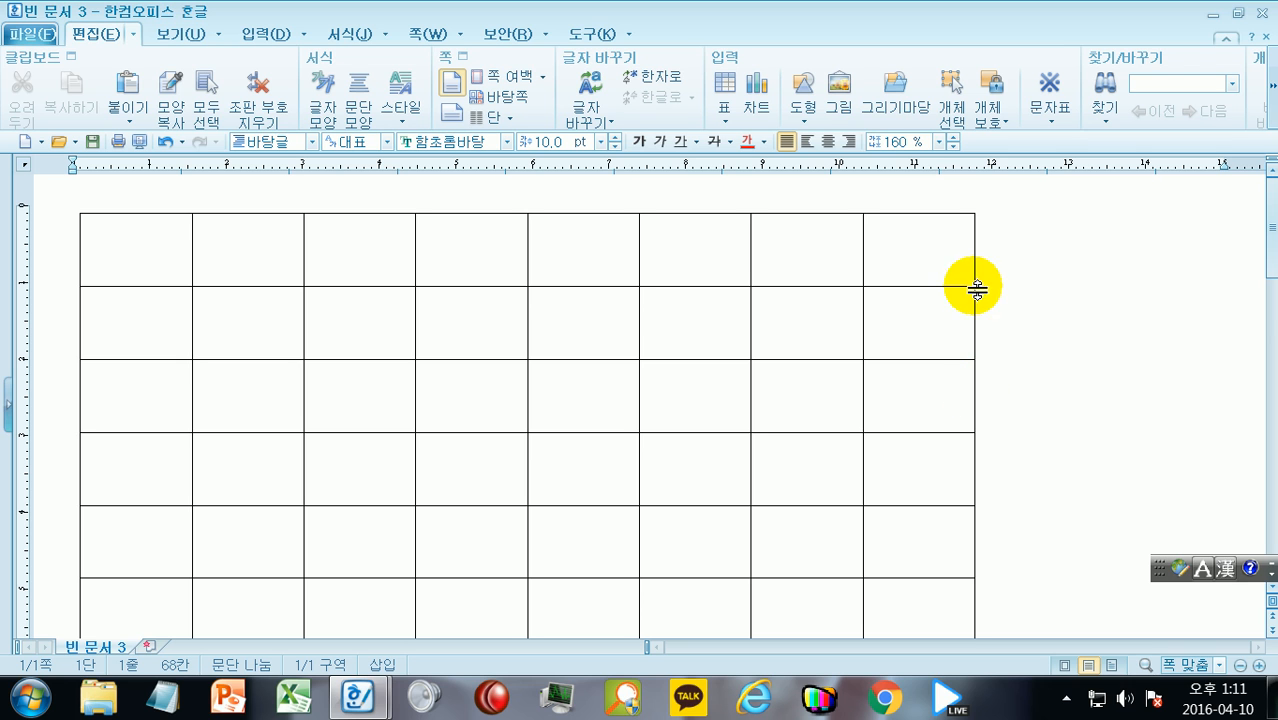
Fill every cell of the table's top row with a solid light yellow background and release the selection
left_click(172, 254)
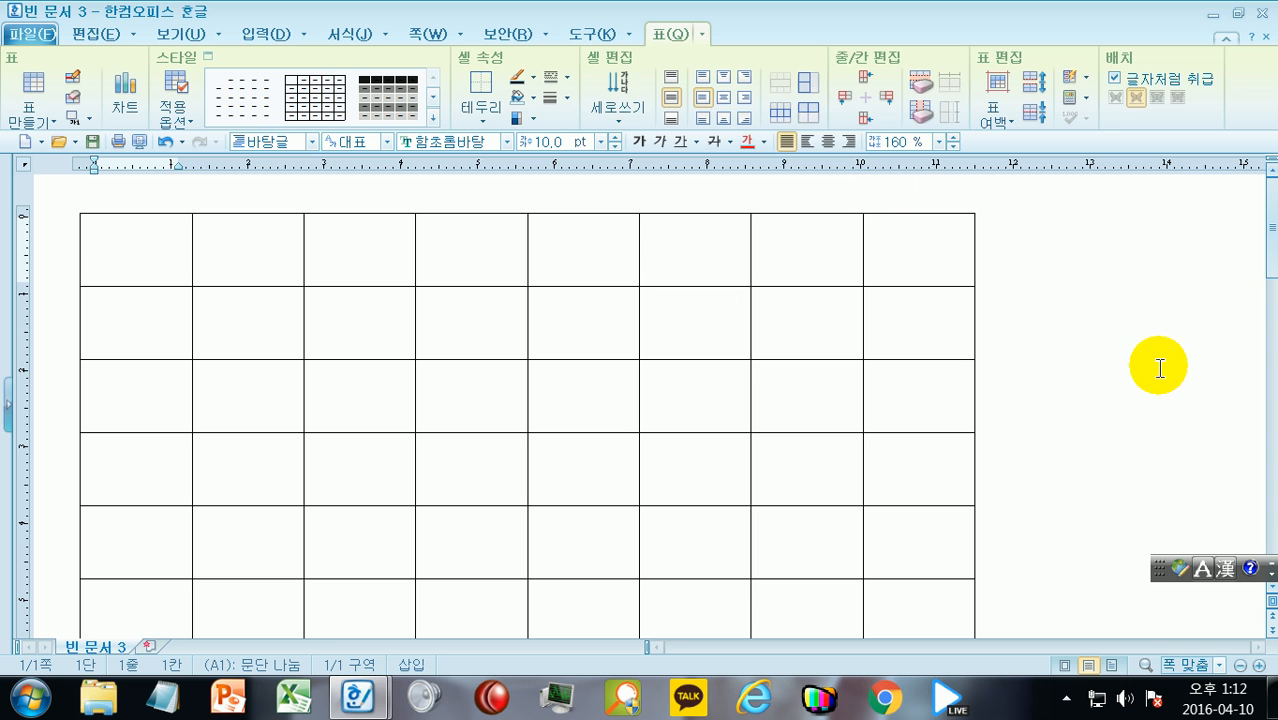
left_click_drag(120, 251, 920, 251)
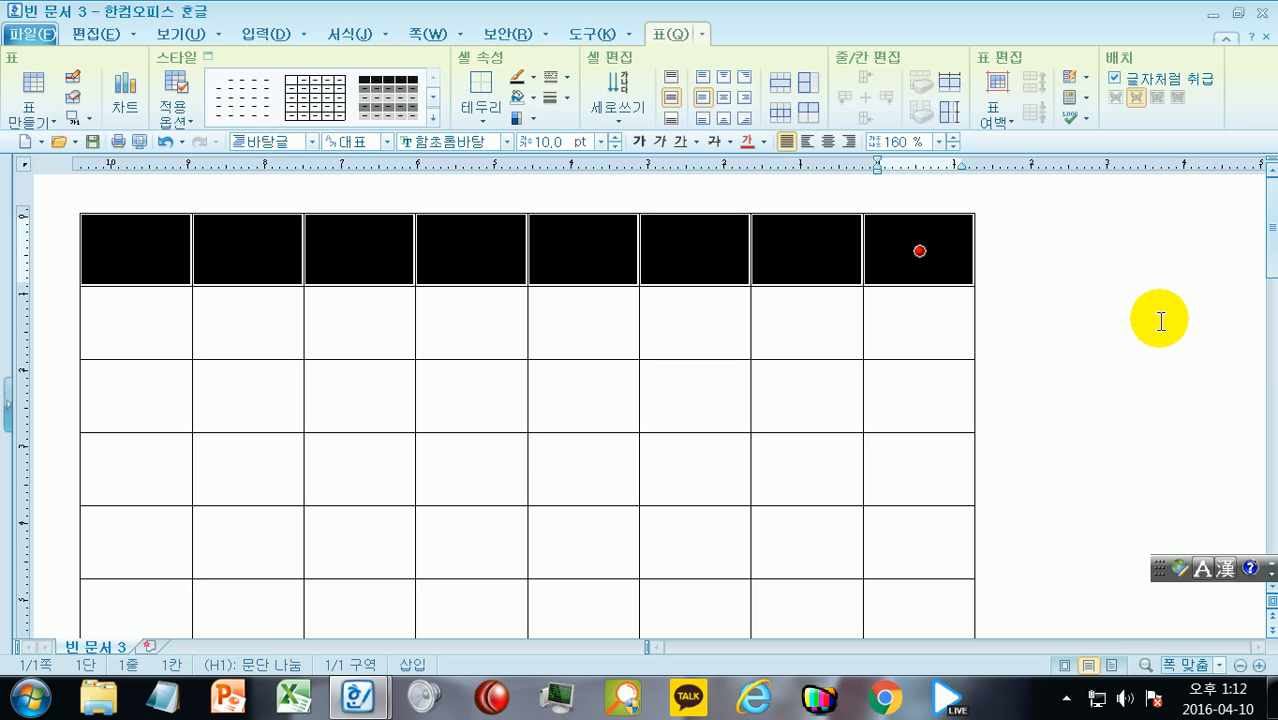
right_click(577, 260)
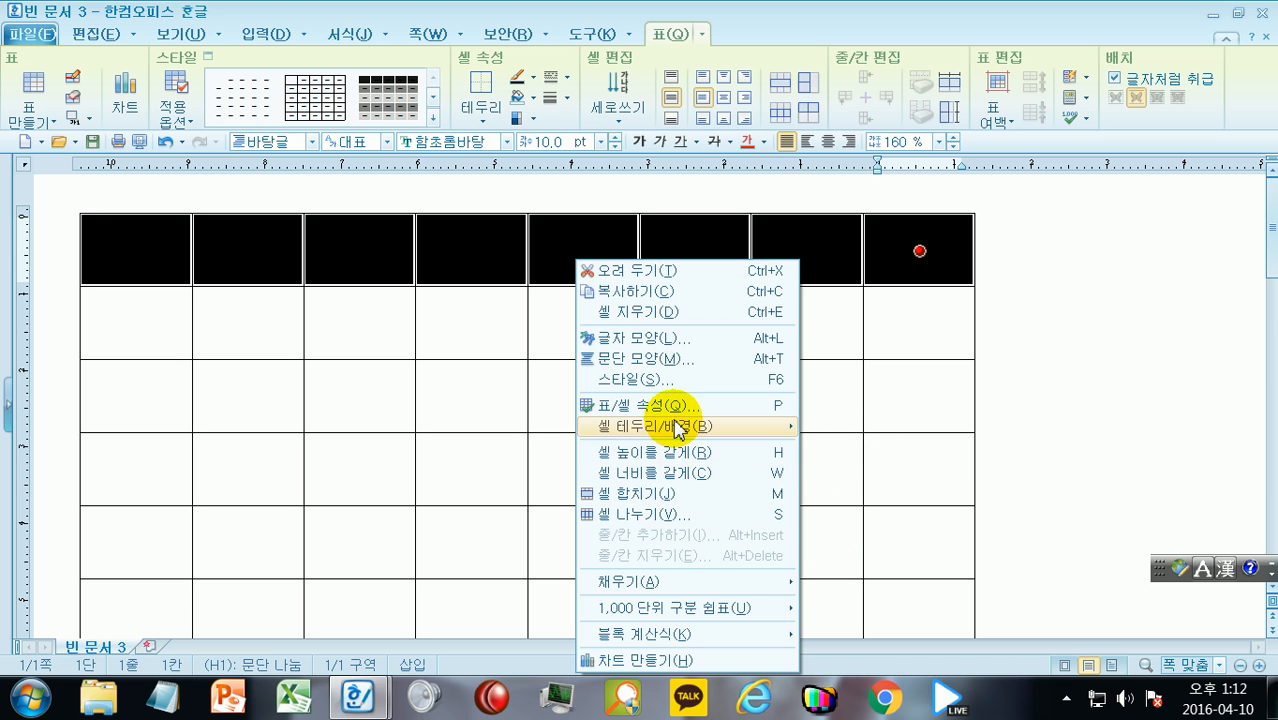
mouse_move(680, 433)
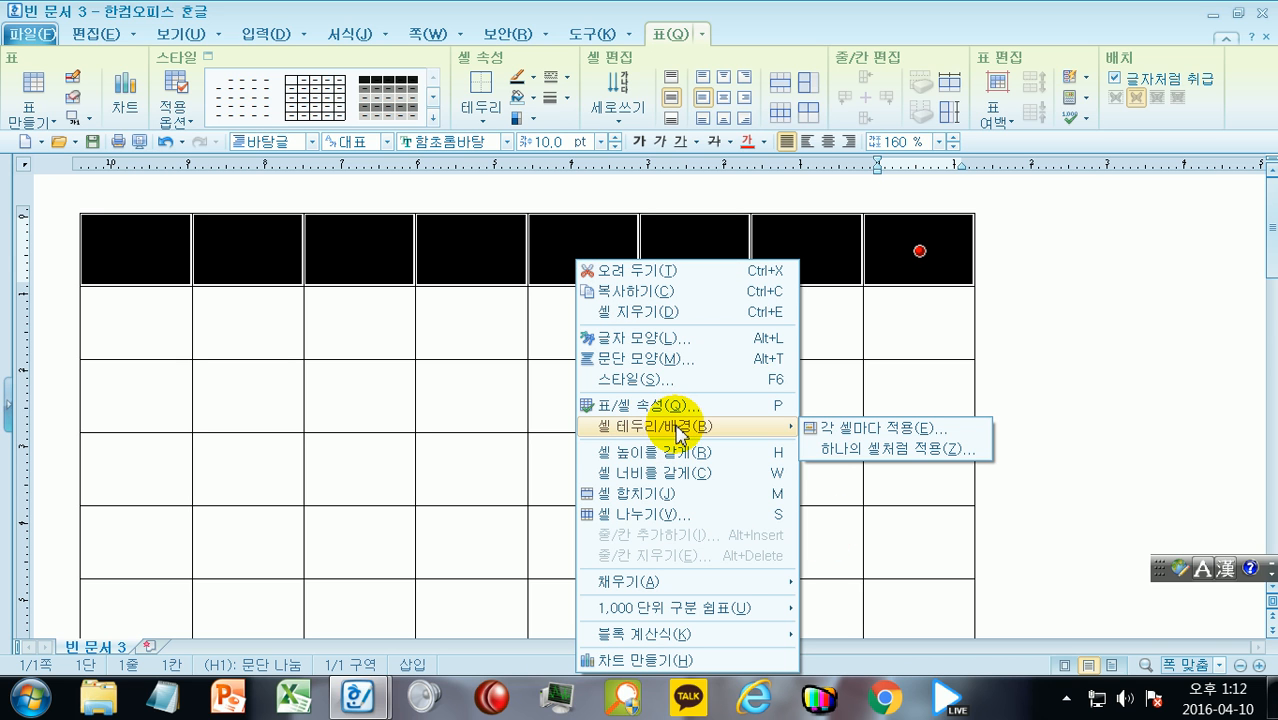
left_click(838, 430)
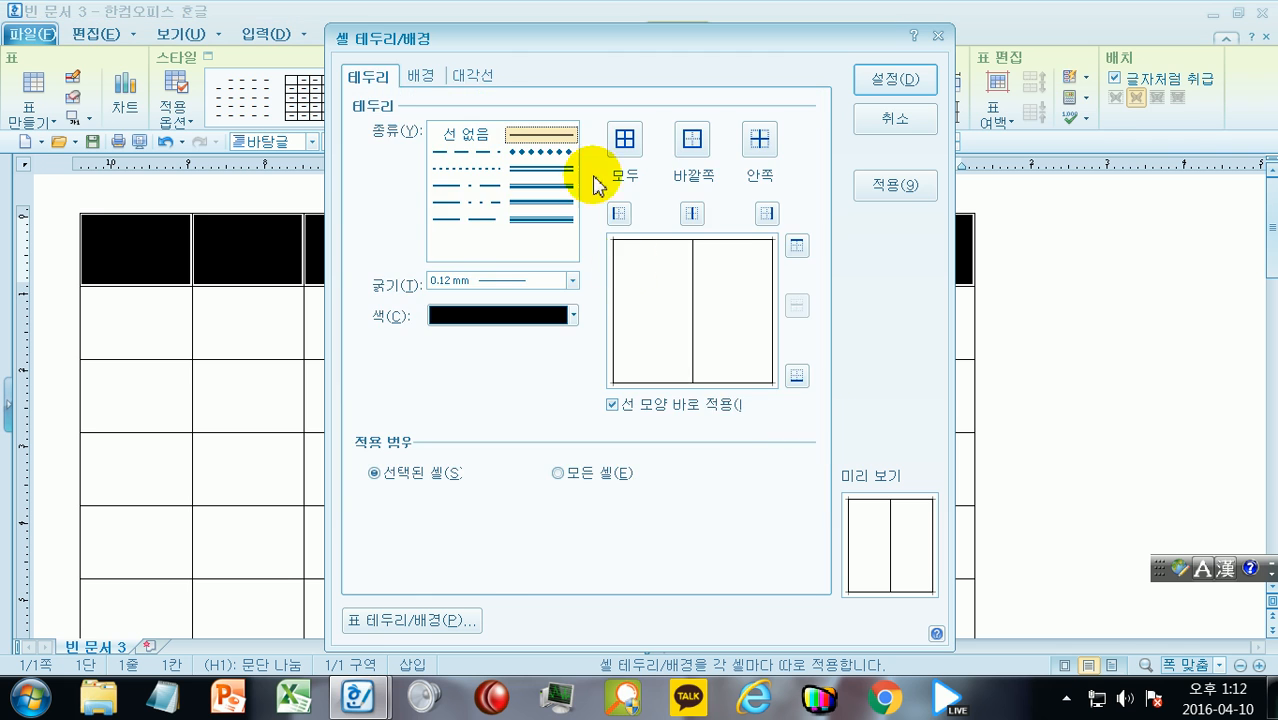
left_click(416, 76)
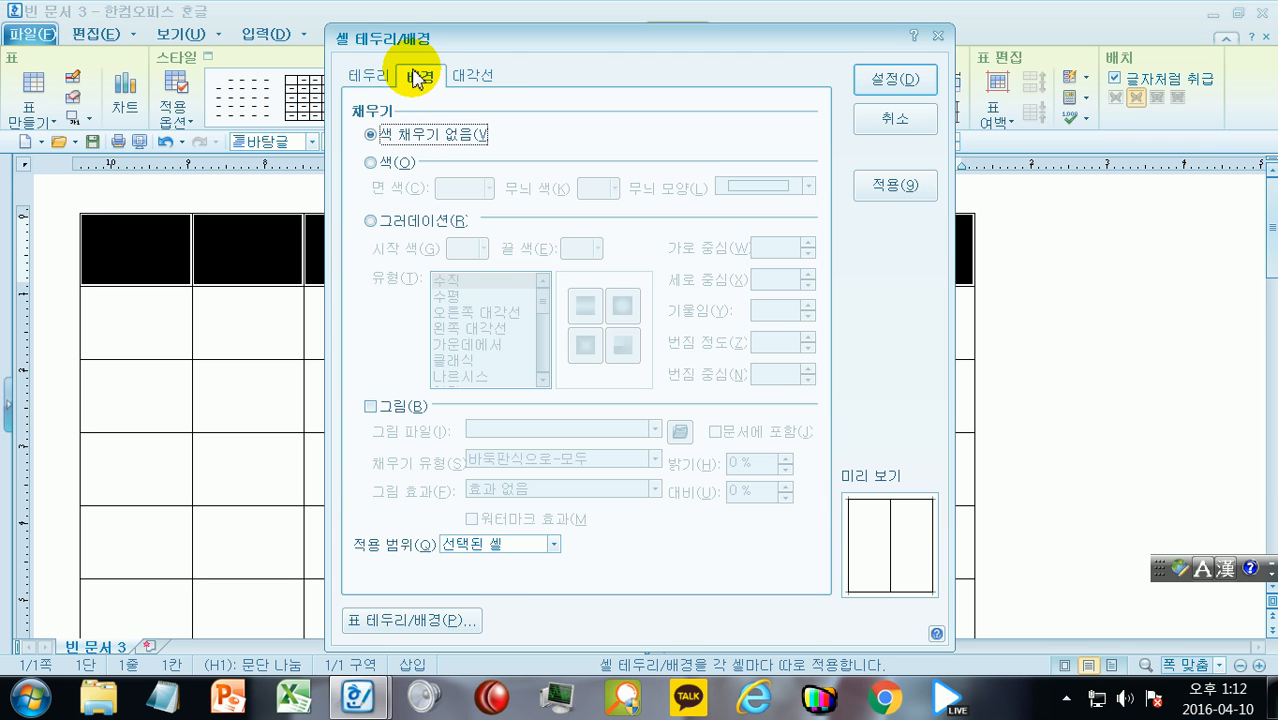
left_click(392, 163)
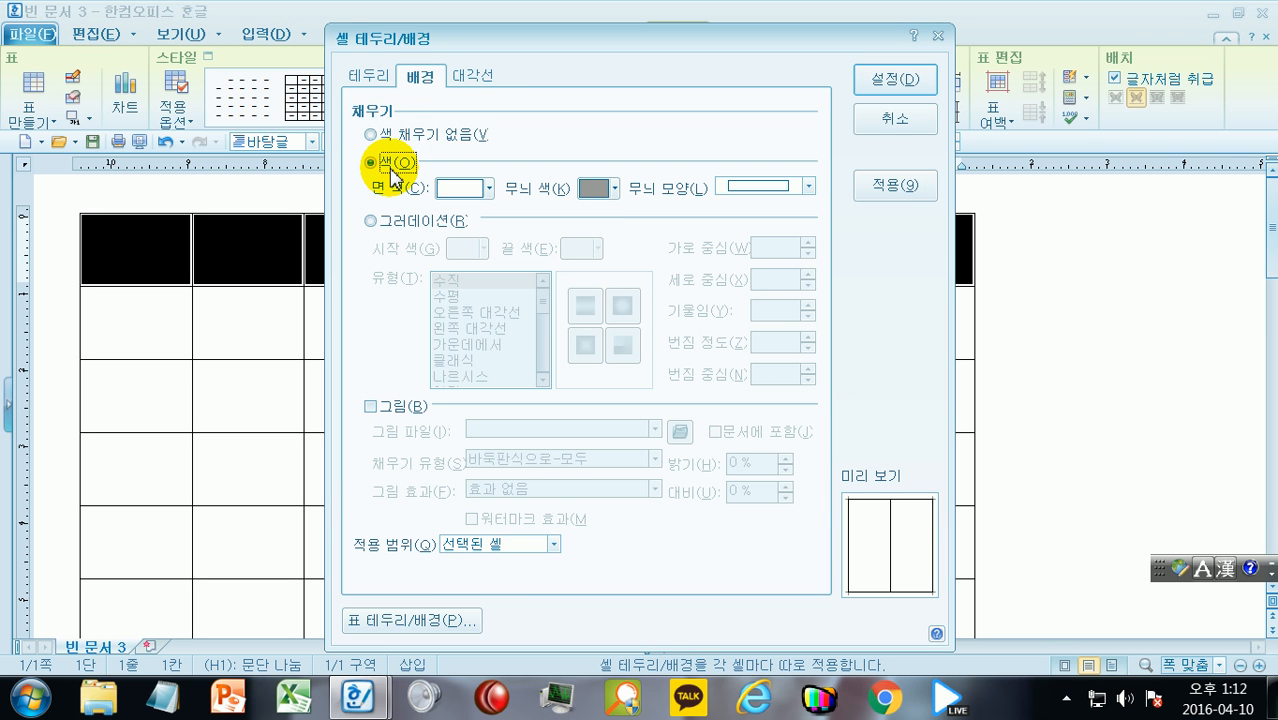
left_click(490, 189)
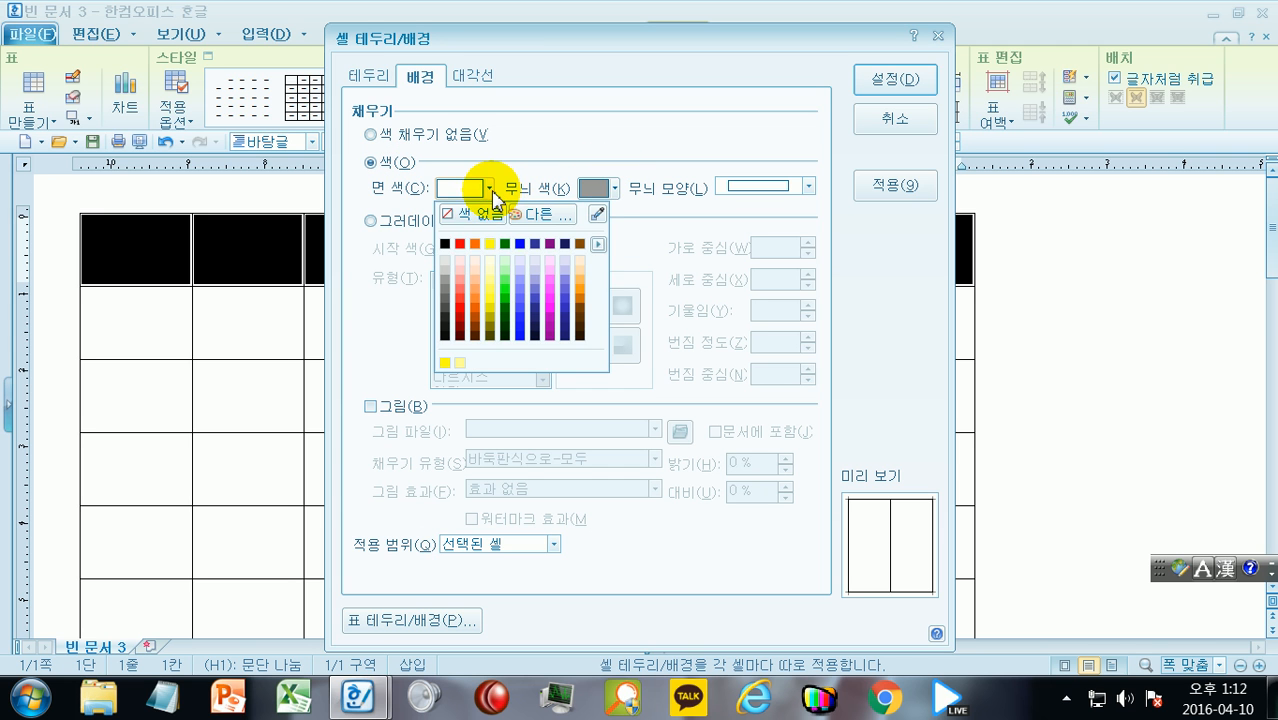
left_click(489, 272)
left_click(895, 79)
left_click(1075, 280)
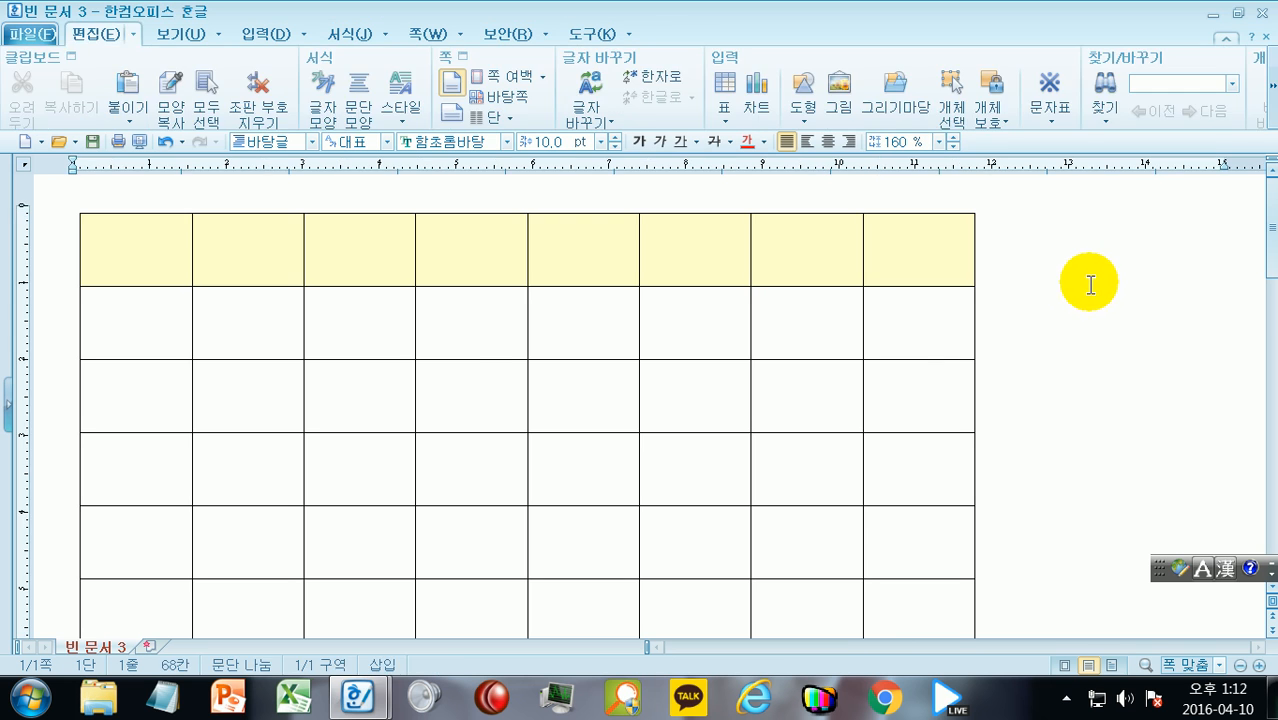
Fill the table's second row with a solid orange background and release the selection
left_click(160, 323)
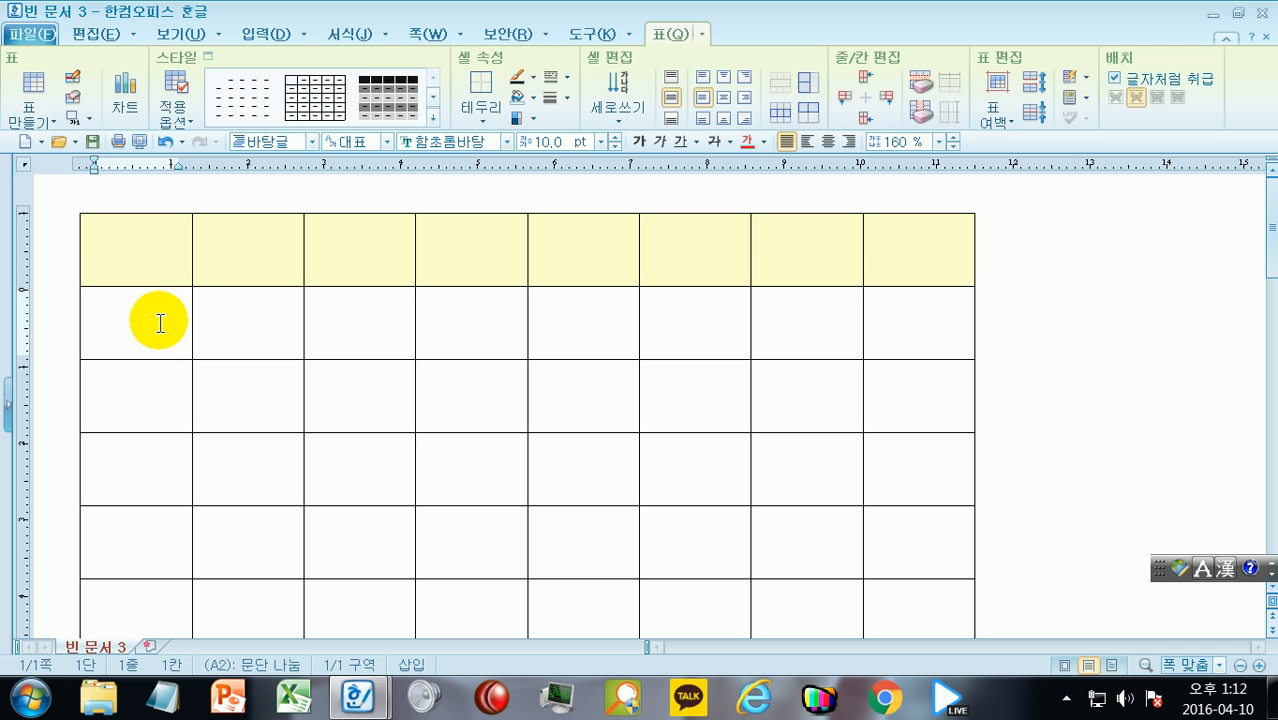
key("F5")
key("F8")
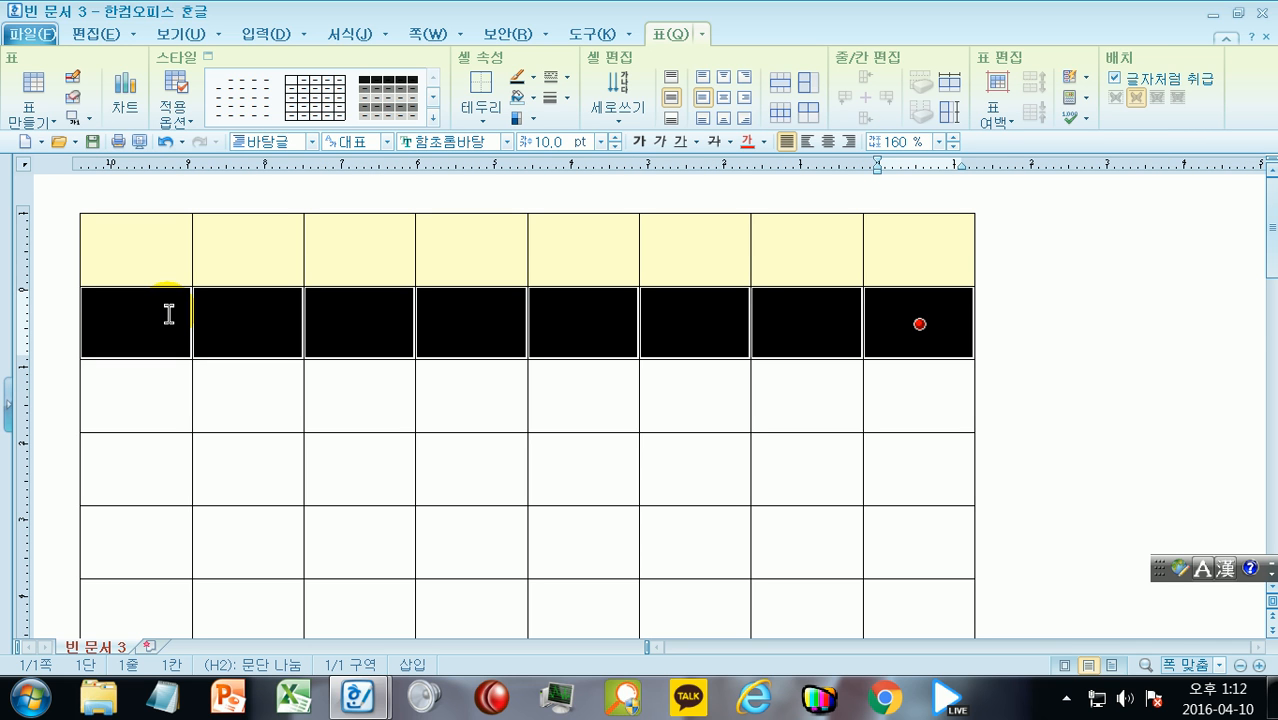
key("l")
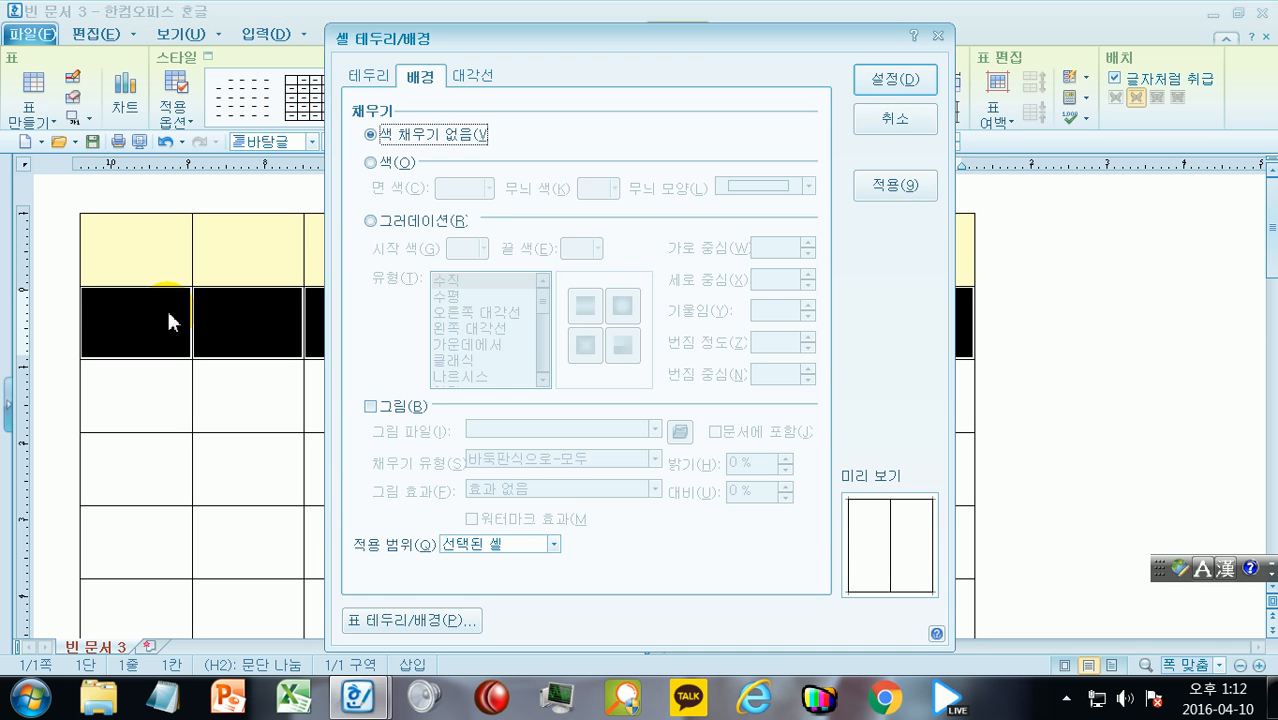
left_click(377, 166)
left_click(488, 188)
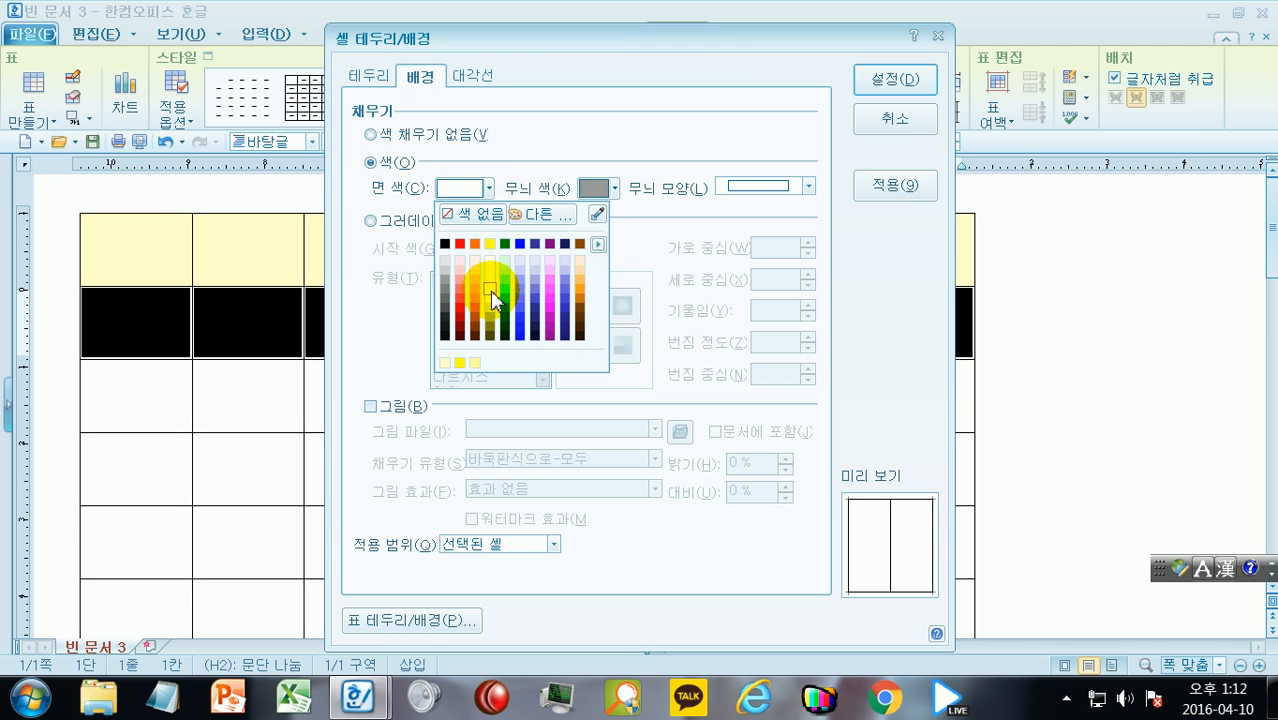
left_click(580, 280)
left_click(895, 79)
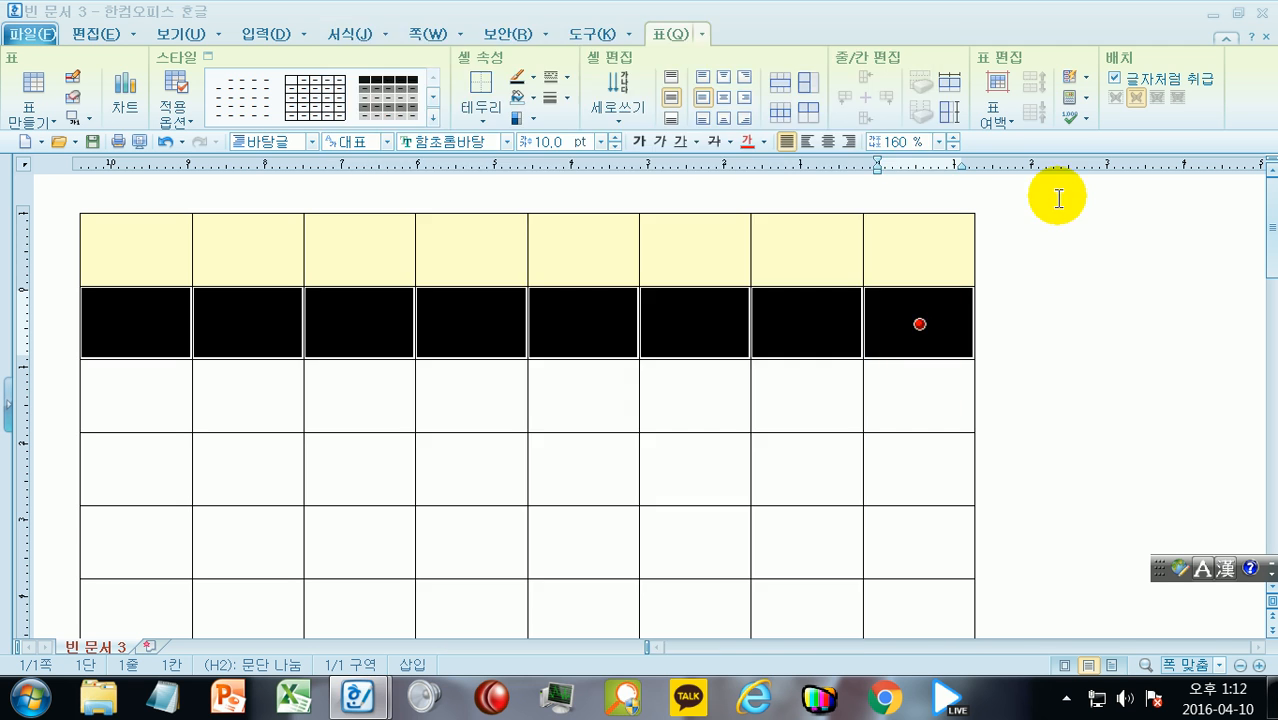
left_click(1113, 320)
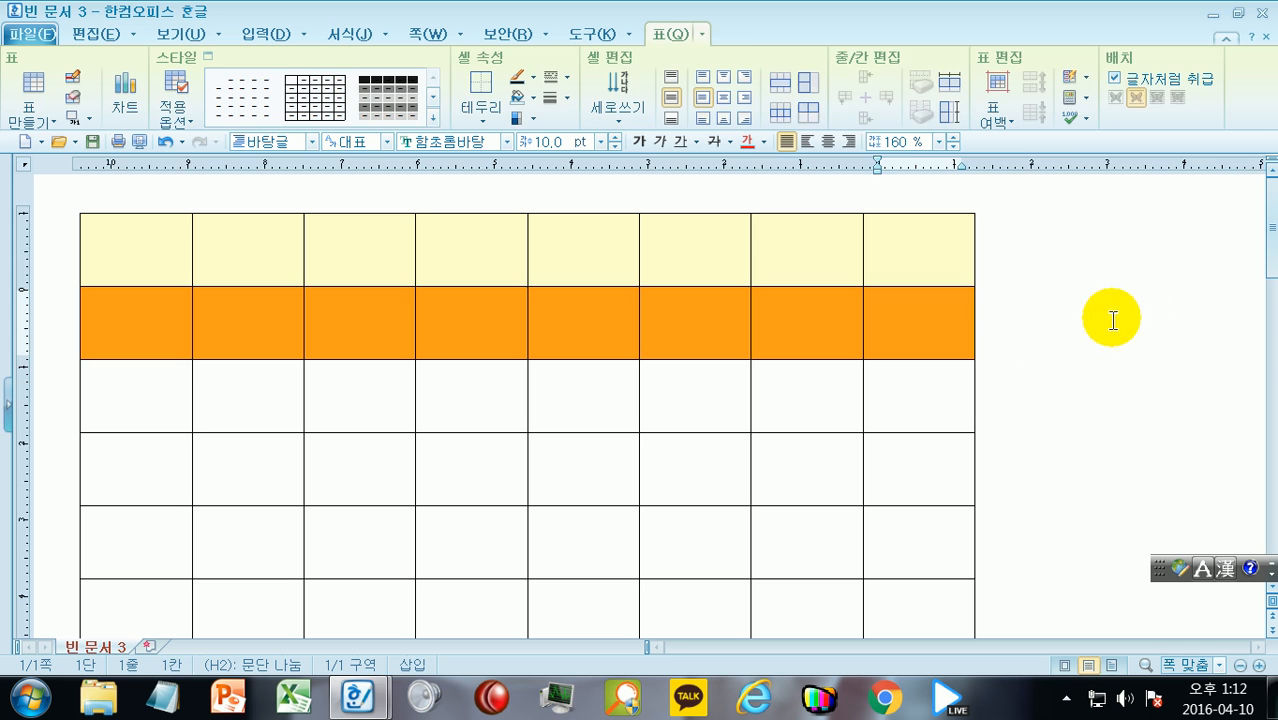
Fill the table's third row with a horizontal (수평) gradient from white to light orange and release the selection
left_click(127, 410)
key("F5")
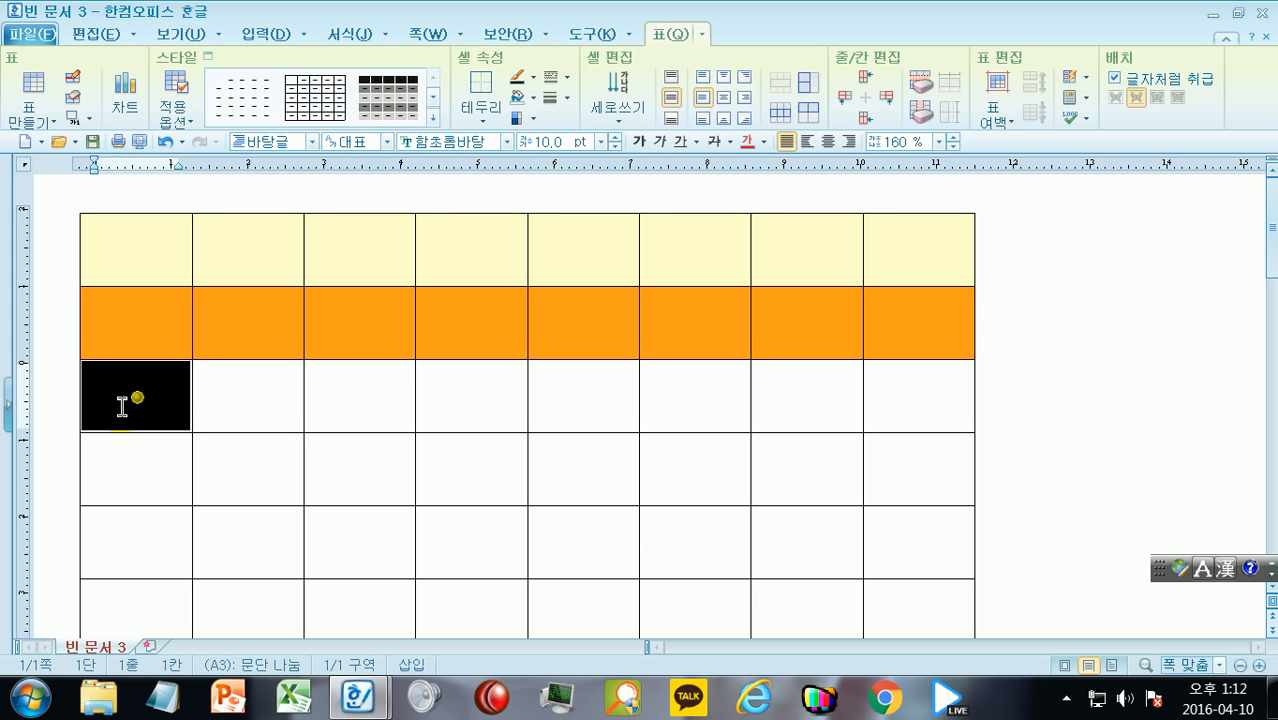
left_click_drag(137, 397, 919, 397)
key("l")
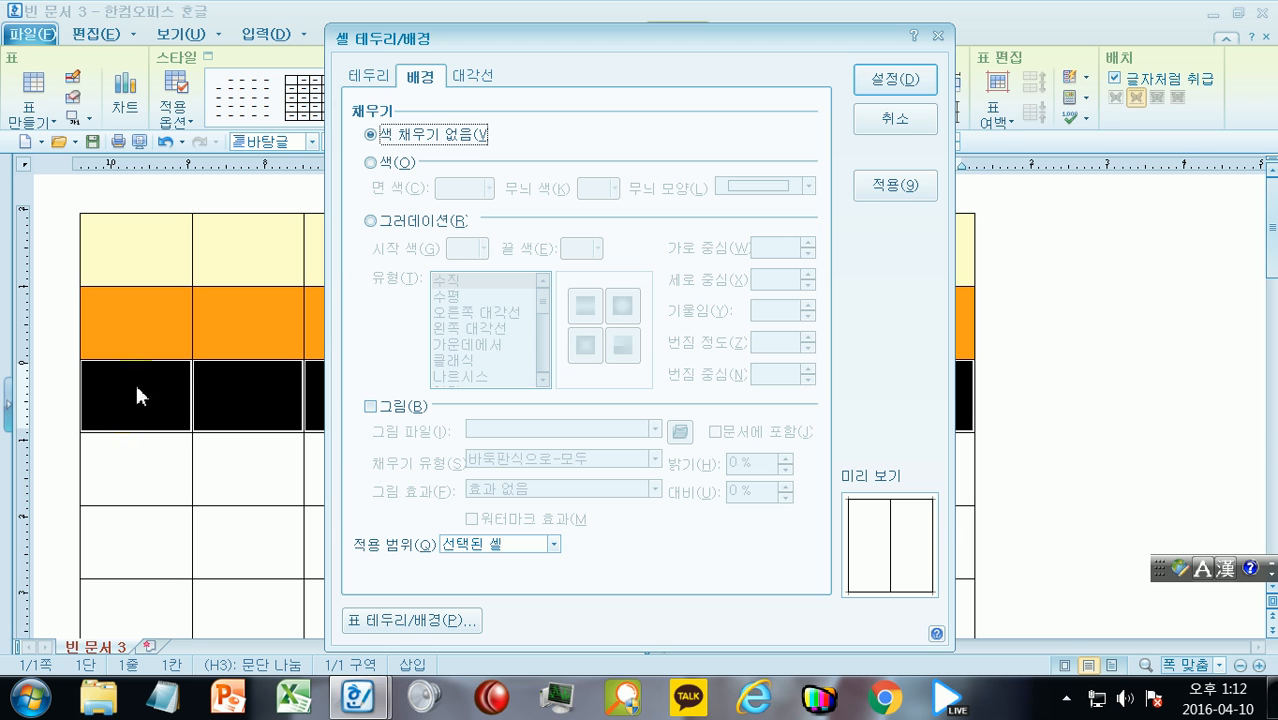
left_click(372, 224)
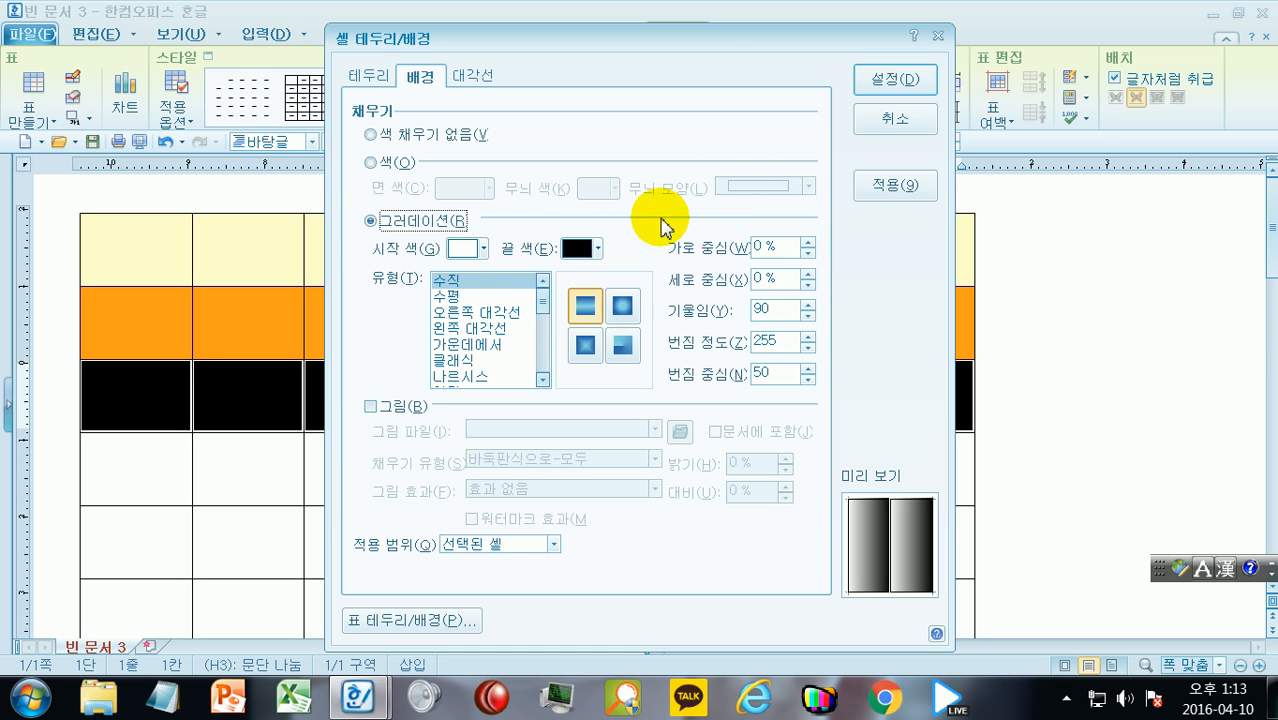
left_click(597, 249)
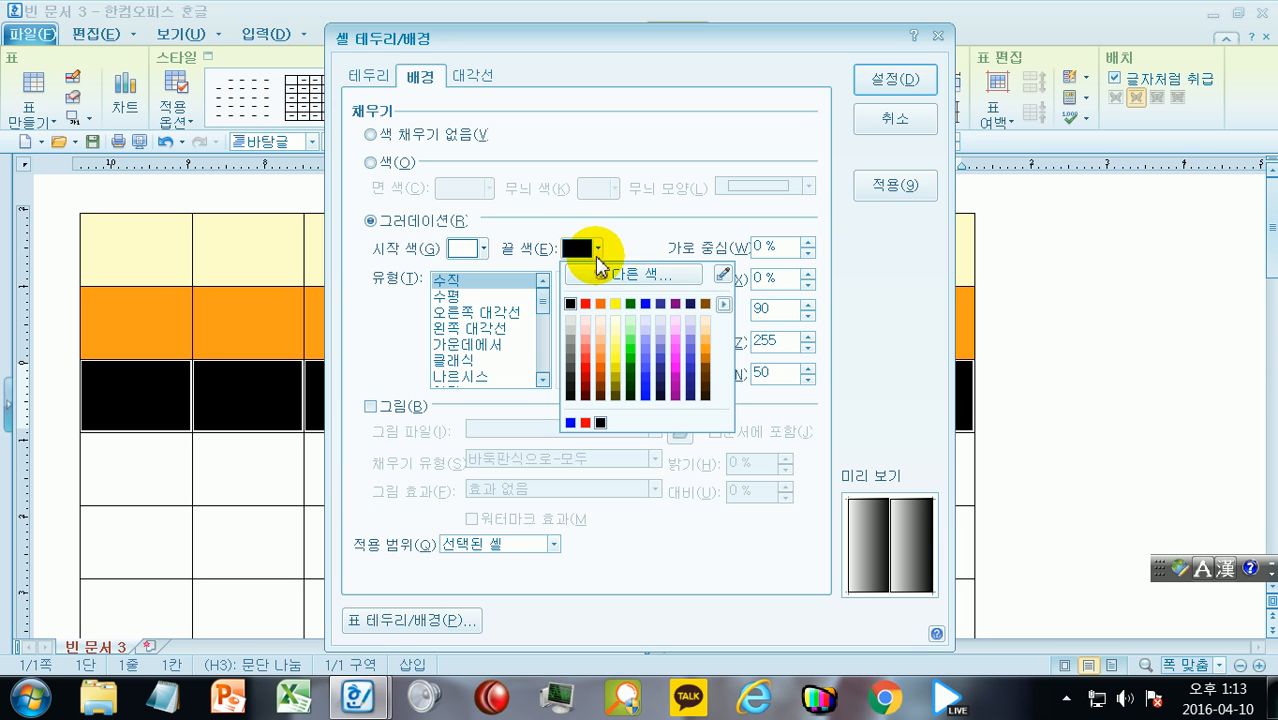
left_click(600, 354)
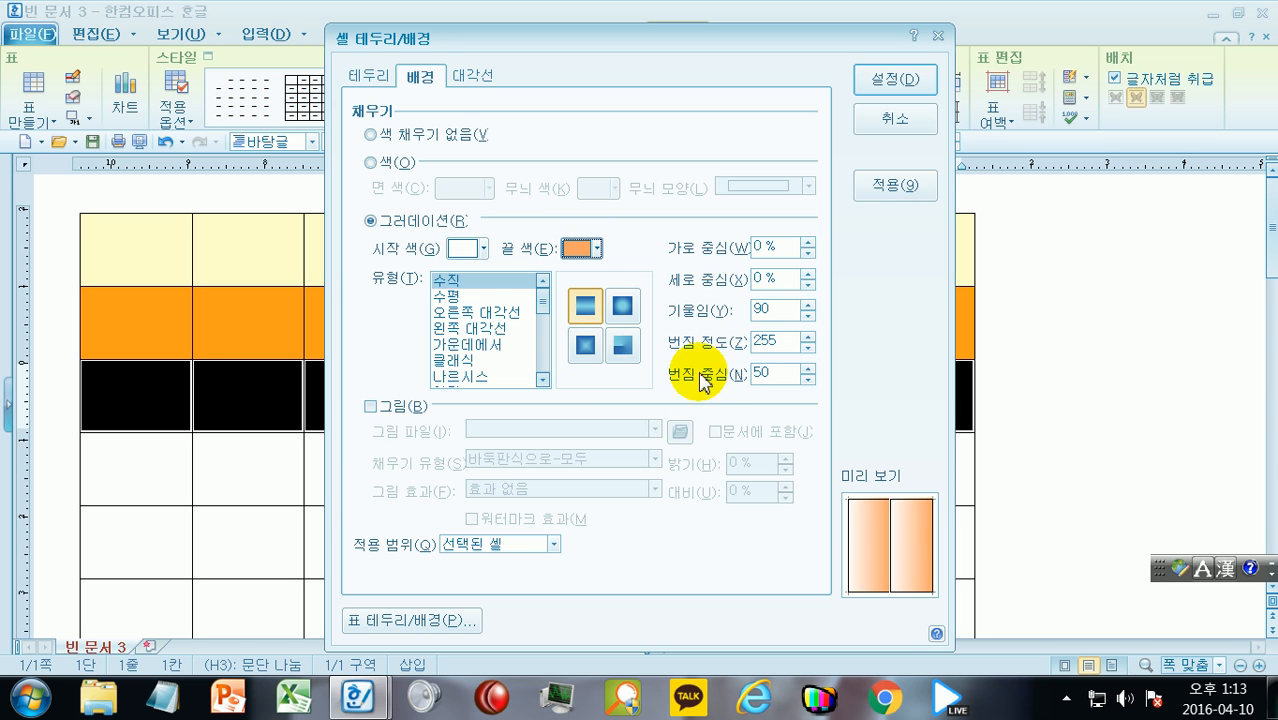
left_click(466, 297)
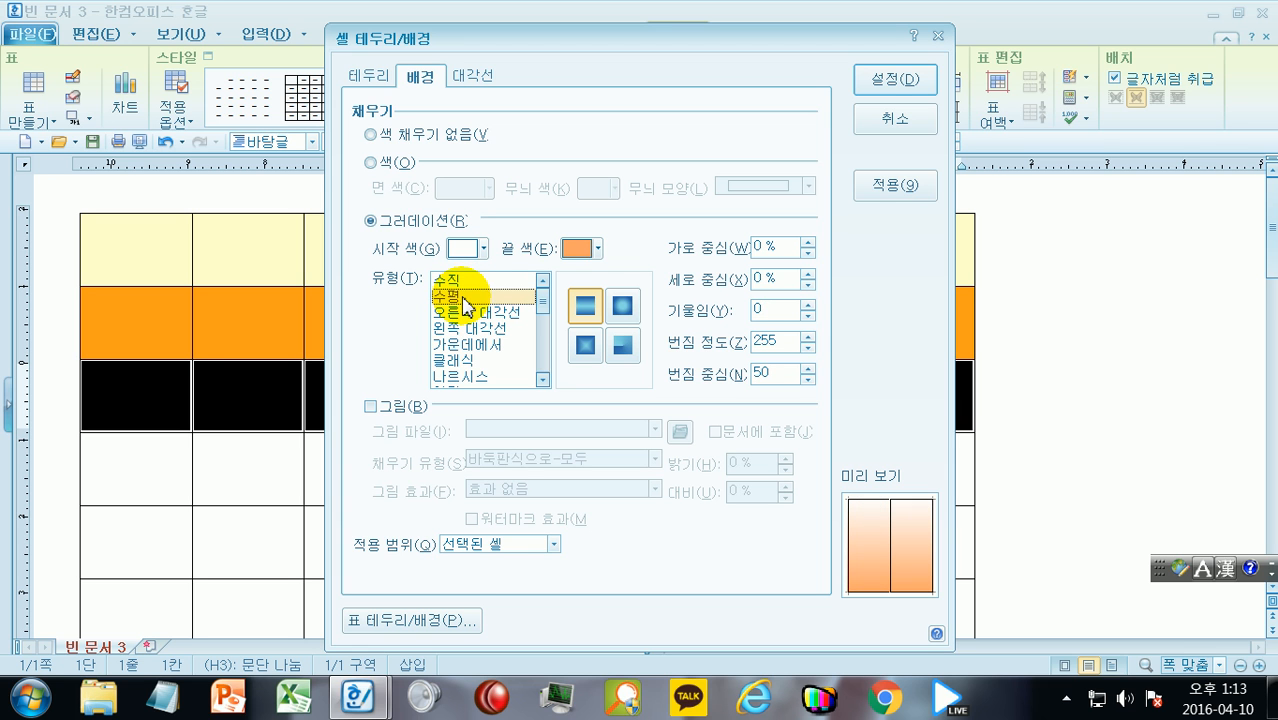
left_click(919, 90)
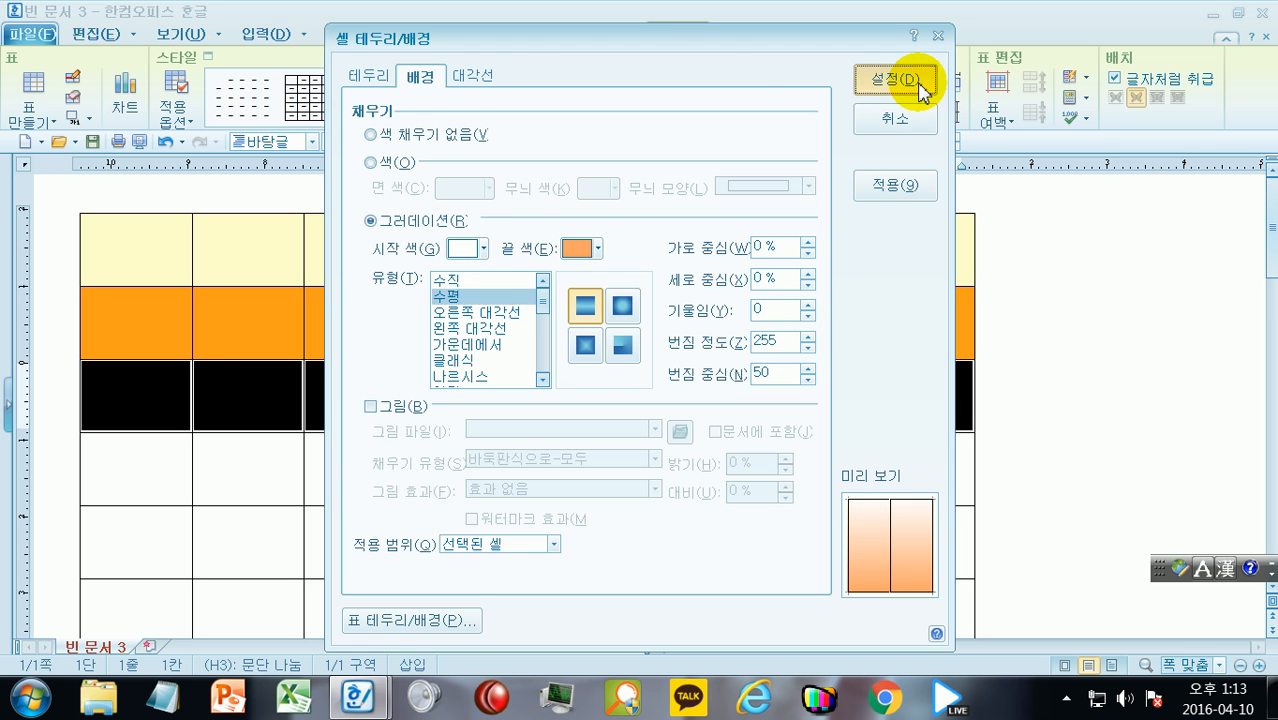
left_click(1039, 388)
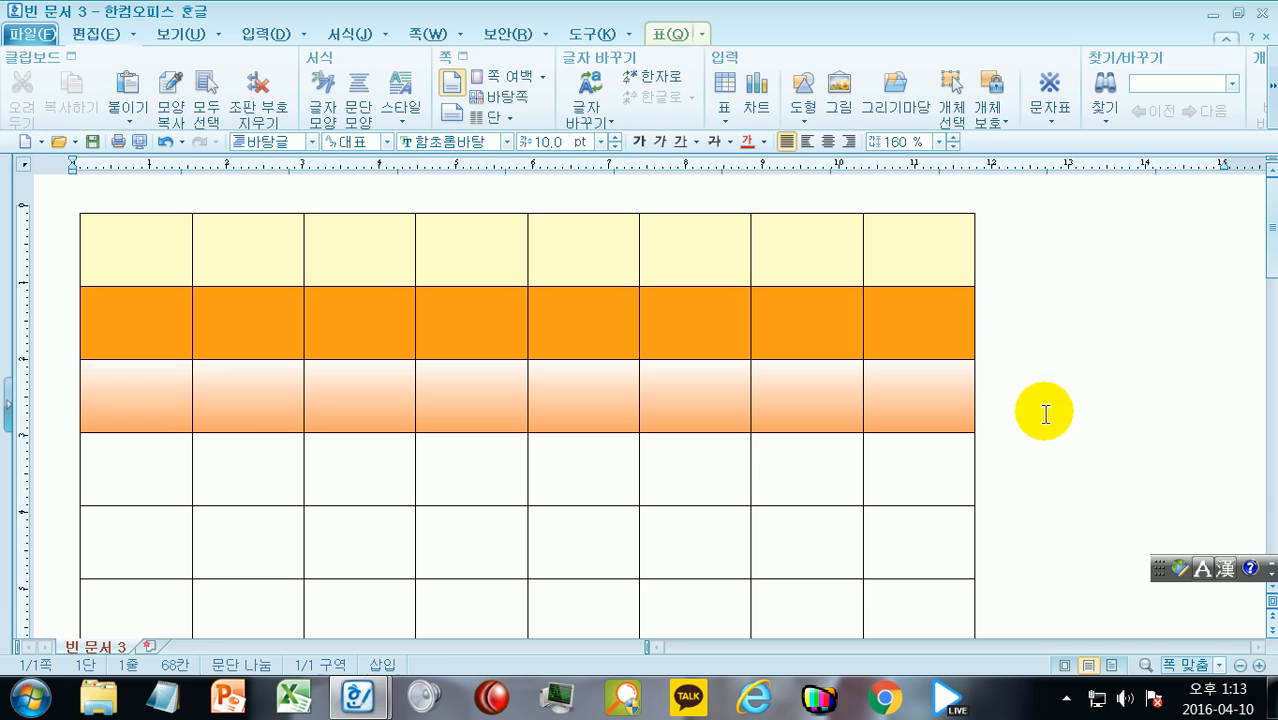
Select the table's fourth row and set its cell background to a gradient from white to pale peach
left_click(148, 469)
key("F5")
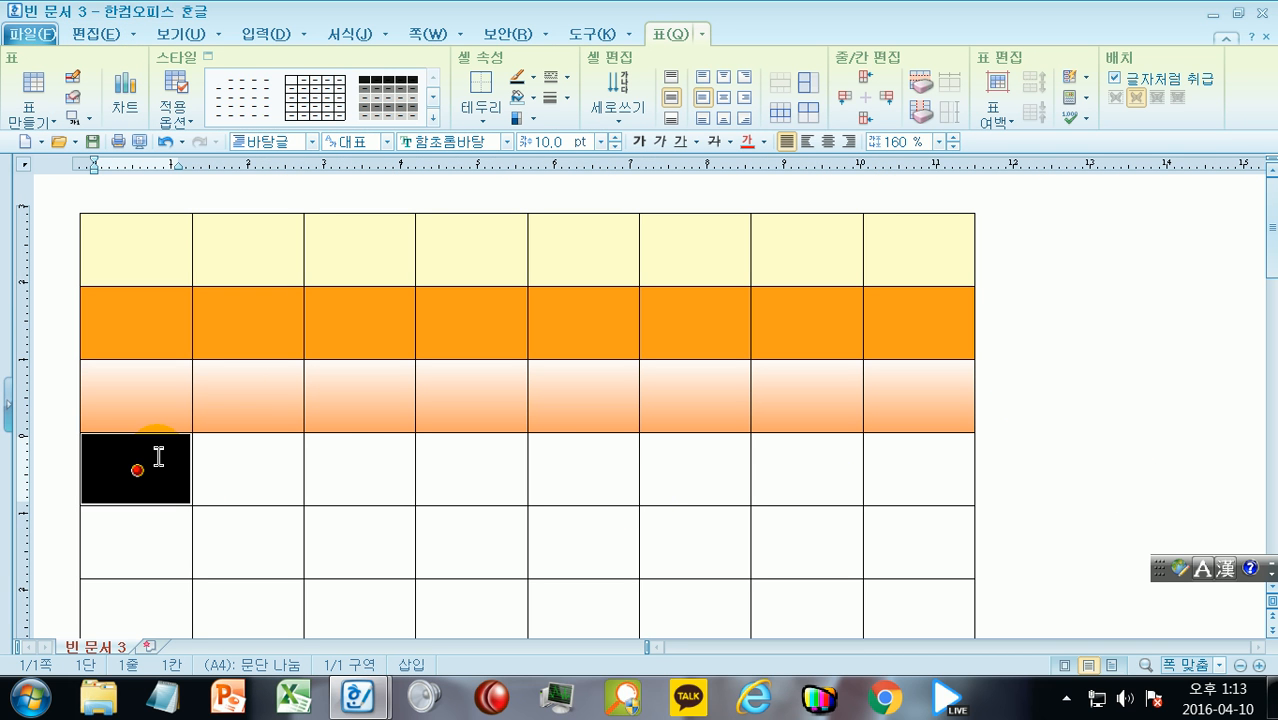
key("shift+End")
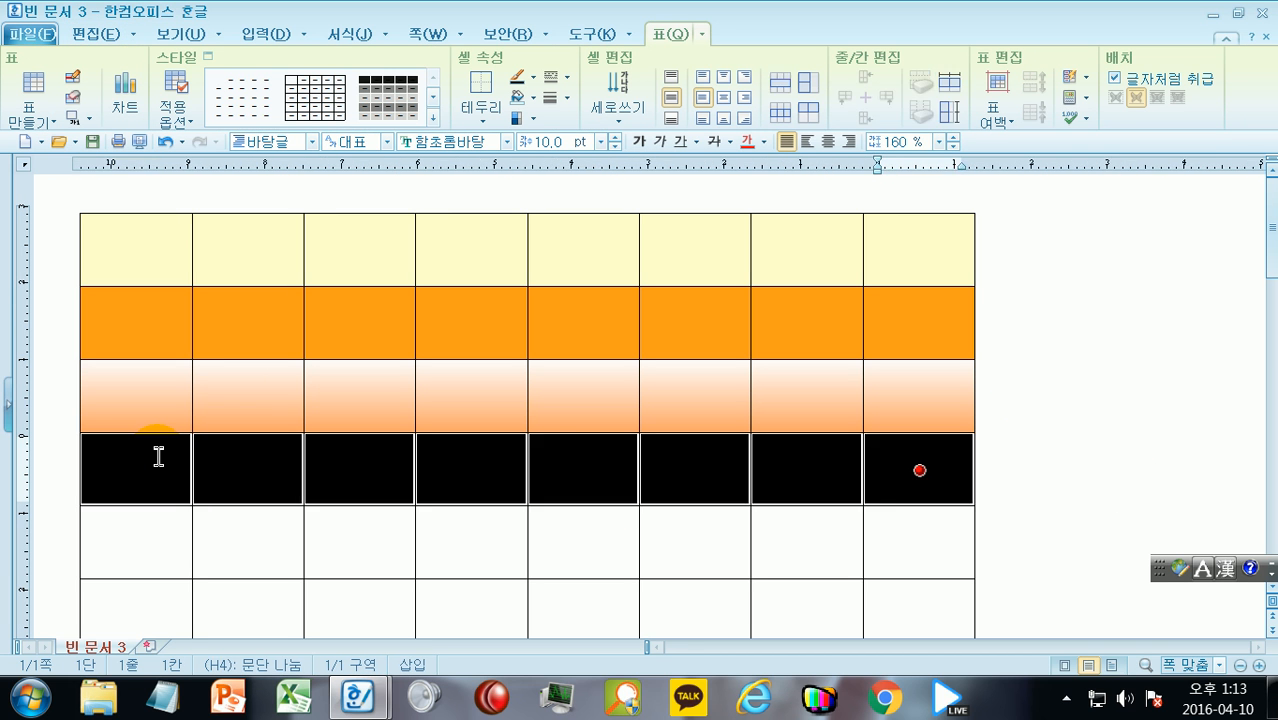
key("c")
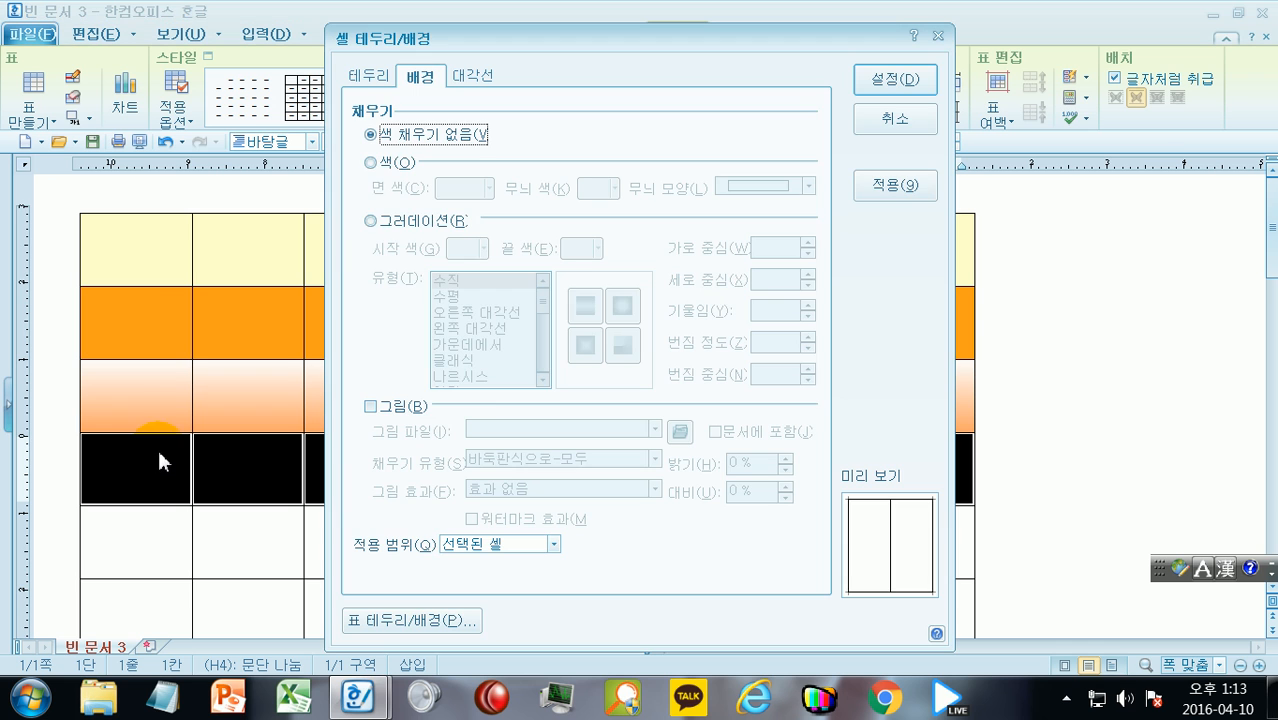
left_click(383, 223)
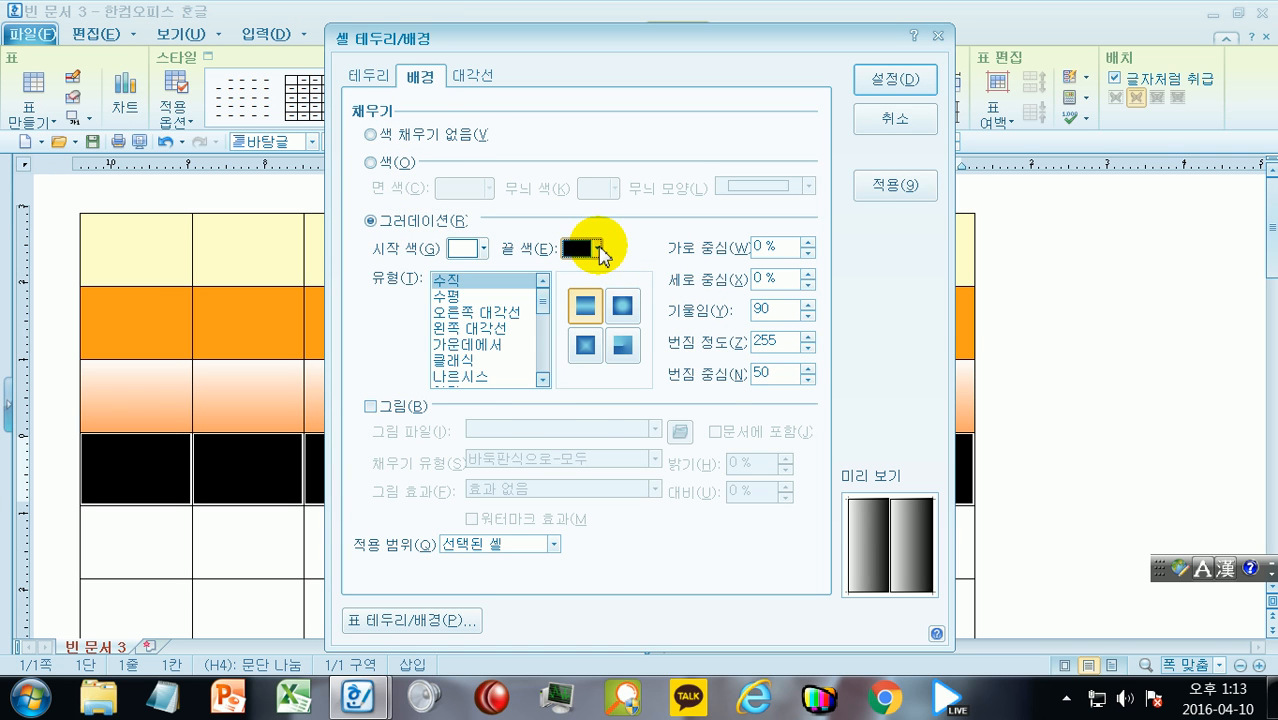
left_click(598, 249)
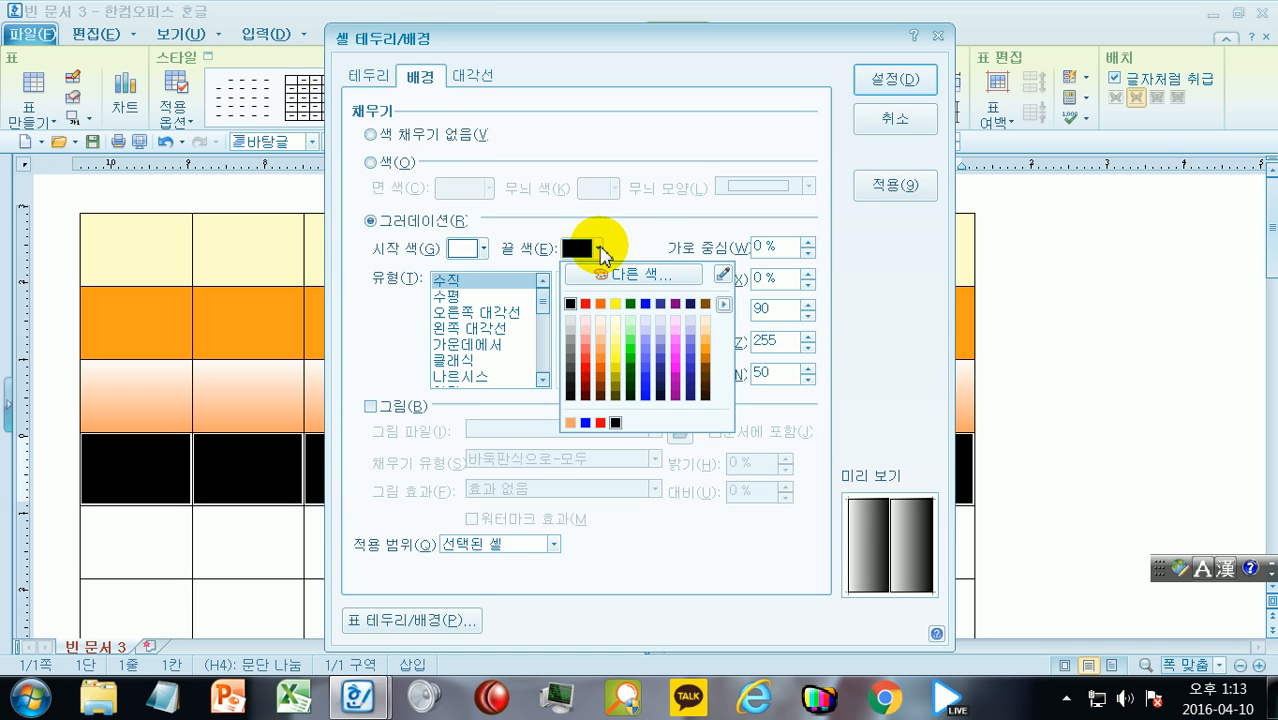
left_click(600, 343)
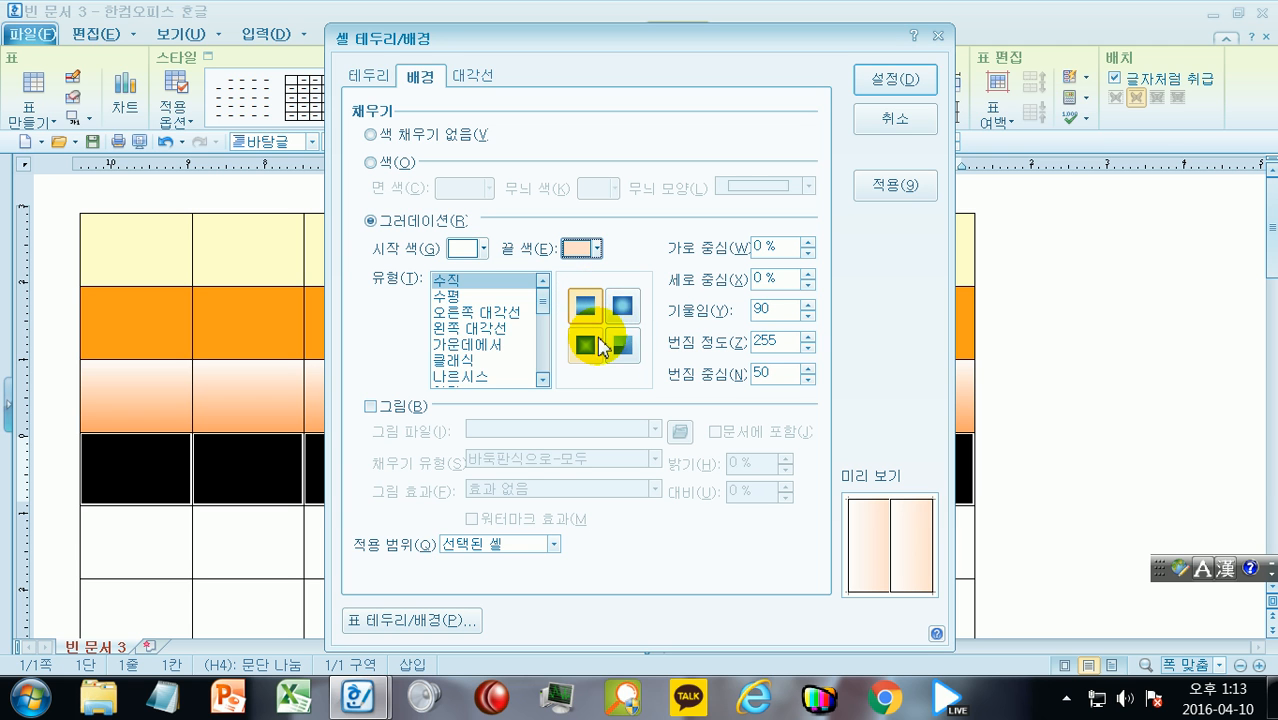
Apply the white-to-light-peach gradient to the fourth row's cells using the second gradient shape
left_click(622, 310)
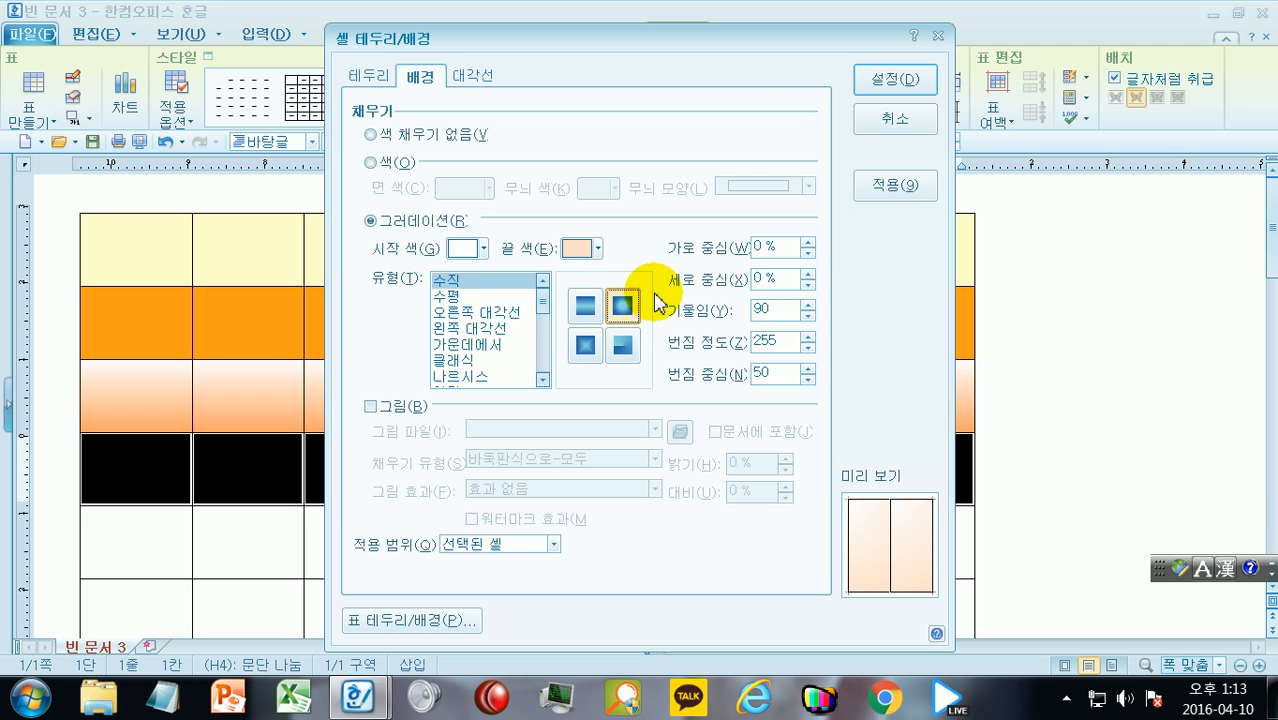
left_click(897, 82)
left_click(1100, 386)
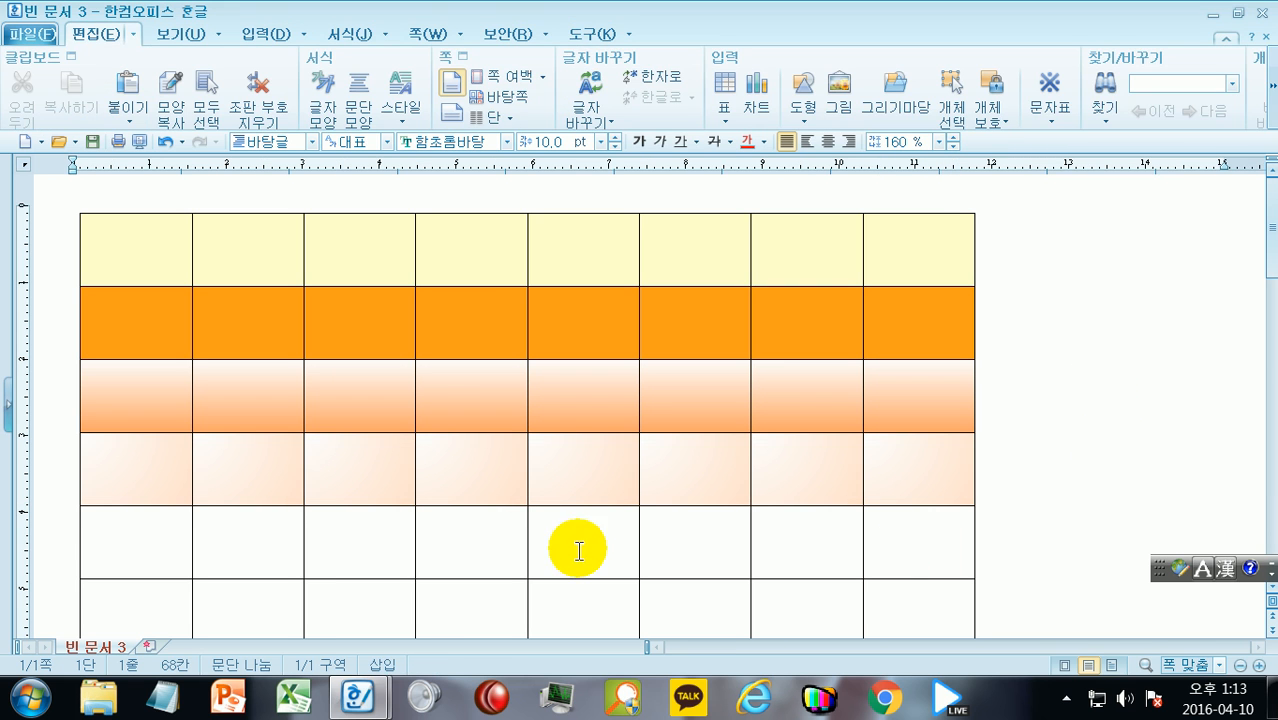
Fill the entire fifth table row with a gradient ending in light orange, using the 사각형 gradient shape
left_click(149, 535)
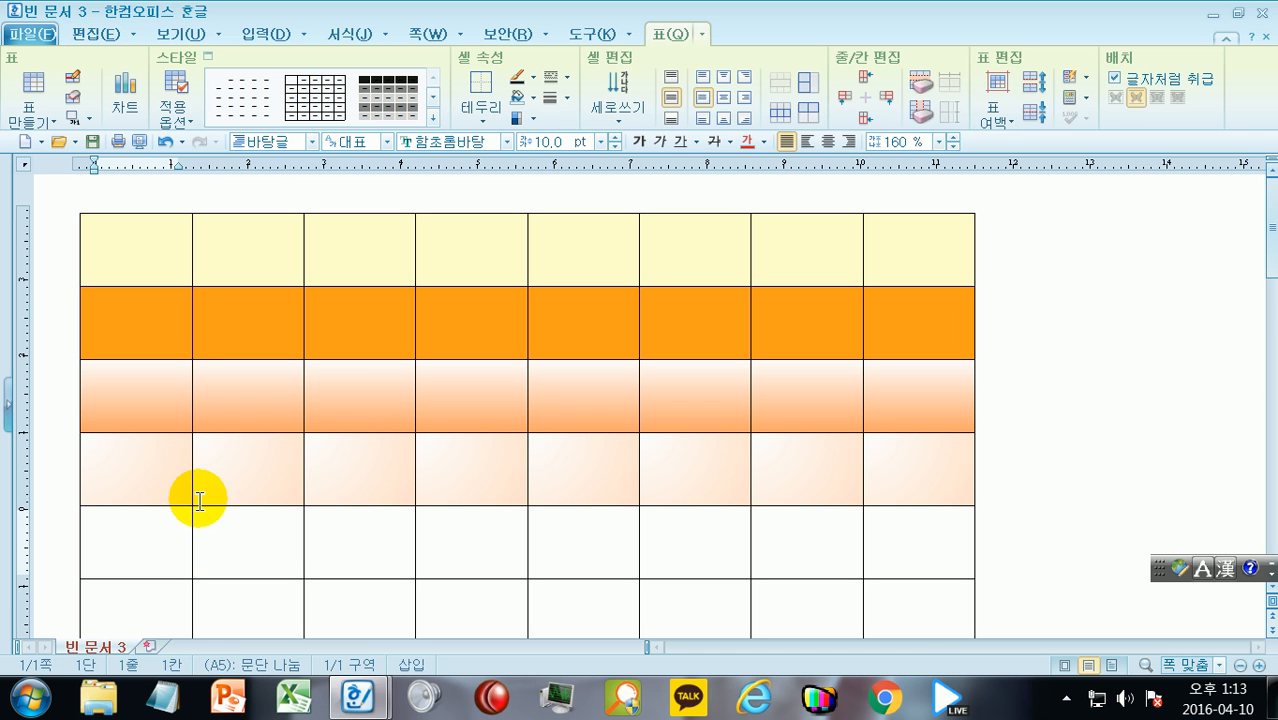
key("F5")
key("l")
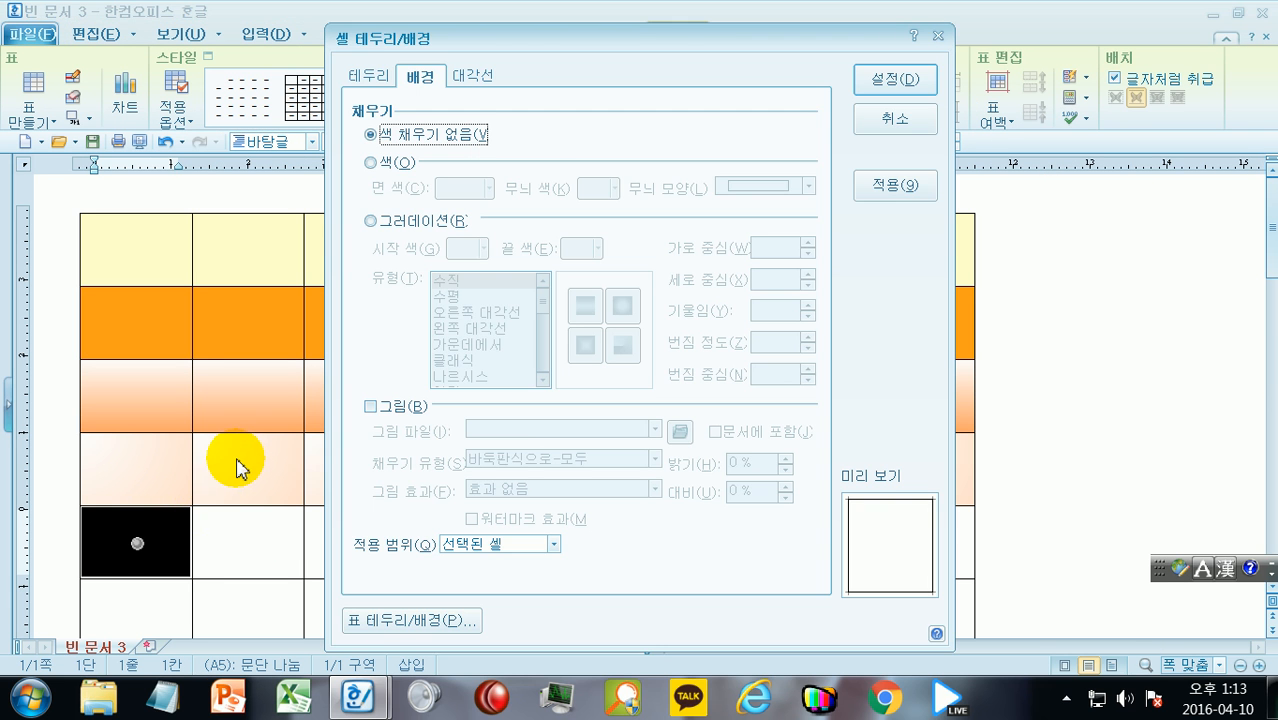
key("Escape")
key("shift+End")
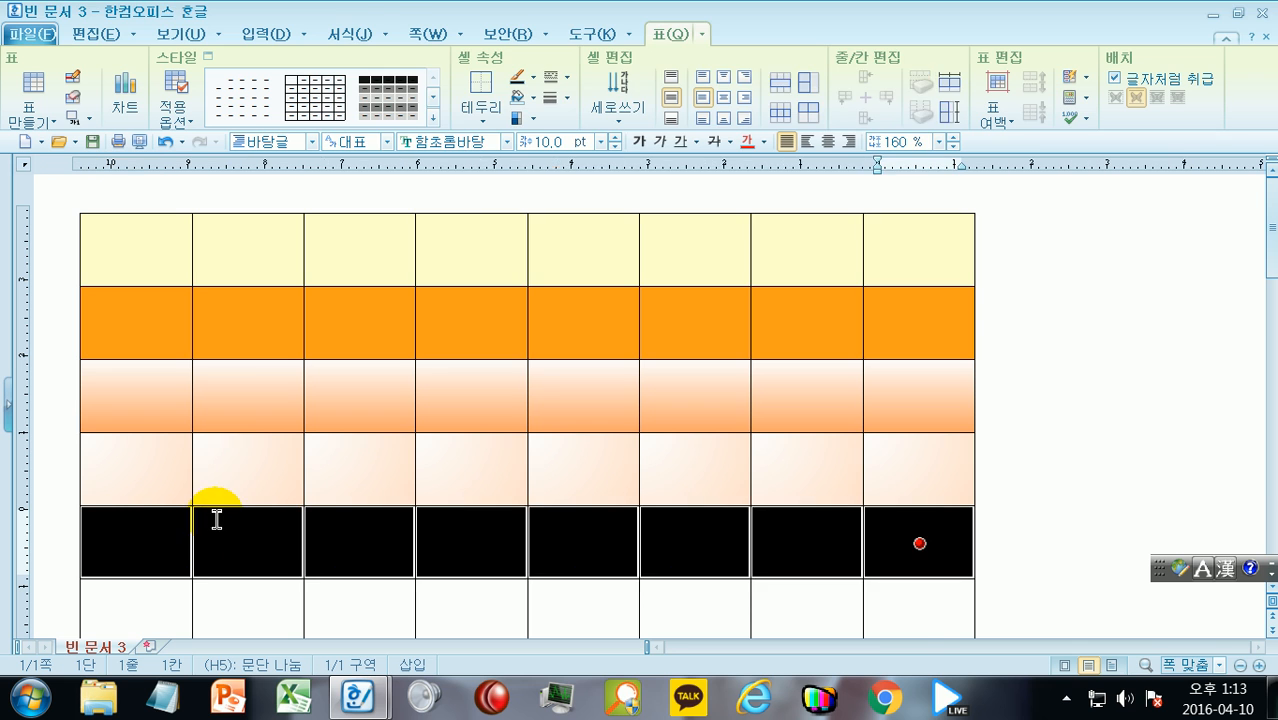
key("l")
left_click(383, 221)
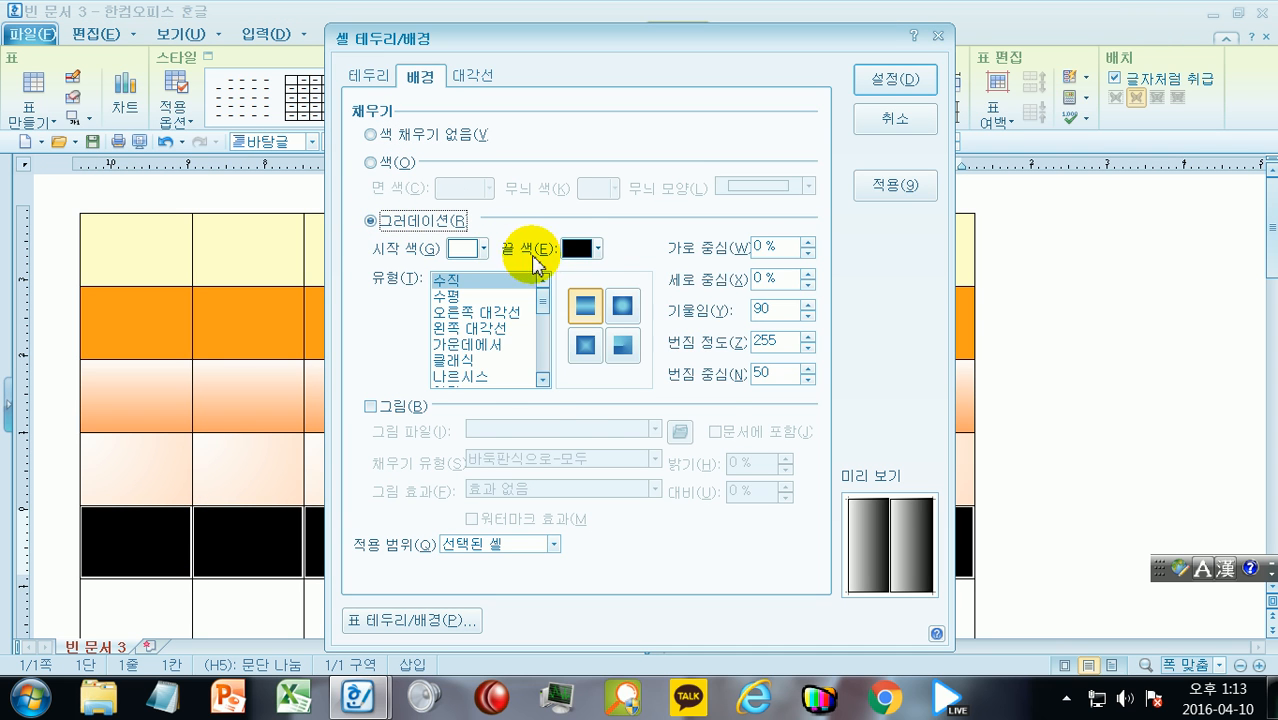
left_click(582, 252)
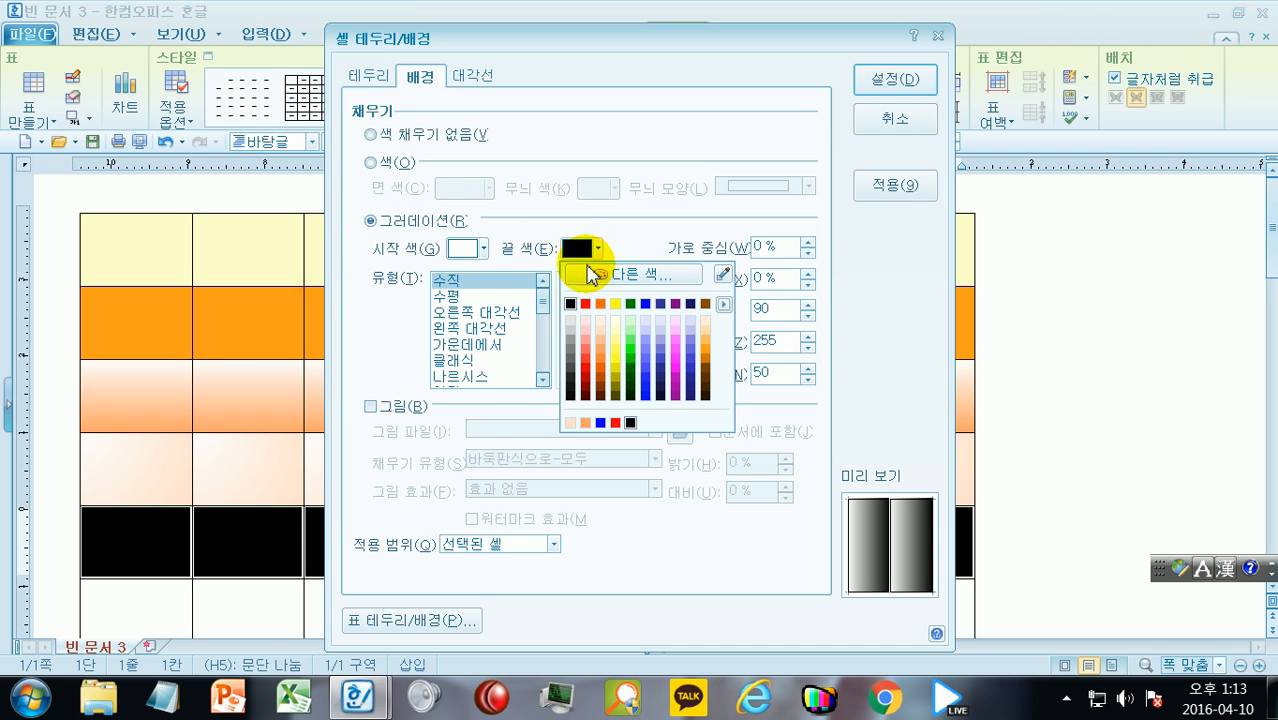
left_click(601, 338)
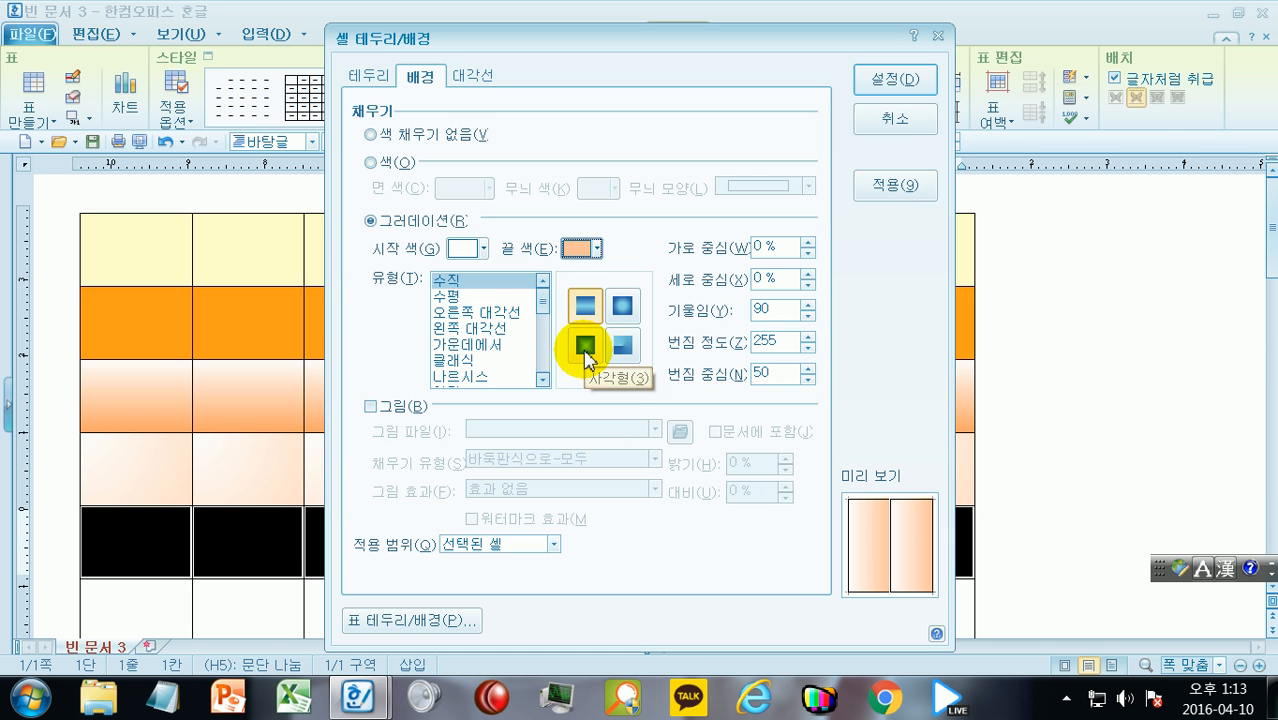
left_click(586, 346)
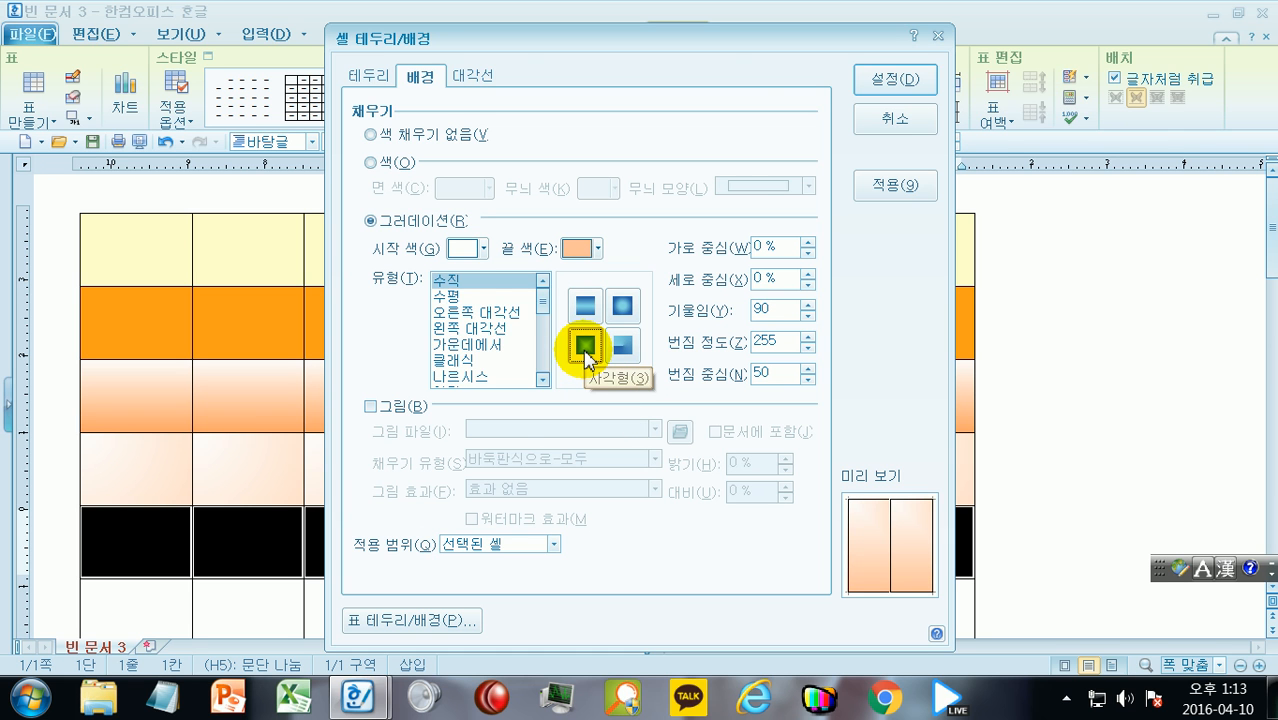
left_click(905, 79)
Fill the entire sixth table row with a gradient ending in light peach, using the fourth gradient shape
scroll(1069, 430, "down", 3)
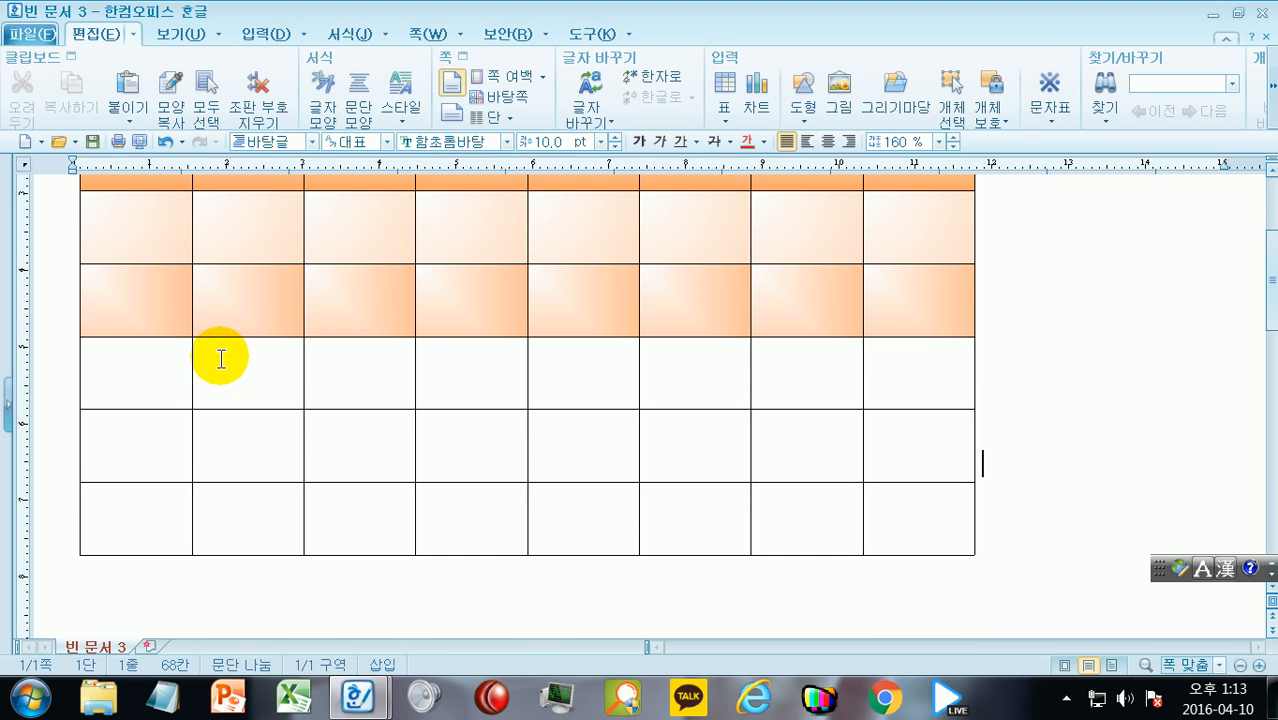
left_click(111, 376)
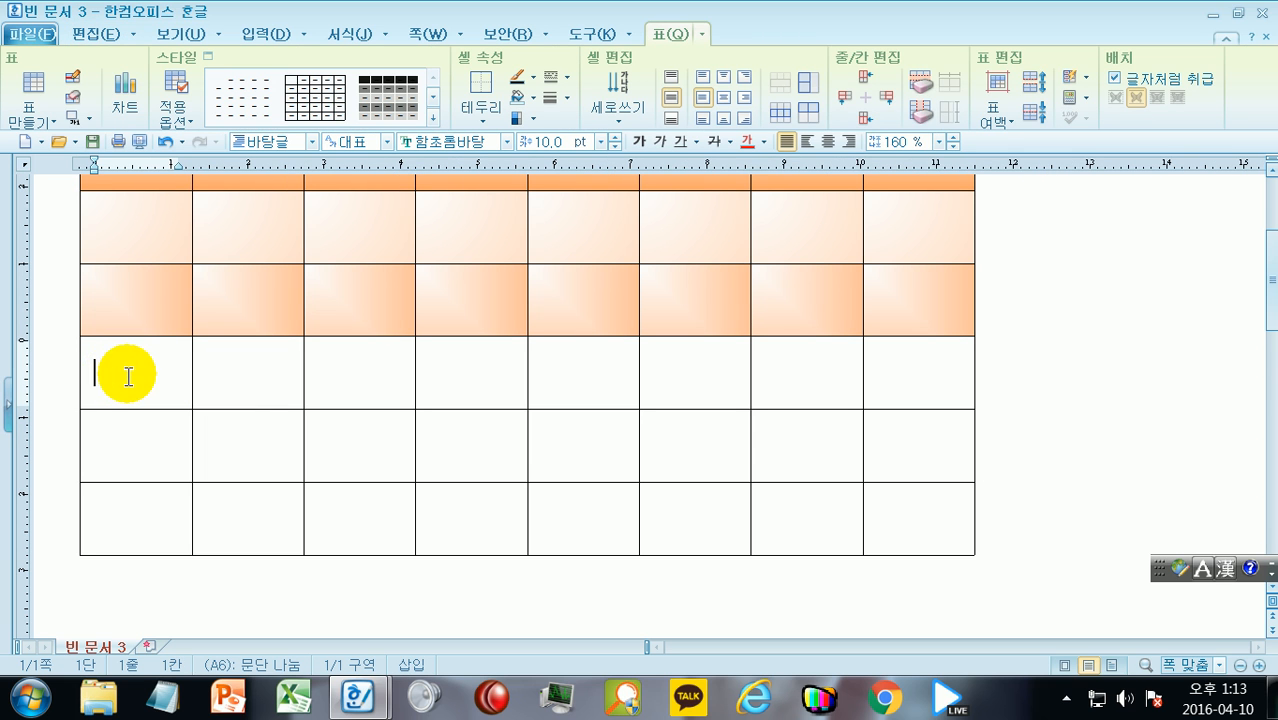
key("F5")
key("F8")
key("c")
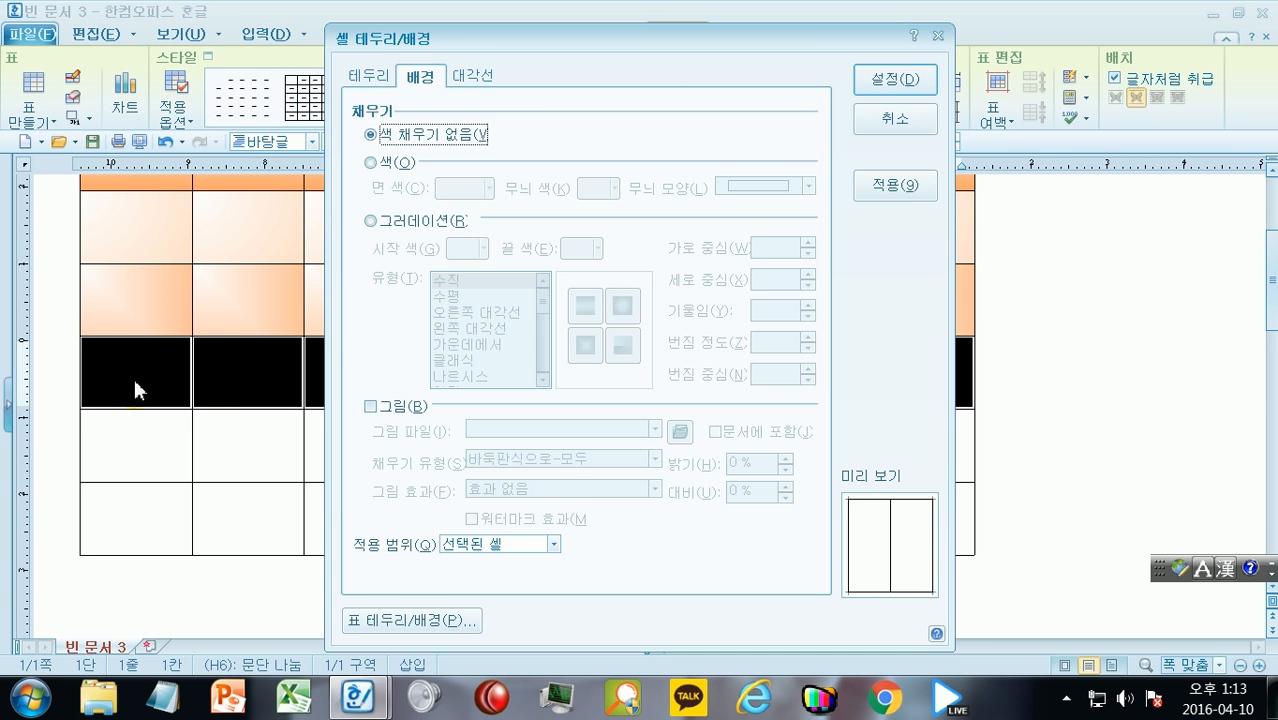
left_click(400, 223)
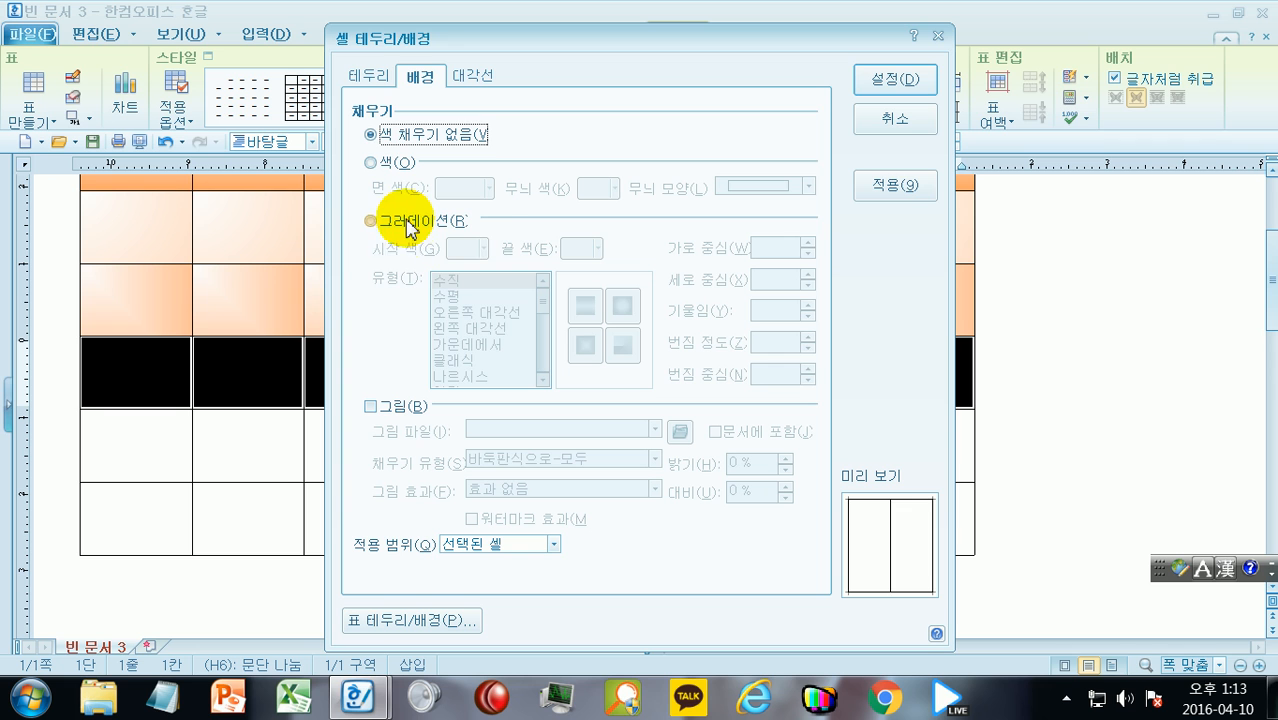
left_click(597, 249)
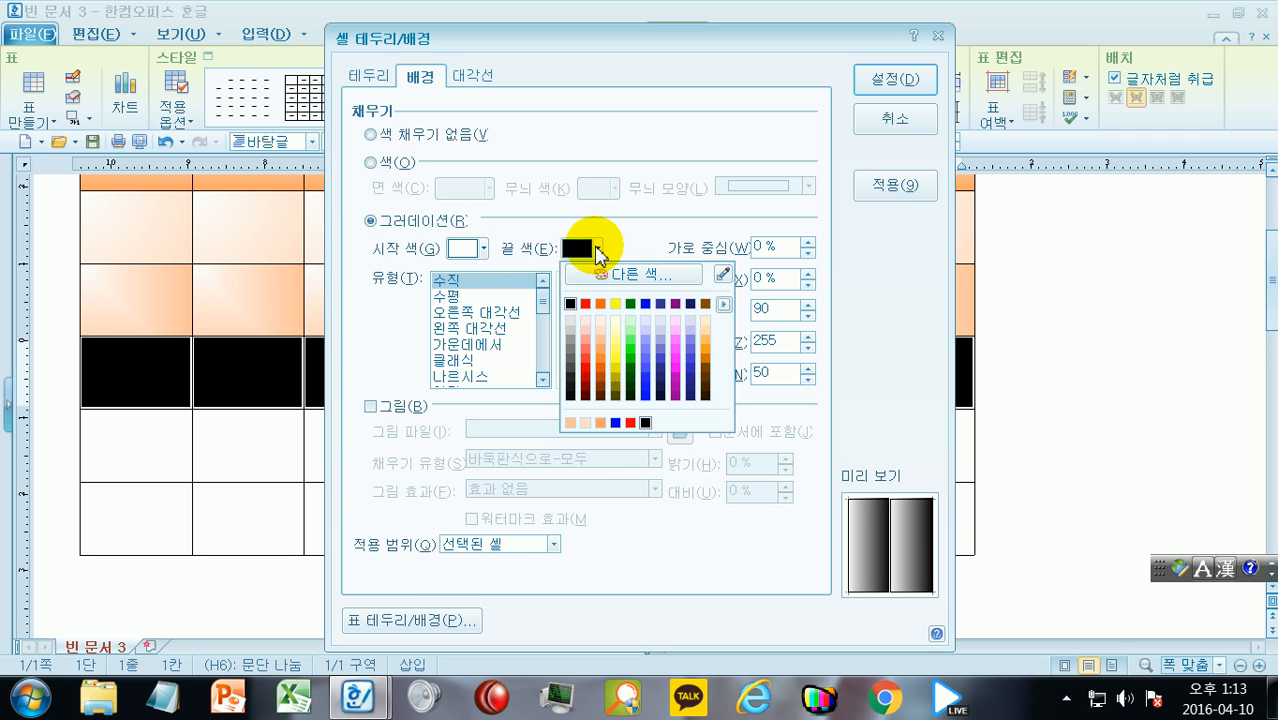
left_click(598, 332)
left_click(622, 345)
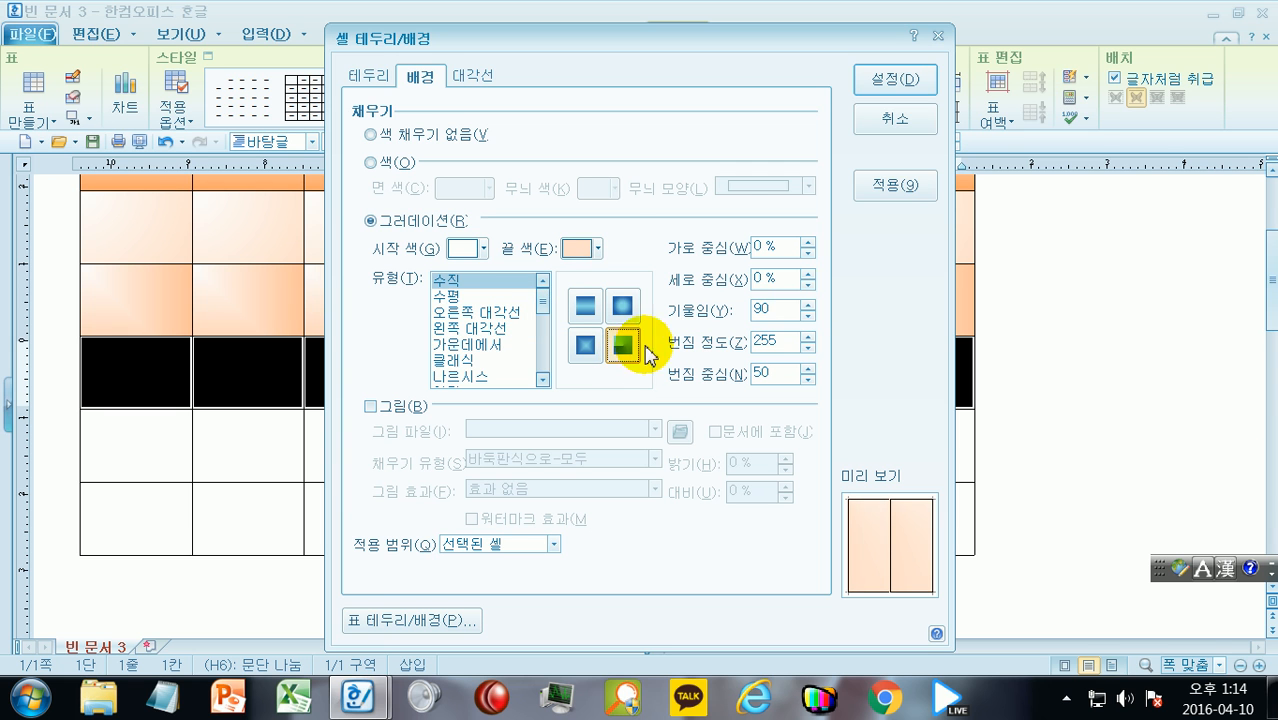
left_click(907, 88)
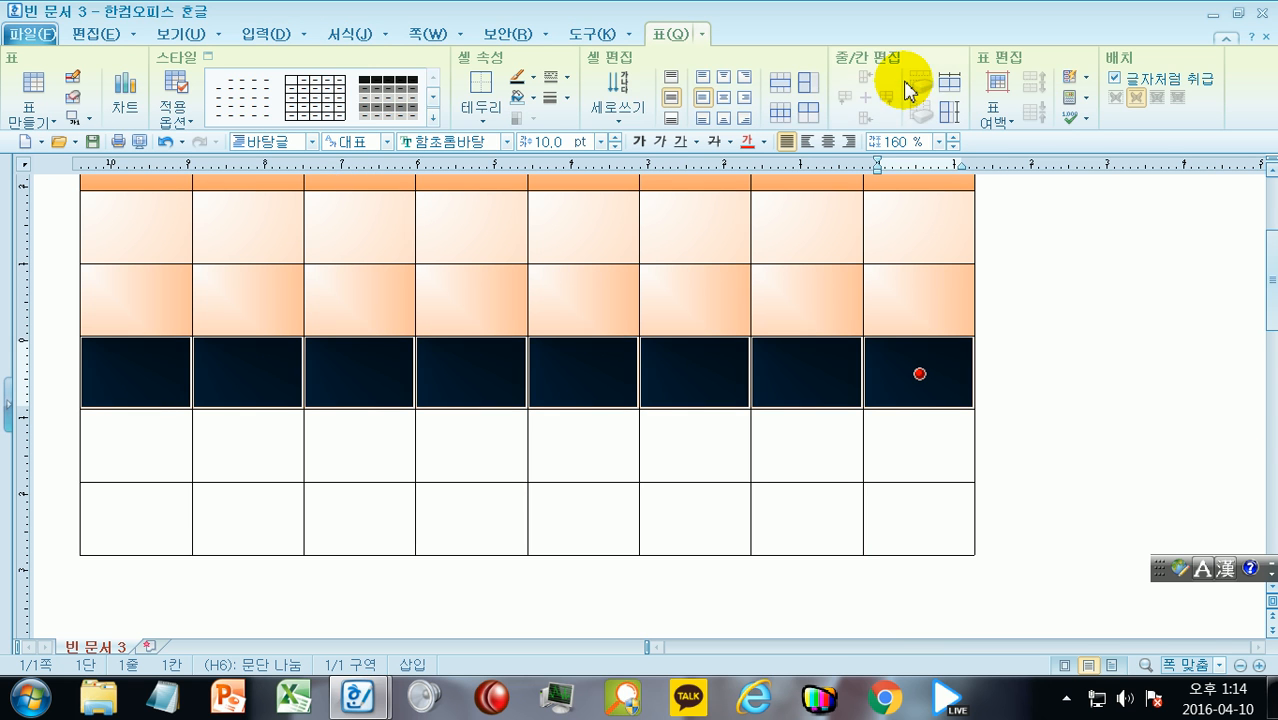
left_click(1052, 338)
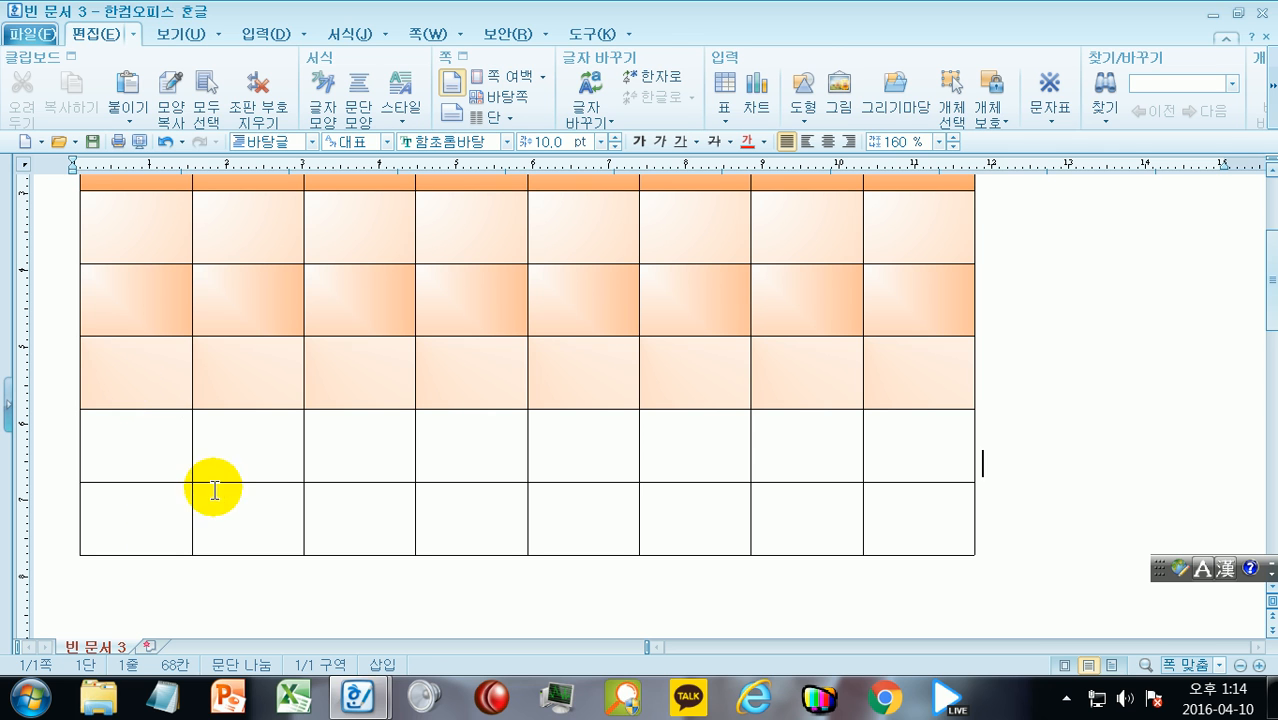
left_click(140, 441)
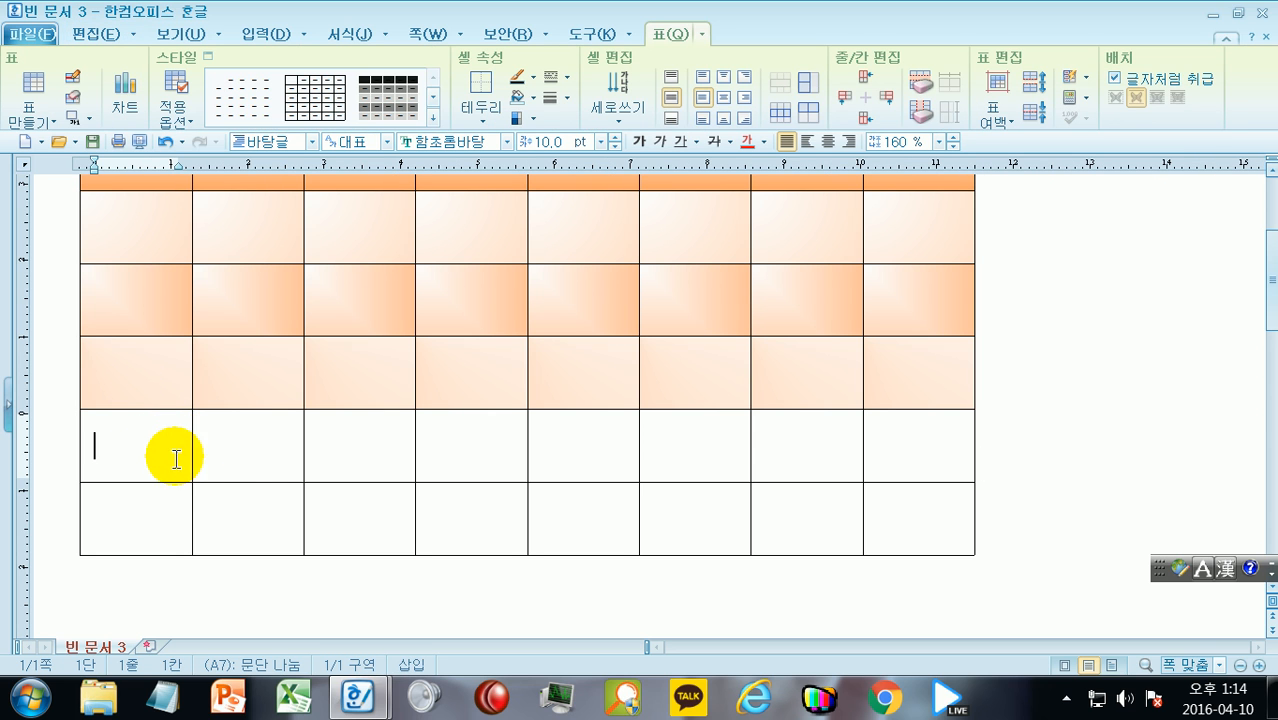
left_click_drag(155, 441, 920, 447)
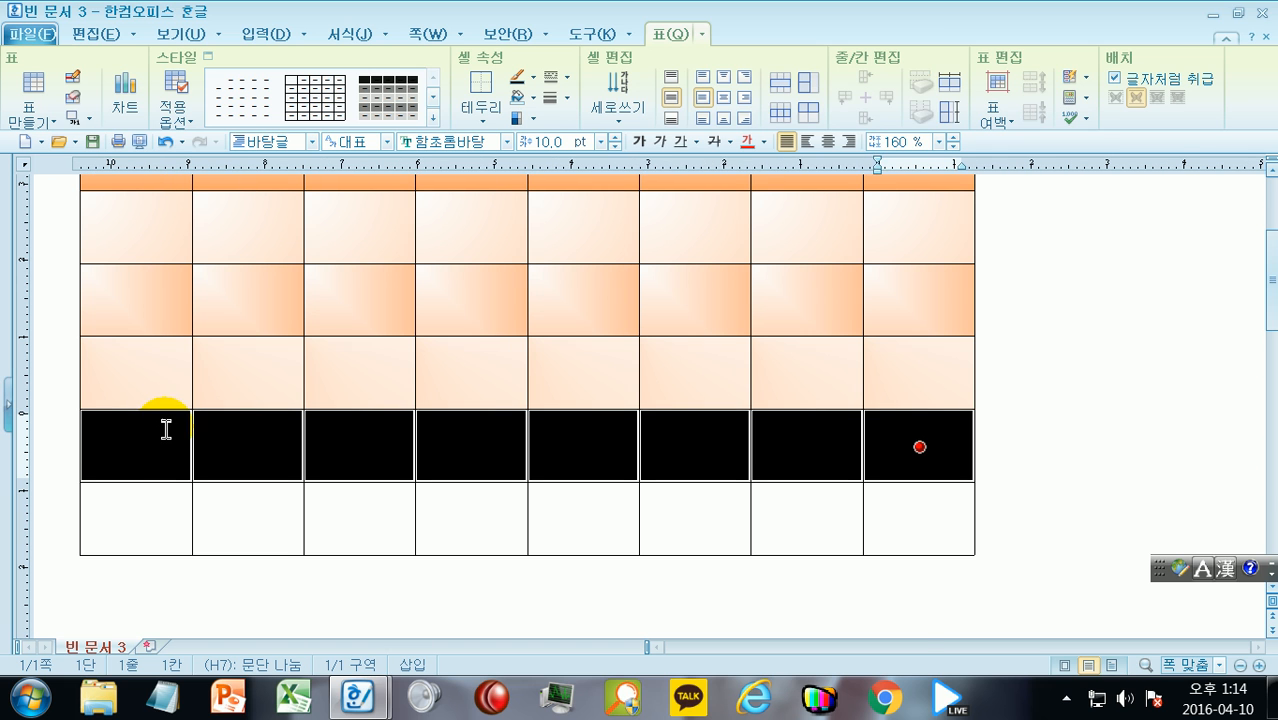
key("c")
left_click(394, 409)
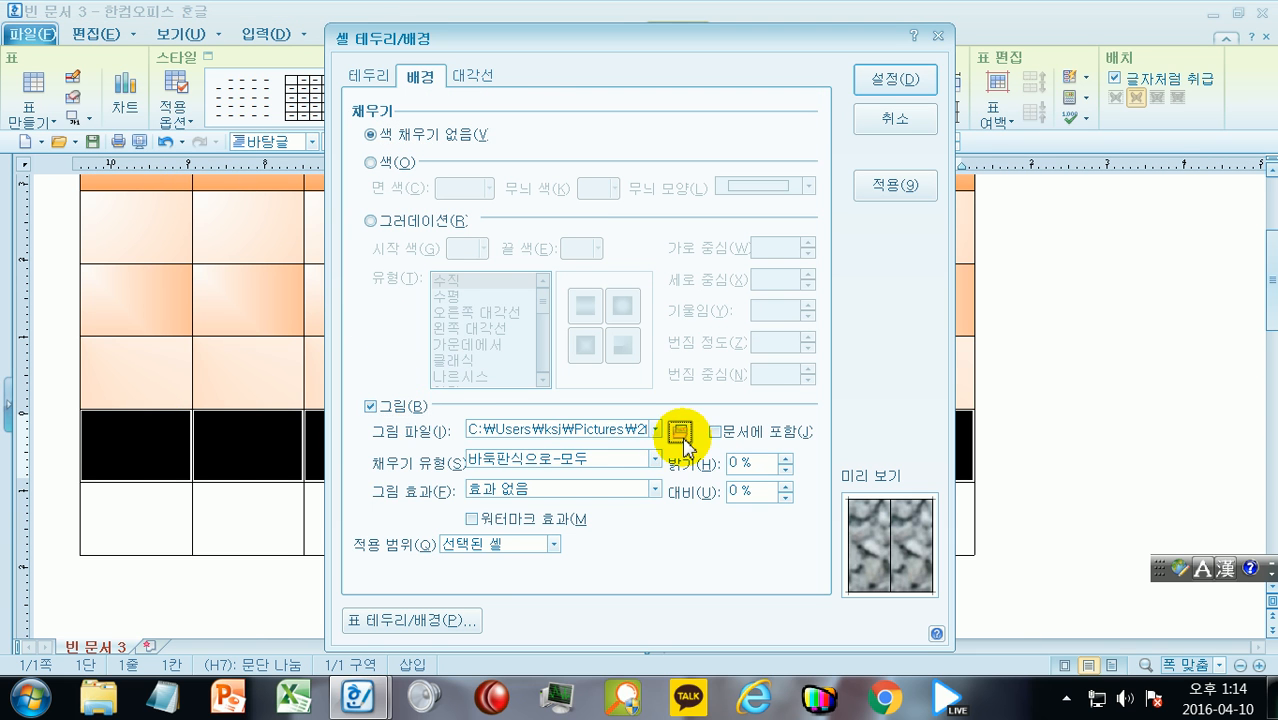
left_click(681, 432)
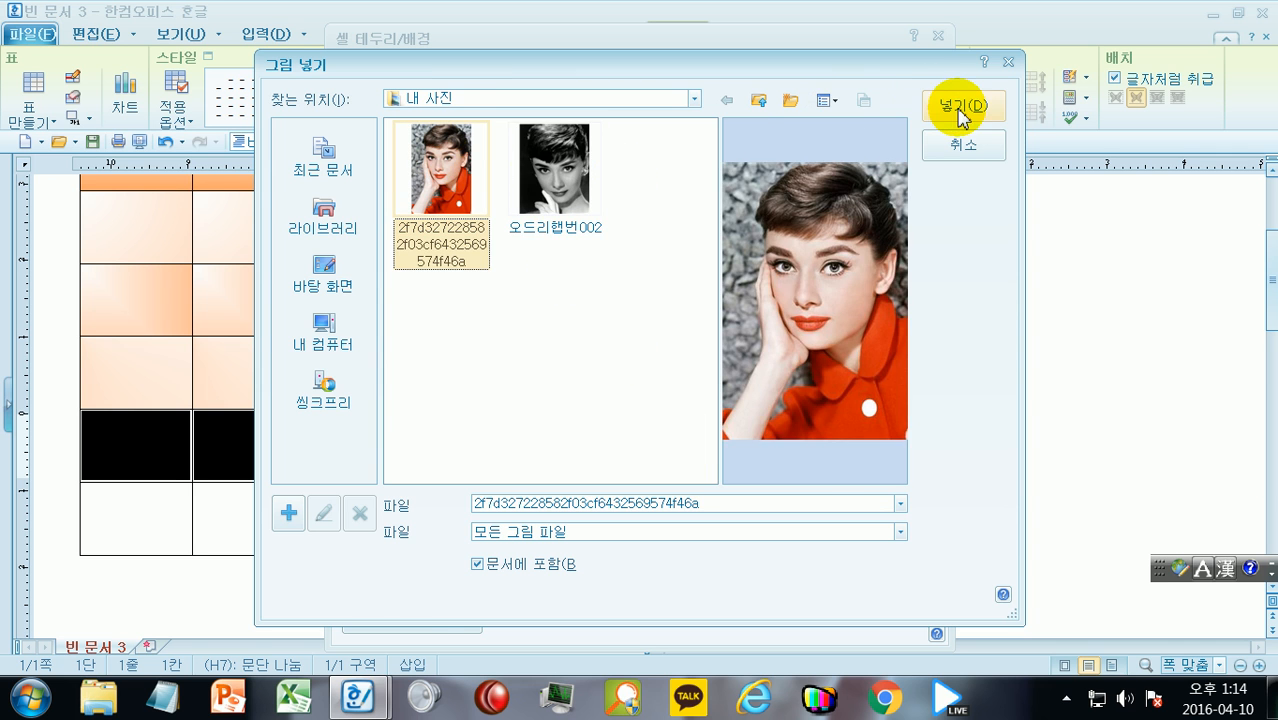
left_click(960, 108)
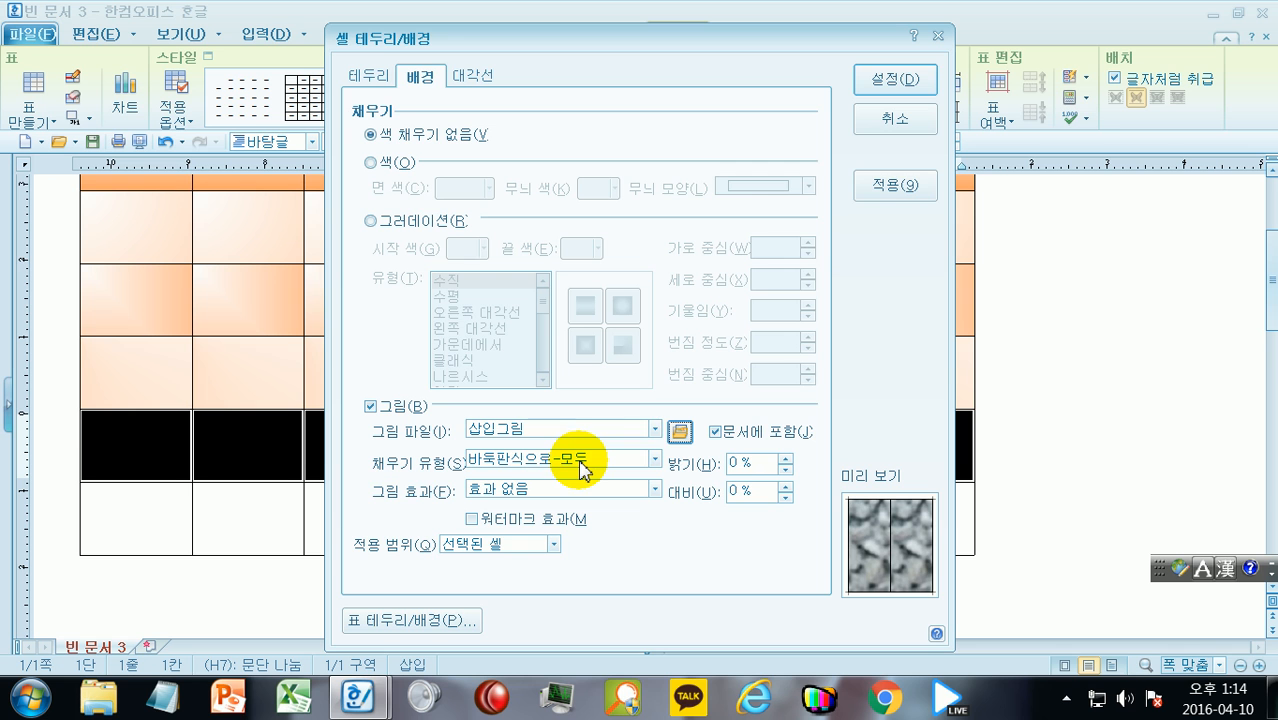
left_click(893, 79)
left_click(1052, 483)
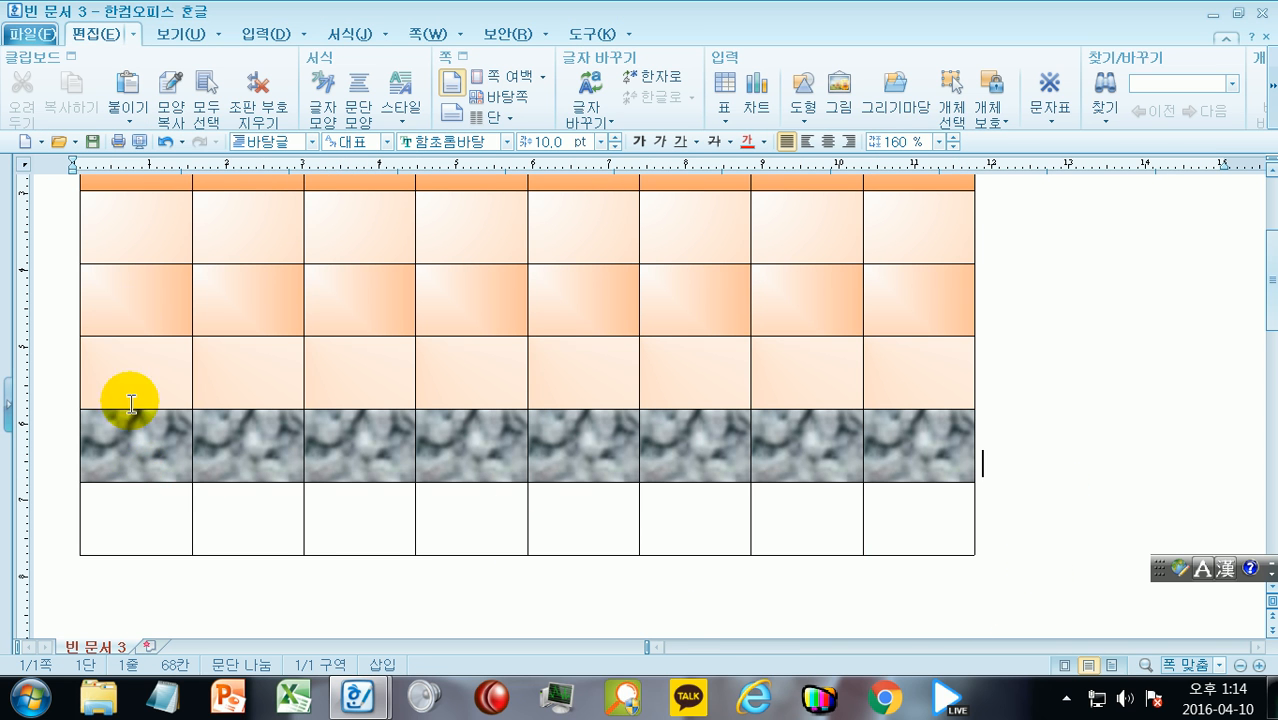
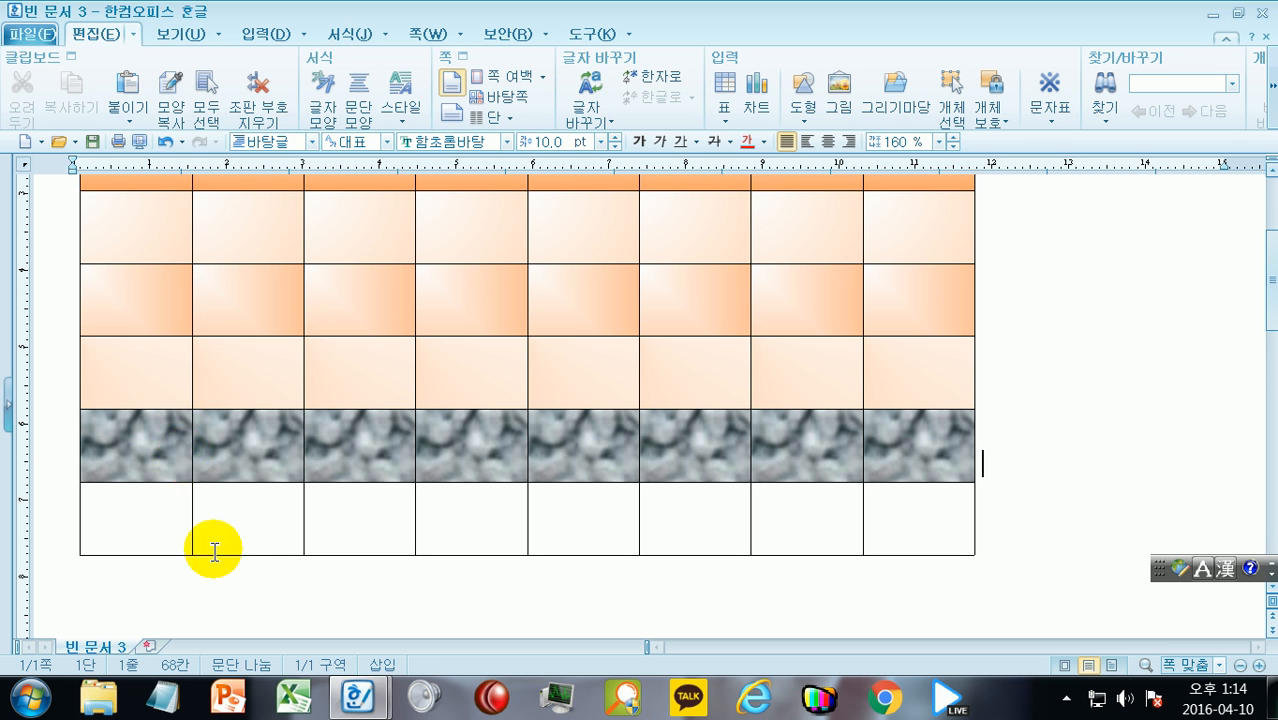
left_click(137, 516)
key("F5")
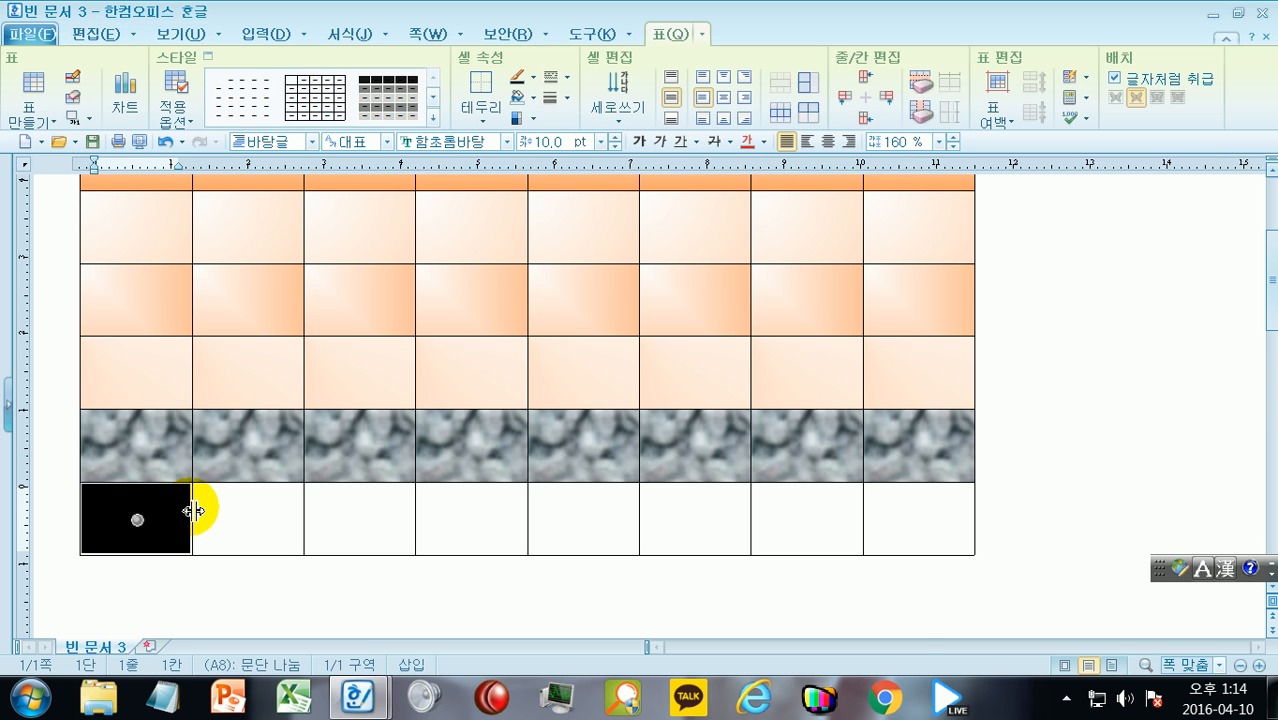
key("shift+End")
key("c")
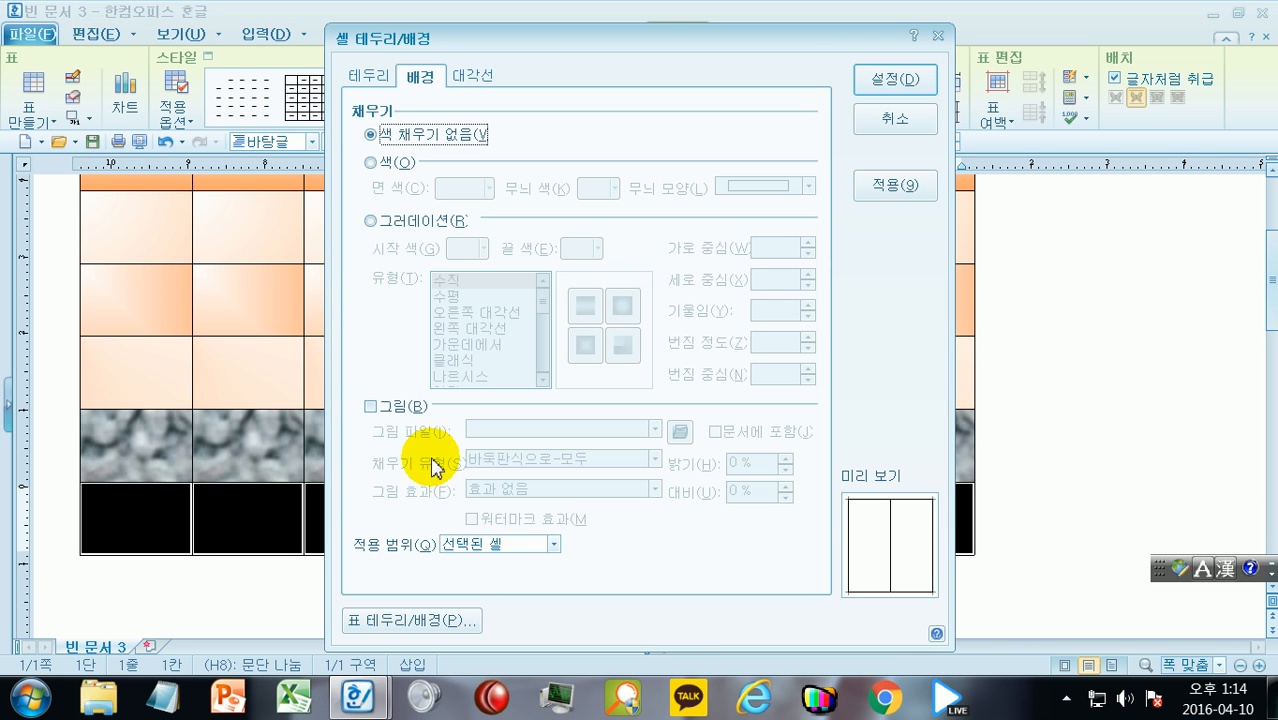
left_click(398, 410)
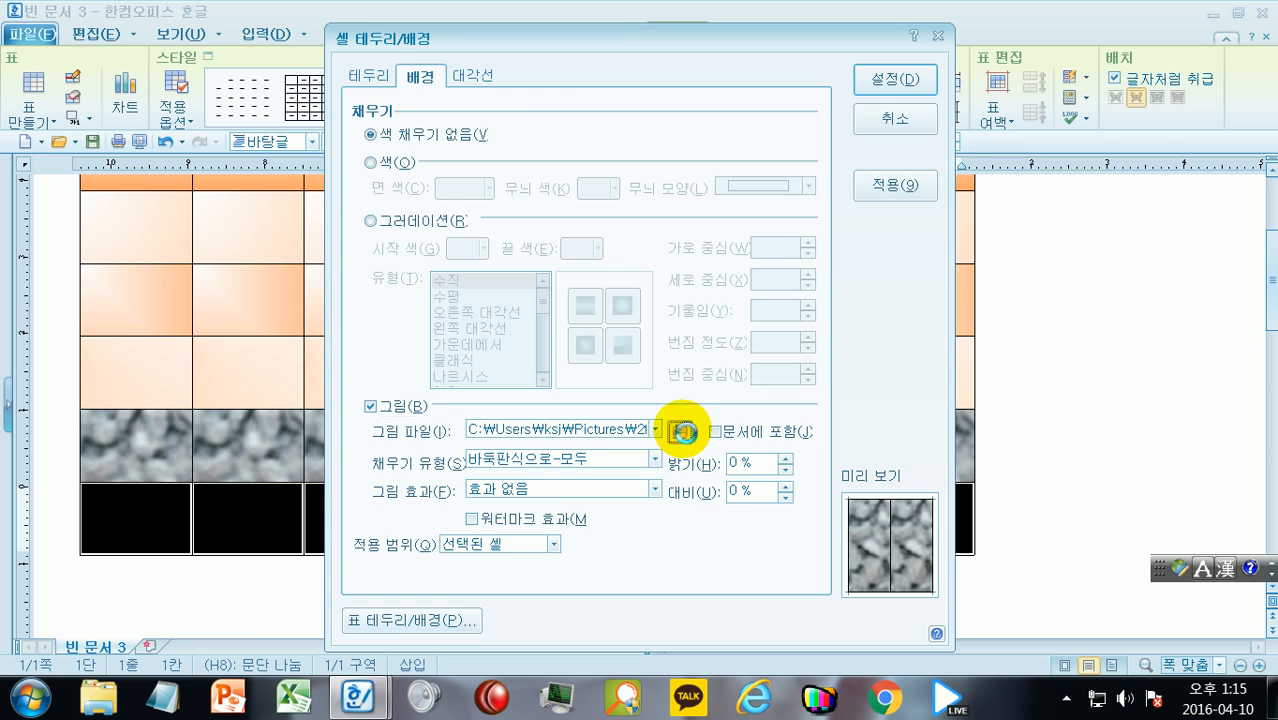
left_click(680, 431)
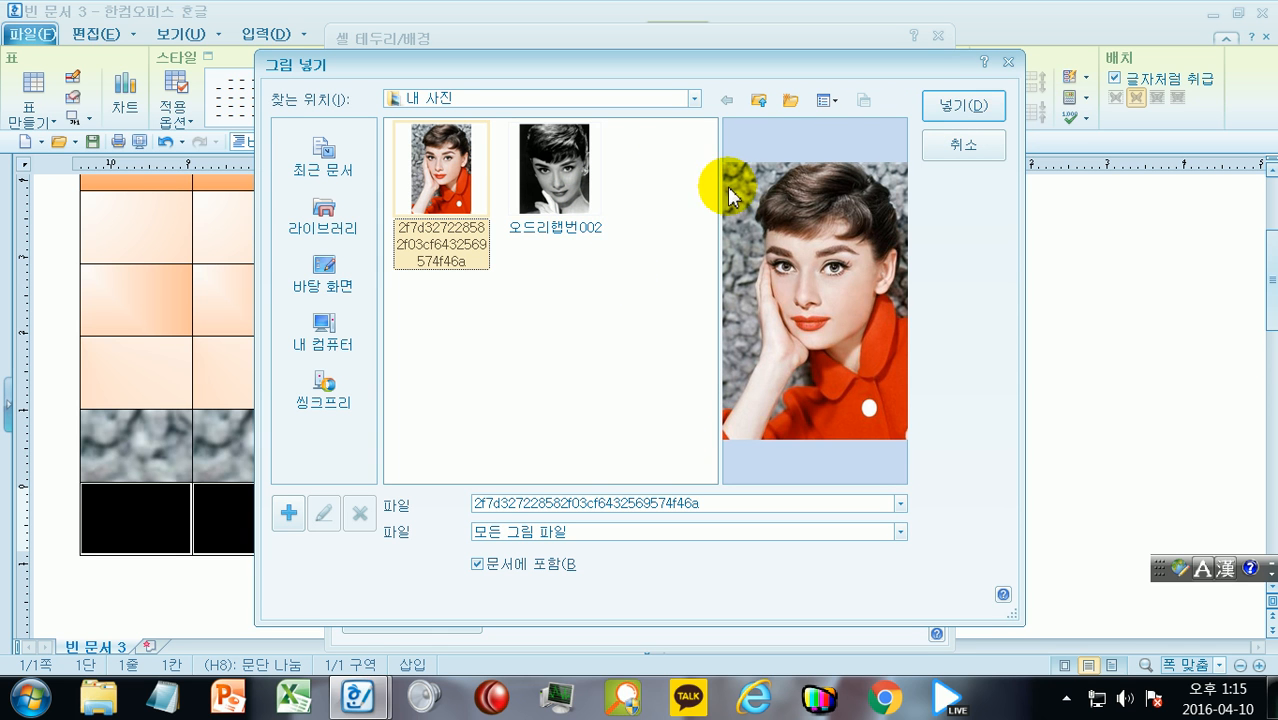
left_click(961, 112)
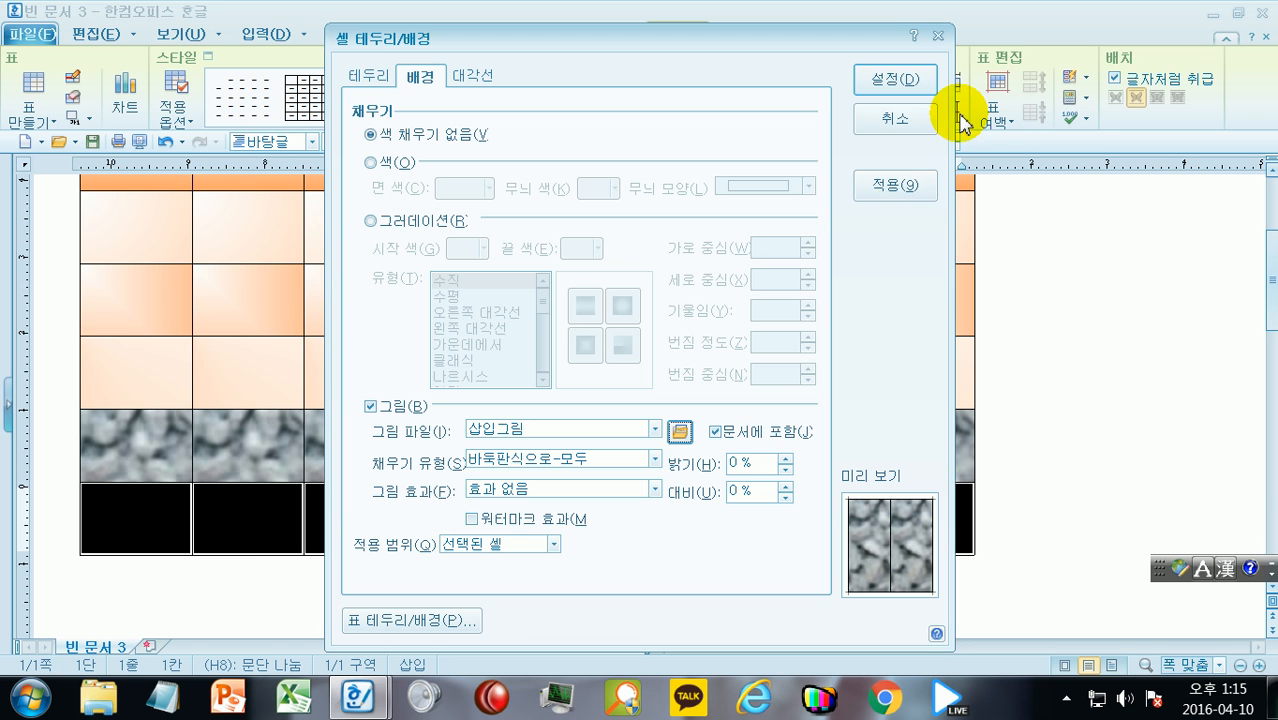
Set the eighth row's picture fill type to 크기에 맞추어 and apply the background
left_click(656, 461)
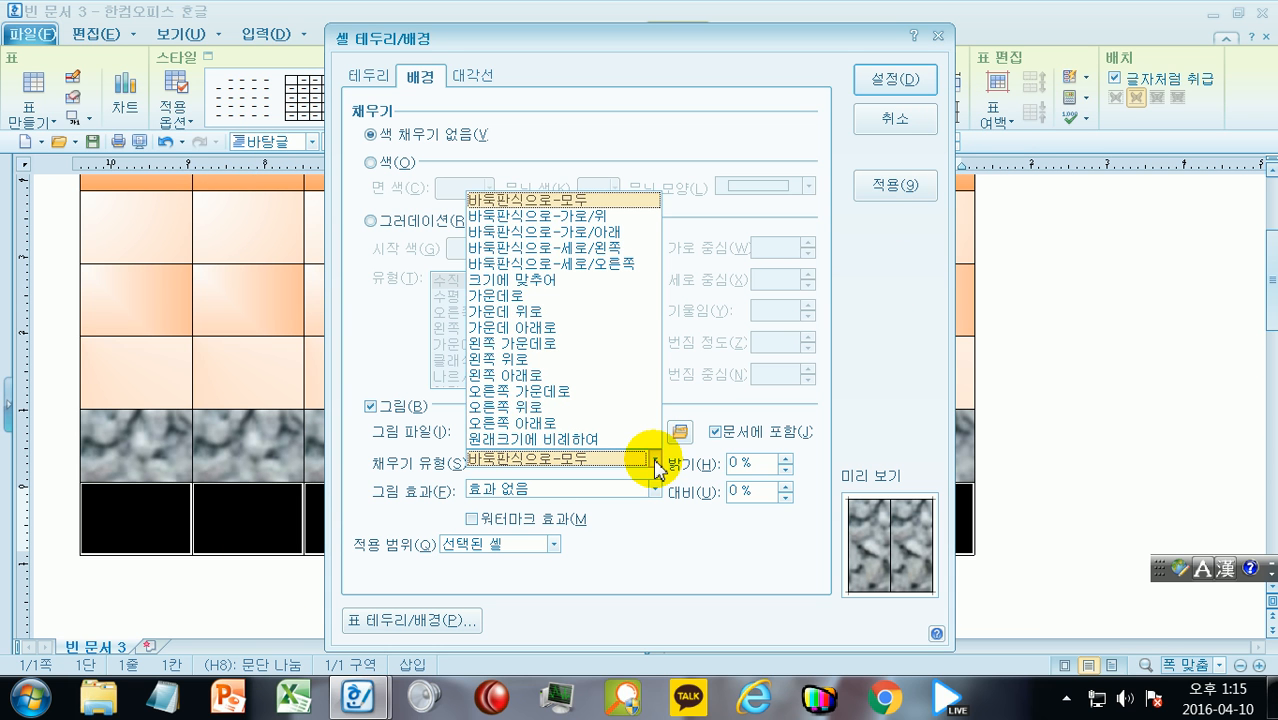
left_click(542, 279)
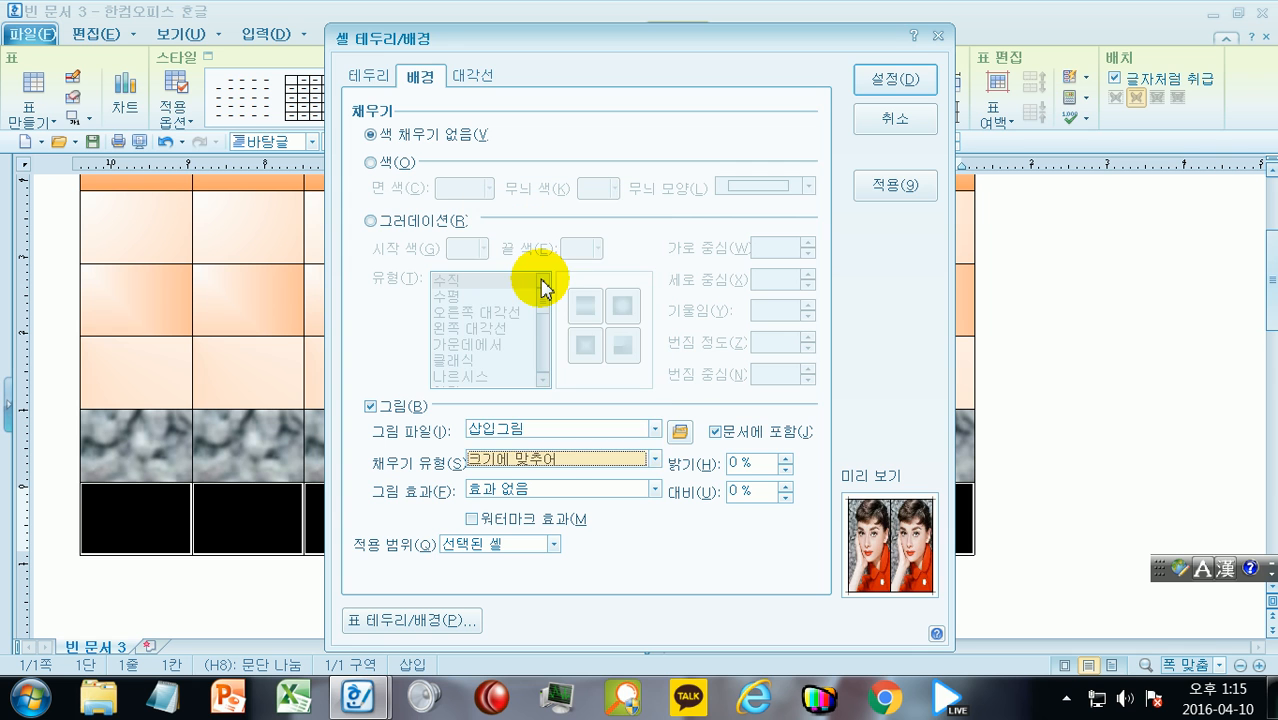
left_click(873, 80)
left_click(1038, 440)
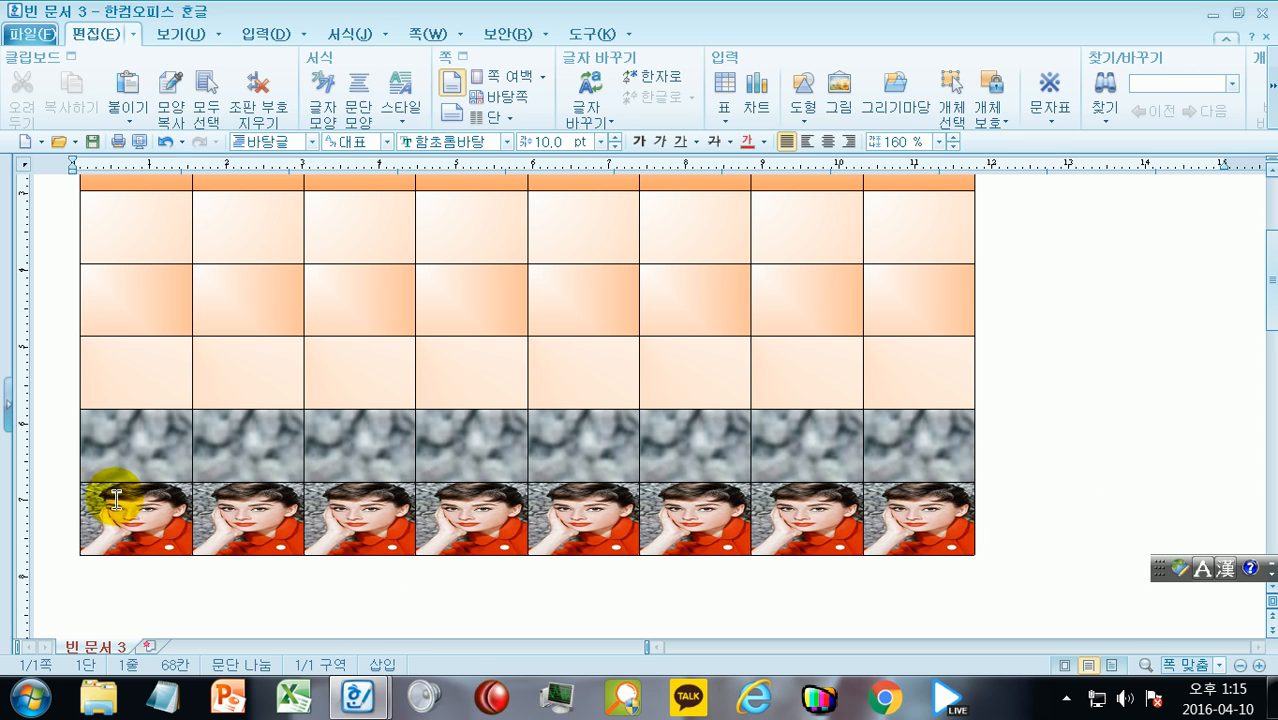
Apply the 워터마크 효과 to the picture background of all cells in the eighth row
left_click(120, 535)
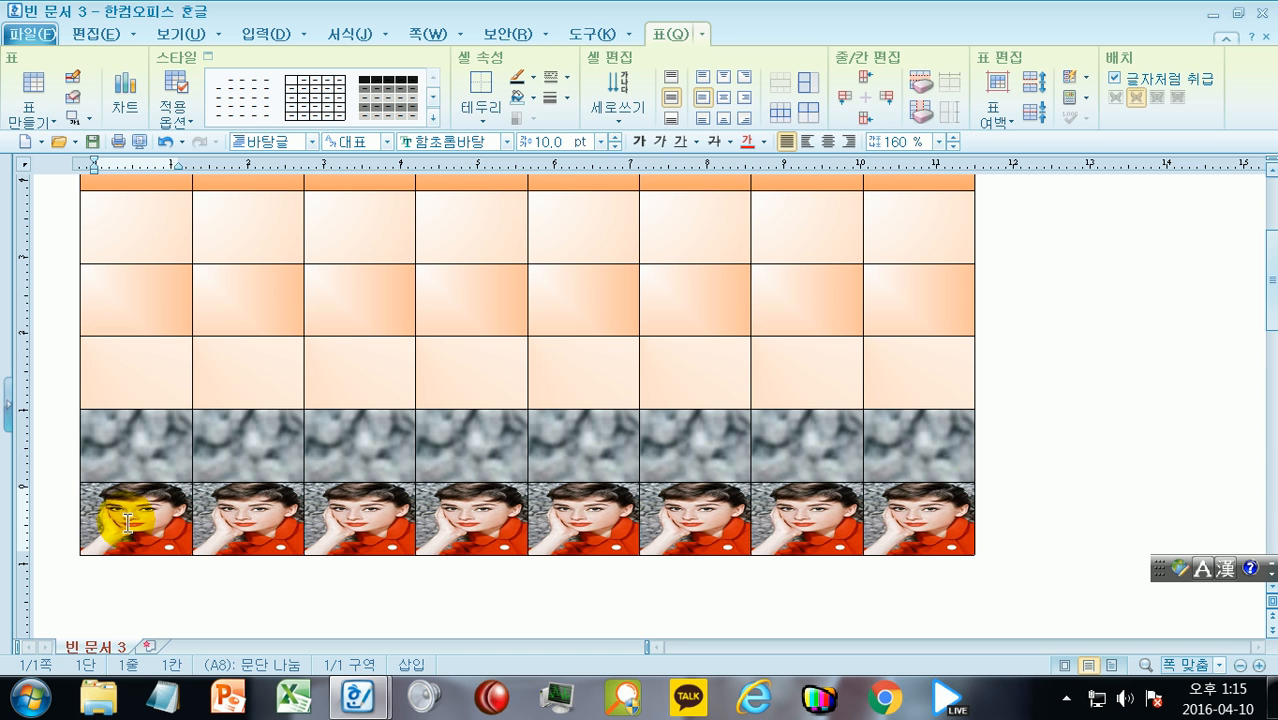
key("F5")
key("shift+End")
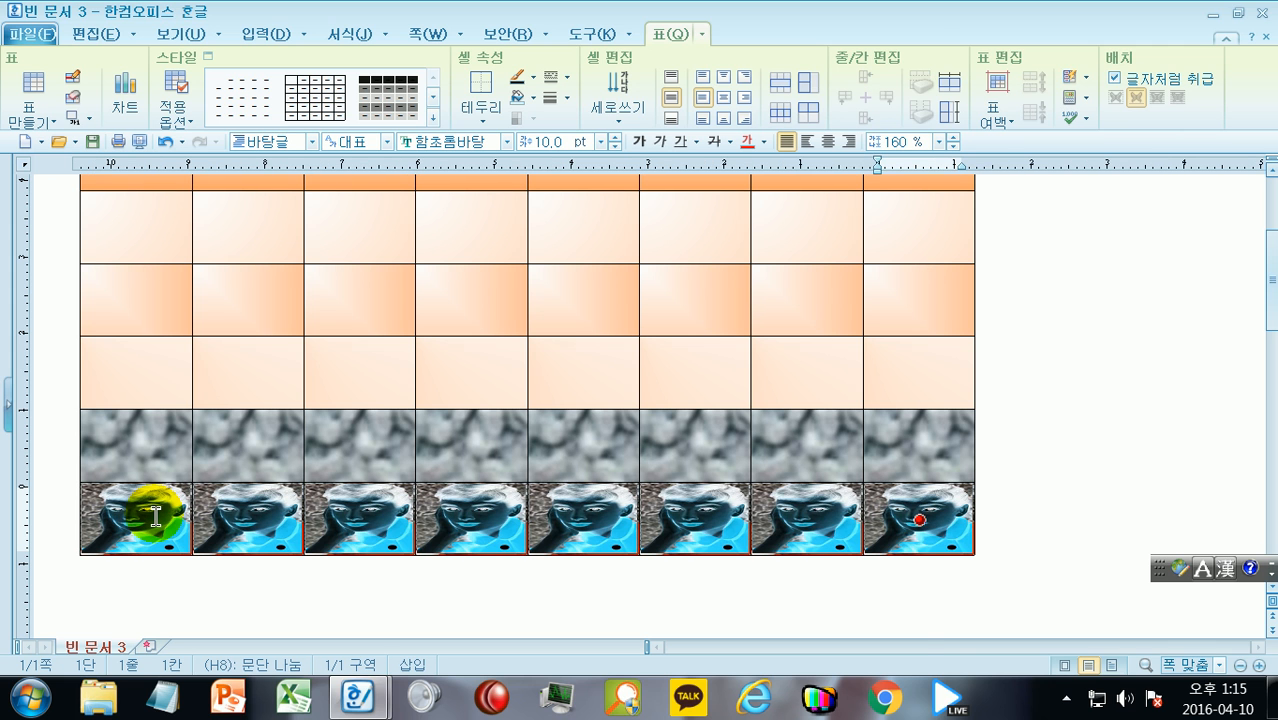
key("l")
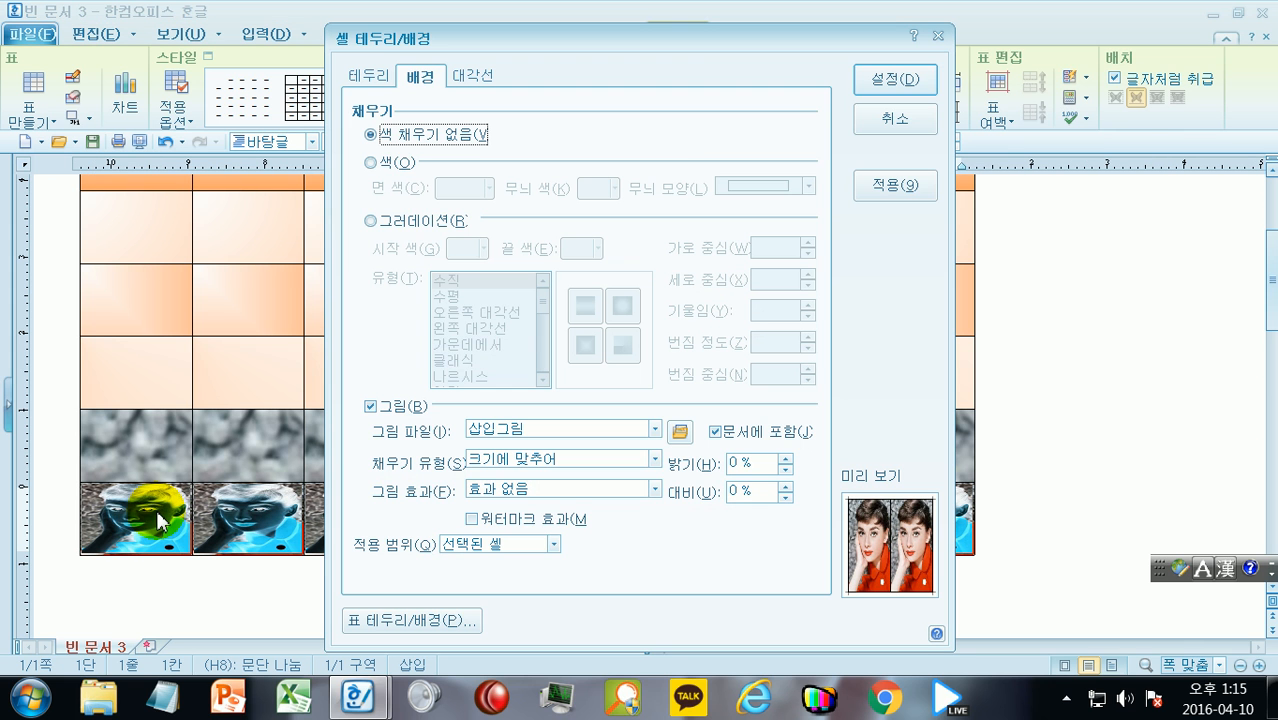
left_click(471, 519)
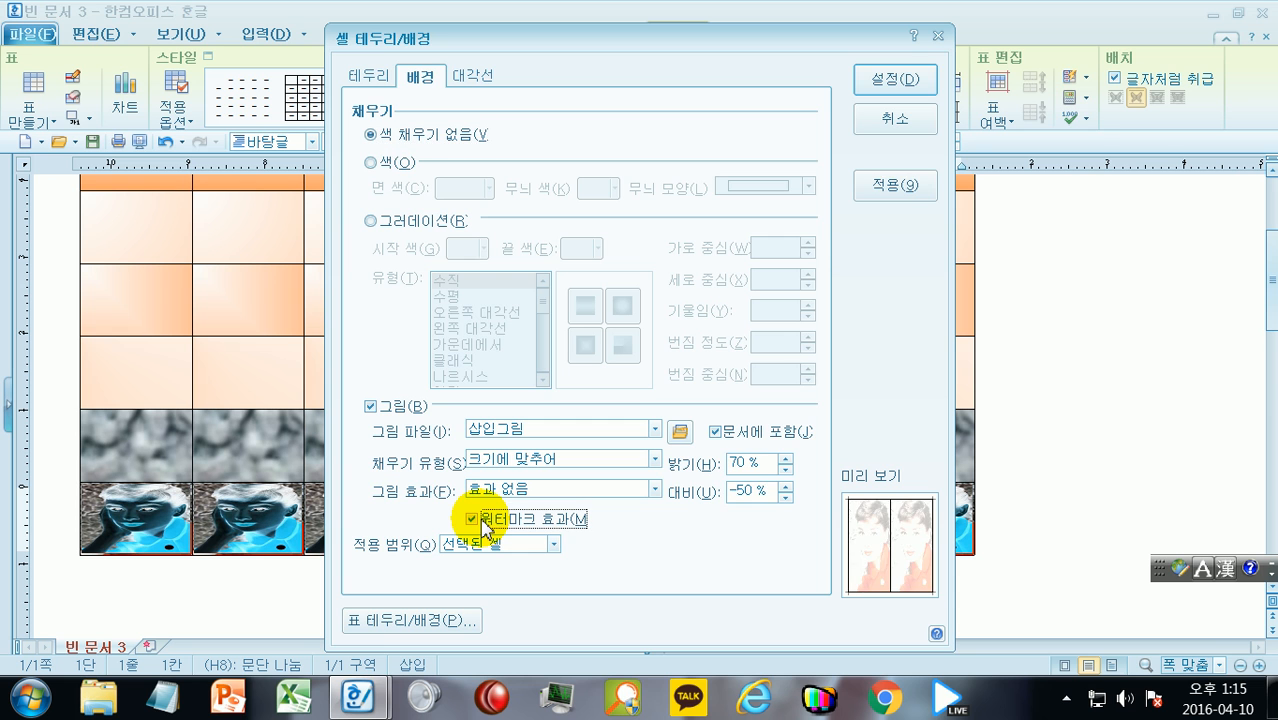
left_click(900, 78)
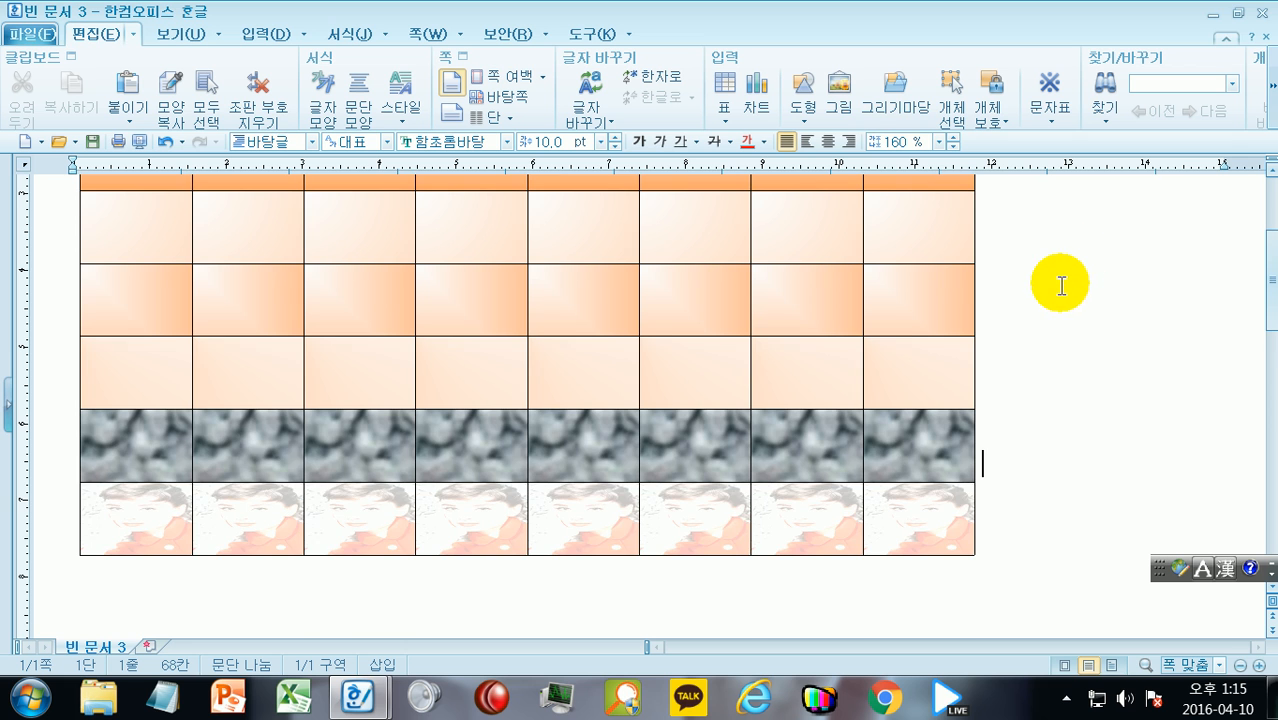
Remove the picture, color and gradient fills from all cells of the table by setting the background to 색 채우기 없음
scroll(1035, 322, "up", 3)
scroll(1081, 375, "down", 2)
scroll(1081, 375, "up", 2)
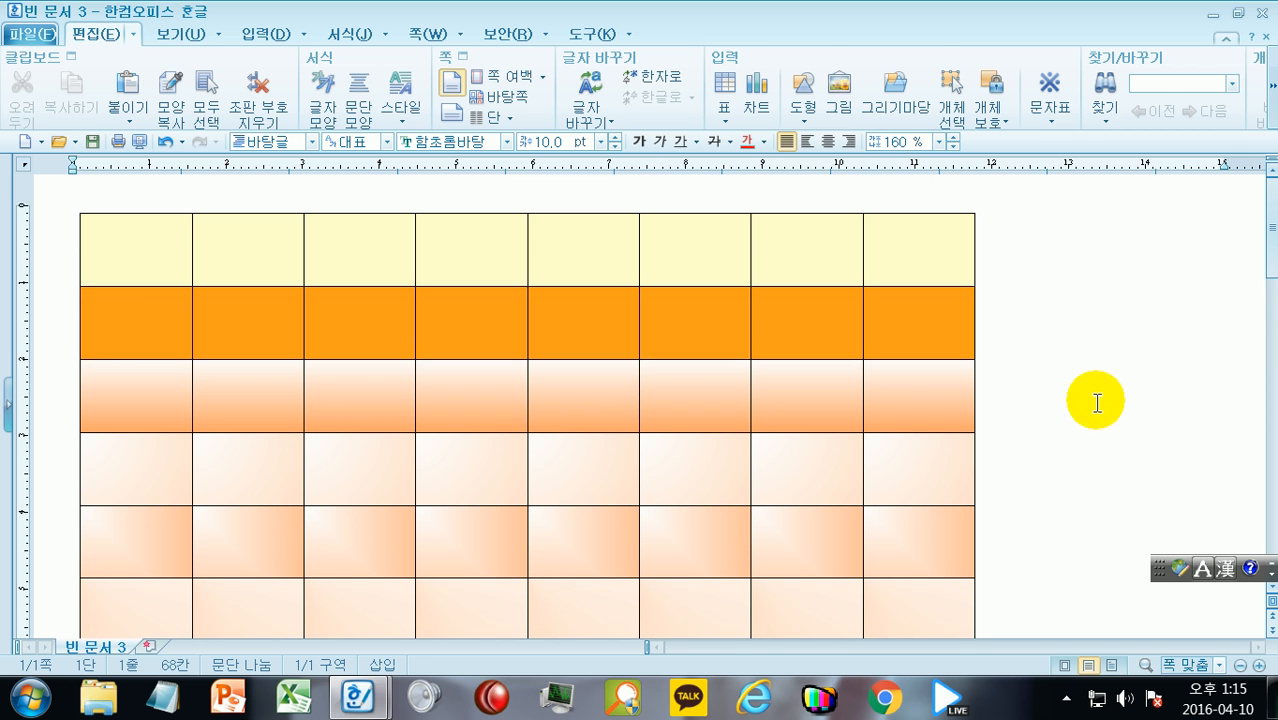
left_click(123, 249)
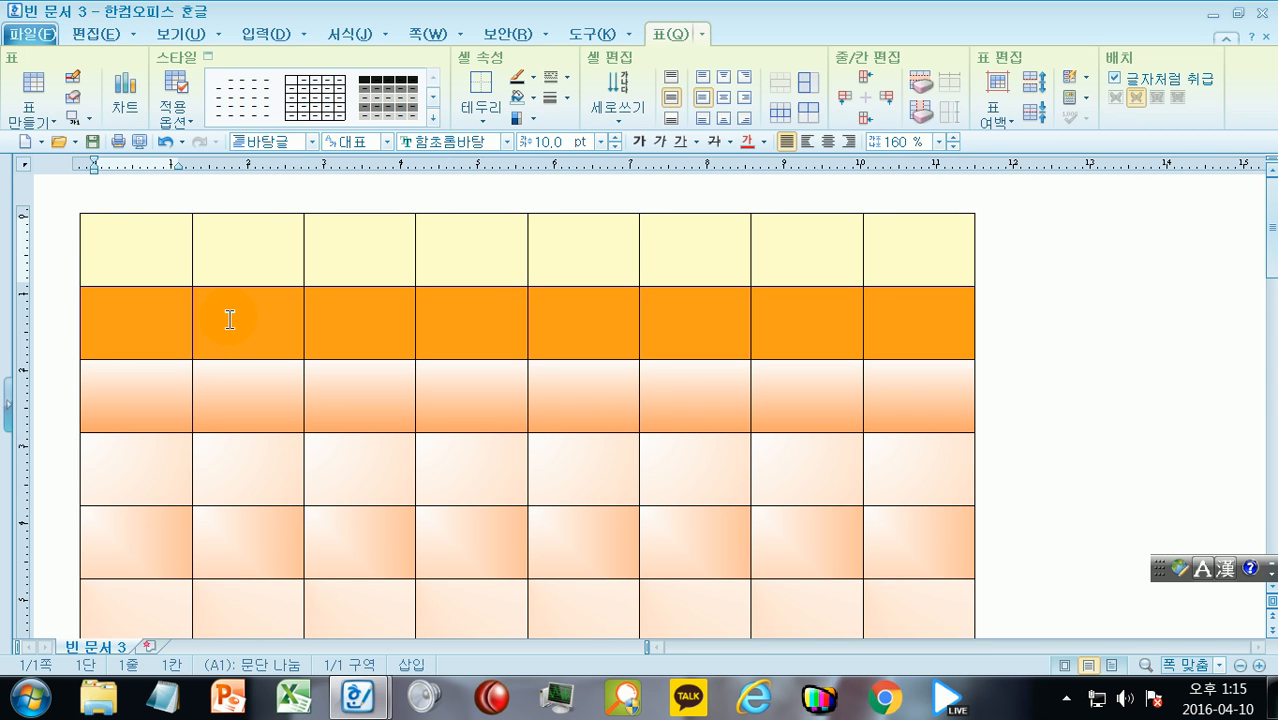
key("F5")
key("F5")
key("F5")
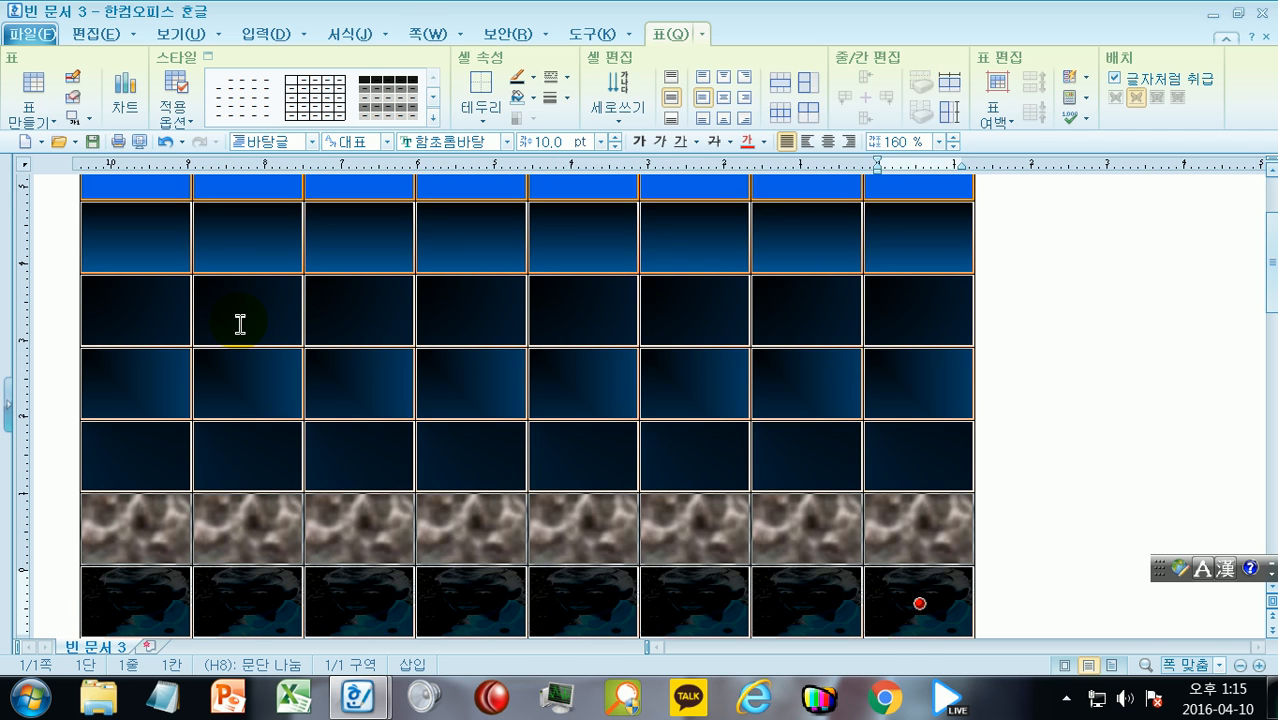
key("c")
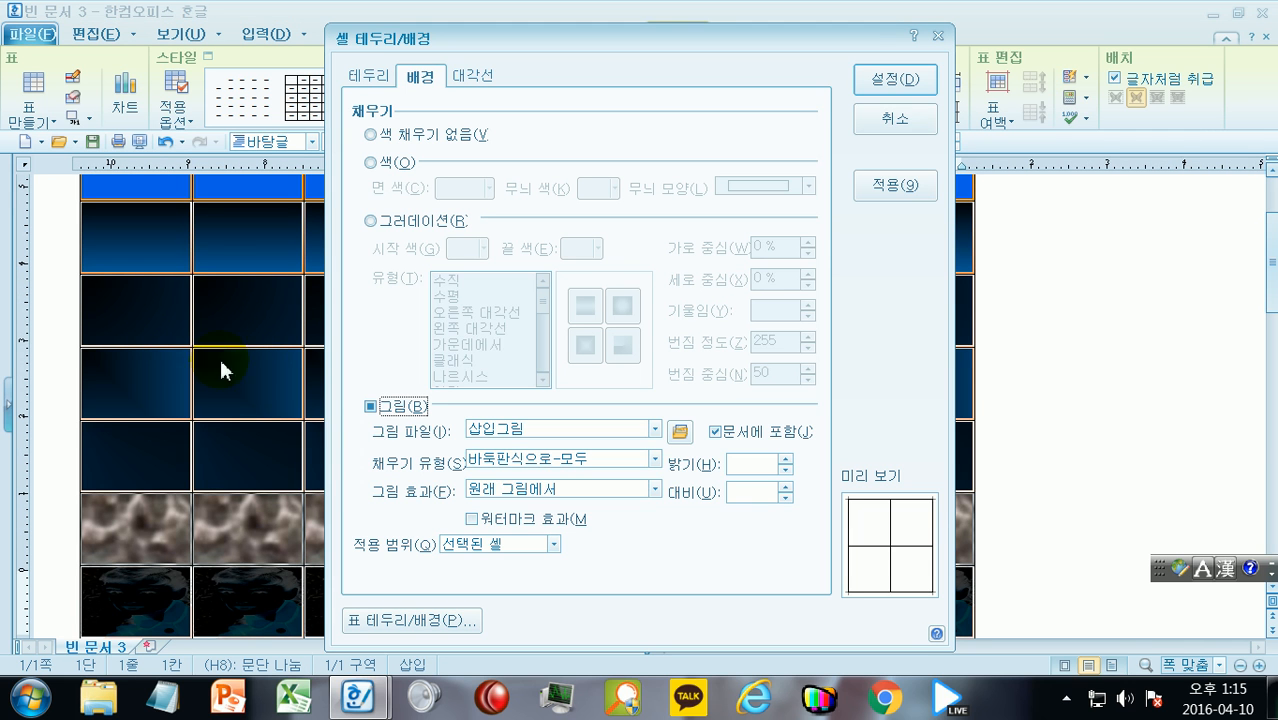
left_click(372, 408)
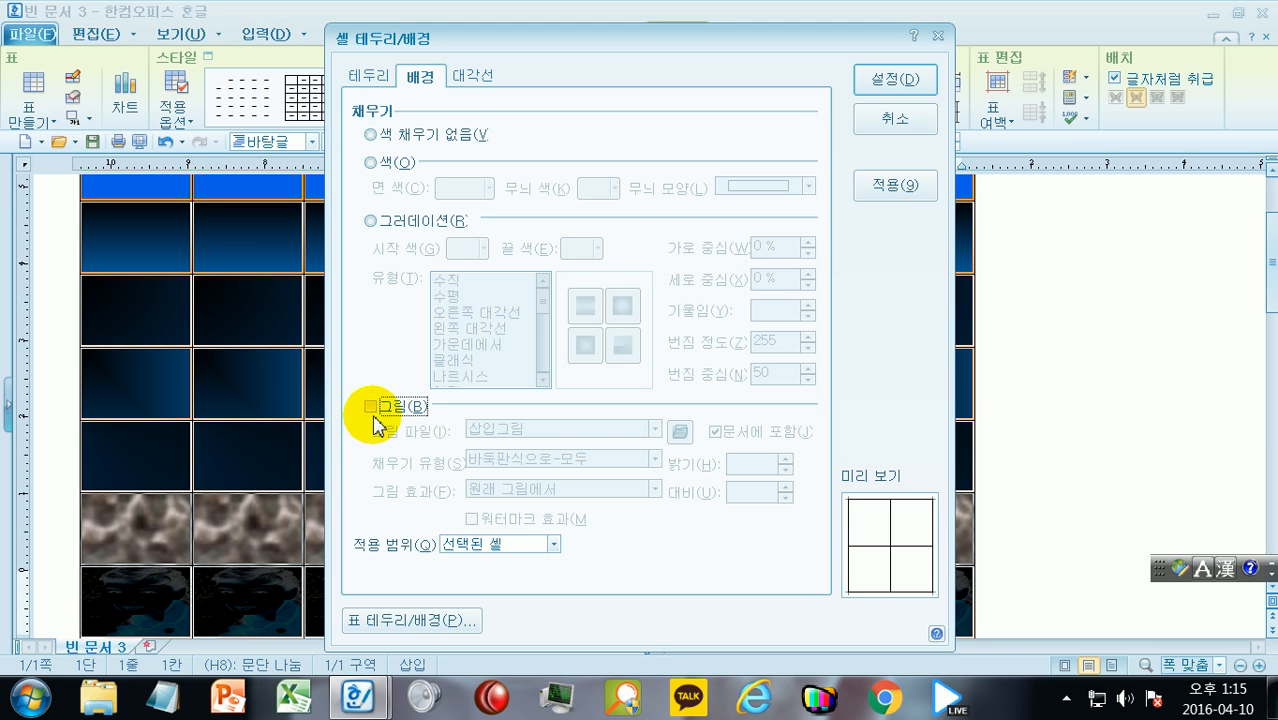
left_click(379, 137)
left_click(858, 92)
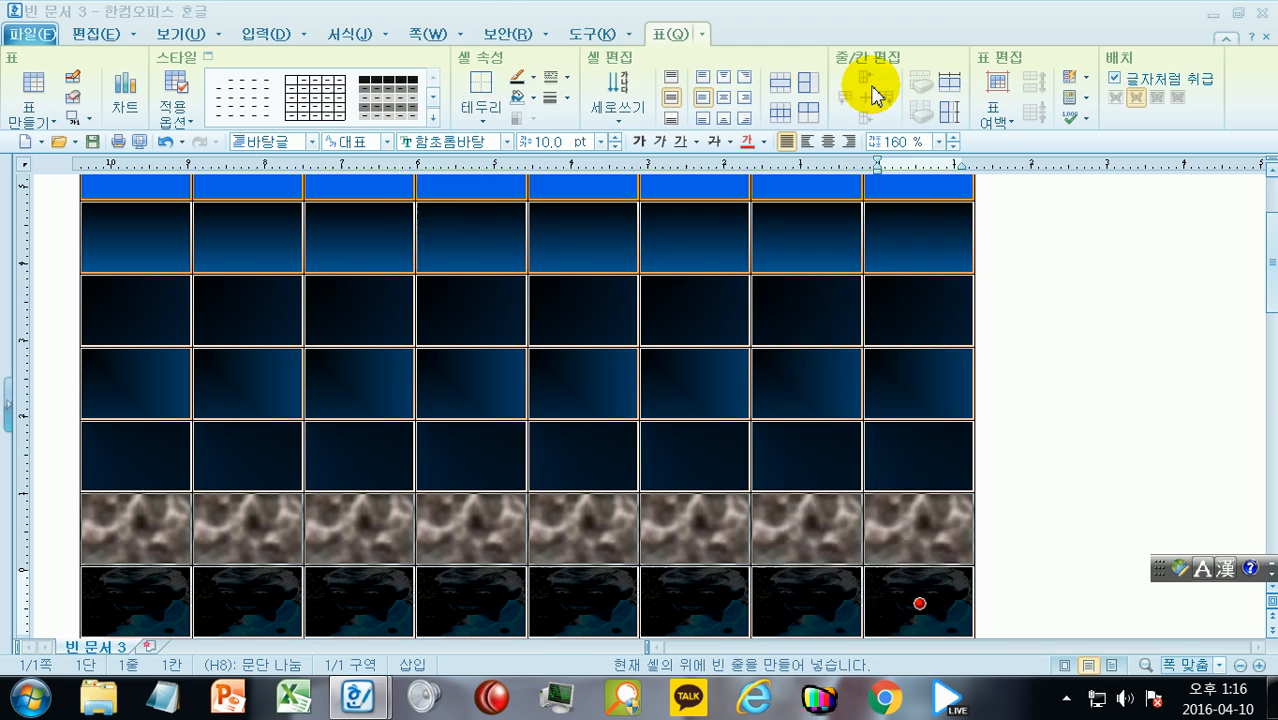
left_click(1076, 272)
scroll(1140, 303, "up", 1)
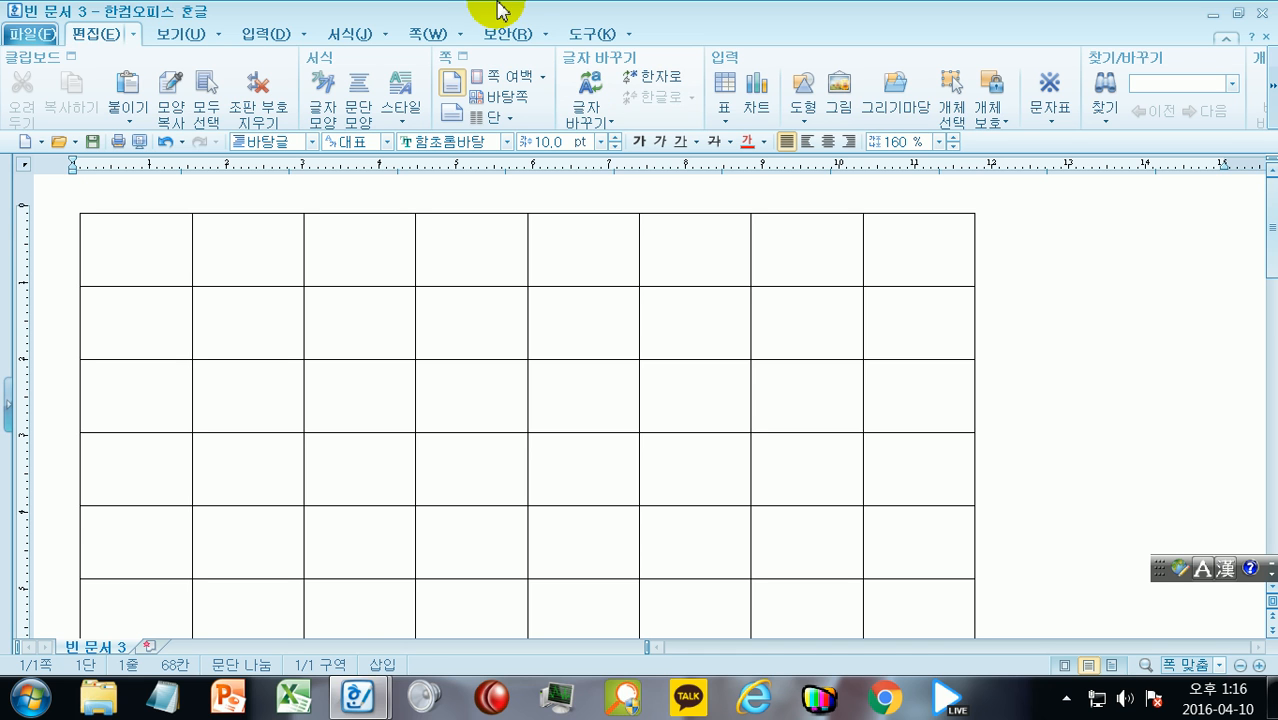
left_click(180, 262)
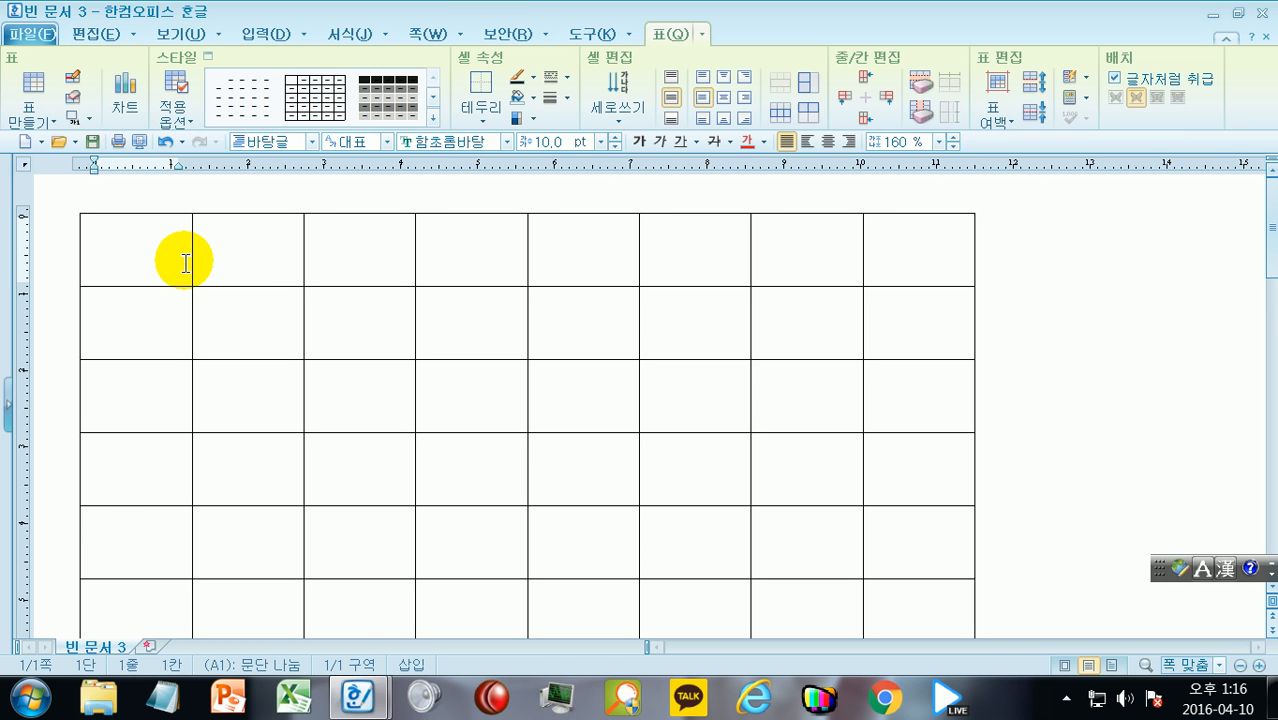
key("F5")
key("F5")
key("F5")
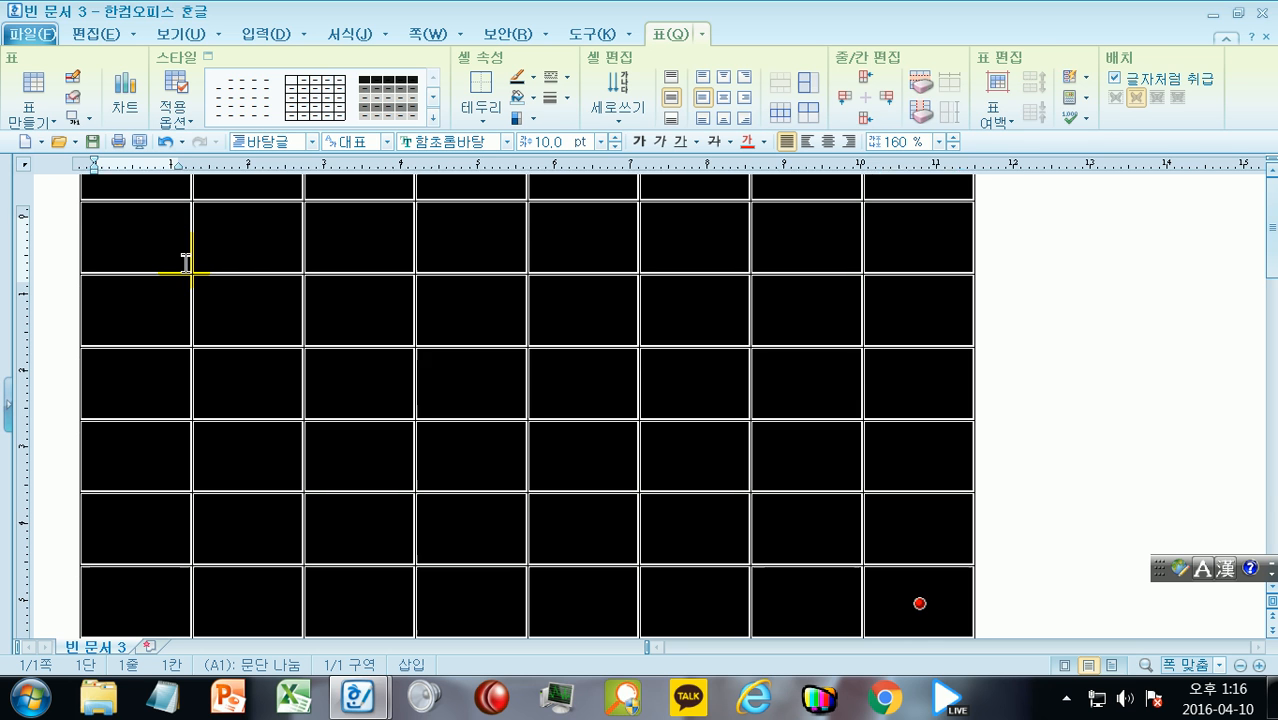
key("c")
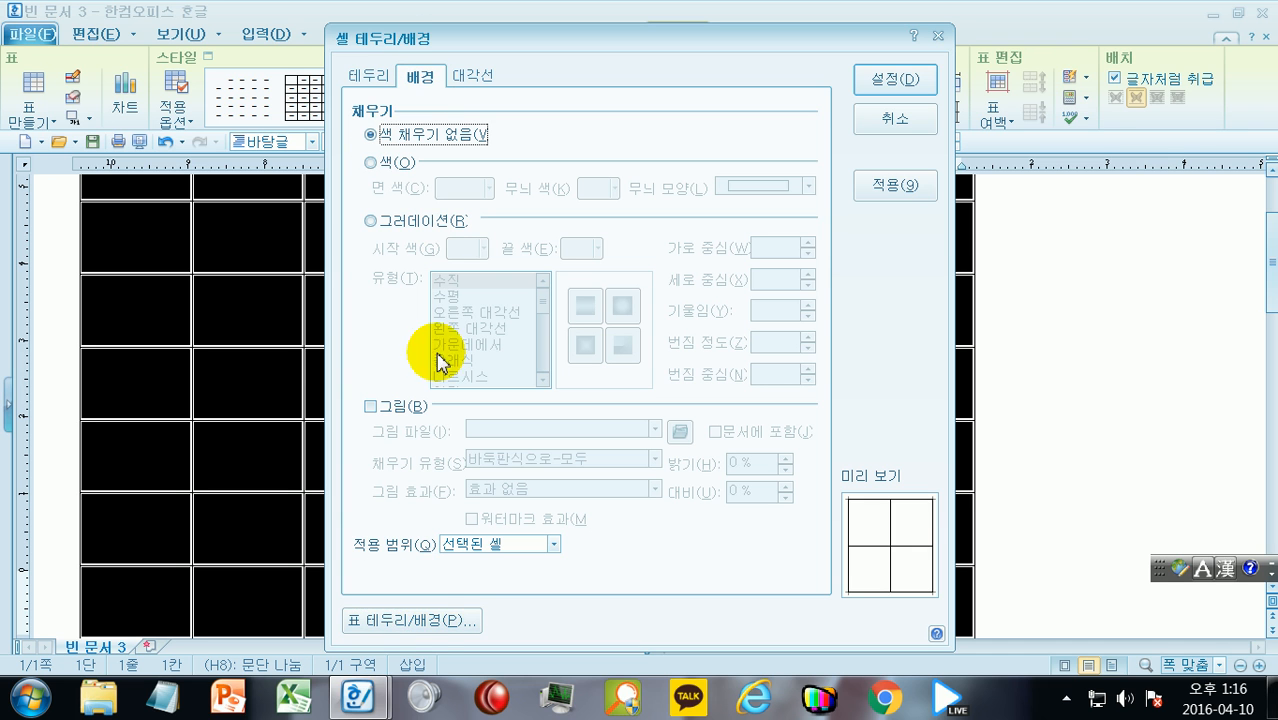
left_click(369, 76)
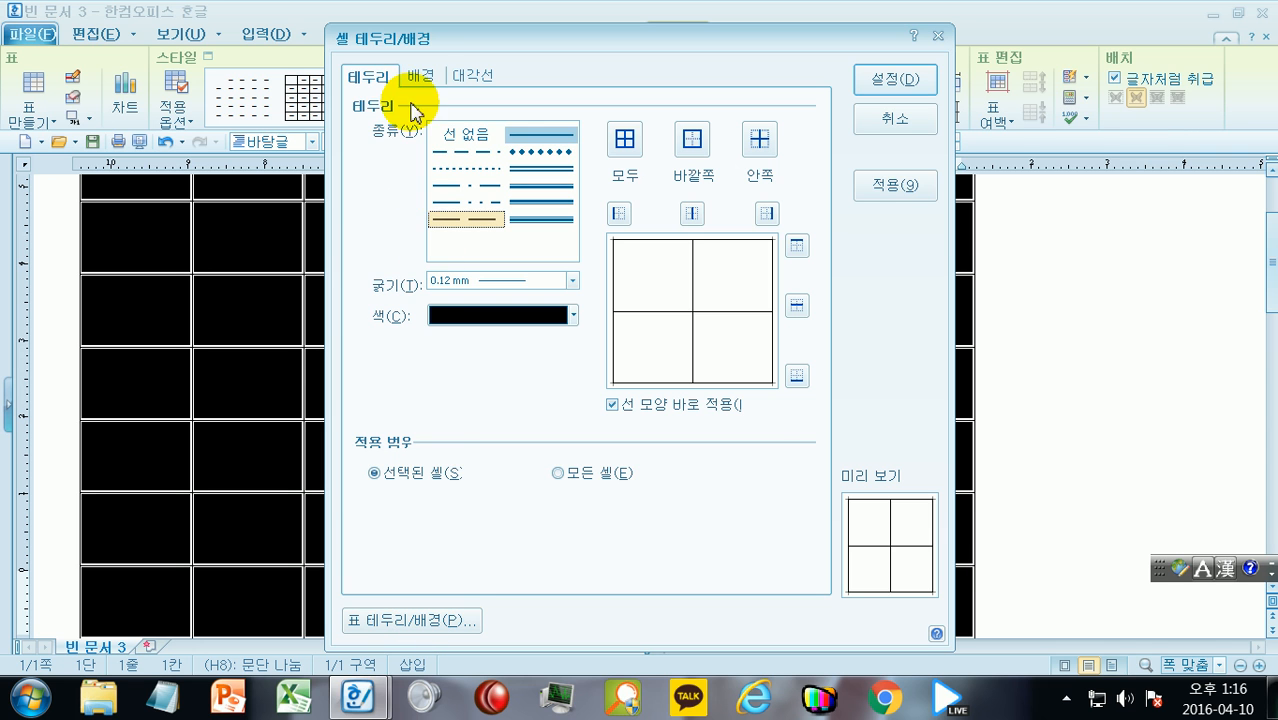
left_click(420, 72)
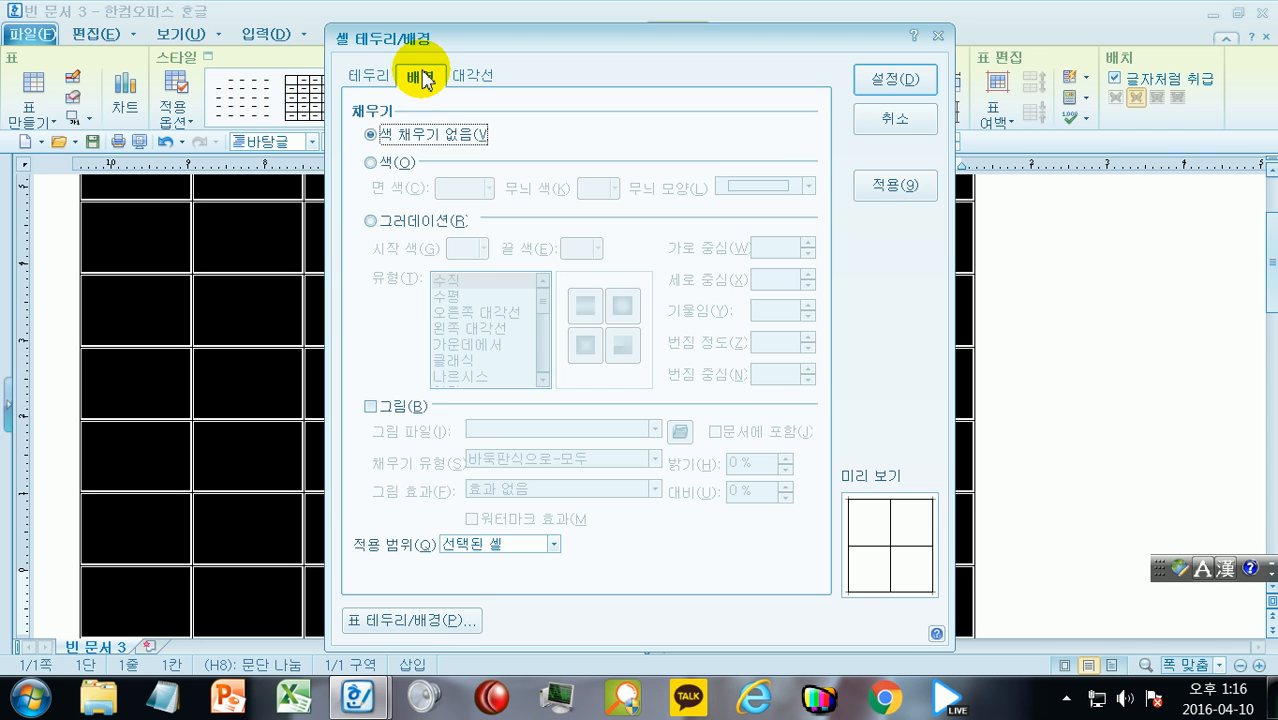
left_click(412, 621)
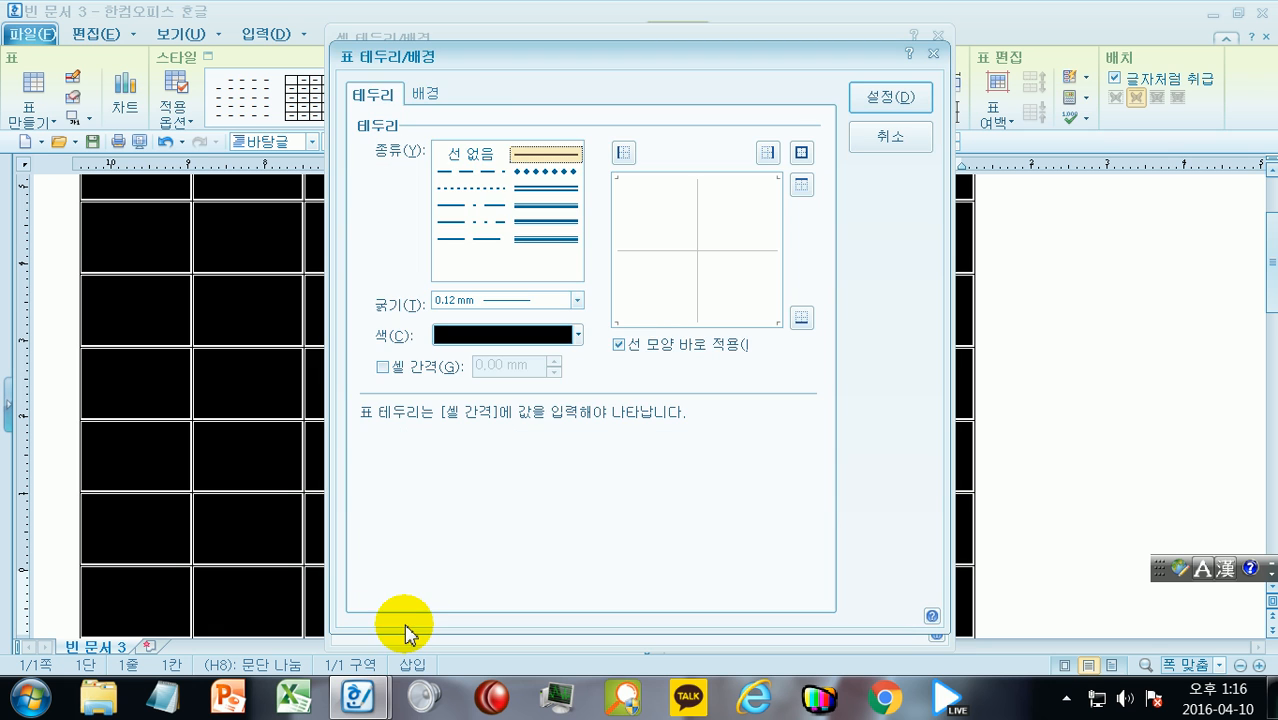
left_click(422, 95)
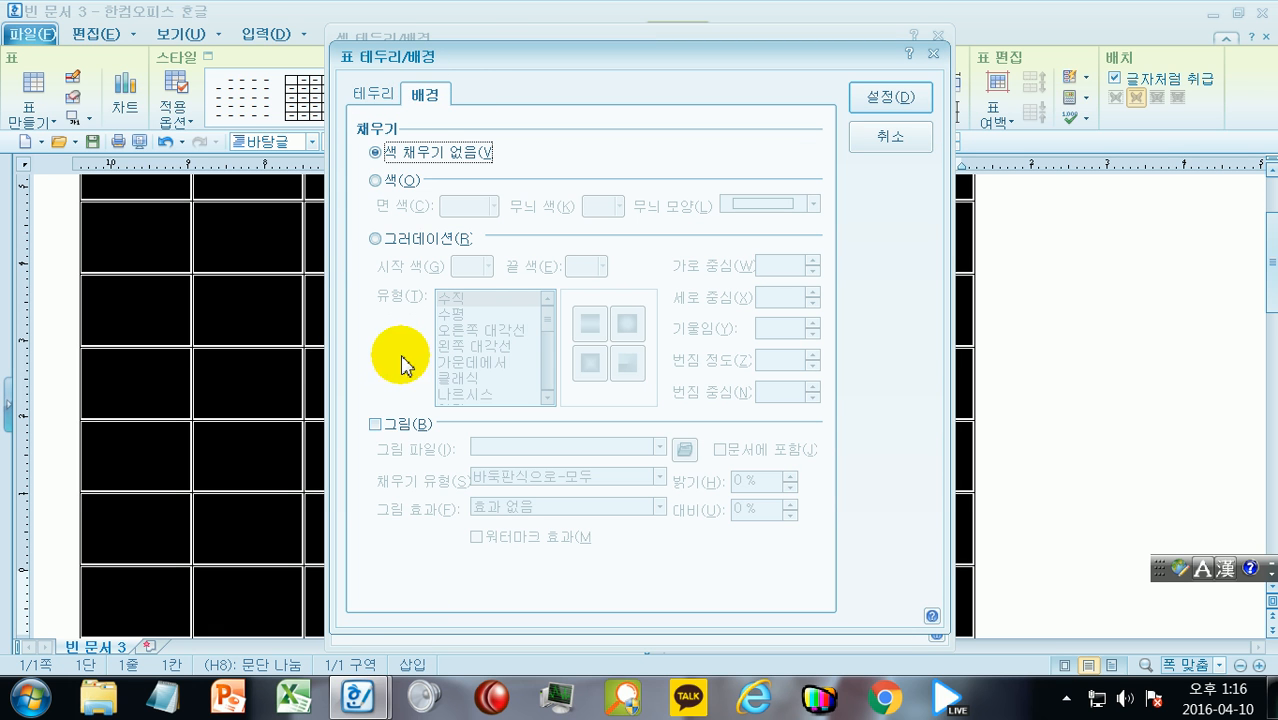
left_click(396, 425)
left_click(684, 449)
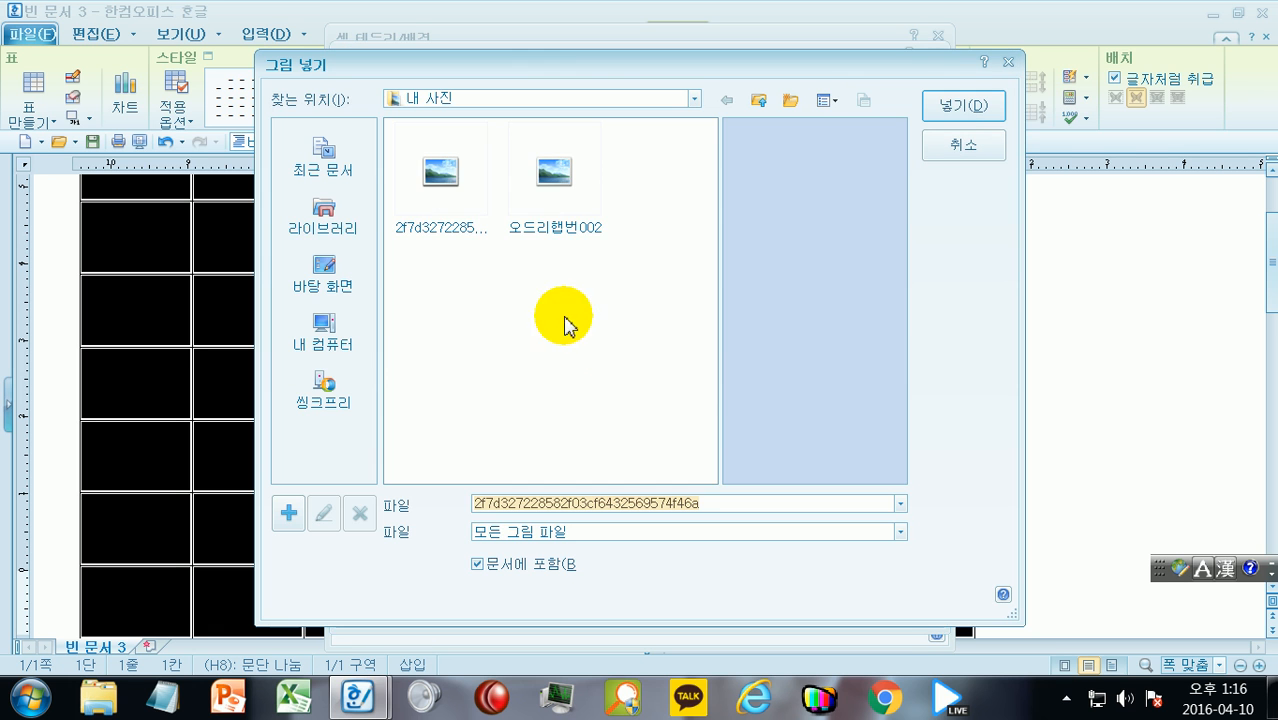
left_click(963, 104)
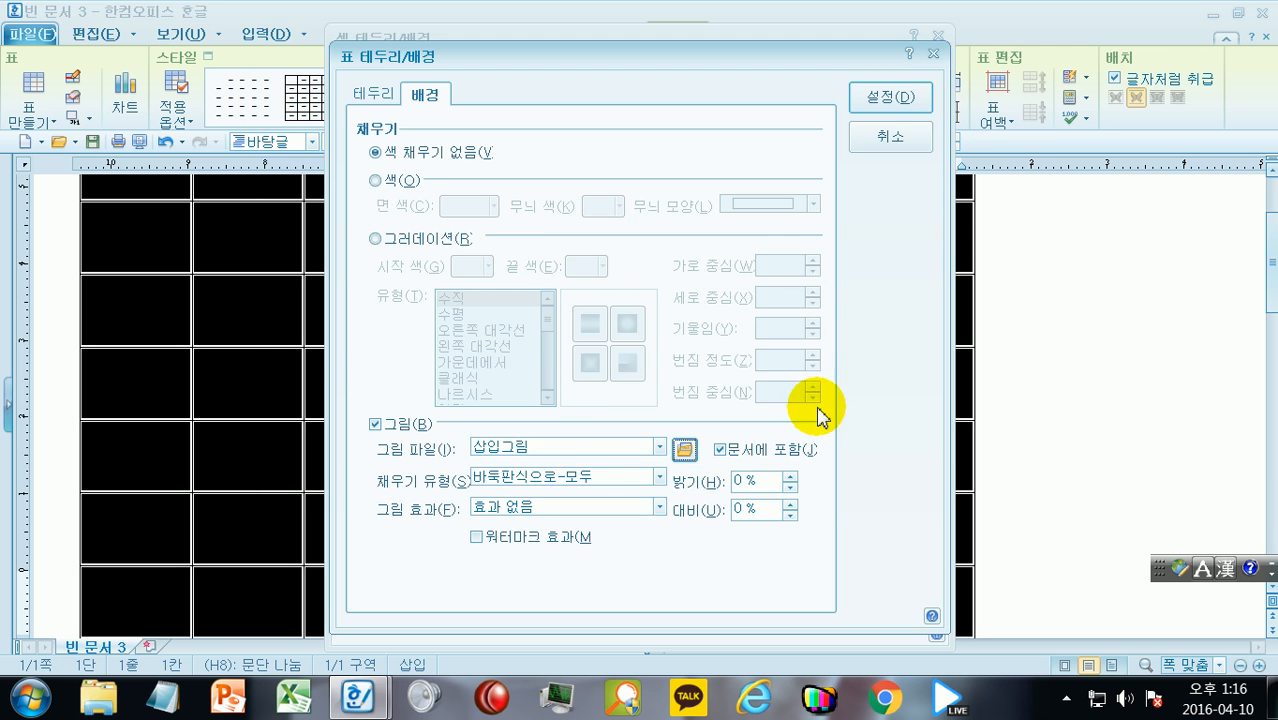
Set the table background picture to 크기에 맞추어 with 워터마크 효과 and apply it
left_click(660, 478)
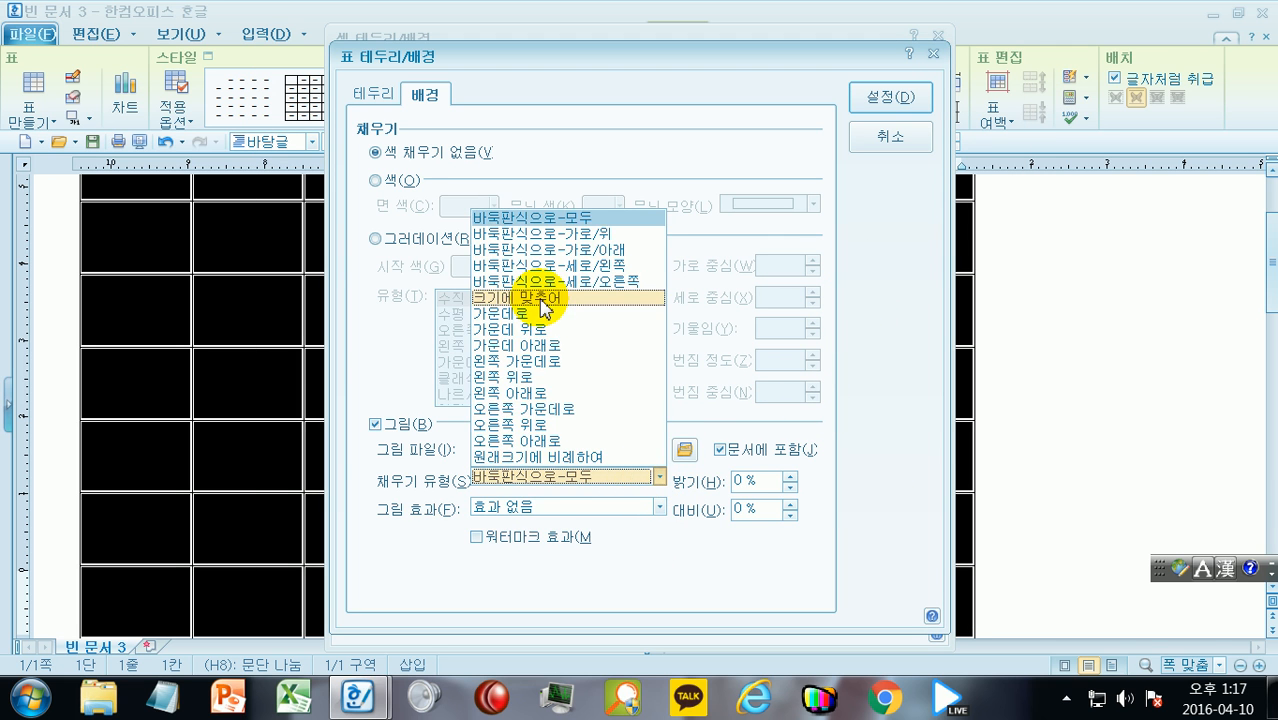
left_click(528, 294)
left_click(528, 540)
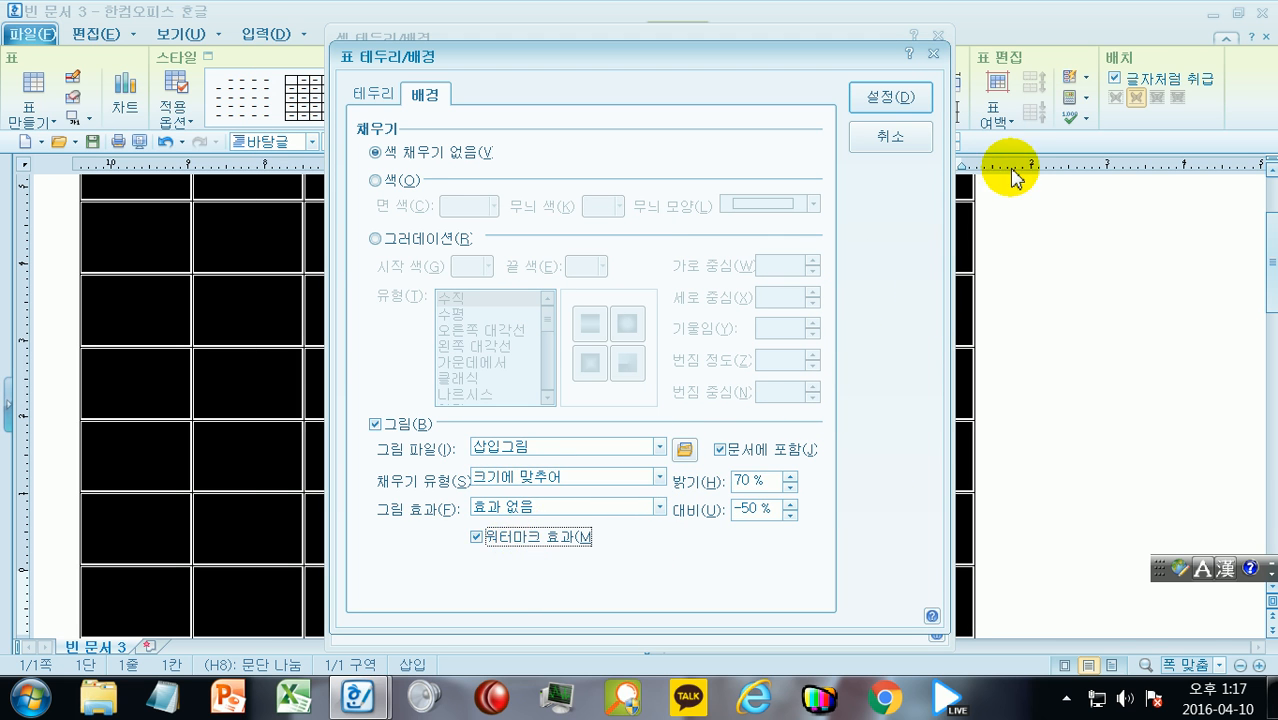
left_click(922, 100)
left_click(897, 79)
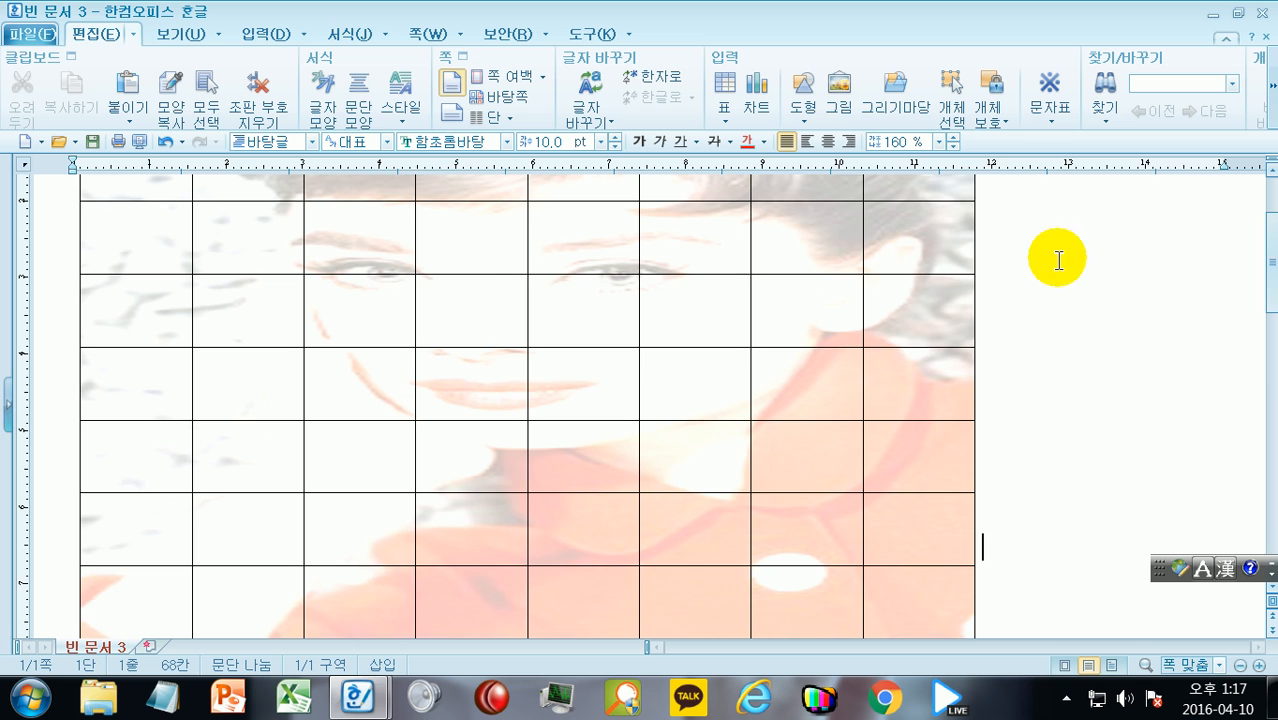
Remove the picture background from the whole table, leaving it with 색 채우기 없음
scroll(1030, 330, "up", 3)
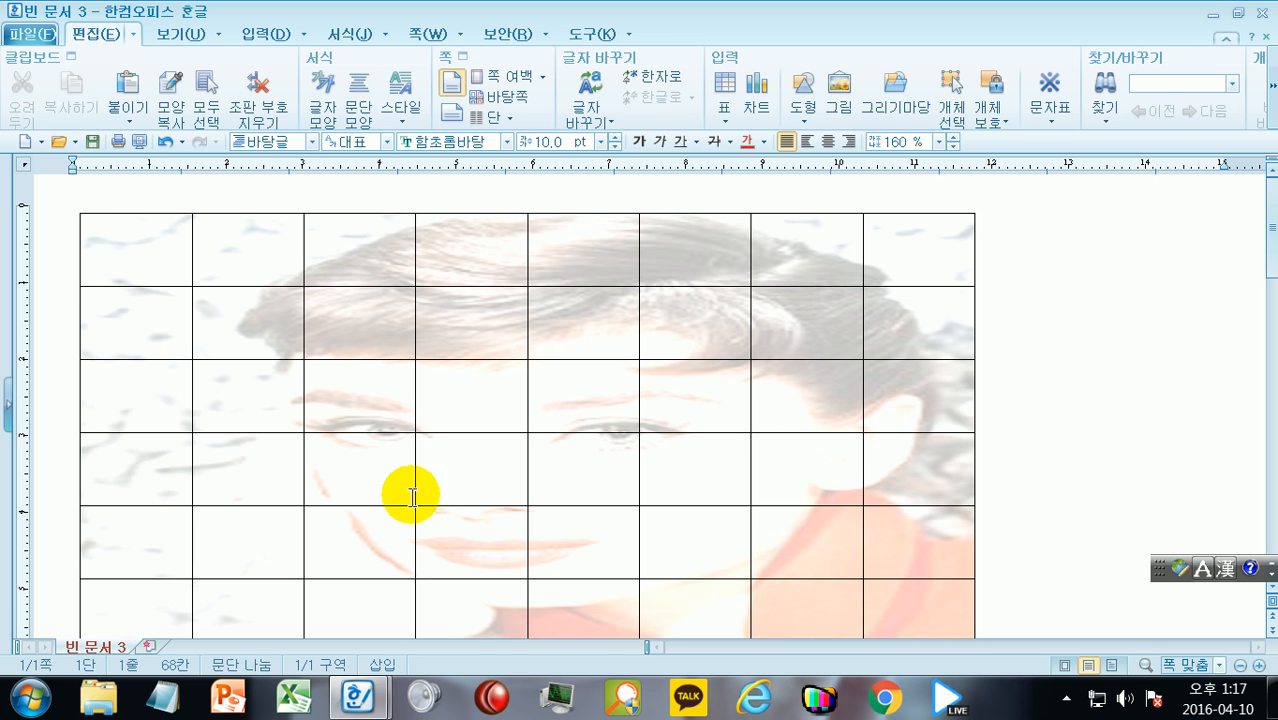
left_click(94, 245)
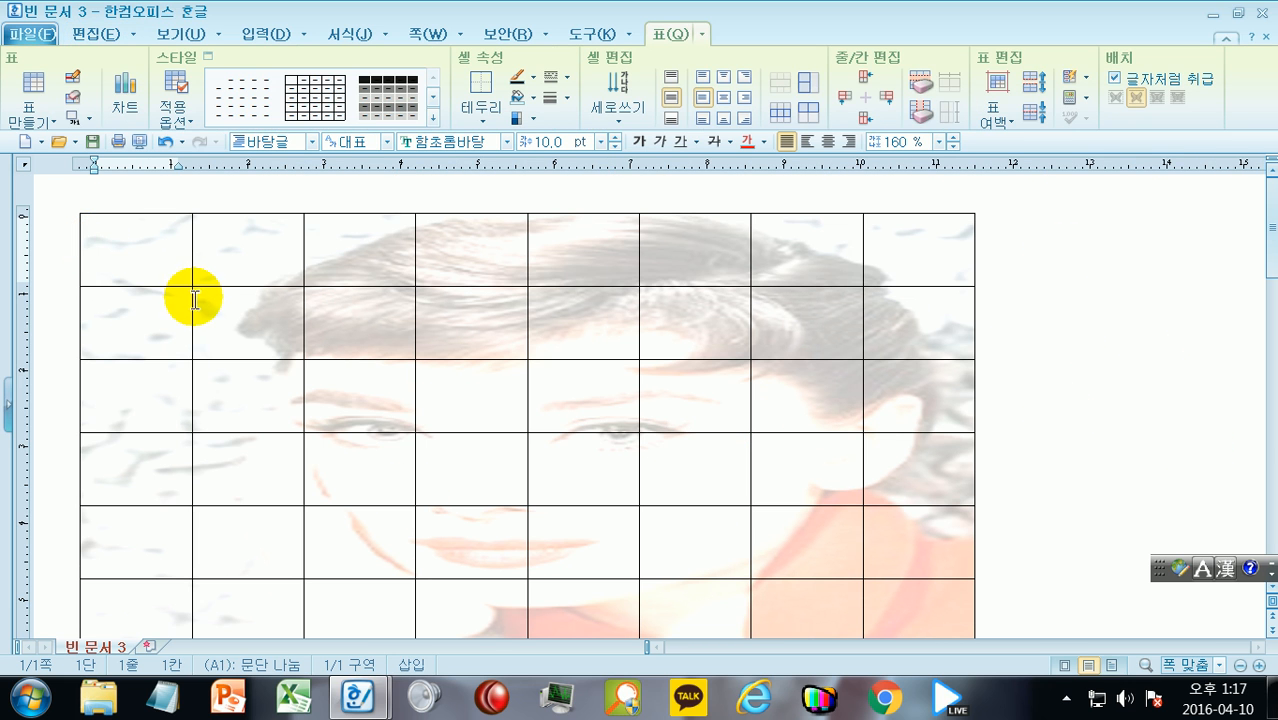
key("F5")
key("F5")
key("F5")
key("l")
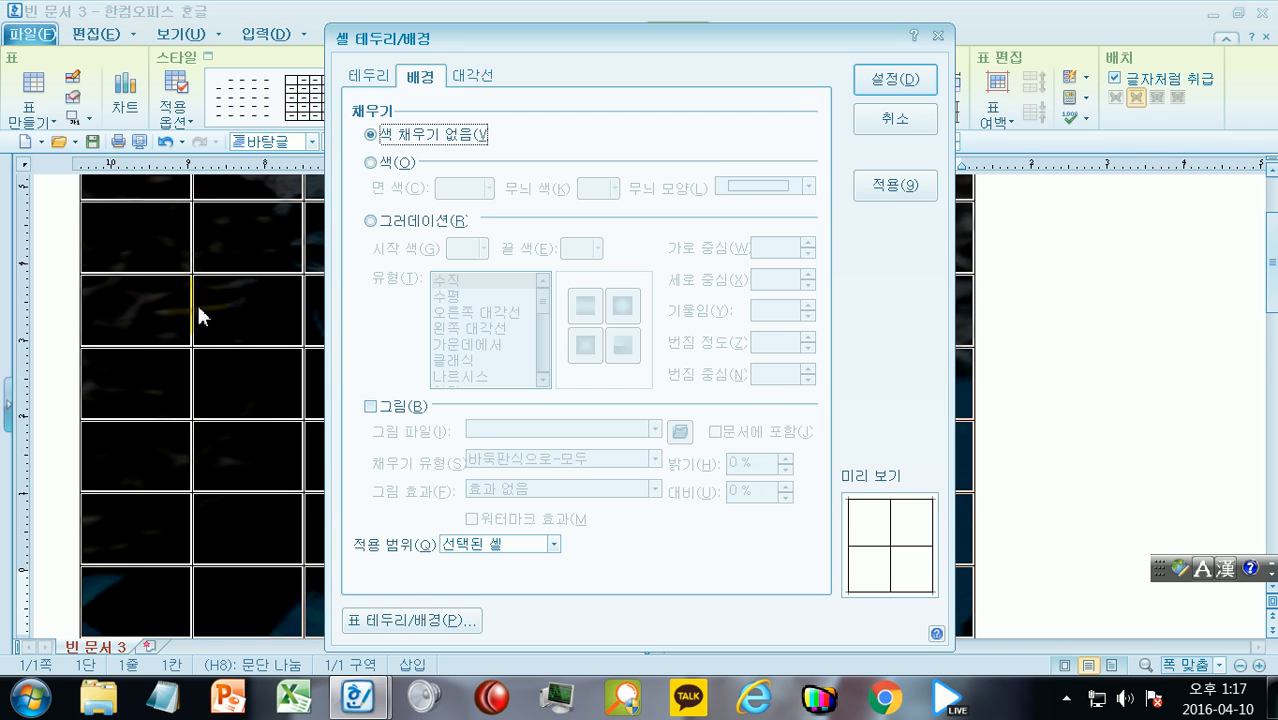
left_click(405, 622)
left_click(424, 97)
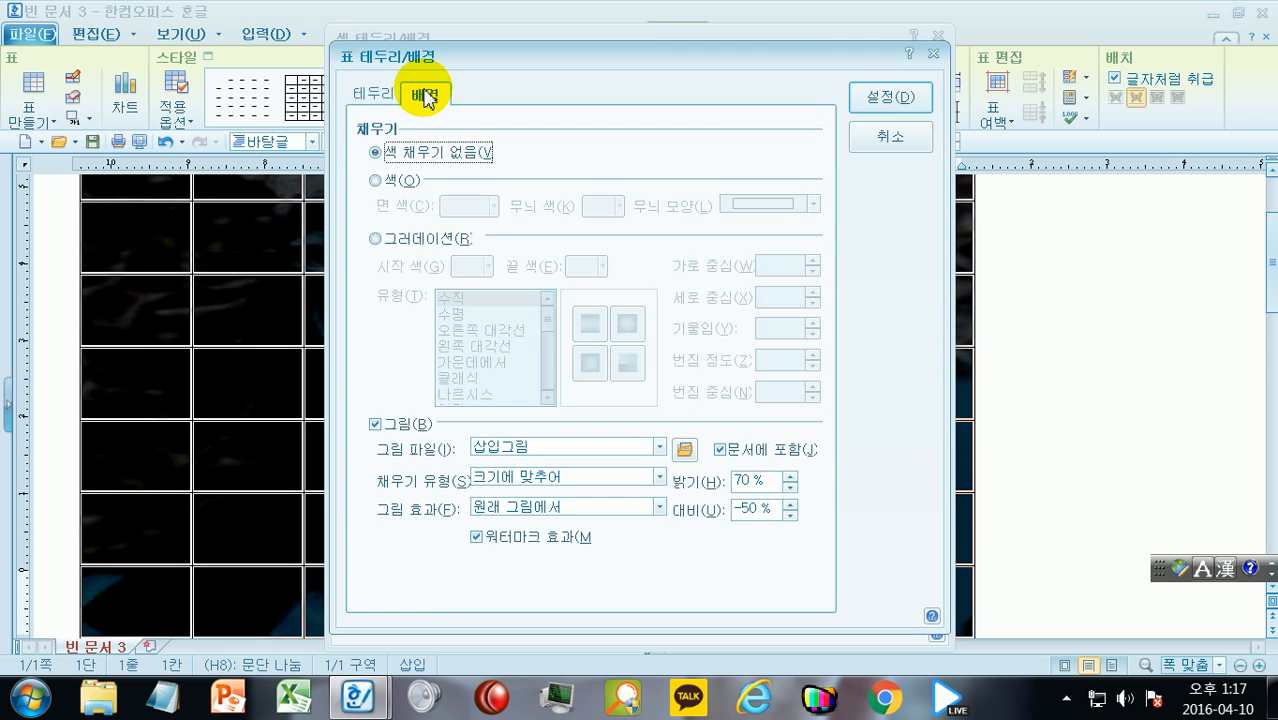
left_click(377, 426)
left_click(373, 152)
left_click(916, 104)
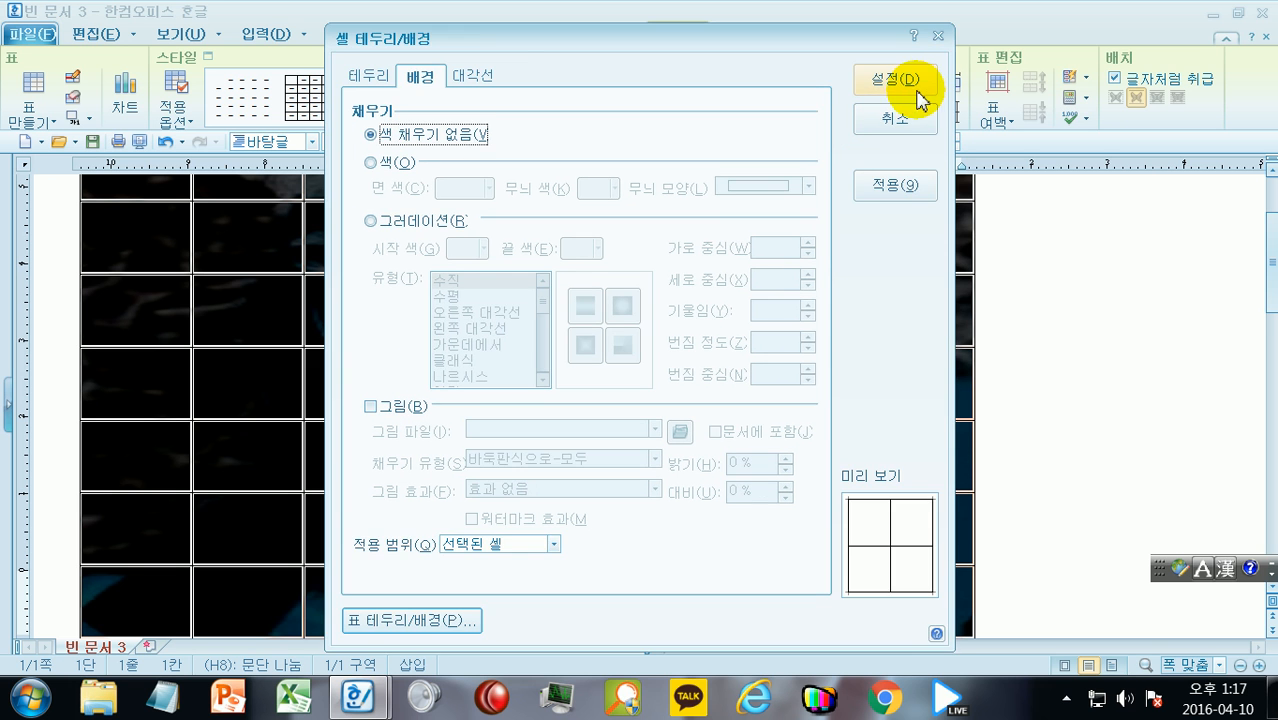
left_click(916, 100)
left_click(1005, 378)
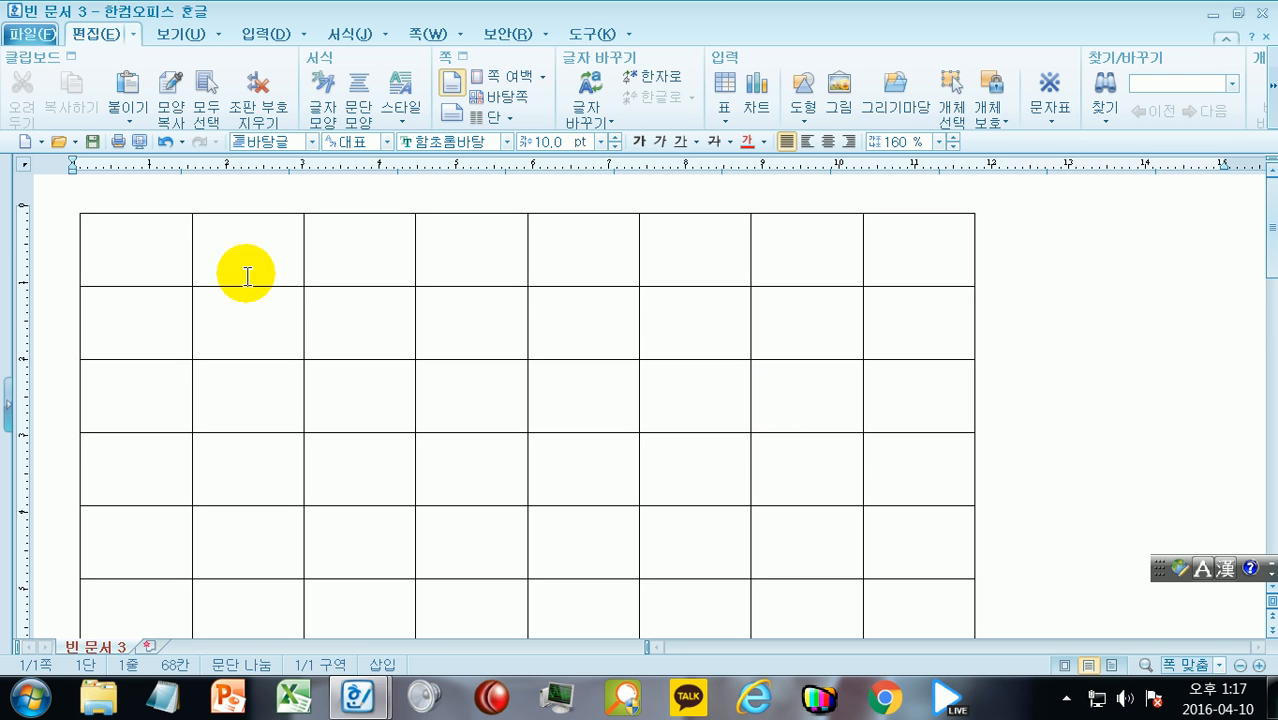
Delete all cells in the table's last three columns, removing the cells themselves rather than only their contents
left_click(174, 258)
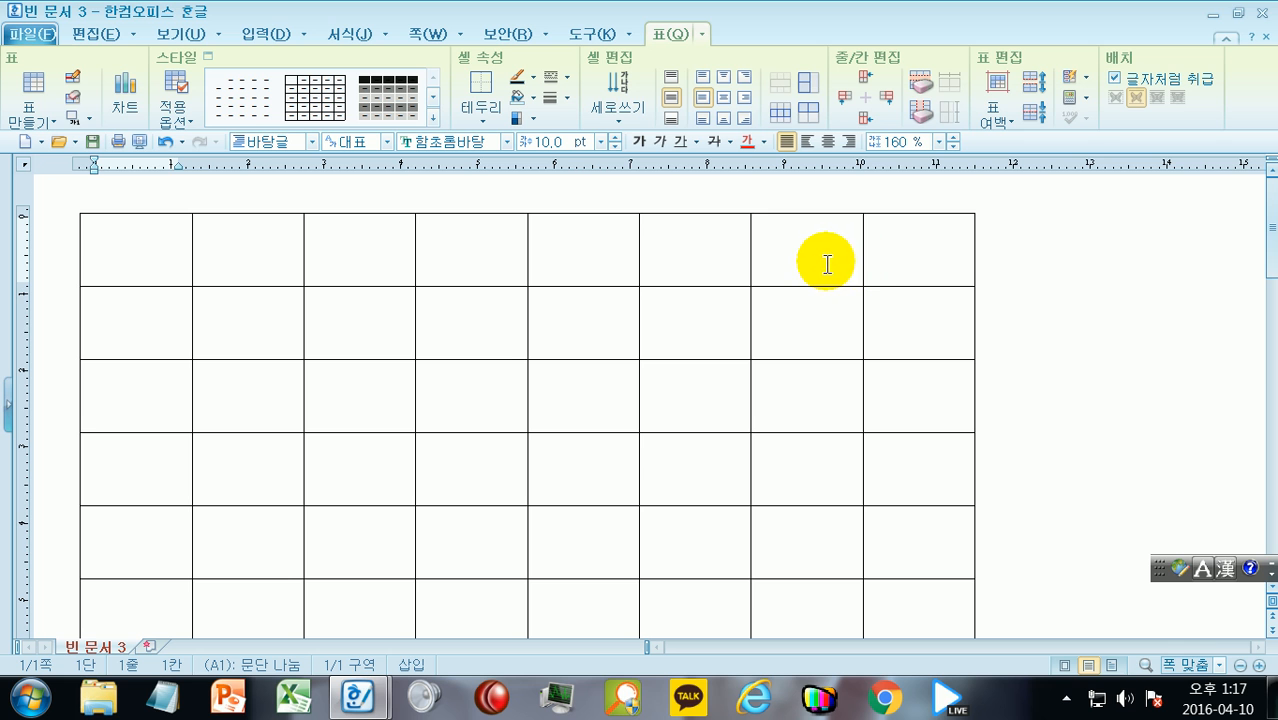
left_click(704, 237)
left_click_drag(704, 237, 919, 430)
right_click(807, 277)
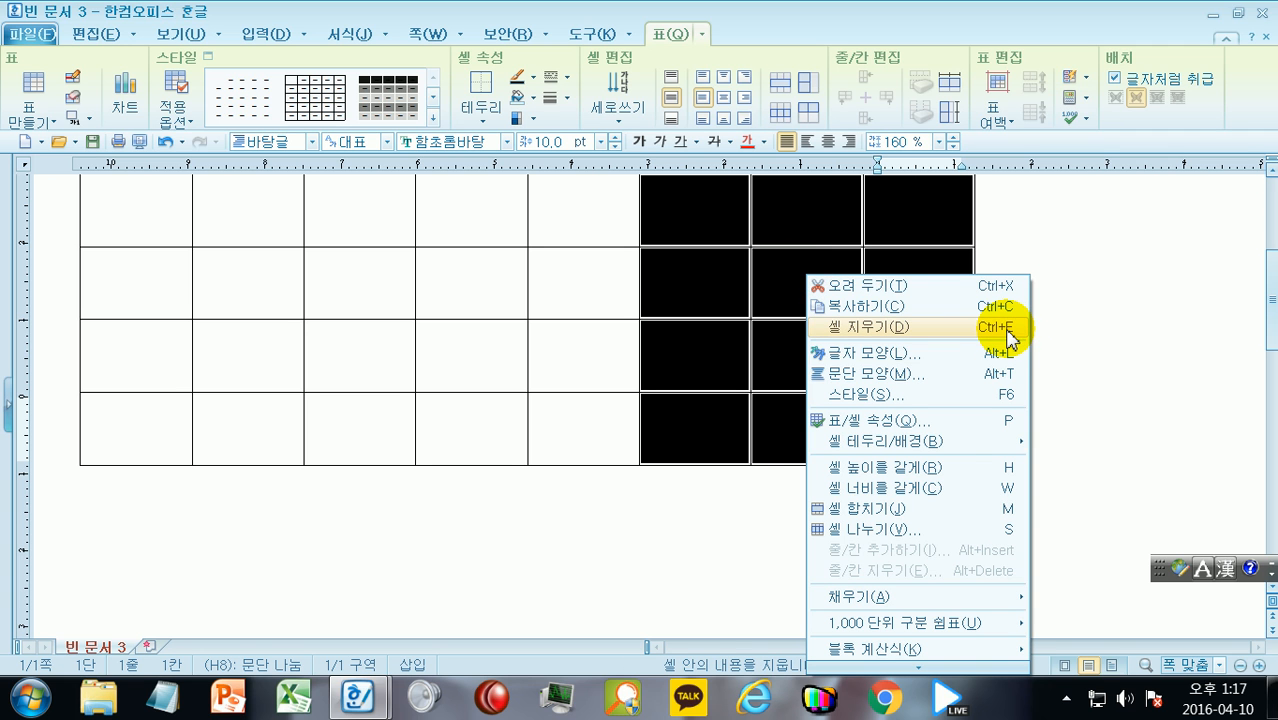
left_click(885, 330)
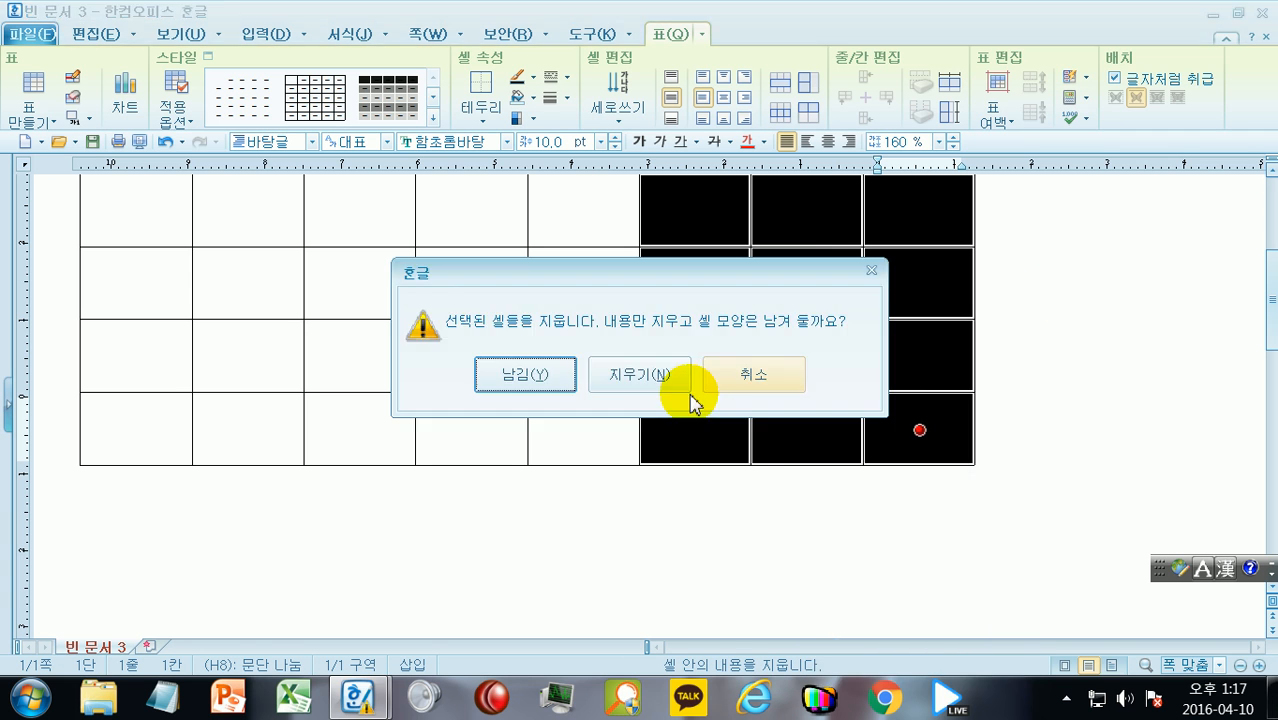
left_click(617, 385)
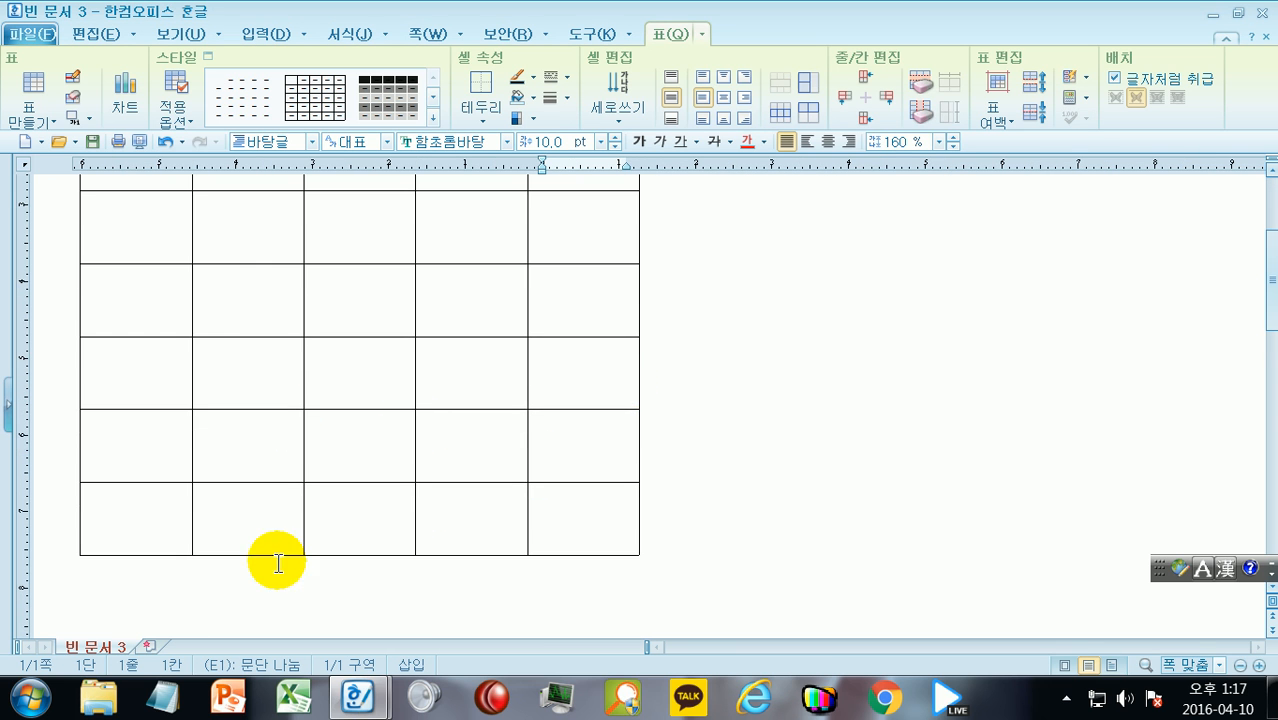
Delete all cells in the table's bottom three rows, removing the cells themselves rather than only their contents
left_click_drag(131, 361, 584, 520)
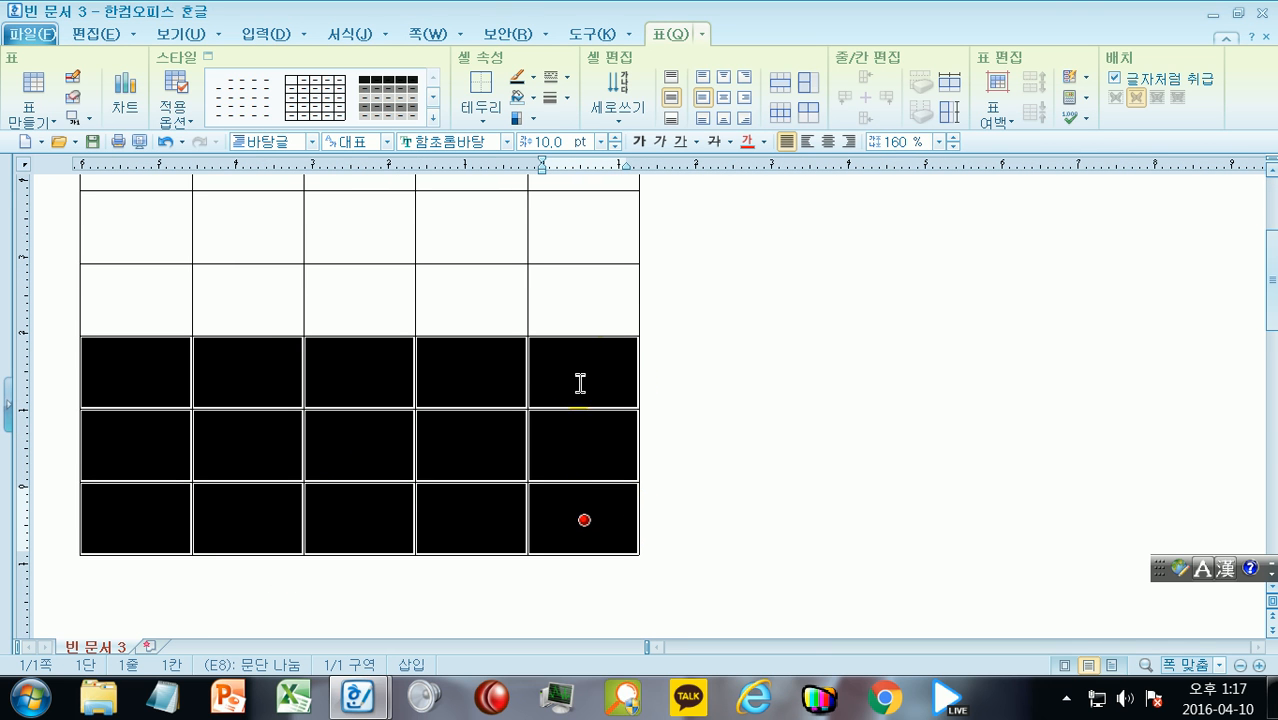
right_click(580, 383)
left_click(686, 358)
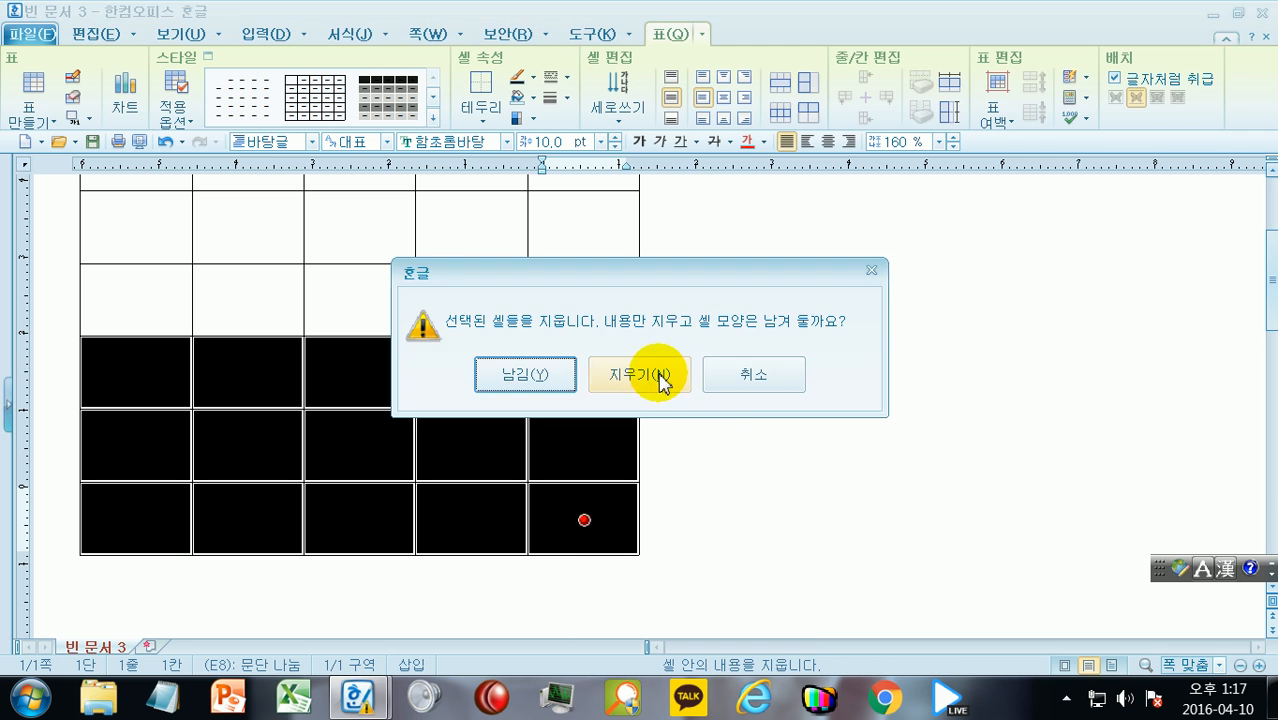
left_click(640, 374)
left_click(918, 487)
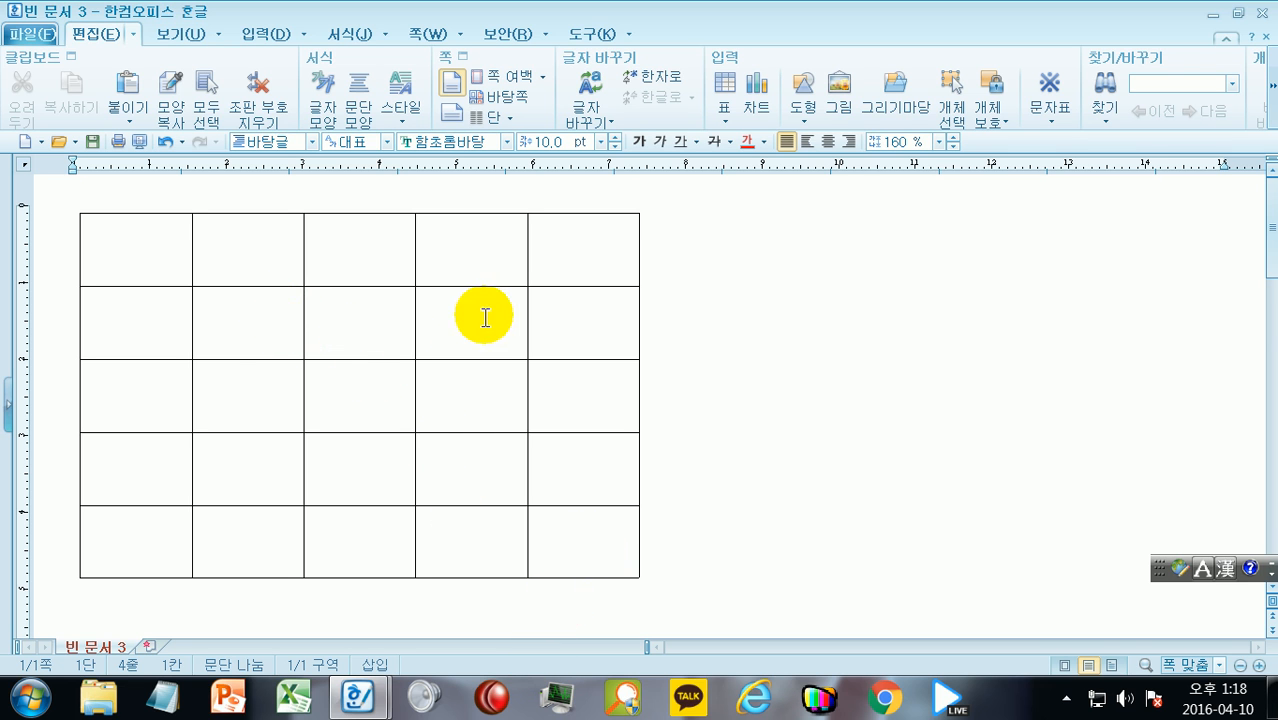
Apply a dashed line style to all borders of every cell in the table
left_click(168, 251)
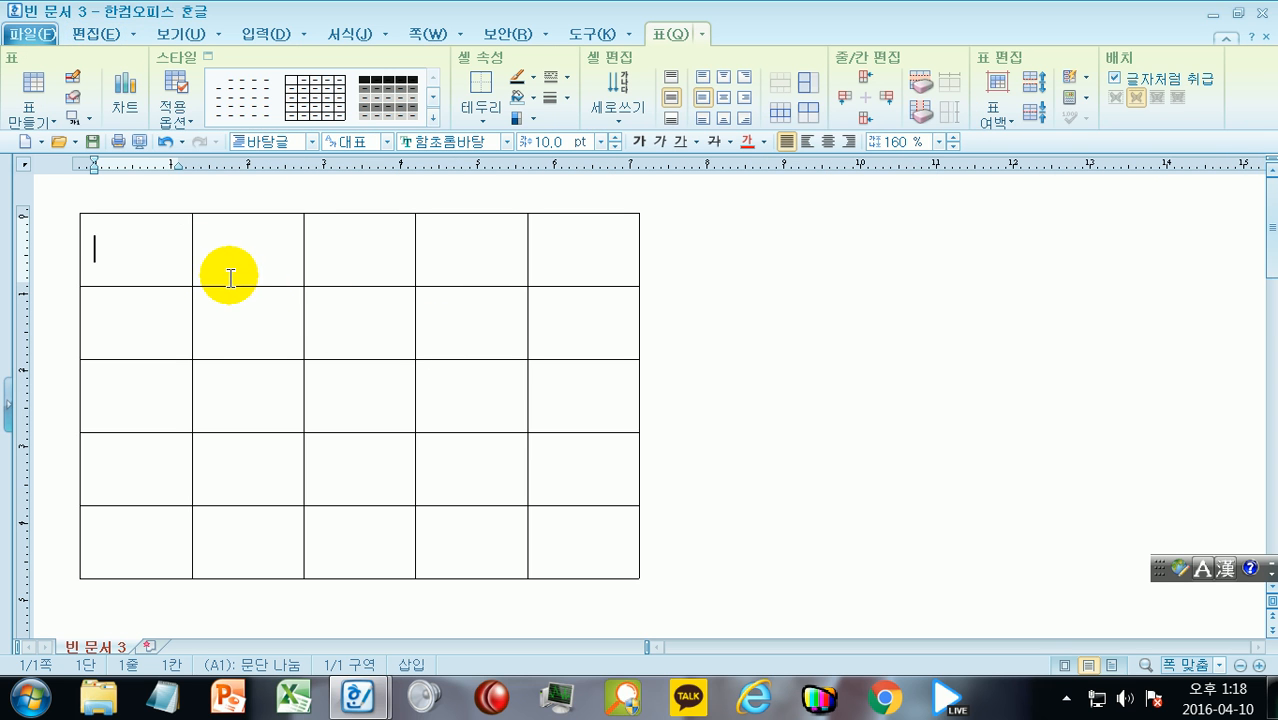
key("F5")
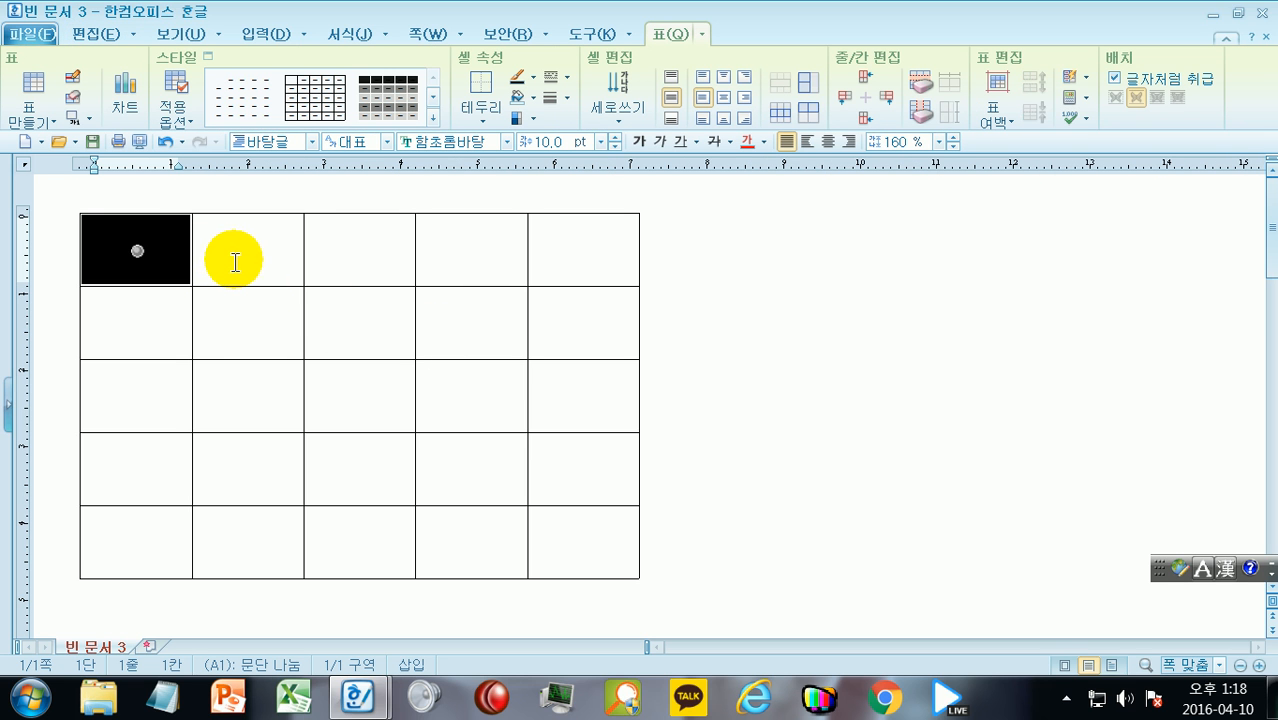
key("F5")
key("F5")
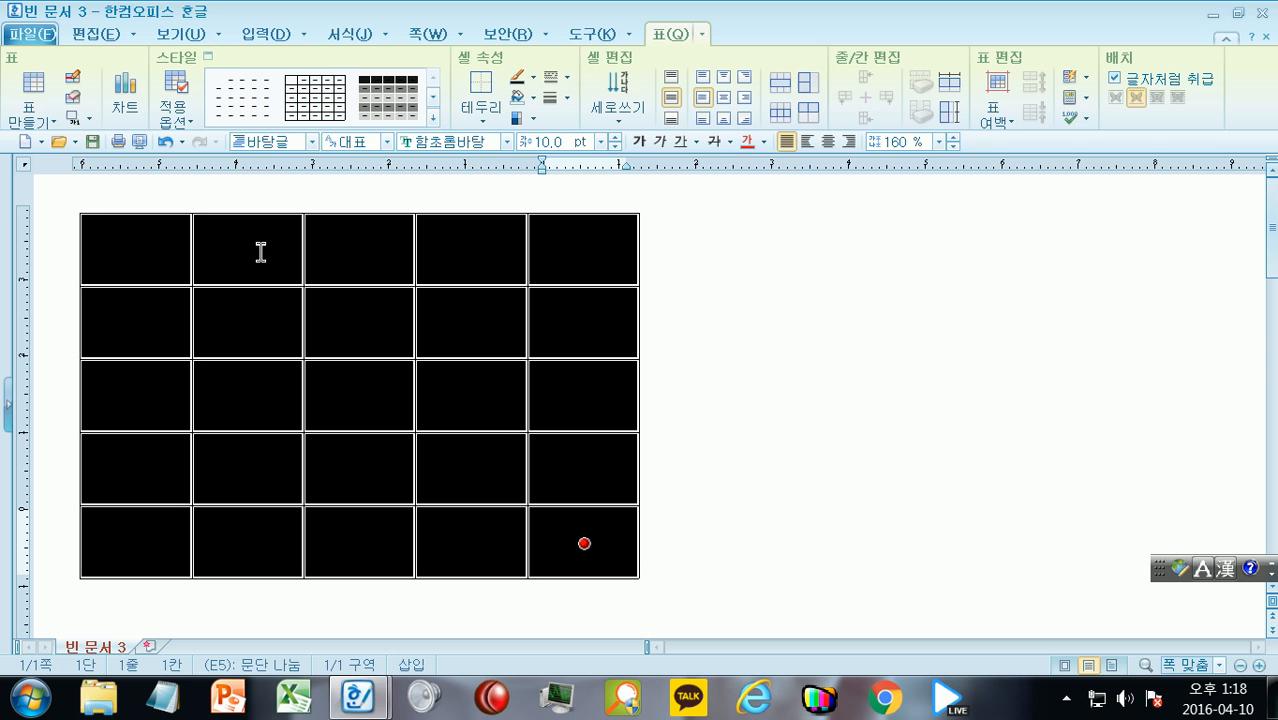
key("l")
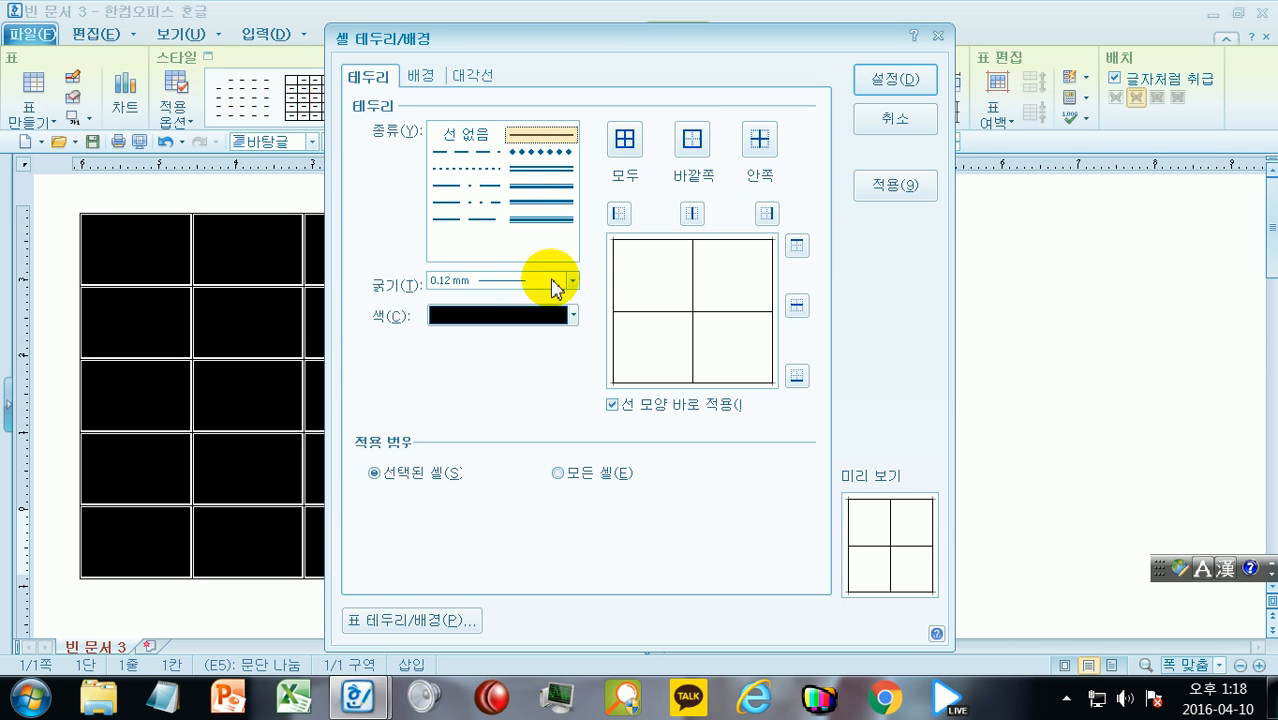
left_click(515, 135)
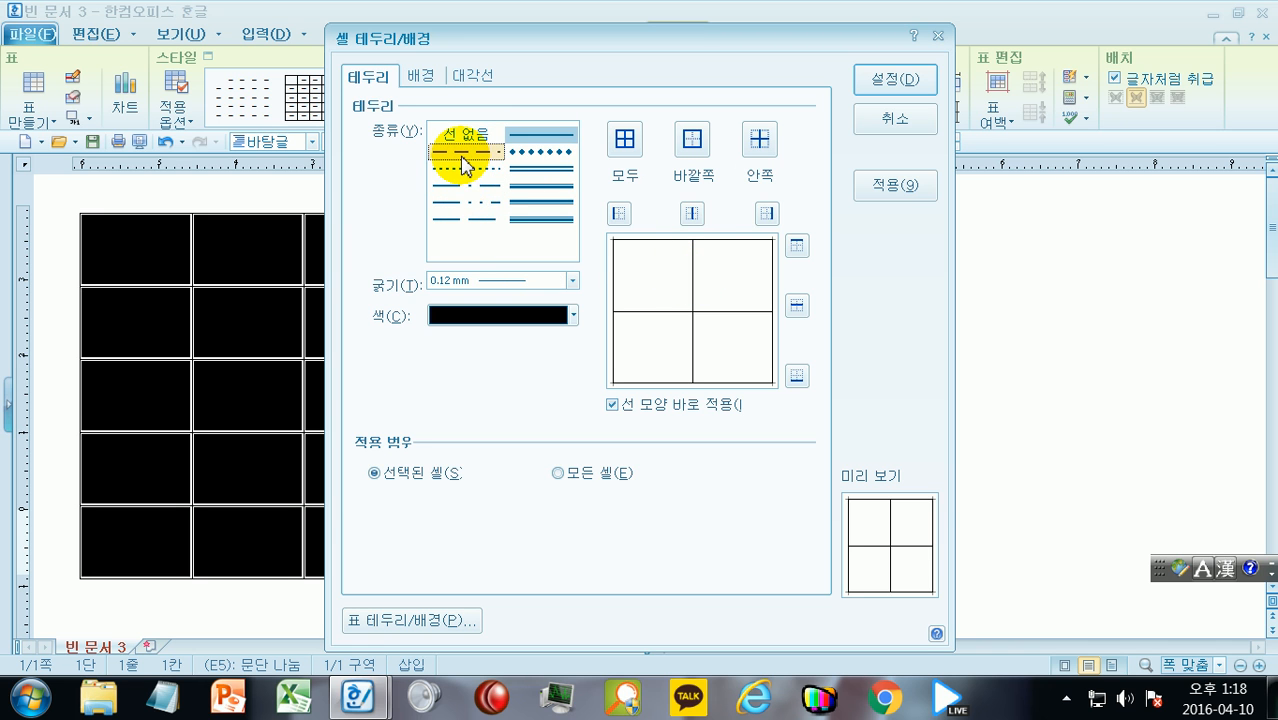
left_click(463, 153)
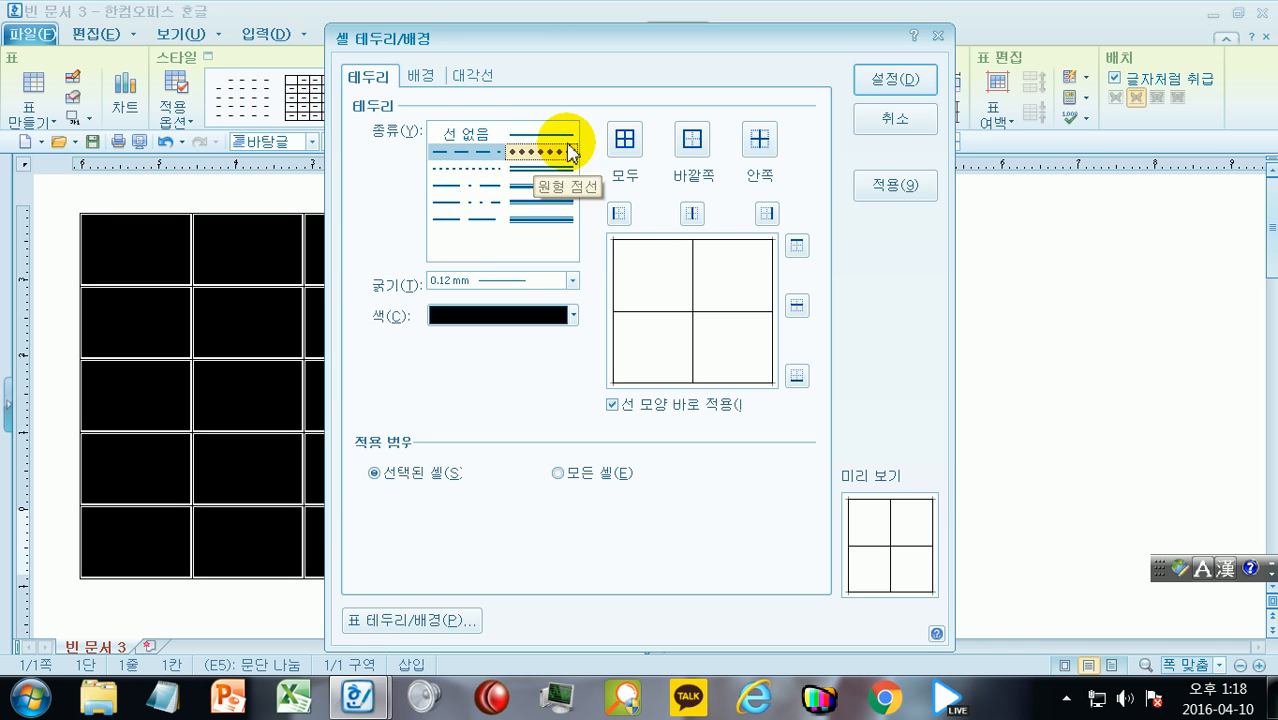
left_click(895, 84)
left_click(955, 316)
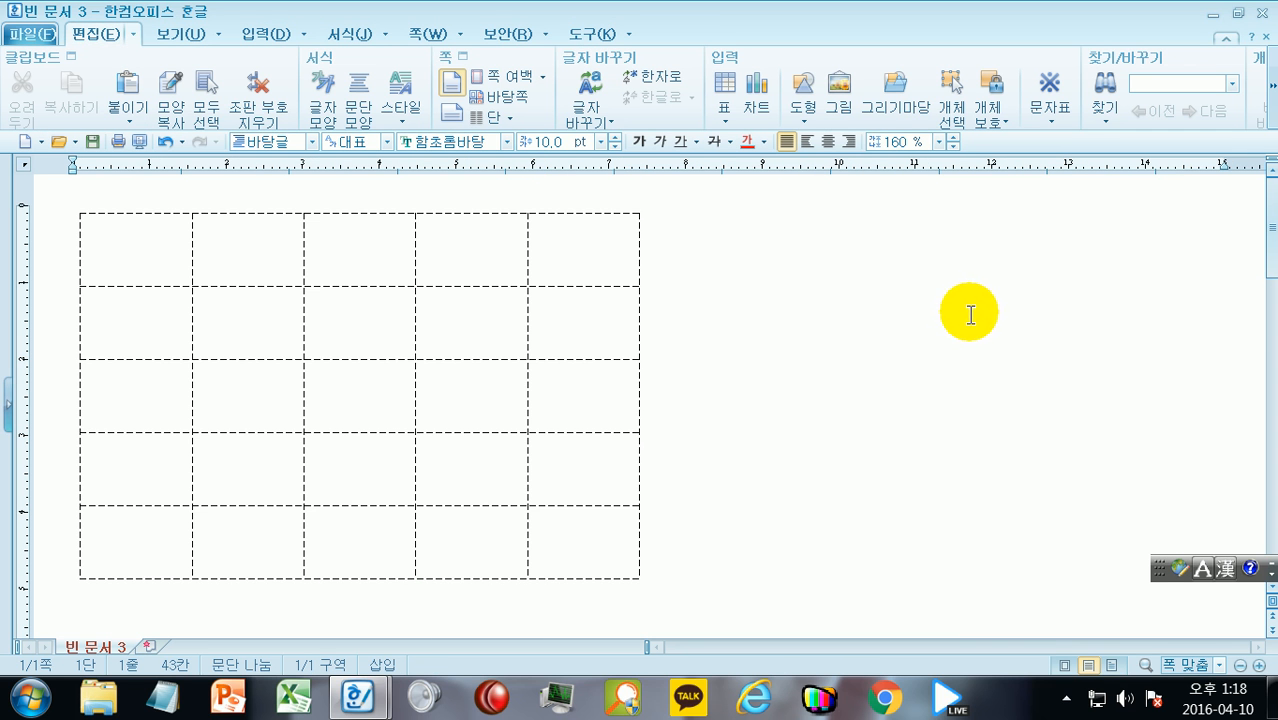
Set all borders of every table cell to red, 1 mm thick, in the dashed style
left_click(154, 268)
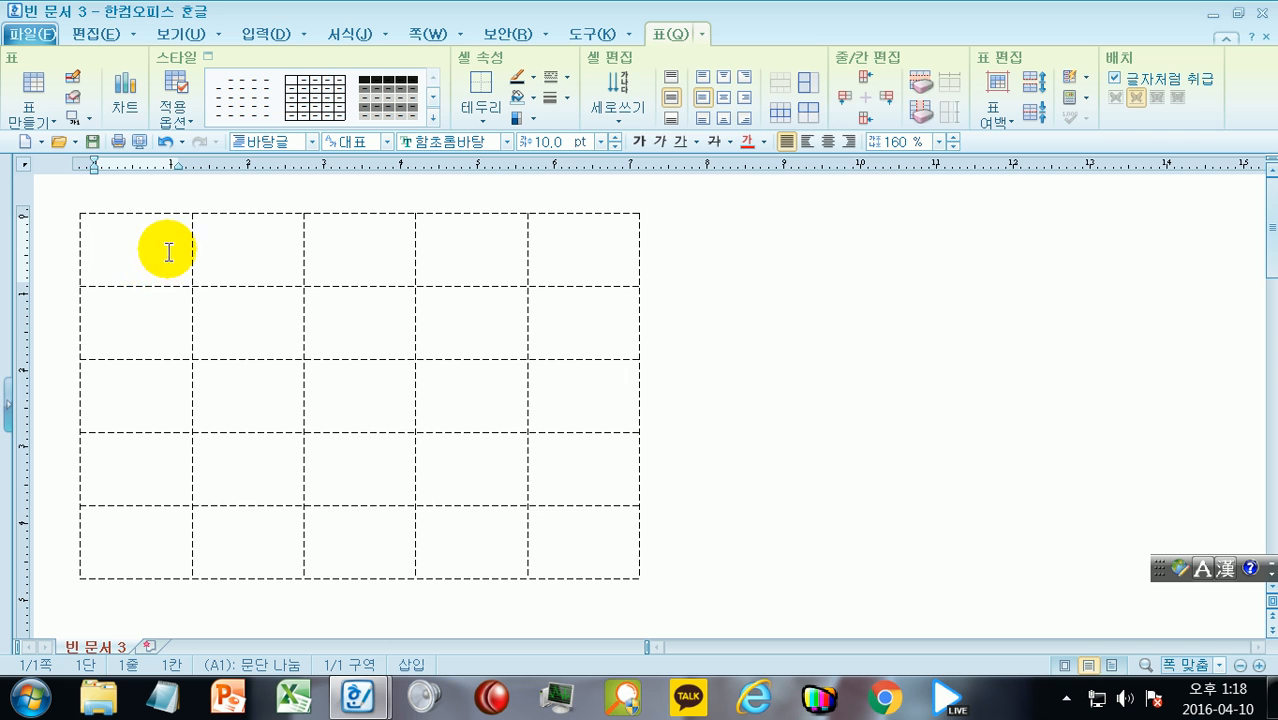
key("F5")
key("F5")
key("F5")
key("l")
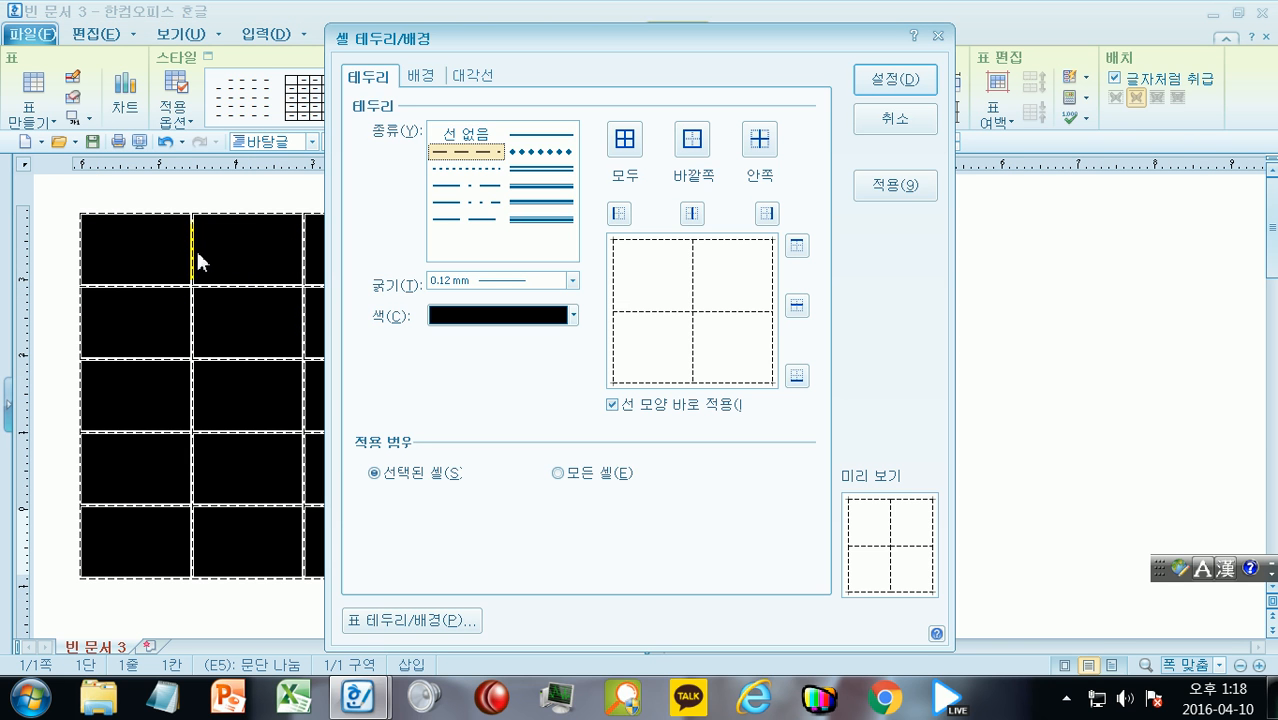
left_click(572, 285)
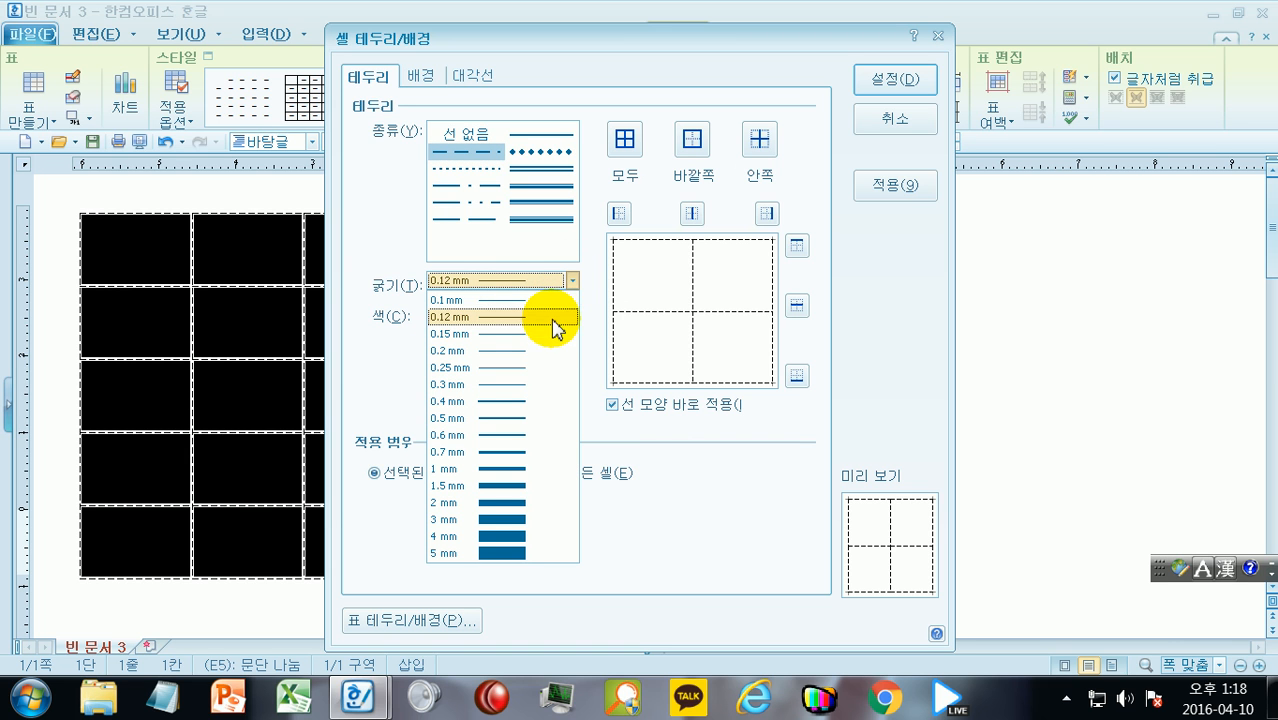
left_click(517, 470)
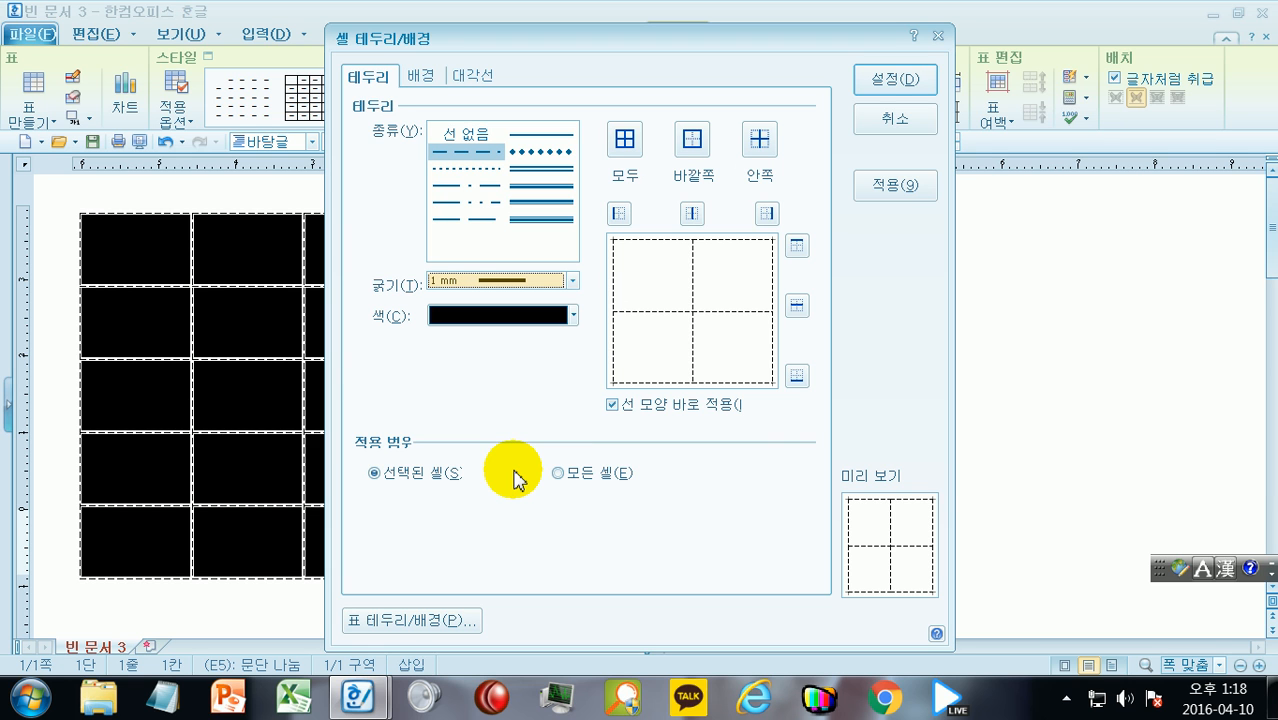
left_click(573, 315)
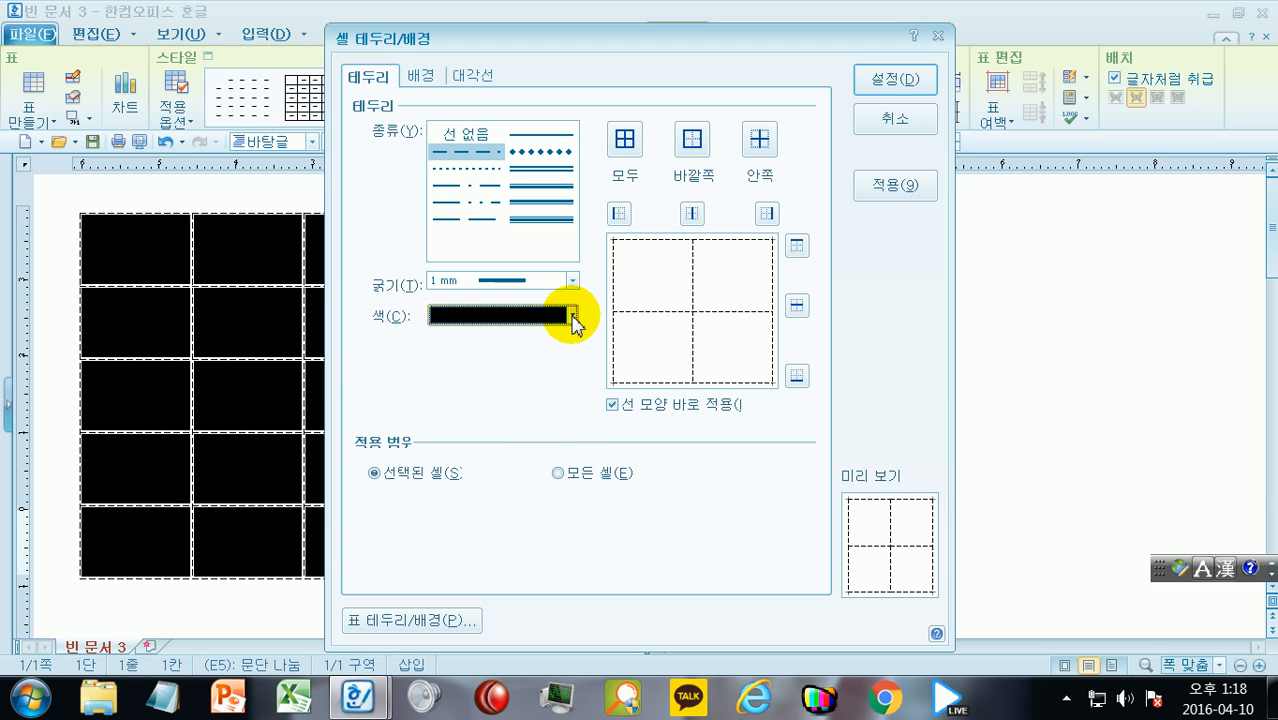
left_click(452, 370)
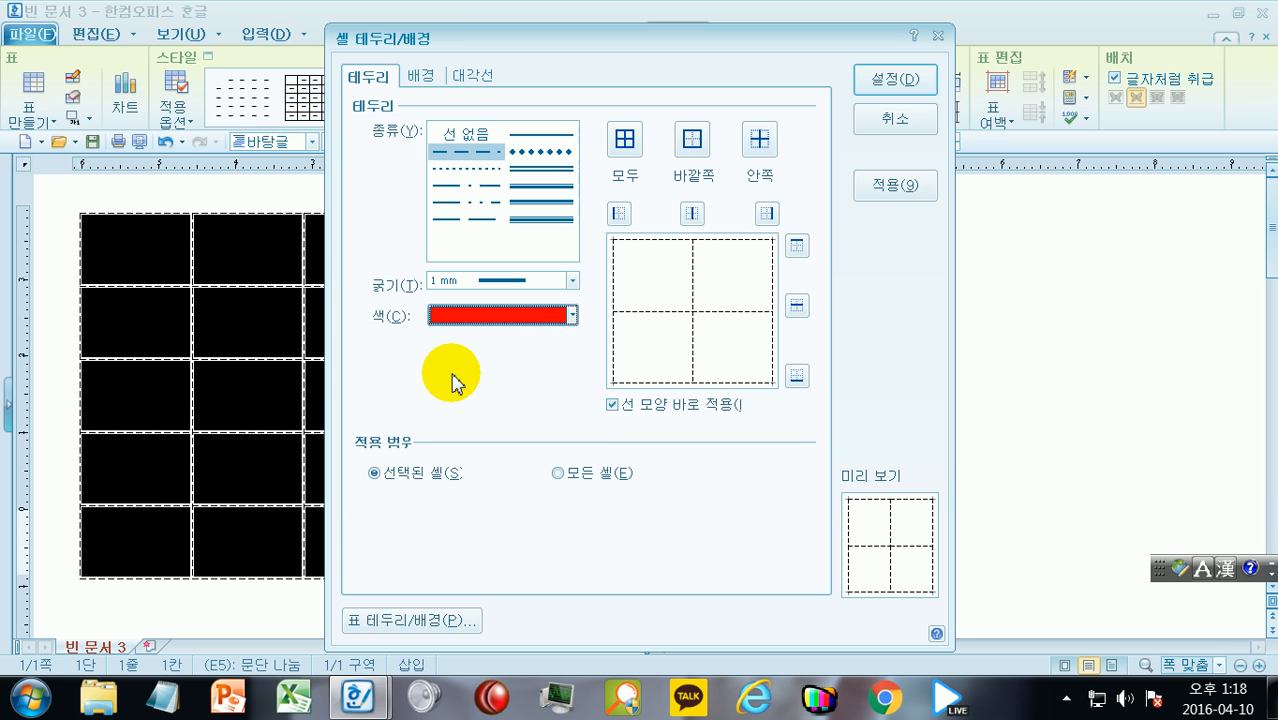
left_click(625, 145)
left_click(862, 82)
left_click(892, 306)
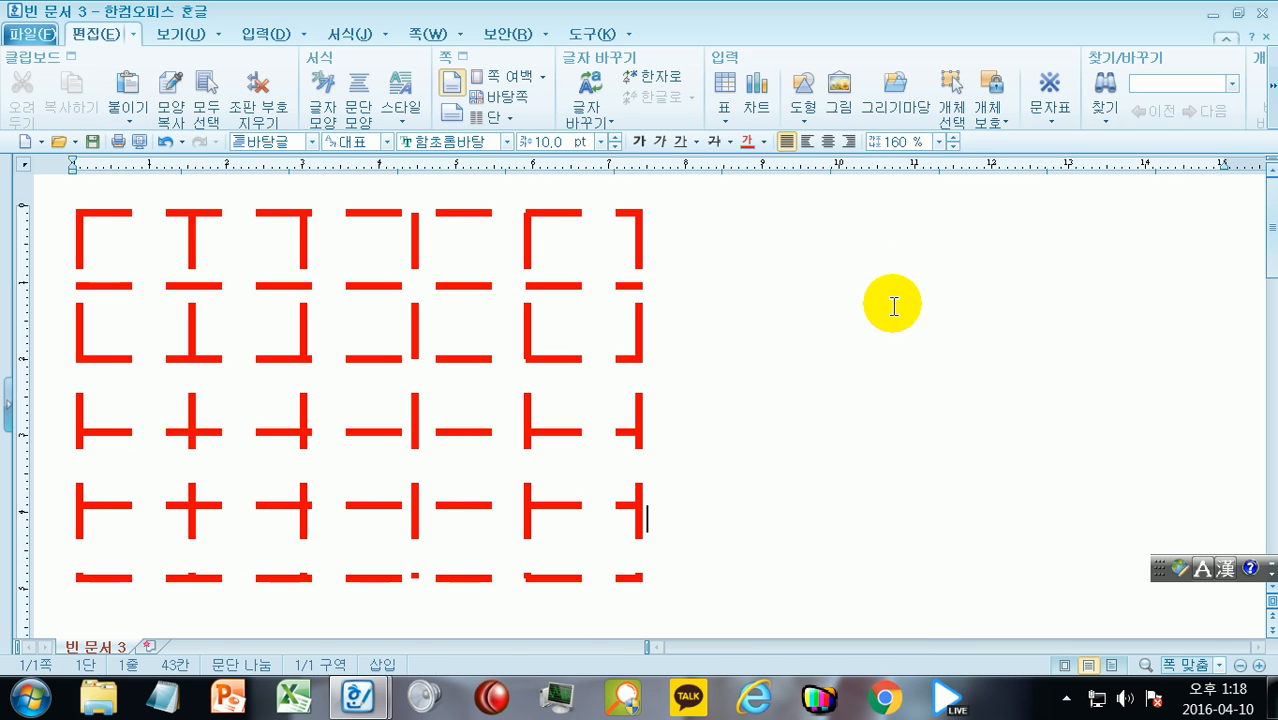
Set all borders of every table cell to a solid black line 0.12 mm thick
left_click(124, 245)
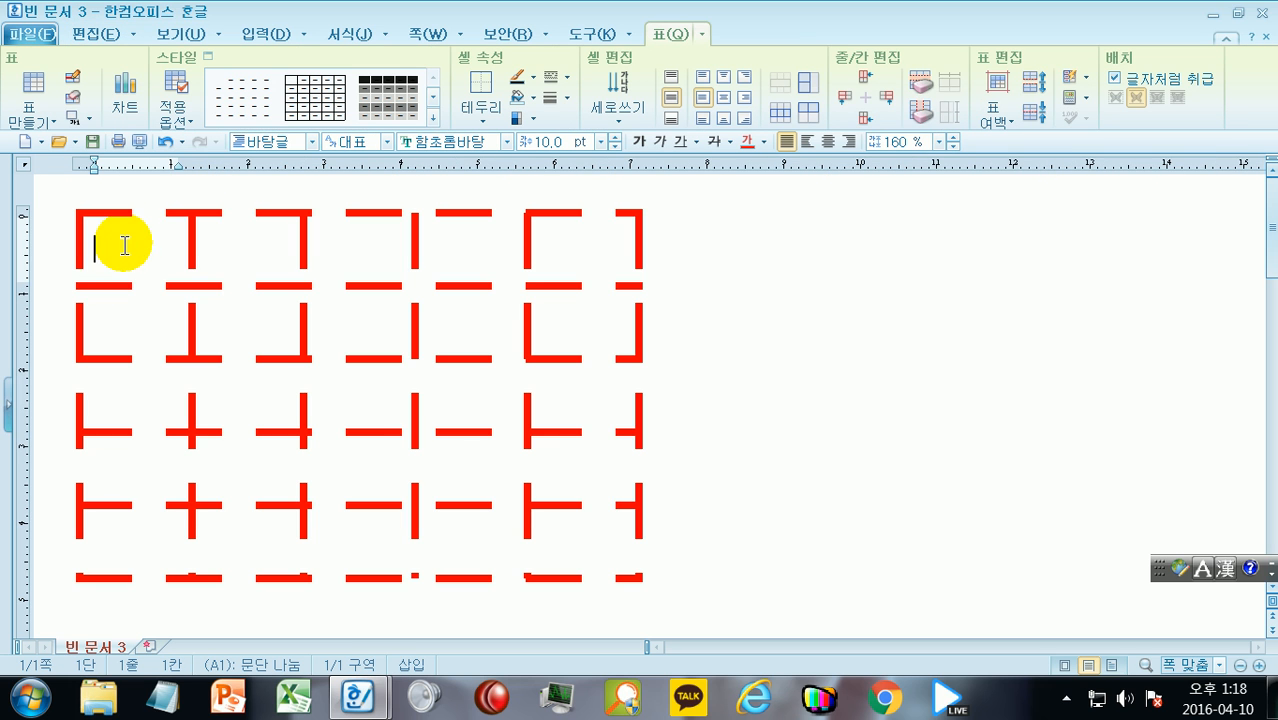
key("F5")
key("F5")
key("F5")
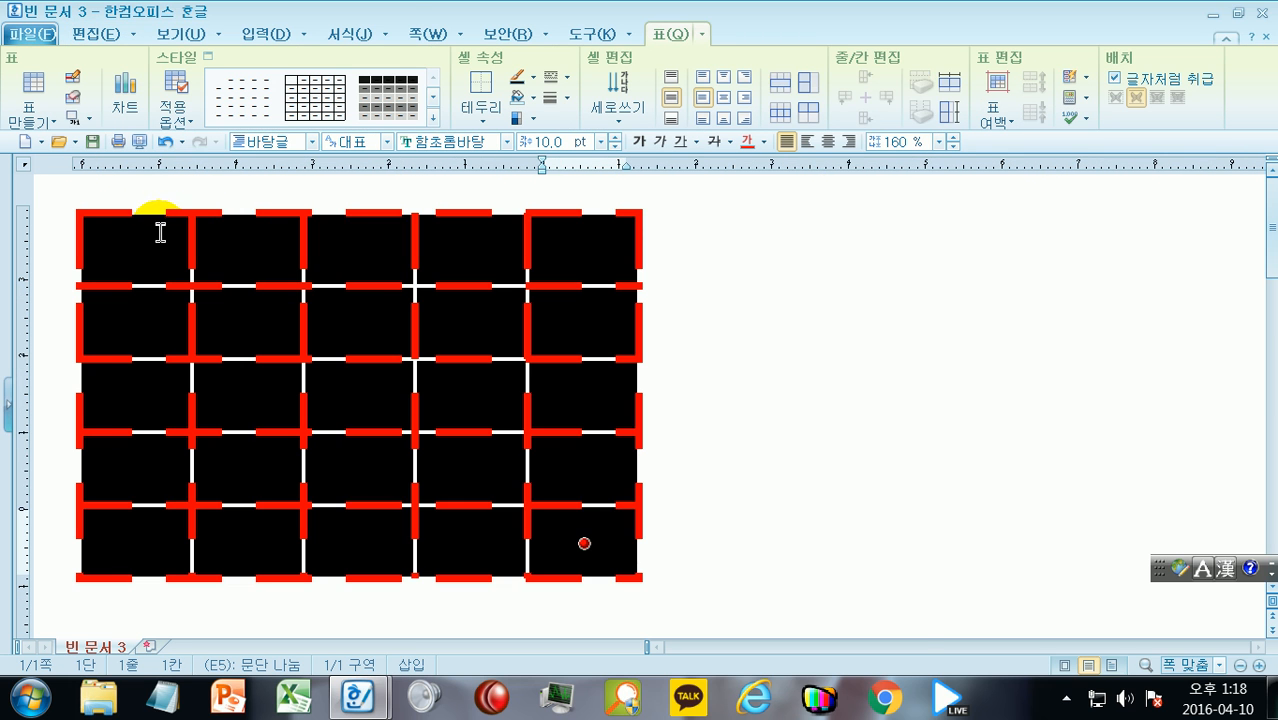
key("l")
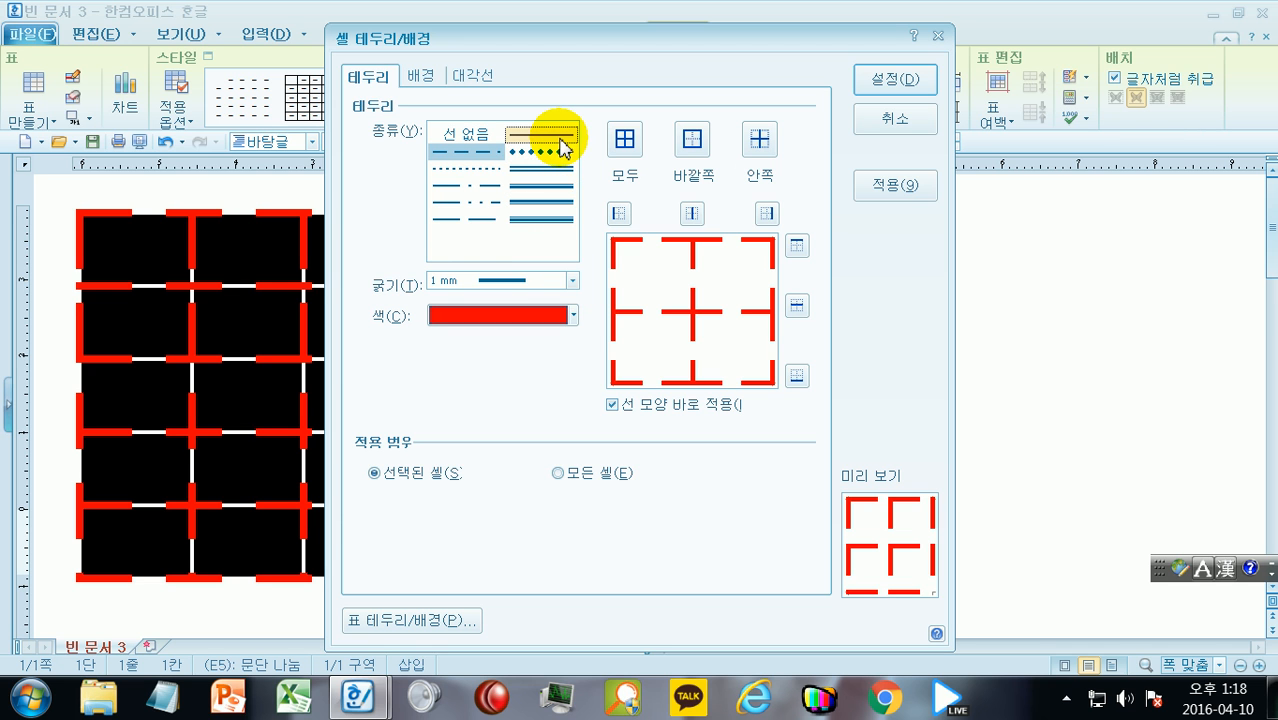
left_click(558, 136)
left_click(572, 280)
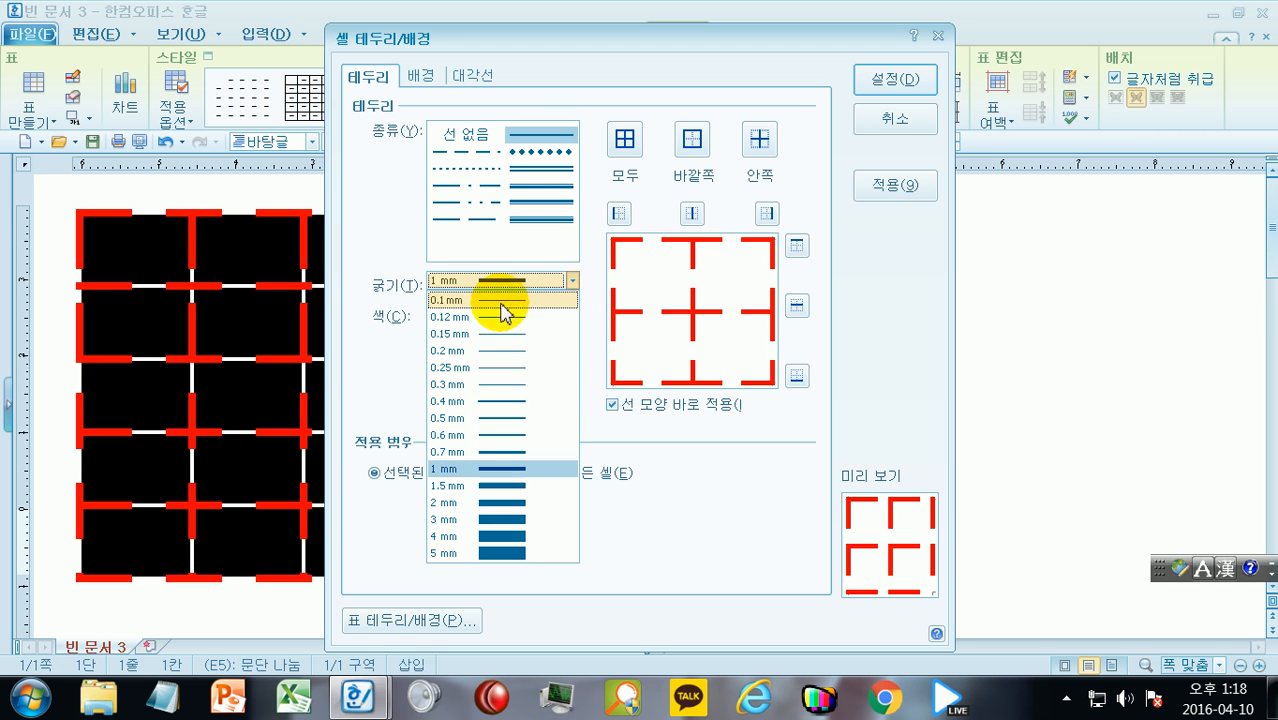
left_click(495, 320)
left_click(572, 315)
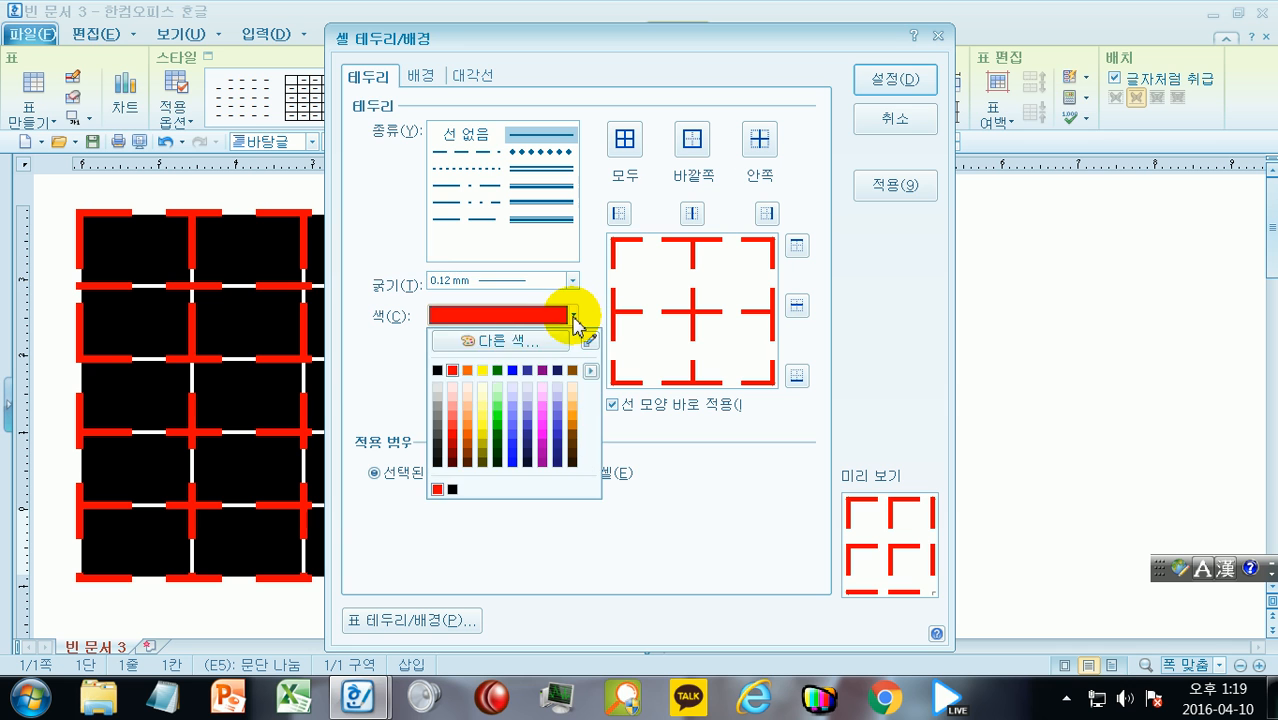
left_click(437, 370)
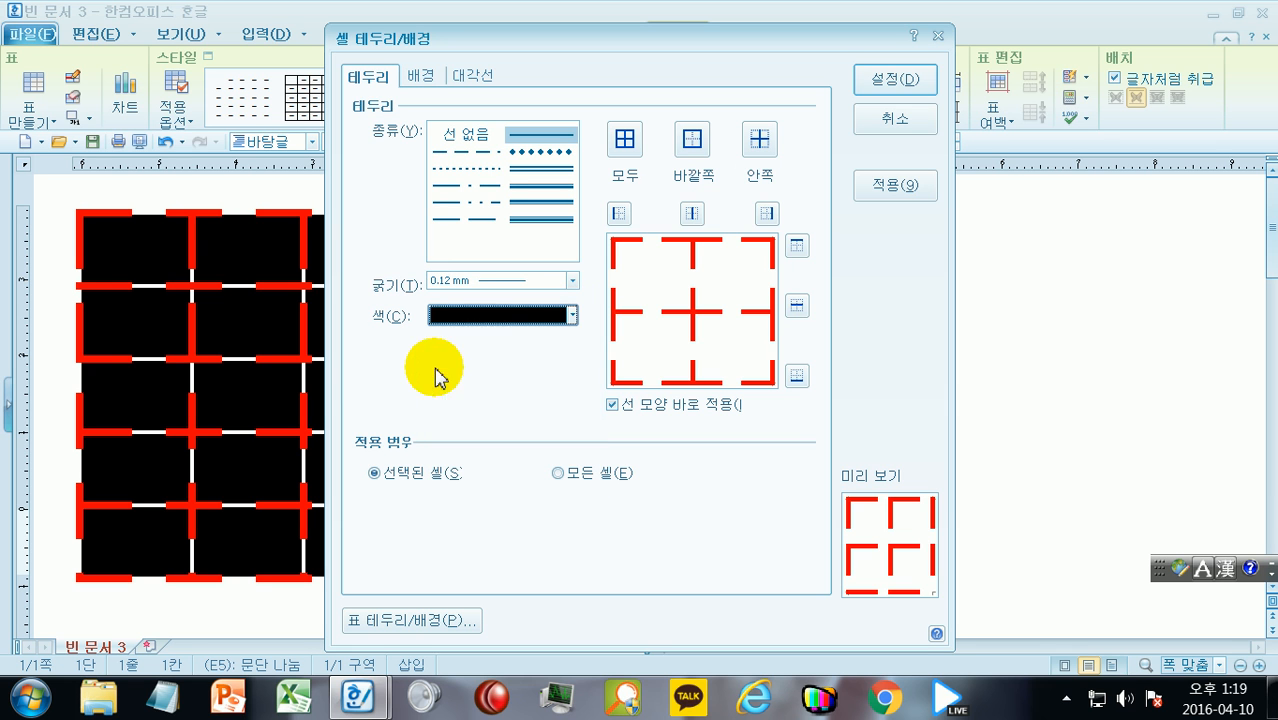
left_click(624, 140)
left_click(893, 79)
key("Escape")
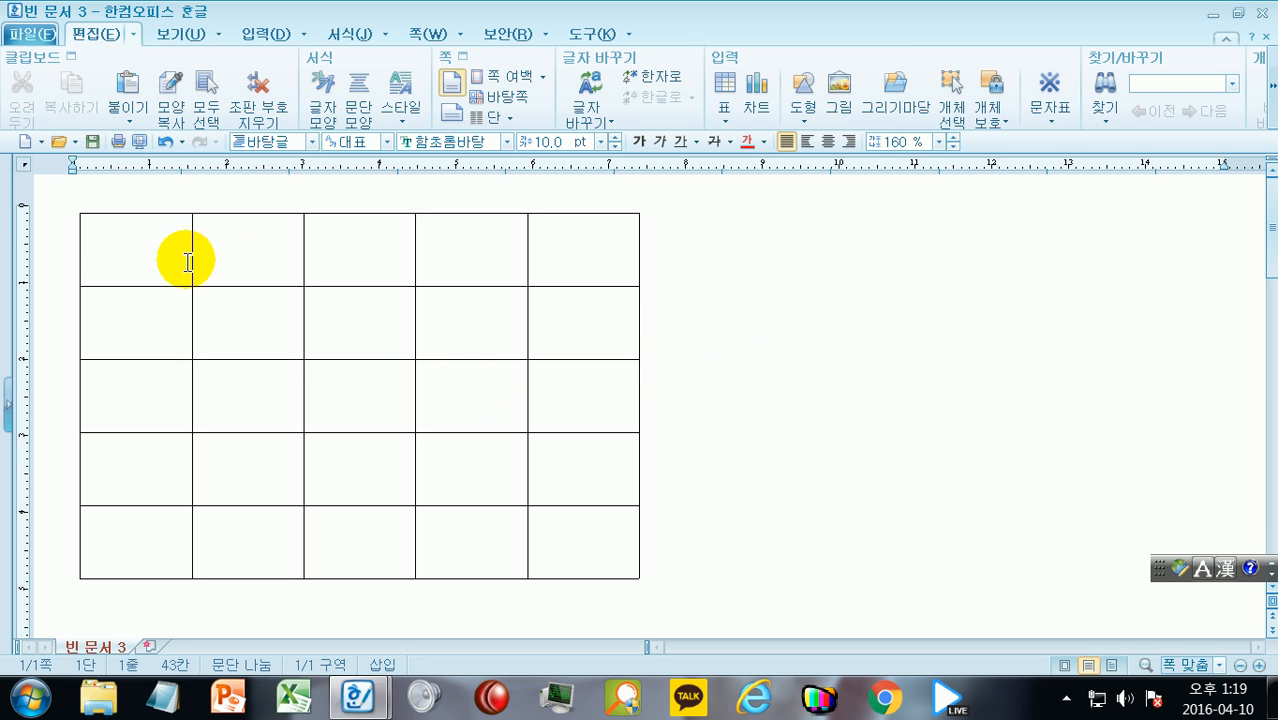
Remove all borders from every table cell by applying 선 없음 to 모두
left_click(115, 245)
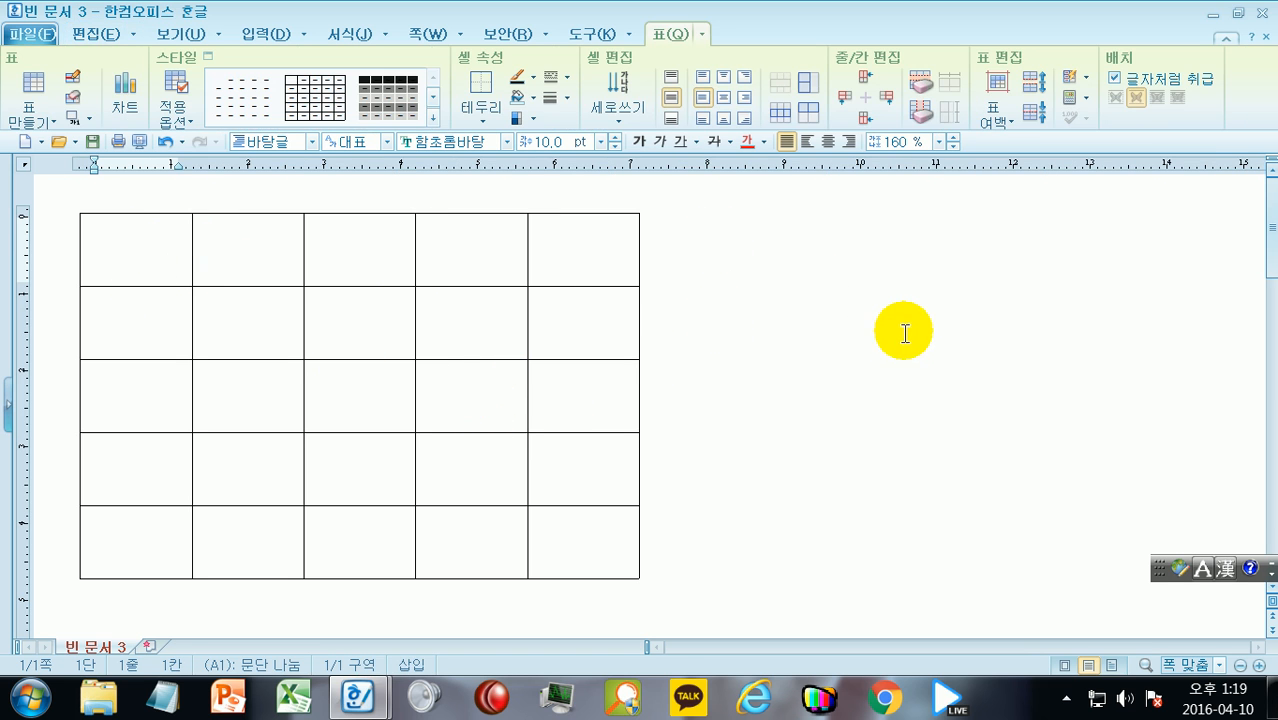
key("F5")
key("F5")
key("F5")
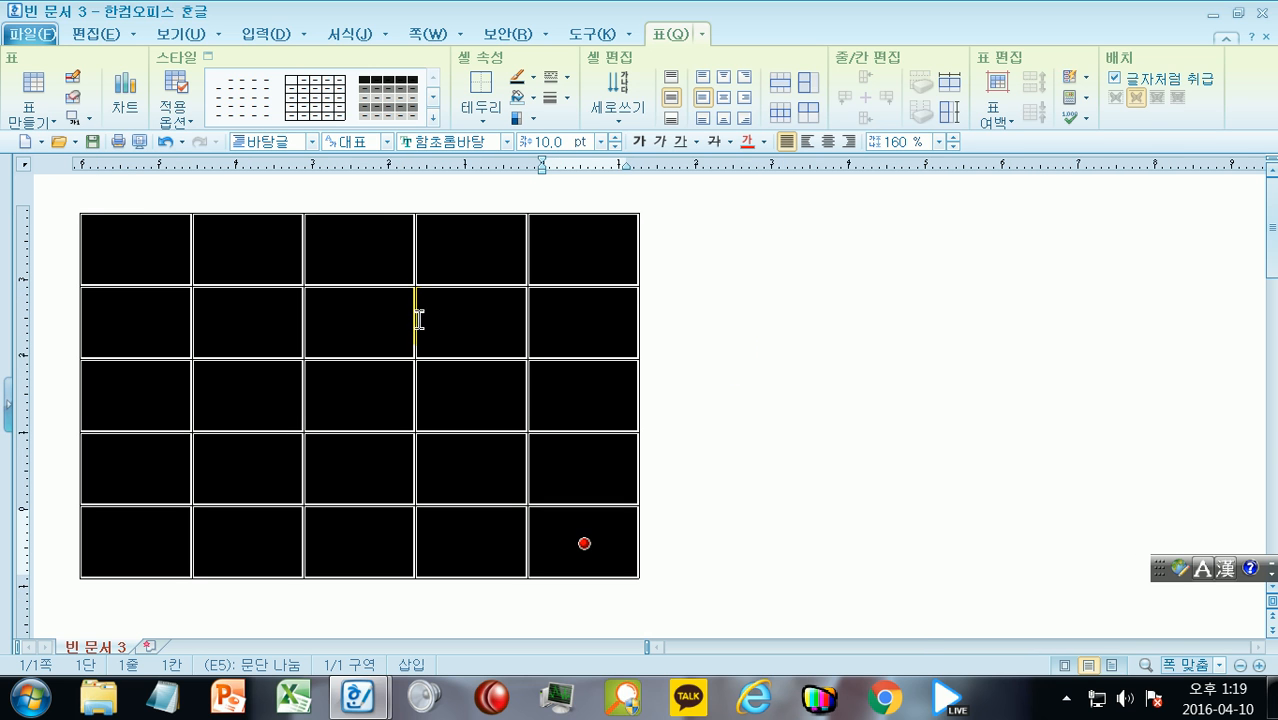
key("l")
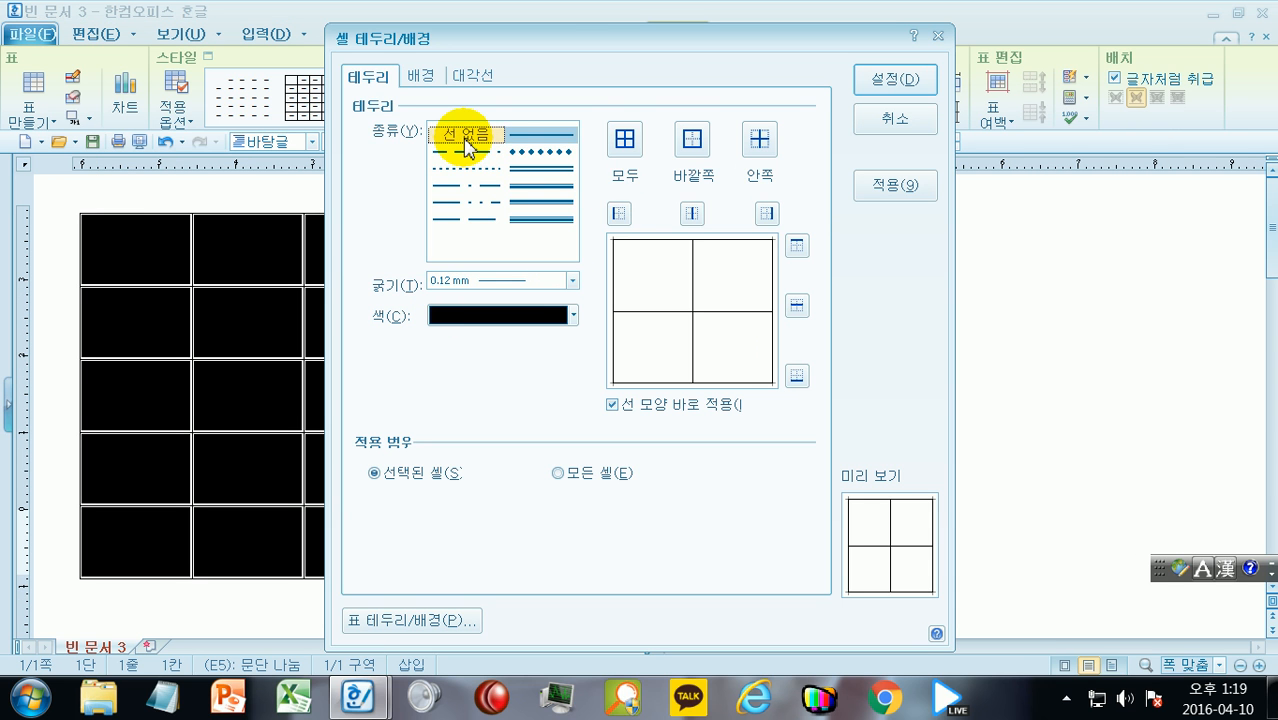
left_click(465, 143)
left_click(622, 145)
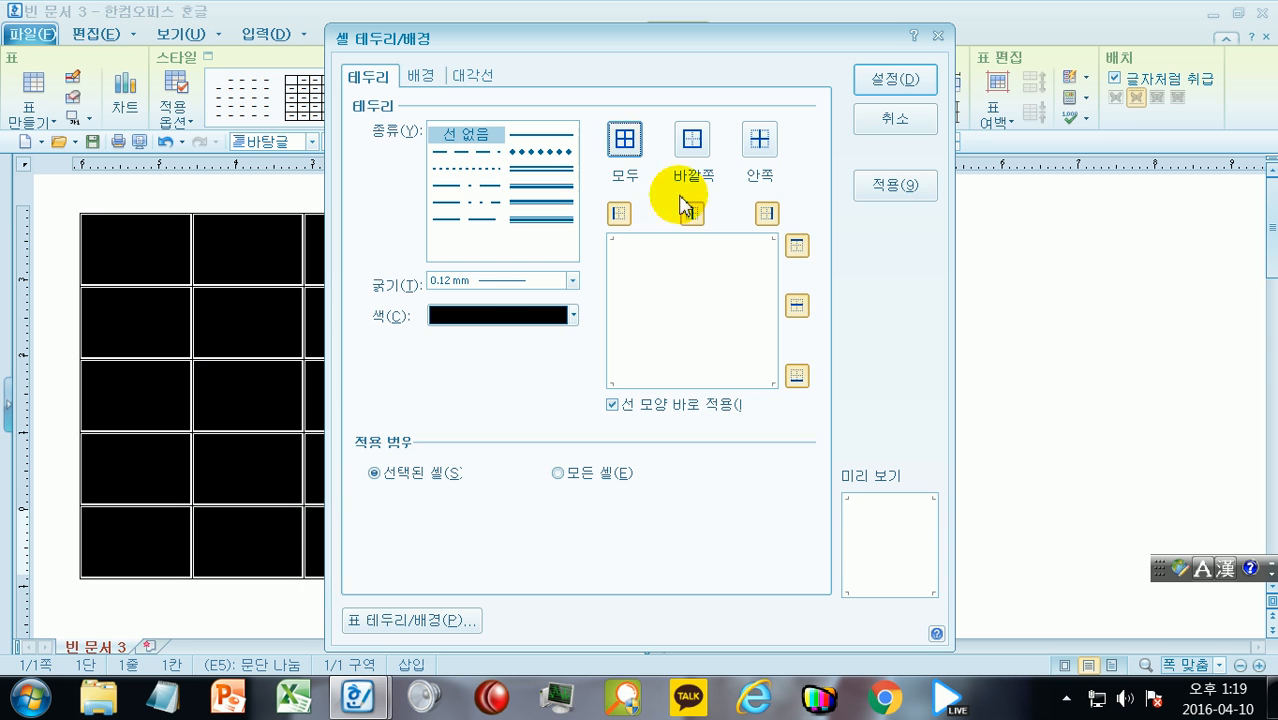
left_click(884, 99)
left_click(870, 348)
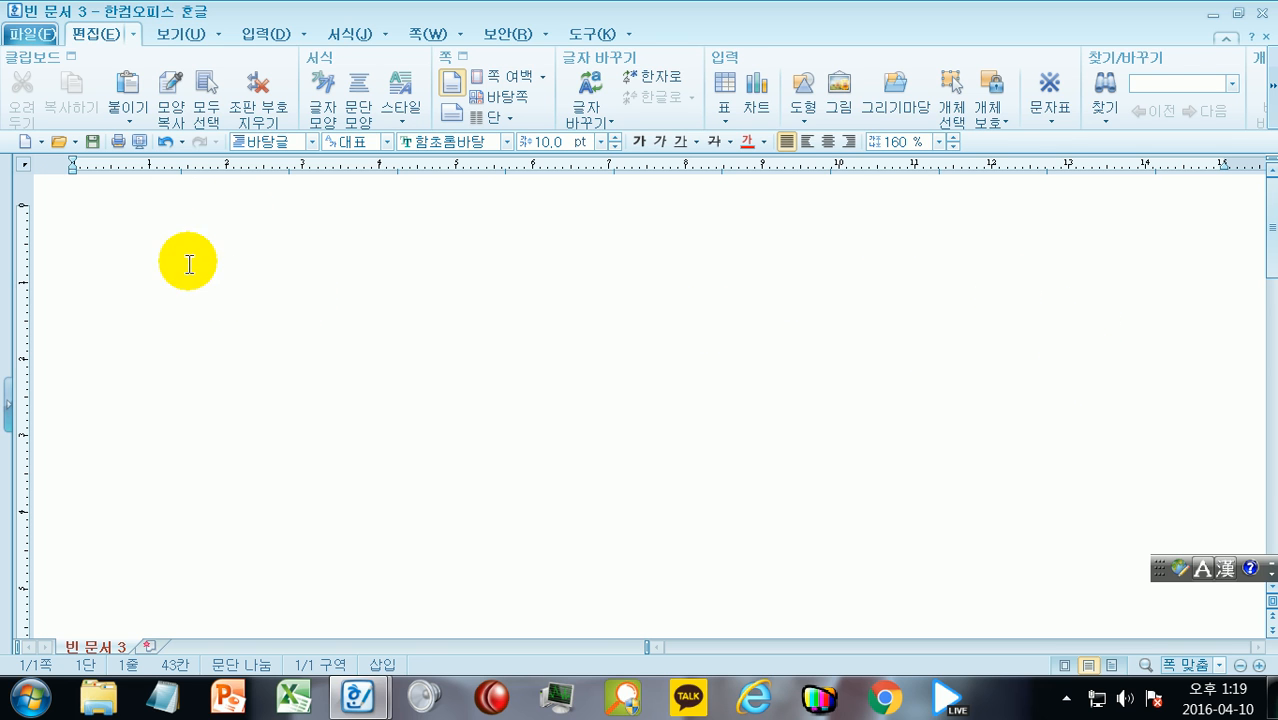
Check the borderless table's outline with the cursor in its first cell, and return the cursor outside the table
key("ctrl+n")
key("t")
key("Return")
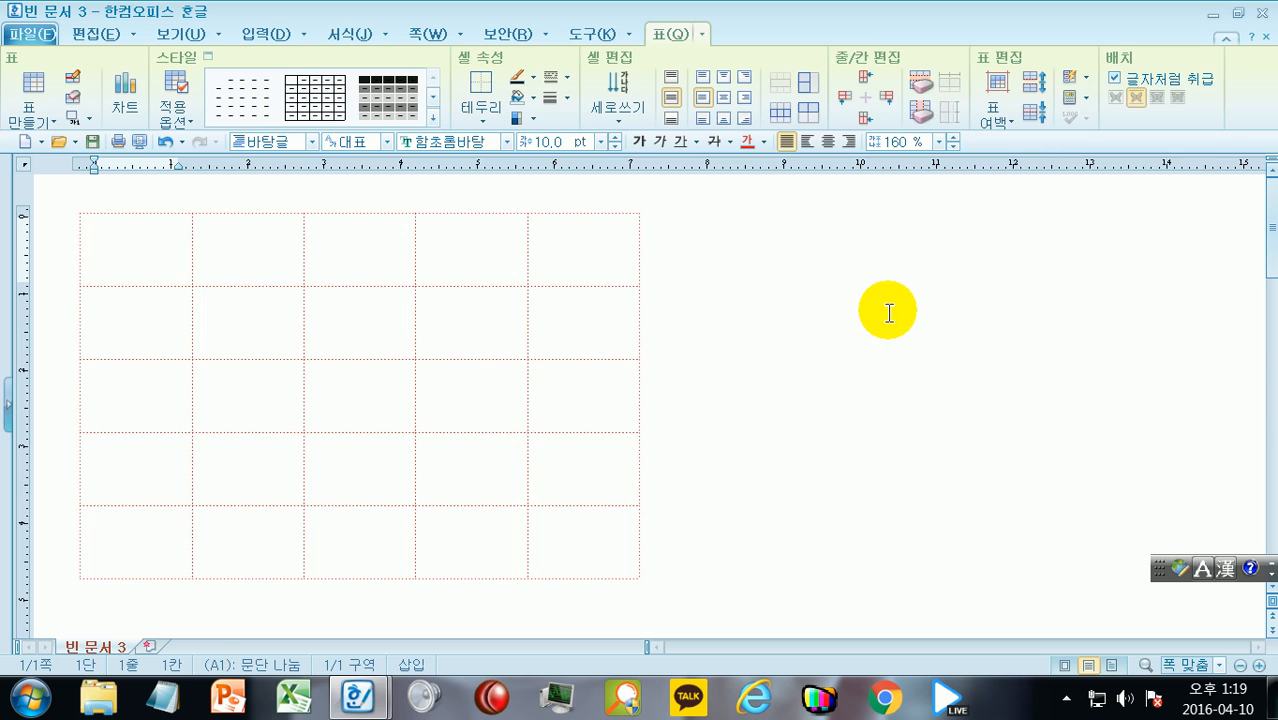
key("ctrl+z")
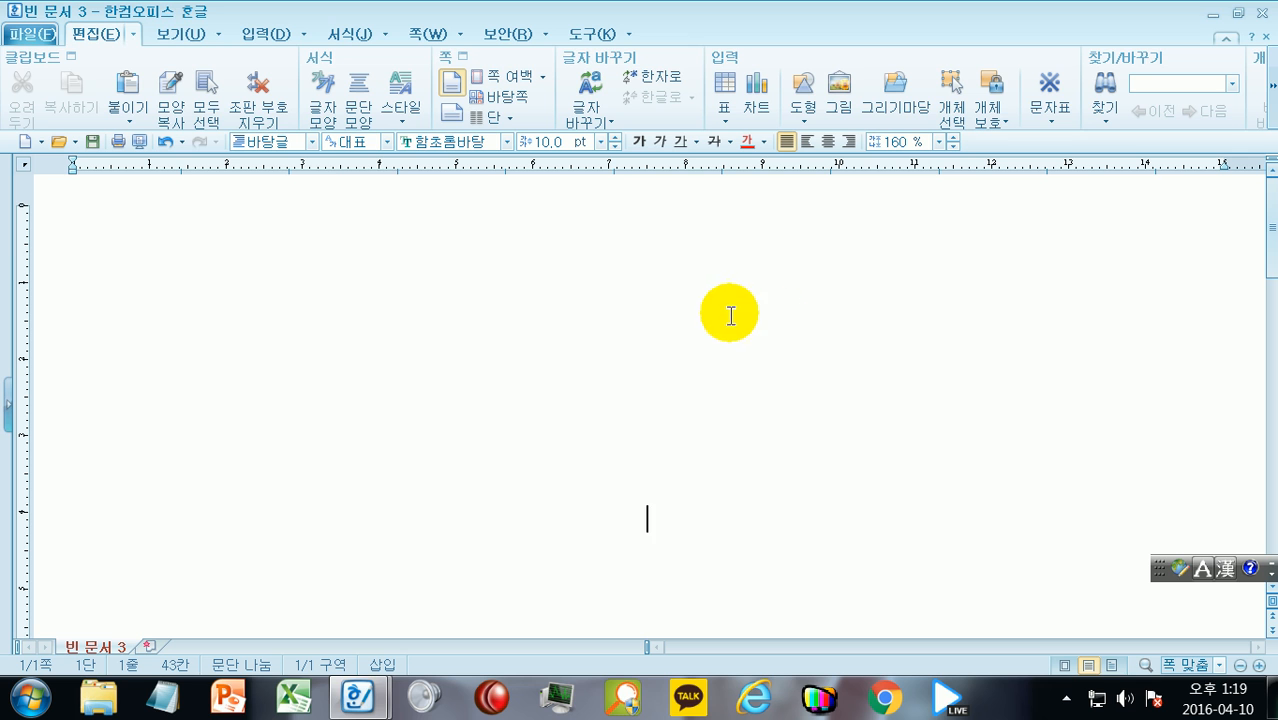
Turn on the display of 투명 선 for the borderless table, switch it off, and turn it on again
left_click(180, 35)
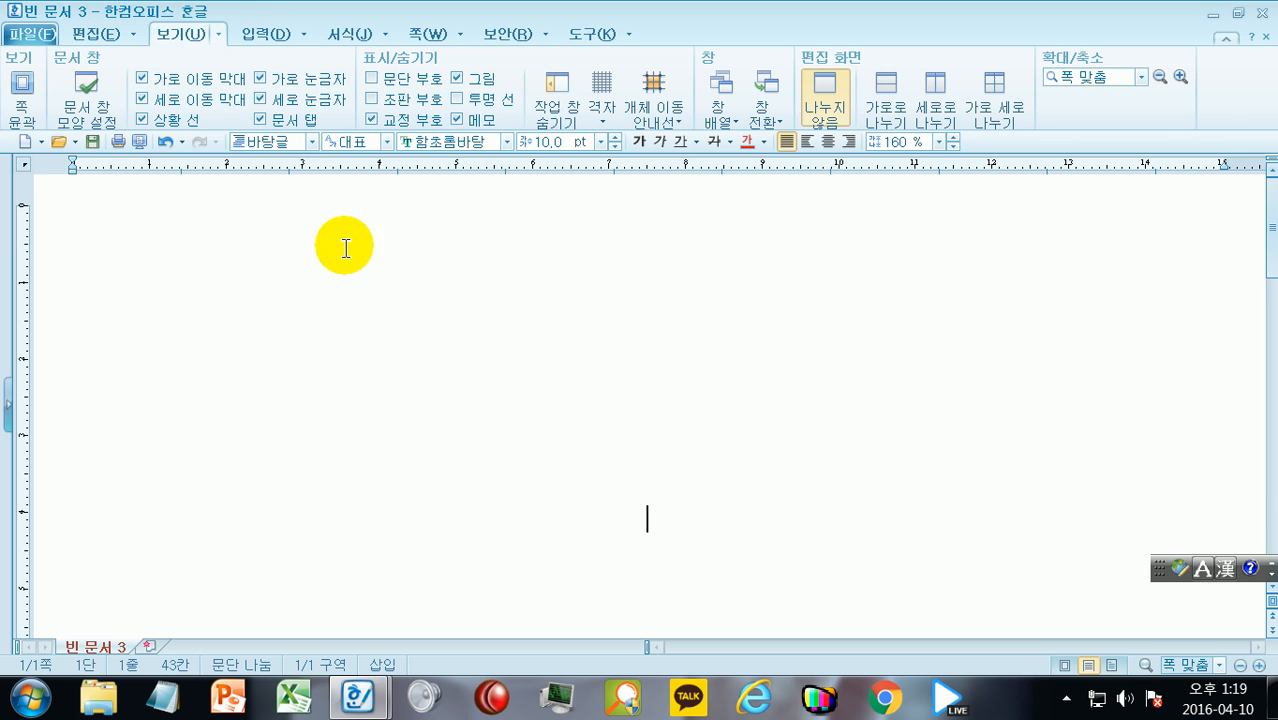
left_click(457, 100)
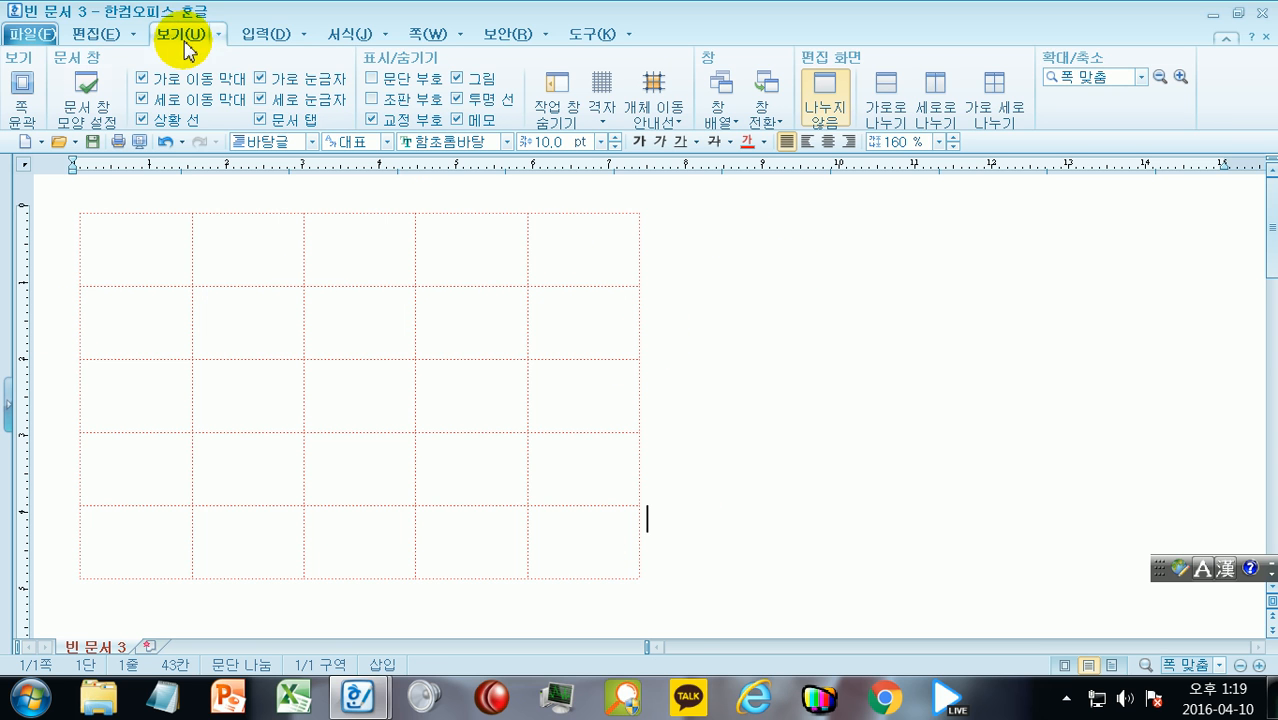
left_click(458, 100)
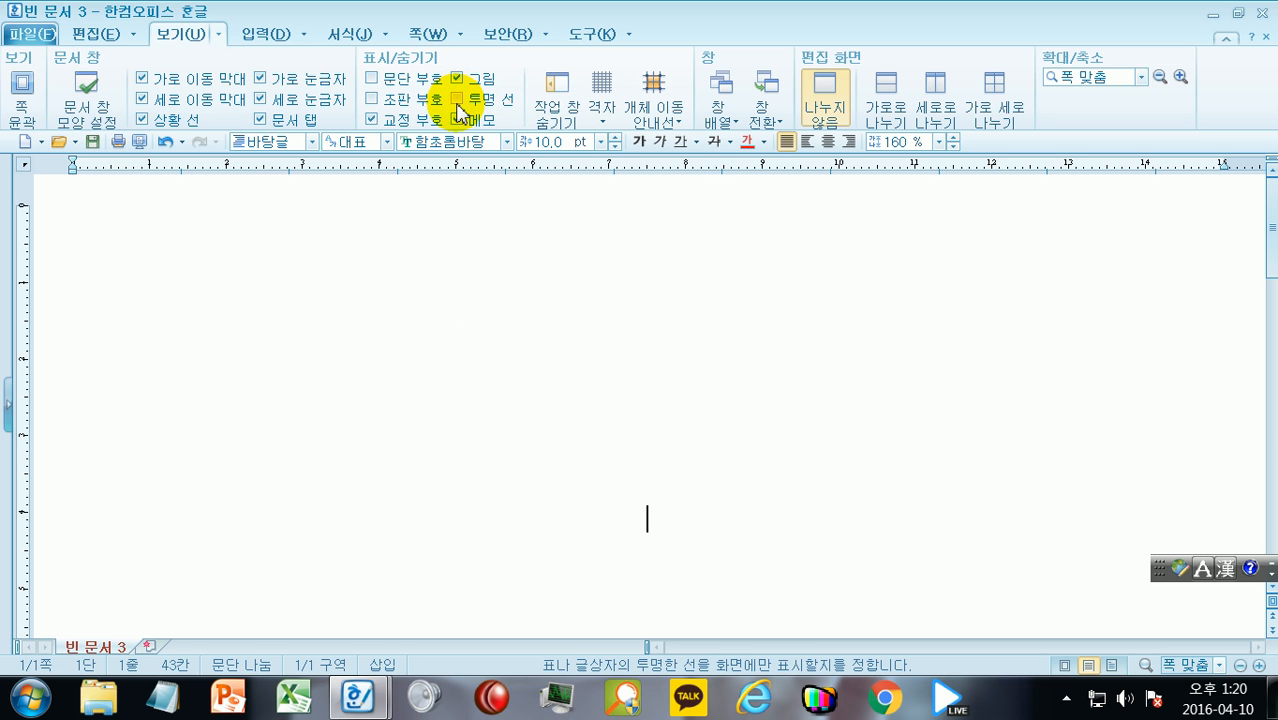
left_click(458, 100)
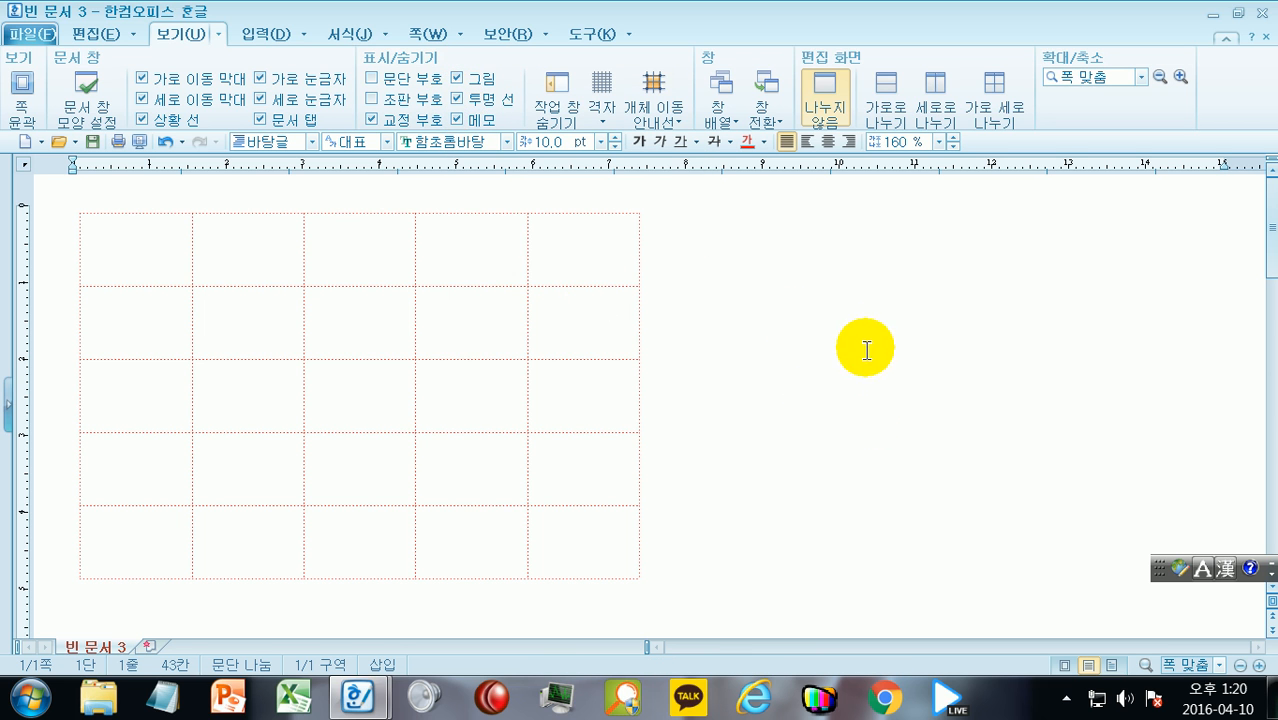
Apply solid black 0.12 mm borders to every cell of the table using 모두
left_click(96, 34)
left_click(145, 264)
key("F5")
key("F5")
key("F5")
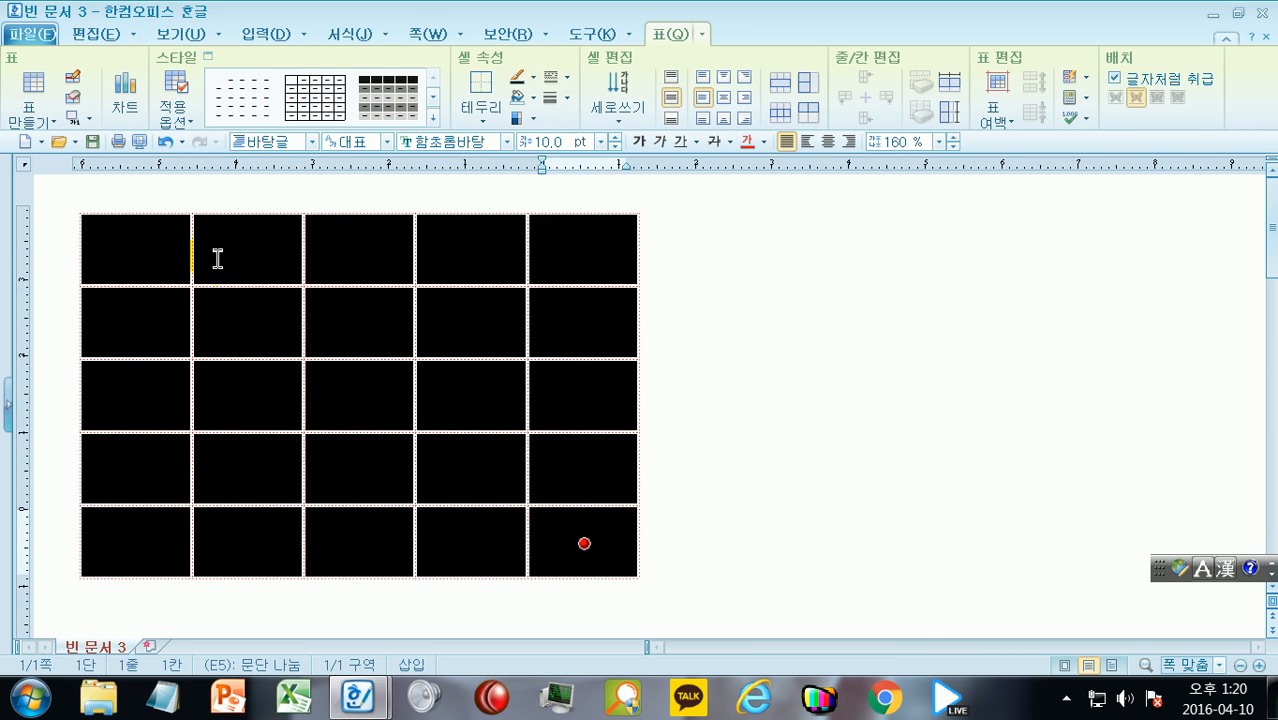
key("l")
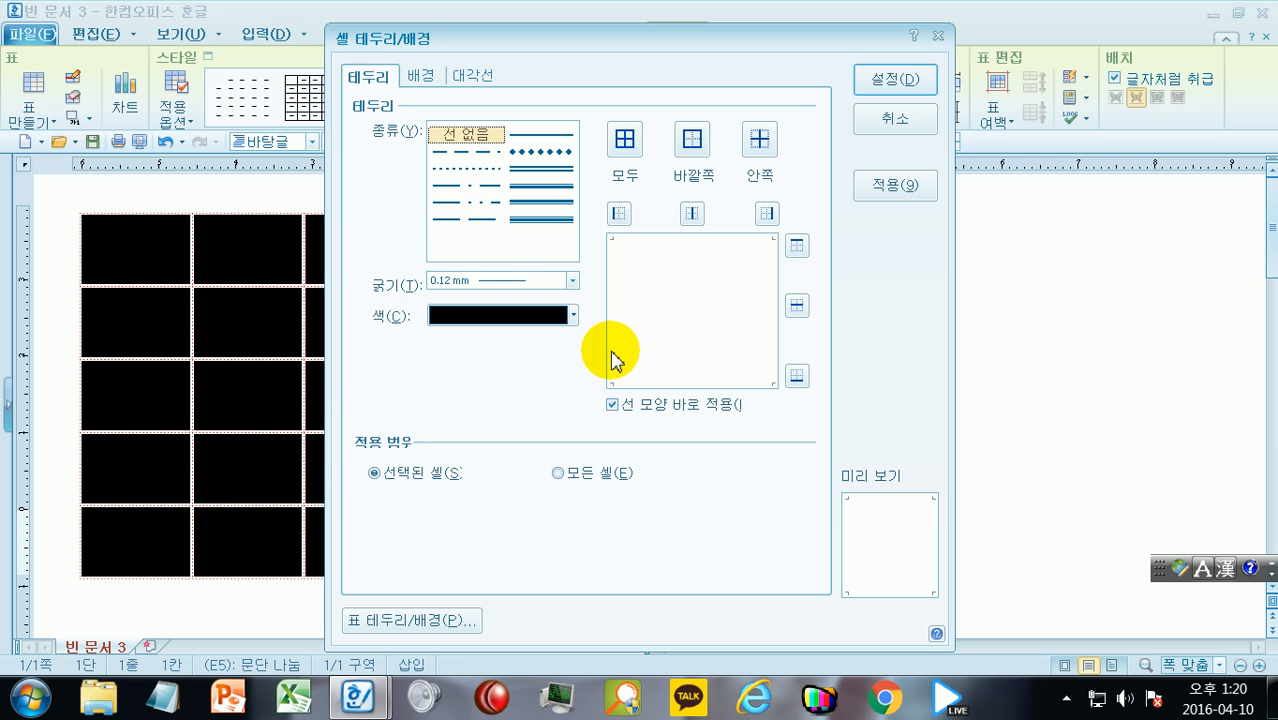
left_click(541, 151)
left_click(625, 150)
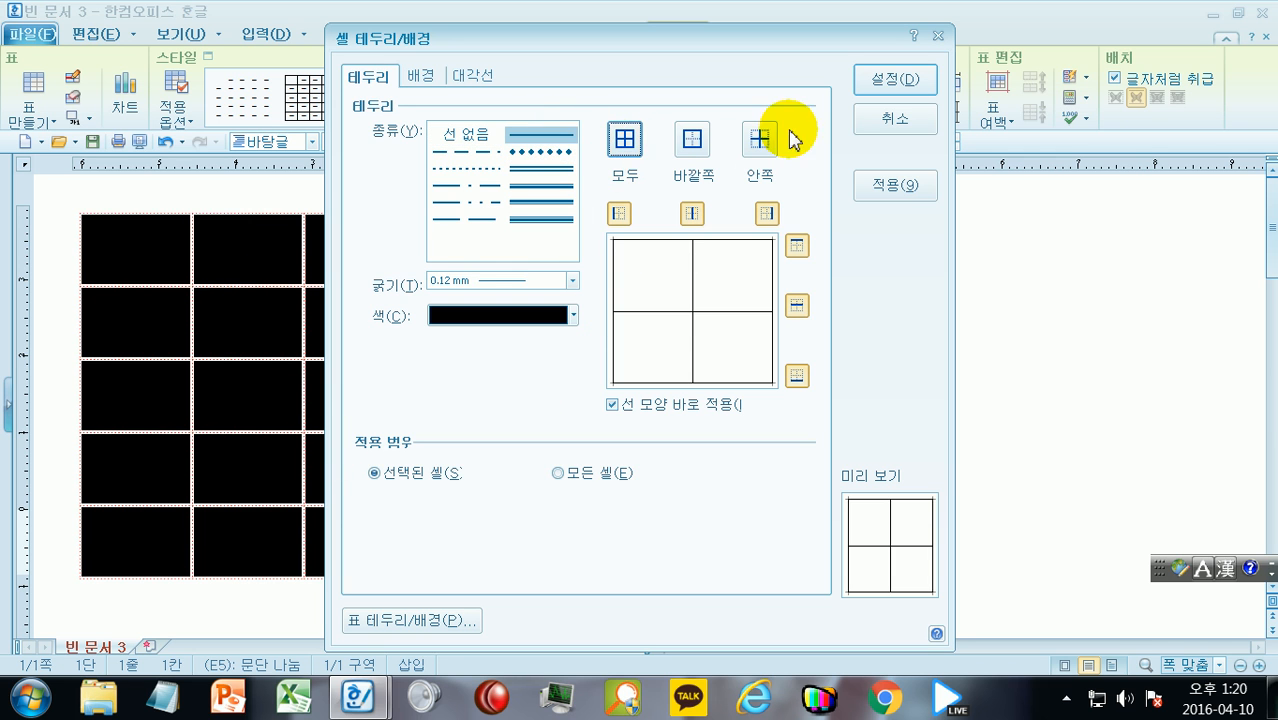
left_click(915, 82)
left_click(765, 476)
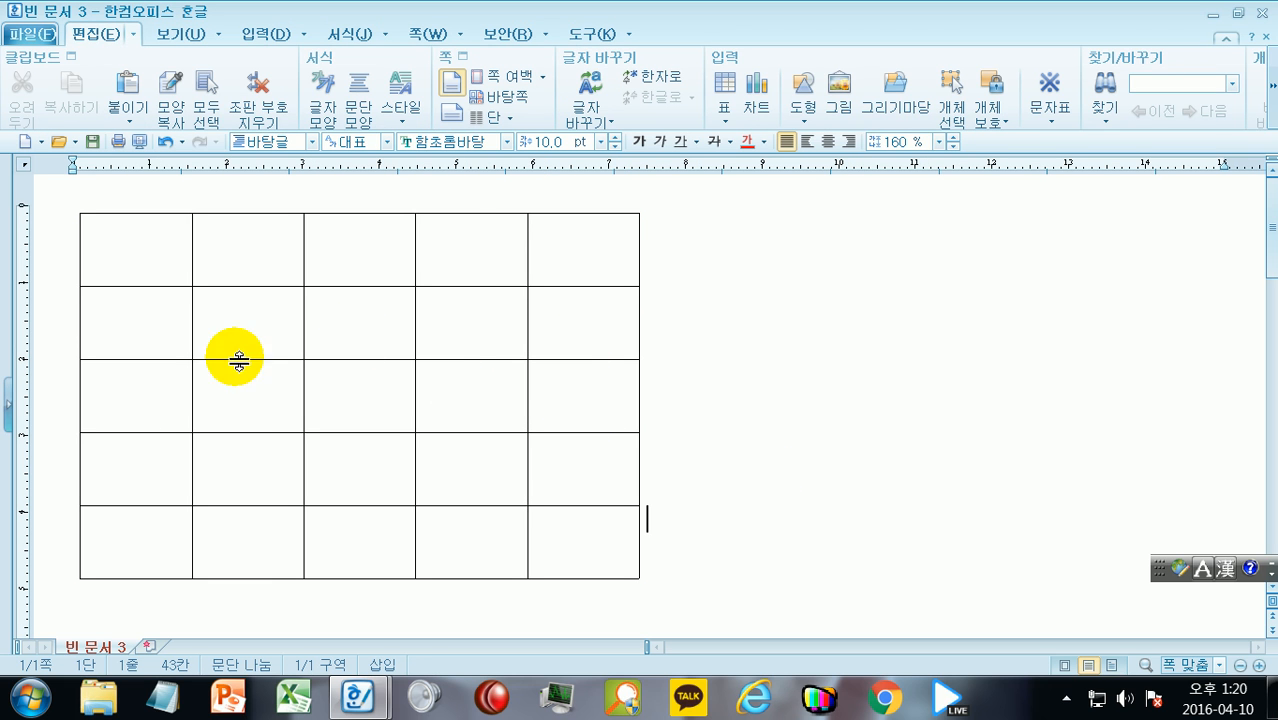
Remove the left, inner vertical and right borders of the table's middle three columns by applying 선 없음
left_click(263, 311)
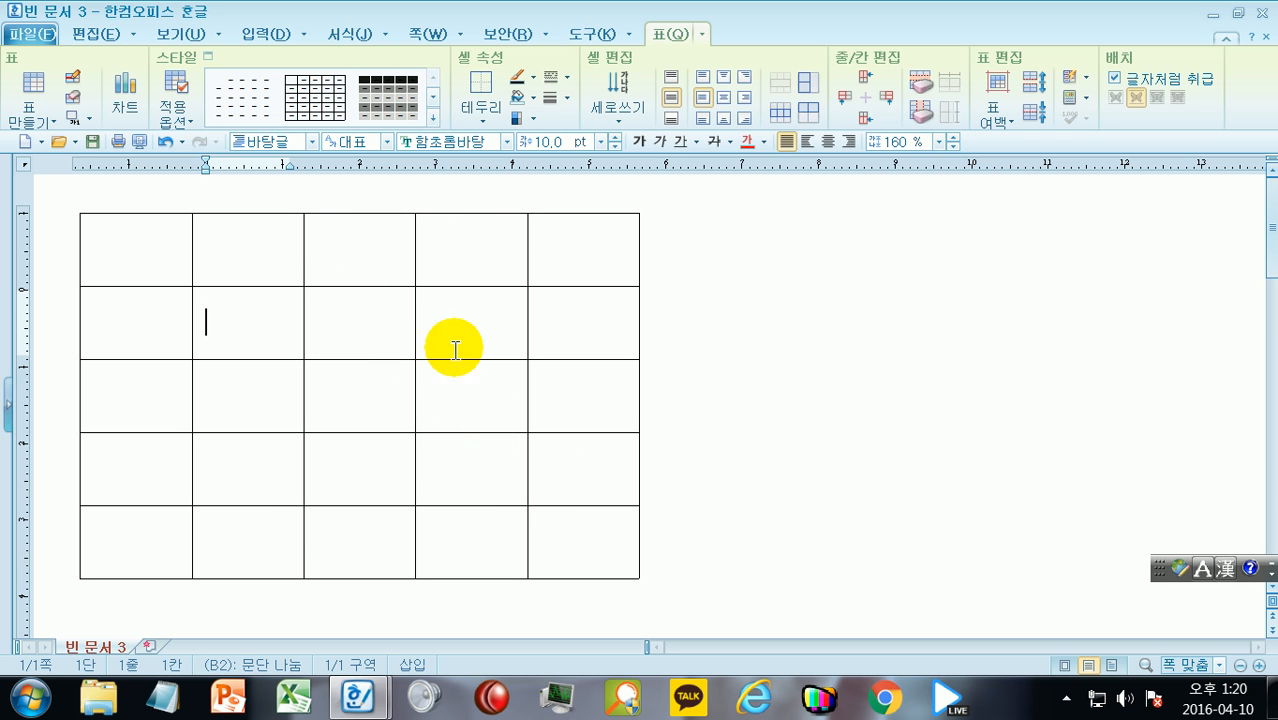
left_click_drag(245, 251, 508, 525)
key("l")
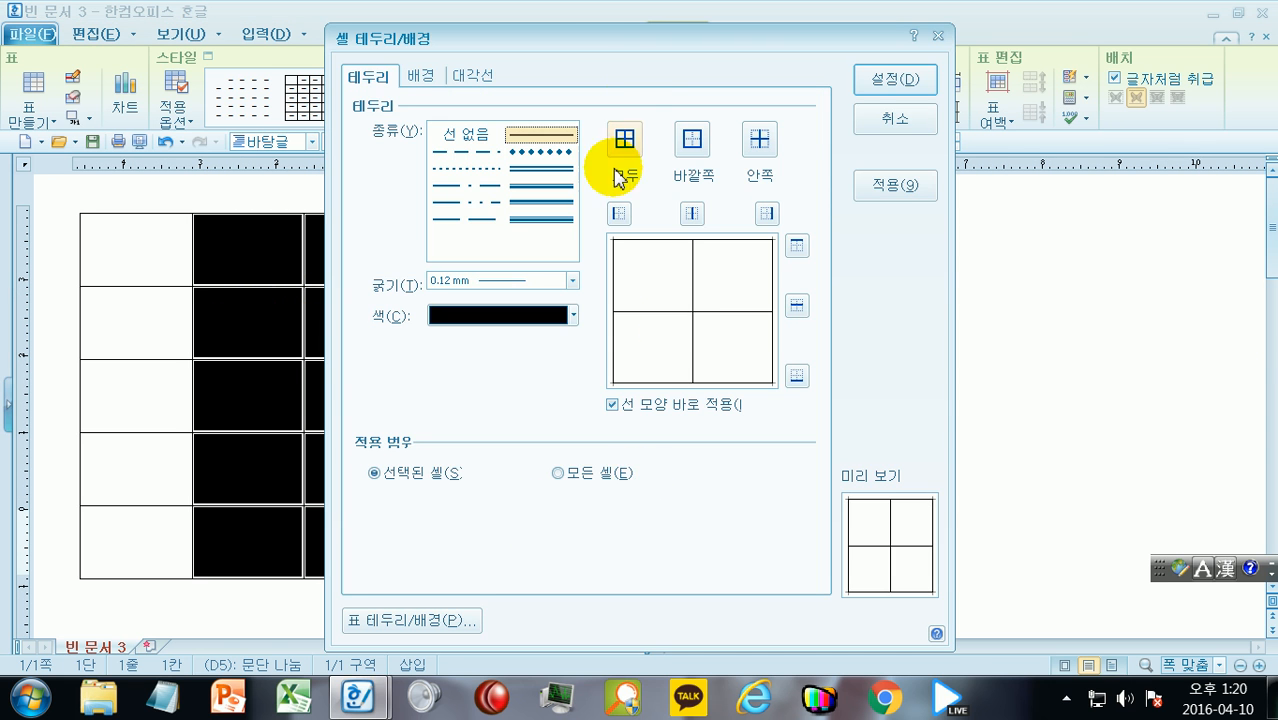
left_click_drag(651, 34, 849, 41)
left_click(656, 138)
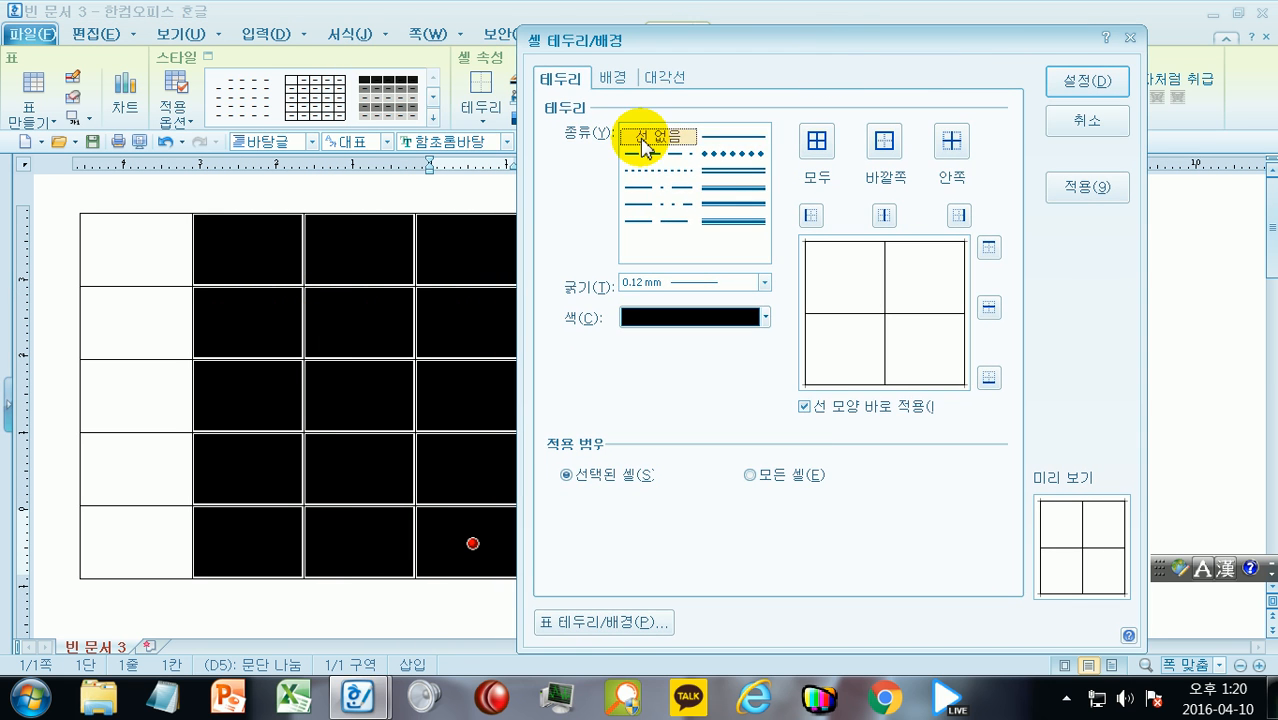
left_click(811, 217)
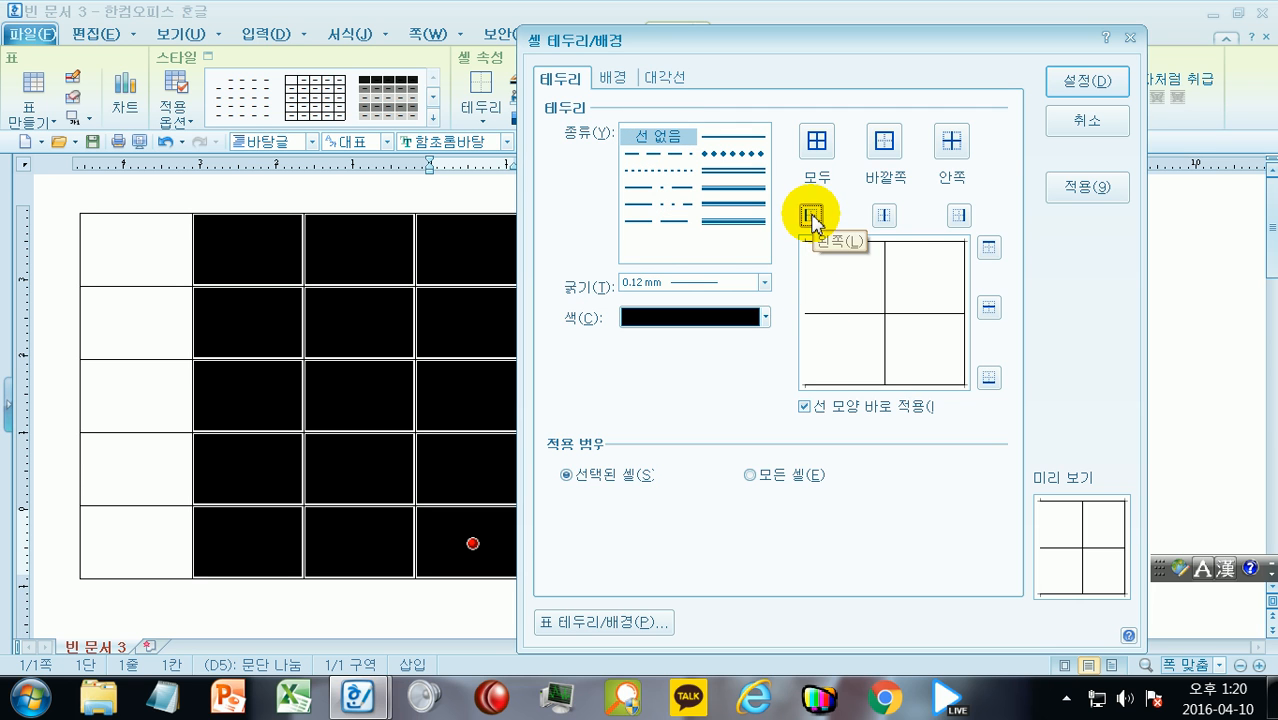
left_click(884, 220)
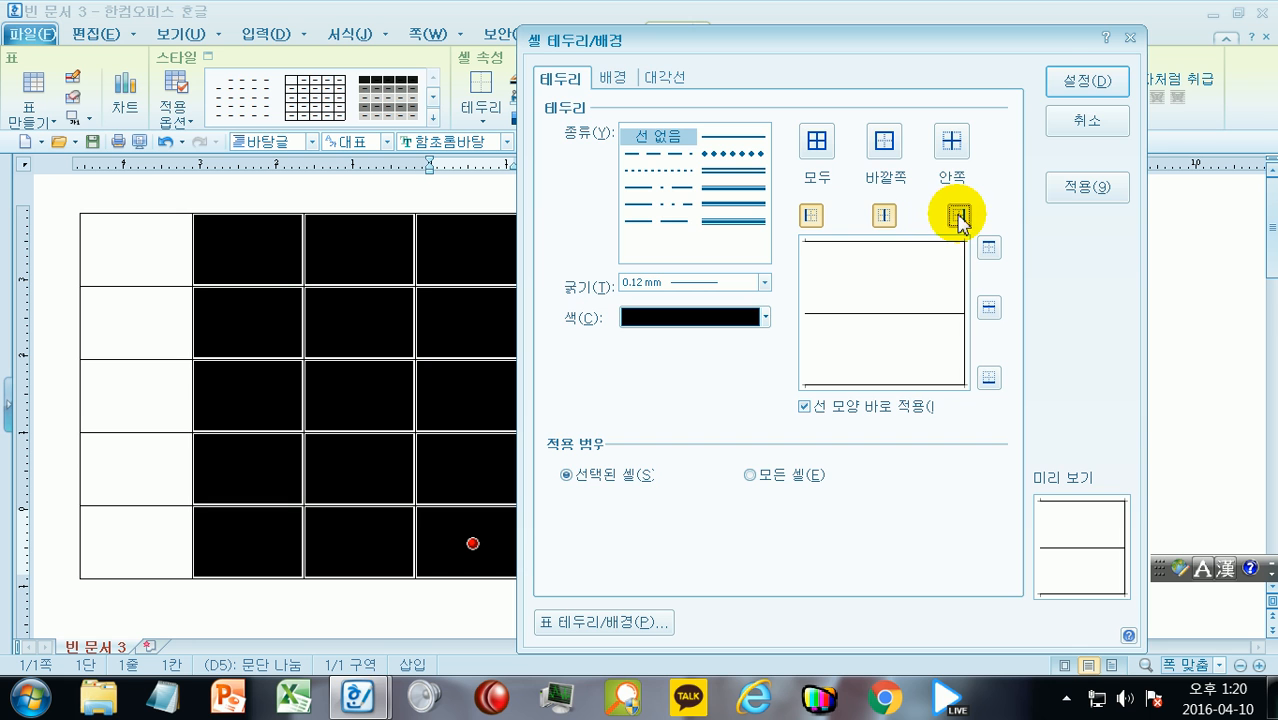
left_click(958, 218)
left_click(1070, 84)
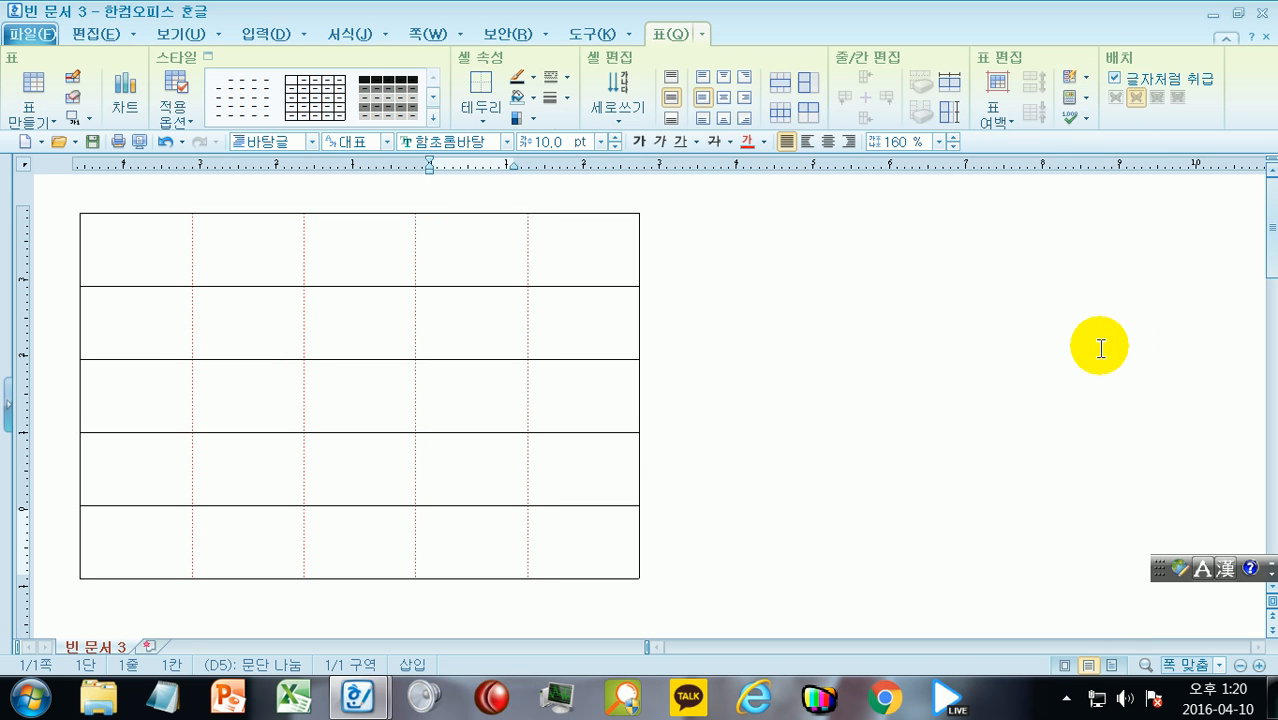
Place the cursor outside the table and turn off the display of 투명 선
left_click(1100, 347)
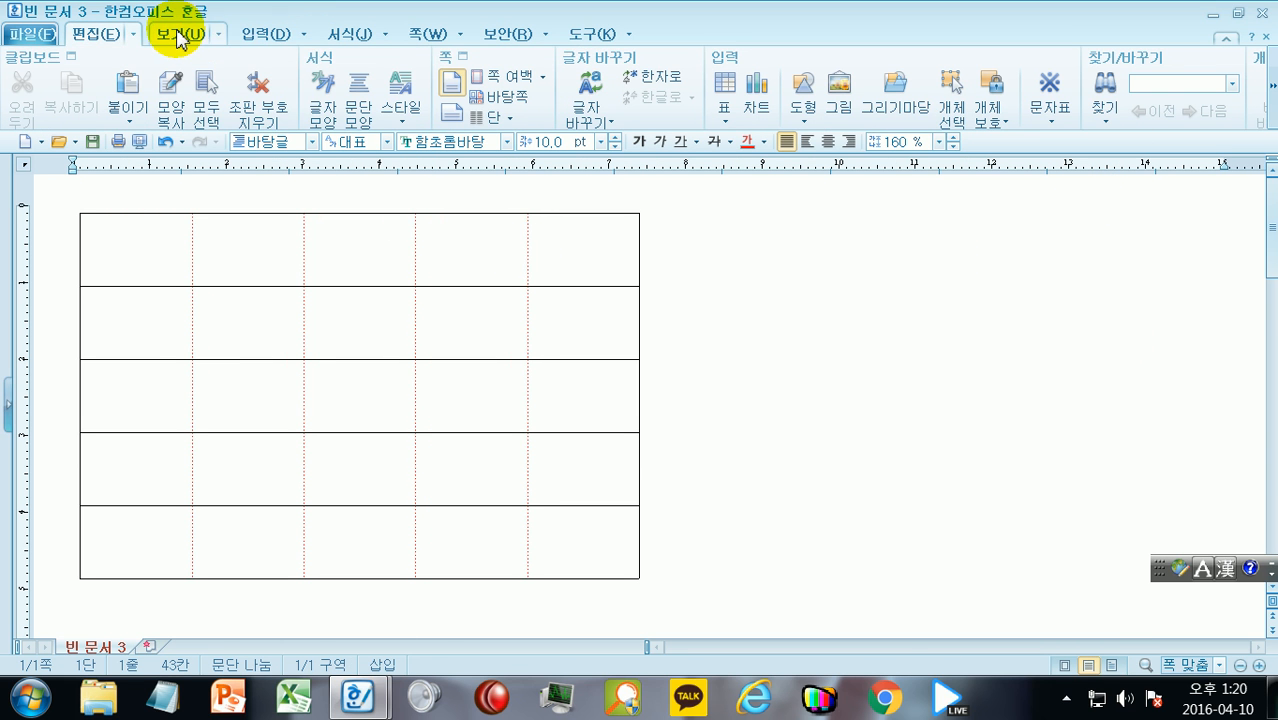
left_click(179, 36)
left_click(476, 100)
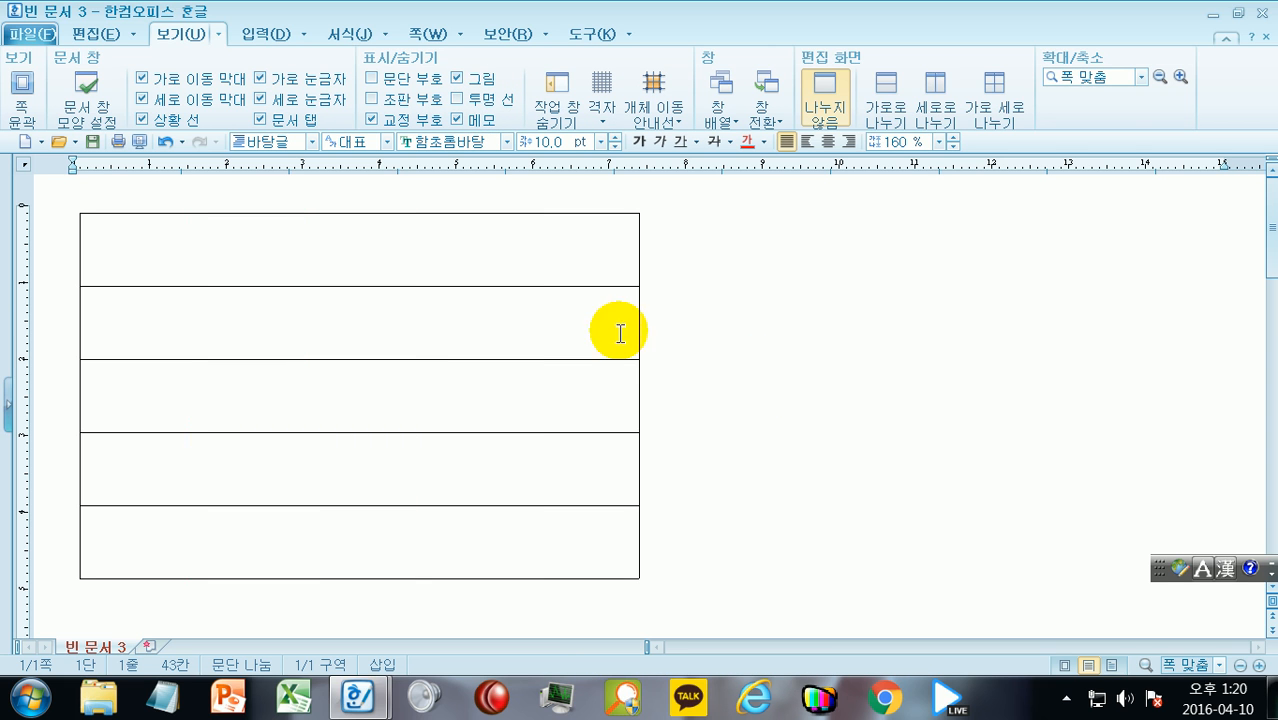
Remove the top, inner horizontal and bottom borders of the third column's second to fourth cells by applying 선 없음
left_click(371, 338)
left_click_drag(375, 345, 396, 482)
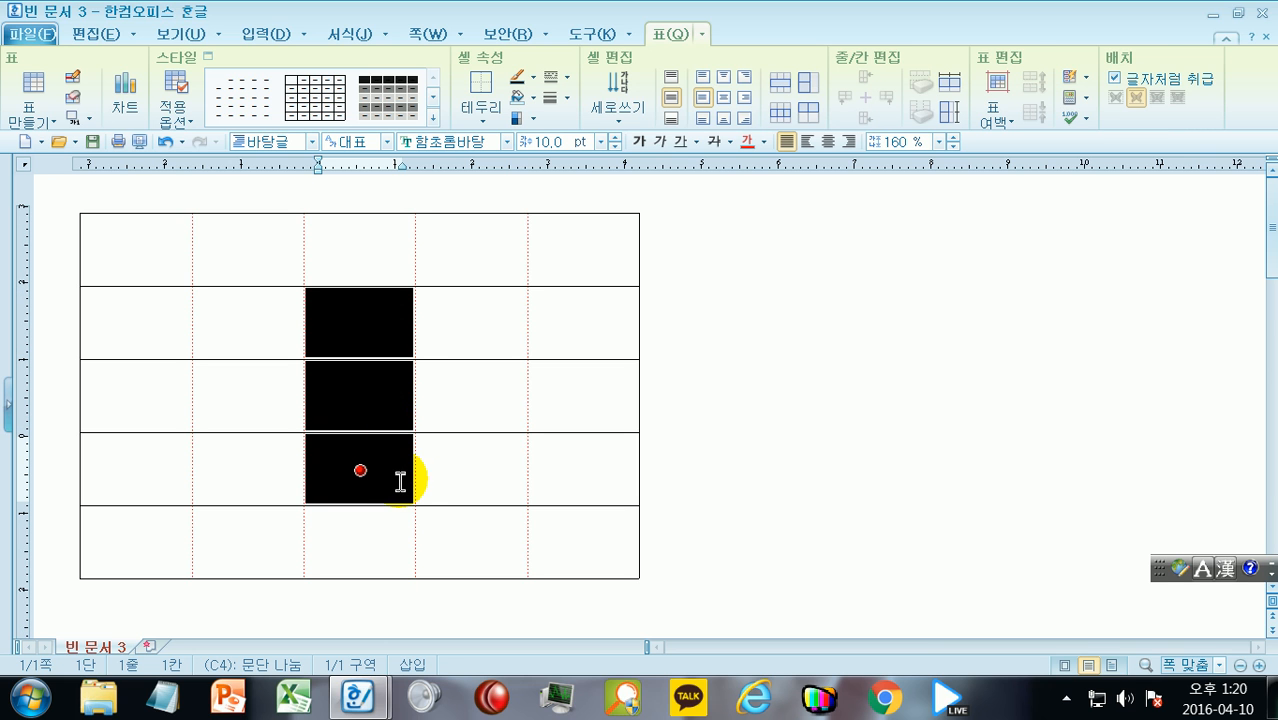
key("l")
left_click(468, 134)
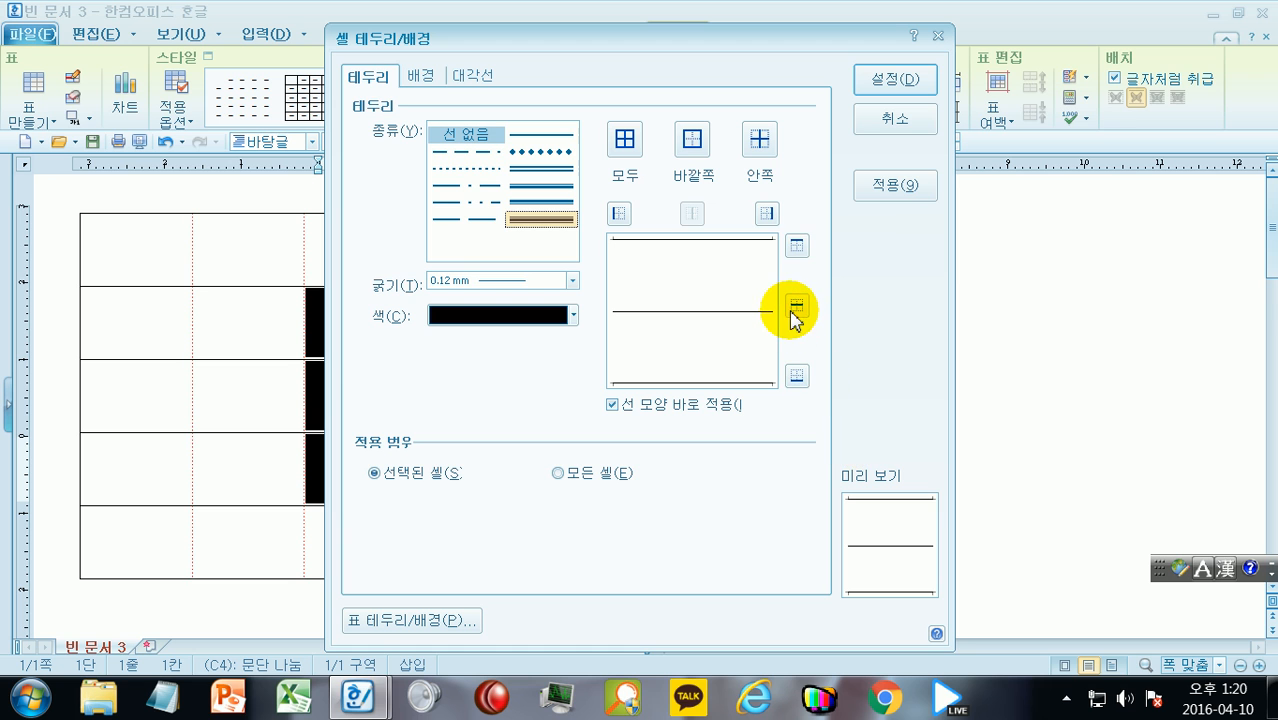
left_click(796, 248)
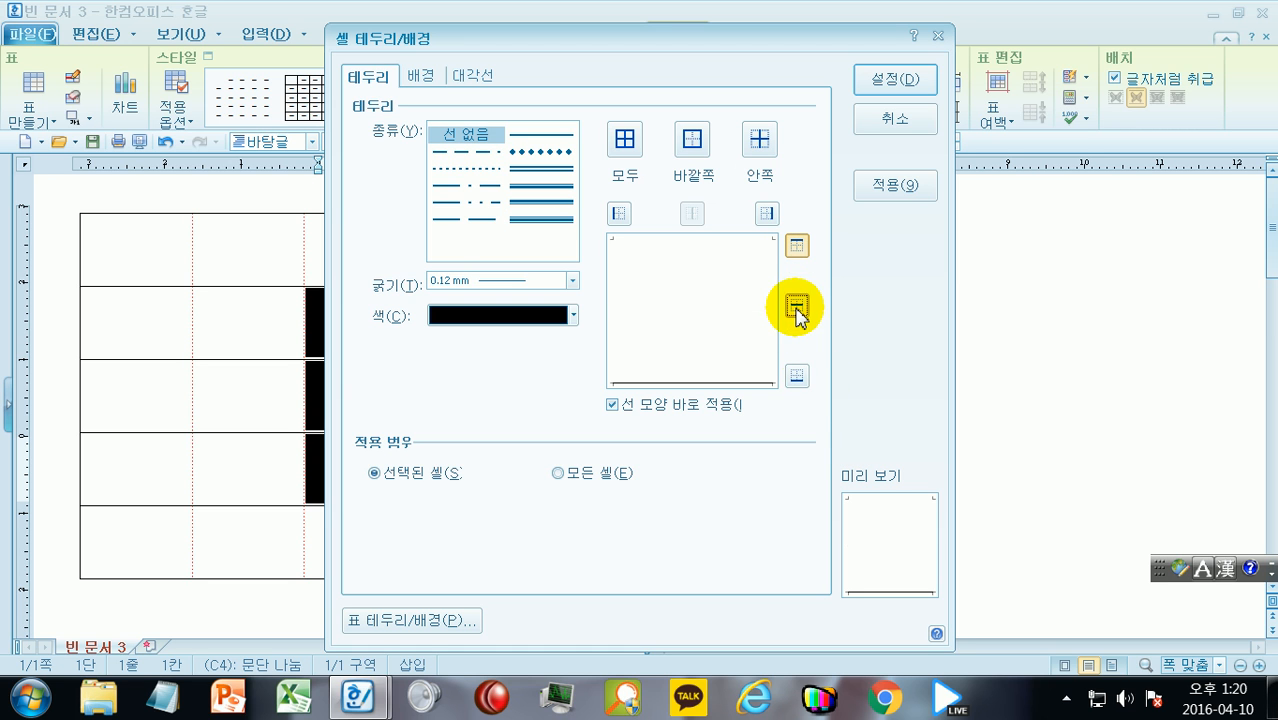
left_click(796, 309)
left_click(796, 379)
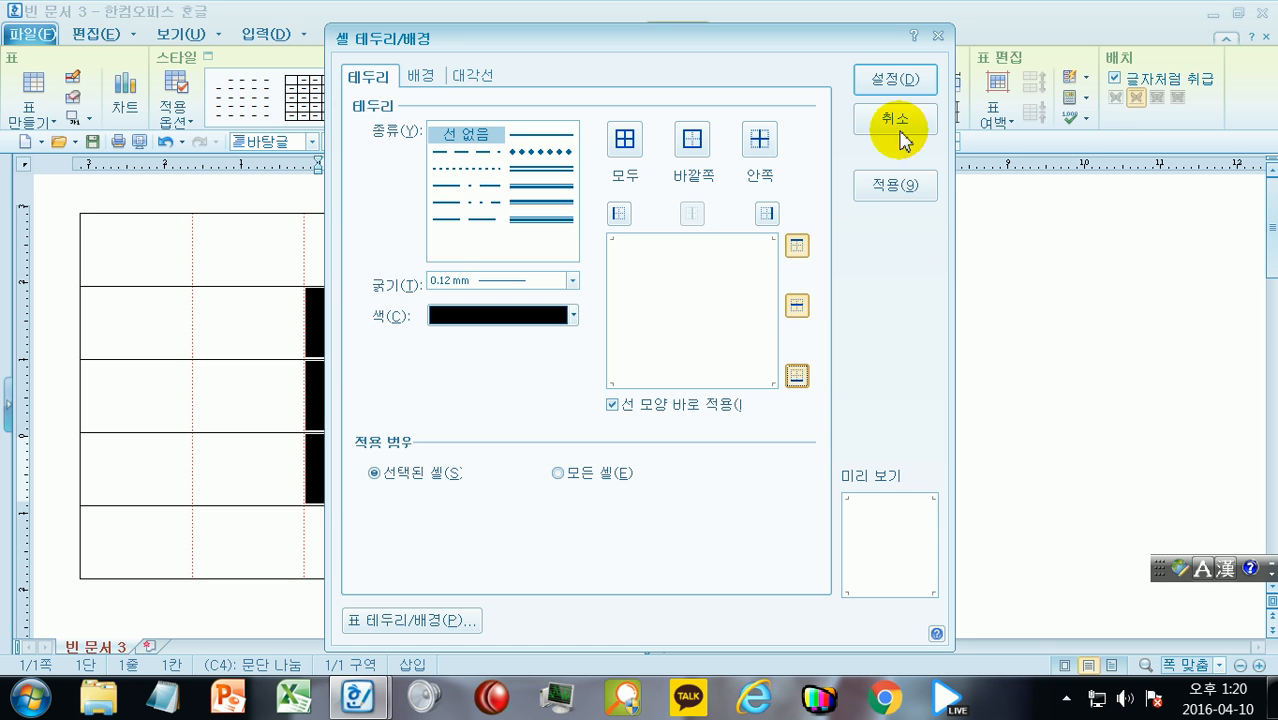
left_click(880, 80)
left_click(1024, 344)
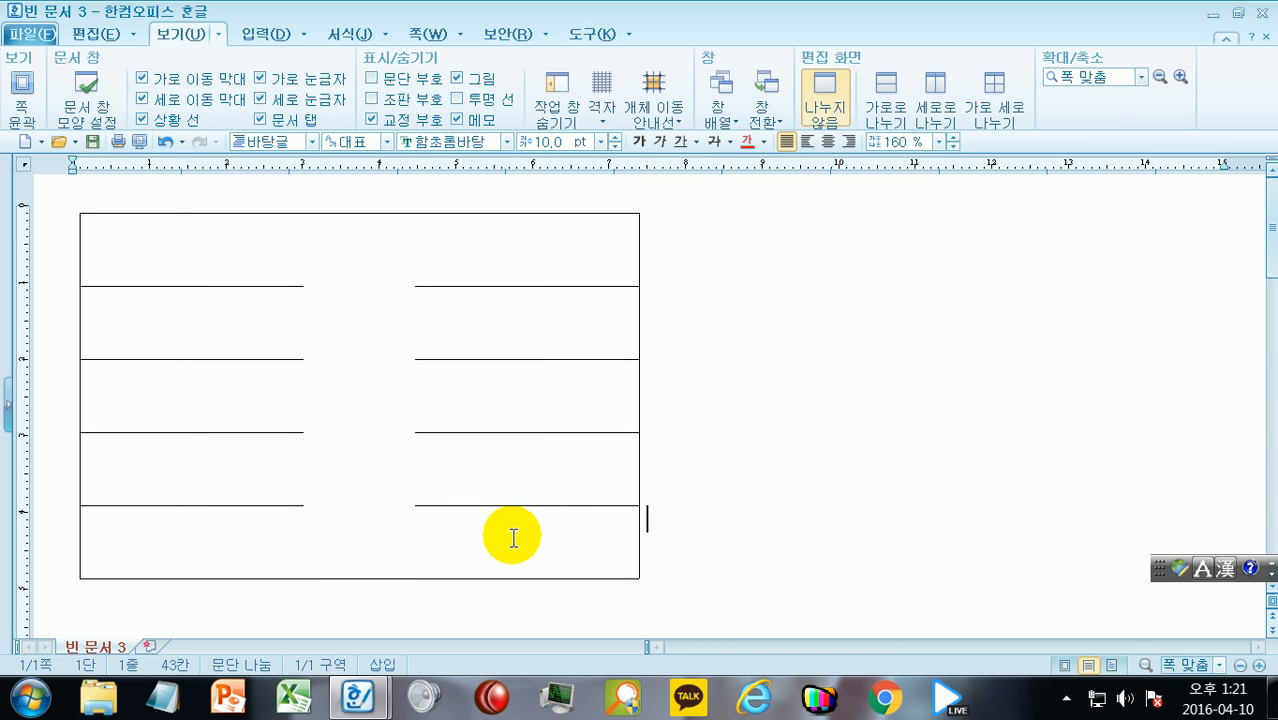
Restore solid black 0.12 mm lines on all borders of the whole table
left_click_drag(136, 232, 584, 543)
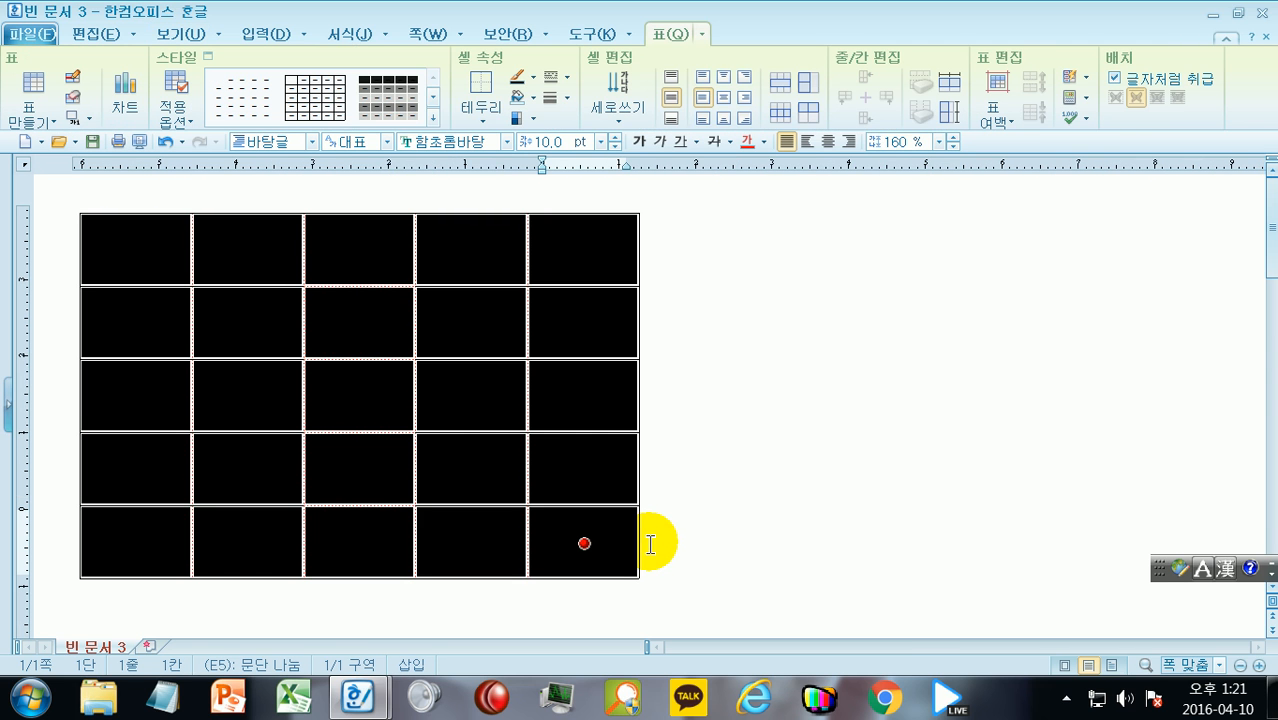
key("l")
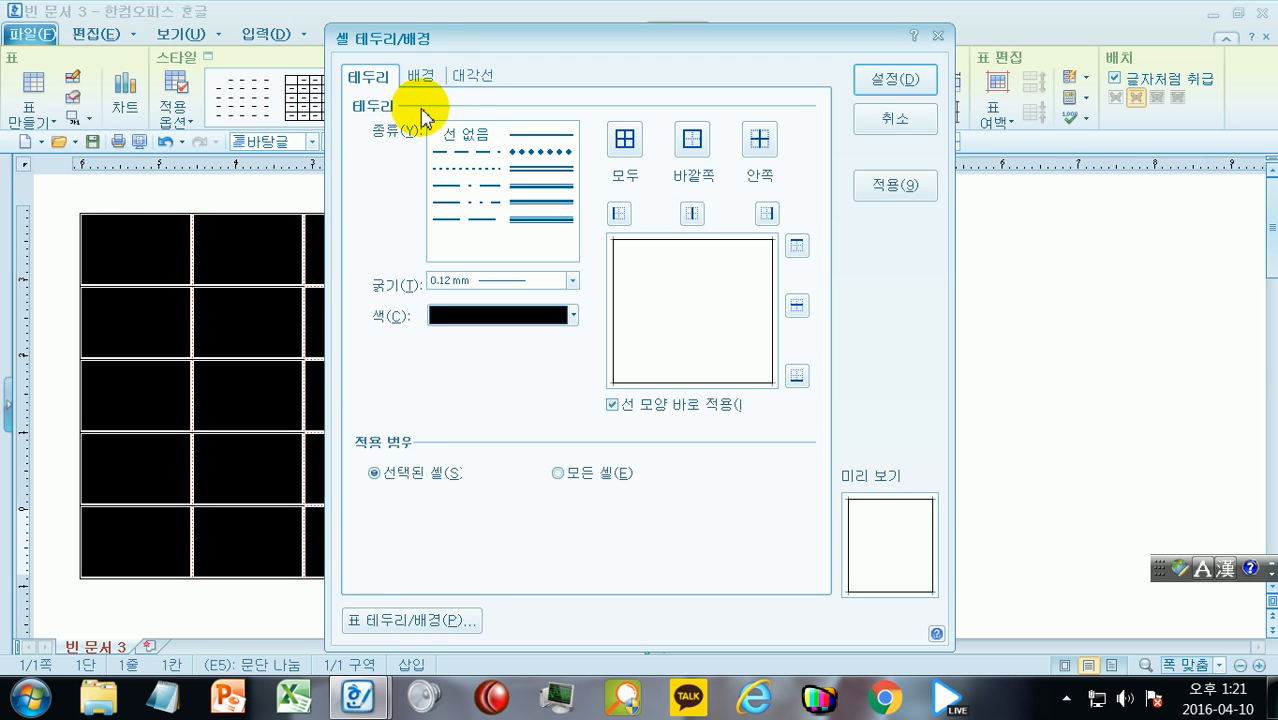
left_click(543, 137)
left_click(624, 139)
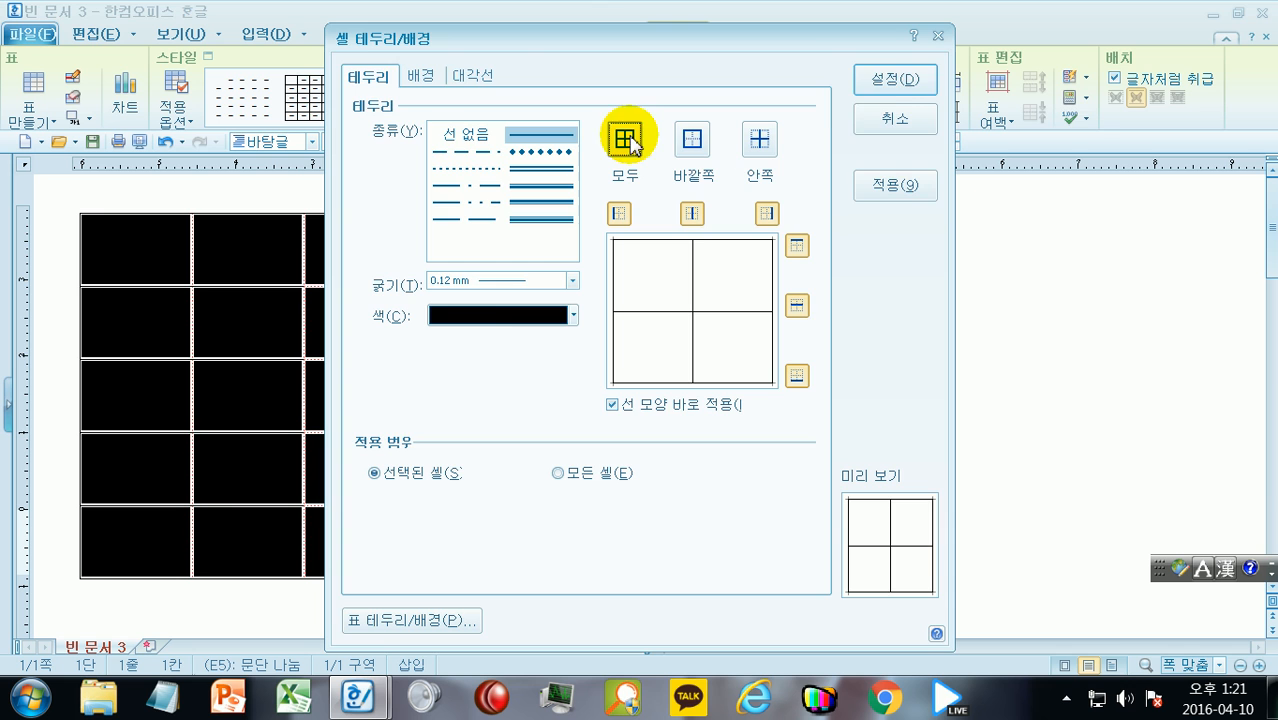
left_click(905, 88)
left_click(858, 345)
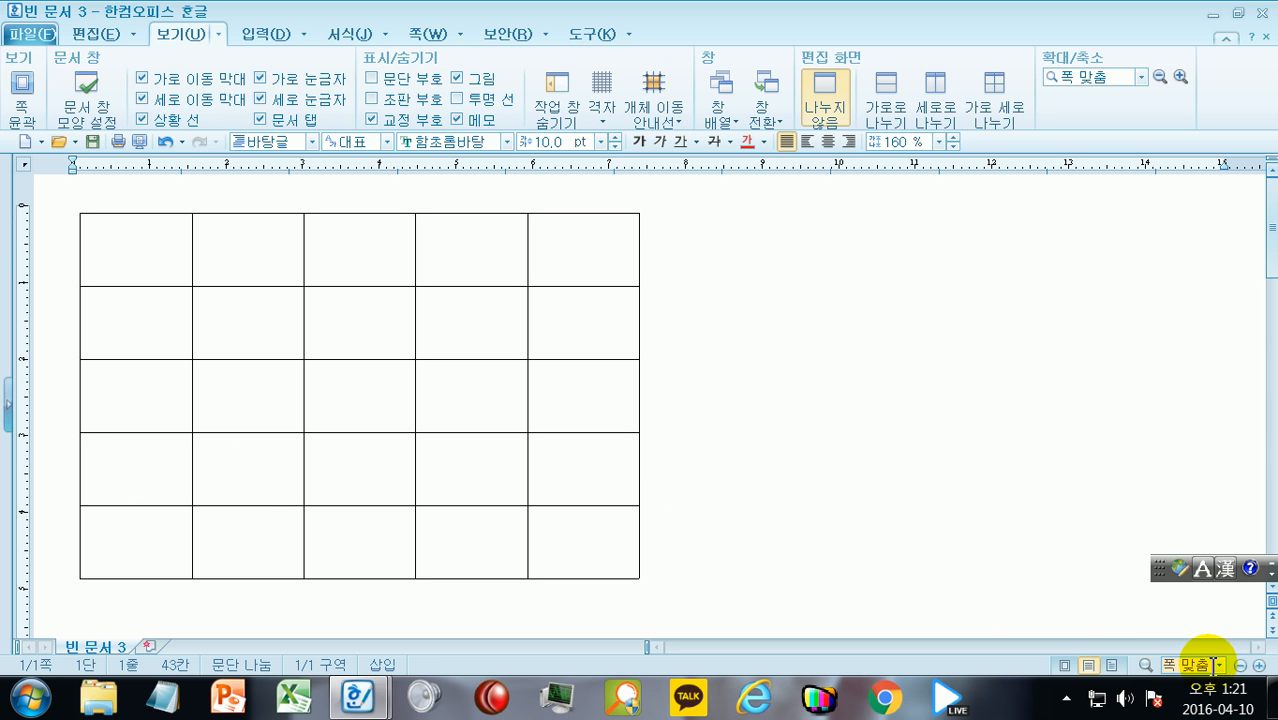
Add a single \ 대각선 to the table's first cell with a solid black 0.1 mm line
left_click(1219, 666)
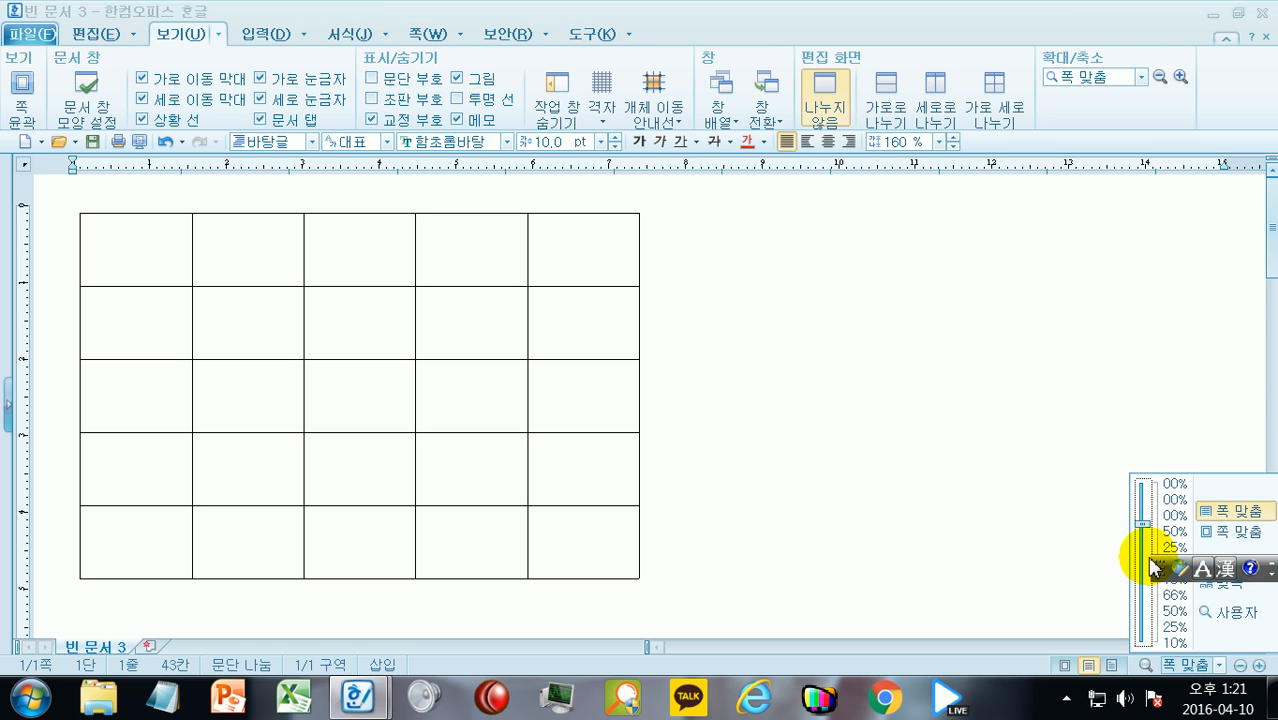
left_click_drag(1143, 530, 1138, 485)
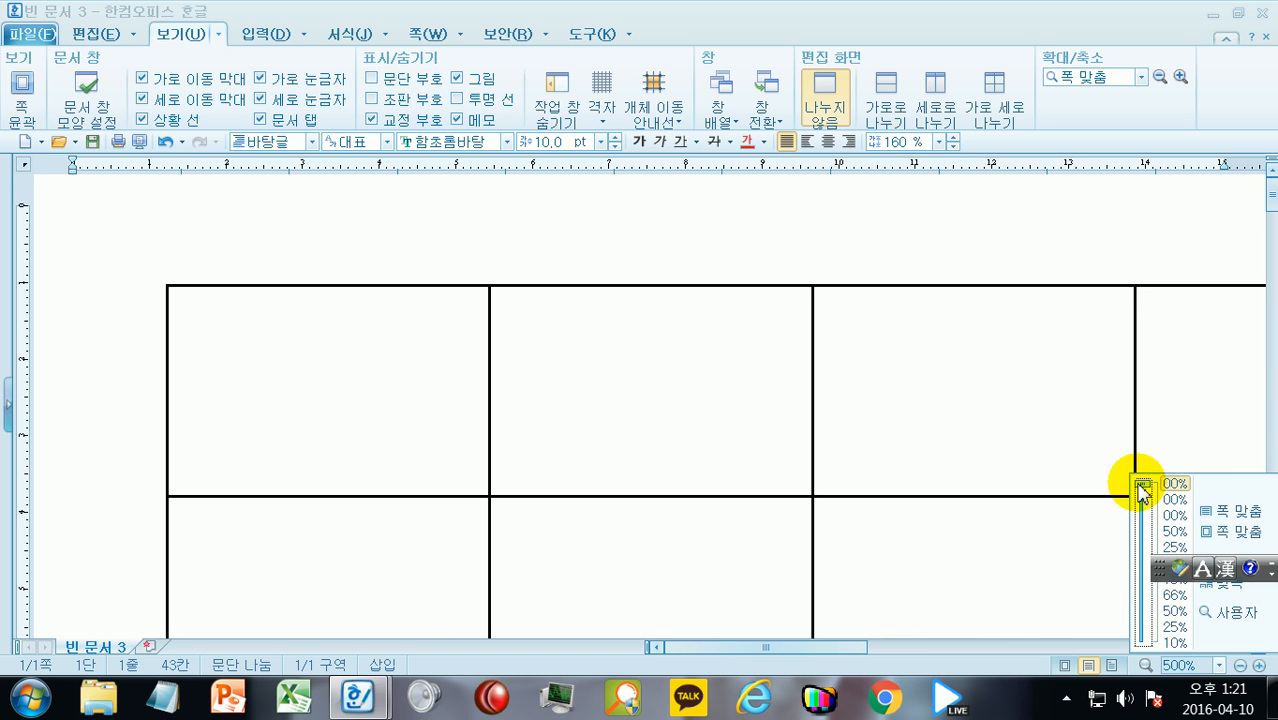
left_click(349, 350)
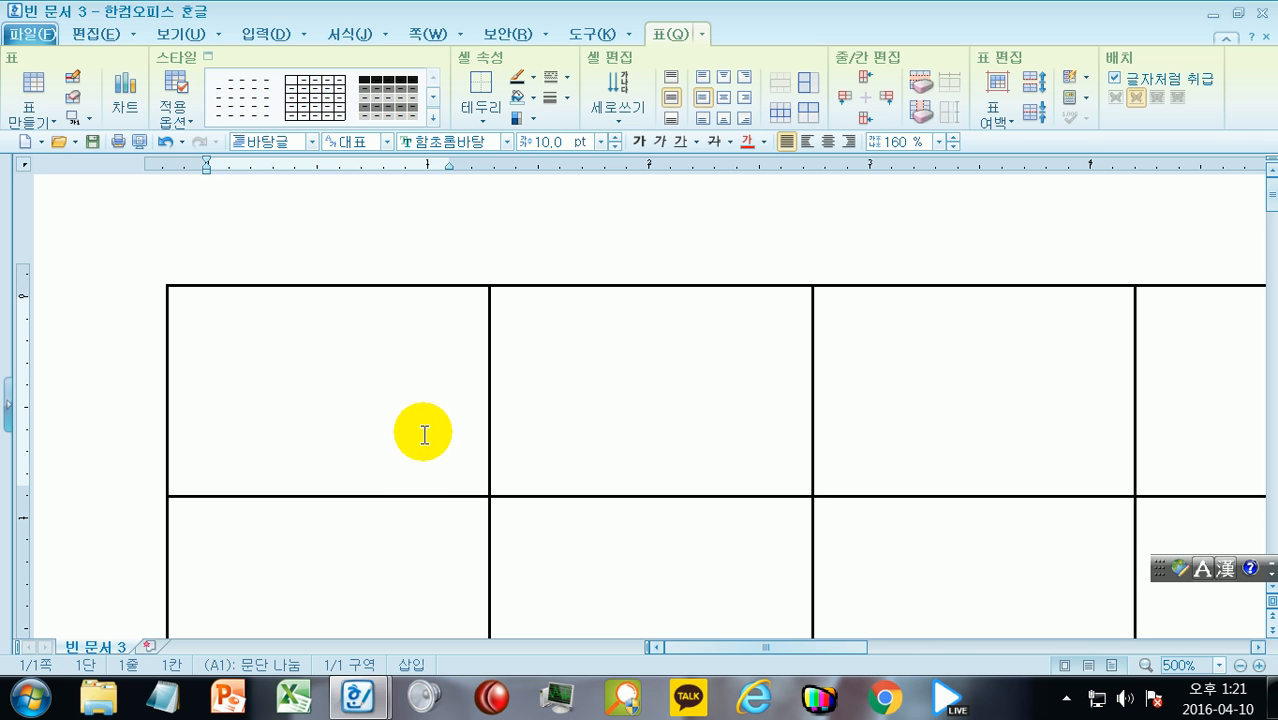
key("F5")
key("l")
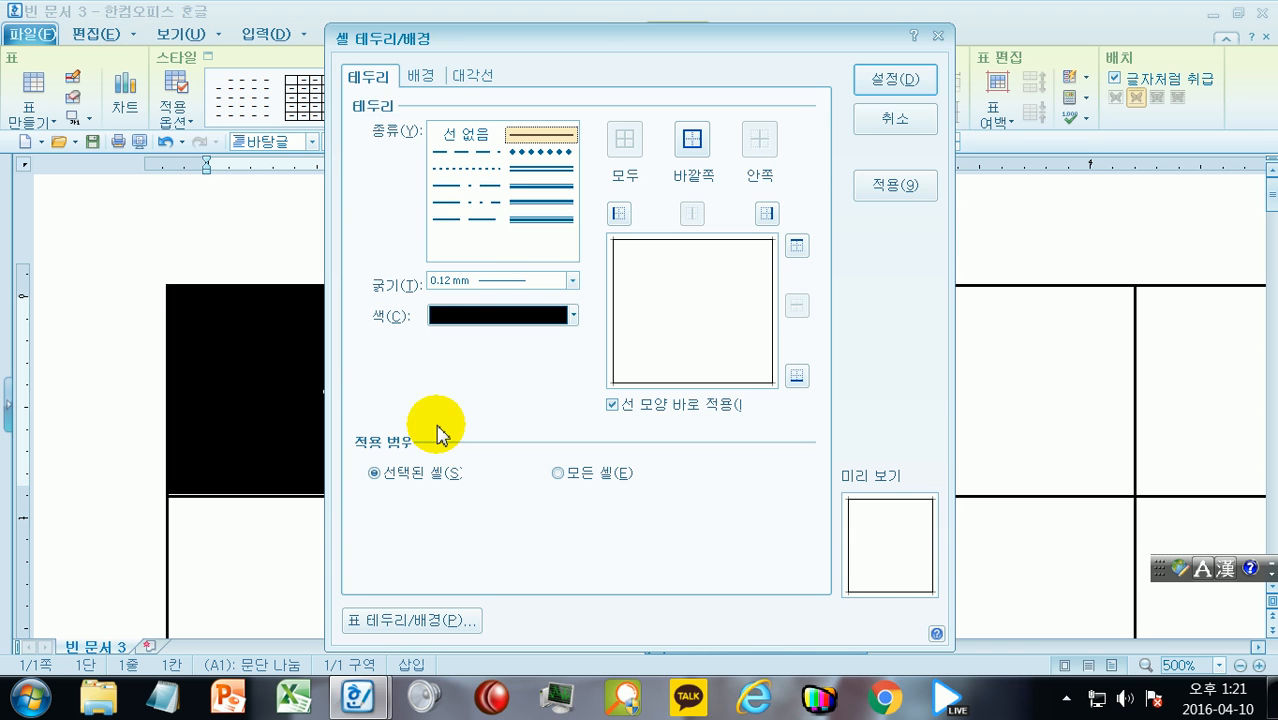
left_click(474, 80)
left_click(445, 218)
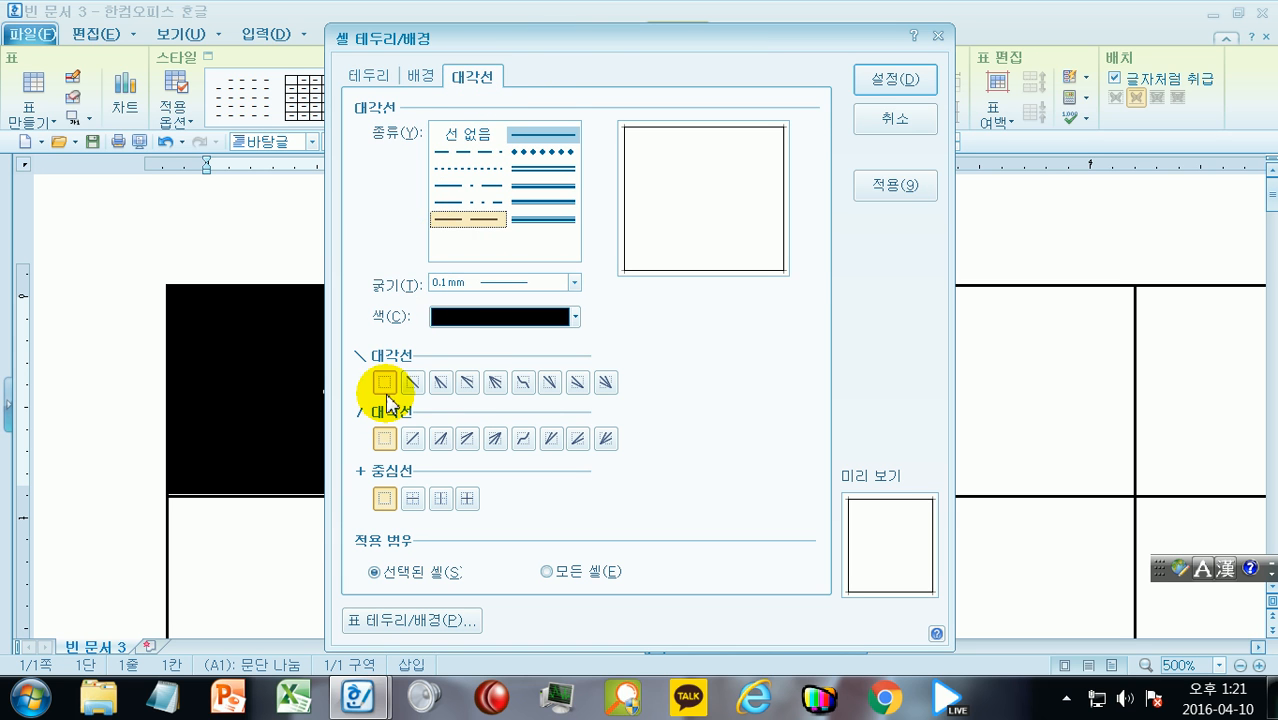
left_click(414, 381)
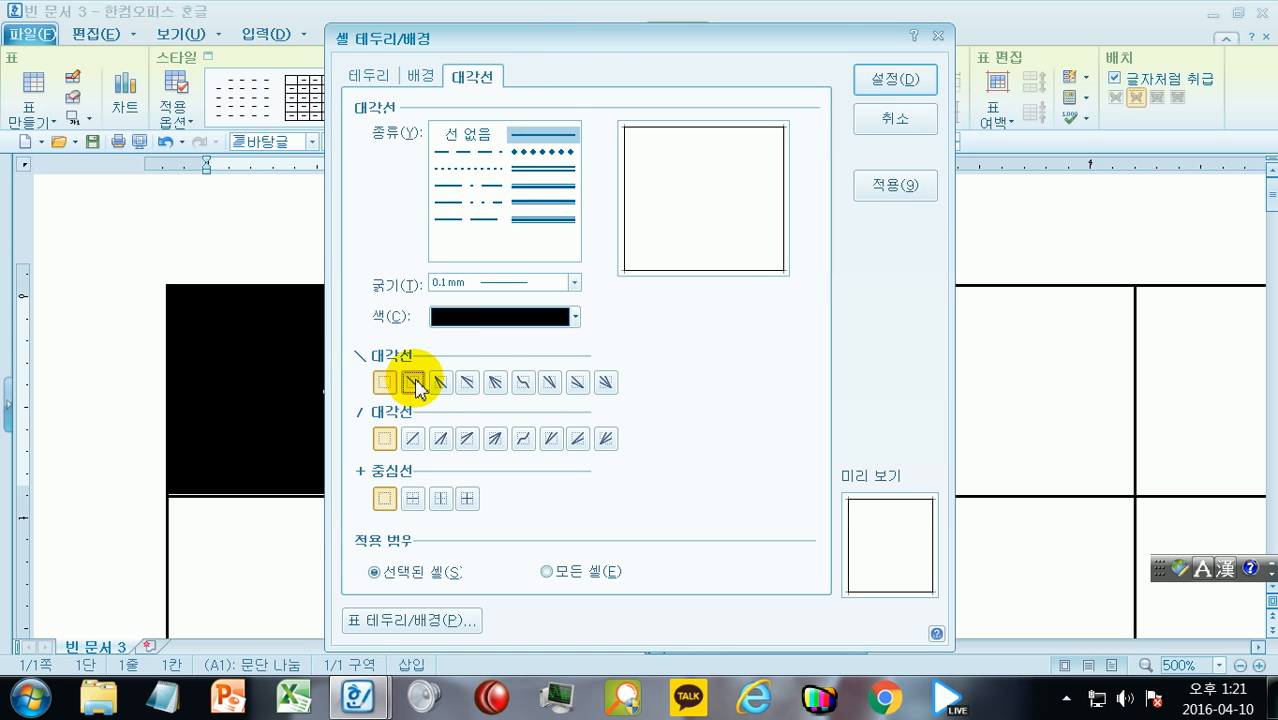
left_click(894, 80)
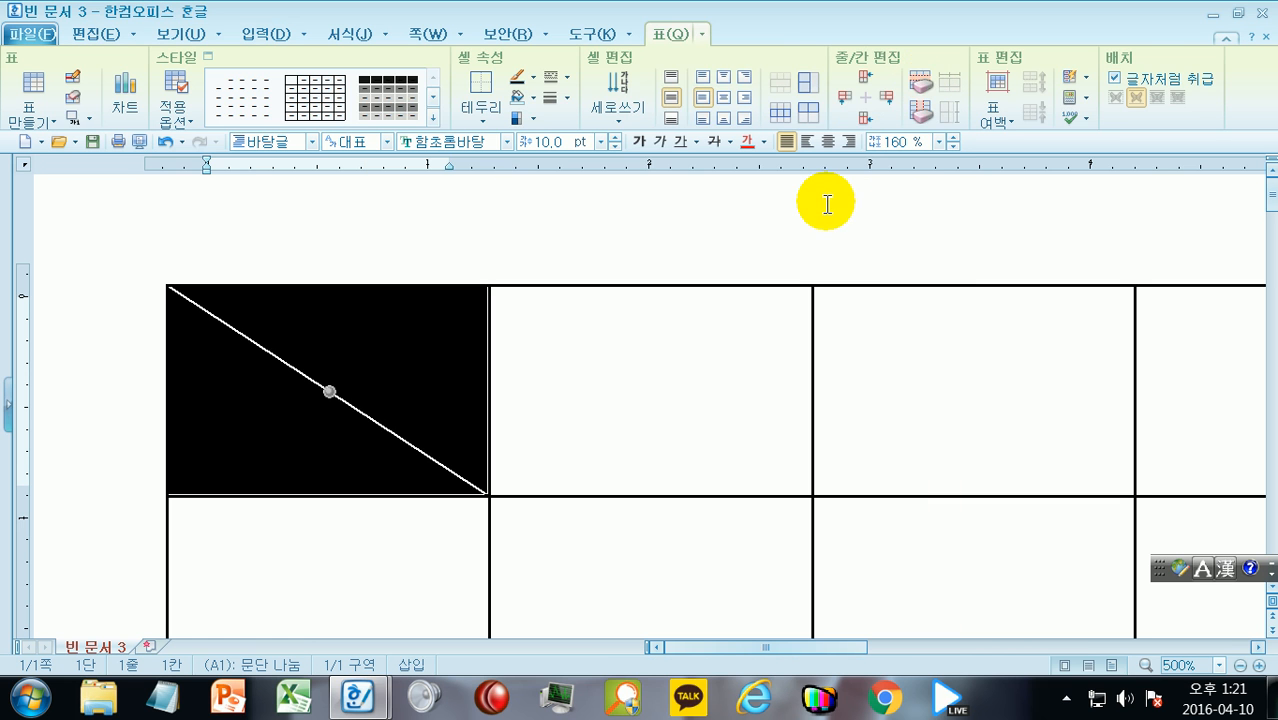
left_click(836, 215)
left_click(285, 380)
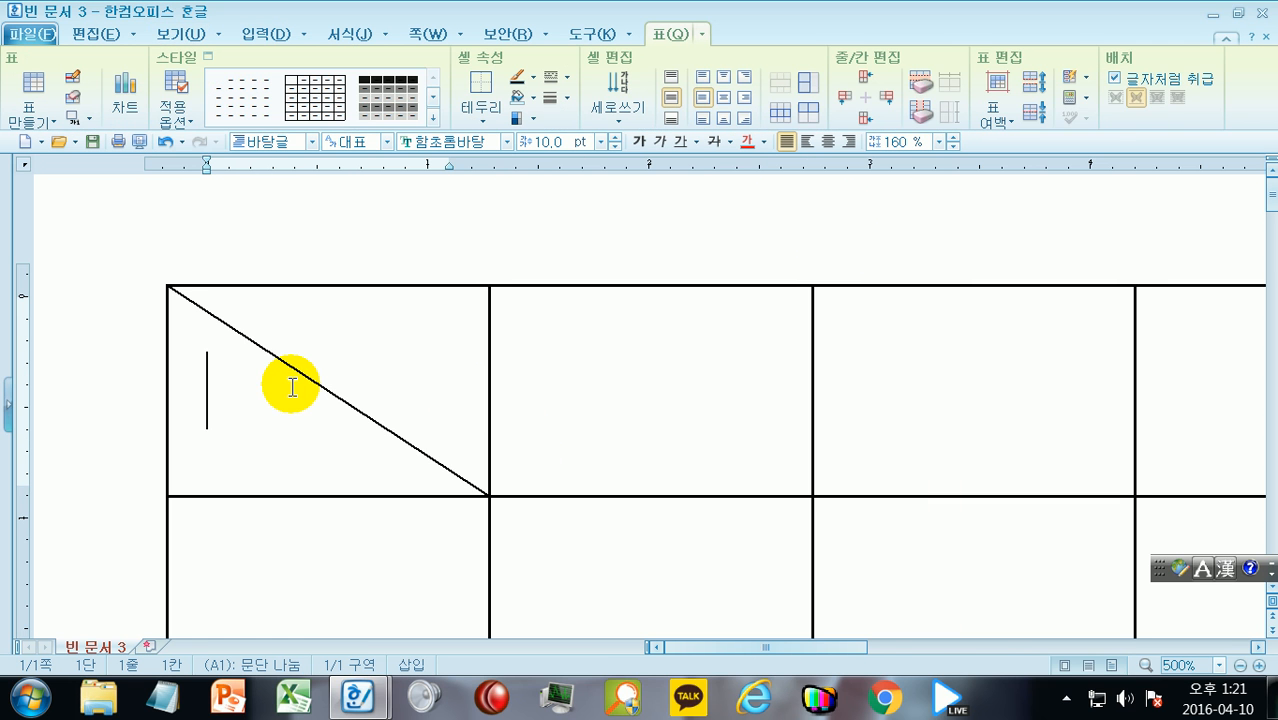
Remove the diagonal from the table's first cell by setting its 대각선 line type to 선 없음
key("F5")
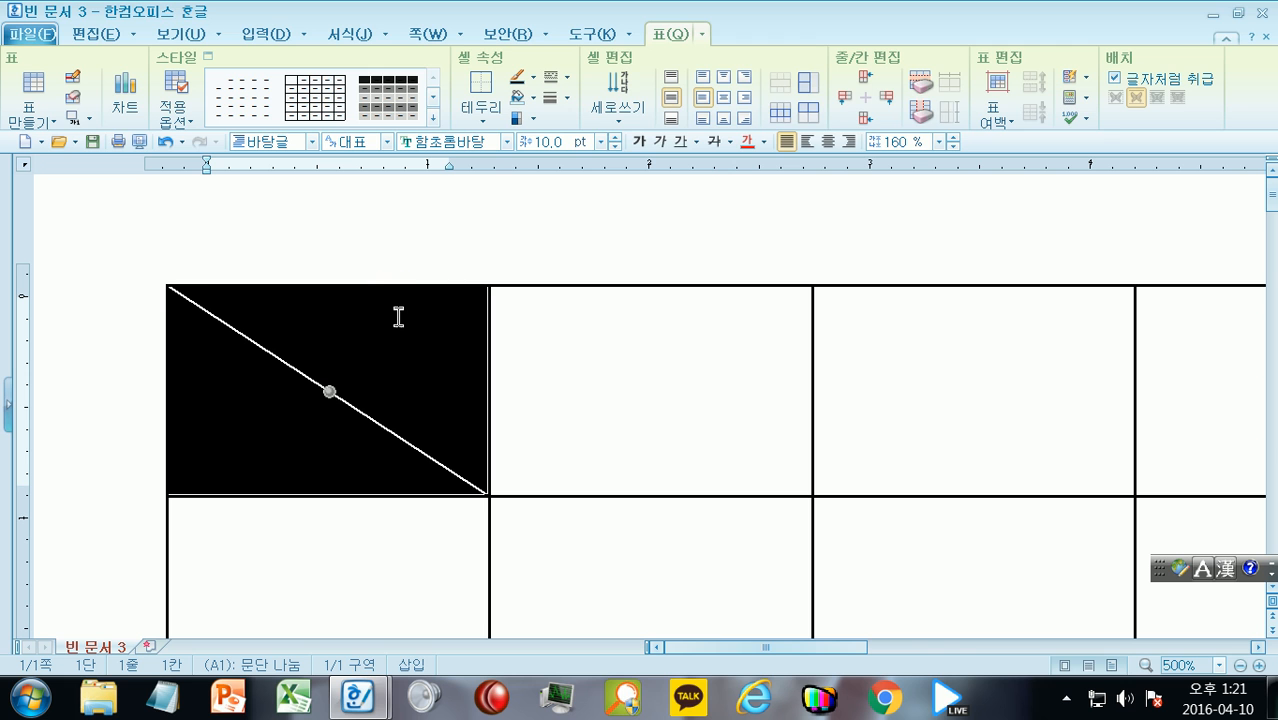
key("l")
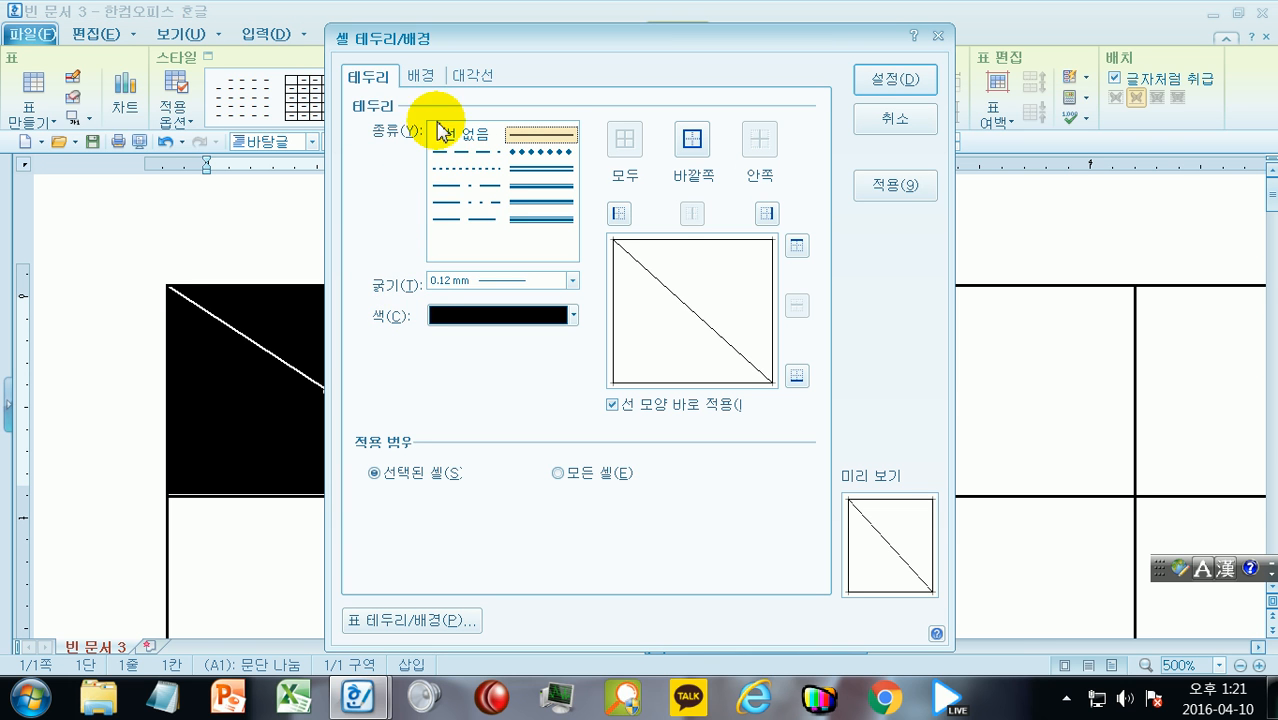
left_click(472, 76)
left_click(462, 133)
left_click(895, 79)
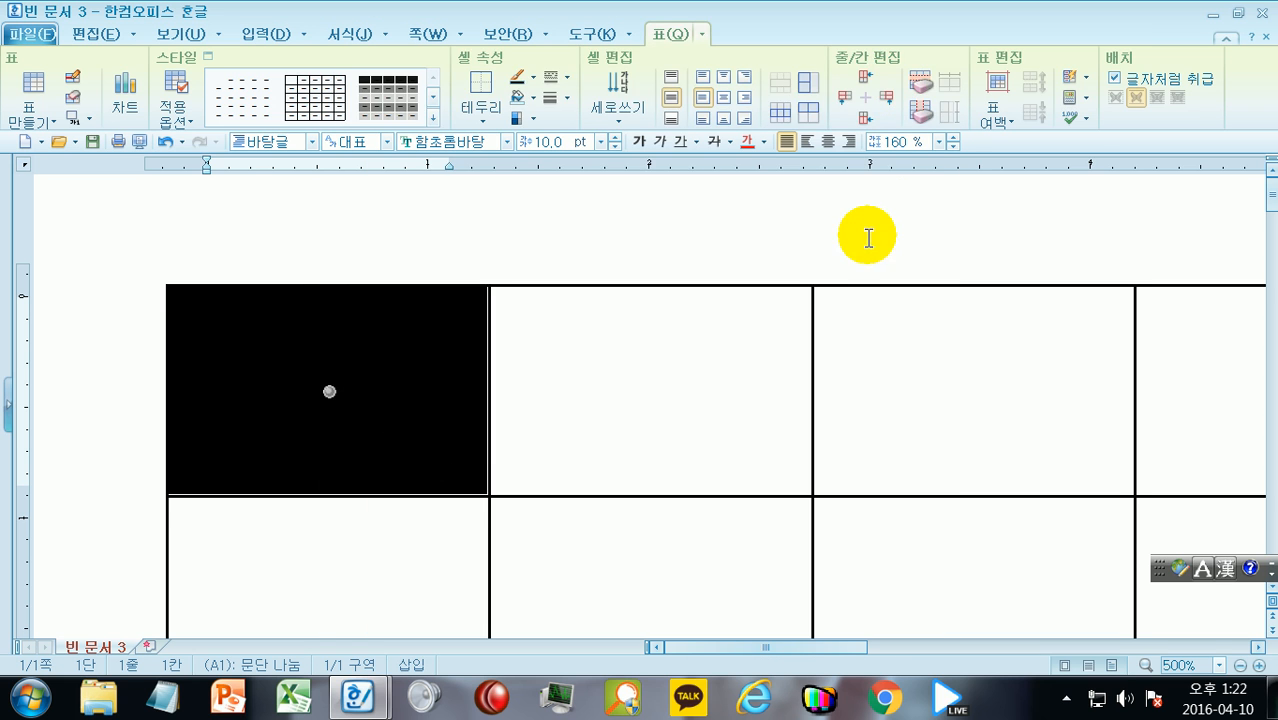
left_click(815, 222)
Add a single \ 대각선 to the first two cells of the top row with a solid black 0.1 mm line
left_click_drag(391, 357, 631, 367)
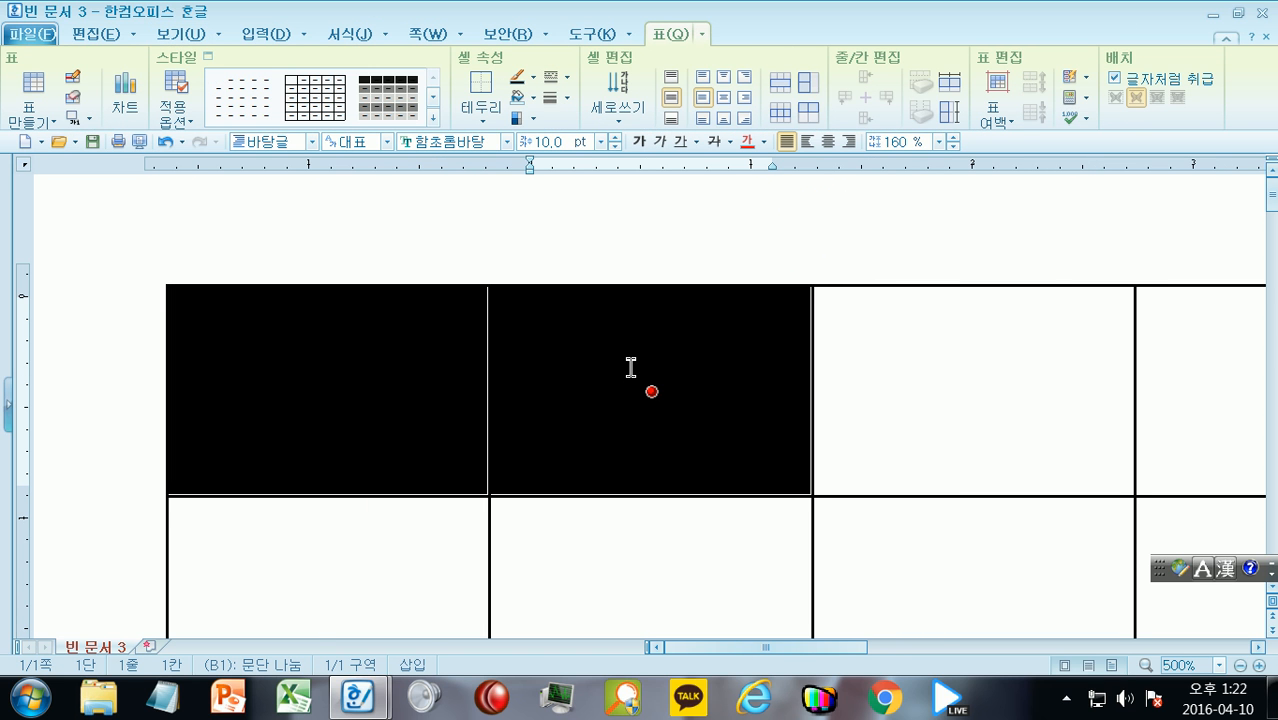
key("l")
left_click(476, 78)
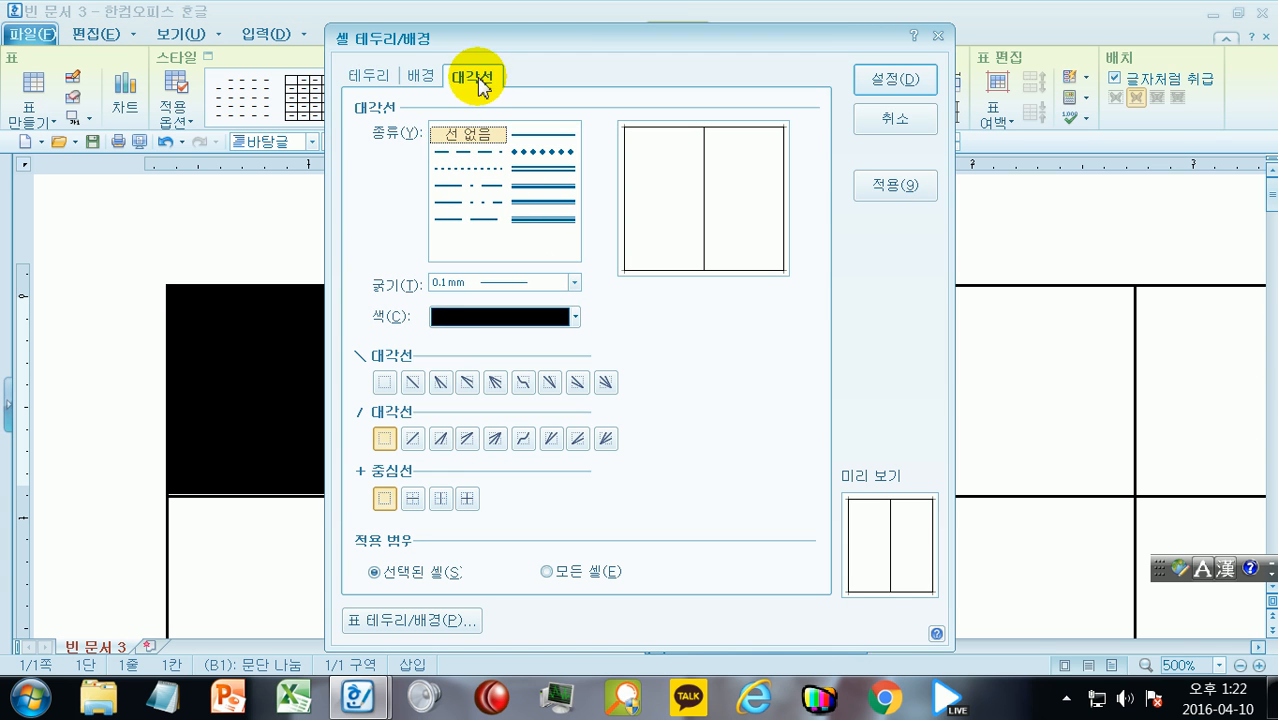
left_click(412, 382)
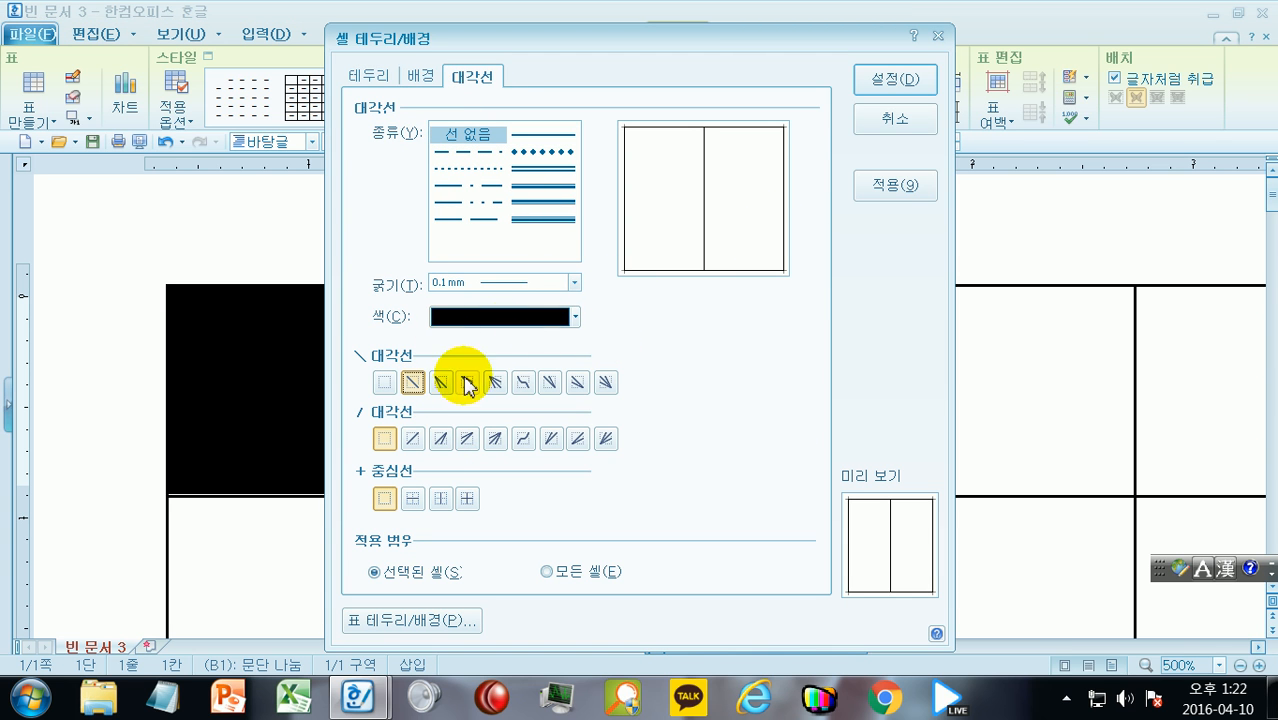
left_click(545, 142)
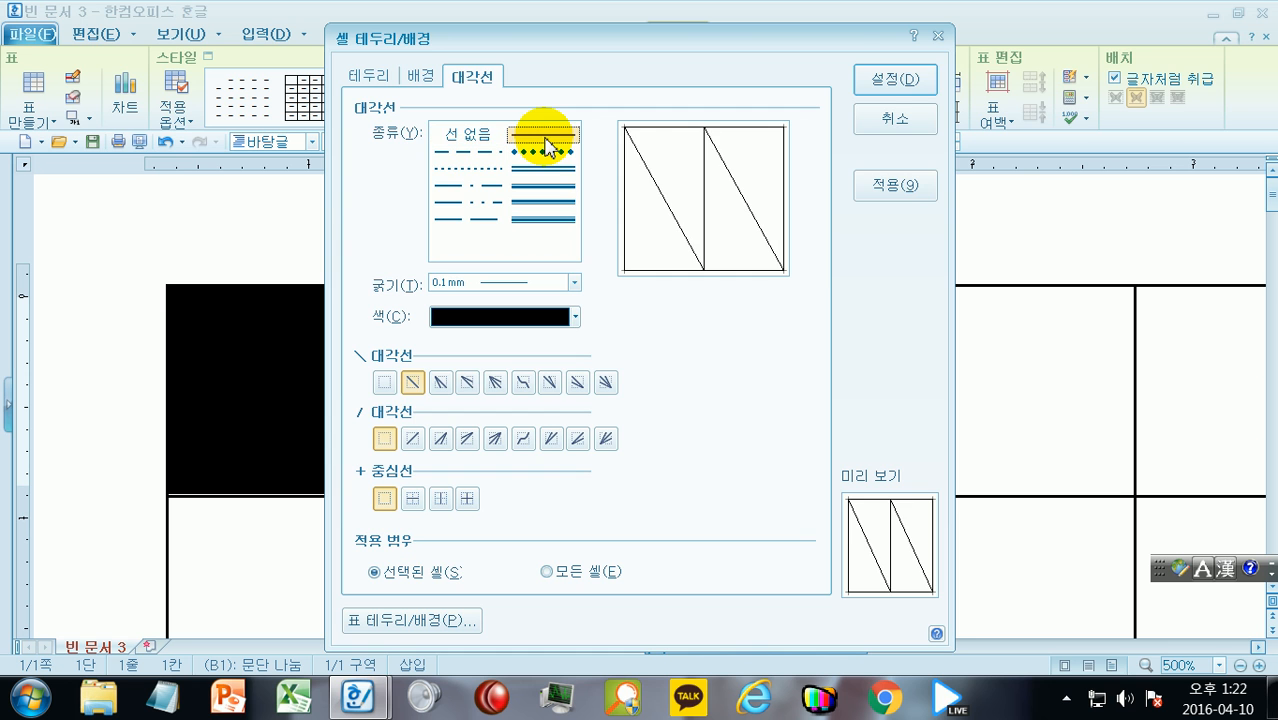
left_click(884, 78)
left_click(907, 200)
Add a single / 대각선 to the same two top-row cells so each is crossed with an X
left_click_drag(443, 368, 652, 387)
key("l")
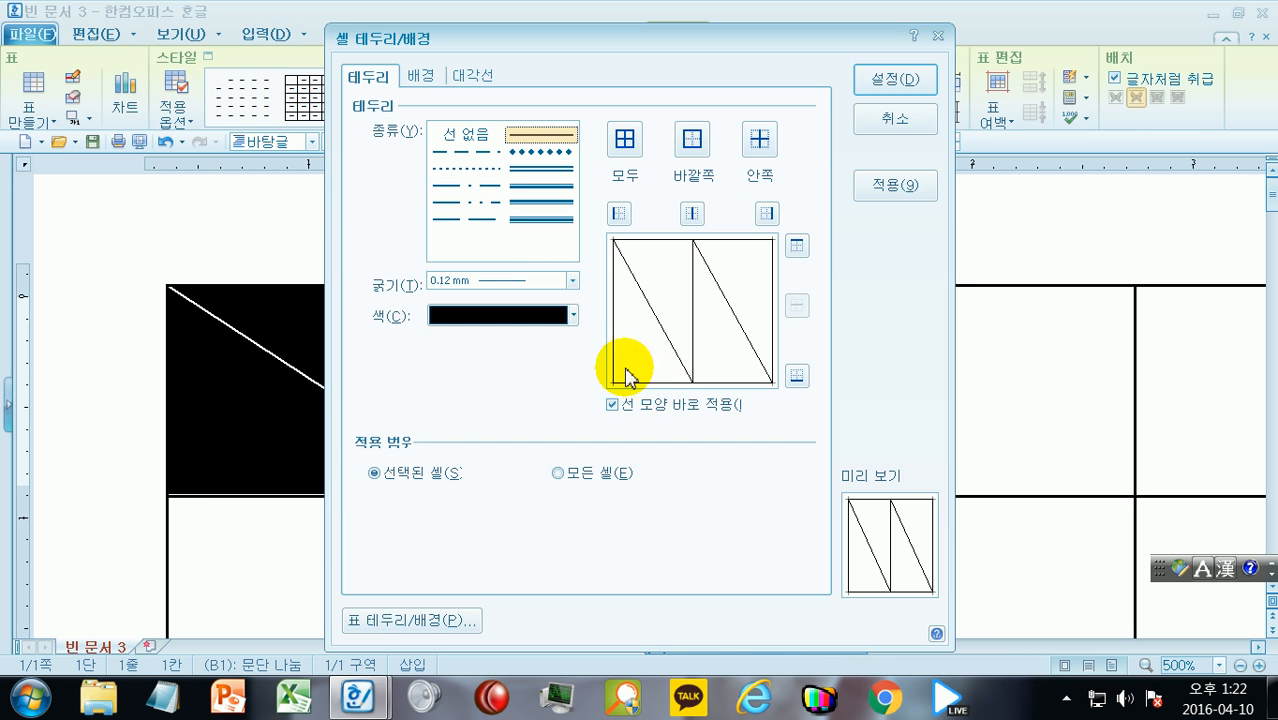
left_click(487, 78)
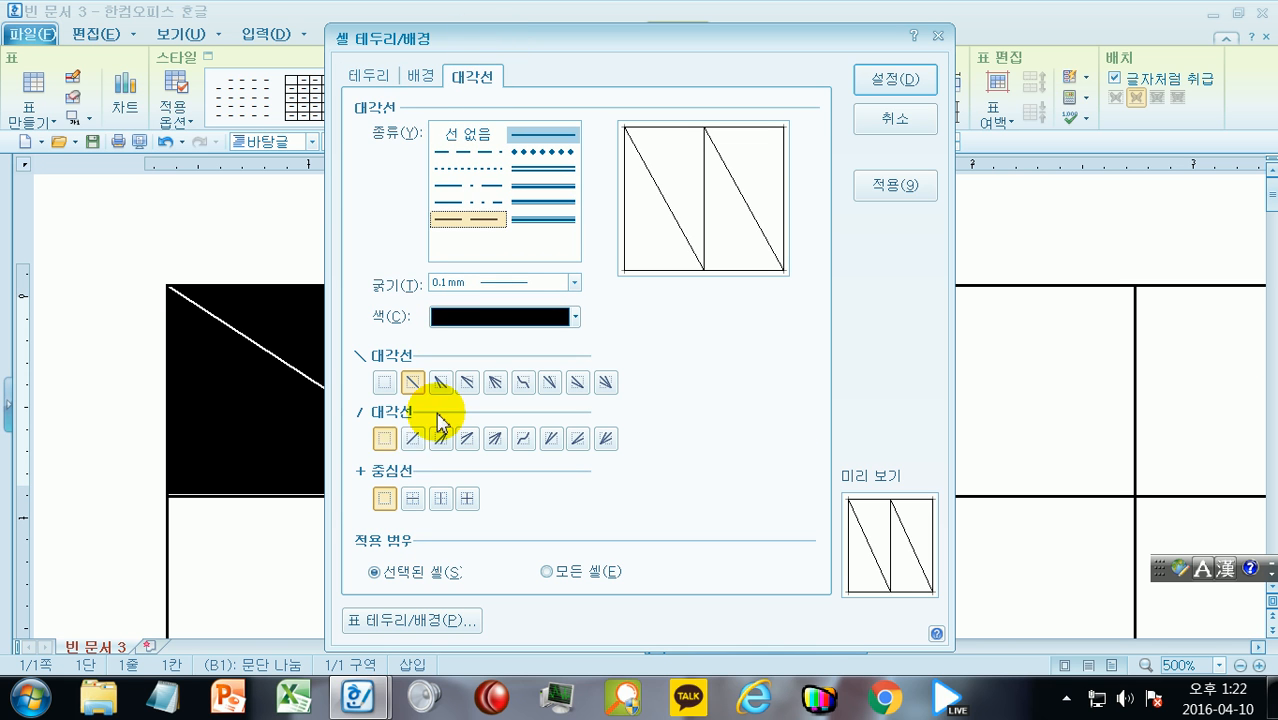
left_click(411, 438)
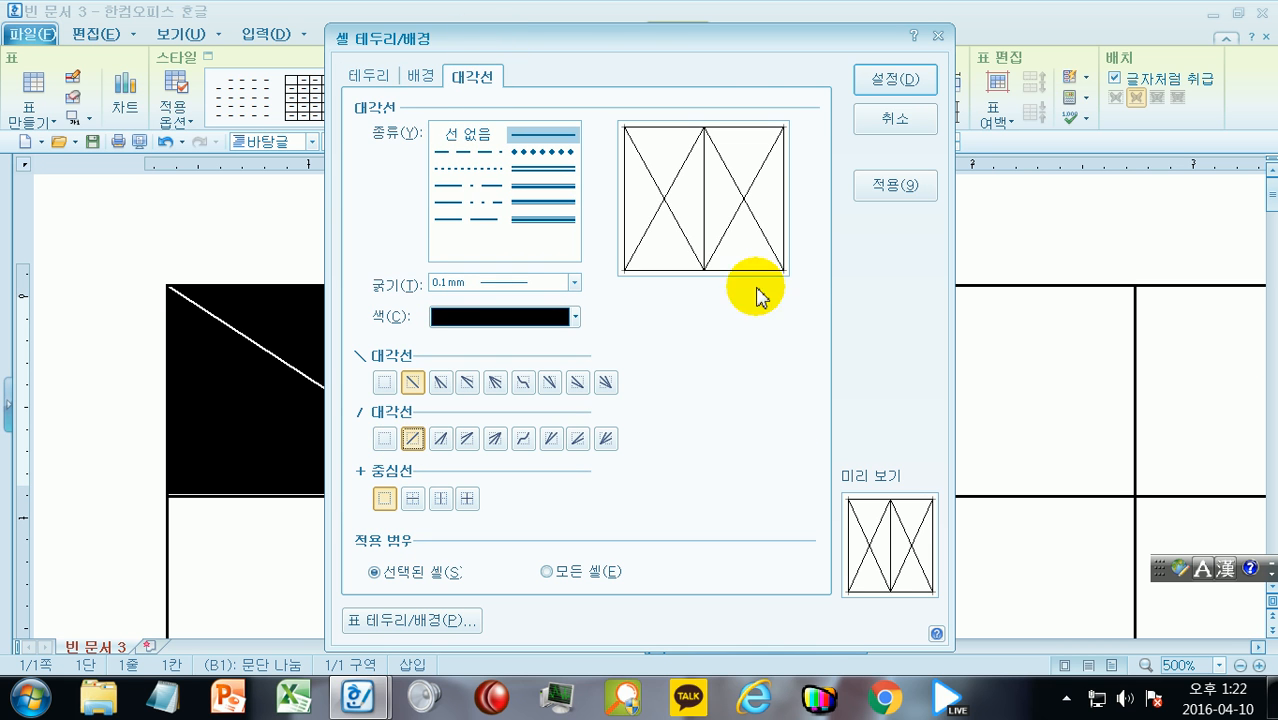
left_click(925, 80)
left_click(1006, 280)
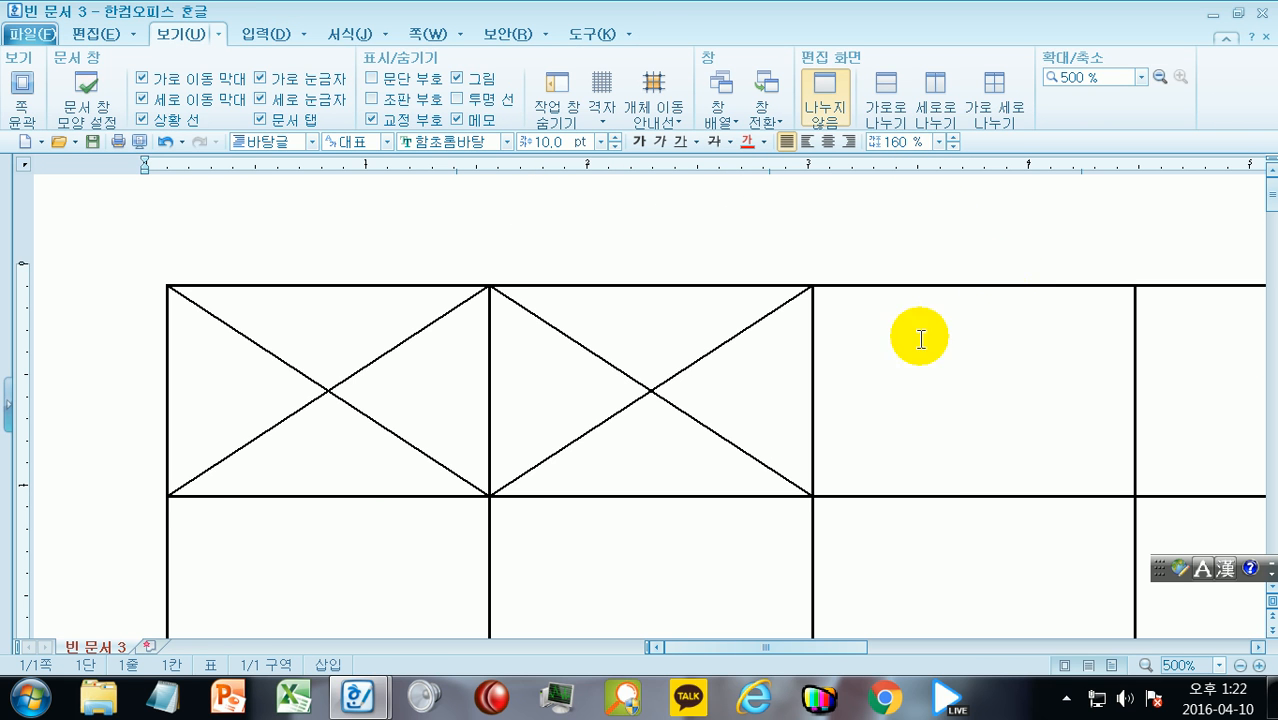
Remove the crossed diagonals from the first two top-row cells by setting their 대각선 line type to 선 없음
left_click_drag(382, 371, 716, 383)
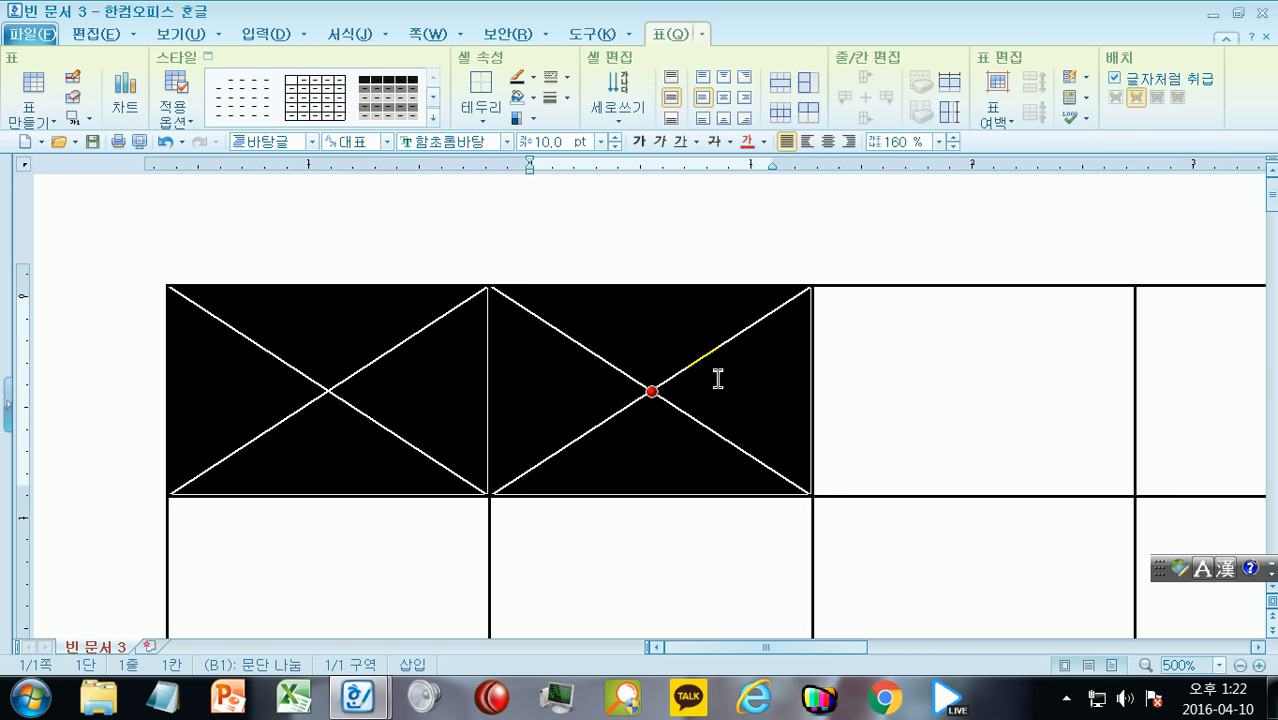
key("l")
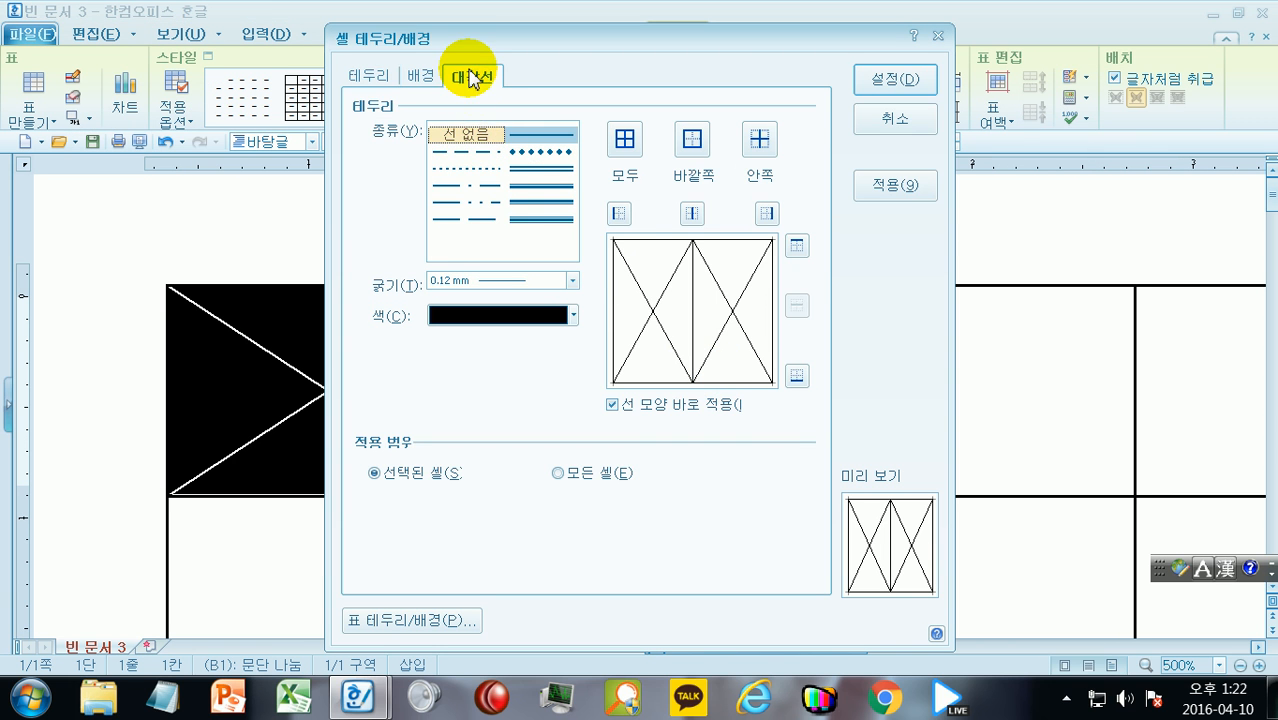
left_click(470, 78)
left_click(470, 134)
left_click(893, 84)
Add only a single \ 대각선 to the table's first cell with a solid black 0.1 mm line
left_click(428, 371)
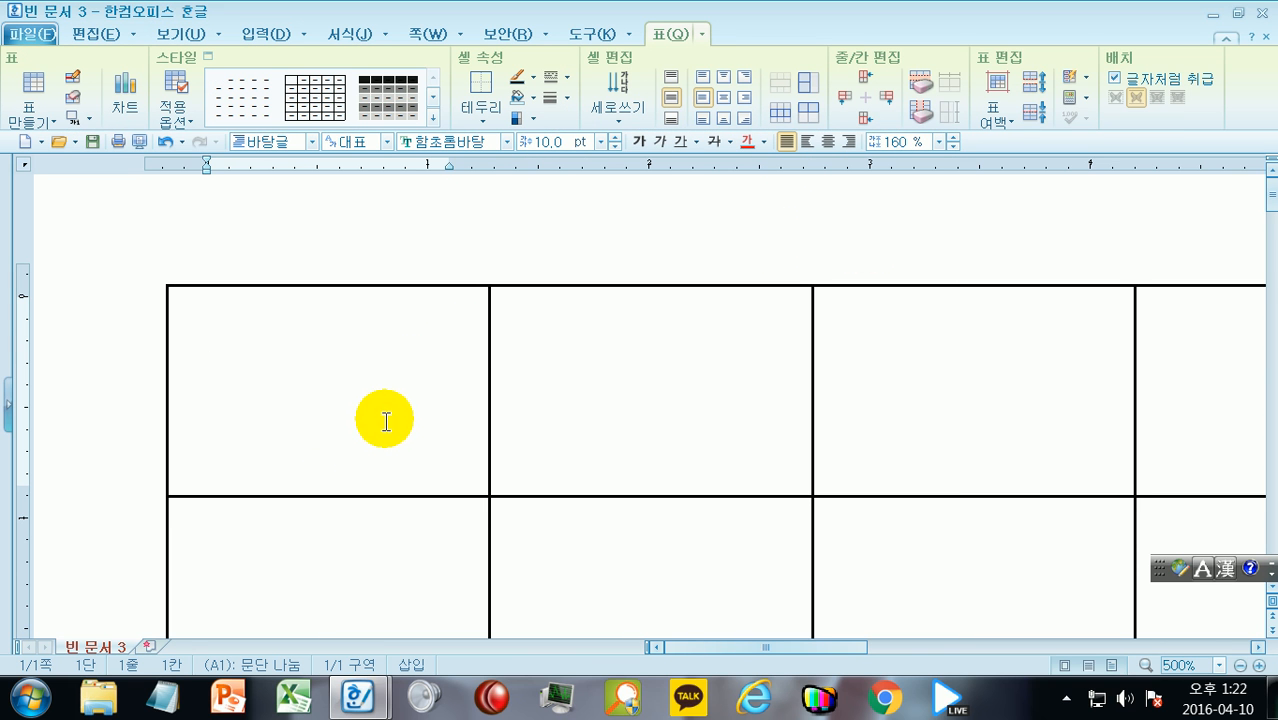
key("F5")
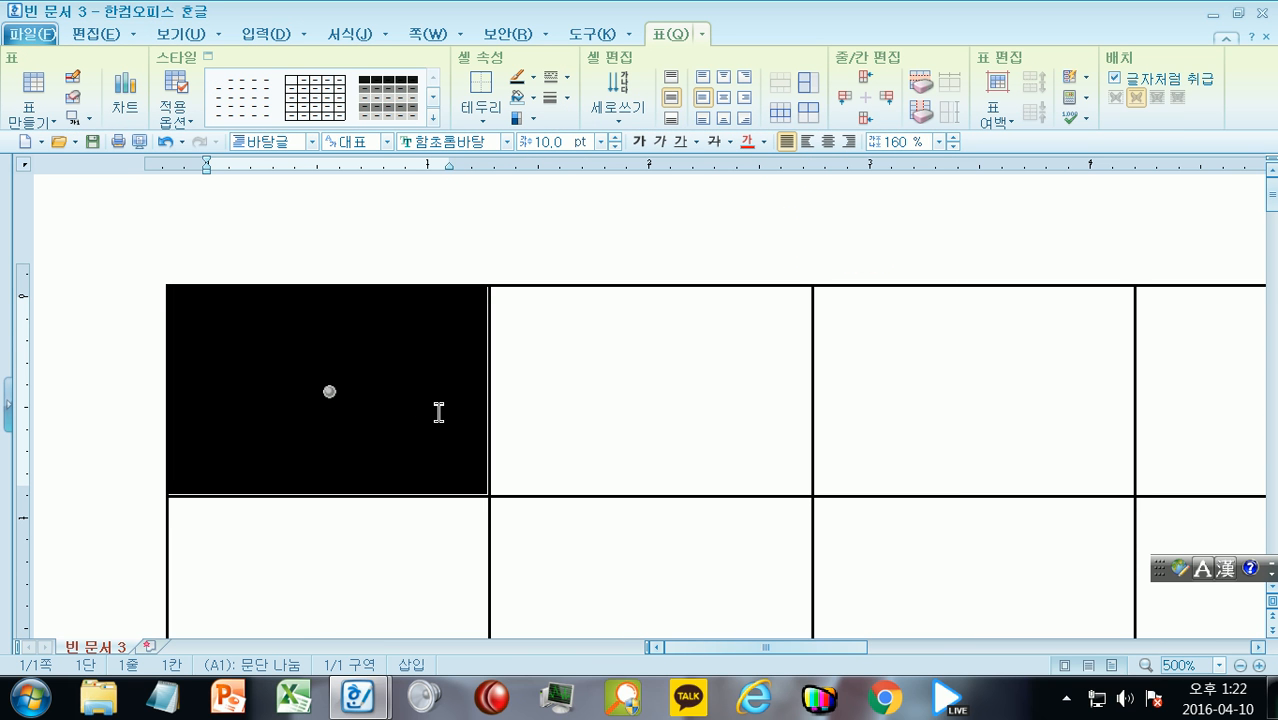
key("l")
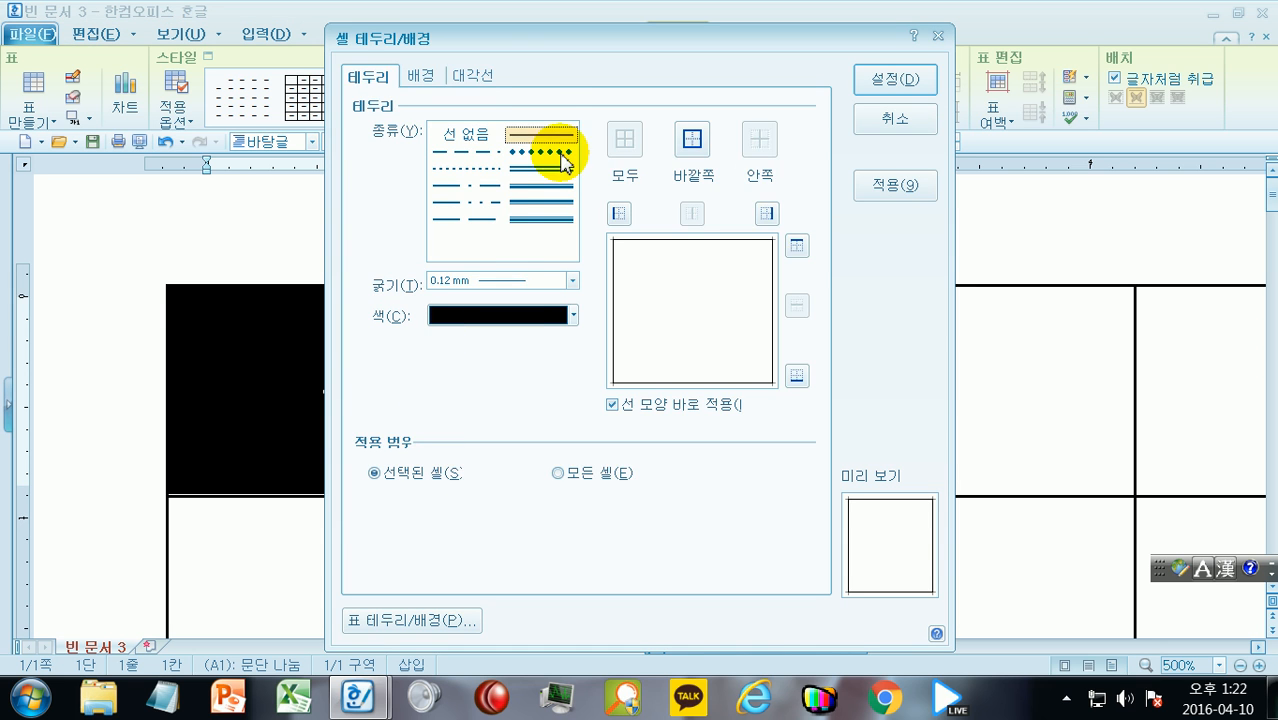
left_click(474, 78)
left_click(543, 219)
left_click(412, 383)
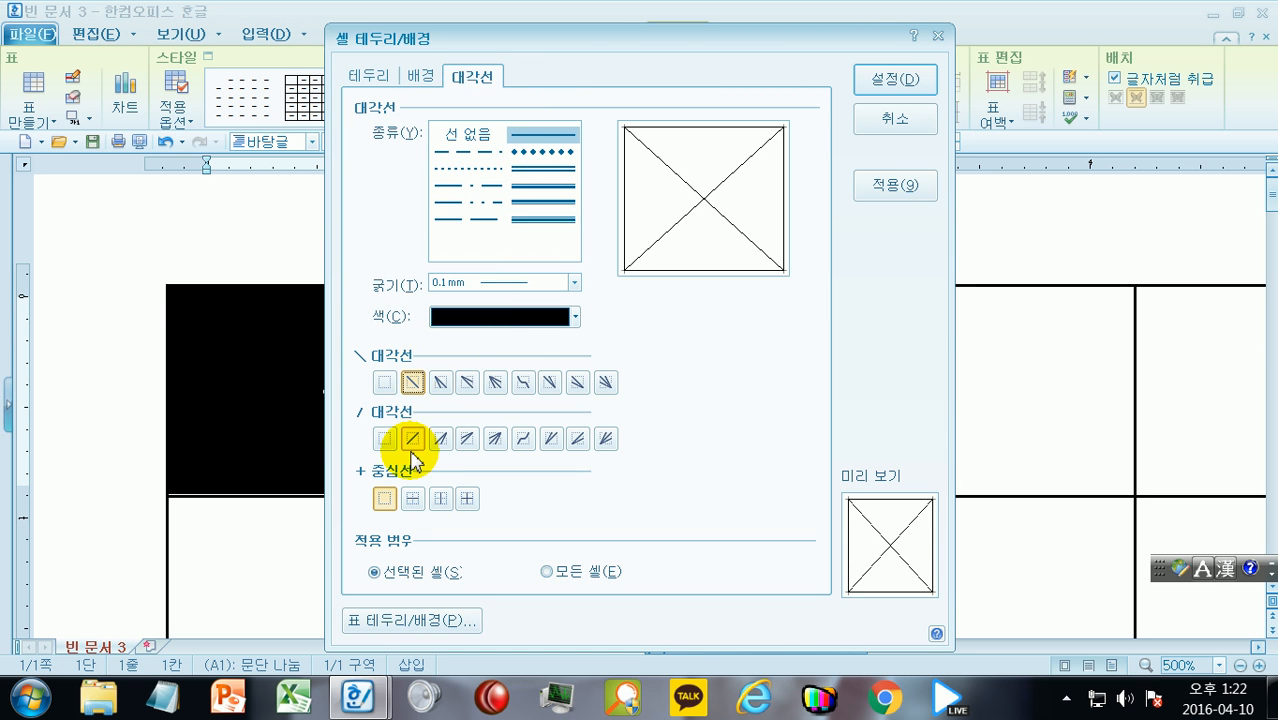
left_click(412, 444)
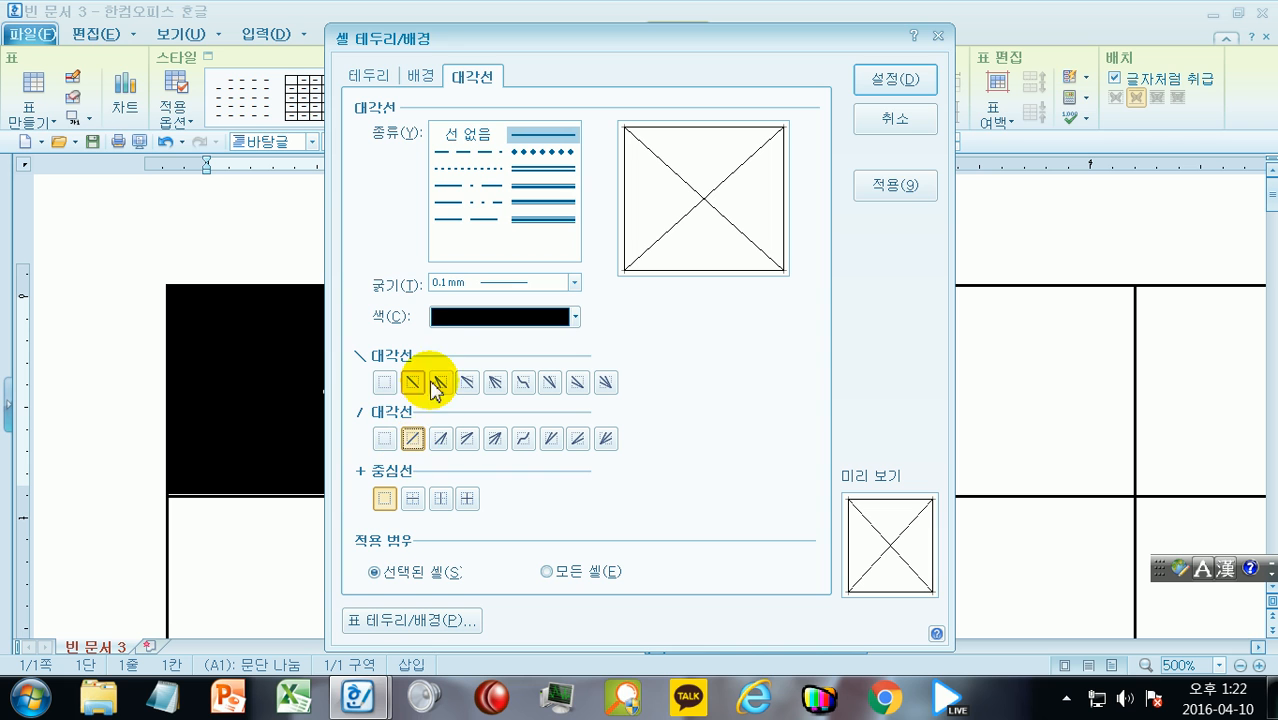
left_click(386, 441)
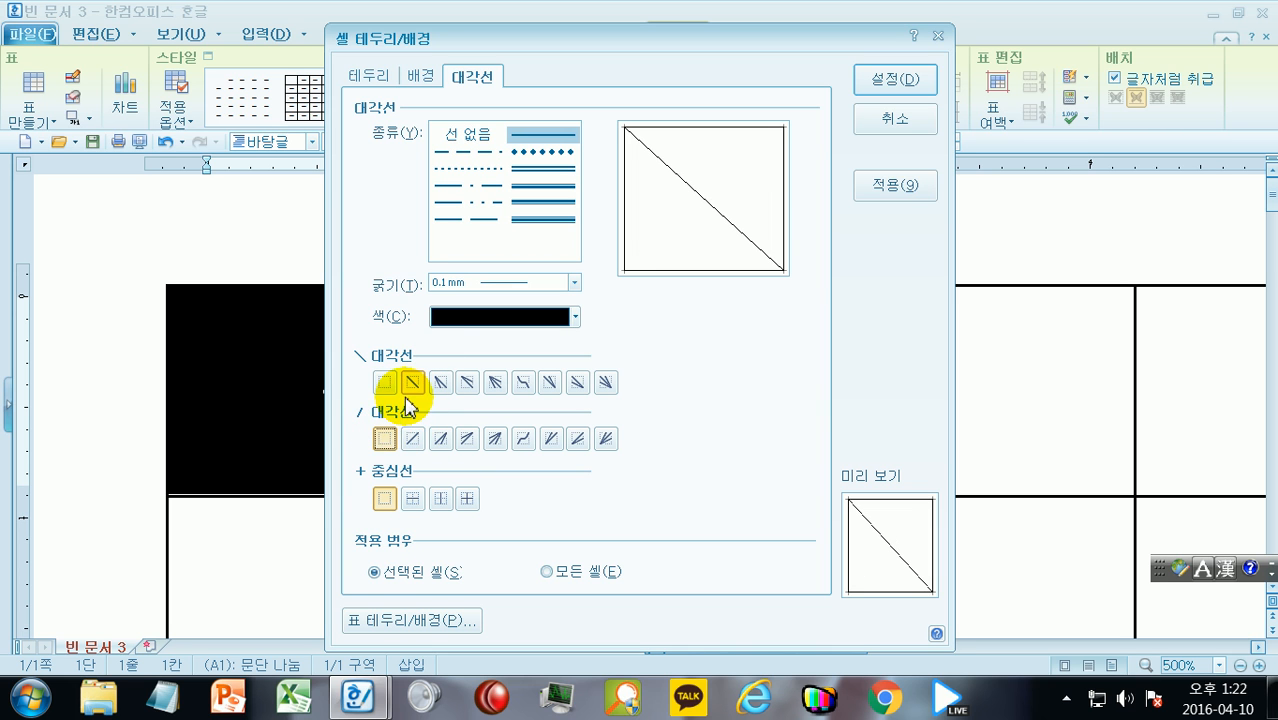
left_click(893, 80)
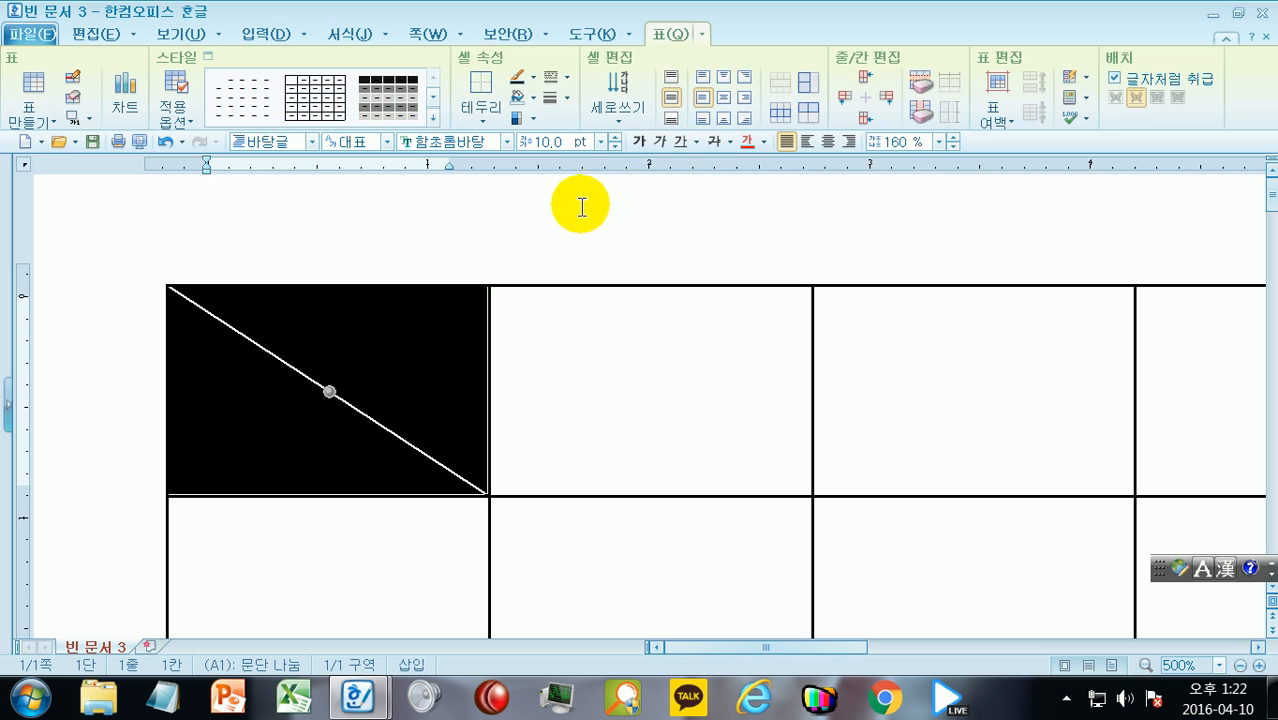
Set the text colour to black in the first cell and delete the unreadable text there
left_click(319, 340)
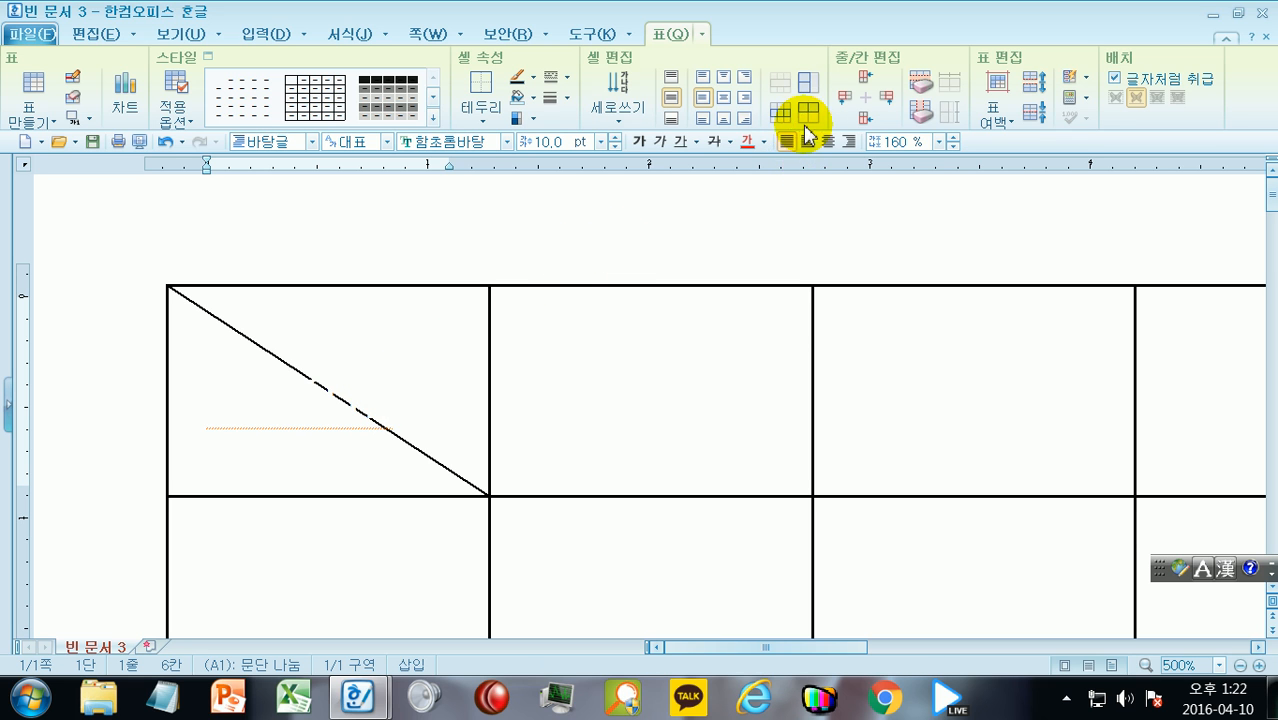
left_click(763, 142)
left_click(747, 208)
left_click_drag(203, 402, 543, 358)
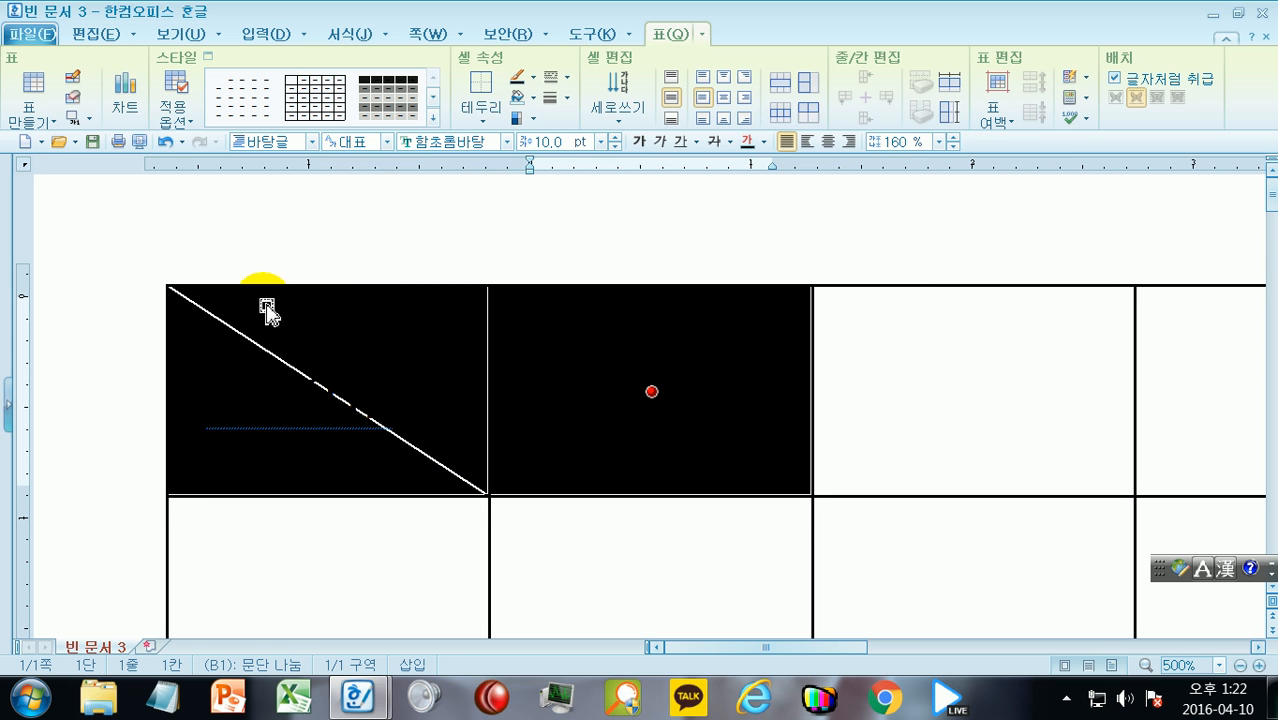
left_click(334, 305)
left_click_drag(191, 419, 437, 408)
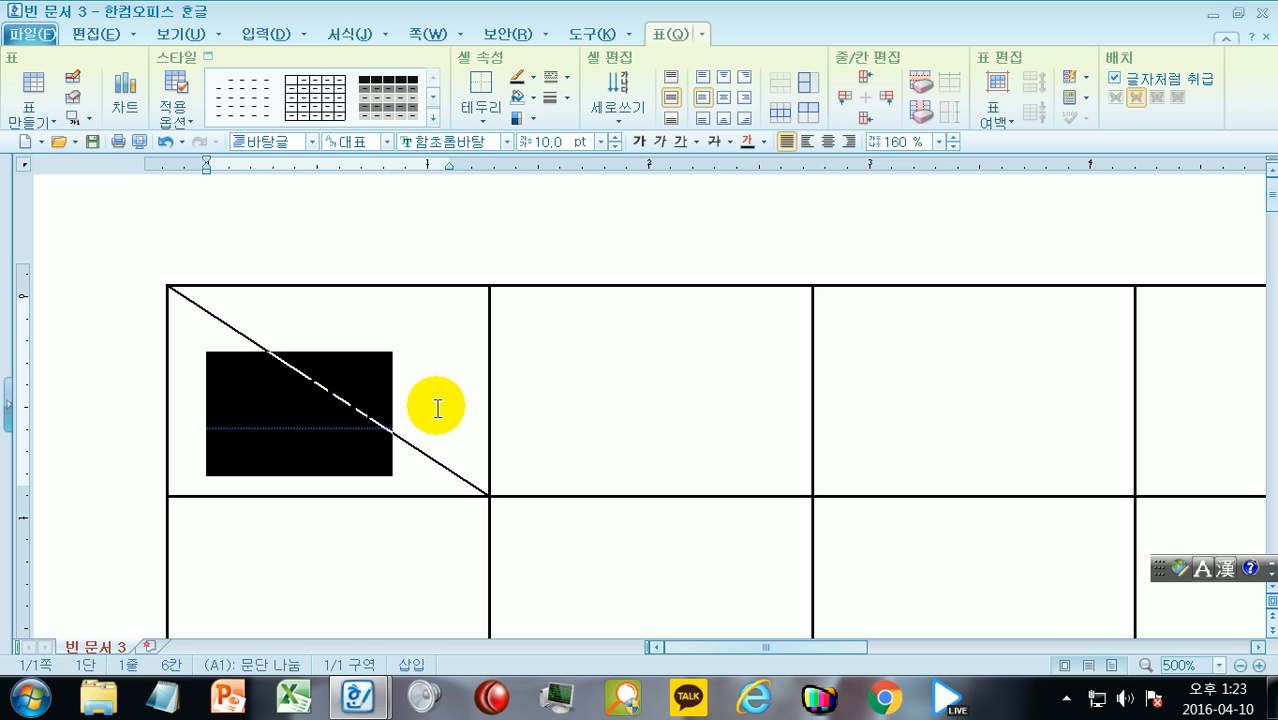
key("Delete")
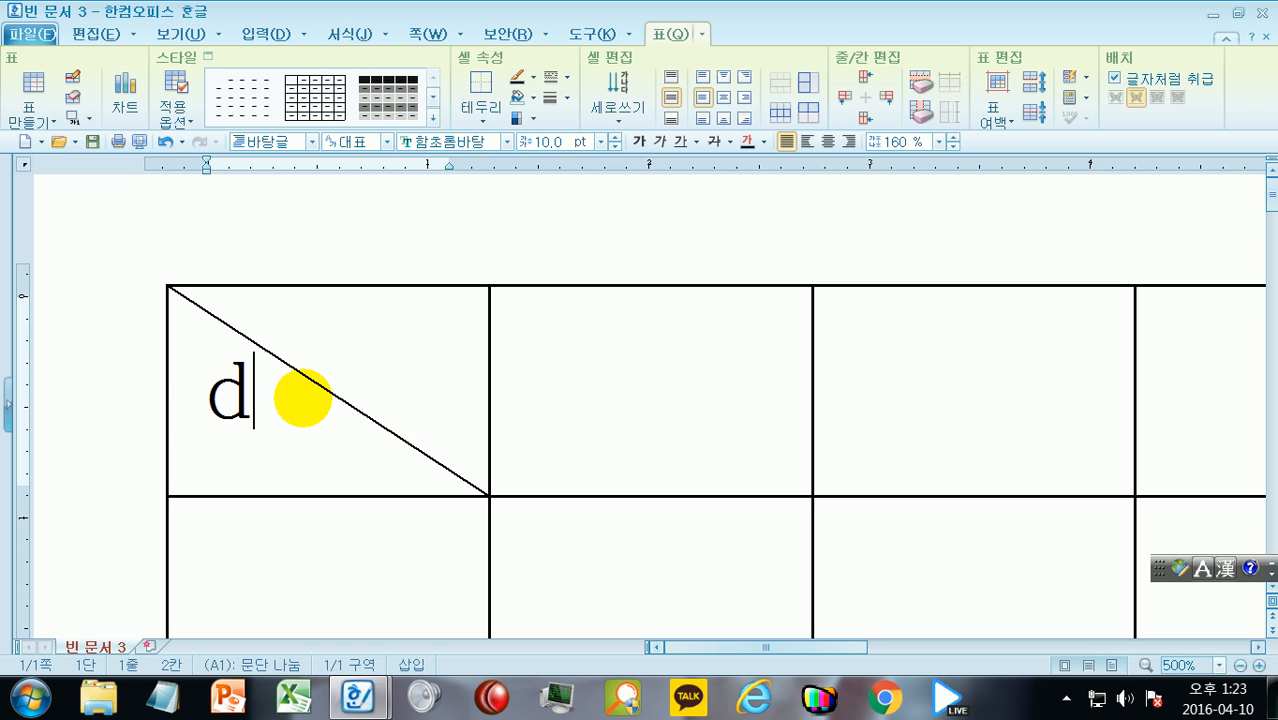
Enter 요일 and 시간 on two separate lines in the first cell, replacing the stray letter
key("BackSpace")
key("BackSpace")
type("요일")
key("Return")
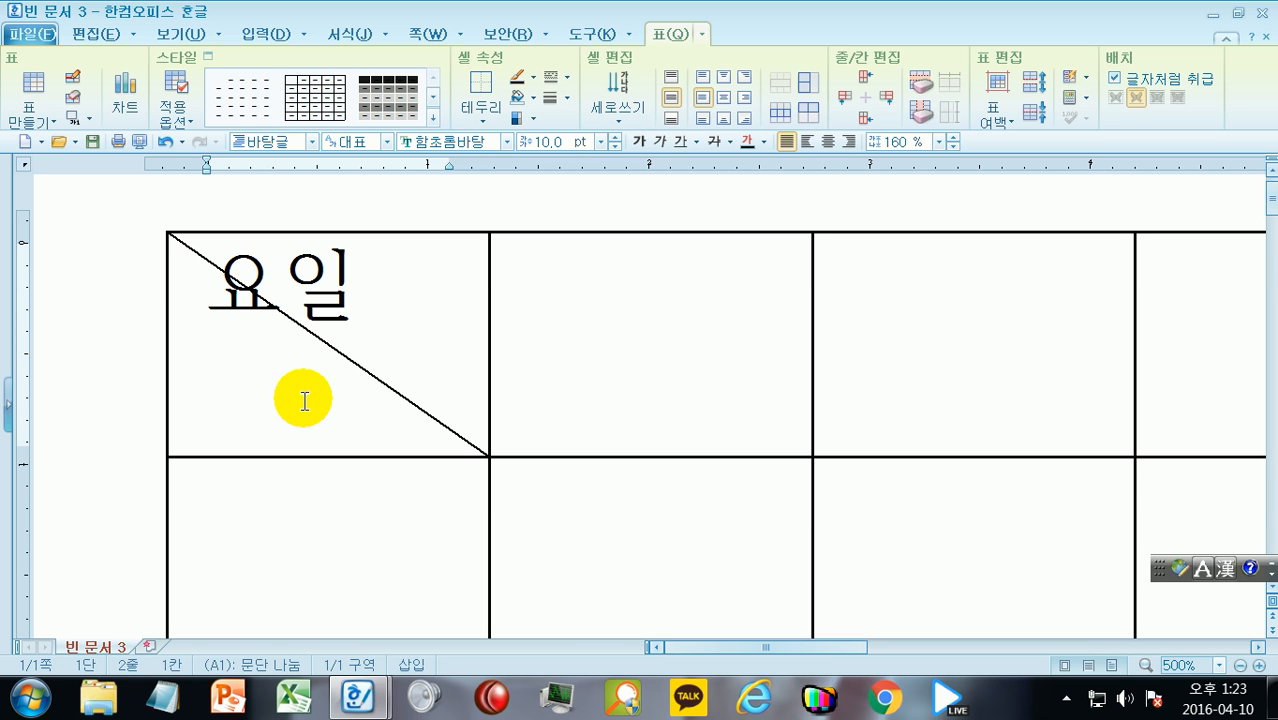
type("시가")
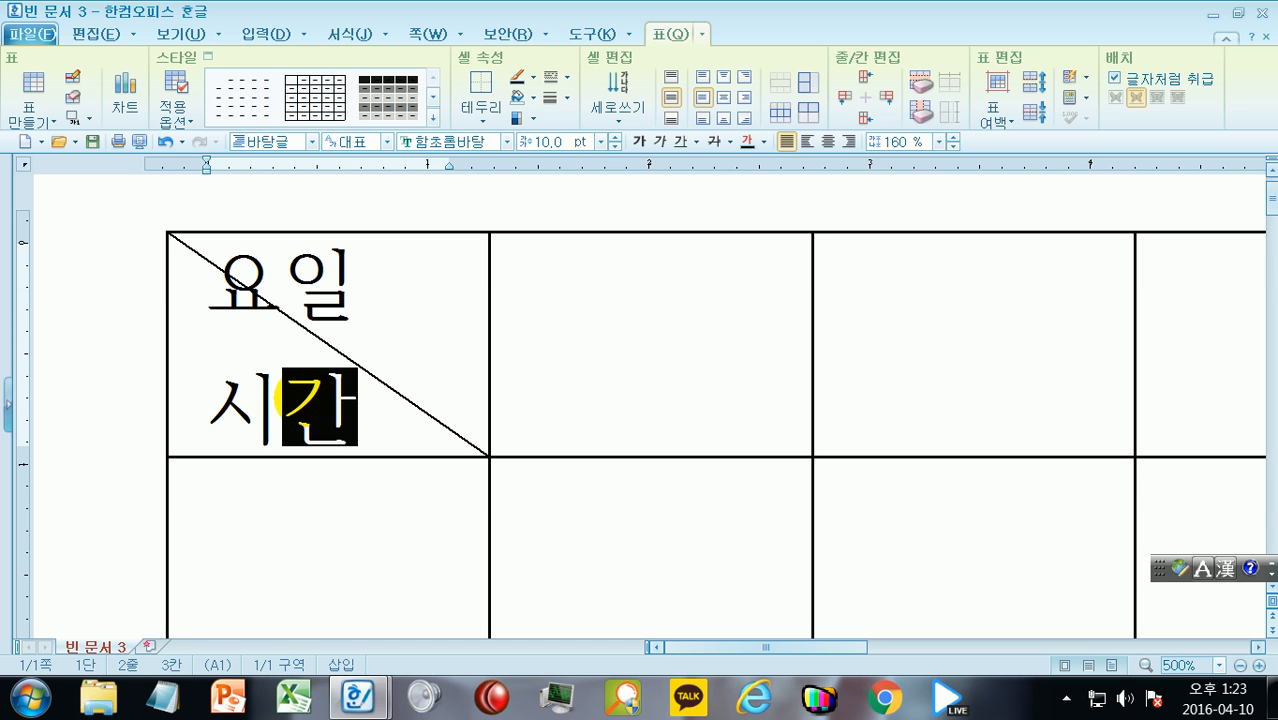
Right-align the 요일 line in the first cell so it sits above the diagonal
left_click(376, 289)
scroll(376, 289, "up", 1)
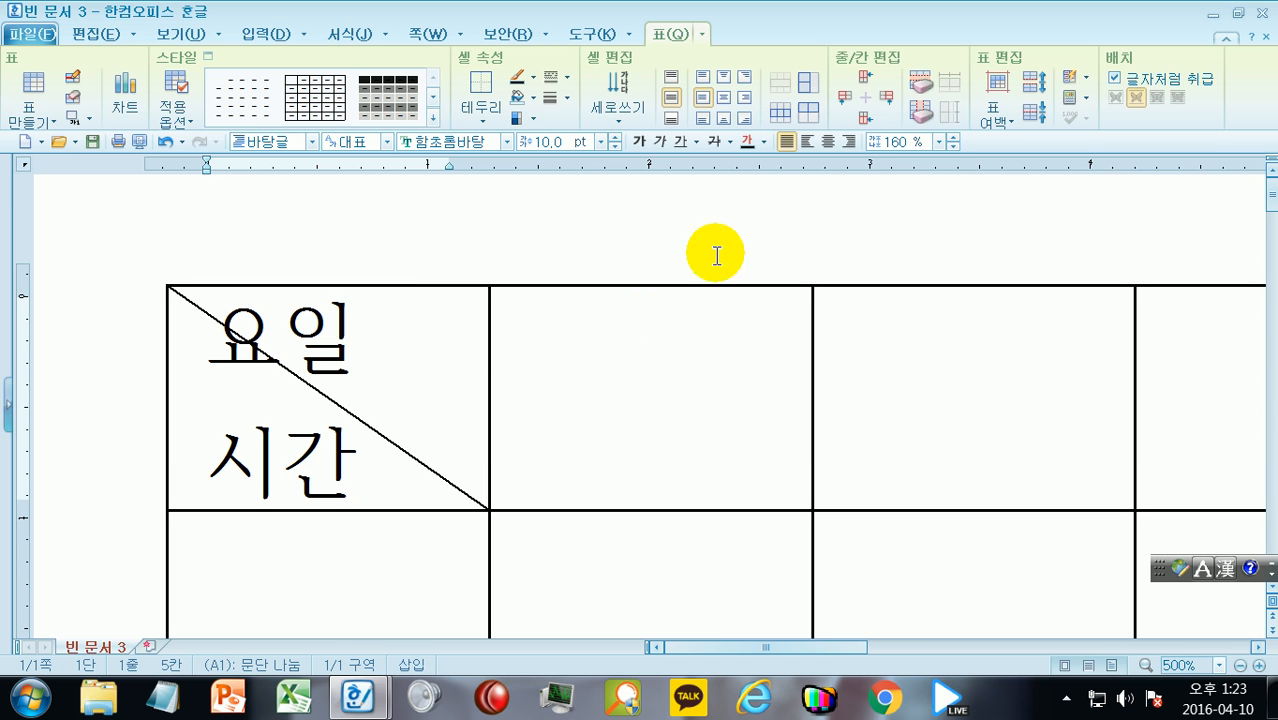
left_click(848, 146)
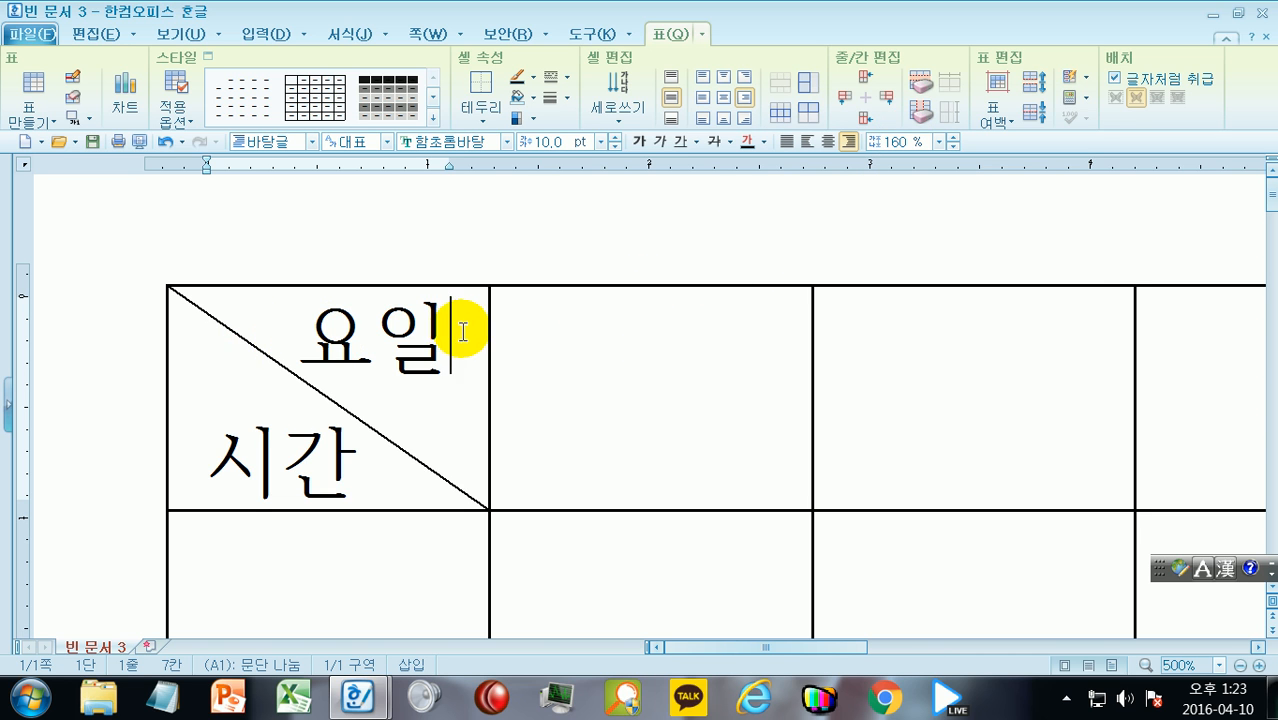
Add a single \ 대각선 to the second cell of the top row with a solid black 0.1 mm line
left_click(615, 335)
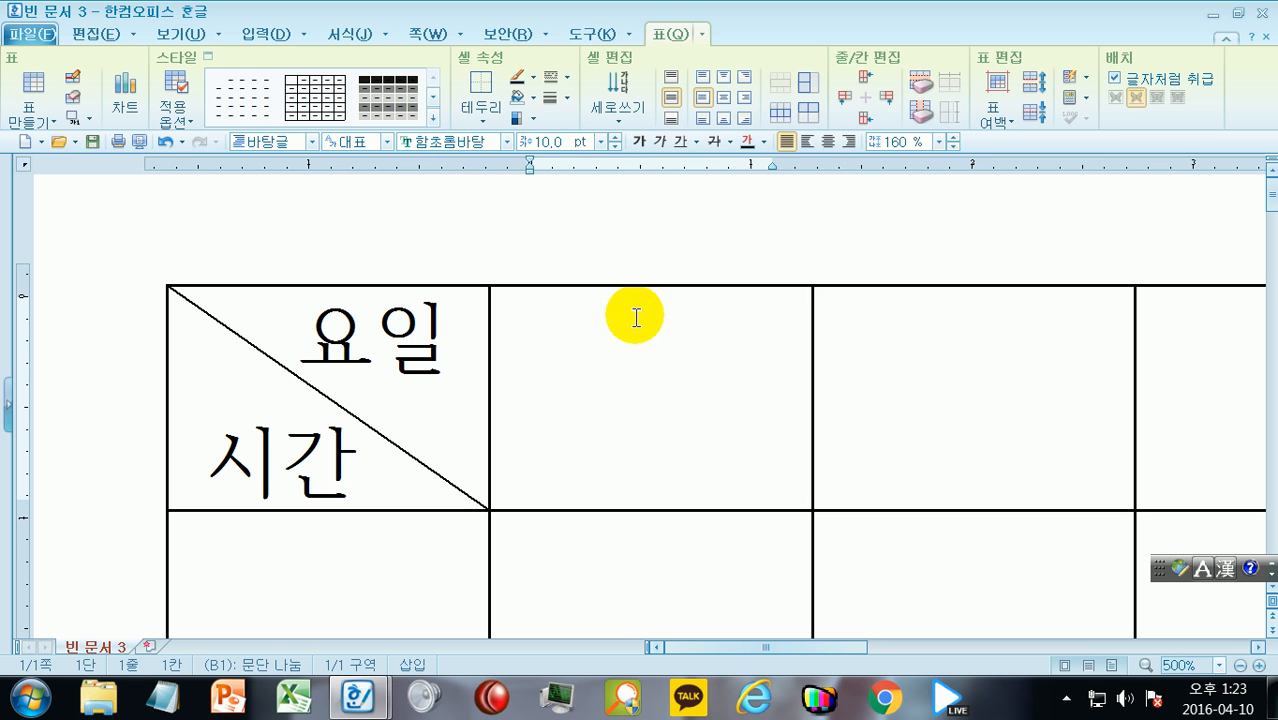
key("F5")
key("l")
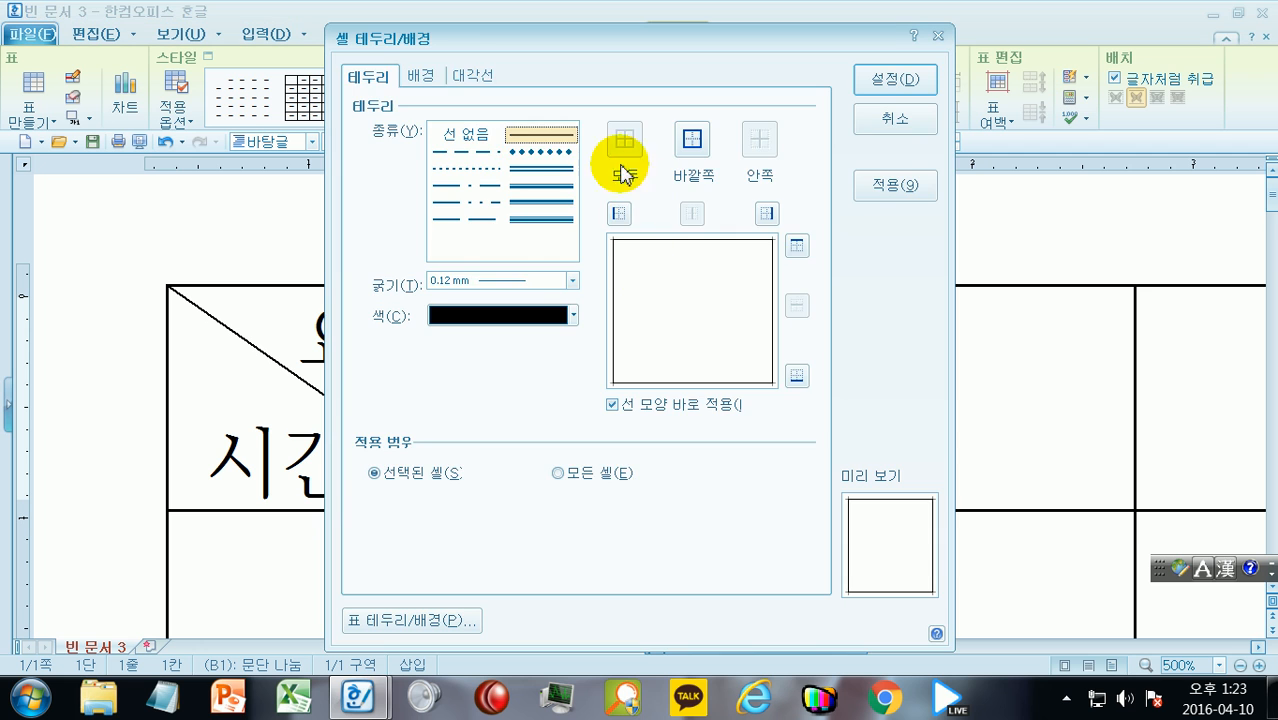
left_click(472, 77)
left_click(482, 220)
left_click(384, 382)
left_click(384, 438)
left_click(412, 382)
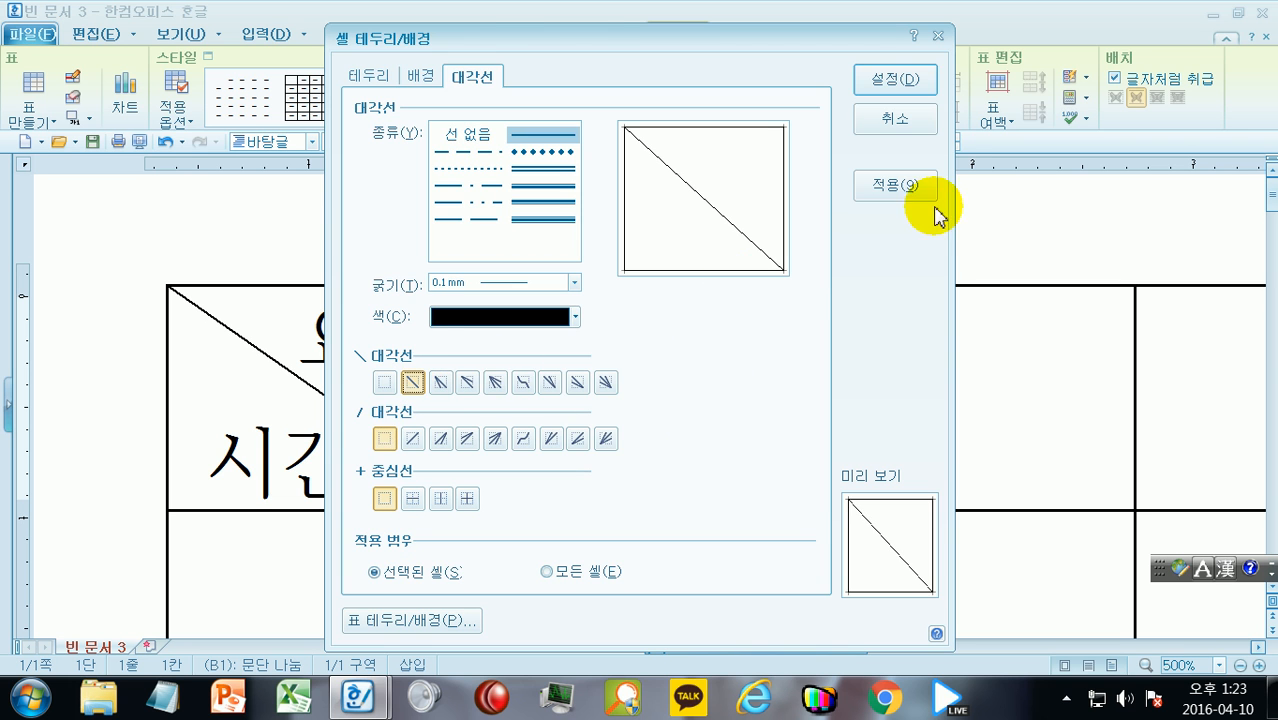
left_click(905, 78)
key("Escape")
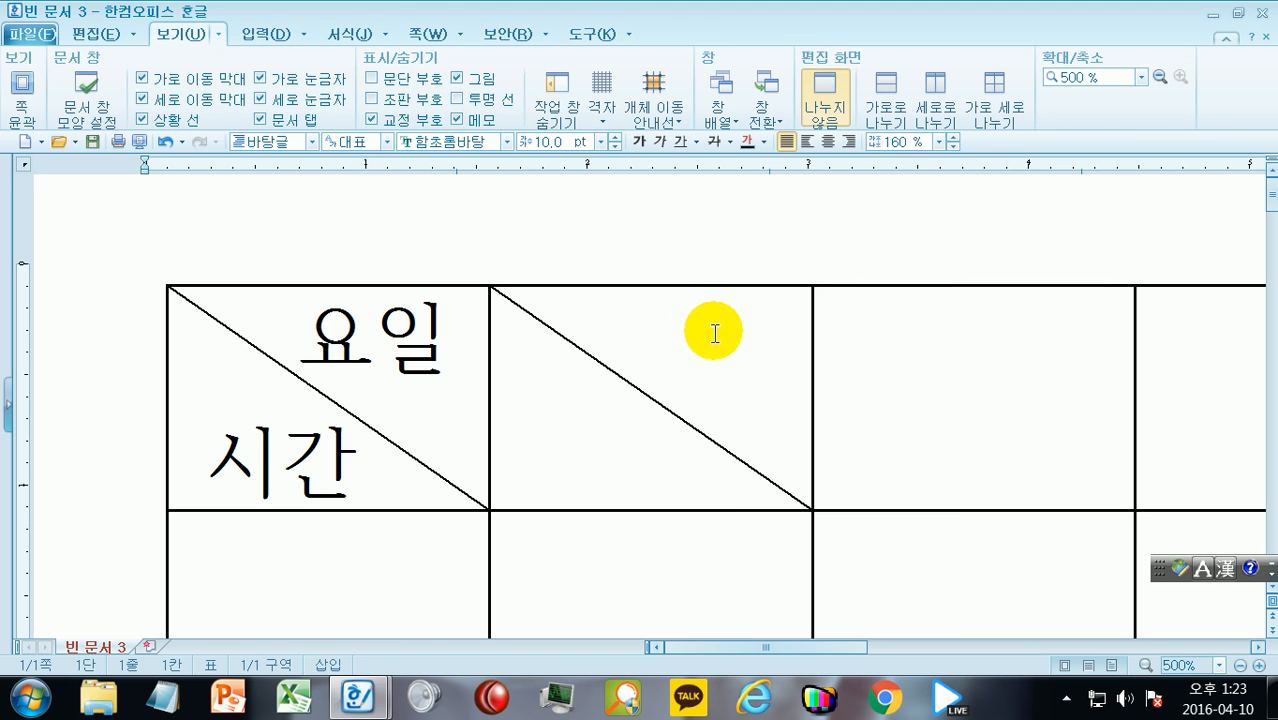
Enter 요일 and 시간 on two separate lines in the second cell of the top row
left_click(599, 354)
type("ㅇㅛㅇㅣ")
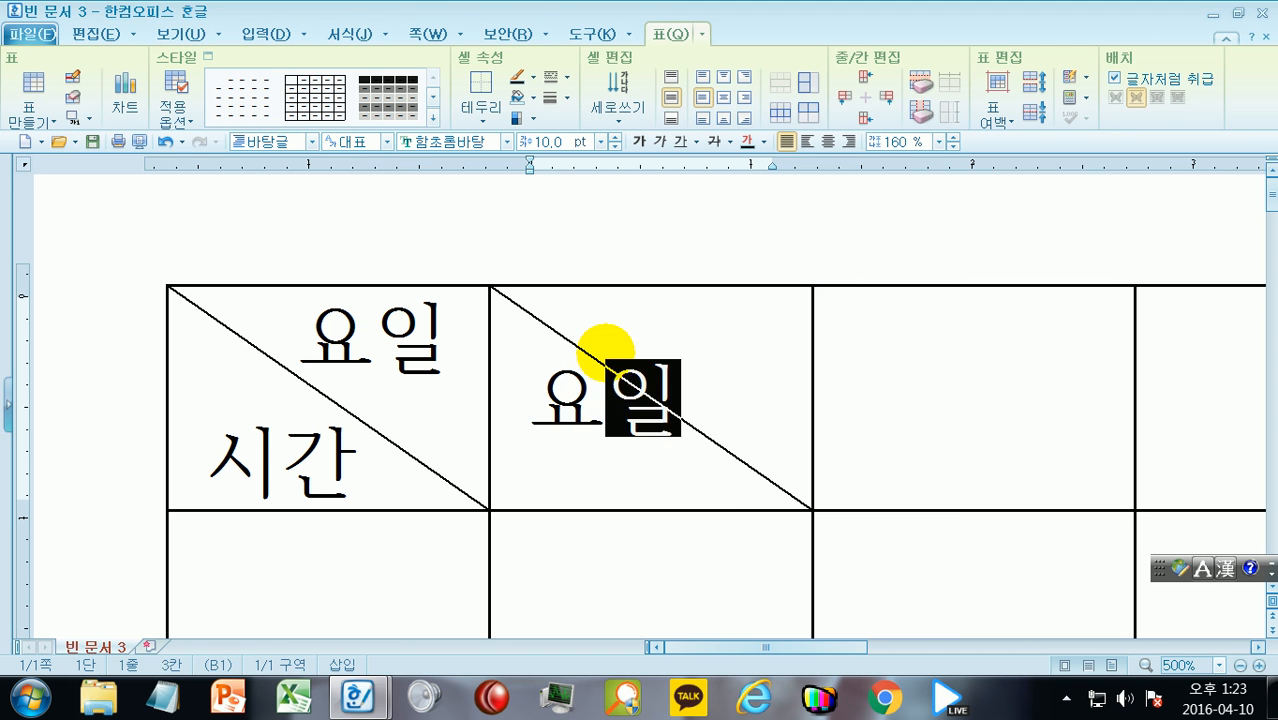
type("ㄹ")
key("Return")
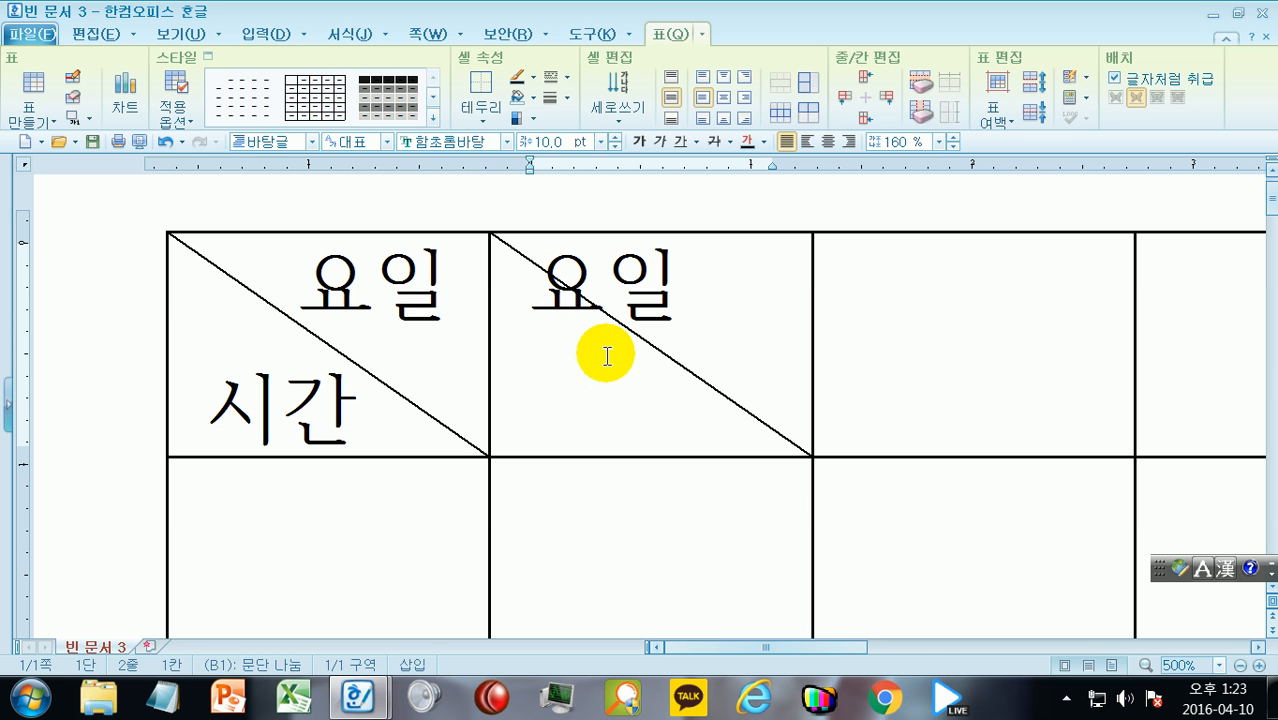
type("ㅅㅣㄱㅏ")
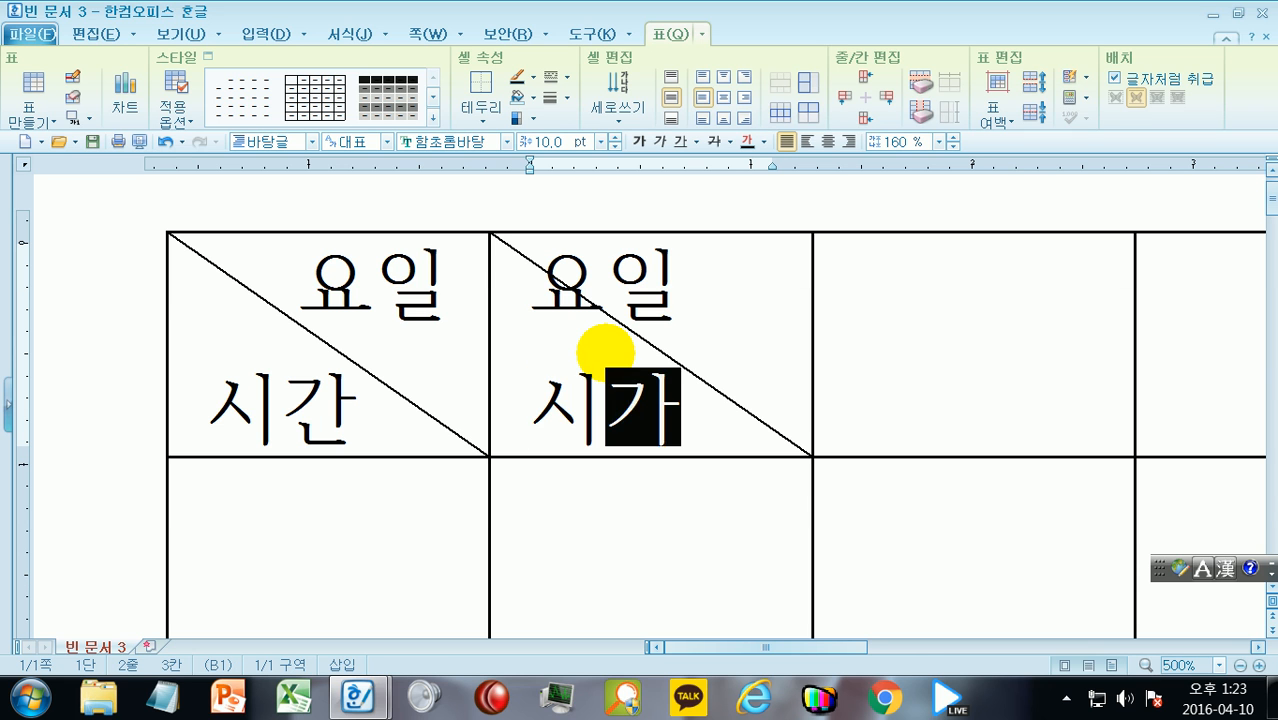
Right-align the 요일 line in the second cell and return the cursor to the first cell
left_click(690, 284)
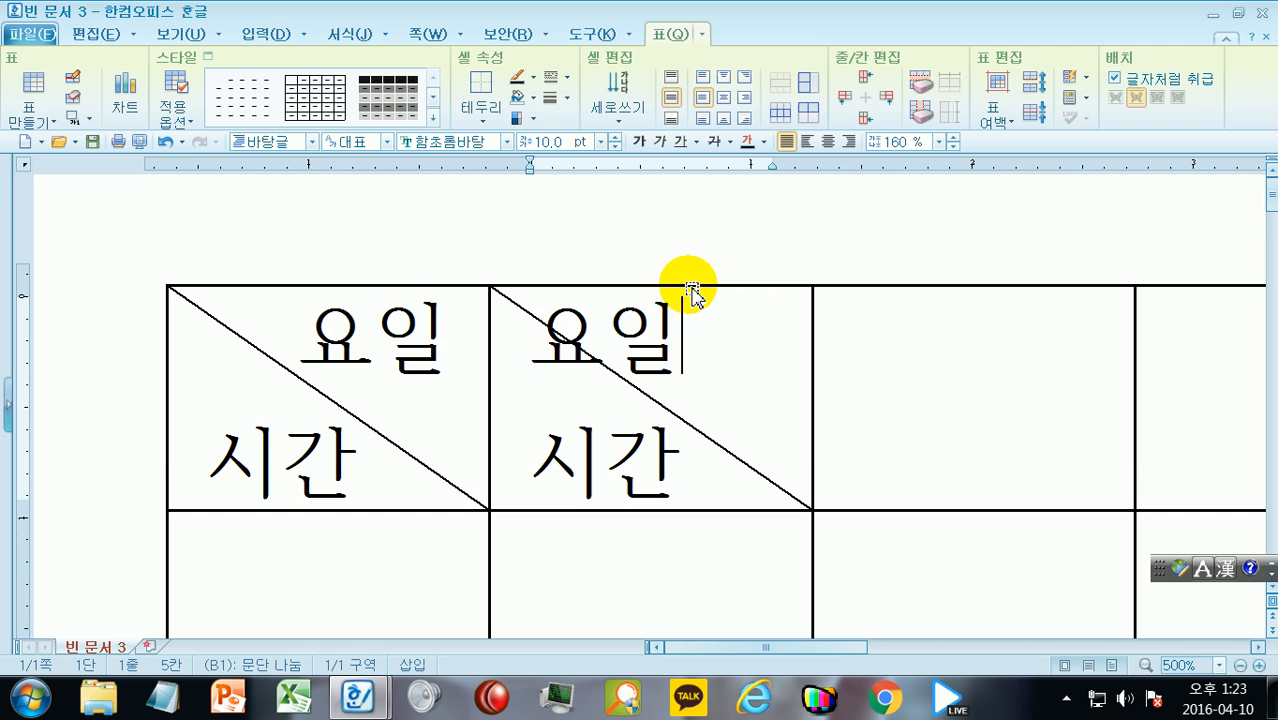
left_click(851, 143)
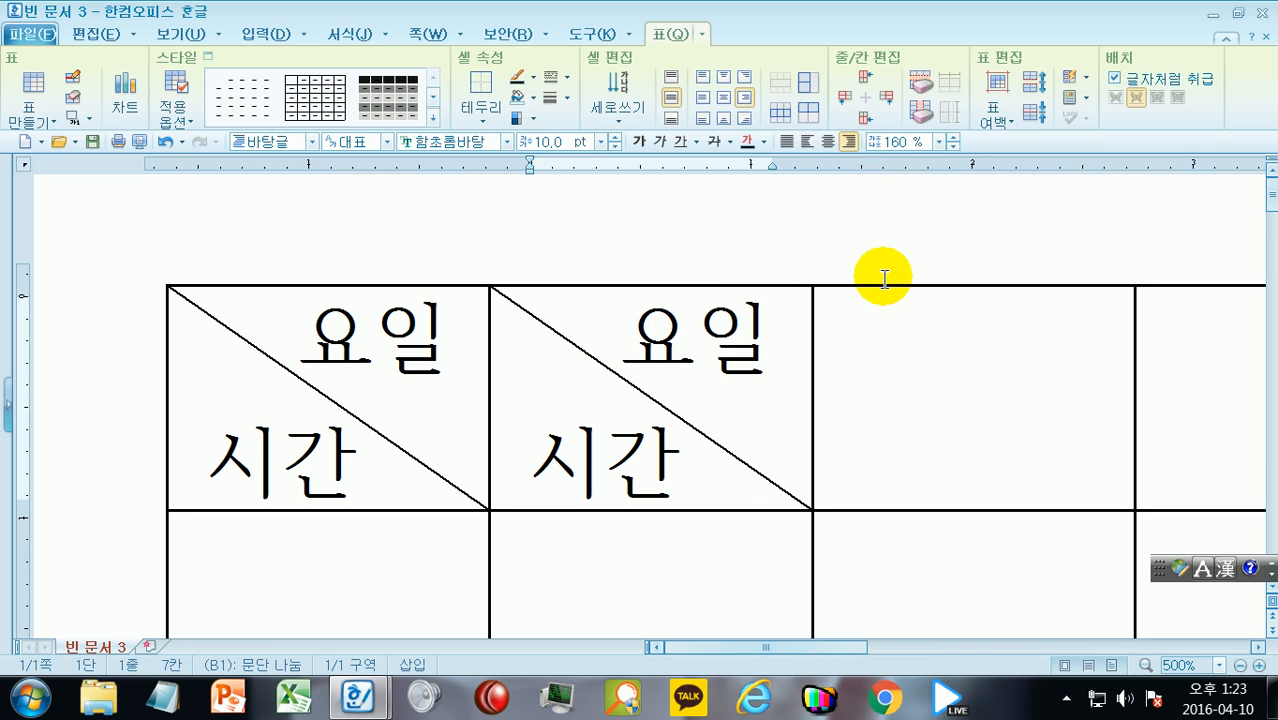
left_click(205, 321)
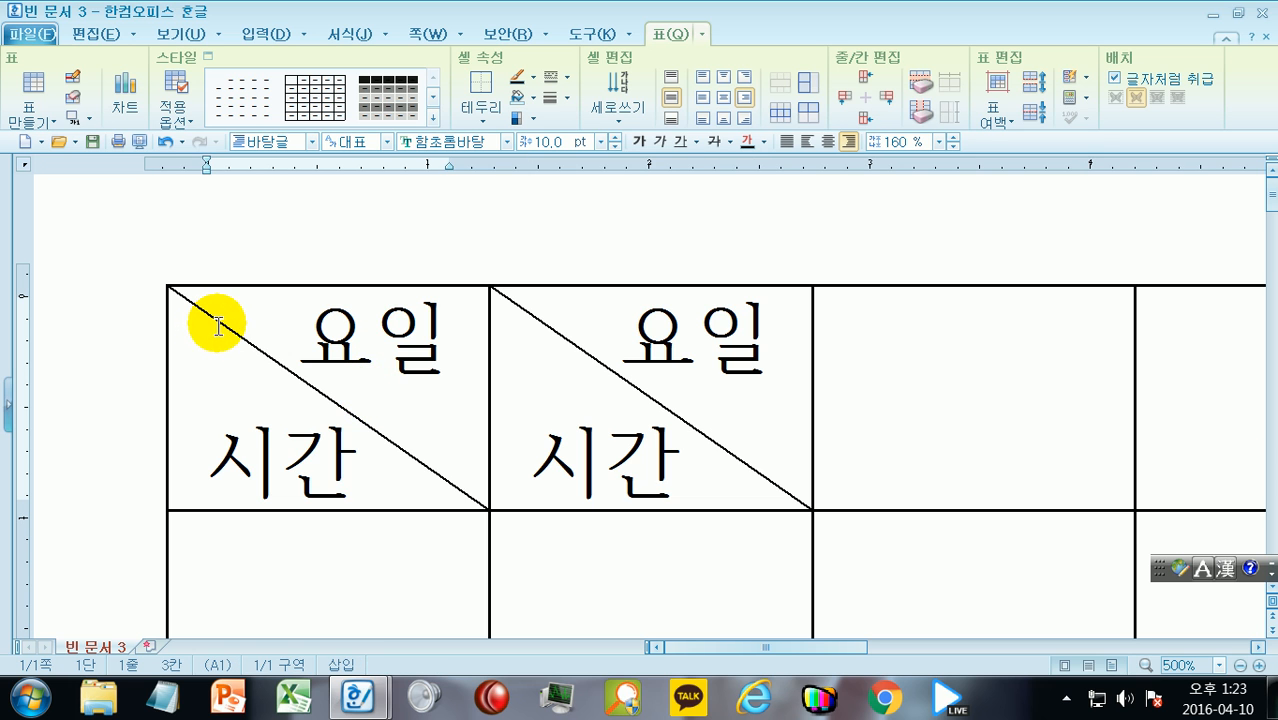
Clear the 요일 and 시간 text from the first cells of the top row
left_click_drag(220, 379, 840, 463)
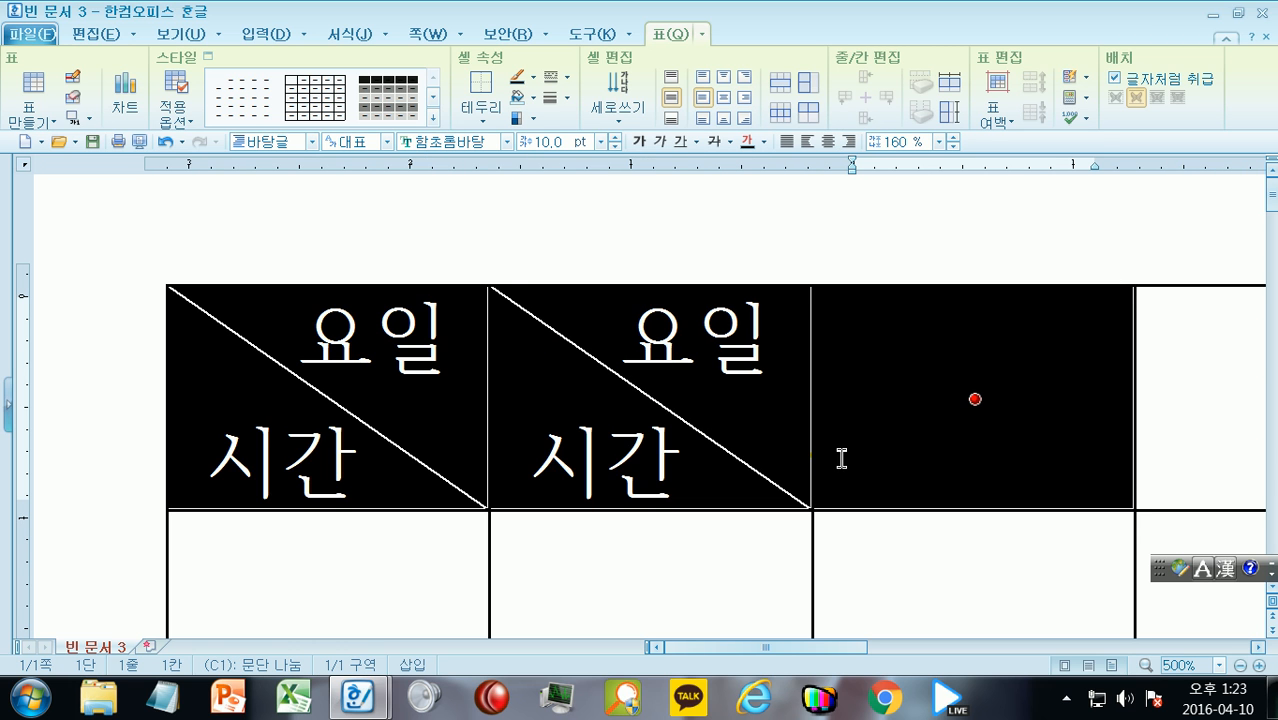
key("Delete")
left_click(685, 234)
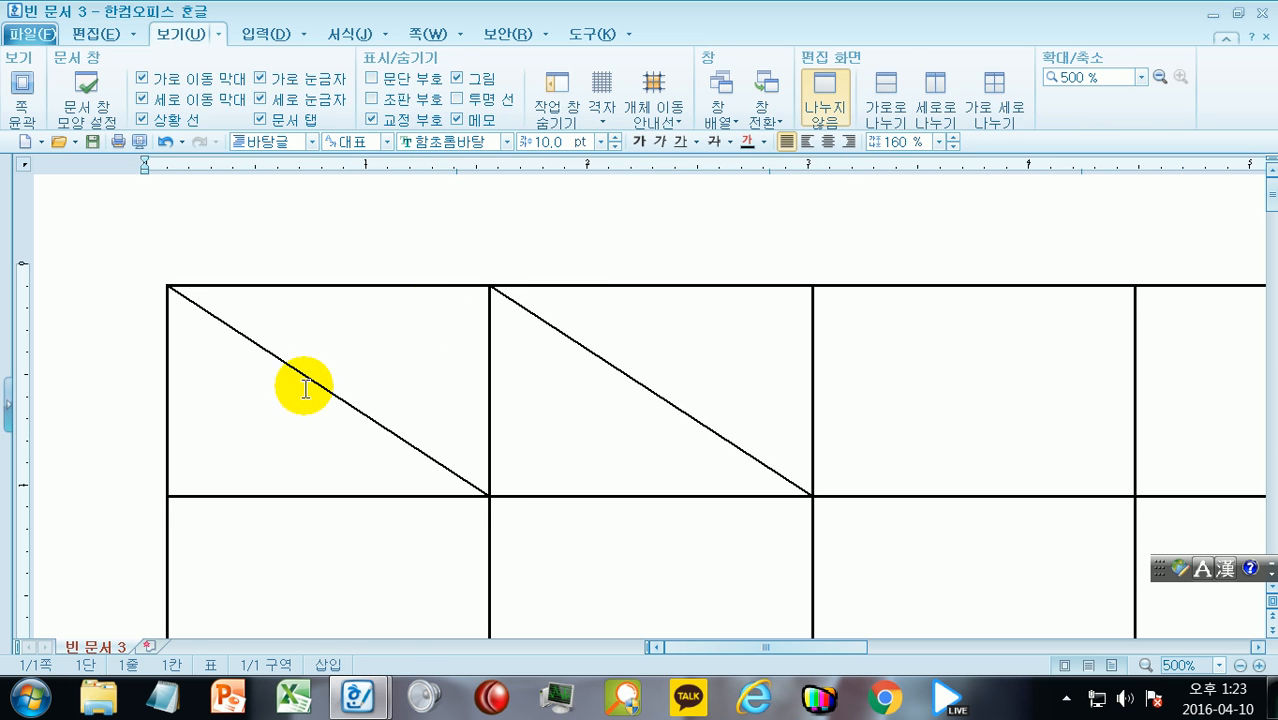
Remove the \ 대각선 from the first two cells of the top row
left_click_drag(305, 389, 612, 390)
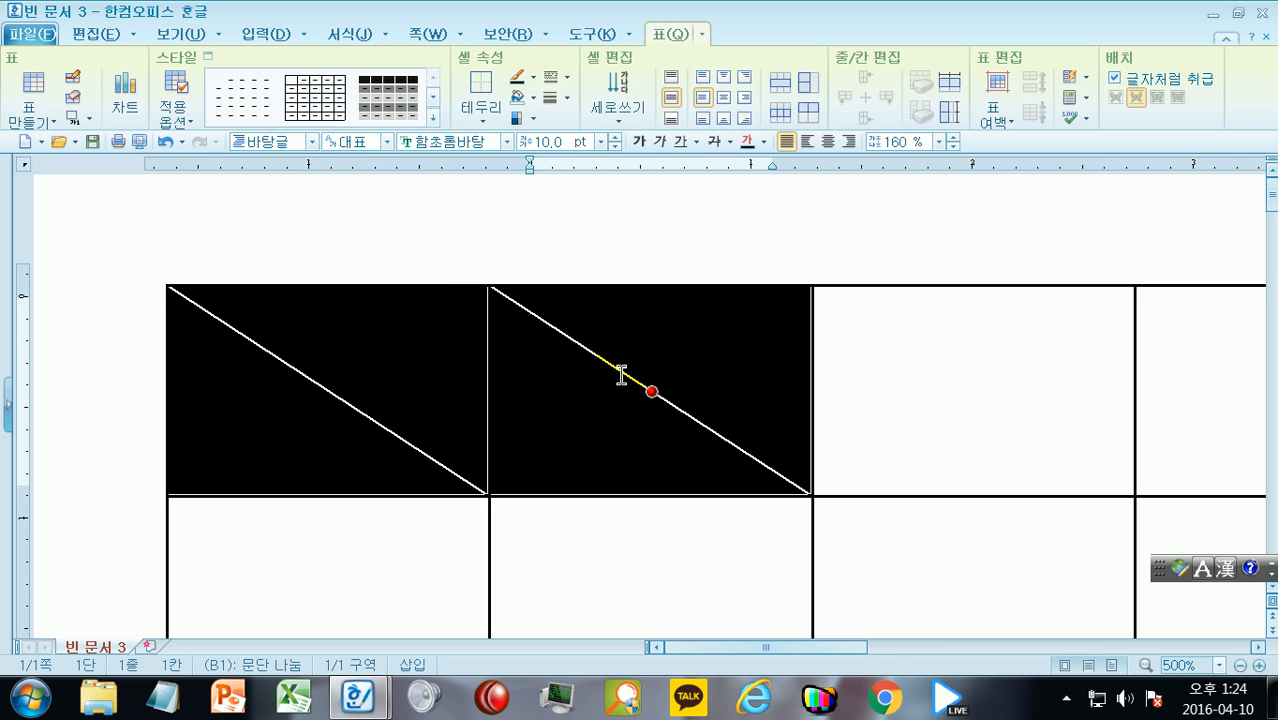
key("l")
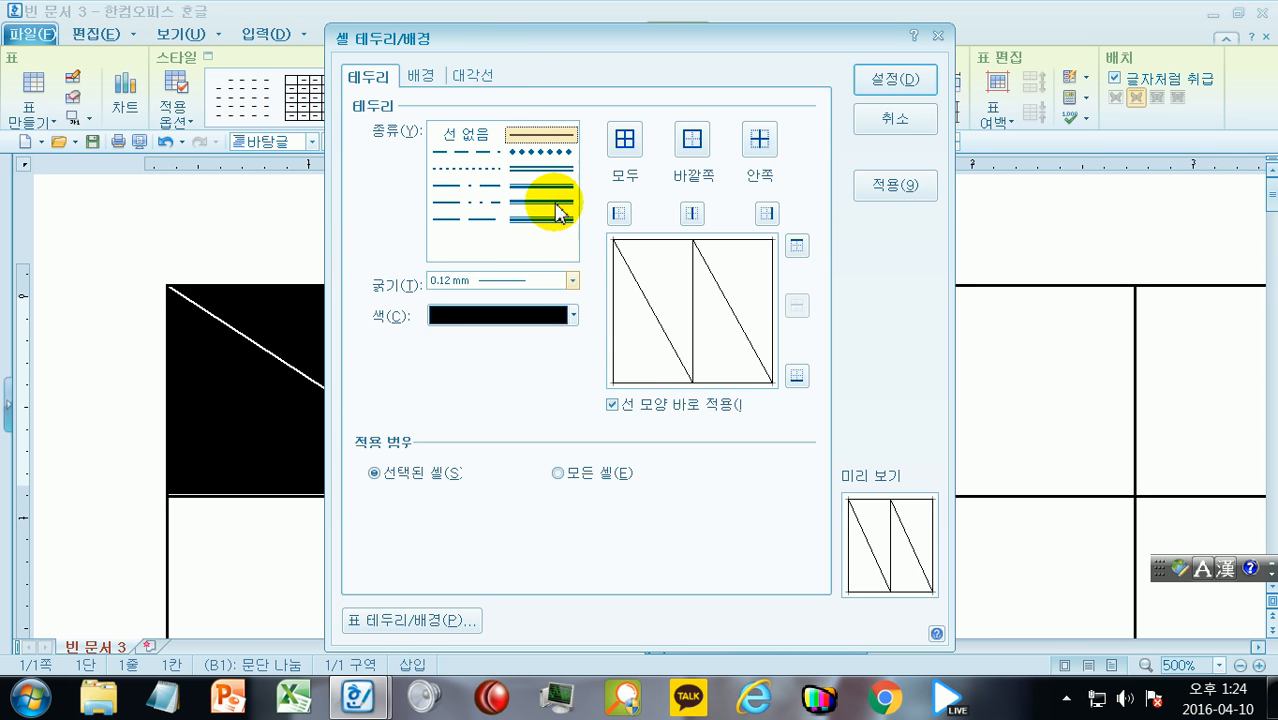
left_click(480, 75)
left_click(465, 134)
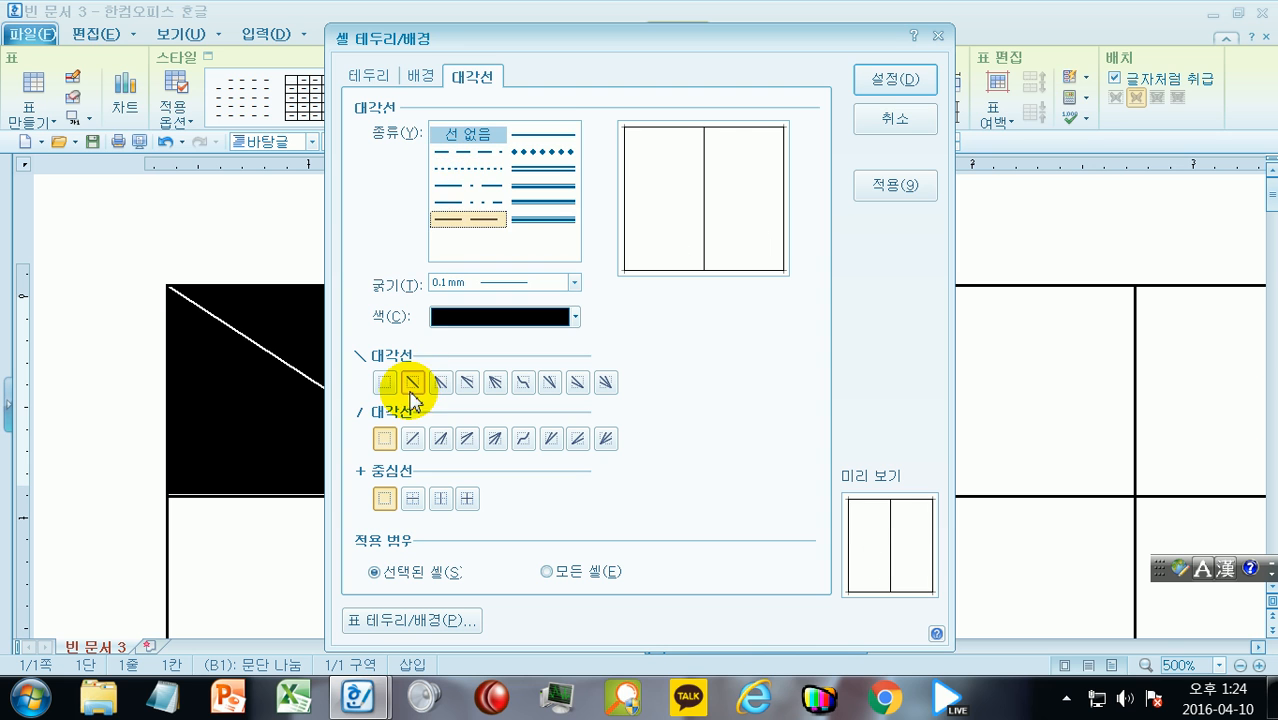
left_click(413, 382)
left_click(384, 381)
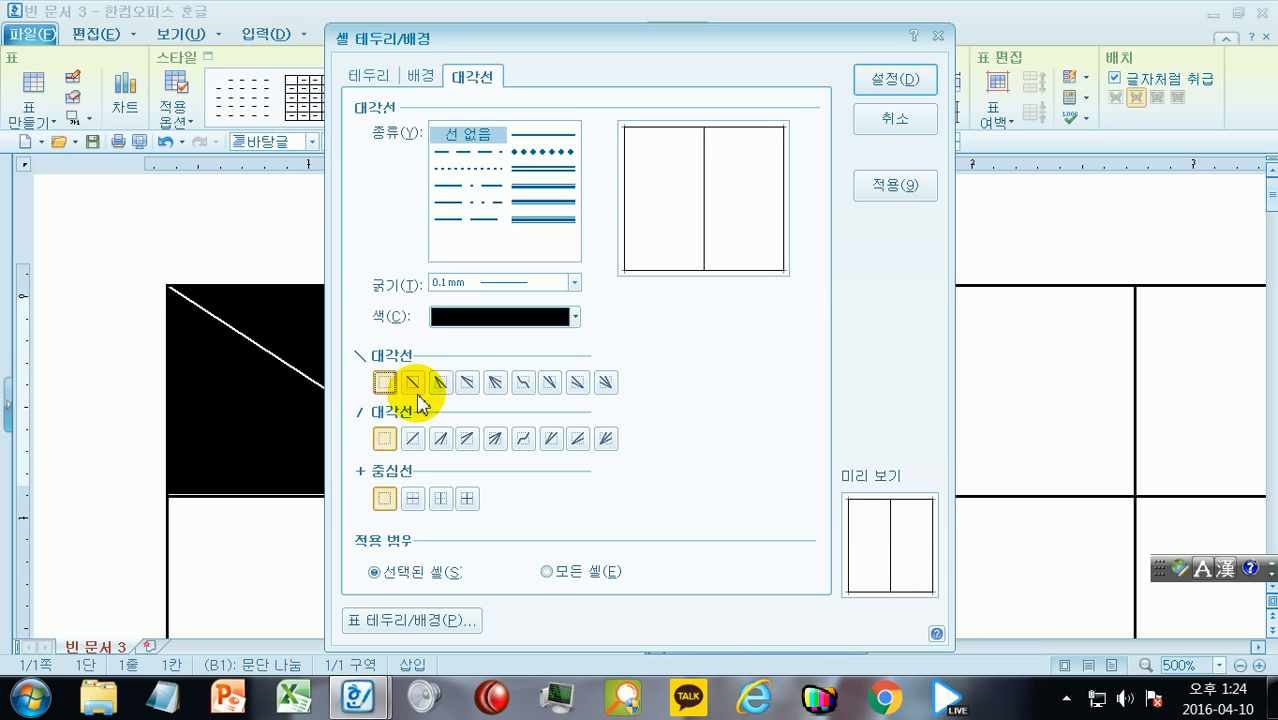
left_click(905, 80)
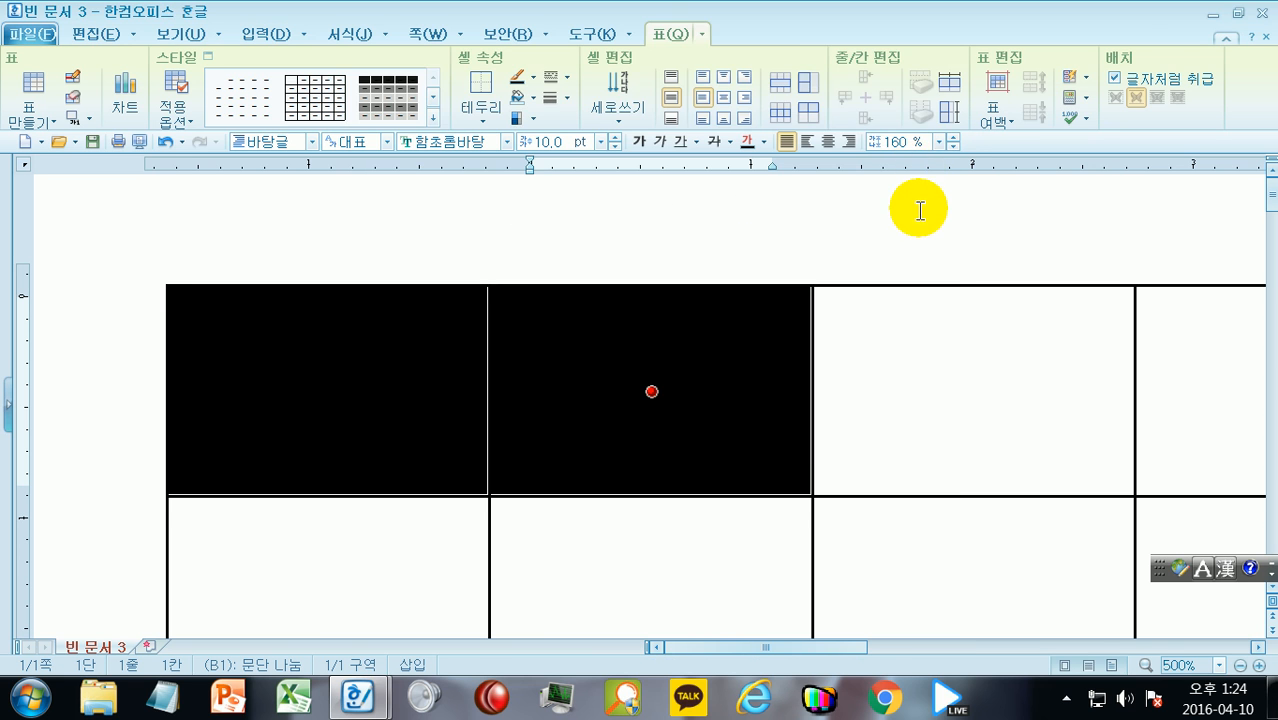
left_click(900, 221)
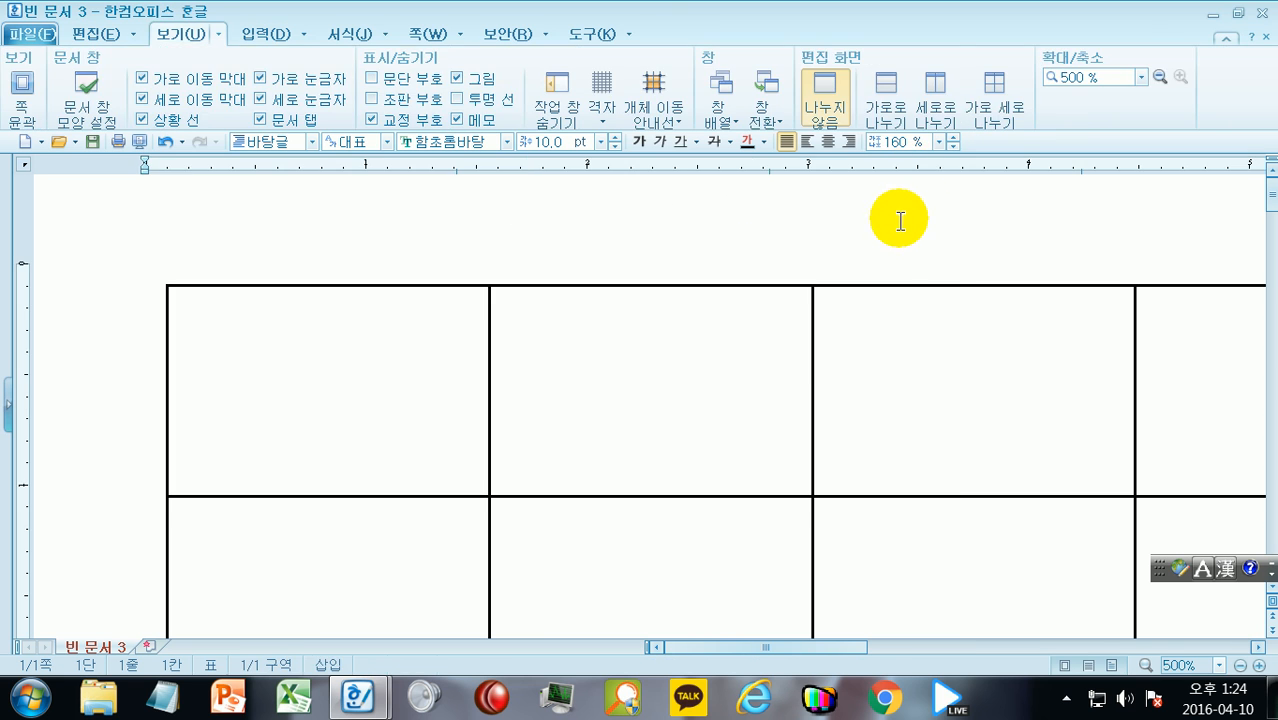
Enter the numbers 1 through 5 across the cells of the top row
left_click(1220, 665)
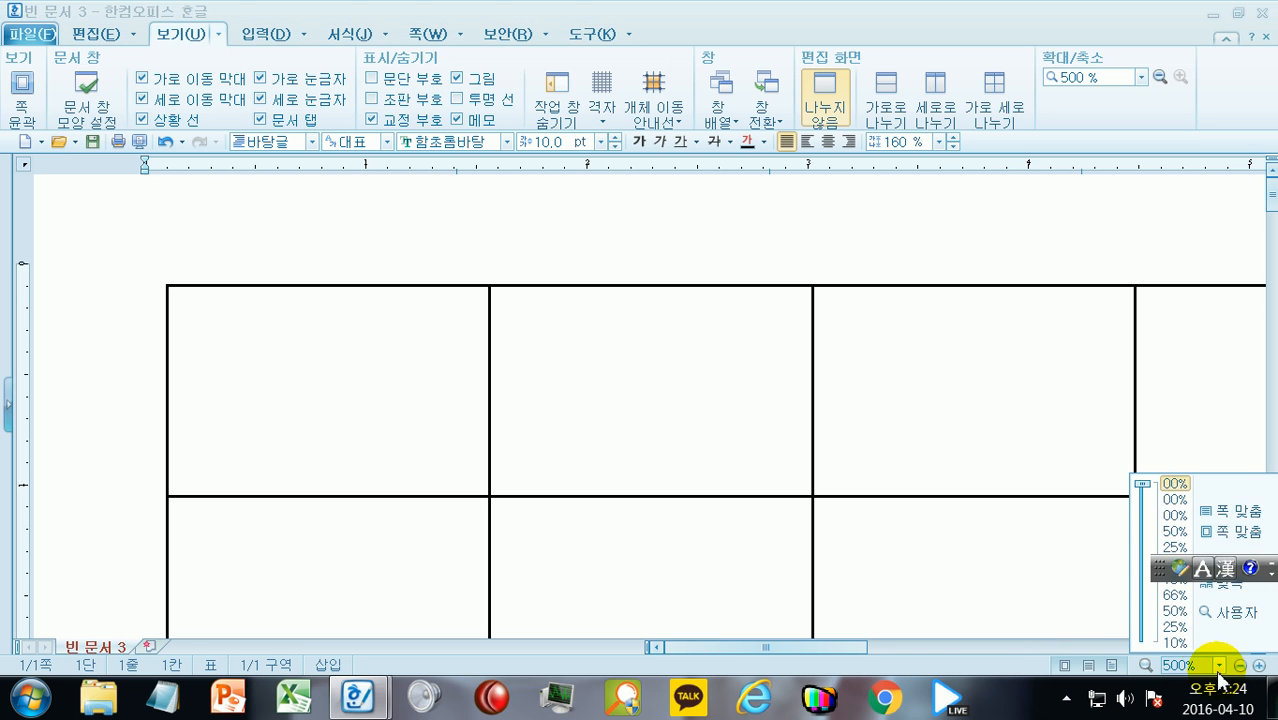
left_click(1220, 512)
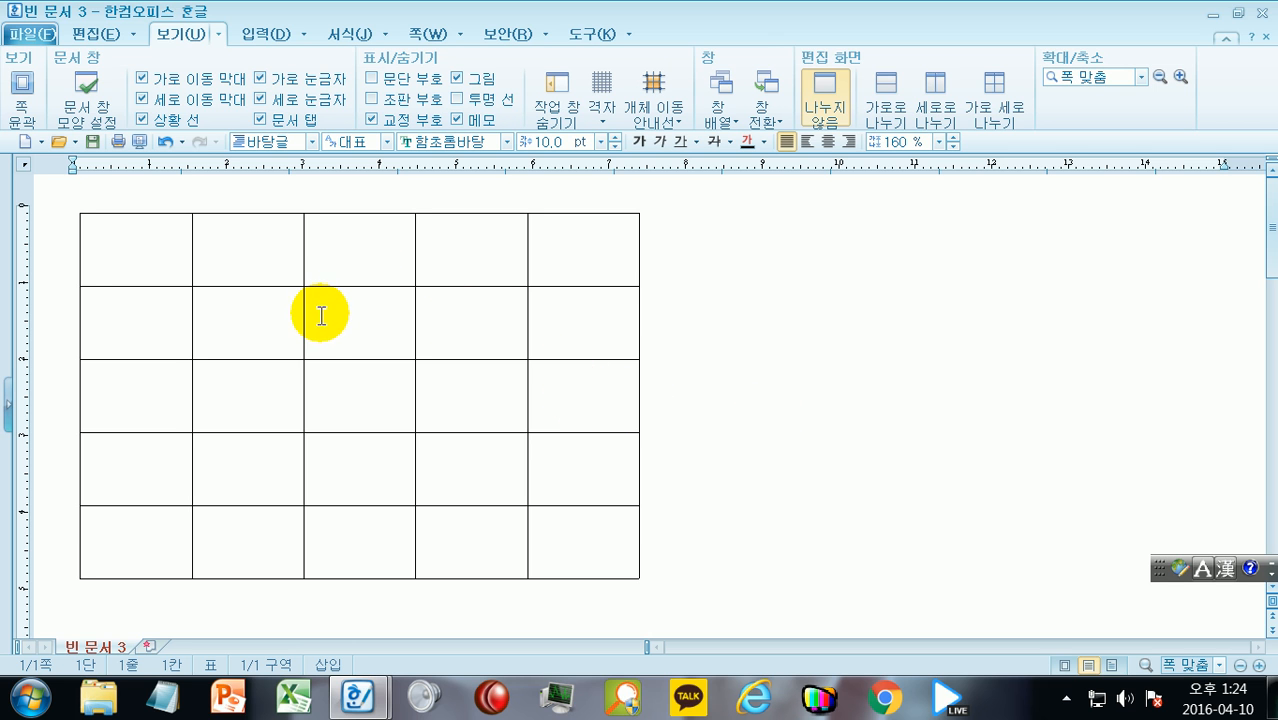
left_click(185, 251)
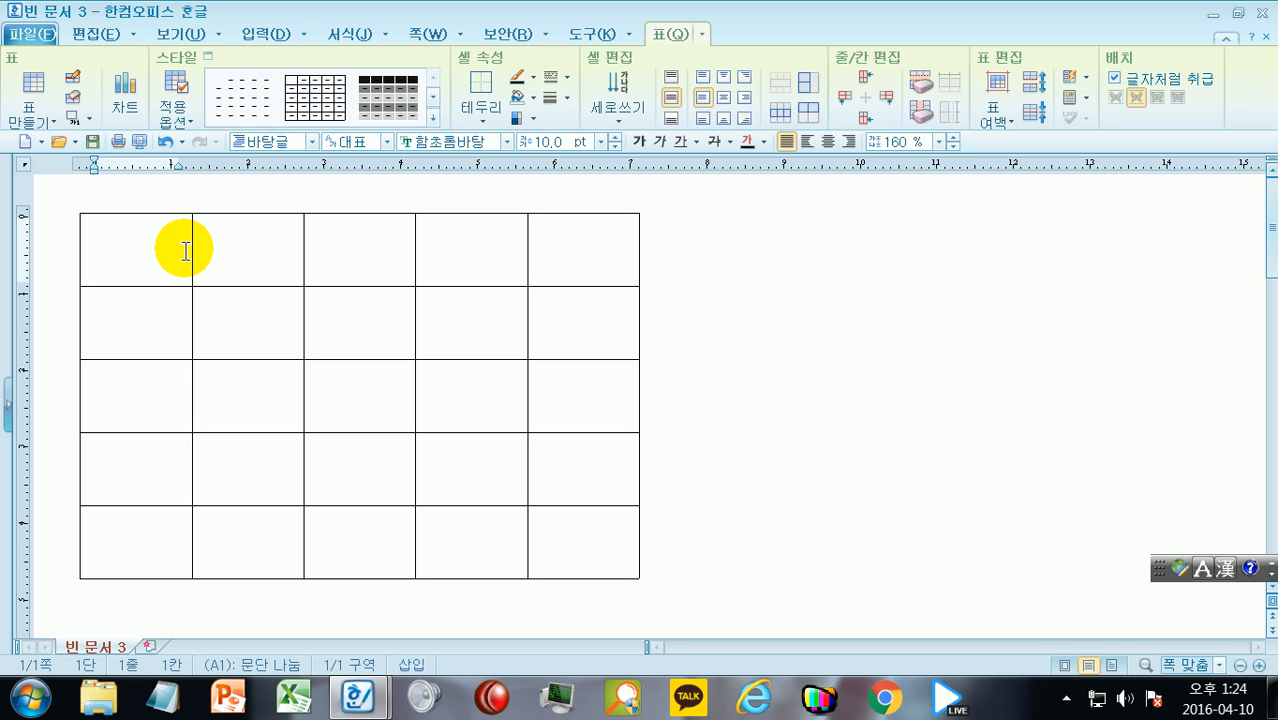
type("1")
key("Tab")
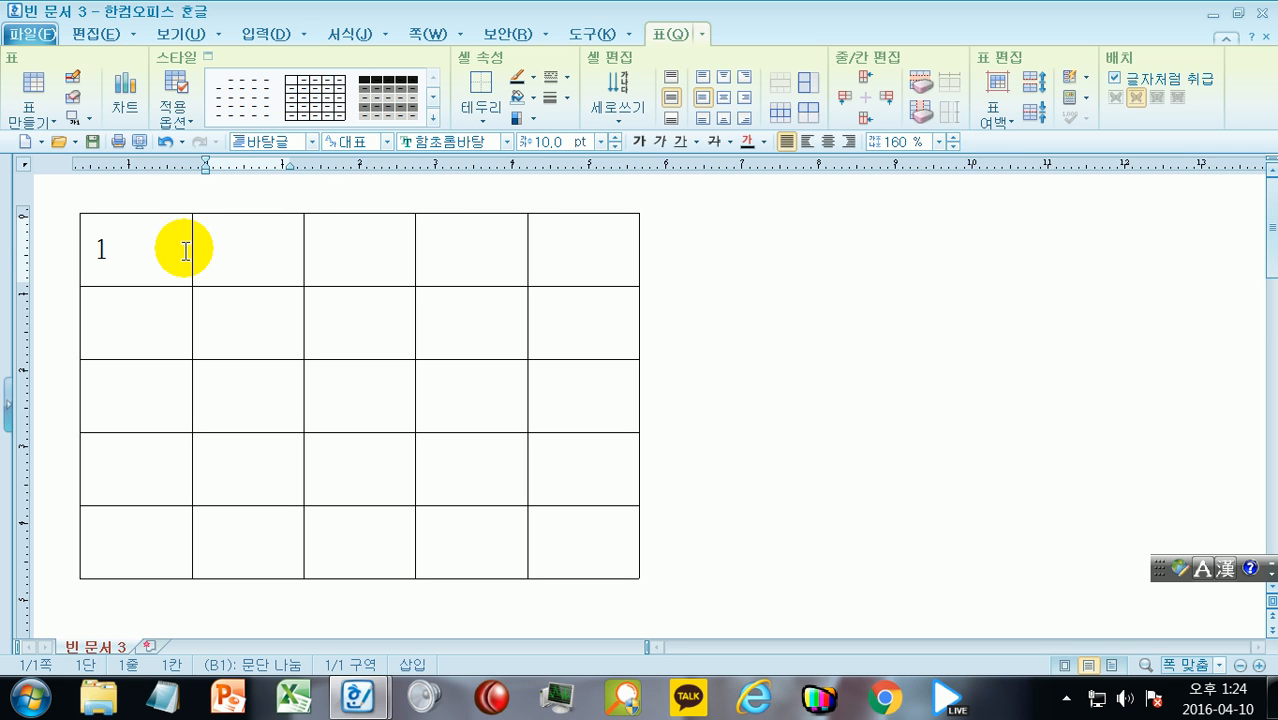
type("2")
key("Tab")
key("Tab")
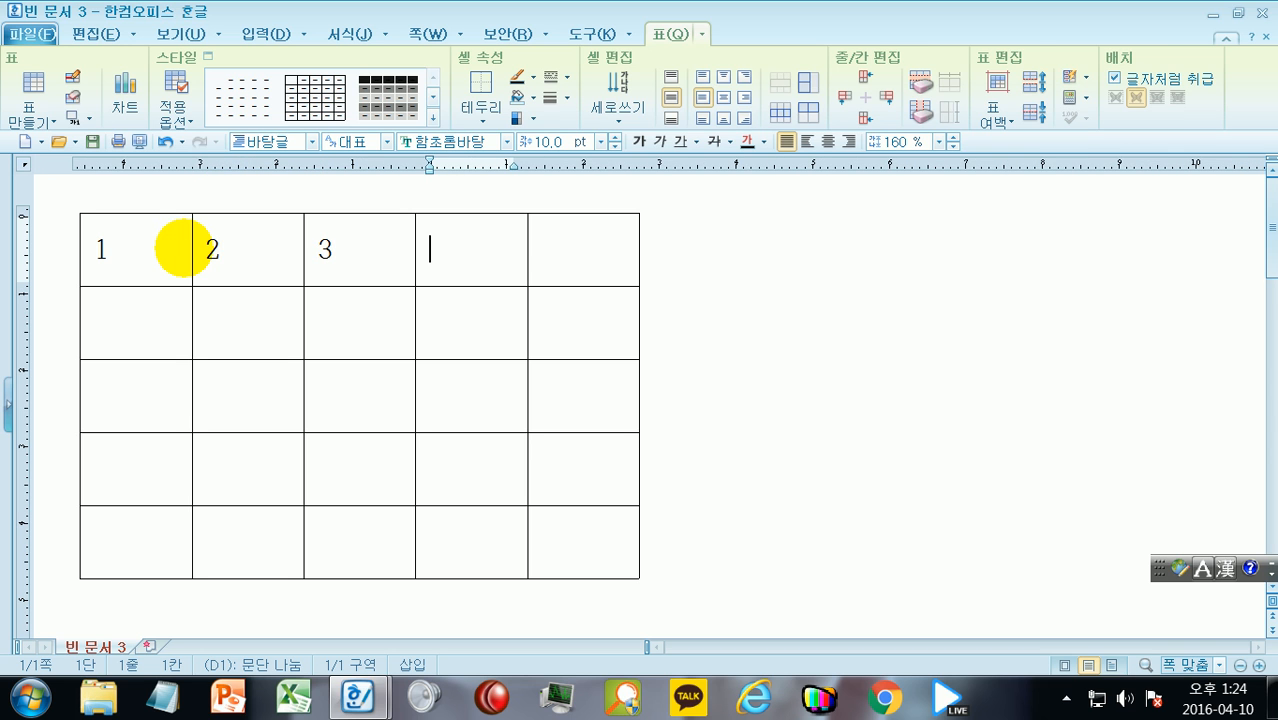
type("4")
key("Tab")
type("5")
key("Tab")
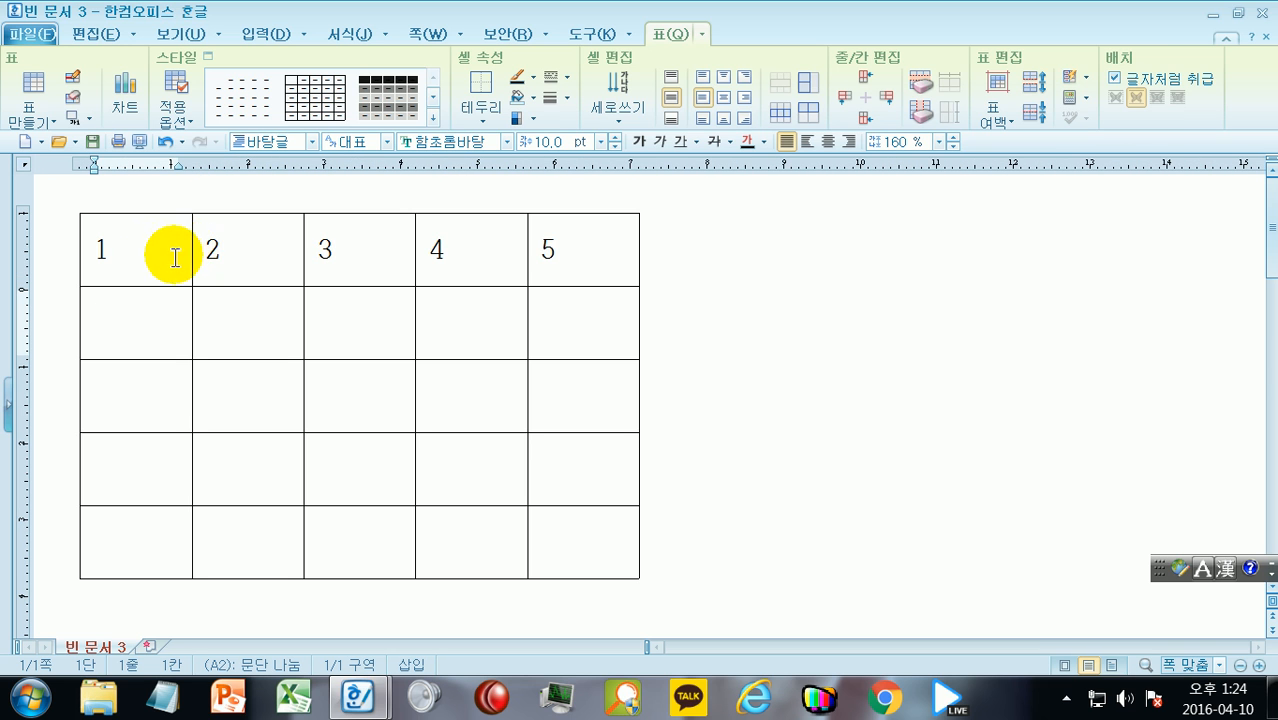
Erase the numbers in the top row while keeping the cells themselves
left_click_drag(128, 259, 615, 287)
key("Delete")
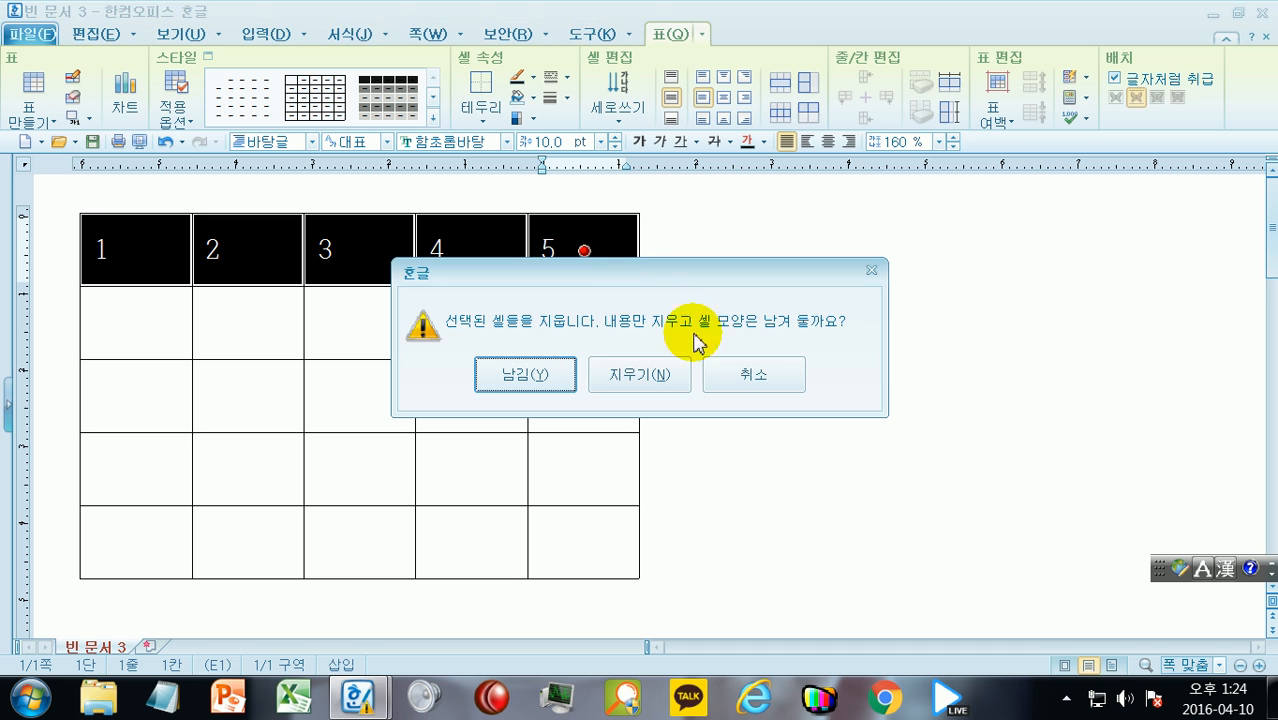
left_click(541, 383)
left_click(827, 403)
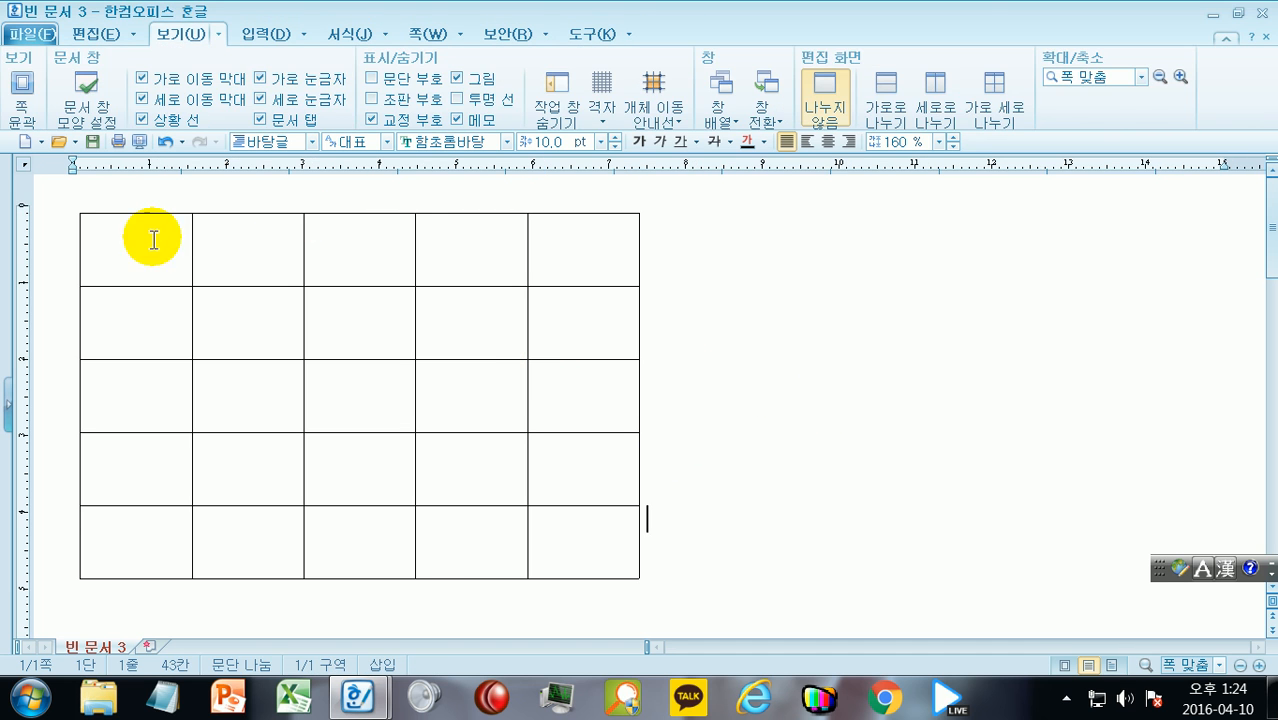
Enter 1 and 2 in the first two cells of the top row
left_click(103, 237)
type("1")
key("Tab")
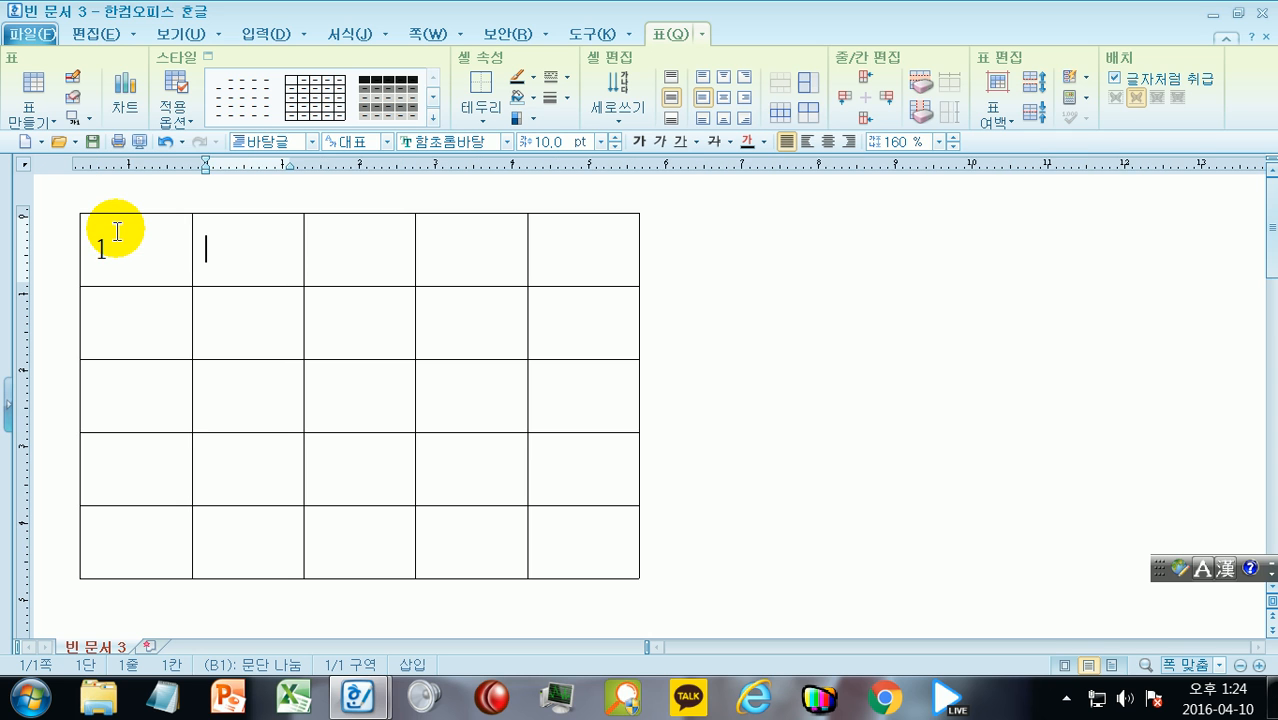
key("Tab")
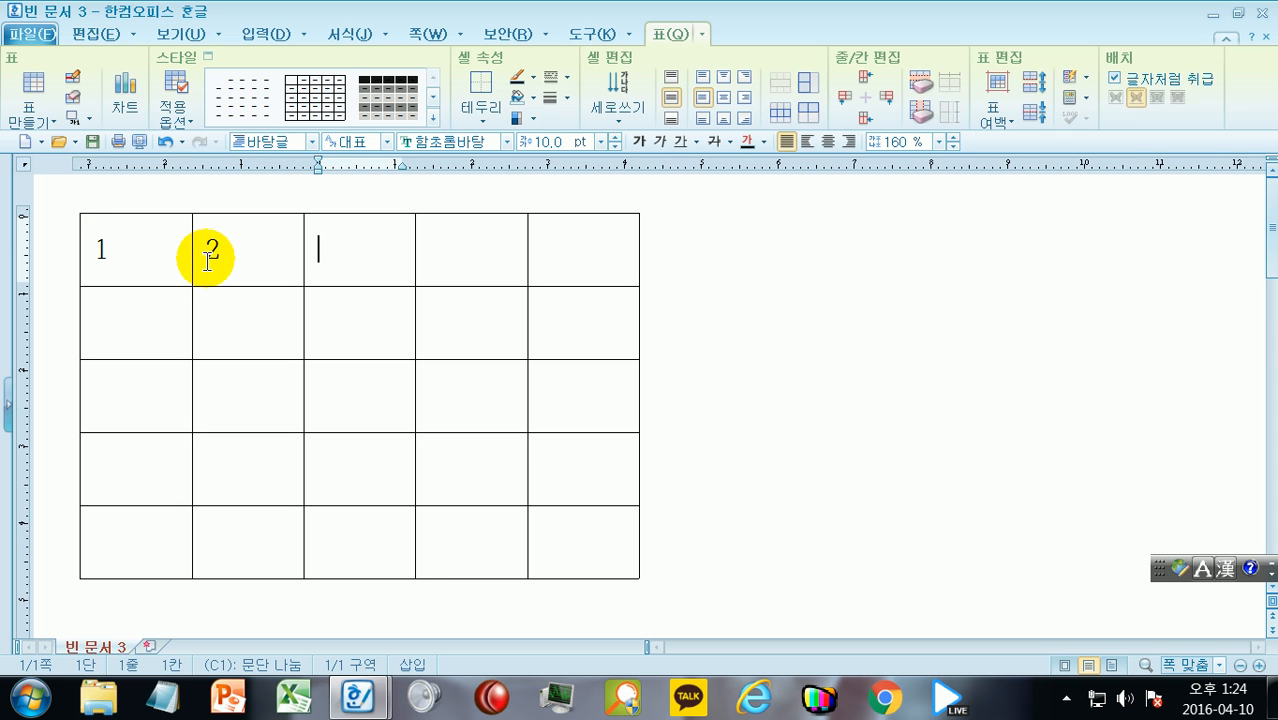
Replace the 2 in the second cell with 8, and change it back to 2
left_click_drag(206, 254, 251, 242)
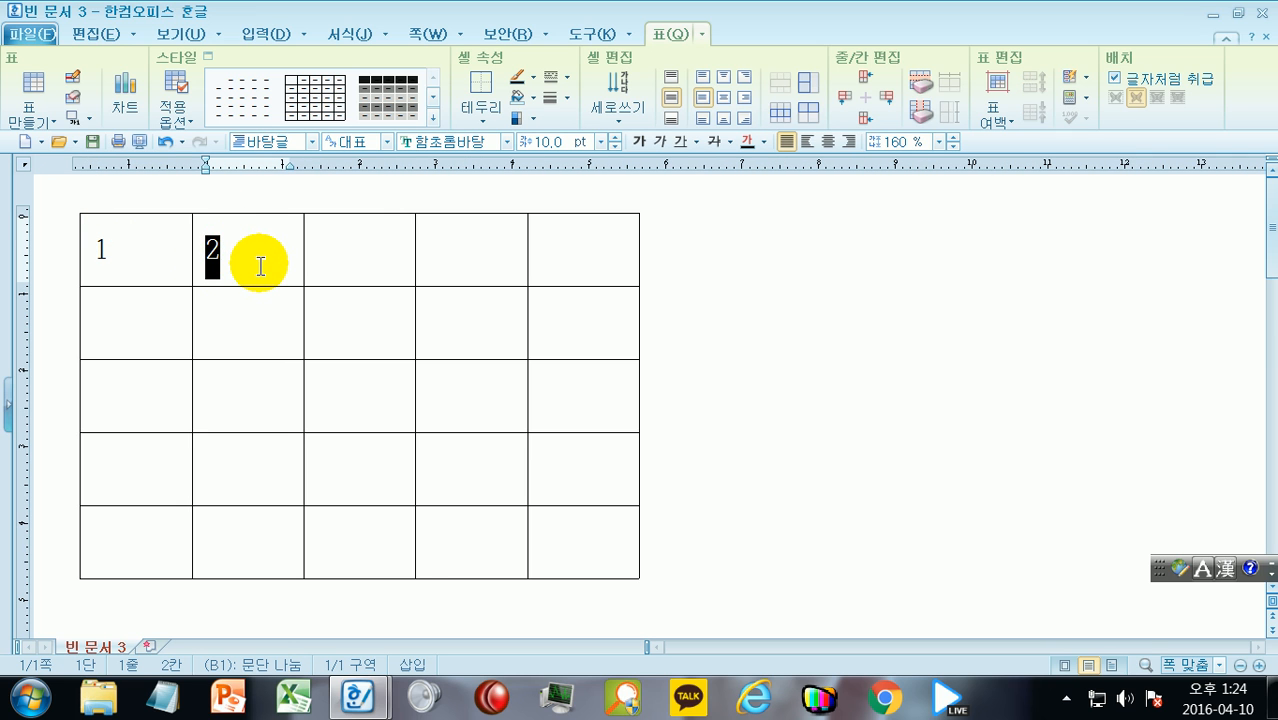
type("8")
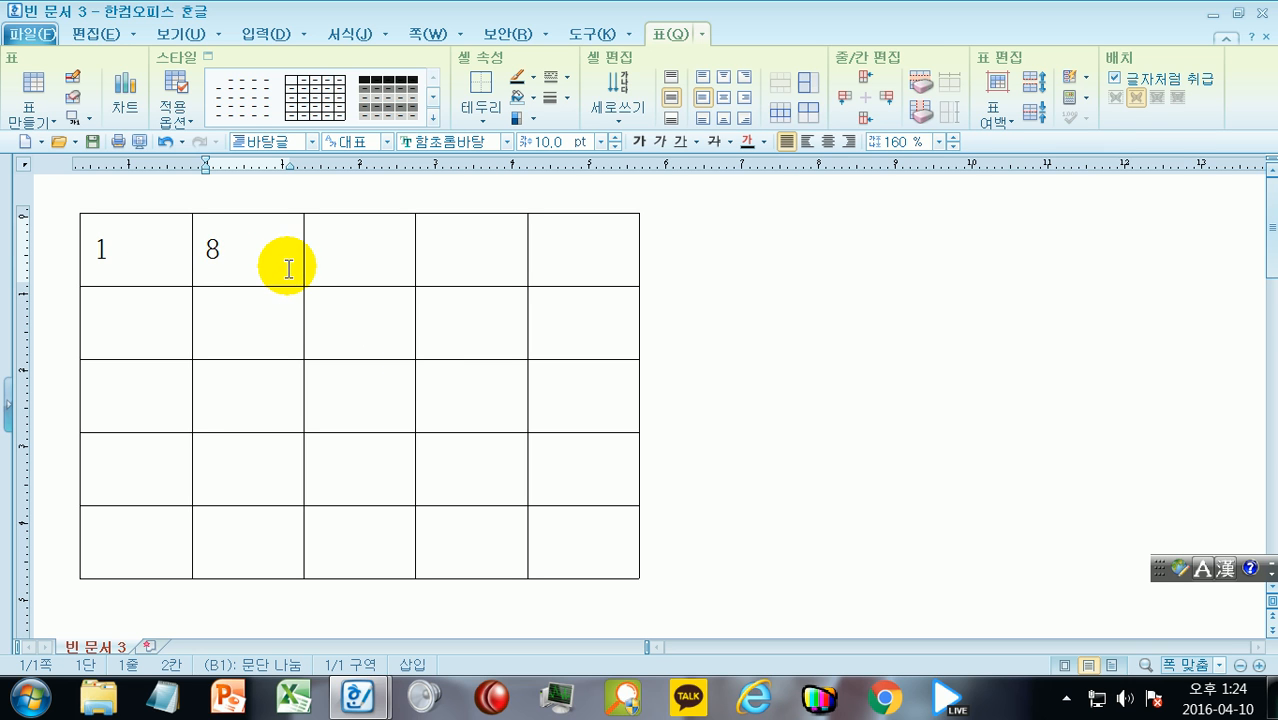
left_click_drag(212, 245, 257, 248)
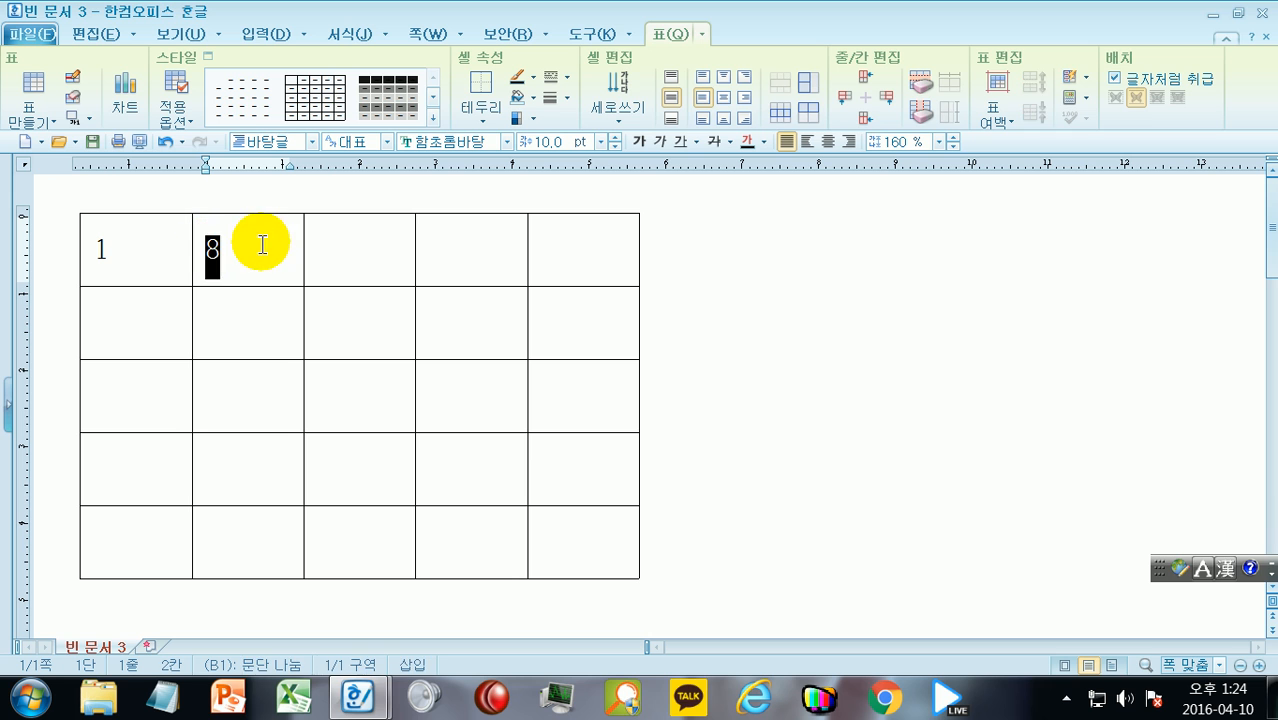
key("Delete")
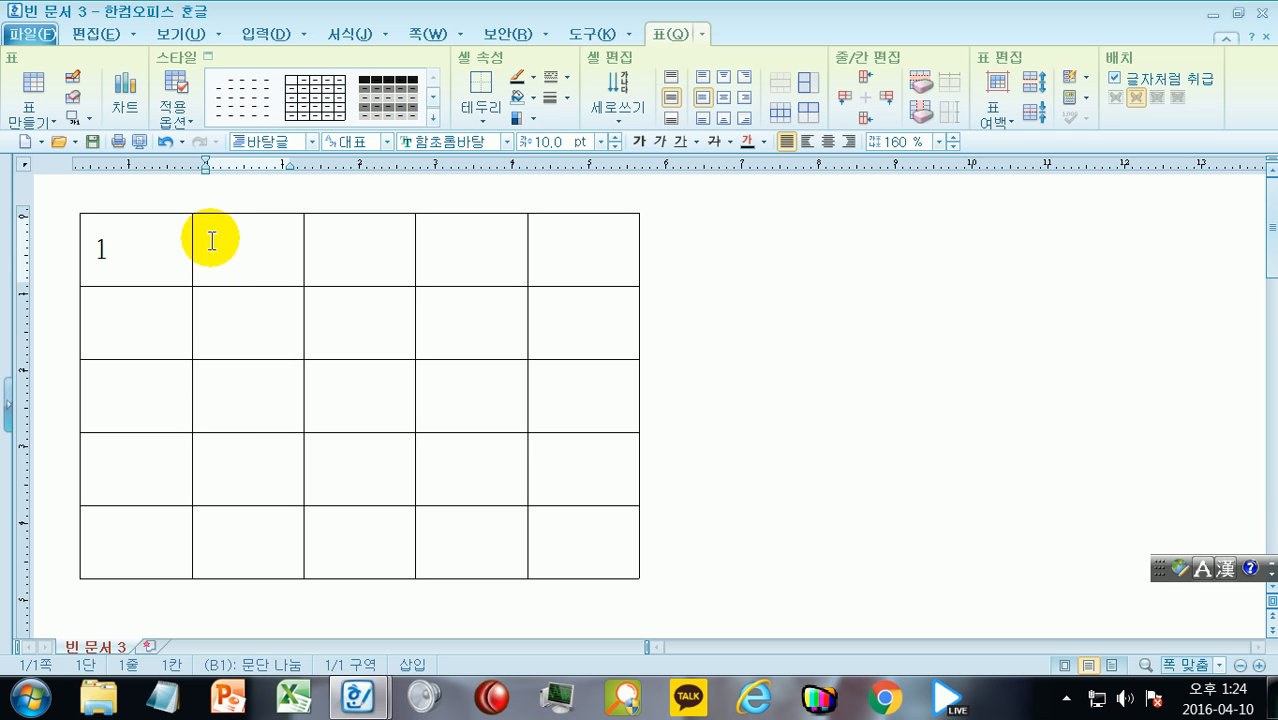
type("2")
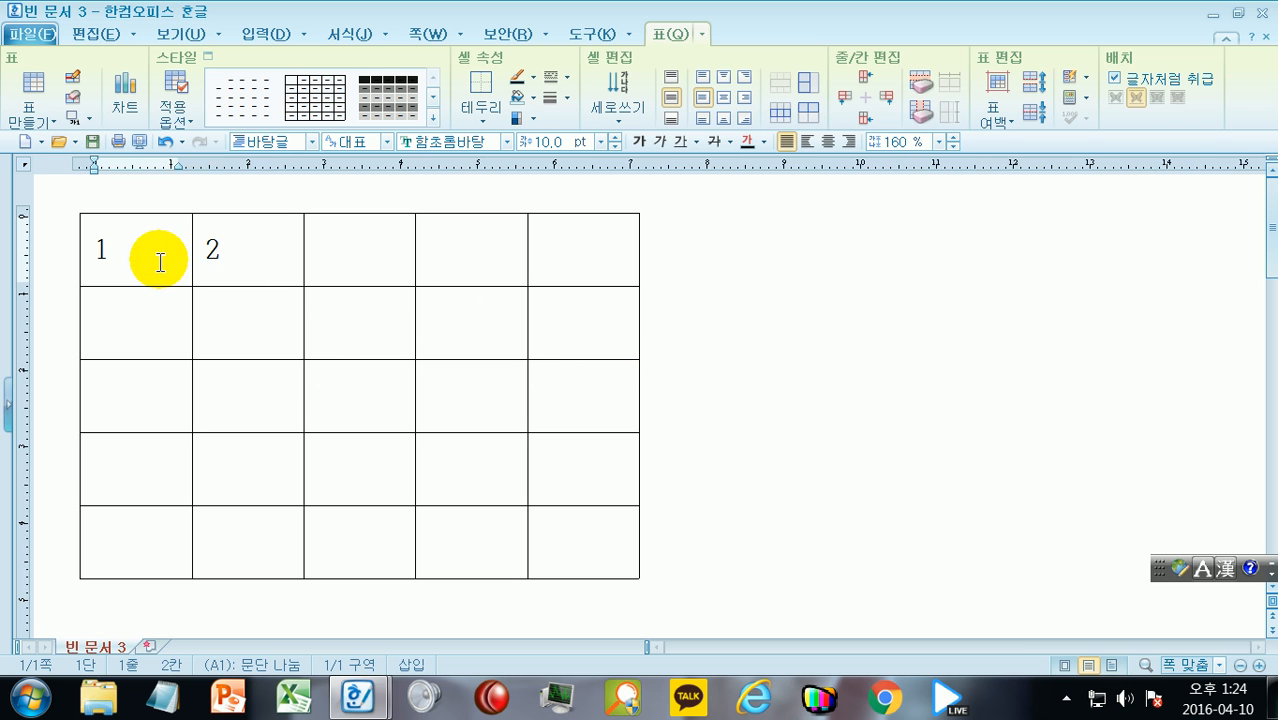
Look up the 표 자동 채우기 command among the 채우기 options for all cells of the table
left_click_drag(185, 283, 607, 556)
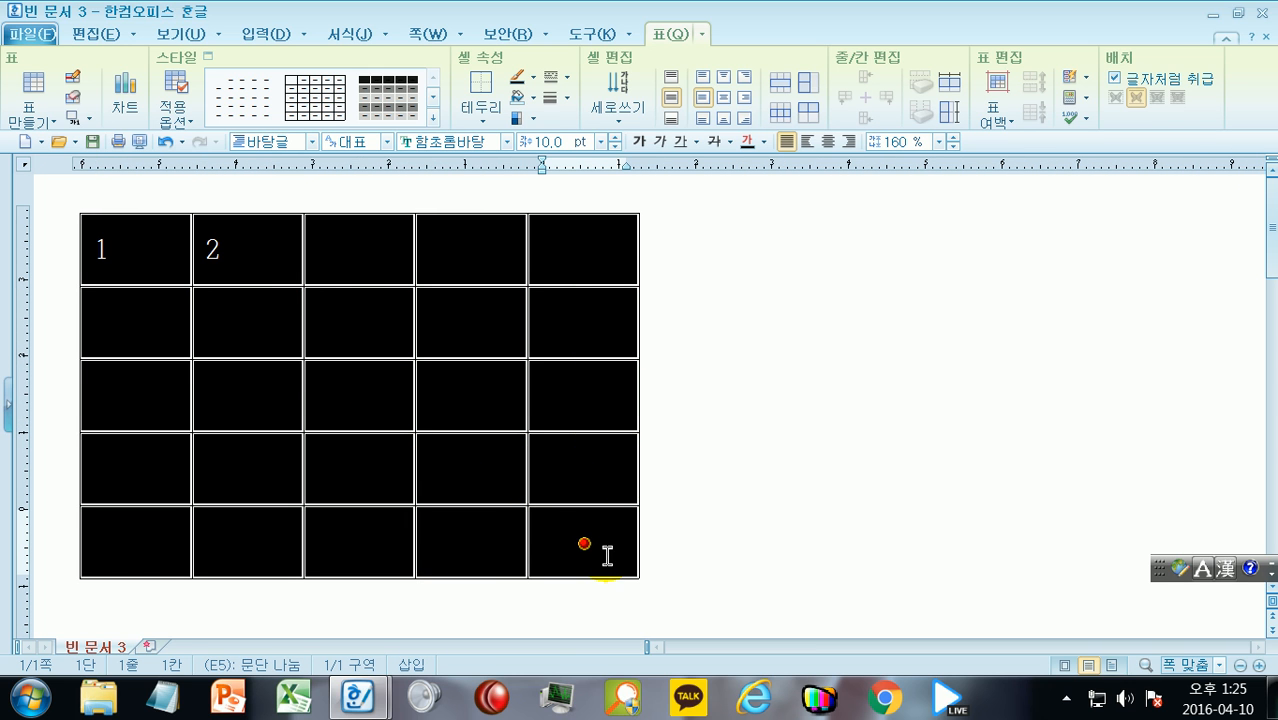
right_click(474, 314)
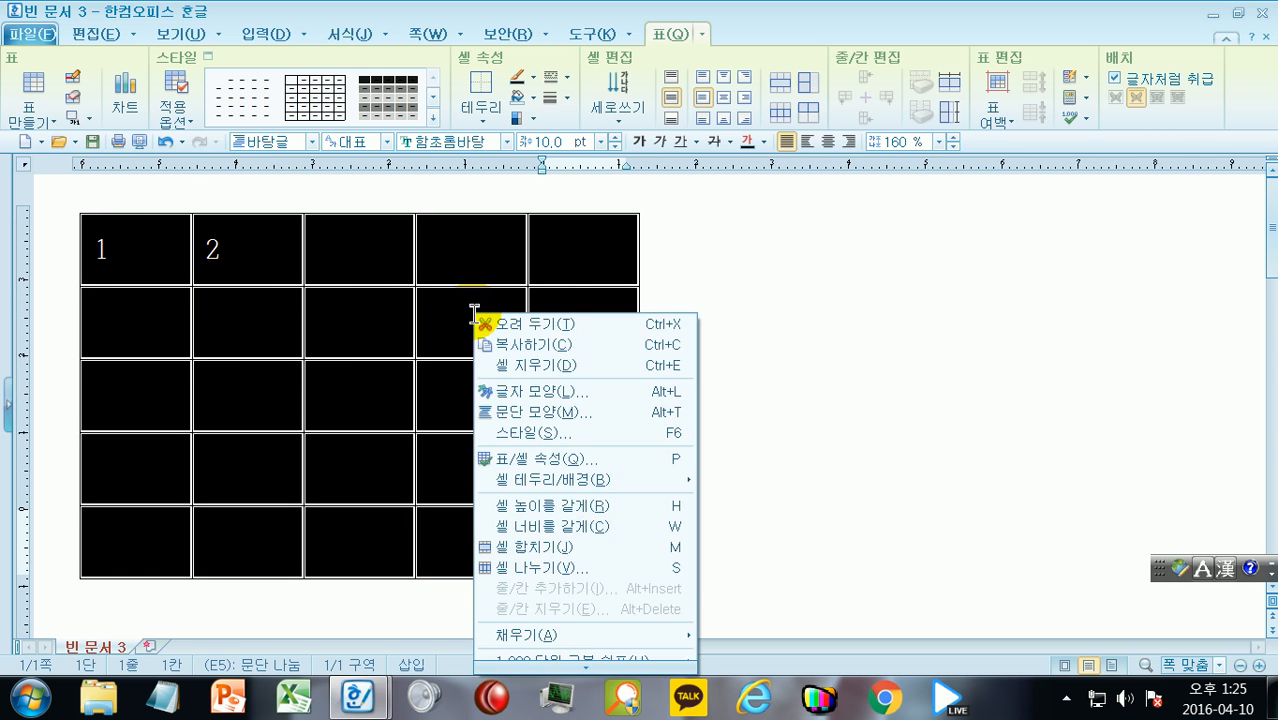
mouse_move(597, 640)
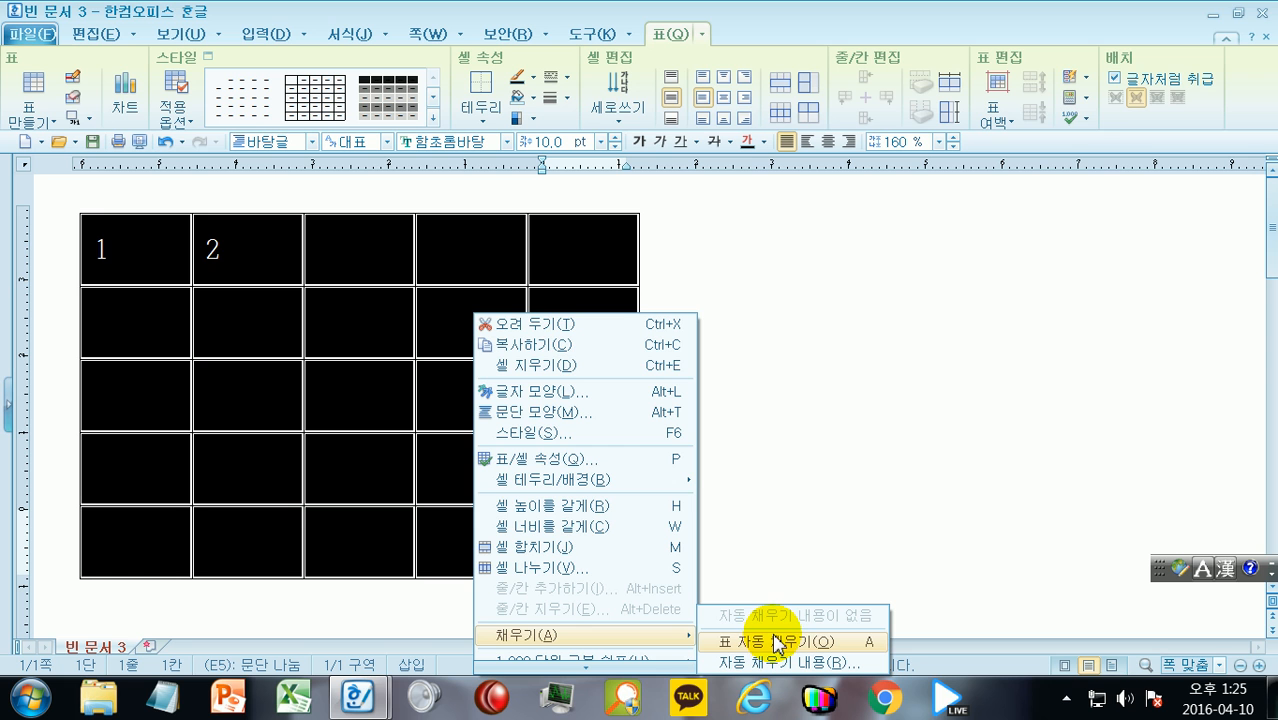
left_click(801, 346)
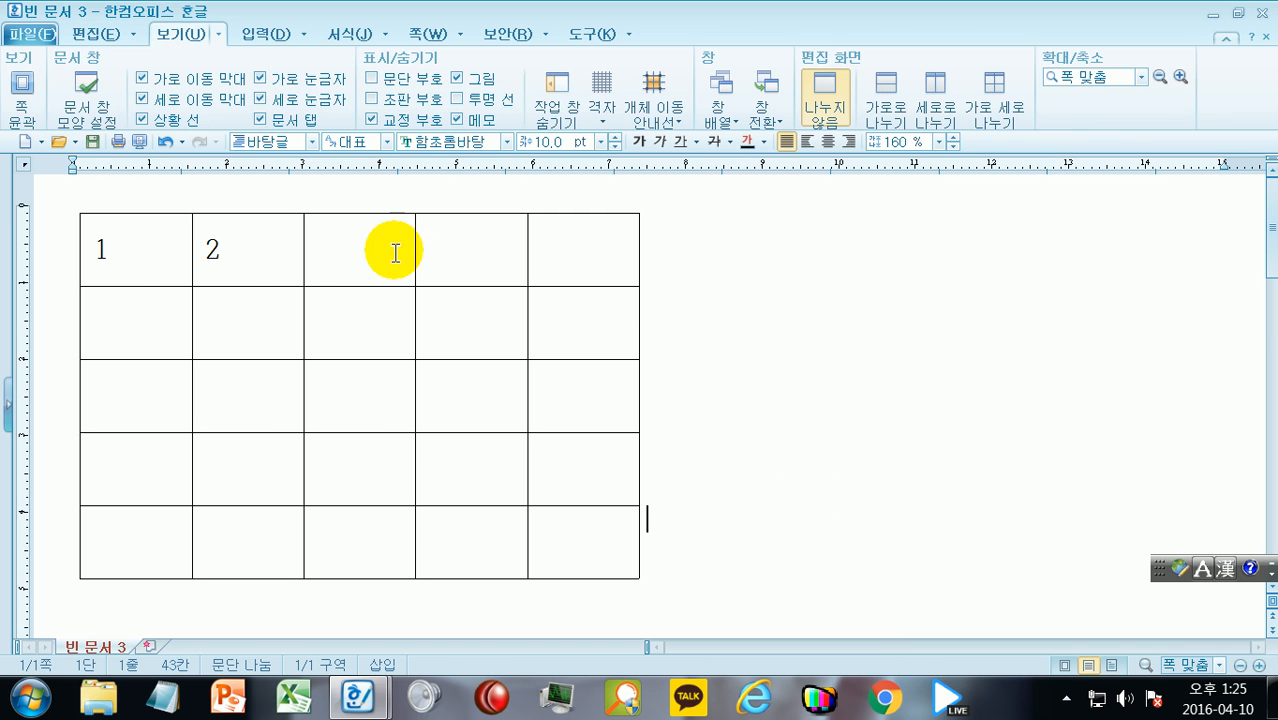
Fill the whole table automatically from the 1 and 2 in the top row using 표 자동 채우기
left_click_drag(124, 259, 645, 550)
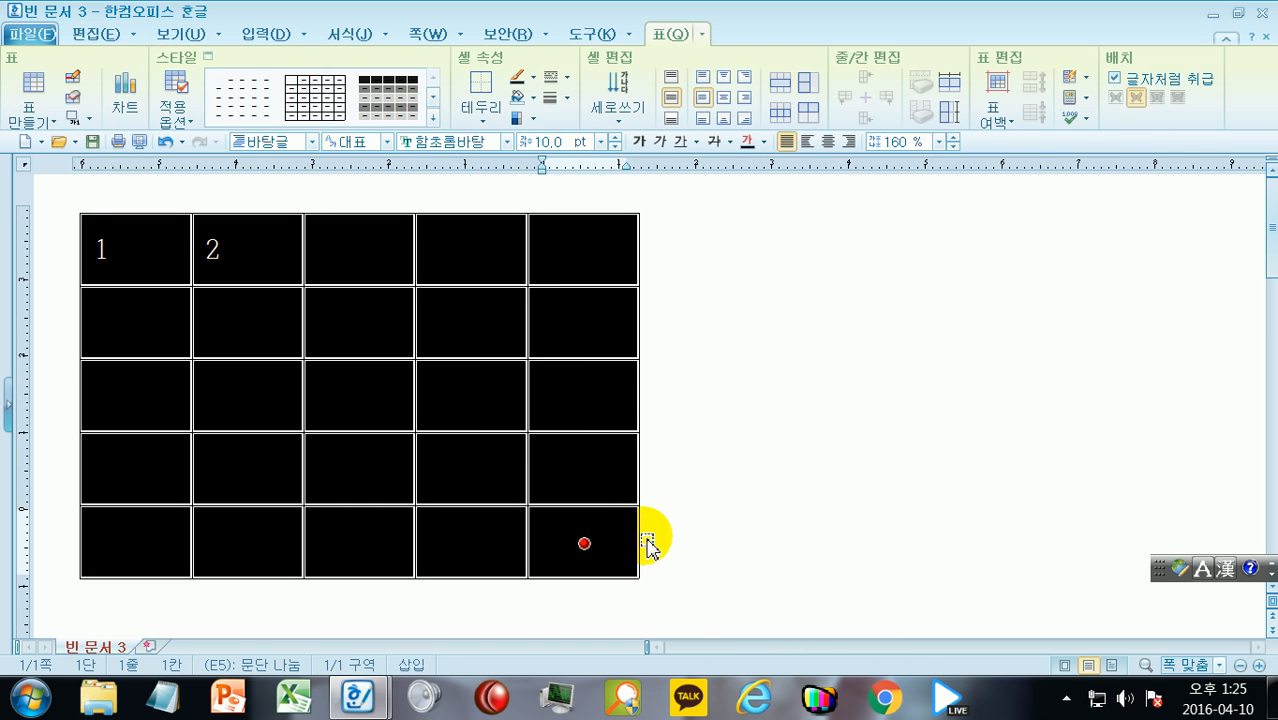
key("a")
left_click(149, 249)
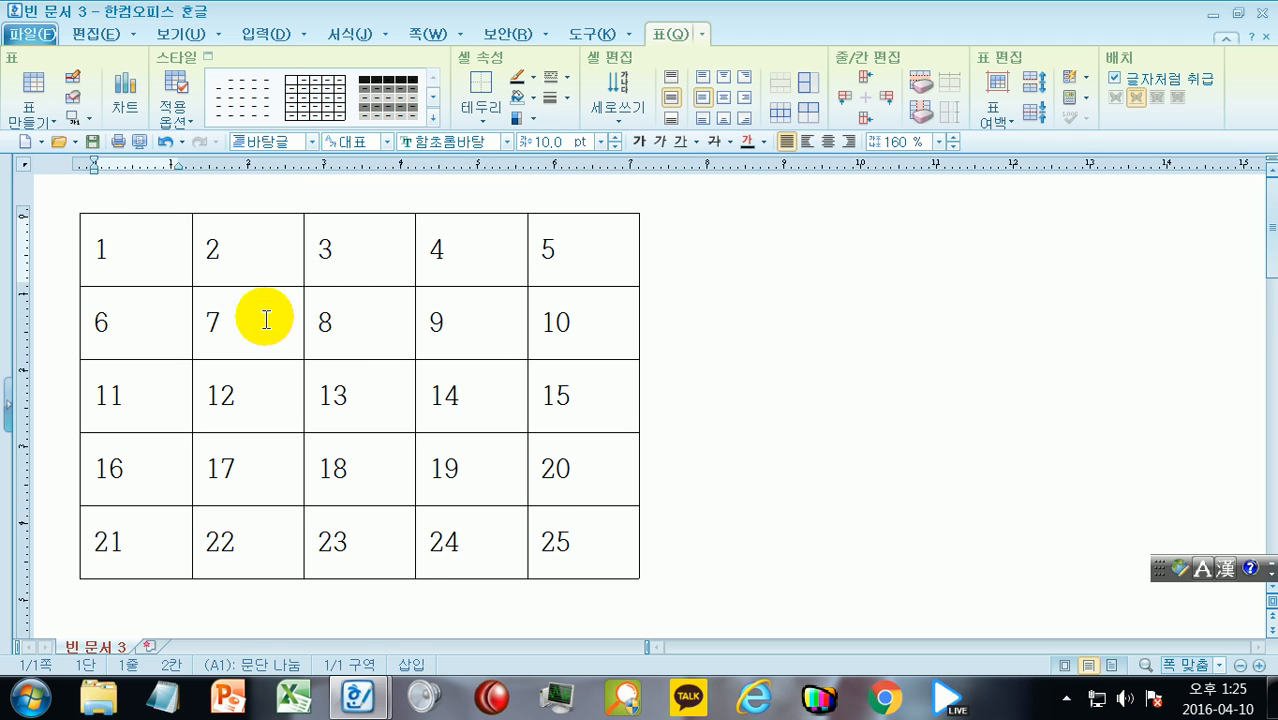
Clear the numbers from all cells of the table, keeping its grid
left_click_drag(149, 249, 565, 540)
key("Delete")
key("Escape")
left_click(766, 297)
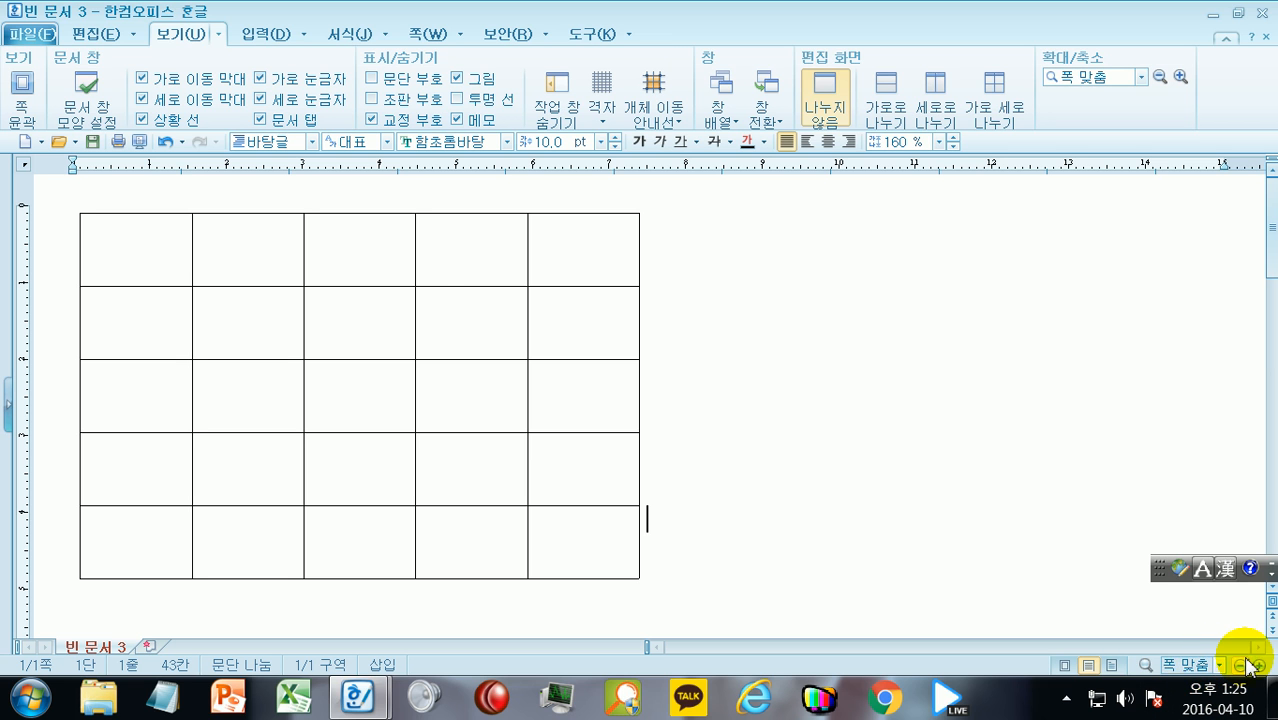
Enter 1 and 8 in the top two cells of the table's first column
left_click(1145, 667)
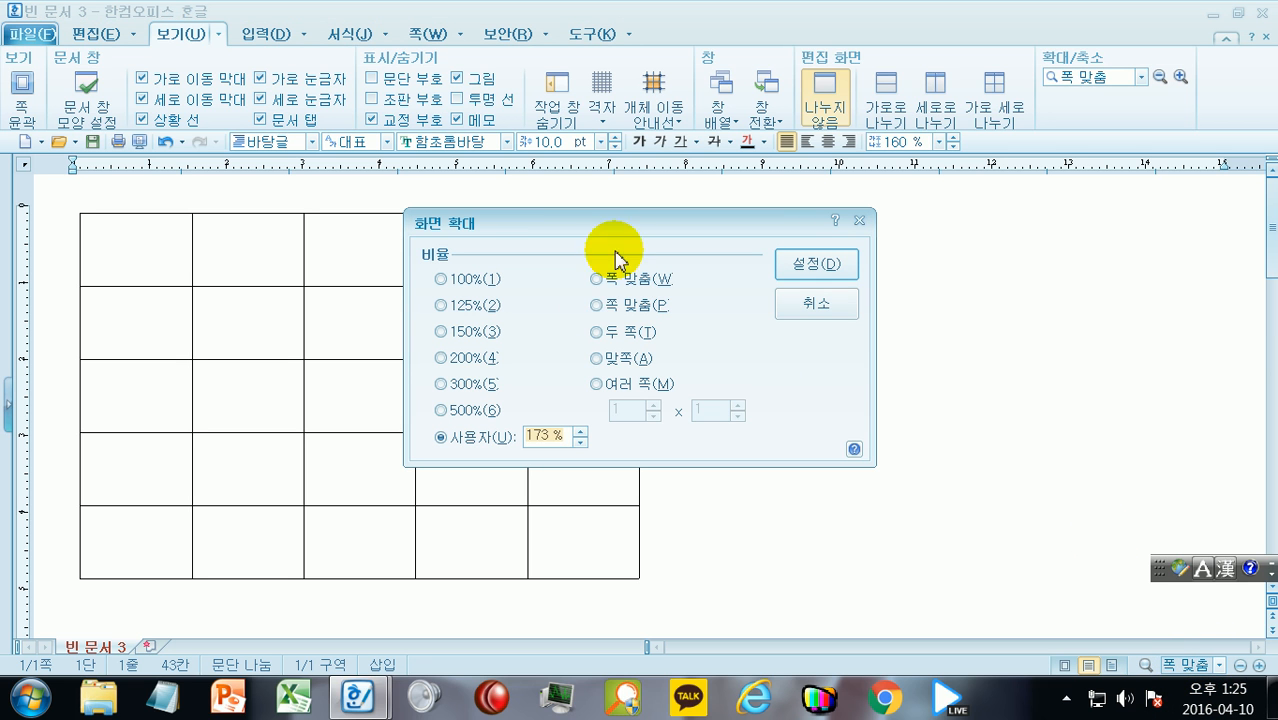
left_click(465, 391)
left_click(834, 264)
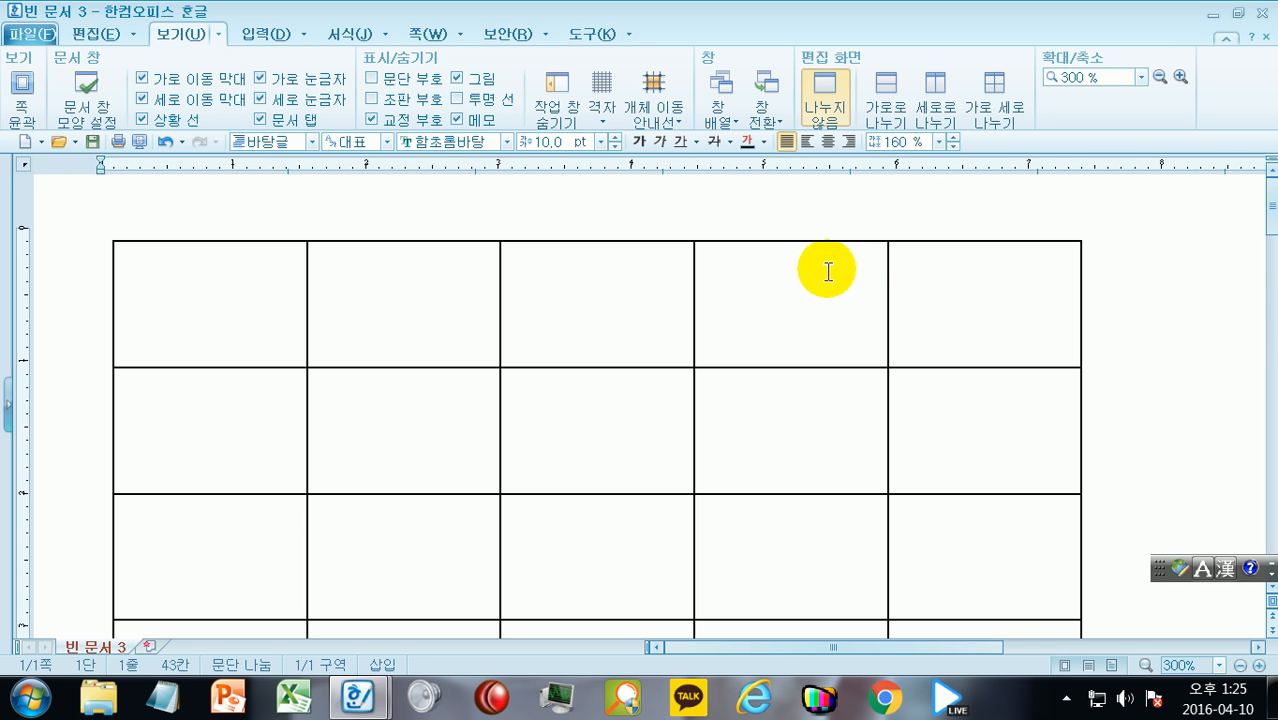
left_click(250, 315)
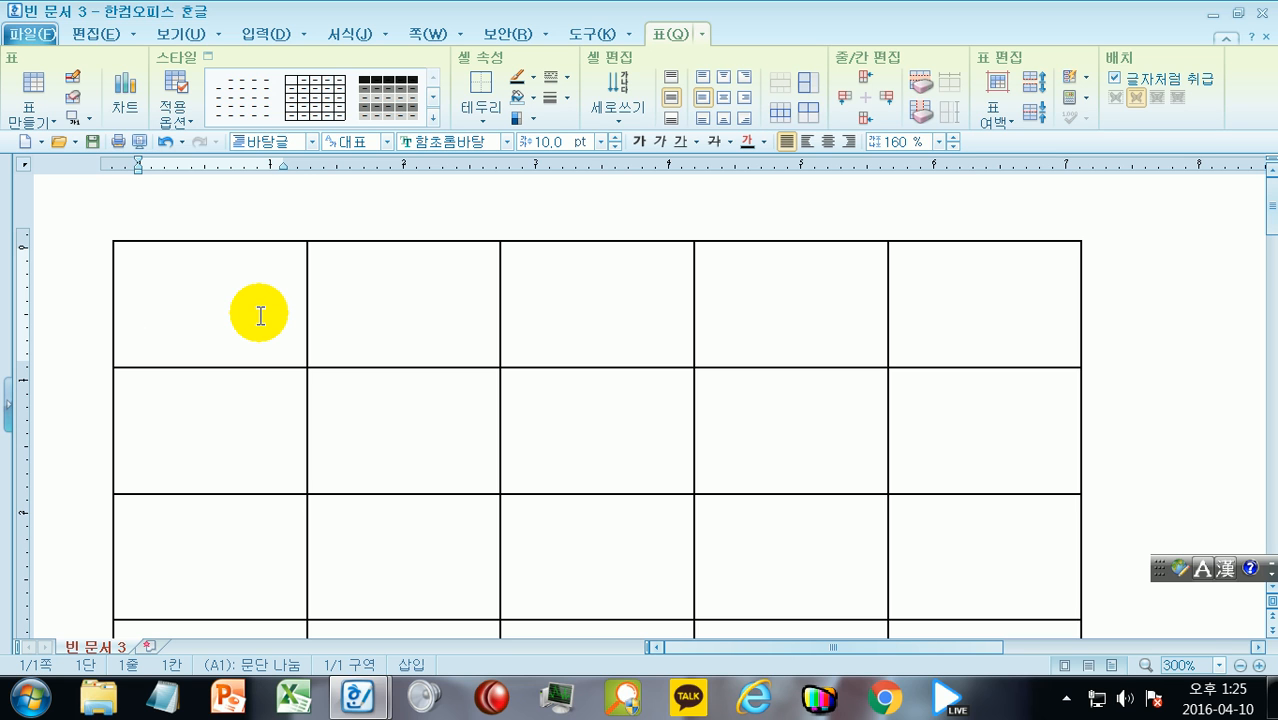
key("Down")
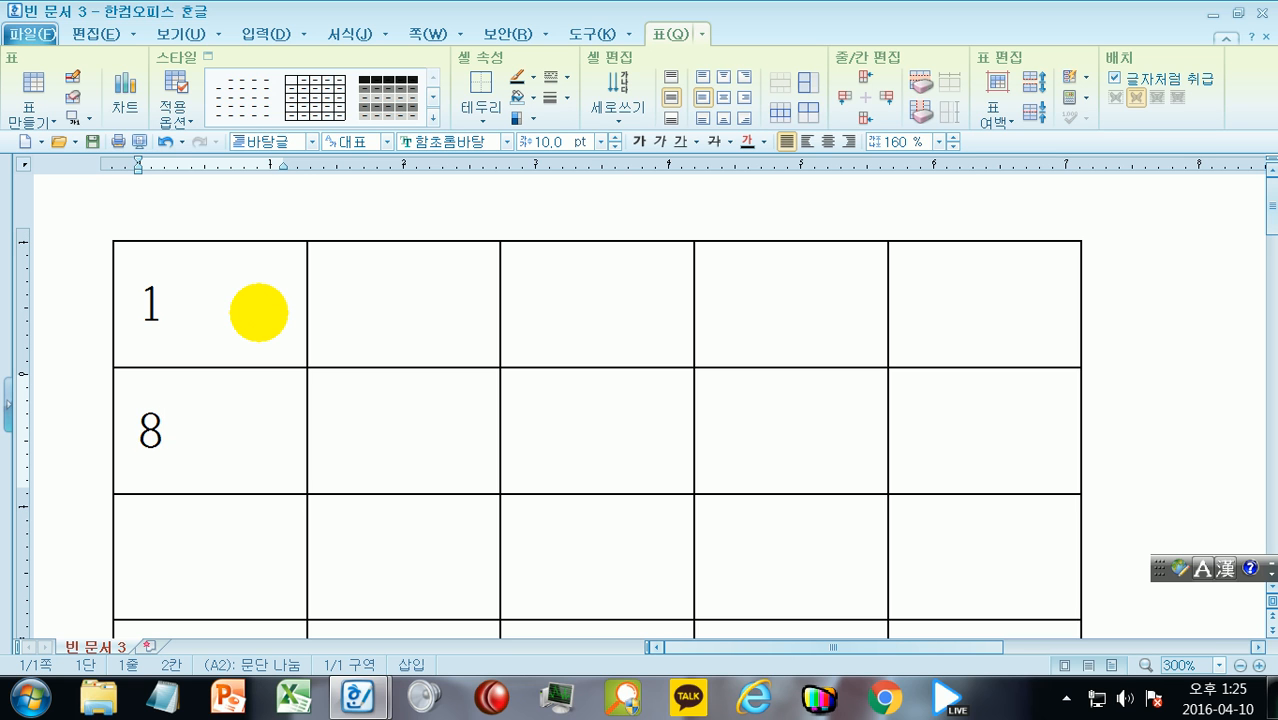
Enter 월요일 and 화요일 in the top two cells of the second column
key("Up")
key("Right")
key("Right")
key("Left")
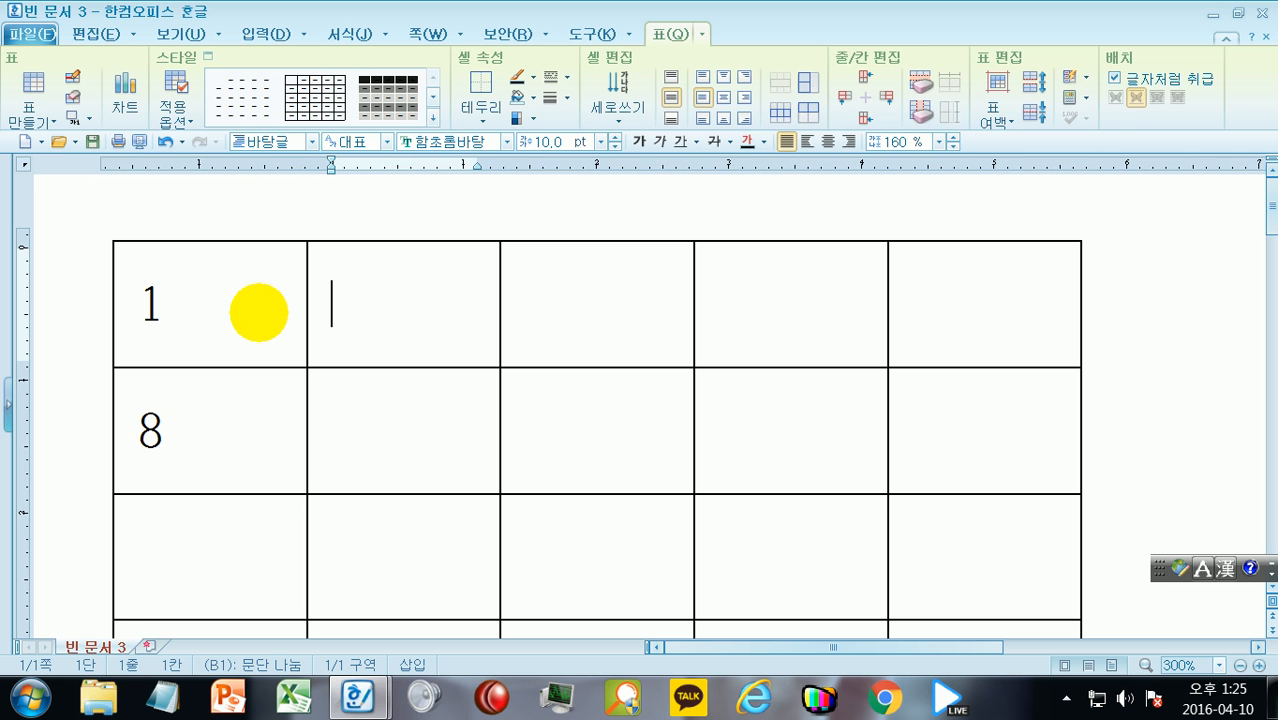
type("월요일")
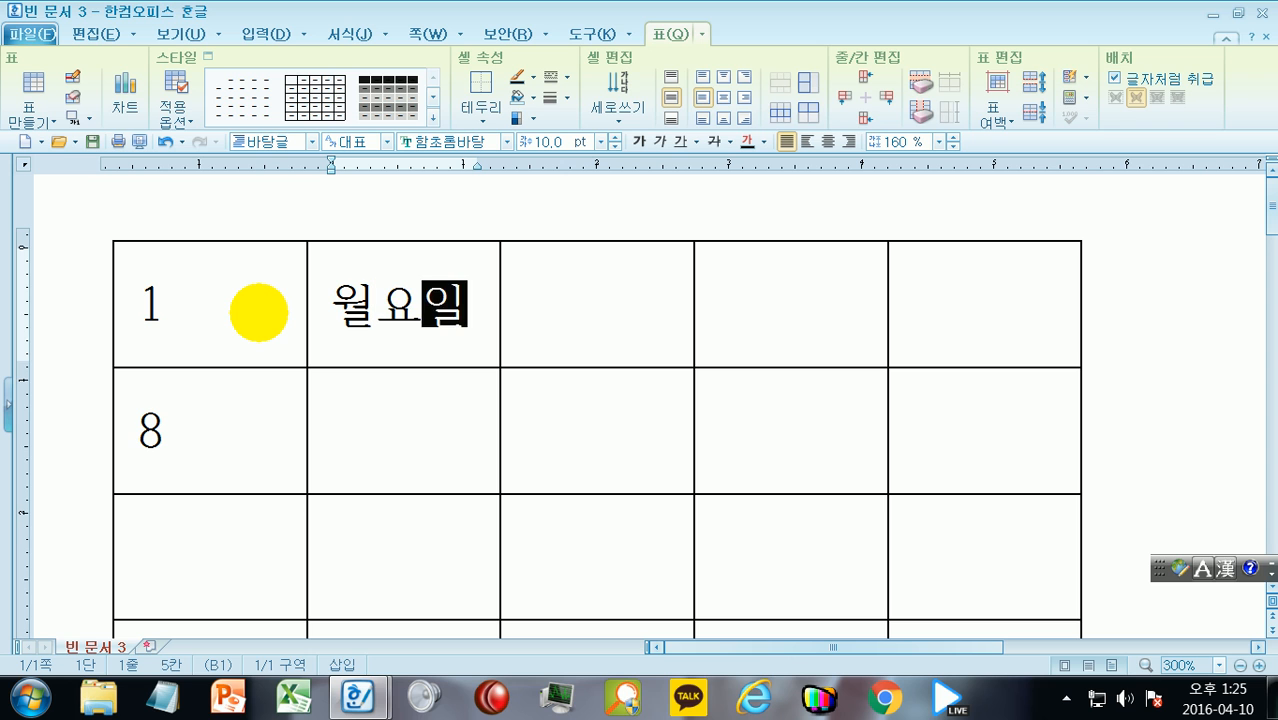
key("Down")
type("화요일")
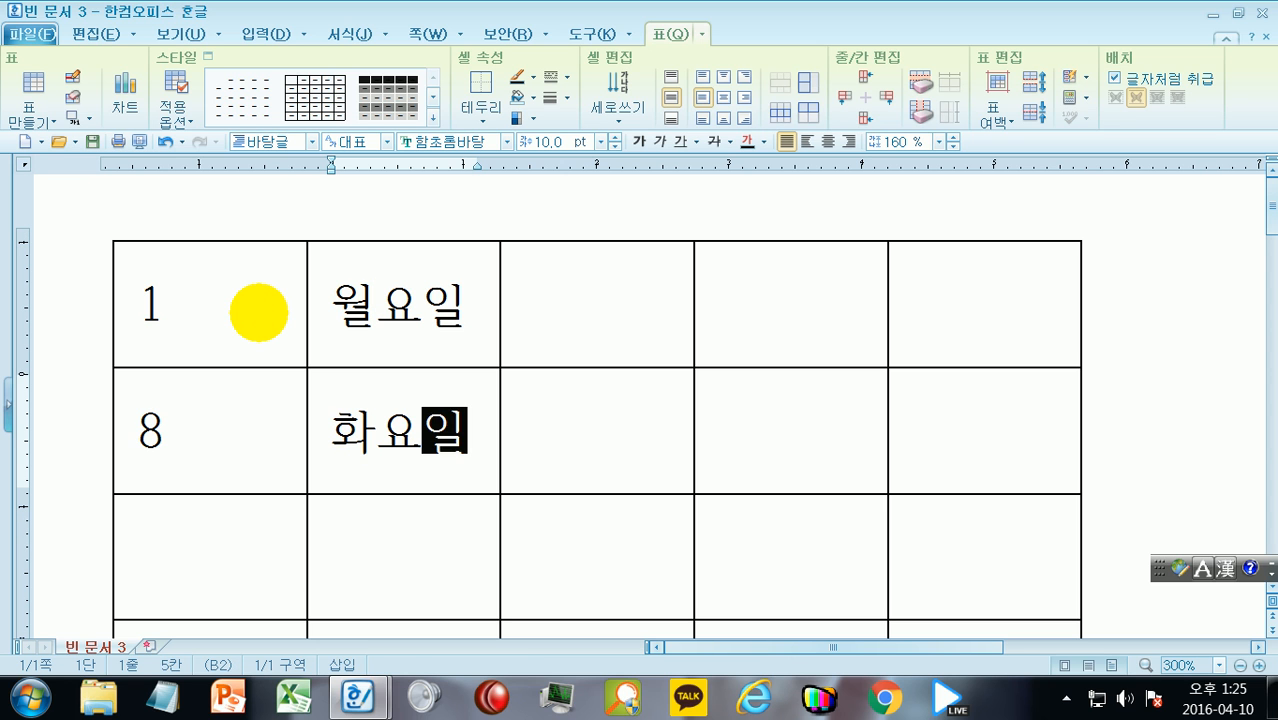
Enter Sunday and monday in the top two cells of the third column
key("Up")
key("Right")
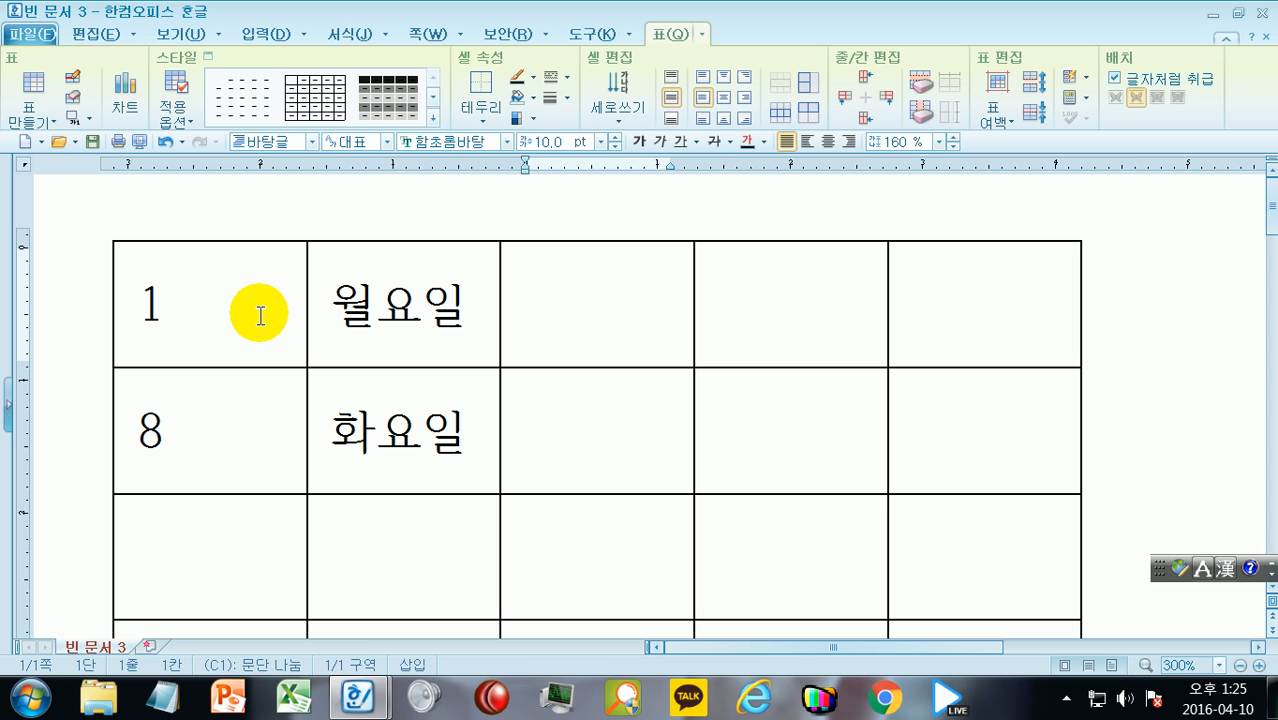
type("Sunday")
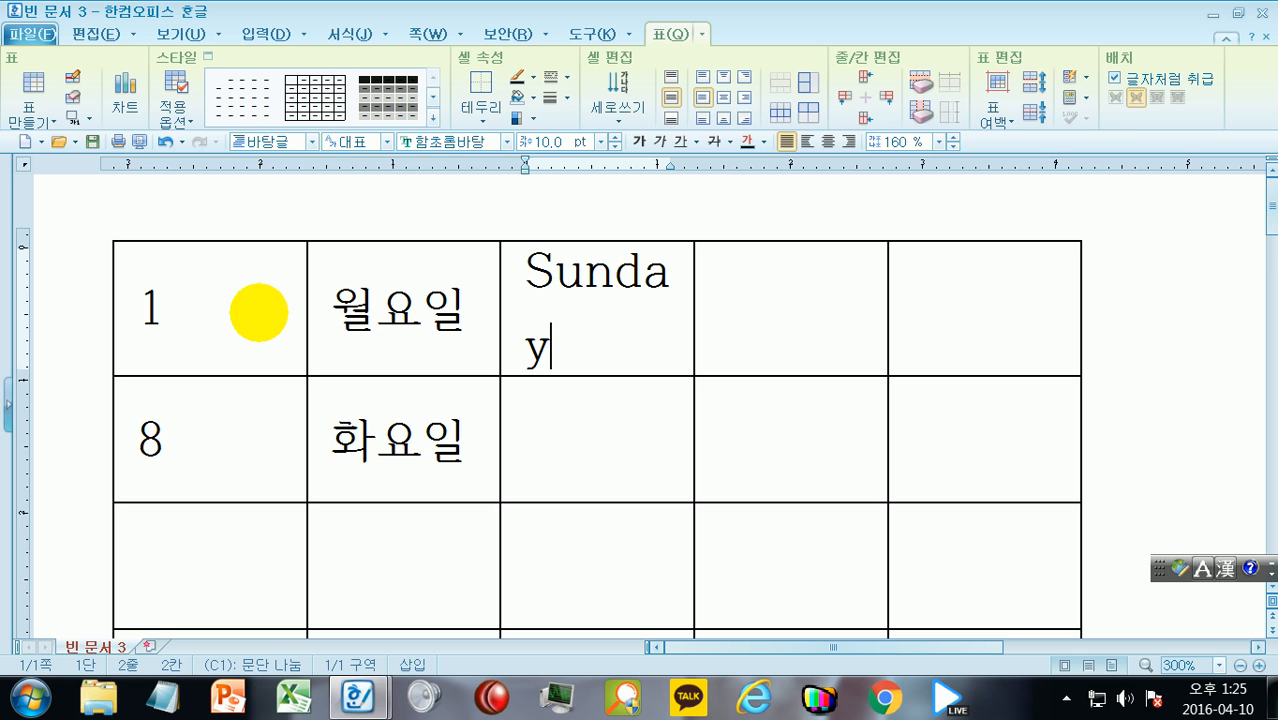
key("Down")
key("Up")
key("Up")
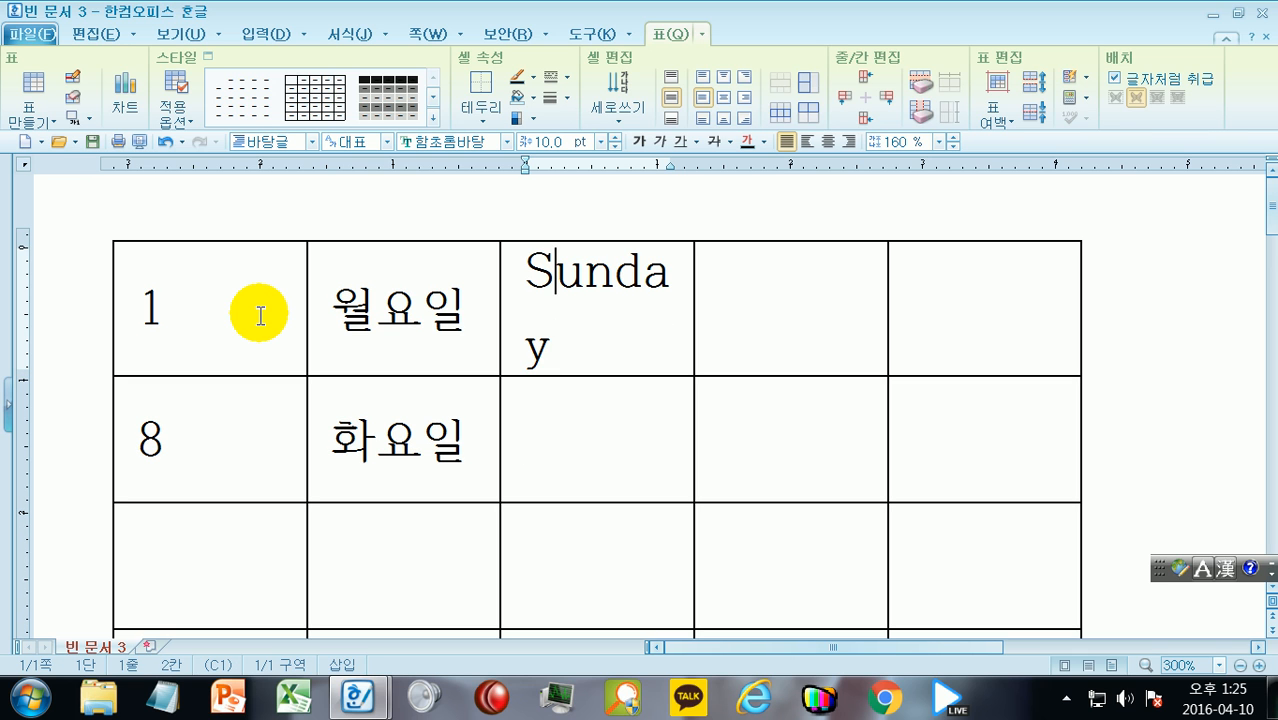
key("Down")
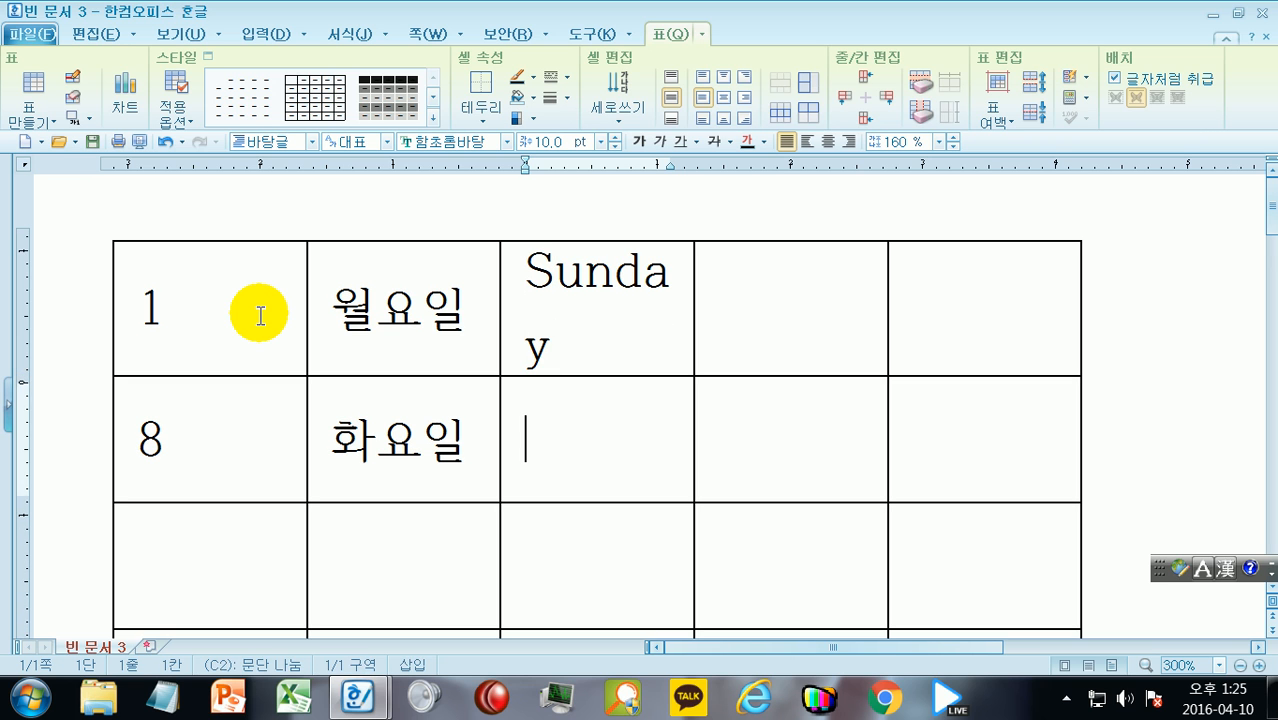
type("monday")
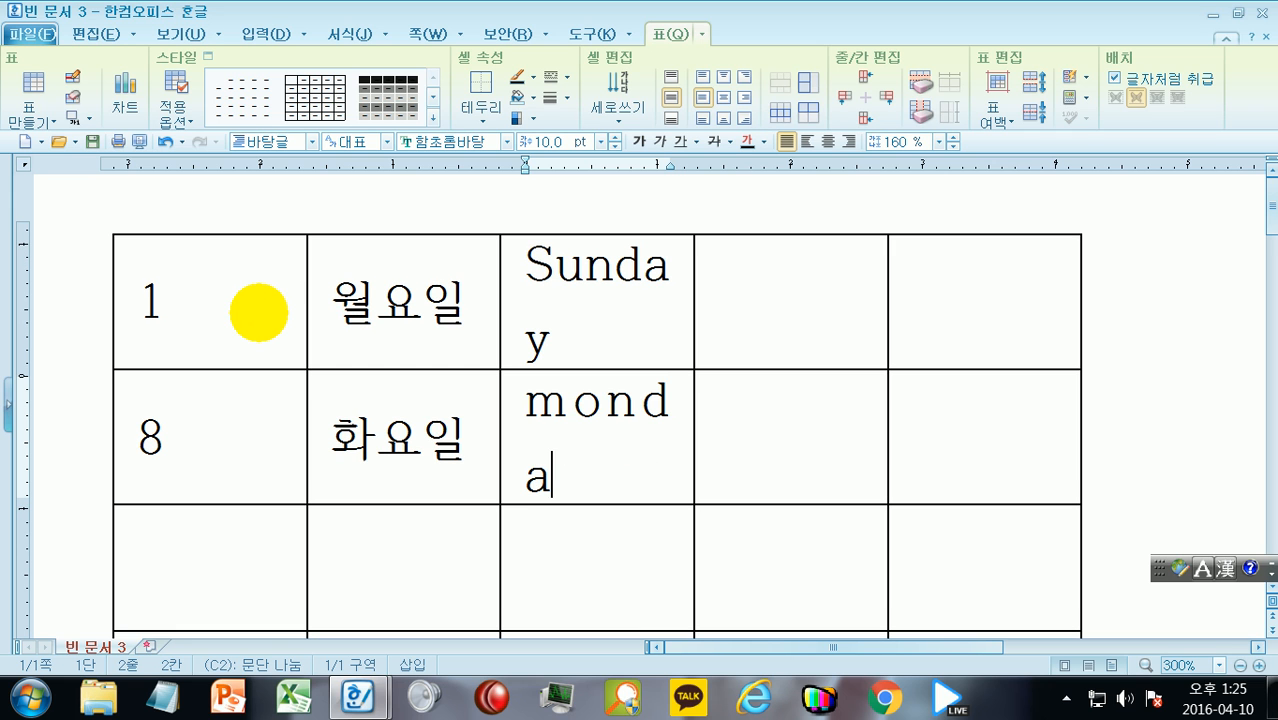
Widen the third column so that Sunday and monday each fit on one line
left_click(607, 320)
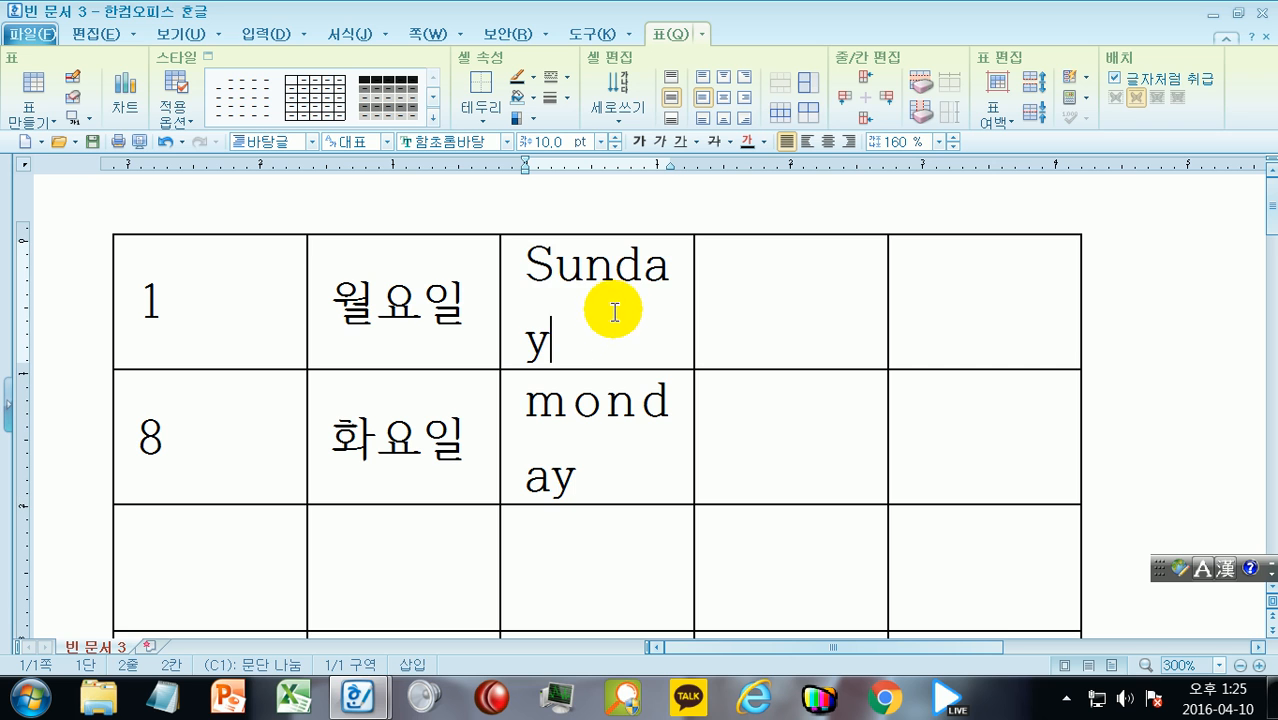
key("F5")
key("ctrl+Right")
key("ctrl+Right")
key("ctrl+Right")
key("ctrl+Right")
key("ctrl+Right")
key("ctrl+Right")
key("ctrl+Right")
key("ctrl+Right")
key("ctrl+Right")
key("ctrl+Right")
key("ctrl+Right")
key("ctrl+Right")
key("ctrl+Right")
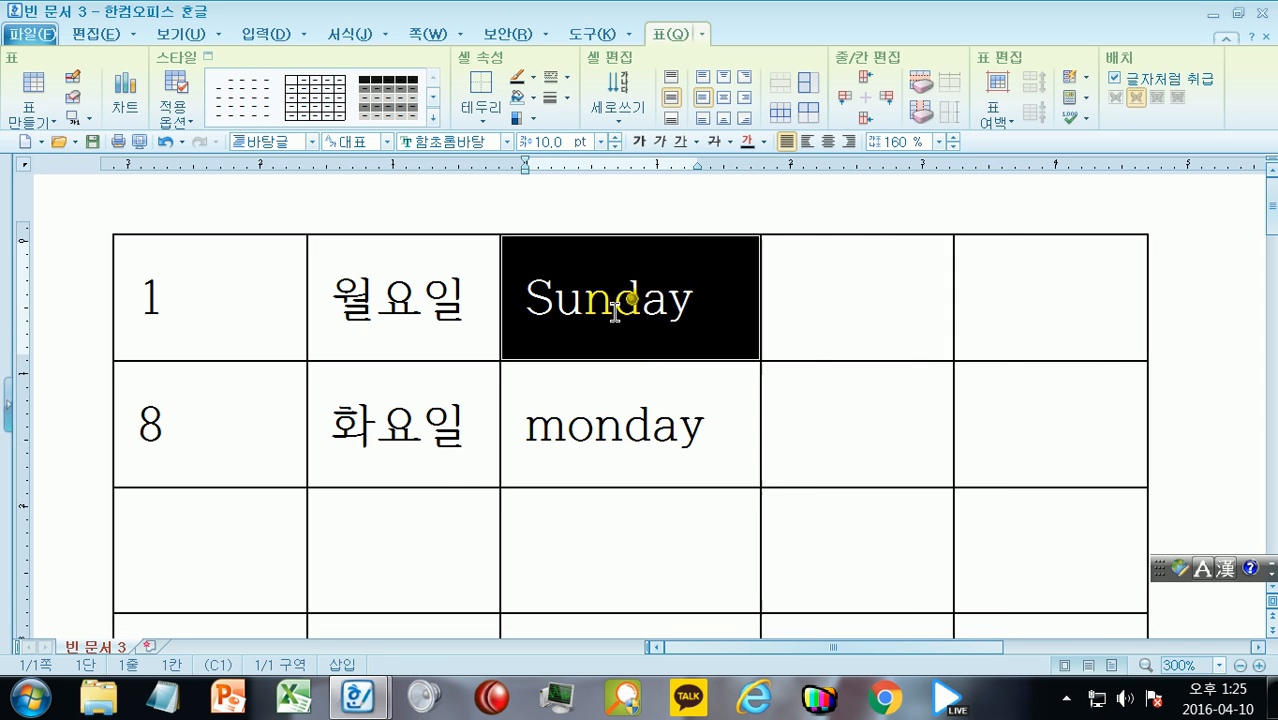
key("ctrl+Left")
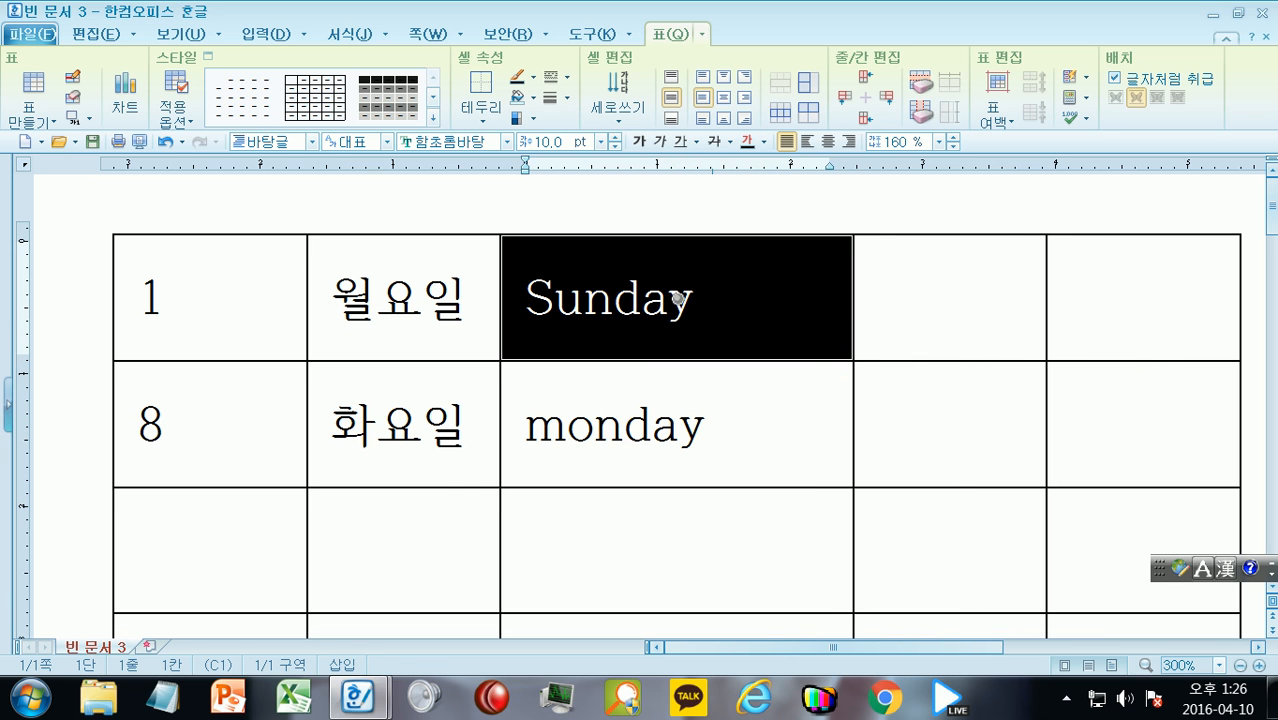
key("Escape")
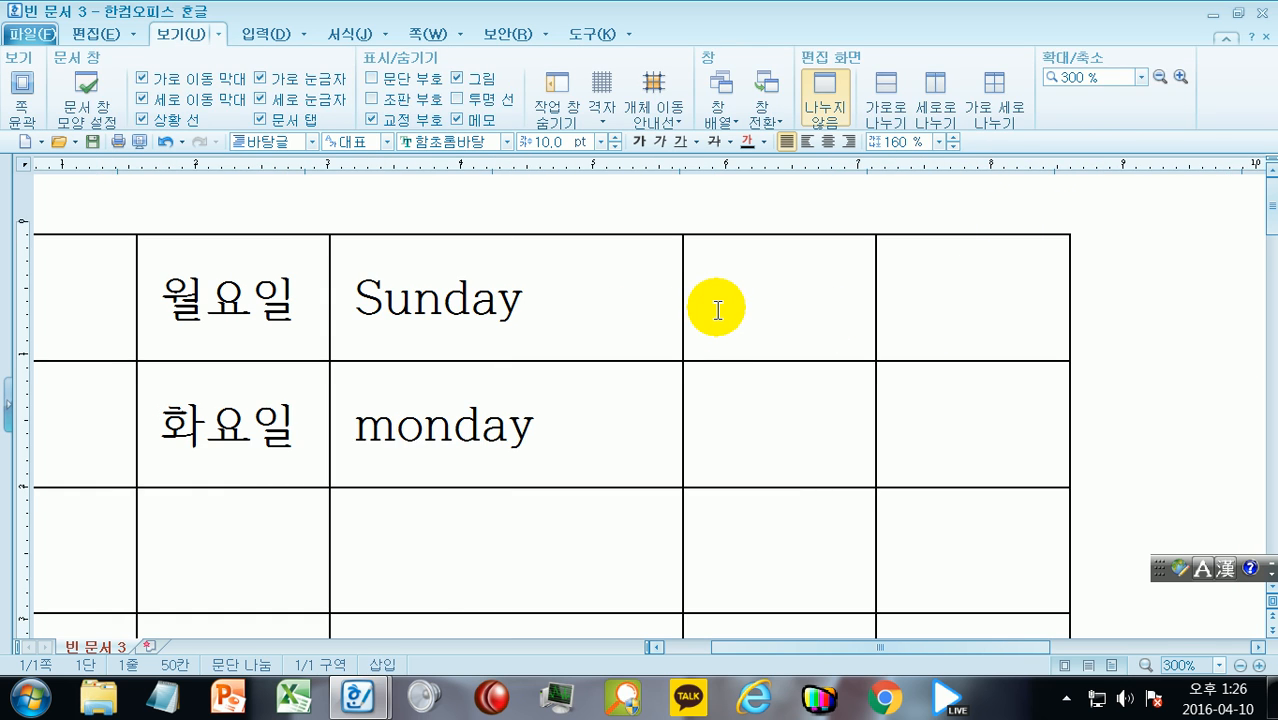
Enter 1월 and 2월 in the top two cells of the fourth column
left_click(753, 300)
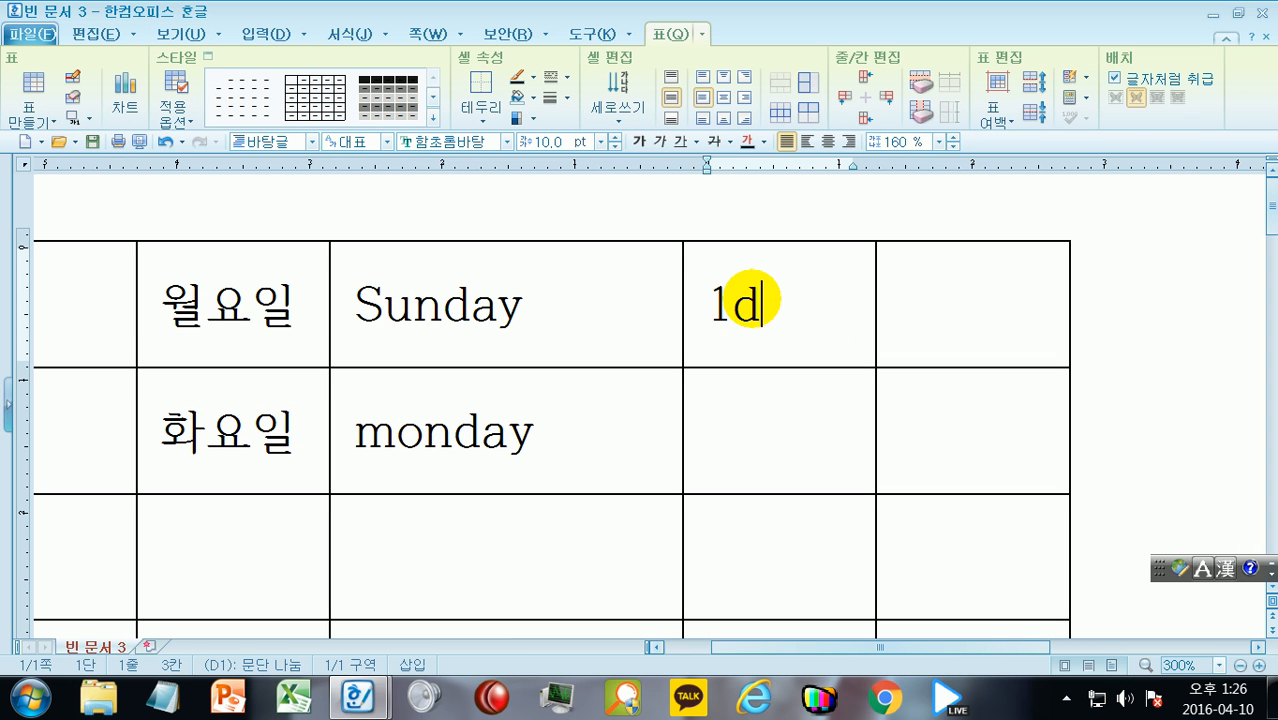
type("1월")
key("Down")
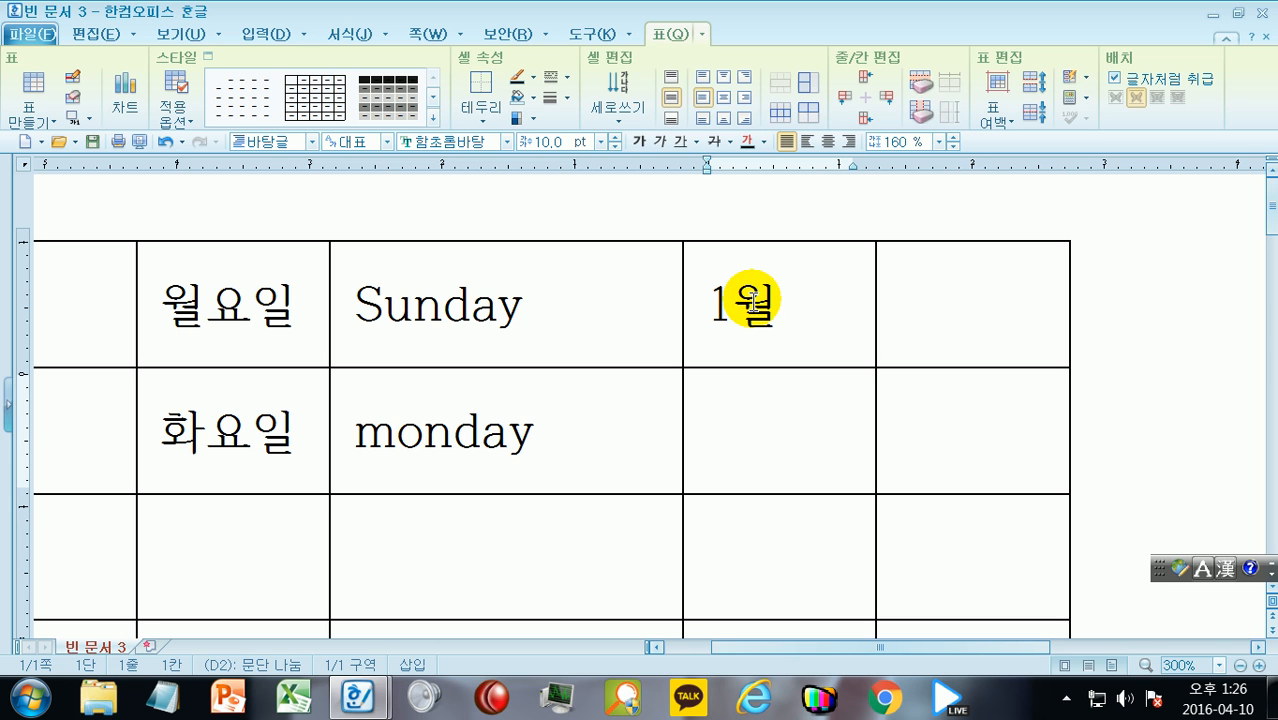
type("2ㅇ")
Enter 자 and 축 in the top two cells of the fifth column
key("Tab")
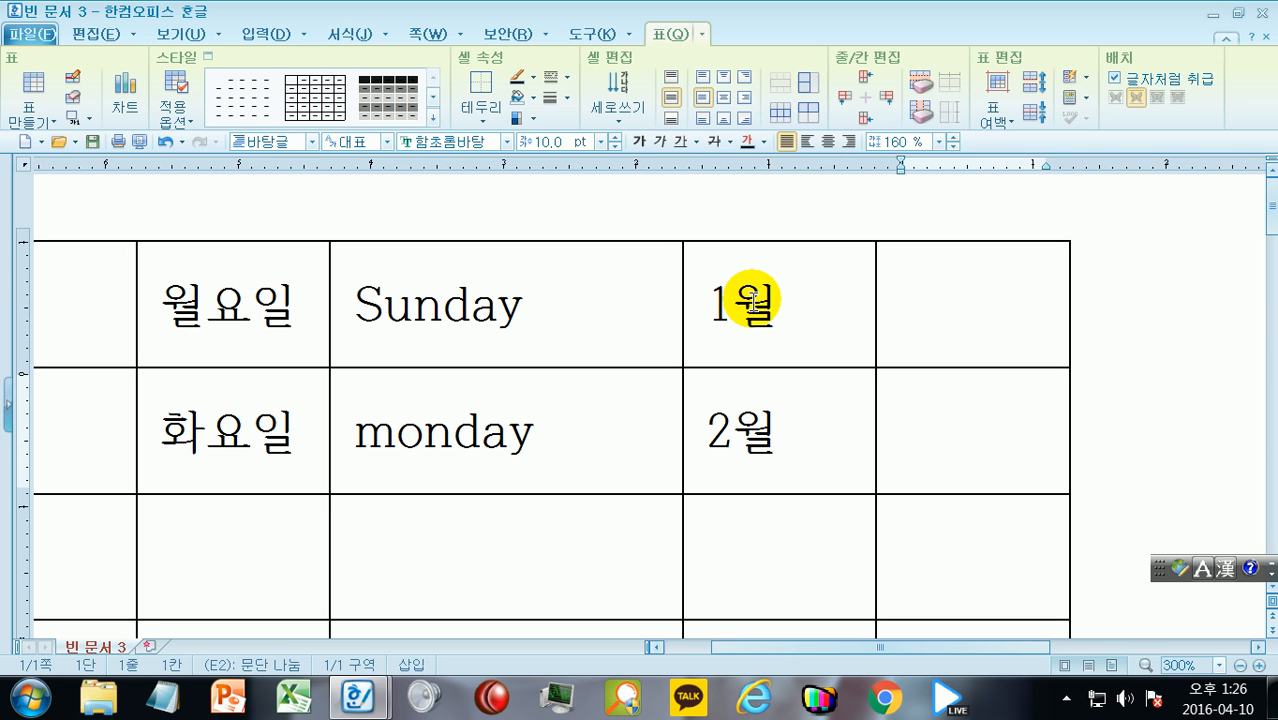
key("Up")
type("ㅈ")
key("Down")
type("축")
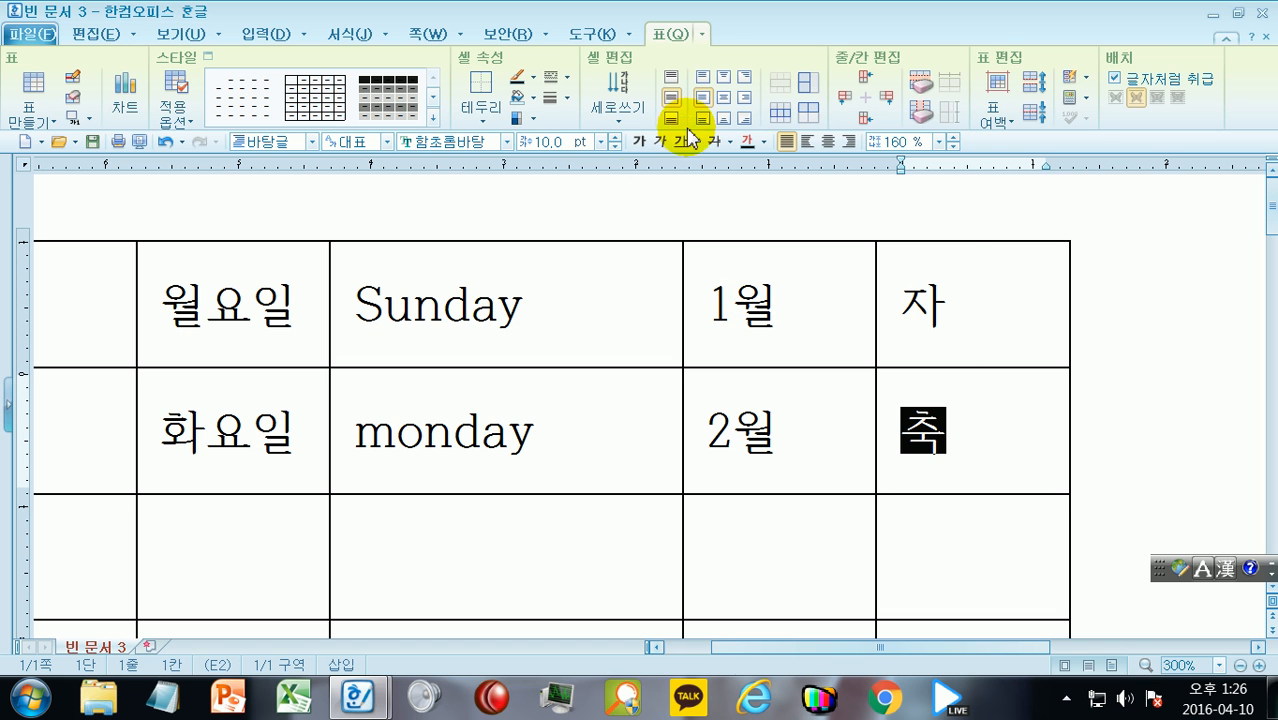
left_click(1128, 355)
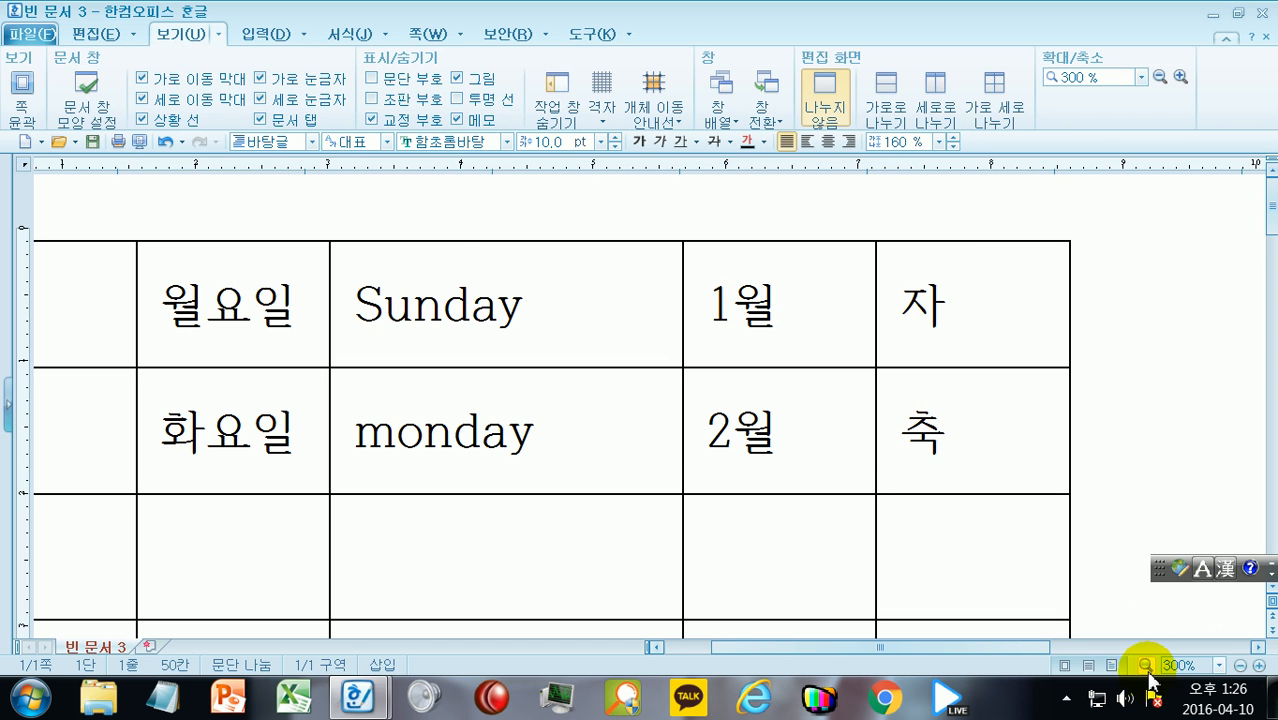
Automatically fill the whole first column from its starting numbers 1 and 8
left_click(1145, 665)
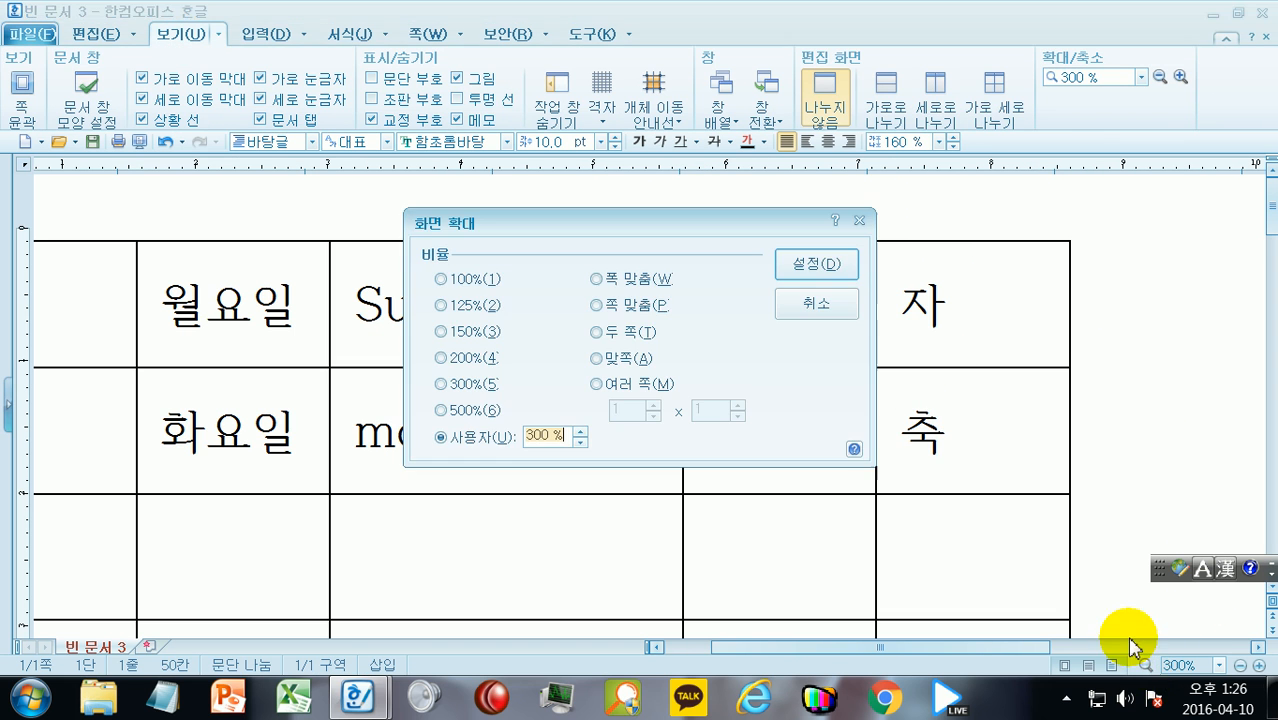
left_click(635, 289)
left_click(817, 263)
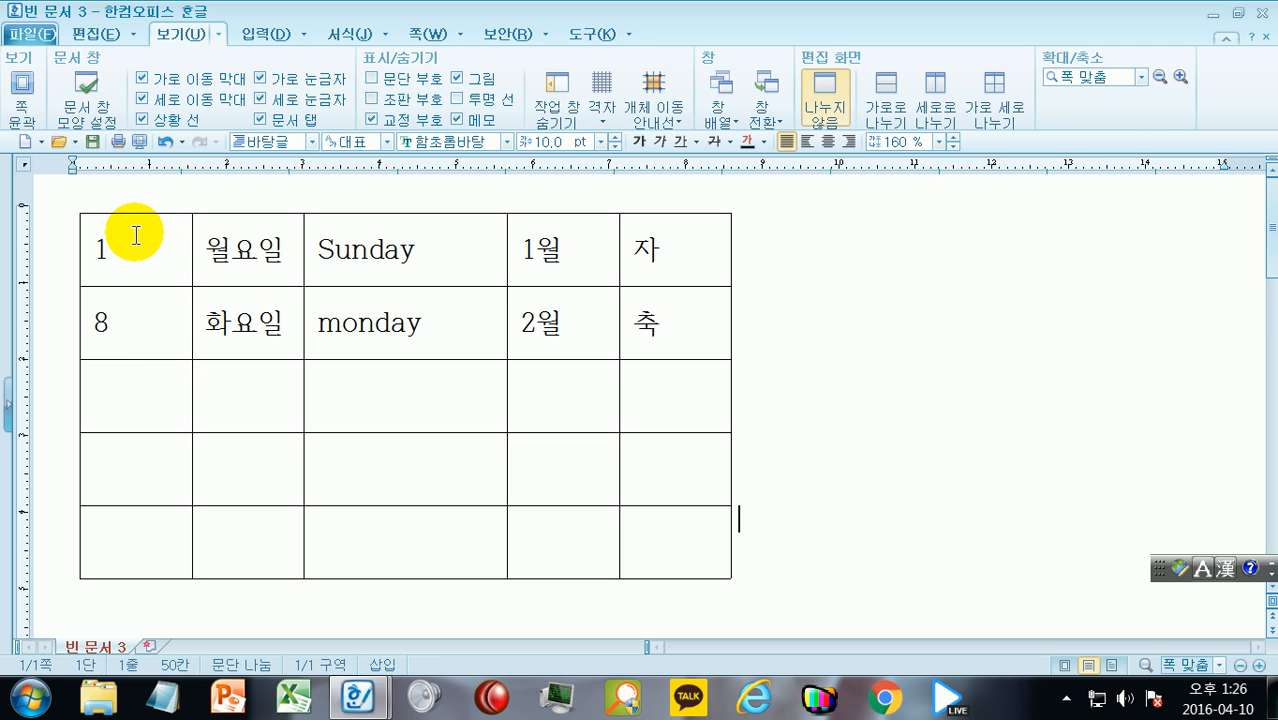
left_click_drag(136, 235, 141, 544)
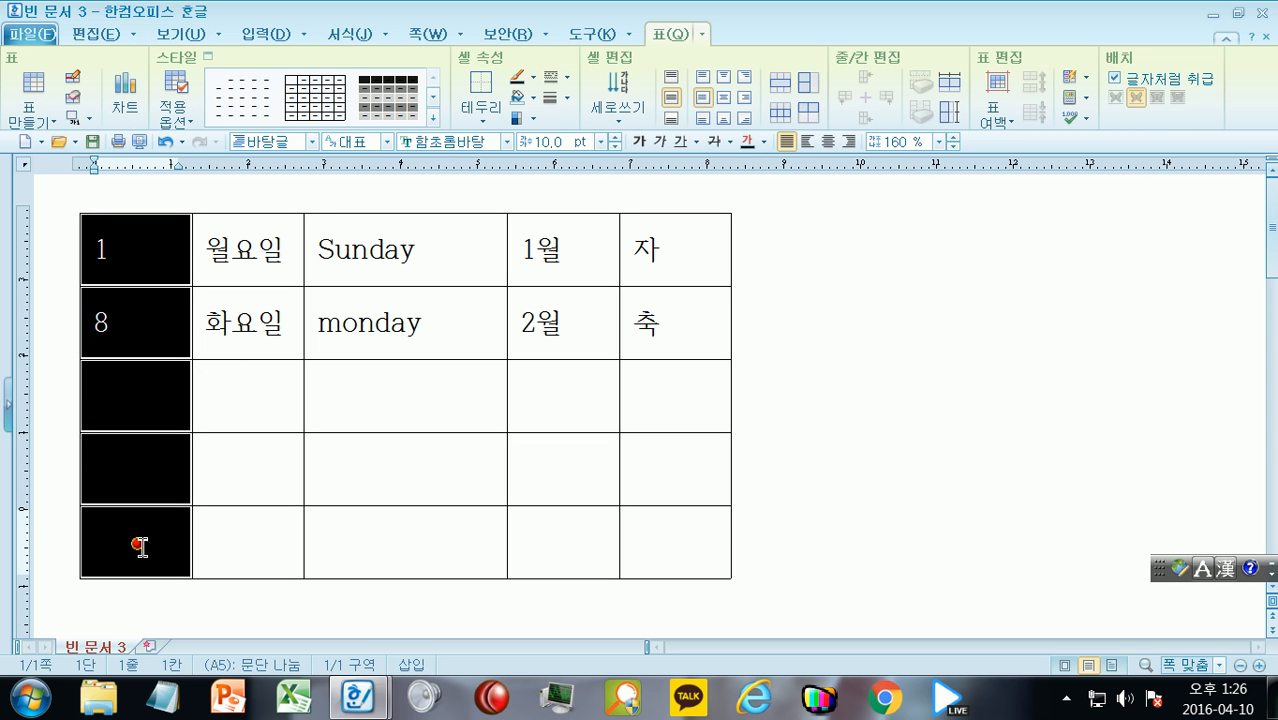
key("a")
left_click(148, 533)
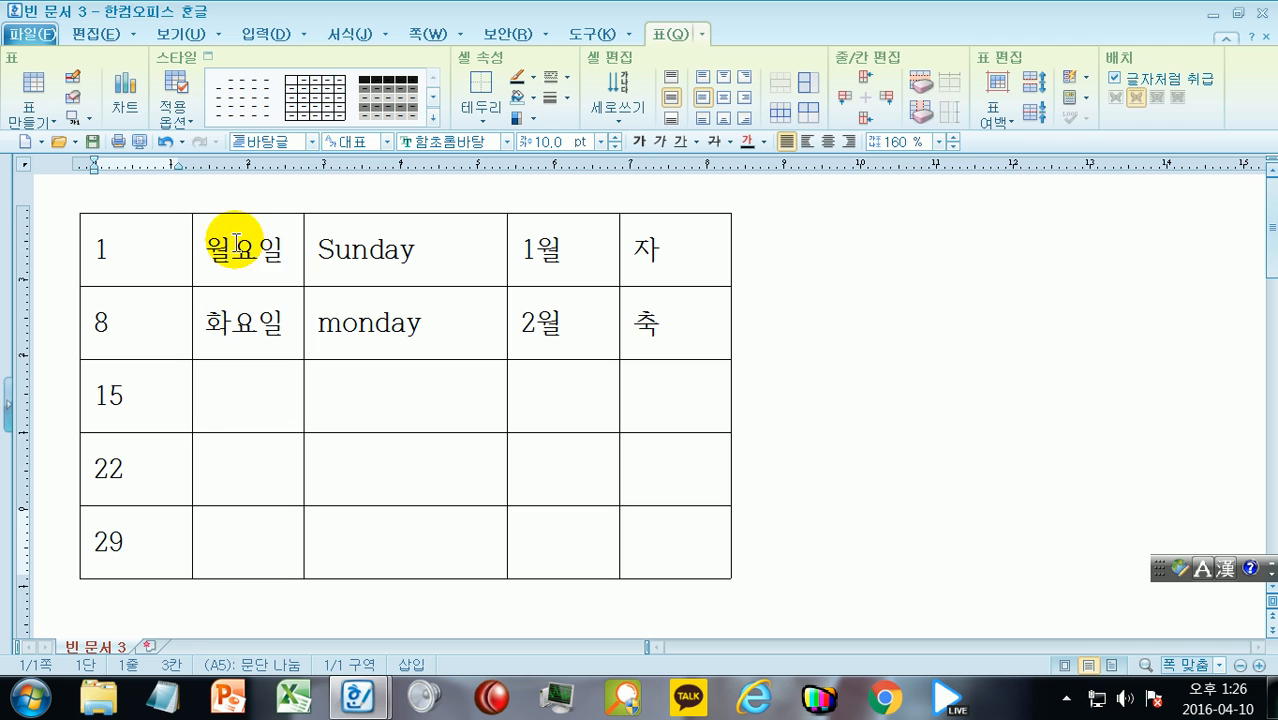
Automatically fill the second and third columns from the Korean and English weekday names in their top two cells
left_click_drag(228, 245, 256, 531)
key("a")
left_click_drag(456, 223, 434, 522)
key("a")
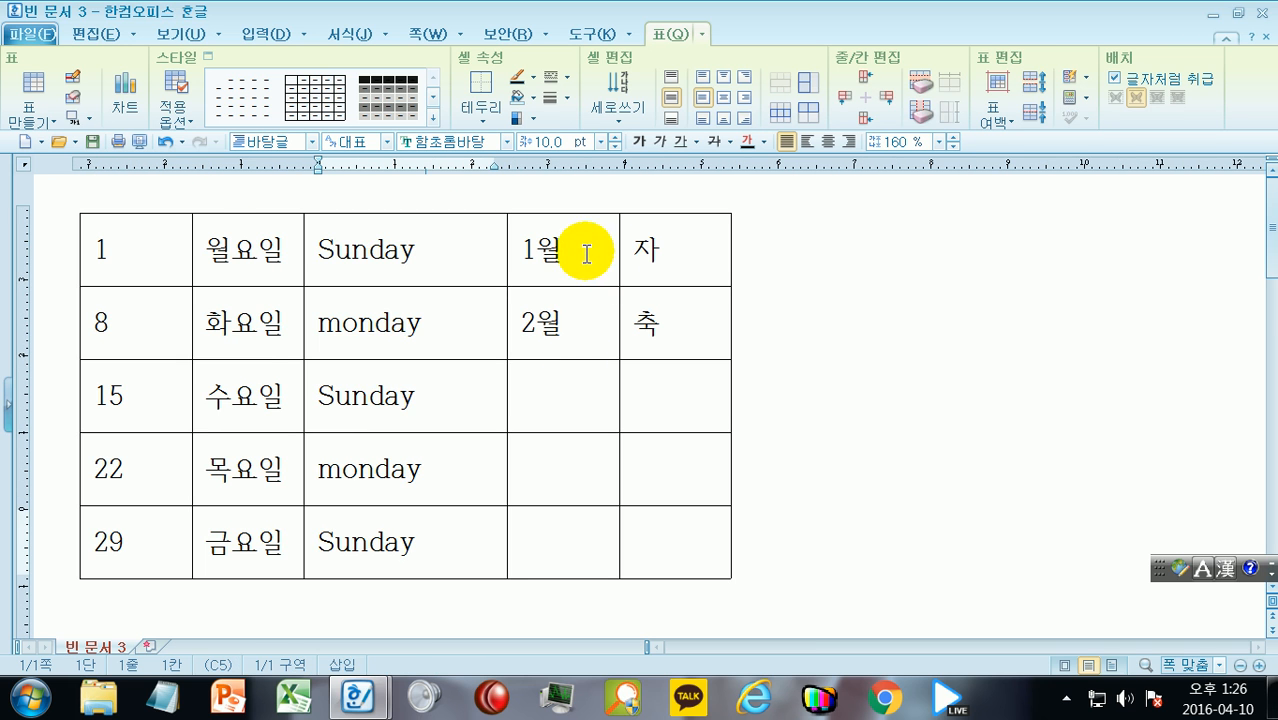
Automatically fill the fourth column from 1월 and 2월, and the fifth column from 자 and 축
left_click_drag(585, 250, 568, 537)
key("a")
left_click_drag(692, 253, 685, 537)
key("a")
left_click(981, 391)
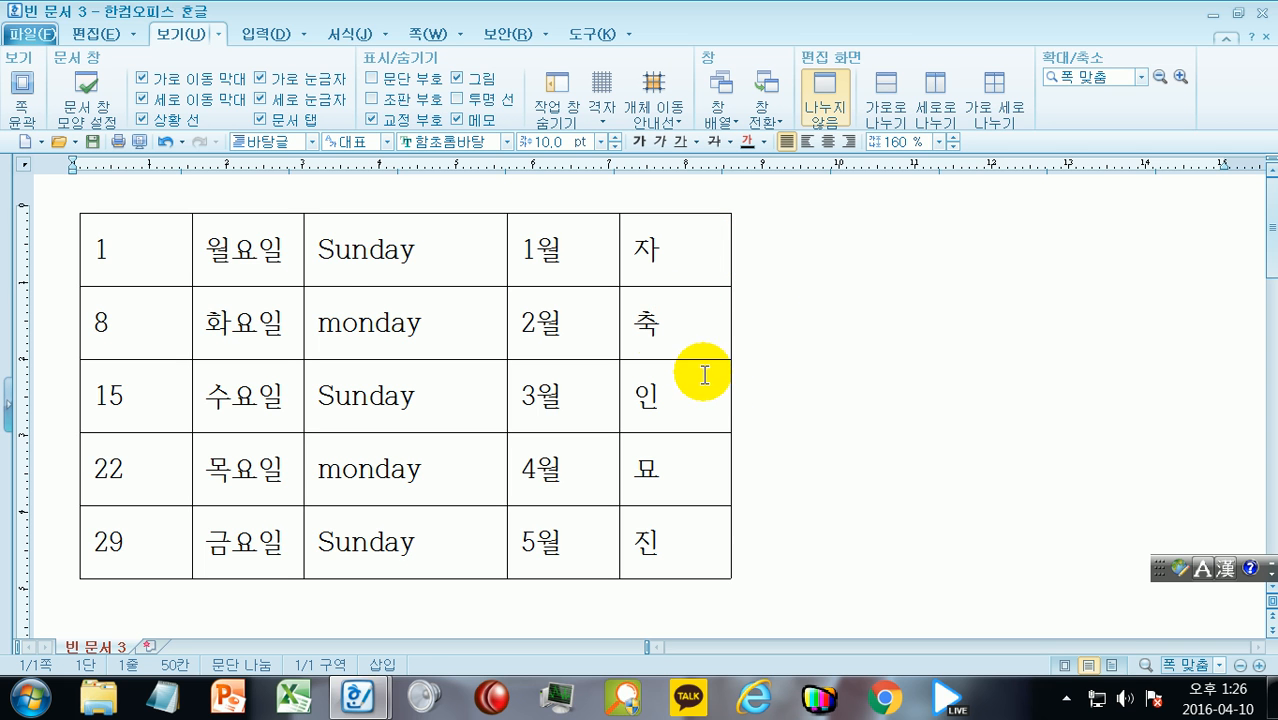
Clear the contents of all table cells, keeping the grid
left_click_drag(128, 255, 679, 541)
key("Delete")
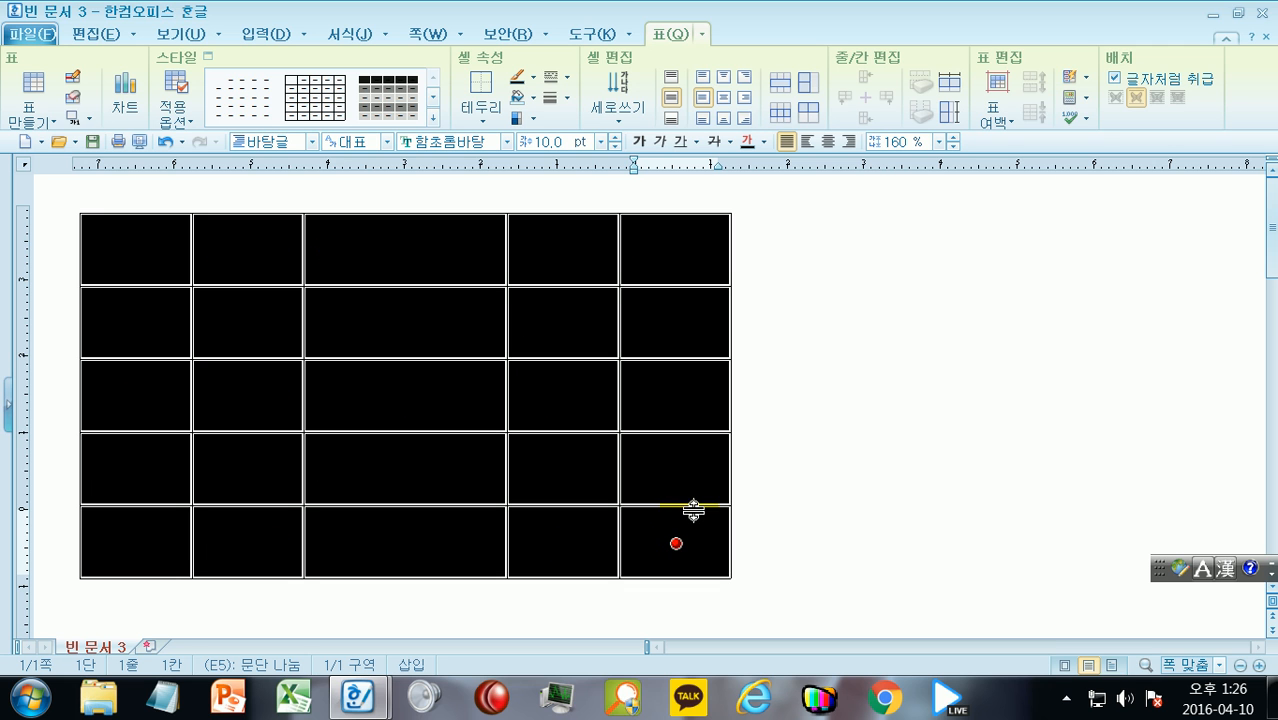
left_click(898, 338)
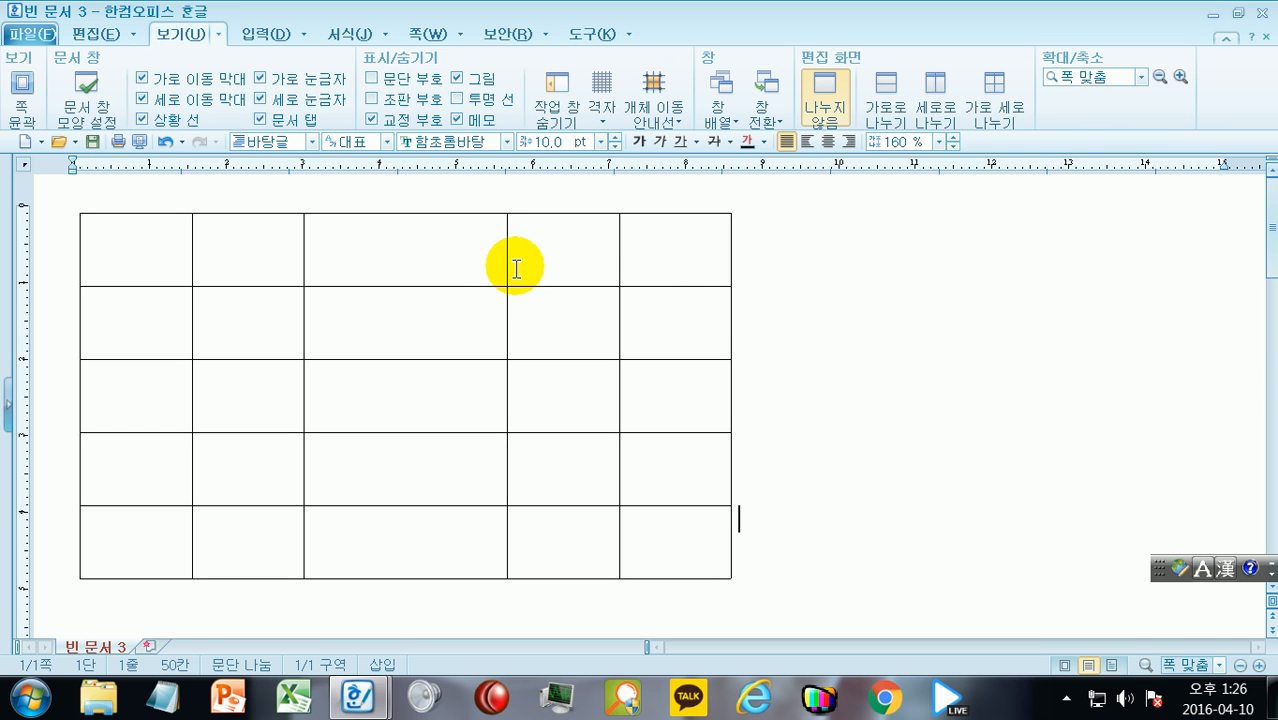
Enter the heading 비고 in the top cell of the last column
left_click(677, 248)
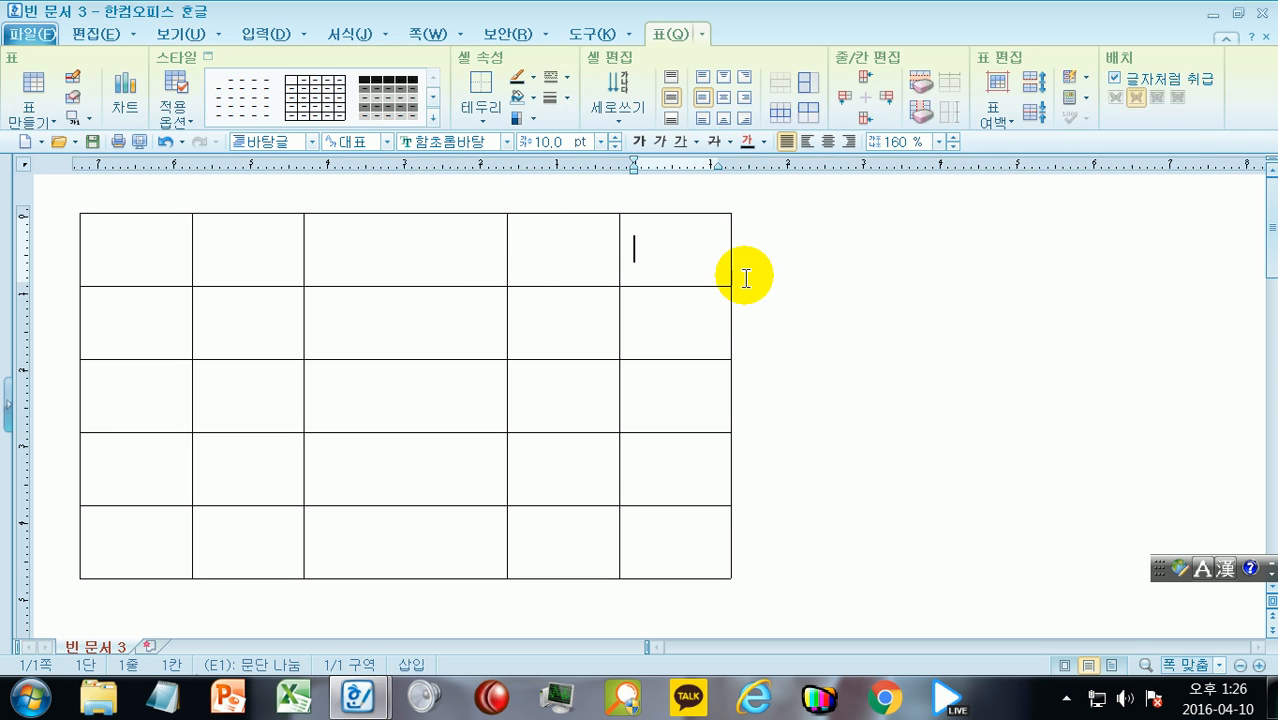
type("비고")
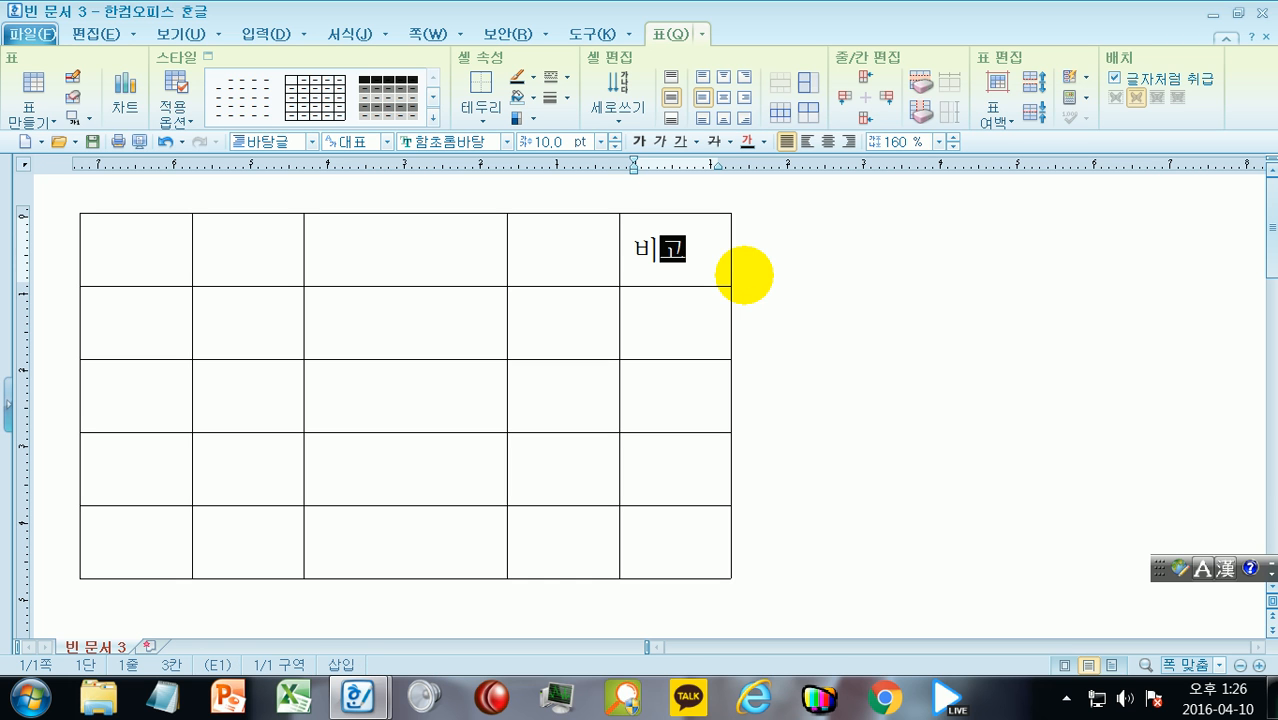
left_click(966, 434)
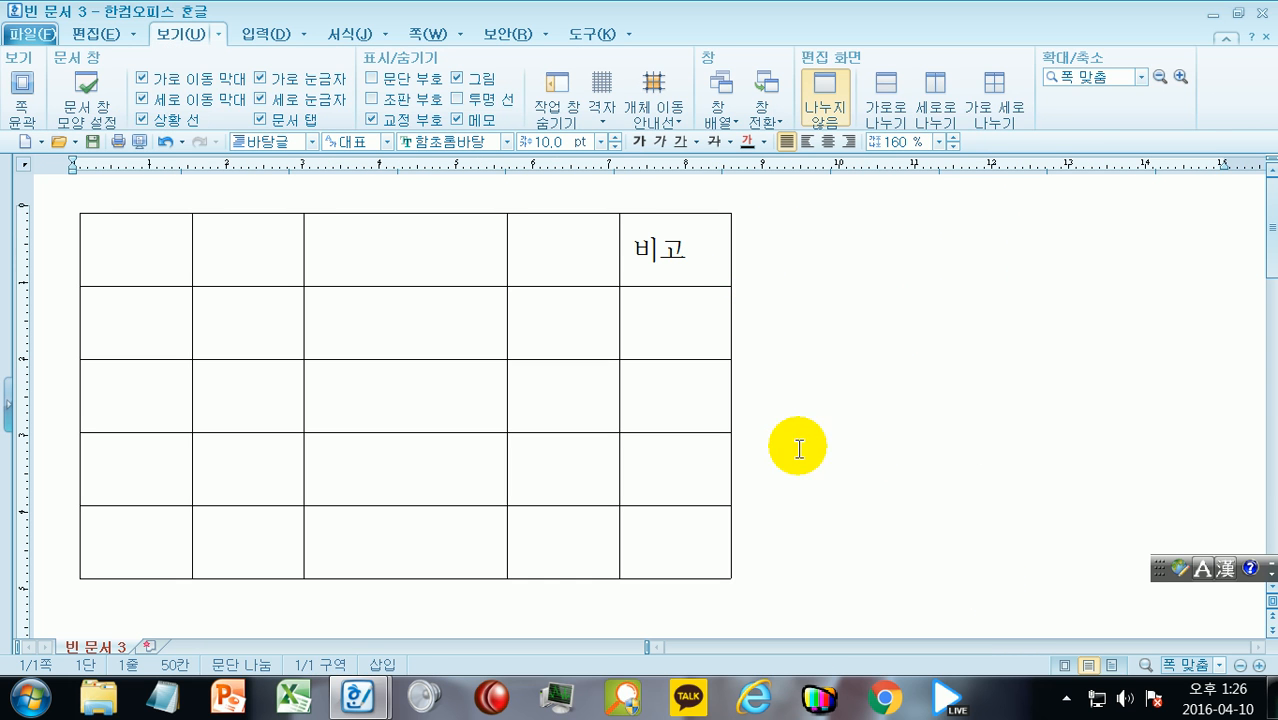
Remove the upper, middle and lower horizontal borders of the third and fourth cells in the 비고 column using the 선 없음 line type
left_click_drag(688, 323, 719, 520)
left_click(740, 519)
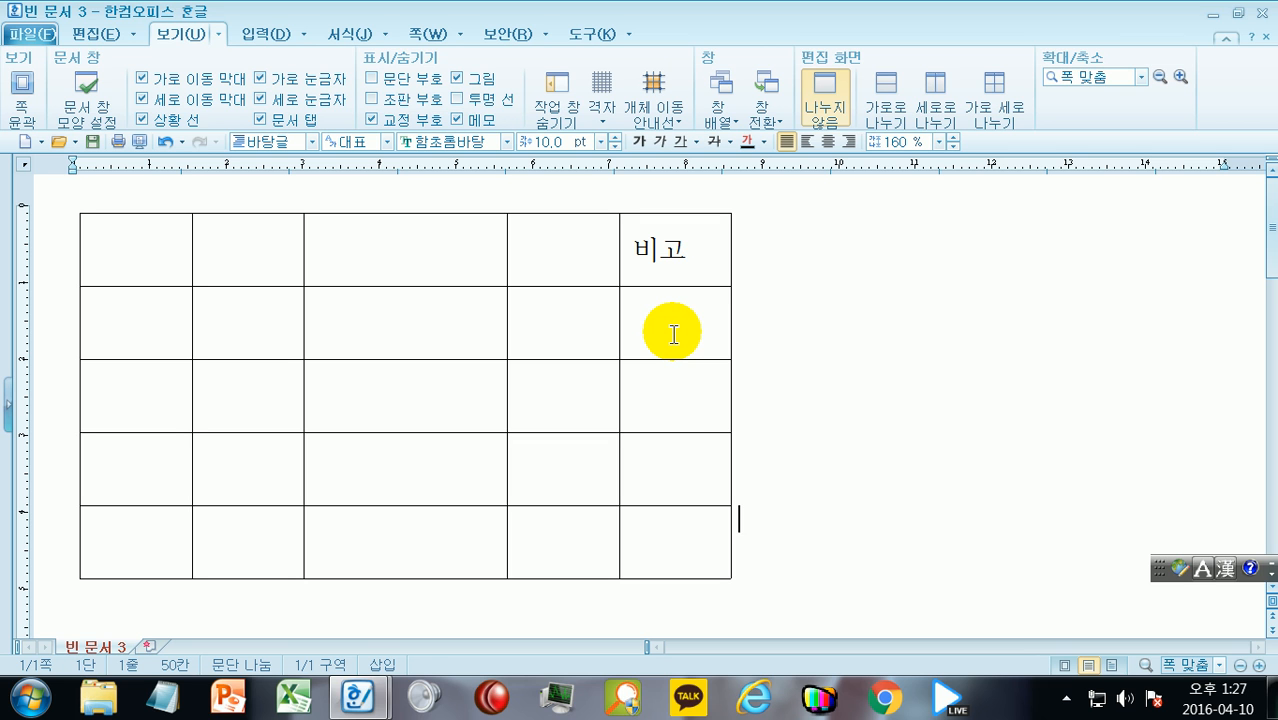
left_click_drag(679, 383, 689, 480)
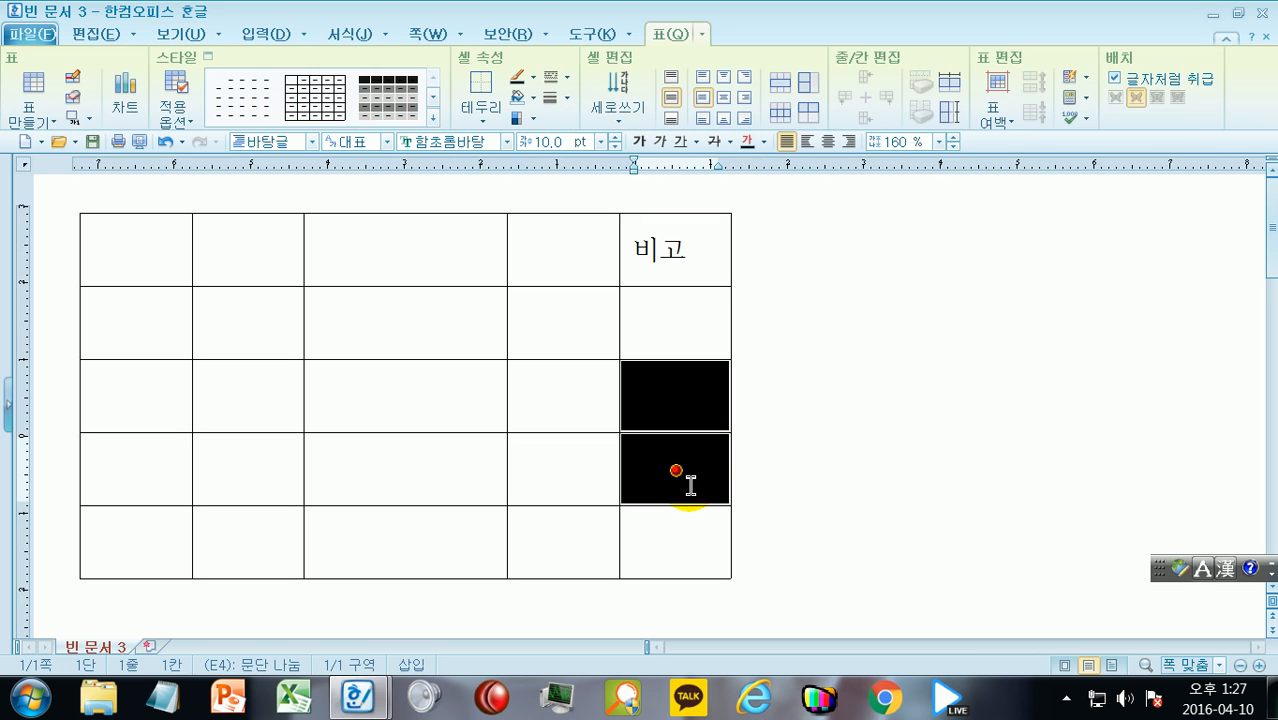
key("l")
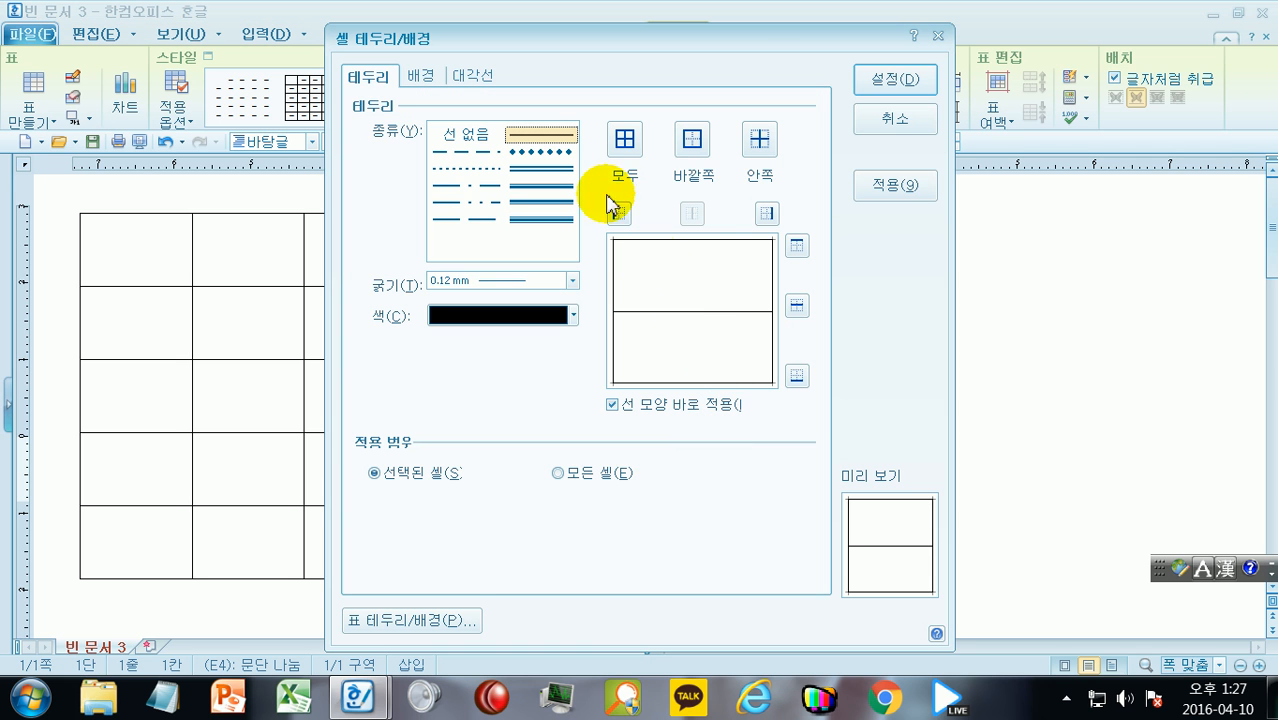
left_click(466, 133)
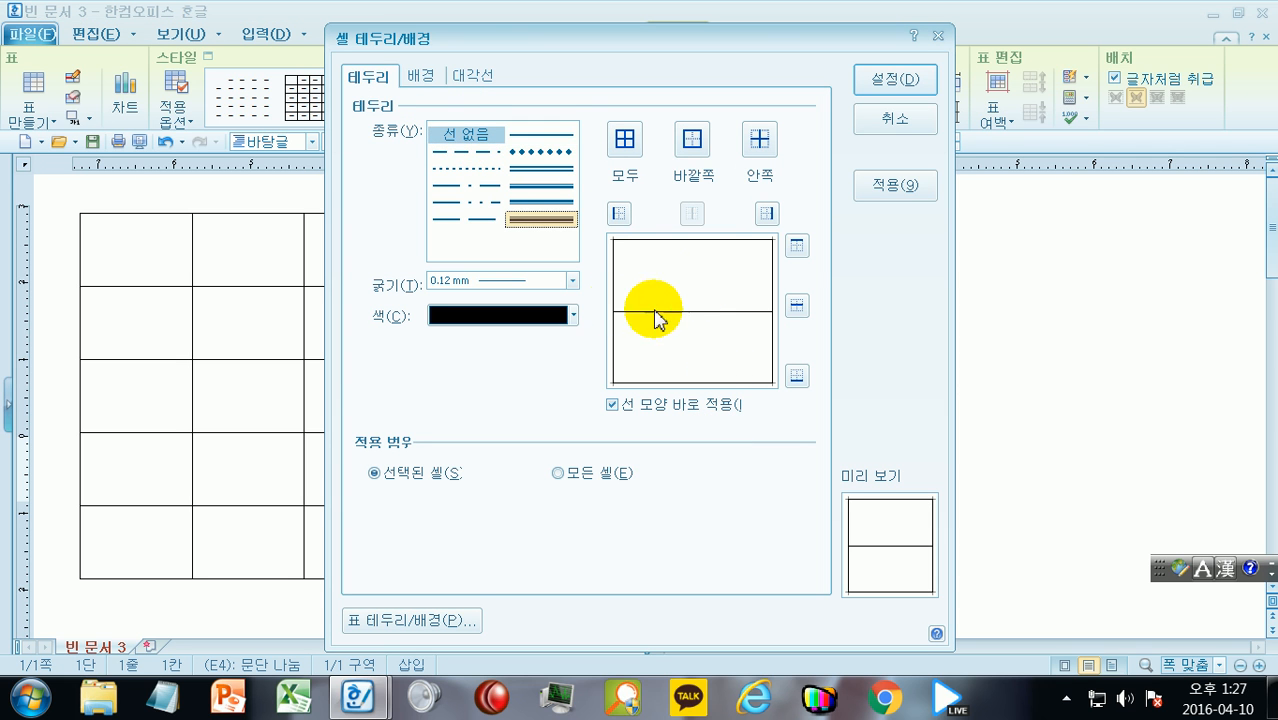
left_click(799, 248)
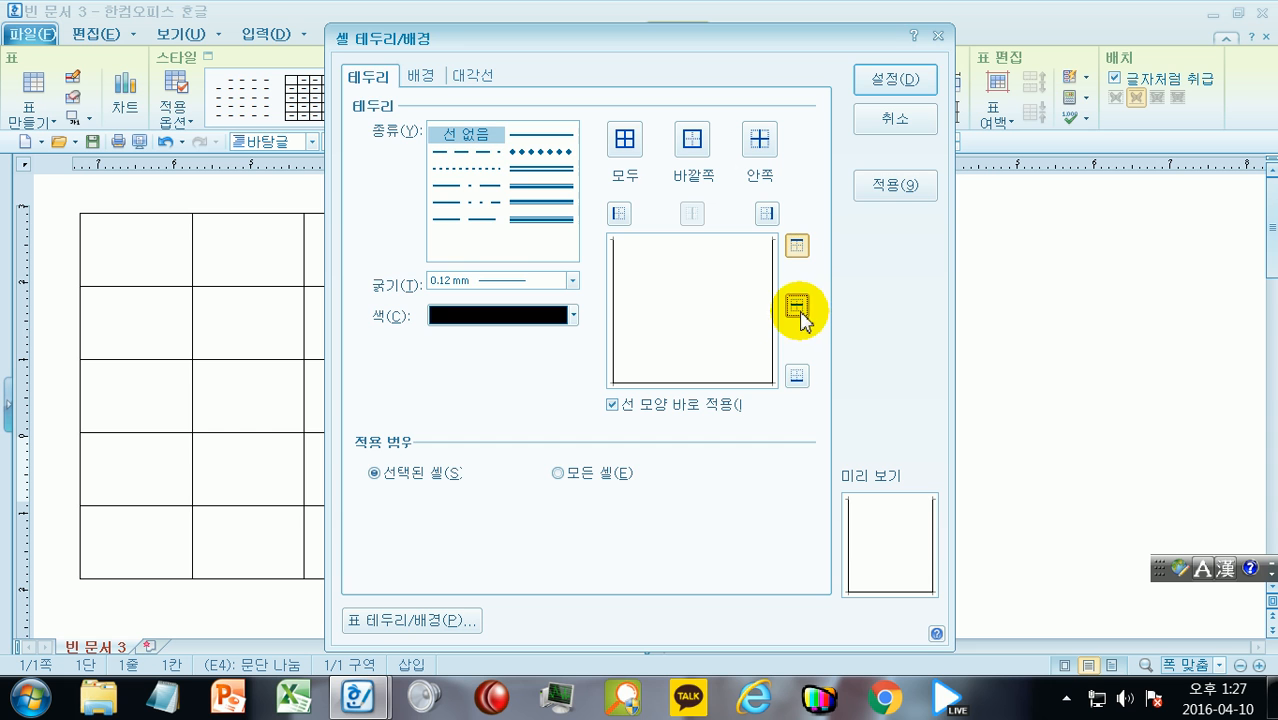
left_click(797, 309)
left_click(797, 377)
left_click(876, 84)
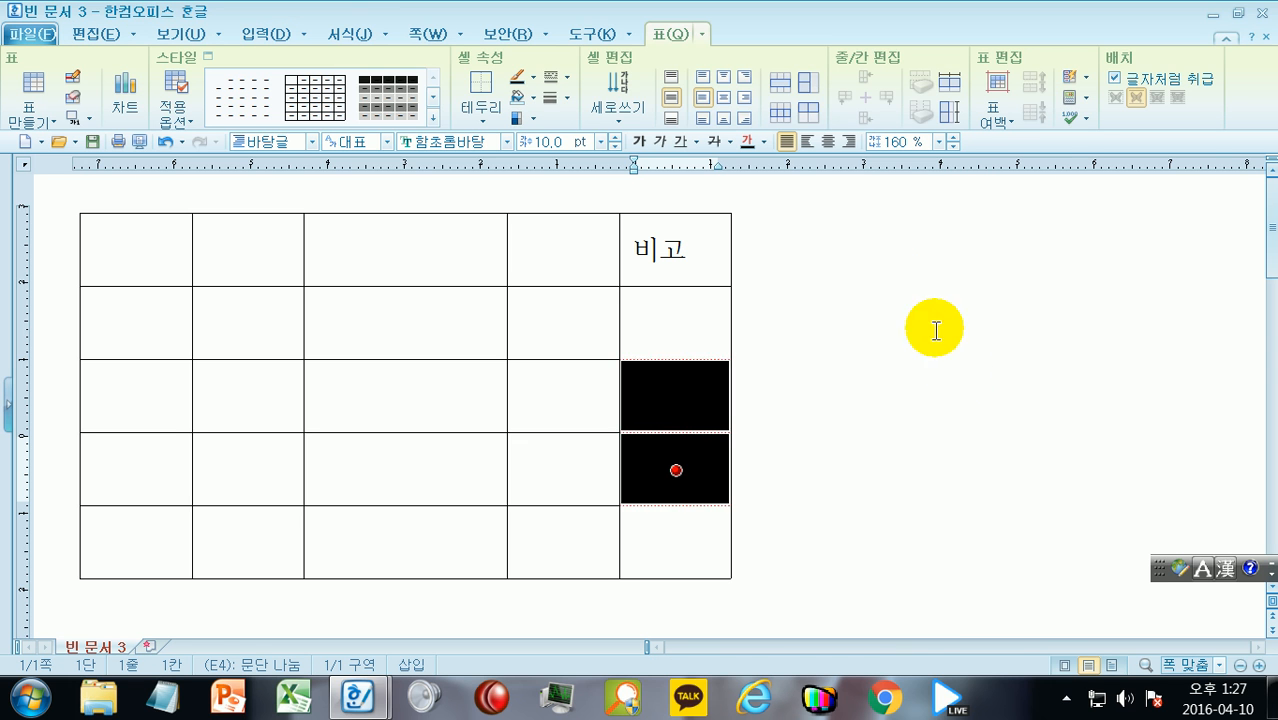
left_click(862, 240)
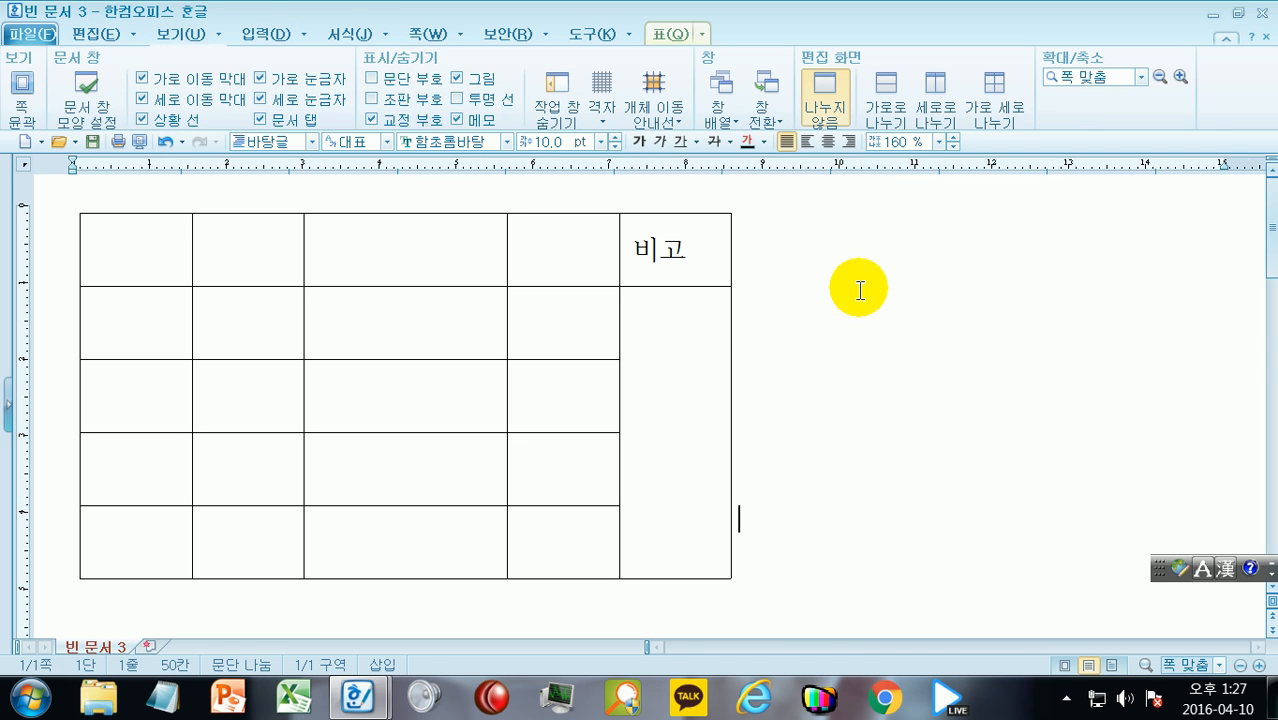
Enter three lines of filler syllables such as 쇼 and 교 in the cell directly below 비고, and delete them
left_click(678, 340)
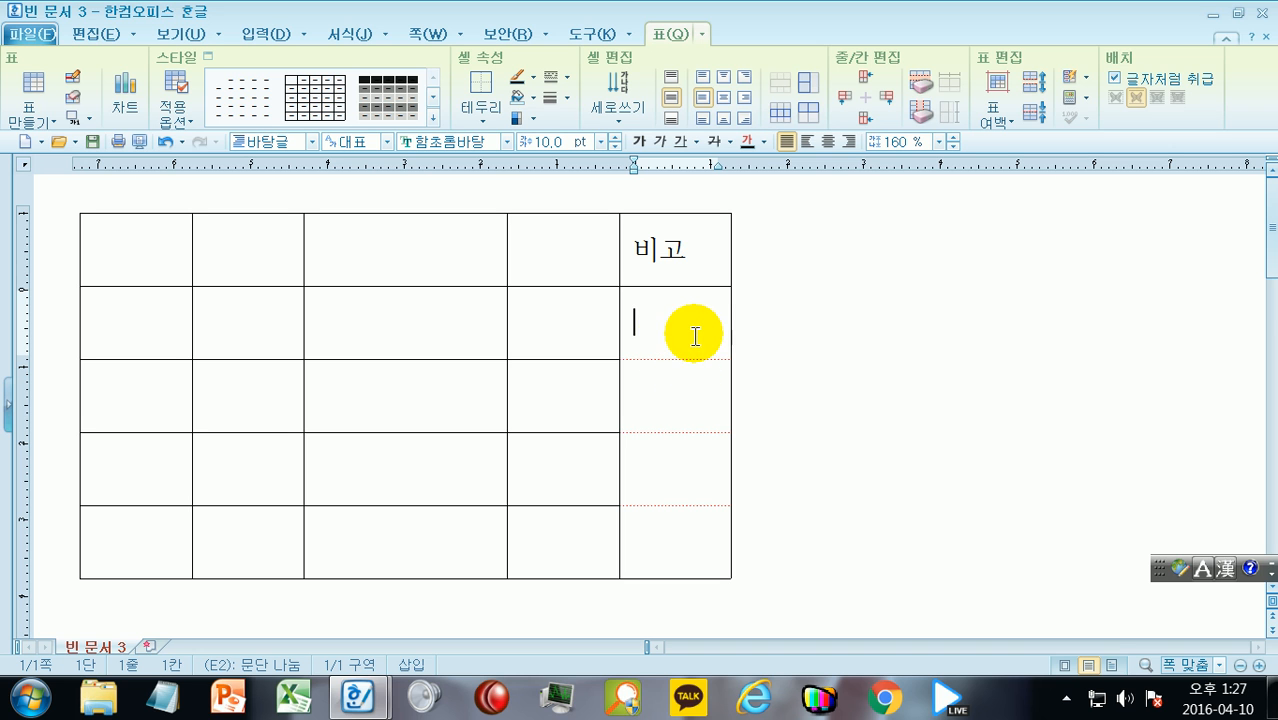
type("쇼쇼쇼쇼쇼")
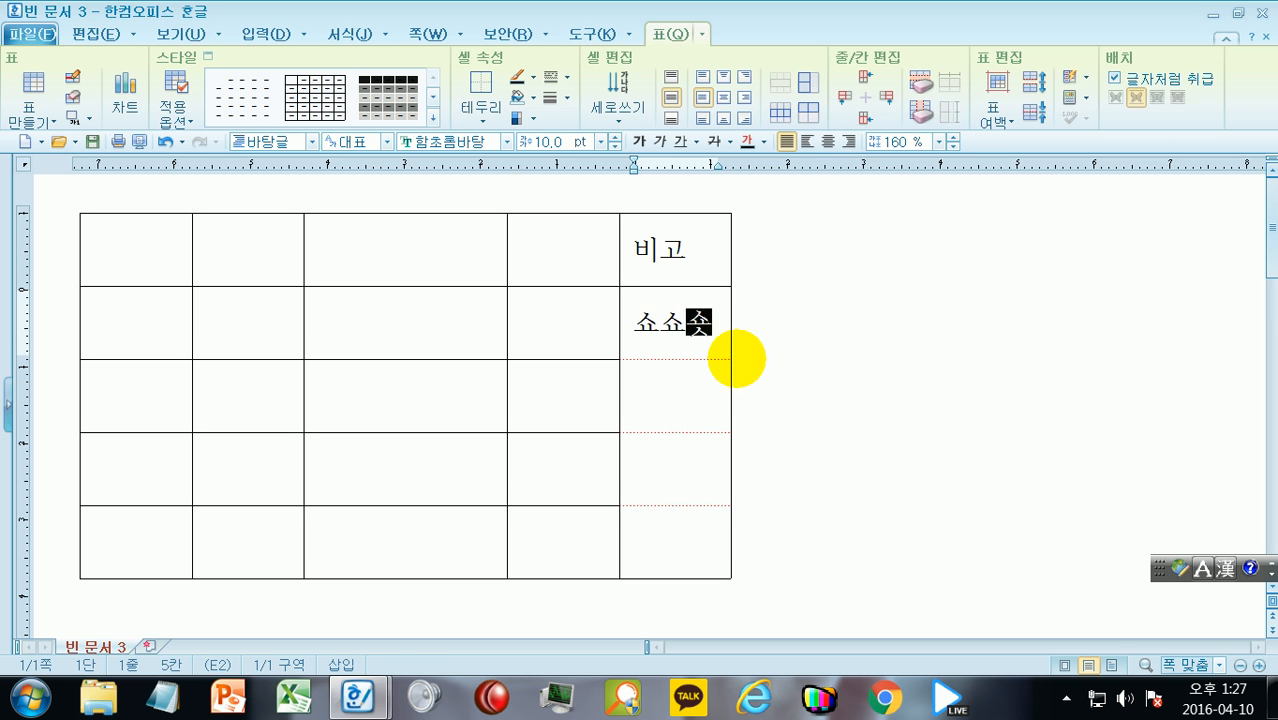
type("ㅛㅛ교교")
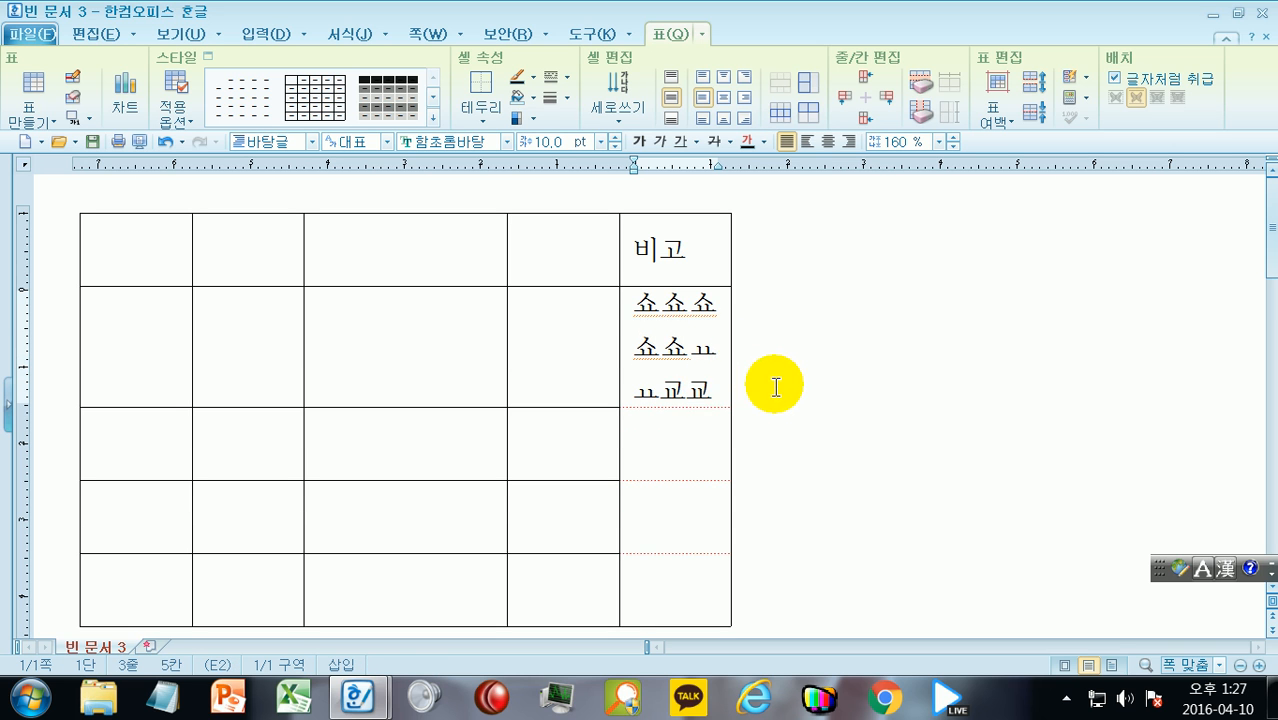
key("ctrl+a")
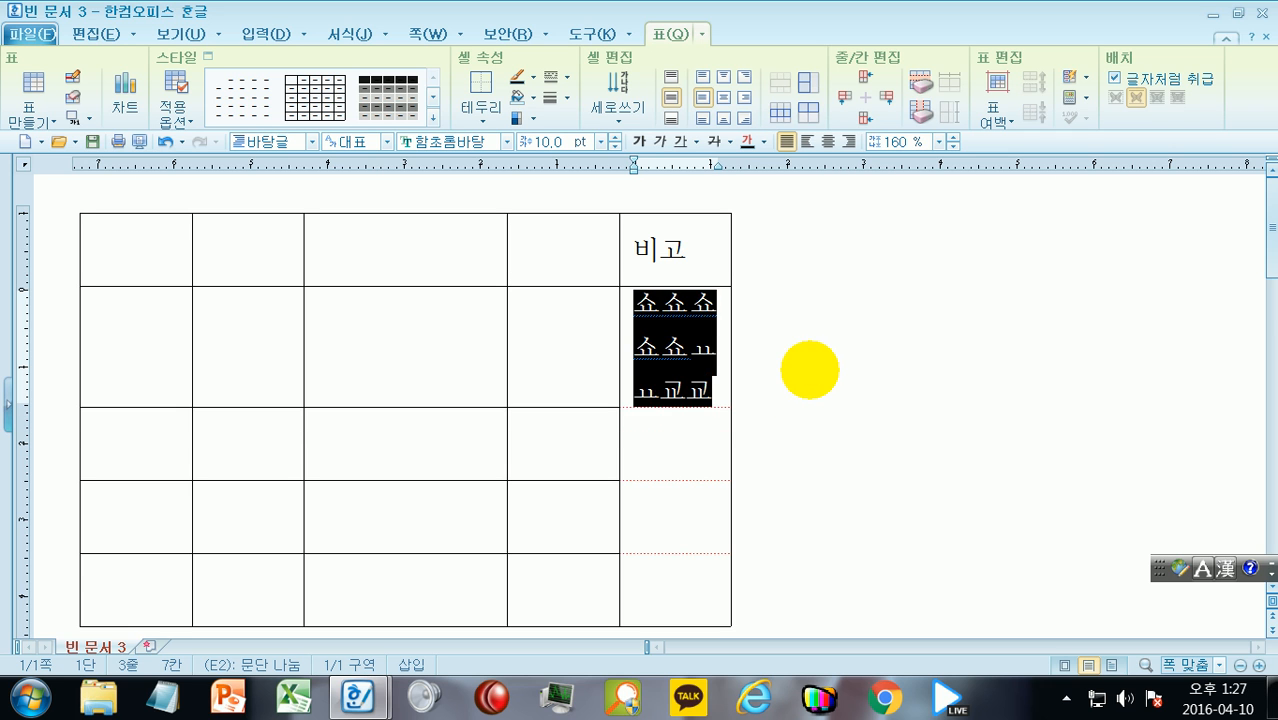
key("Delete")
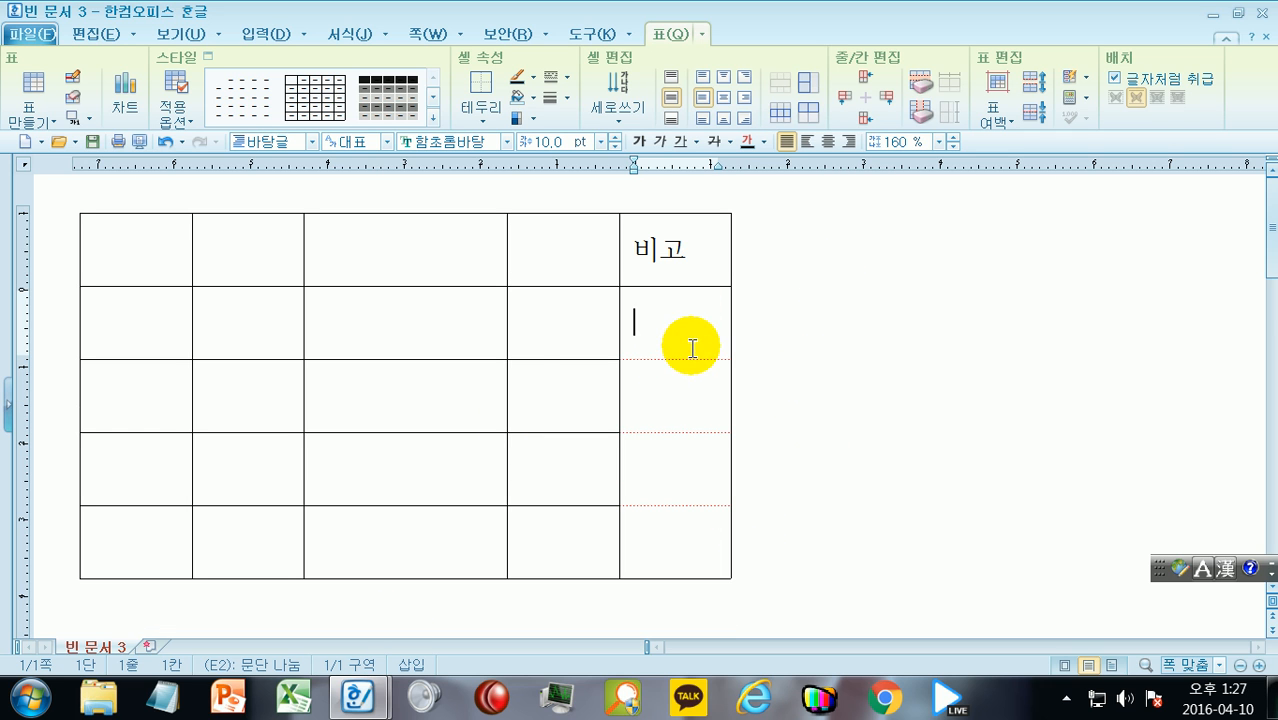
Undo the filler text and the removal of the borders in the 비고 column
key("ctrl+z")
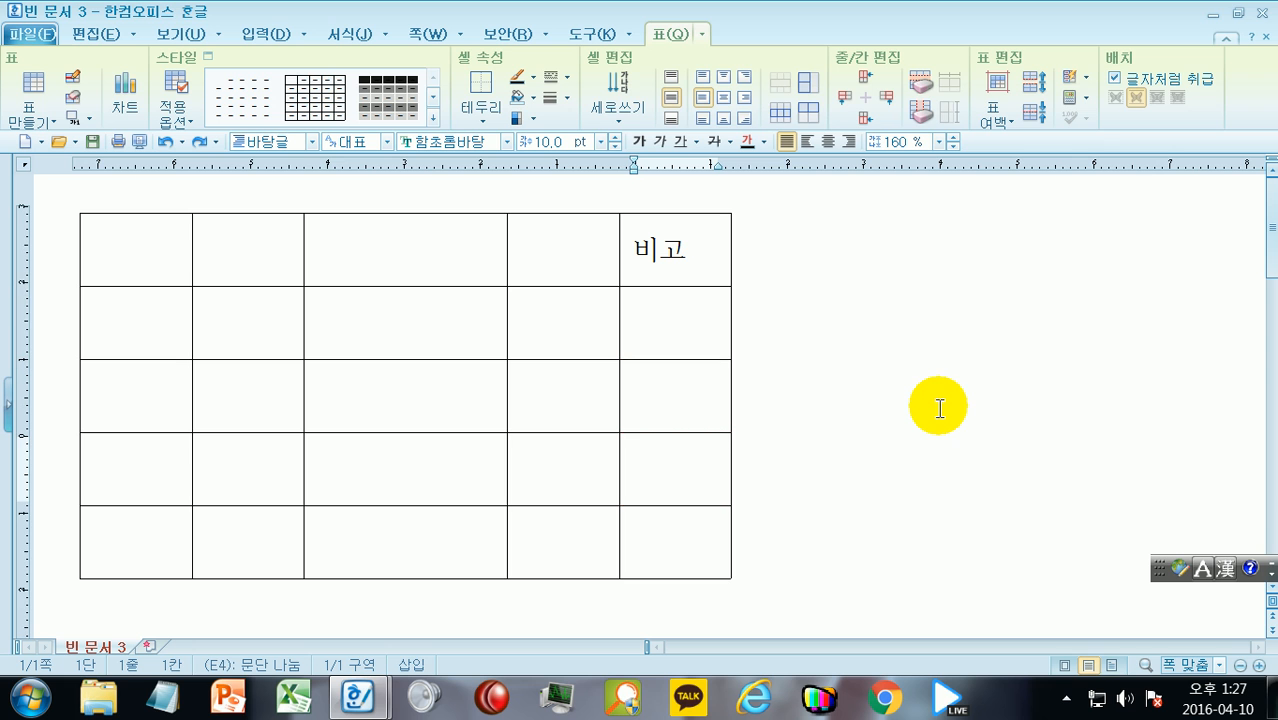
left_click(887, 397)
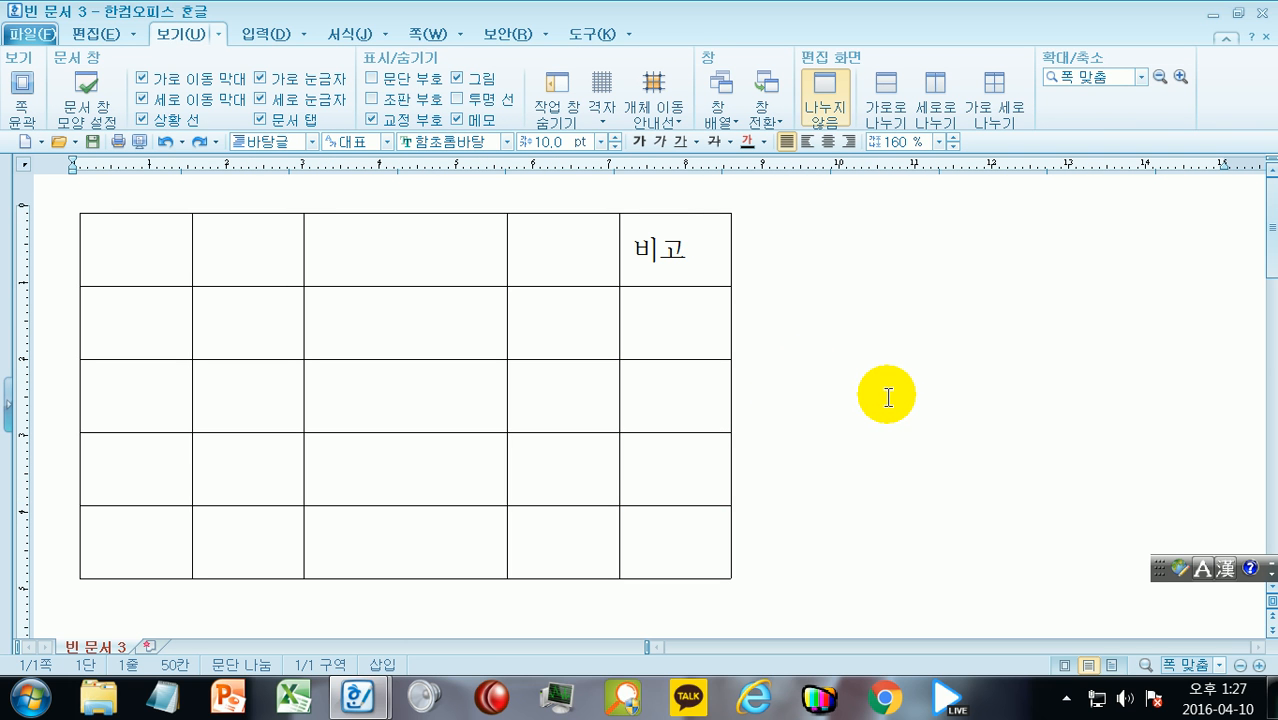
Merge the four cells below the 비고 heading into a single cell
left_click_drag(677, 323, 703, 533)
right_click(702, 337)
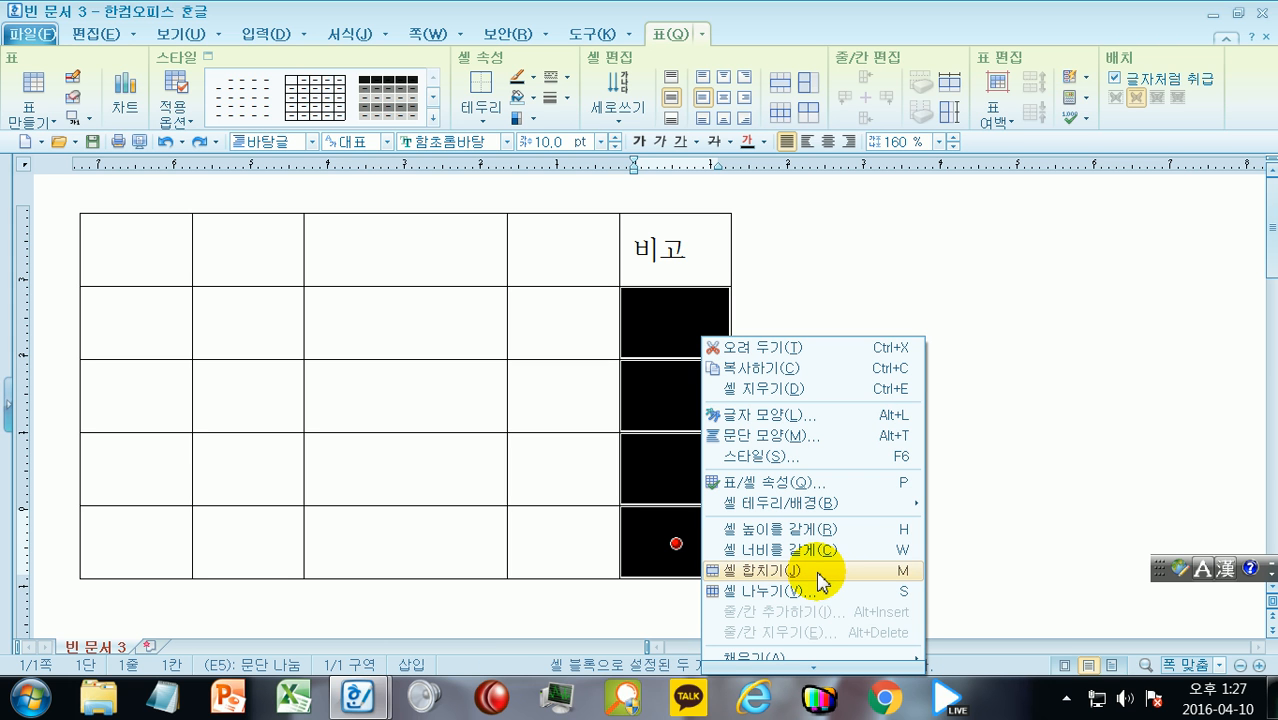
left_click(827, 354)
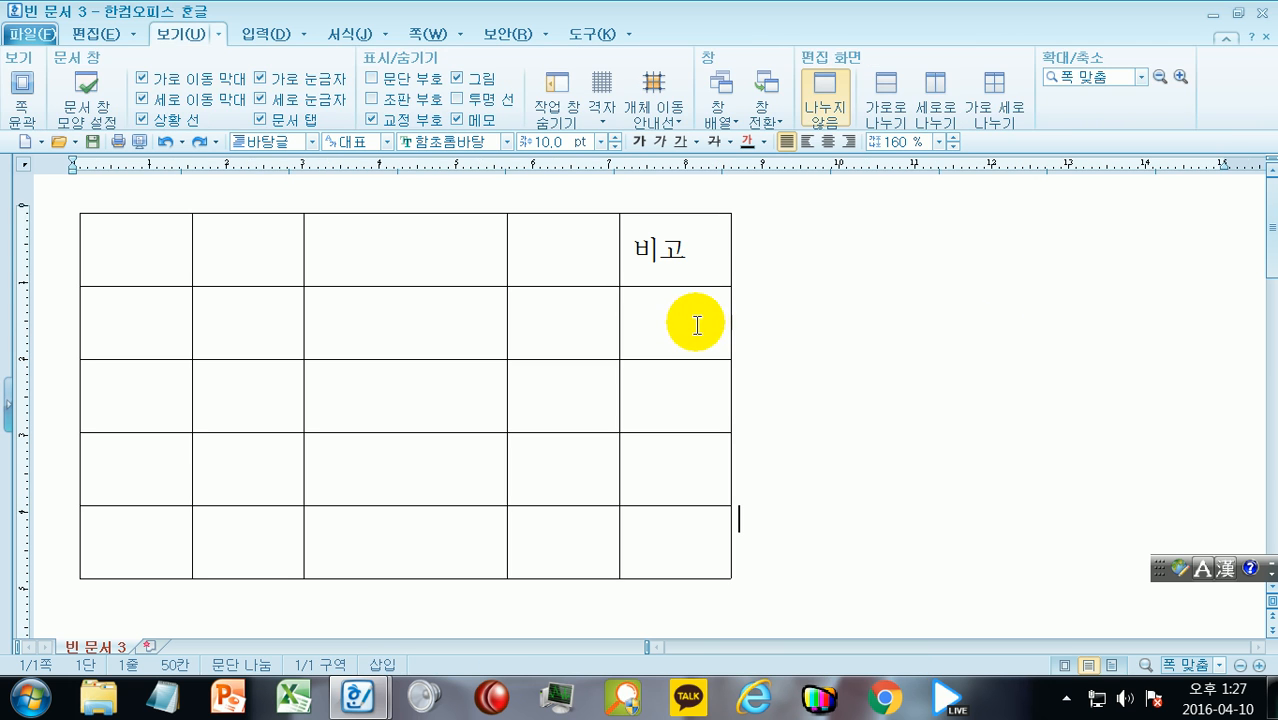
left_click_drag(693, 322, 711, 549)
key("m")
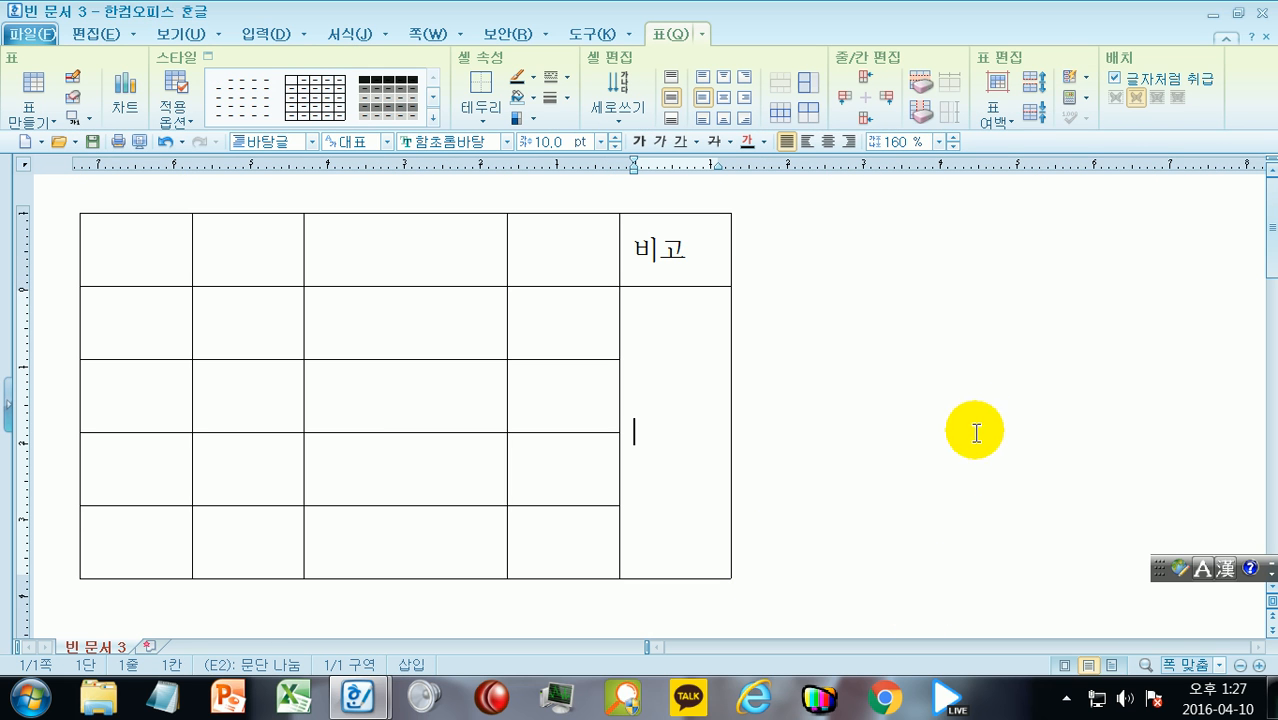
Fill the merged cell below 비고 with eight lines of filler syllables such as 쇼 and 교, and delete them all
type("쇼쇼쇼쇼숏곳곳곳곳교")
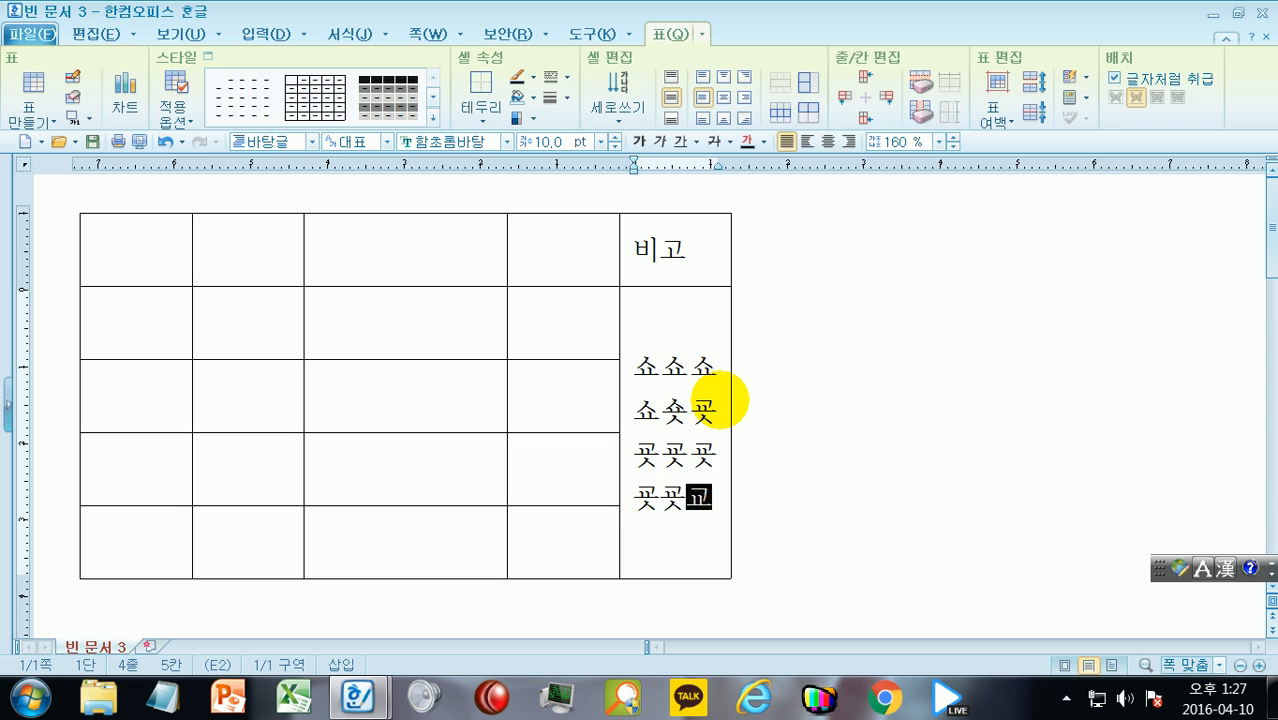
type("곳교")
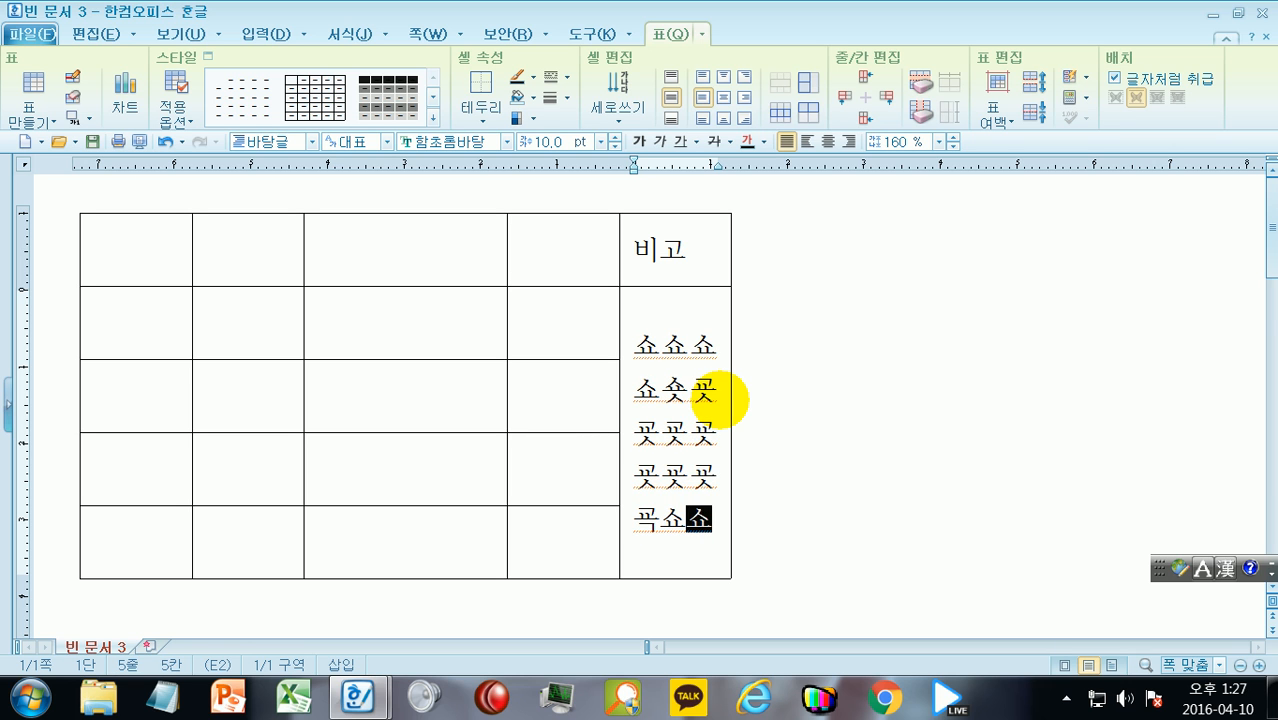
type("곡쇼쇼교교")
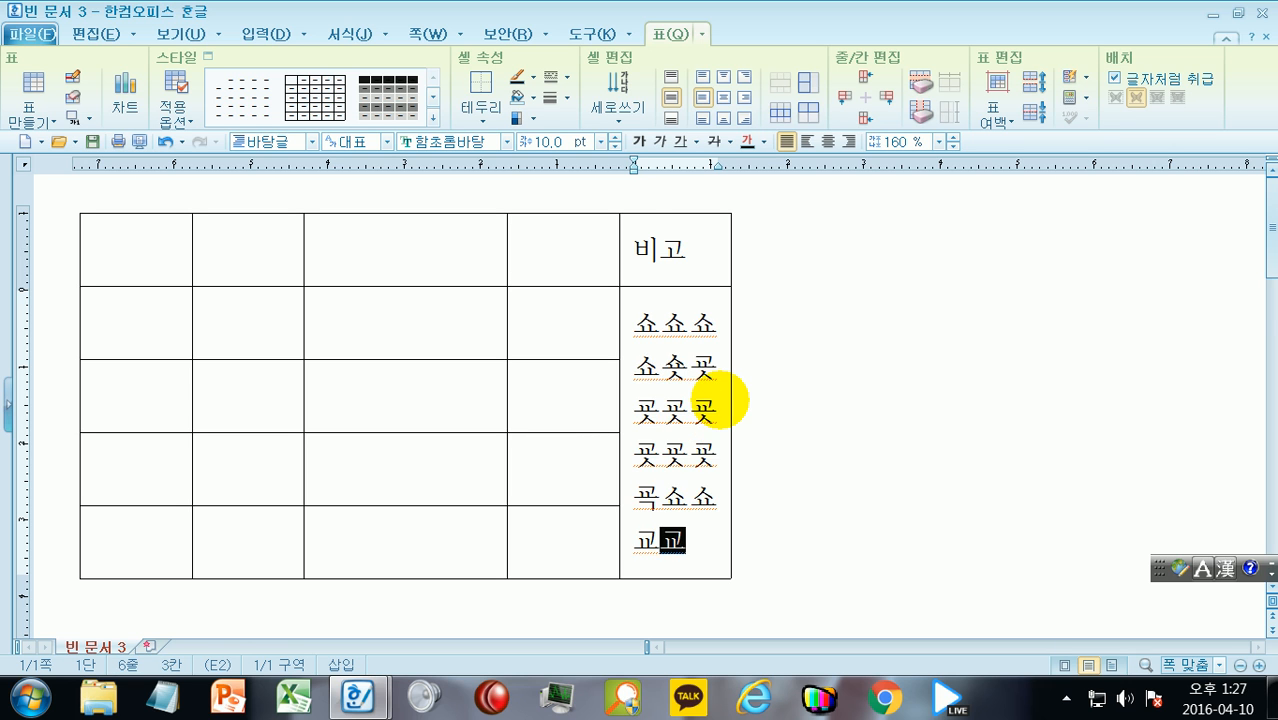
type("교곡교교교곡교교교교교")
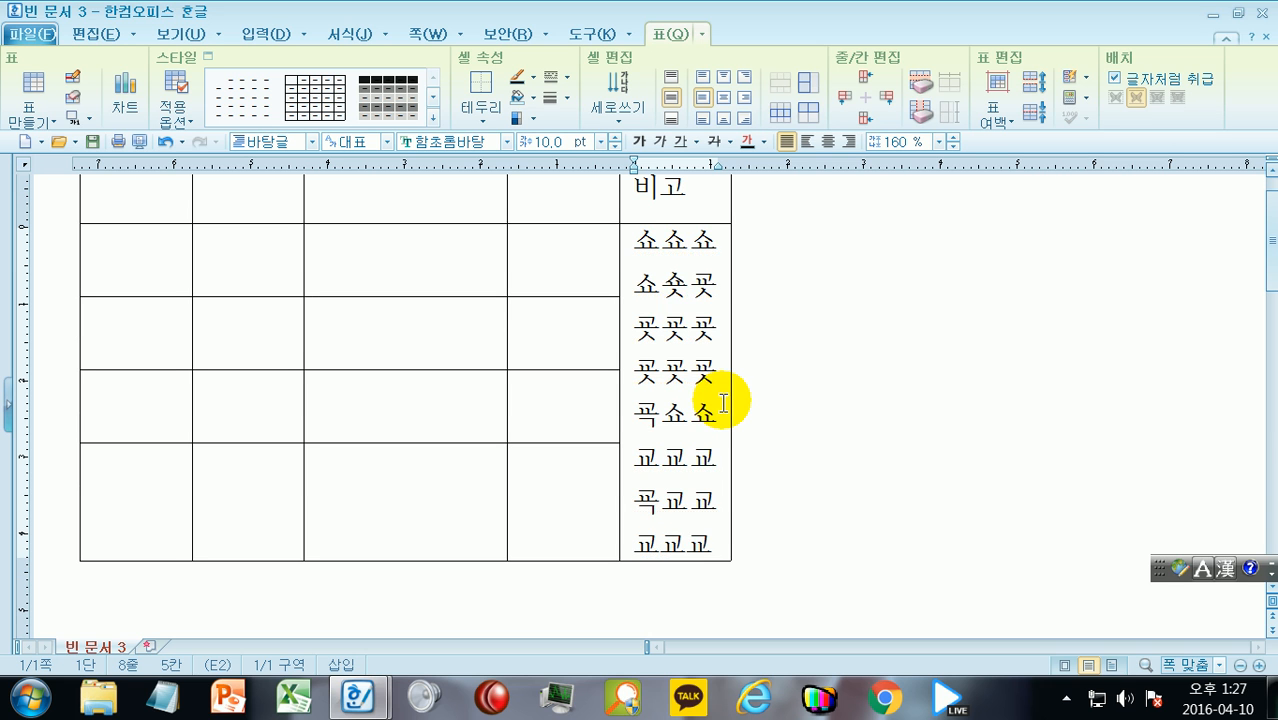
key("ctrl+a")
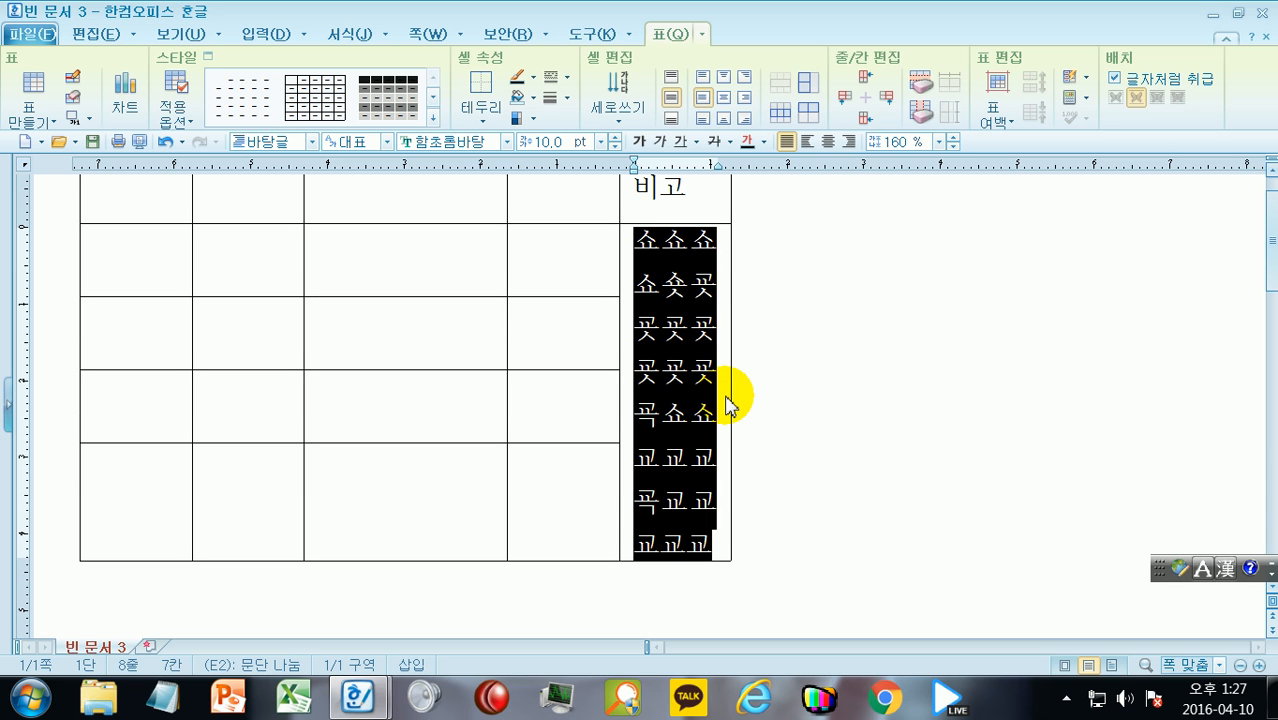
key("Delete")
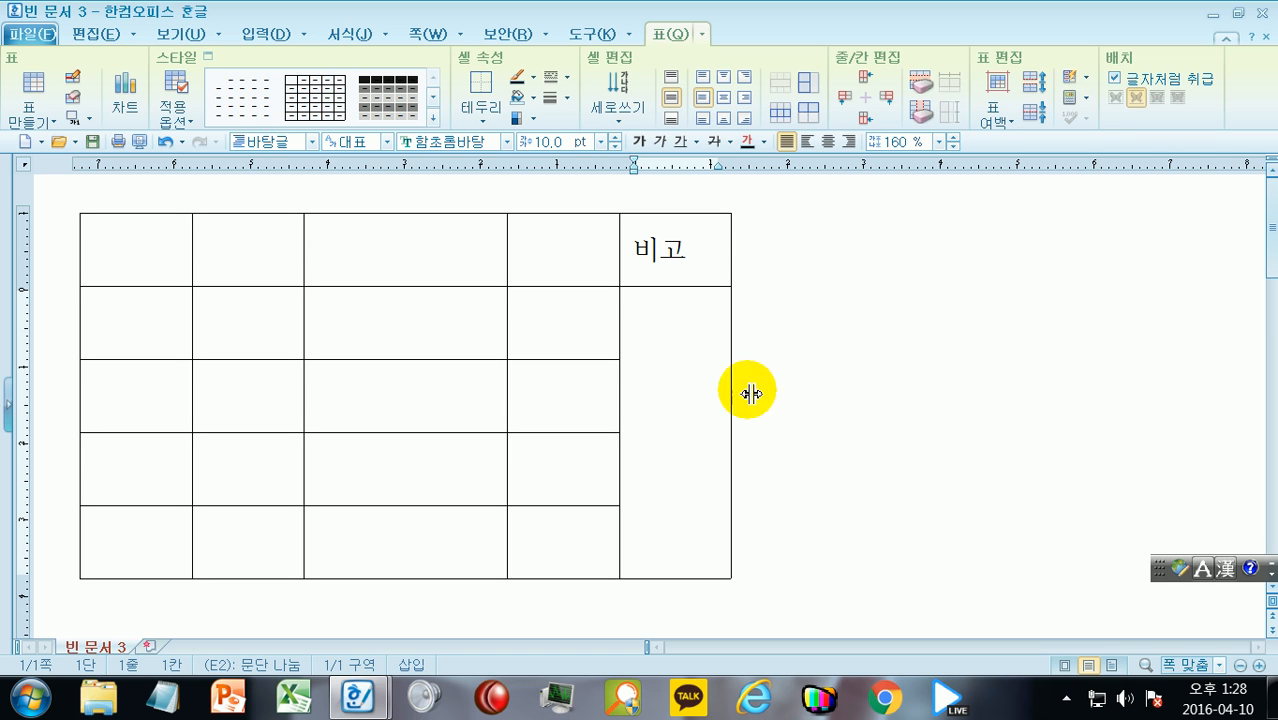
Split the merged cell below 비고 into 4 rows of equal height, and merge the four cells back into one
left_click(678, 392)
key("F5")
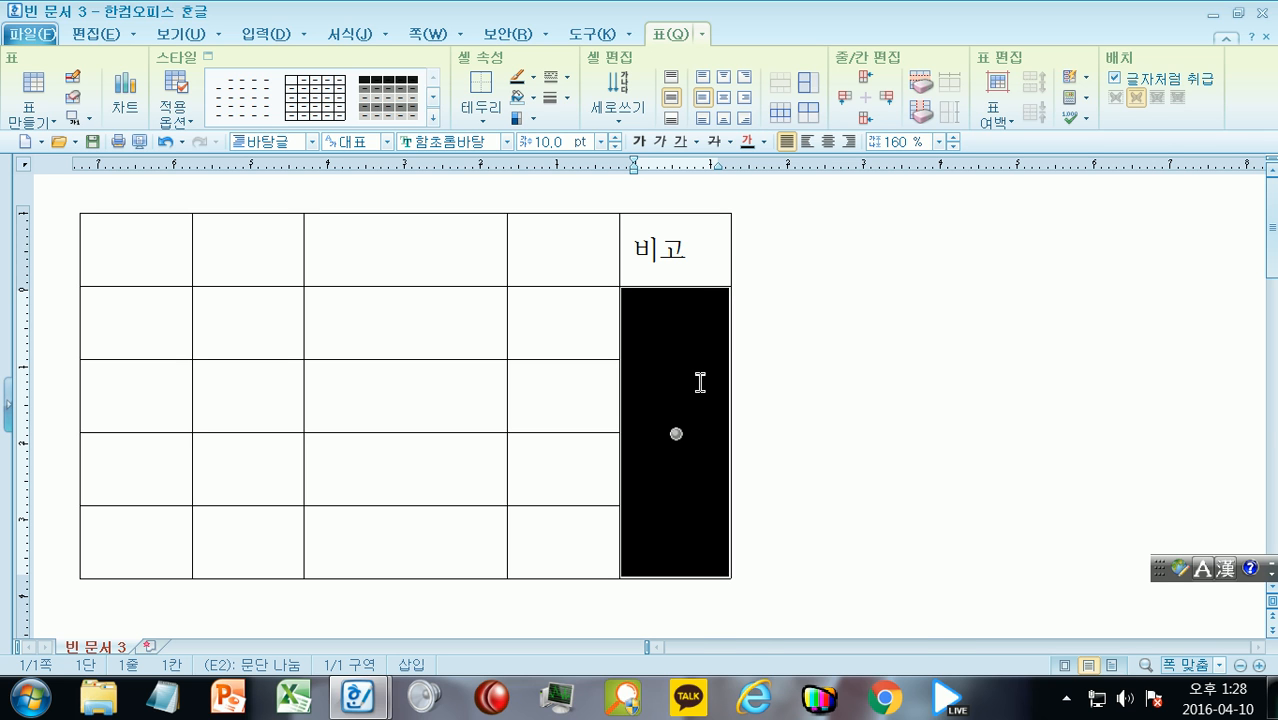
right_click(700, 382)
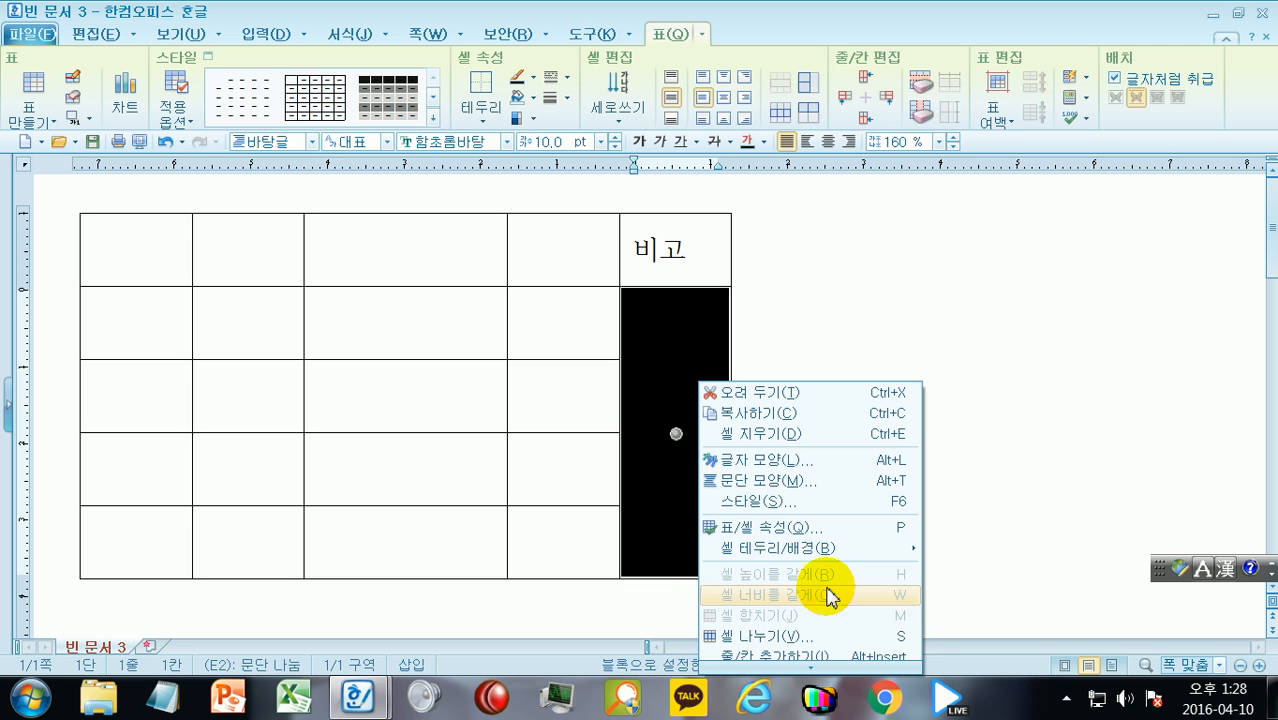
left_click(860, 313)
left_click(692, 370)
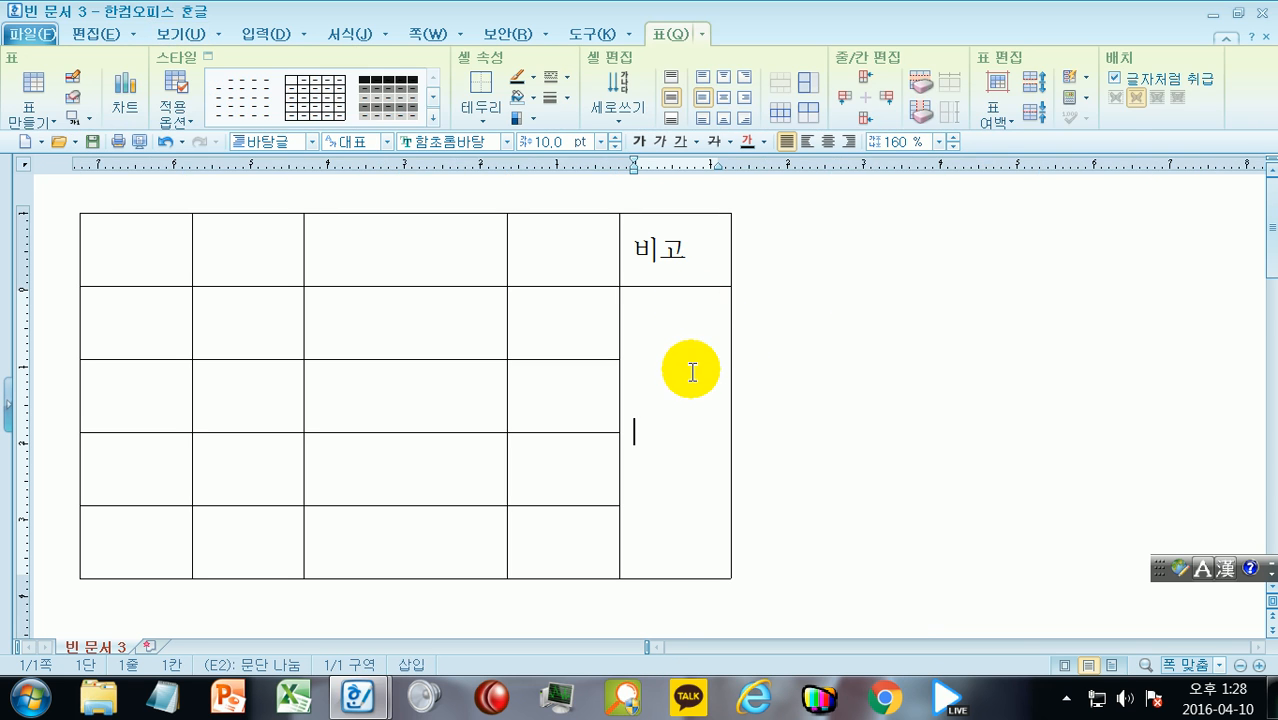
left_click(738, 350)
key("s")
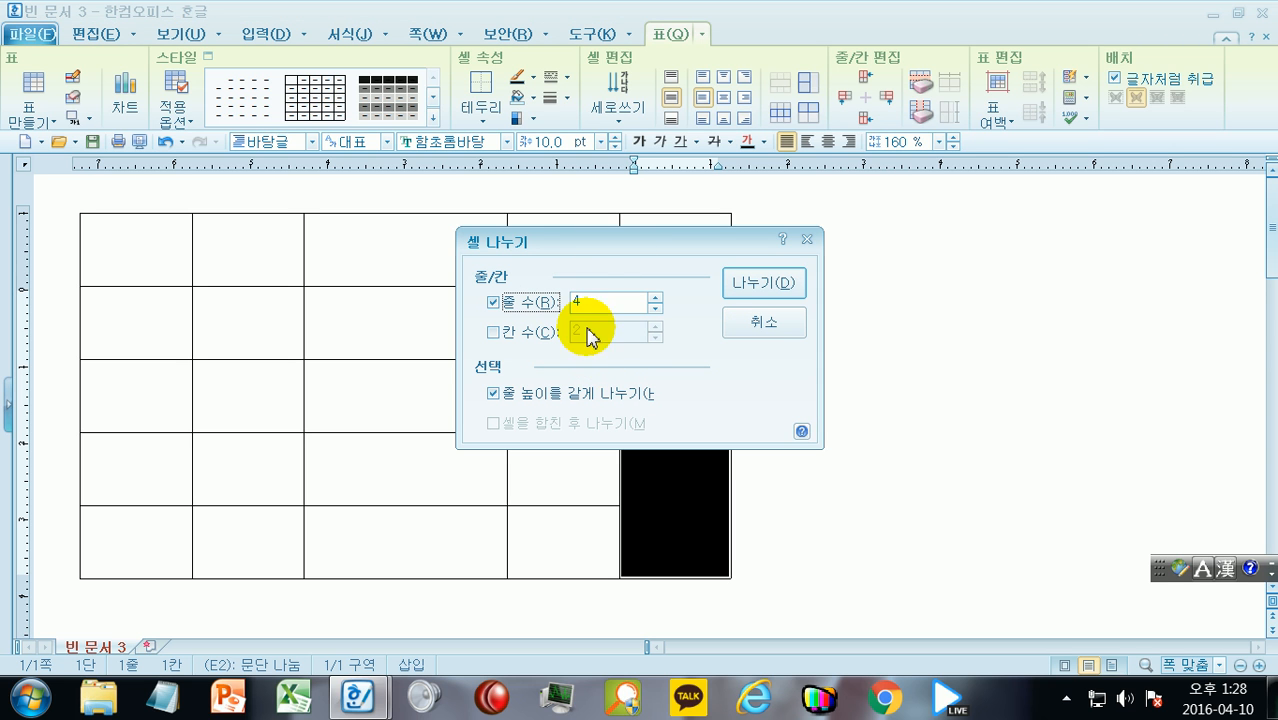
left_click(760, 284)
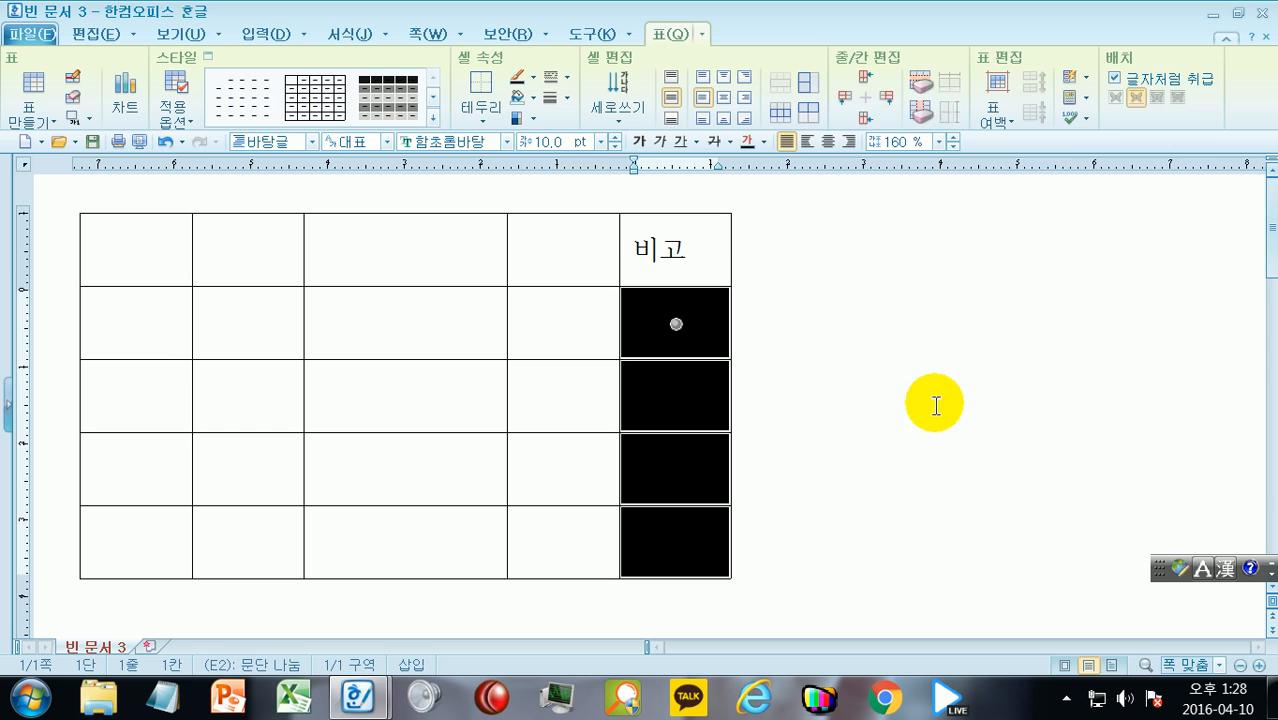
left_click(1016, 442)
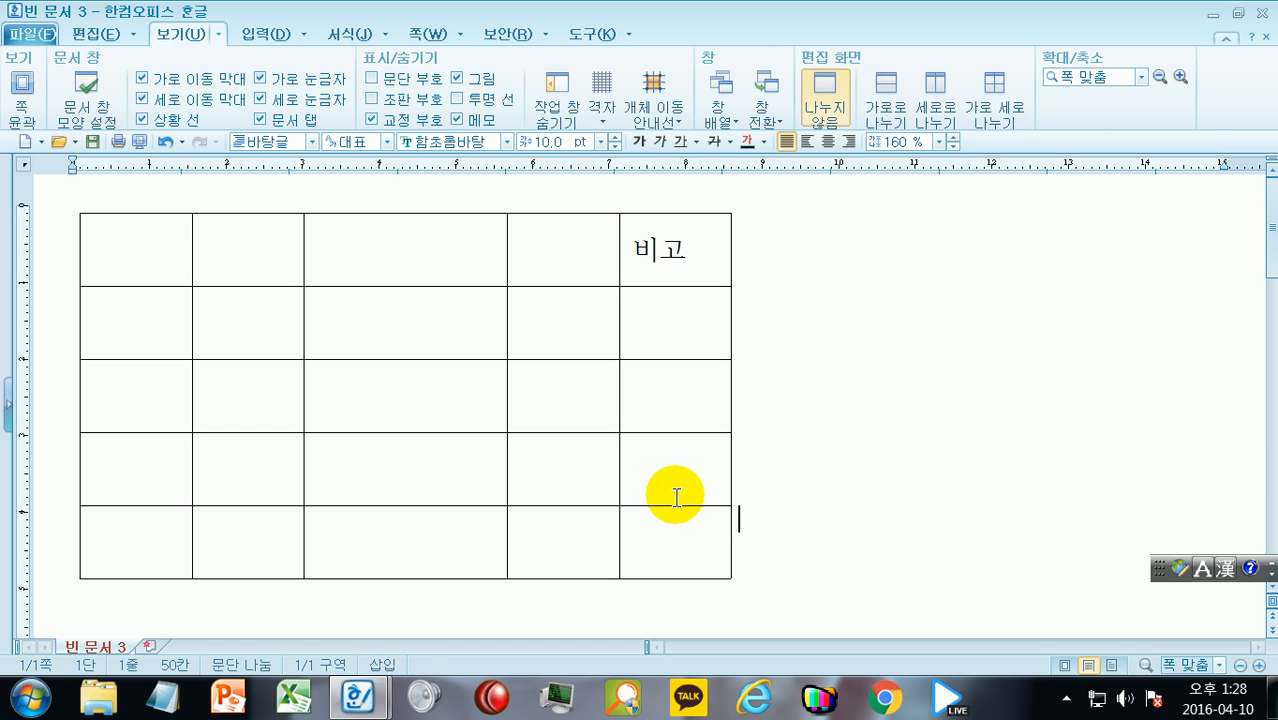
left_click_drag(691, 318, 696, 556)
key("m")
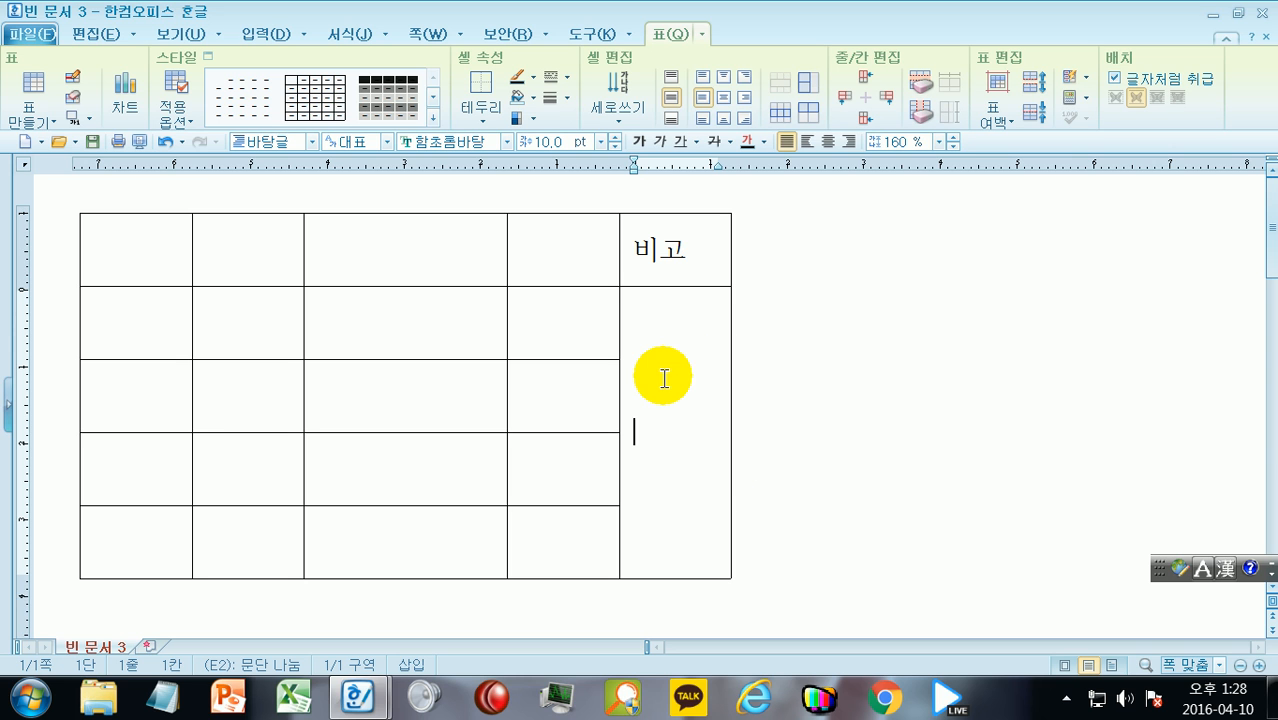
Split the merged cell below 비고 into 3 rows of equal height, and undo the split
key("F5")
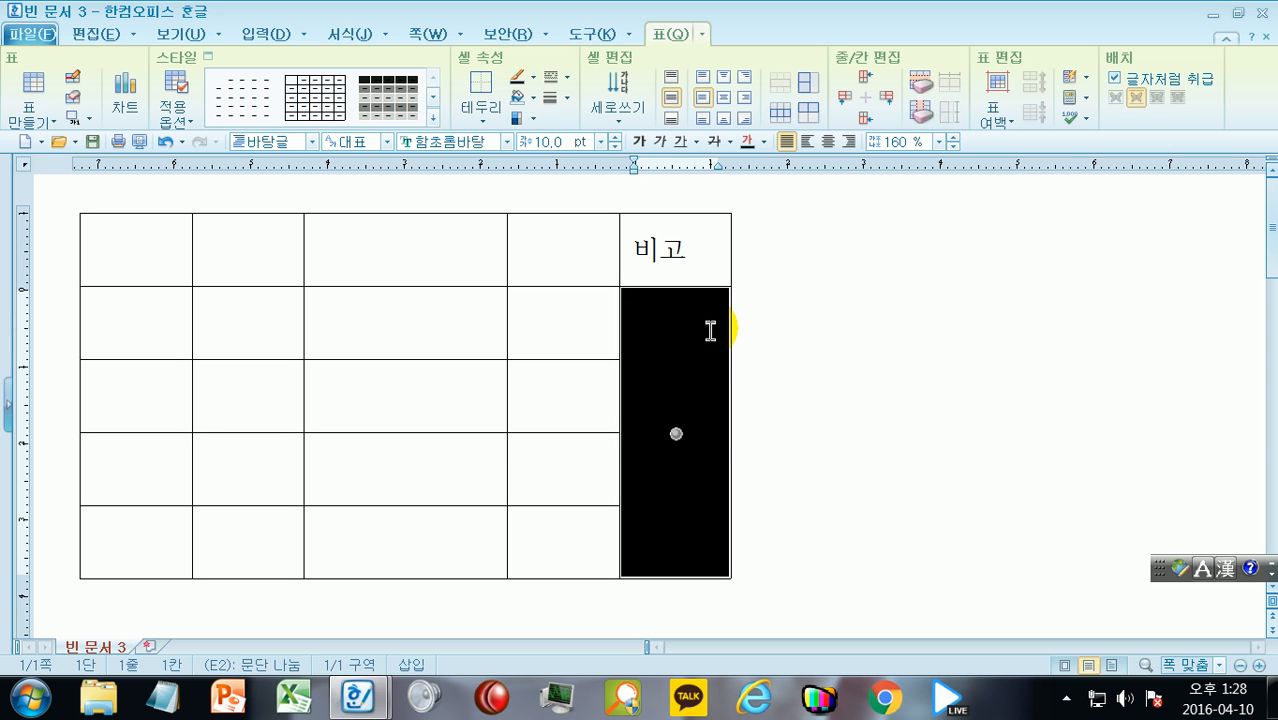
key("s")
left_click(655, 309)
left_click(758, 287)
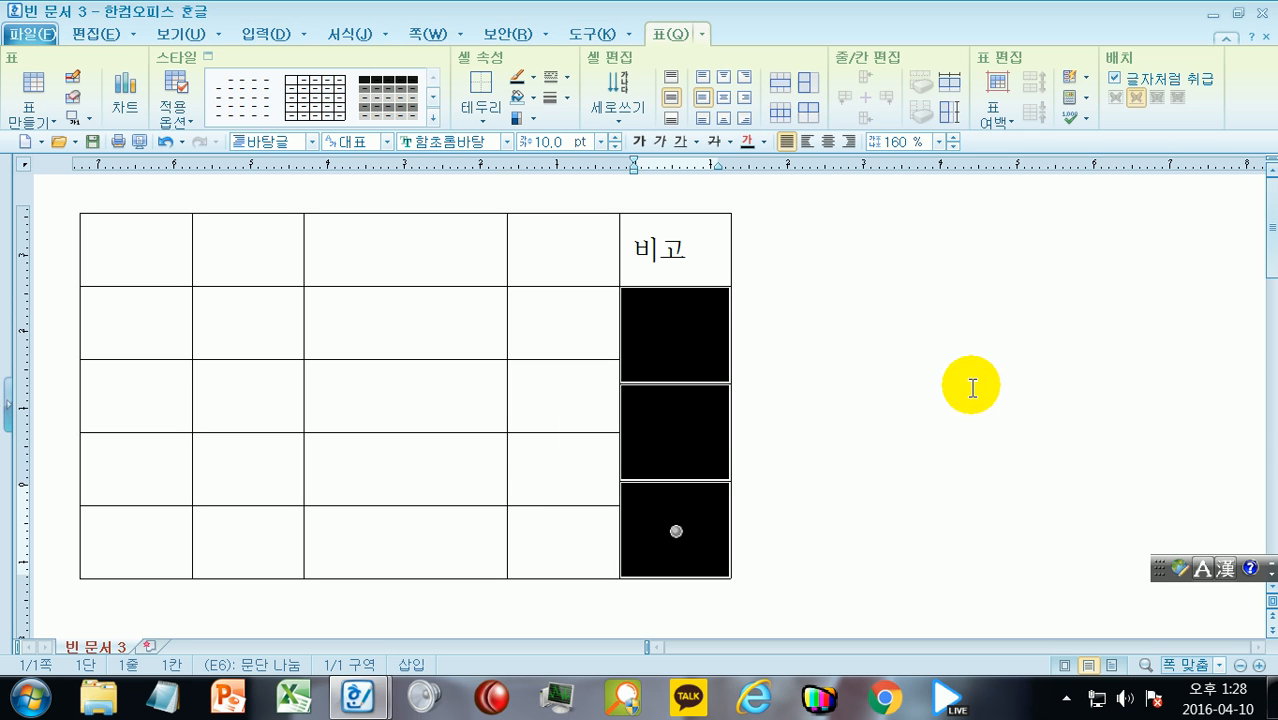
key("ctrl+z")
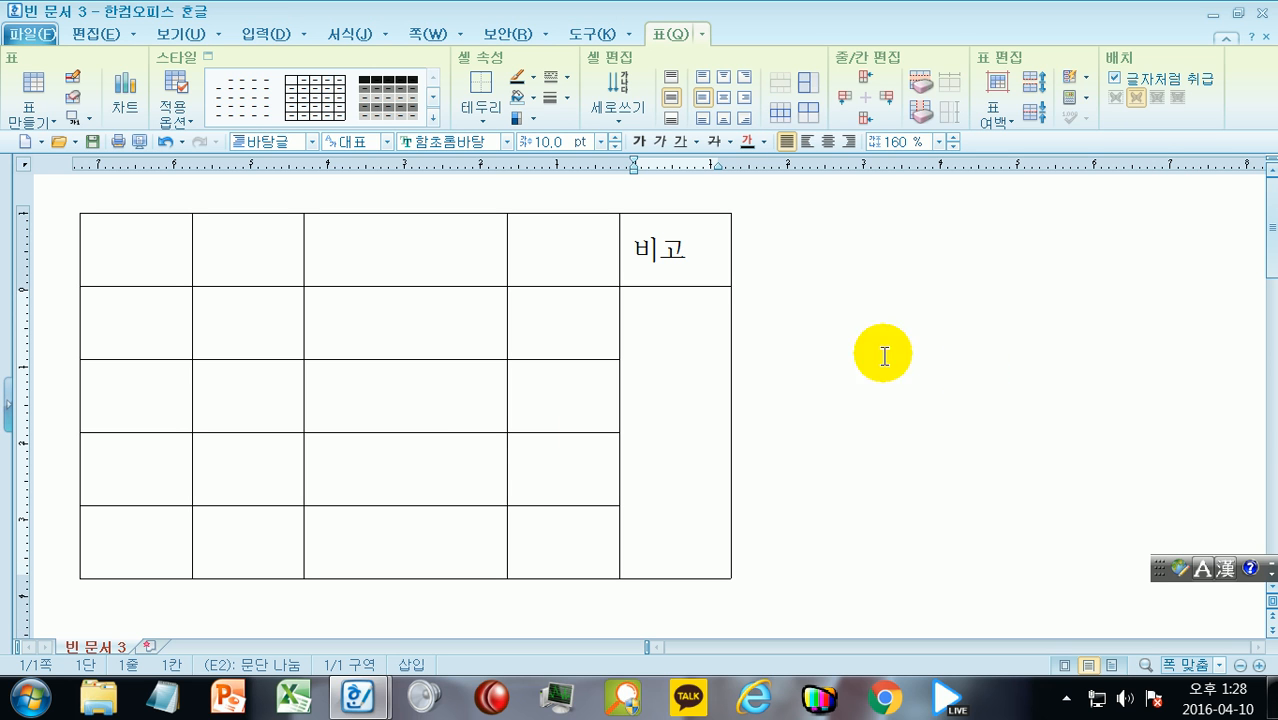
Split the merged cell below 비고 into 2 rows of equal height, and merge the two cells back into one
left_click(675, 414)
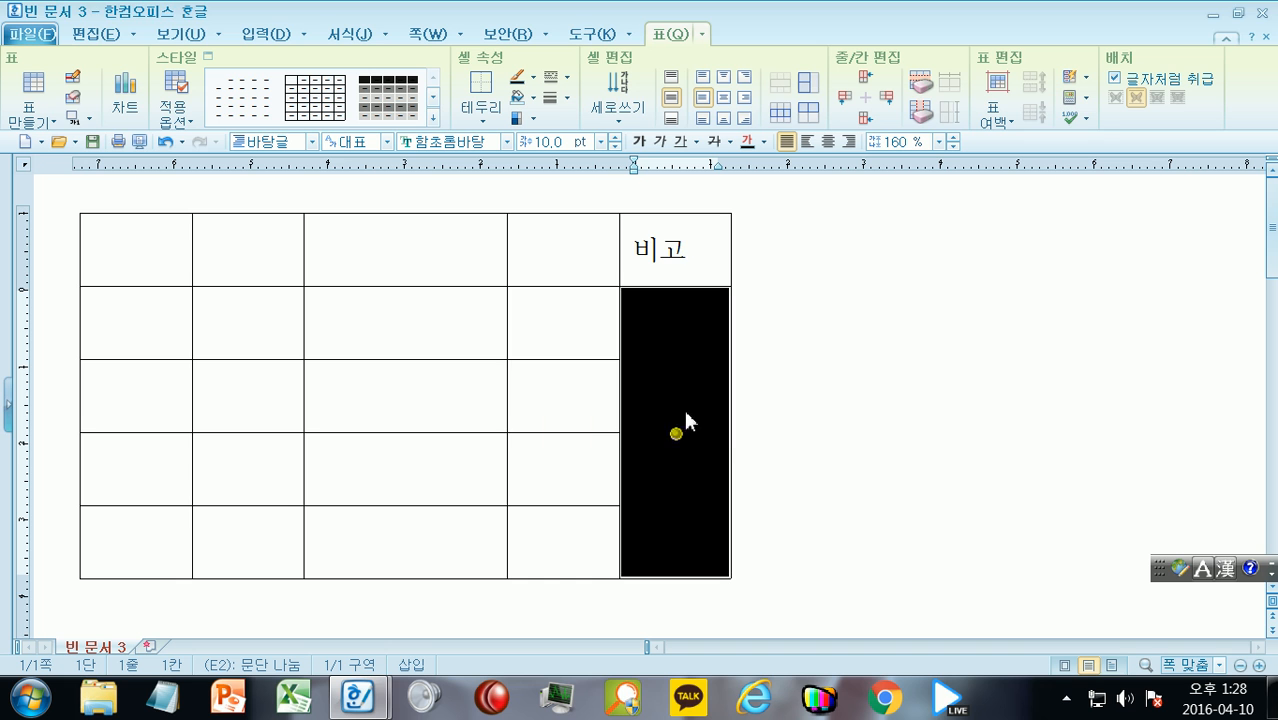
key("s")
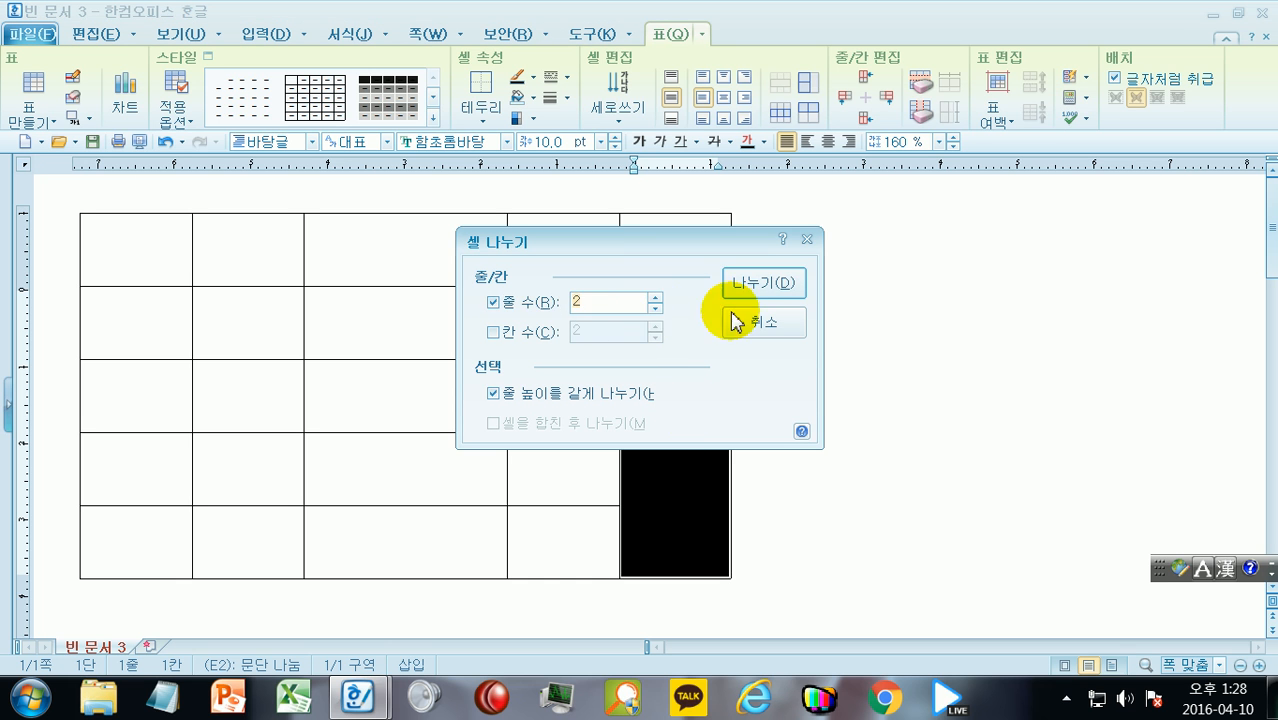
left_click(787, 282)
left_click(941, 448)
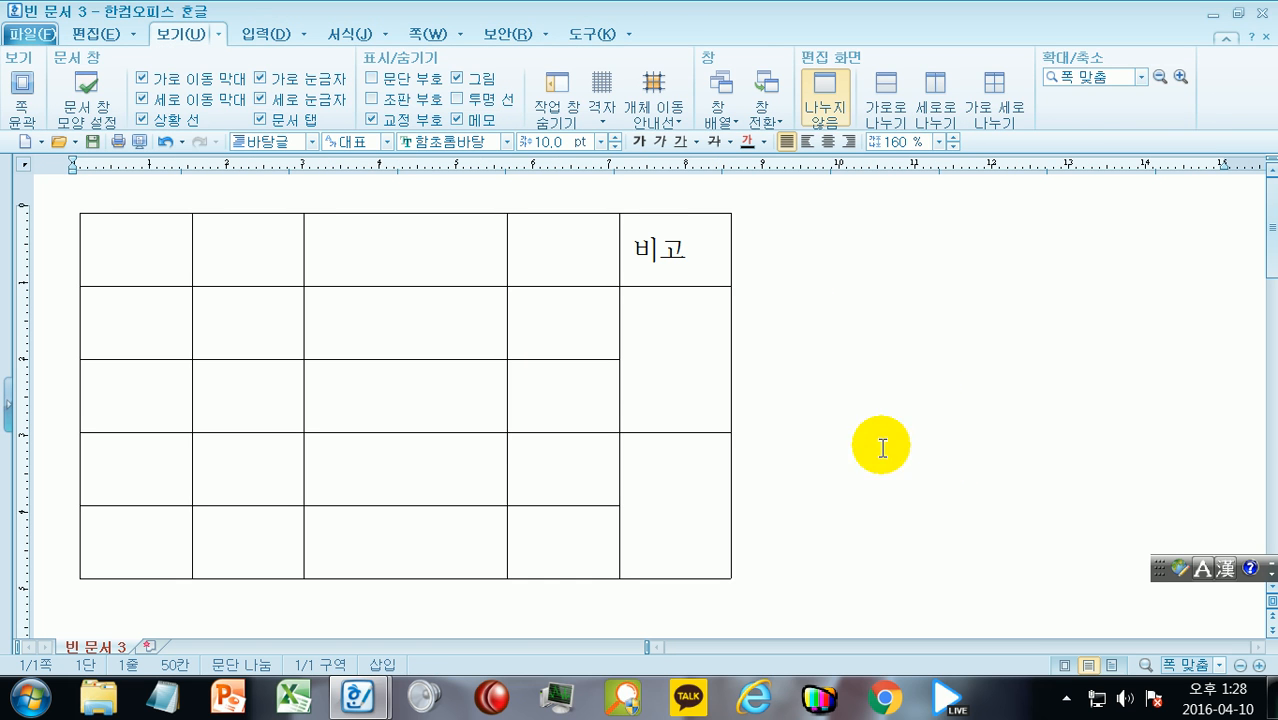
left_click_drag(659, 371, 676, 507)
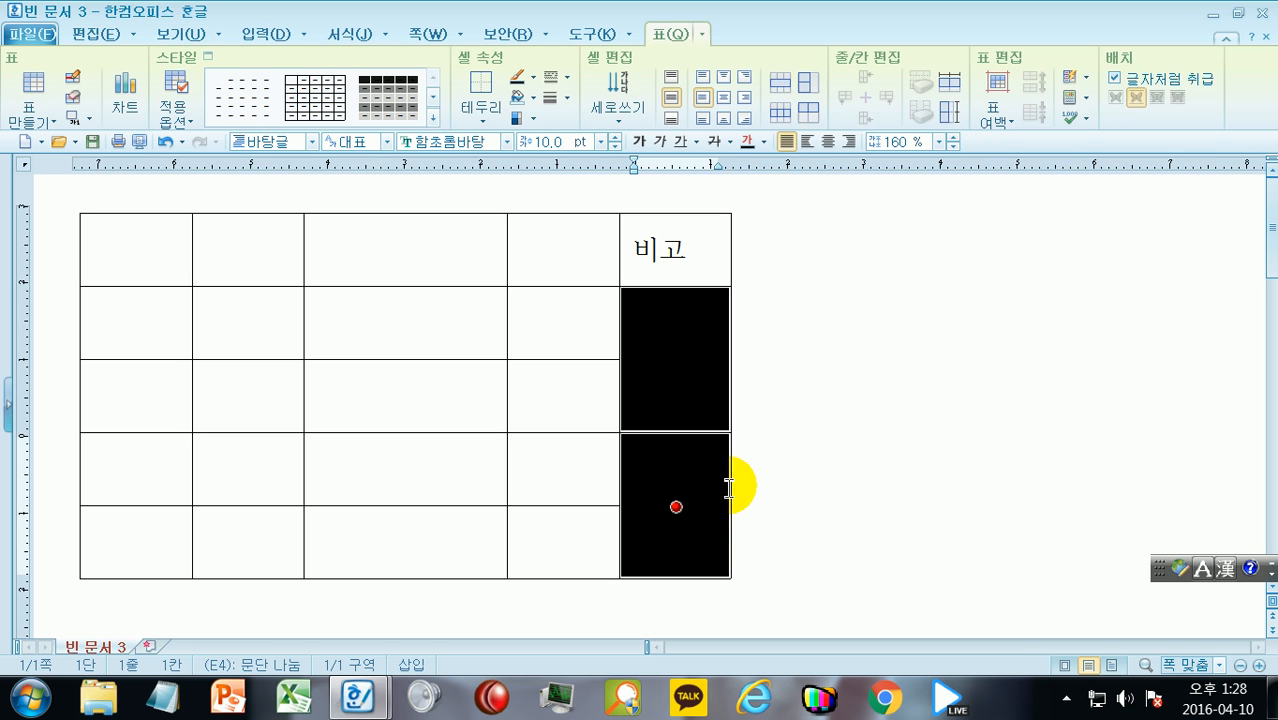
key("m")
left_click(888, 380)
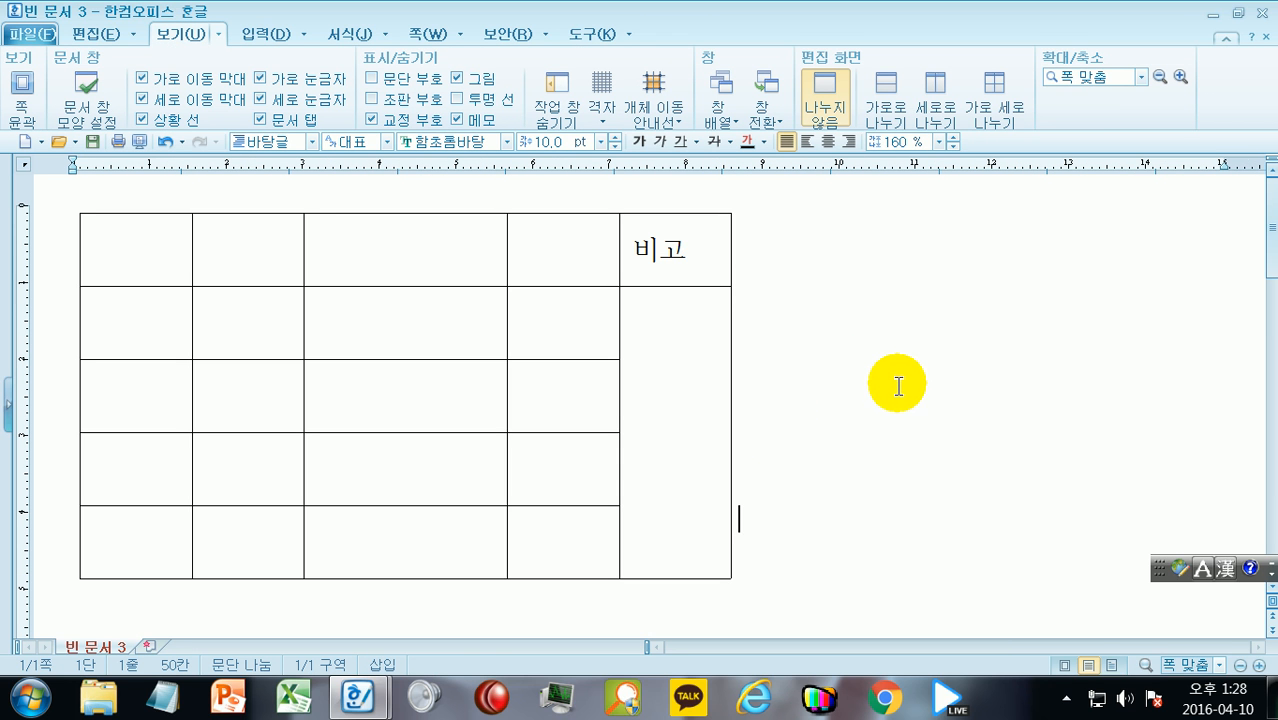